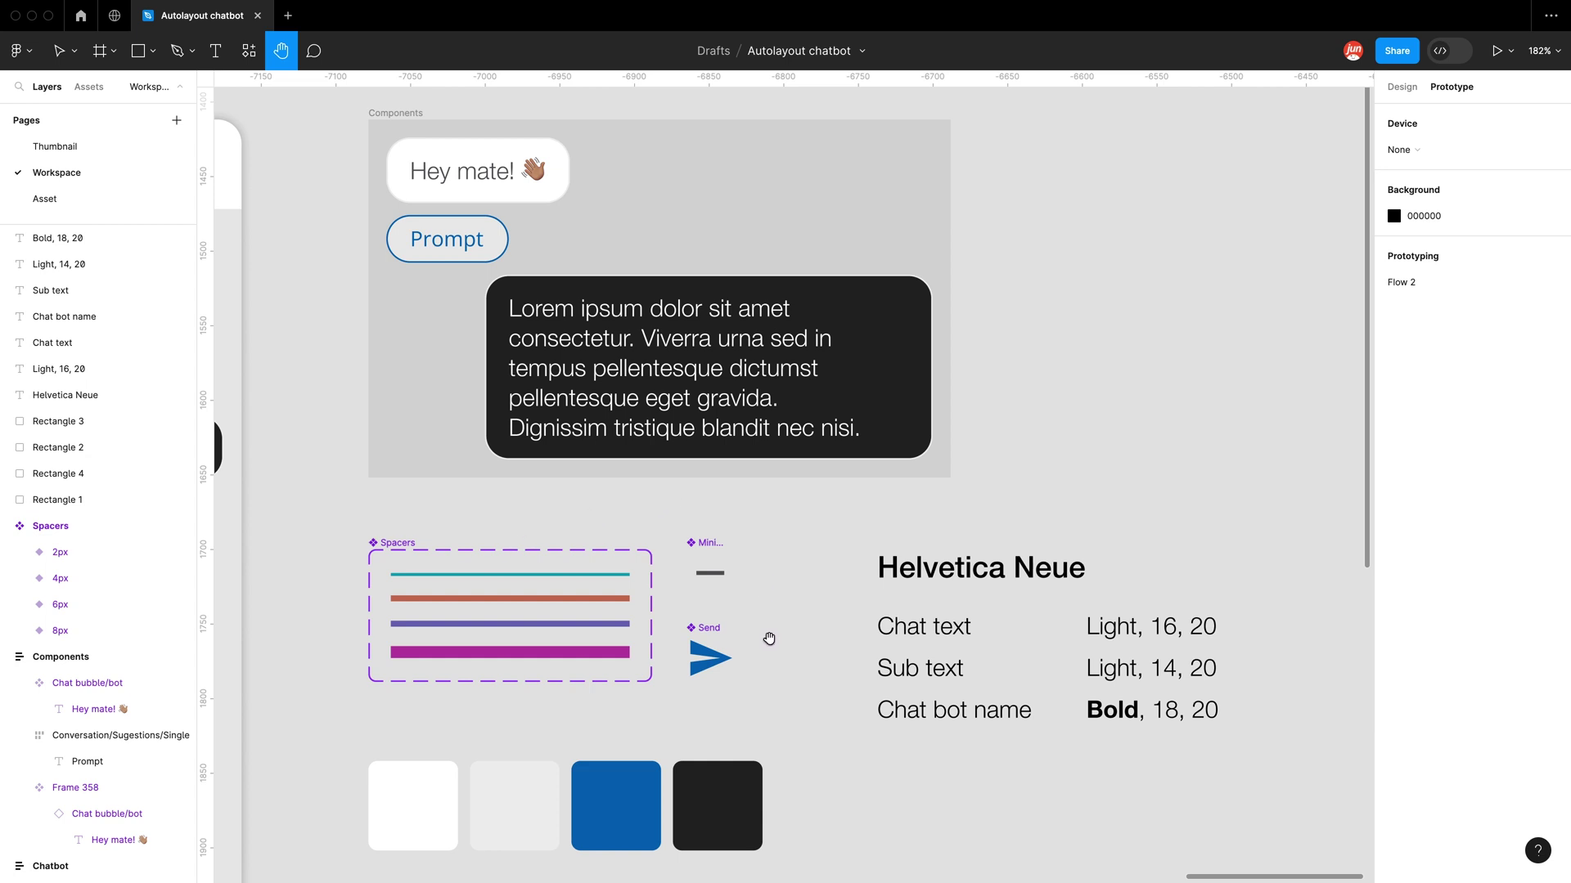
Step: Inspect the fill colours of the four colour swatches together
key("v")
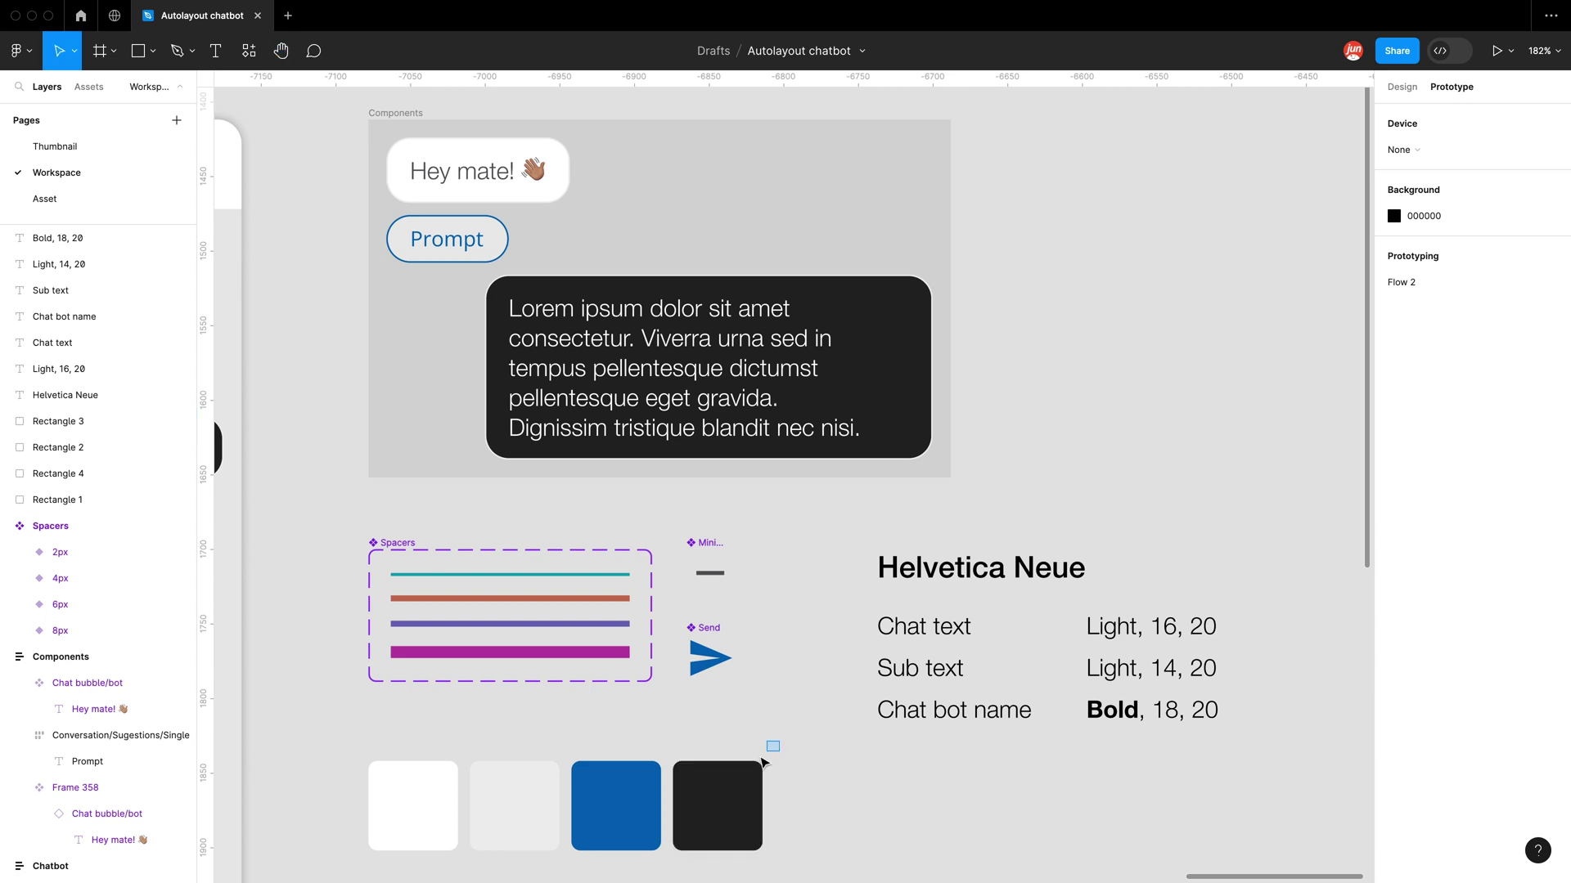
left_click_drag(780, 740, 342, 825)
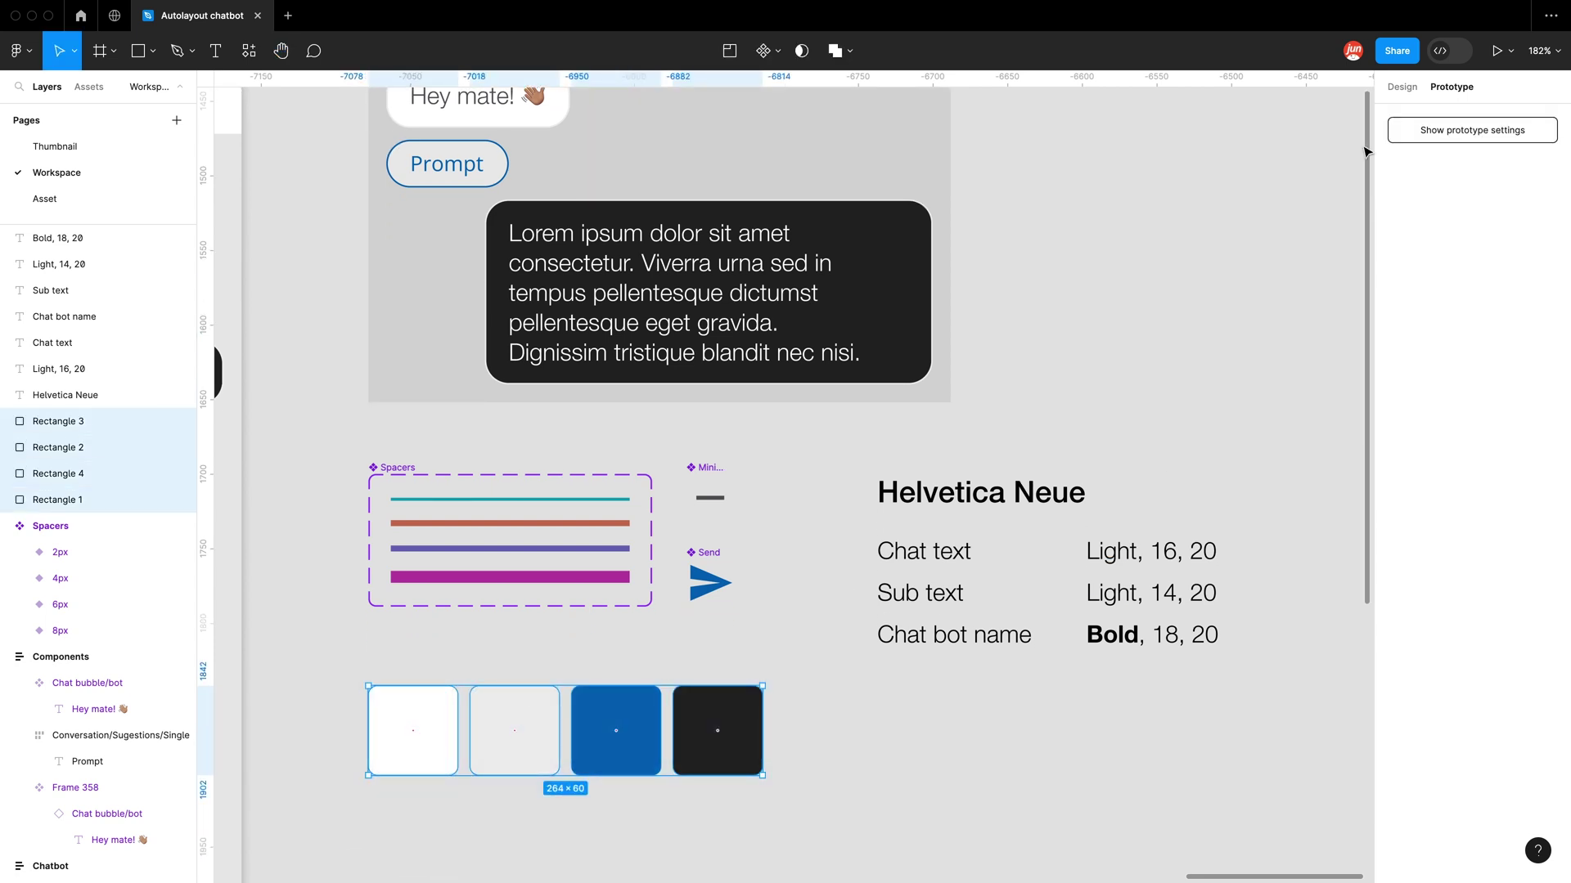
left_click(1401, 86)
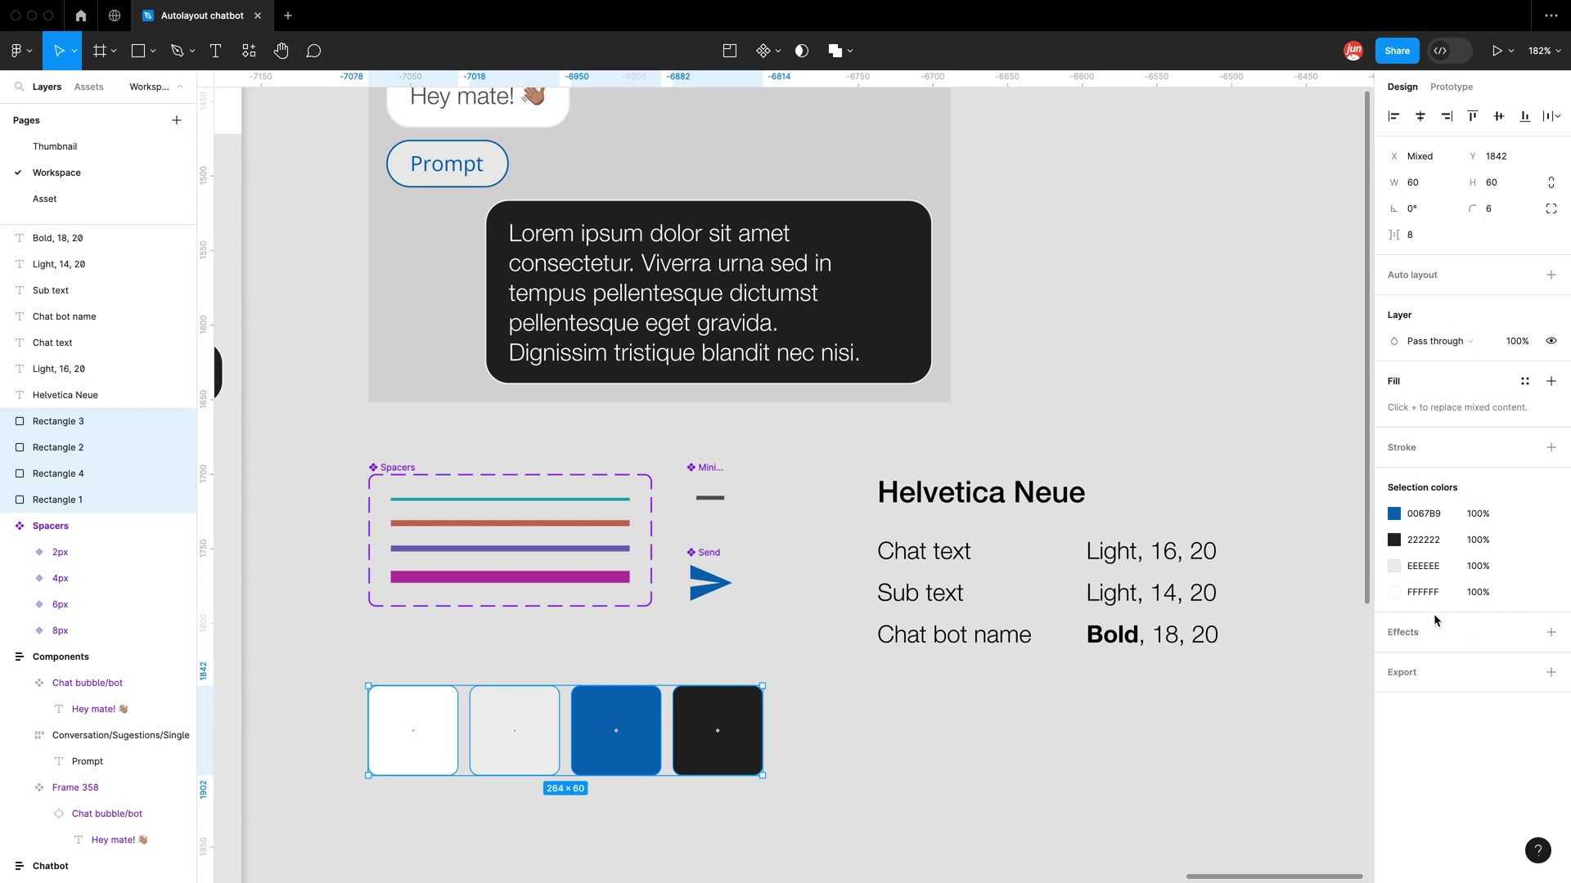
left_click(1145, 699)
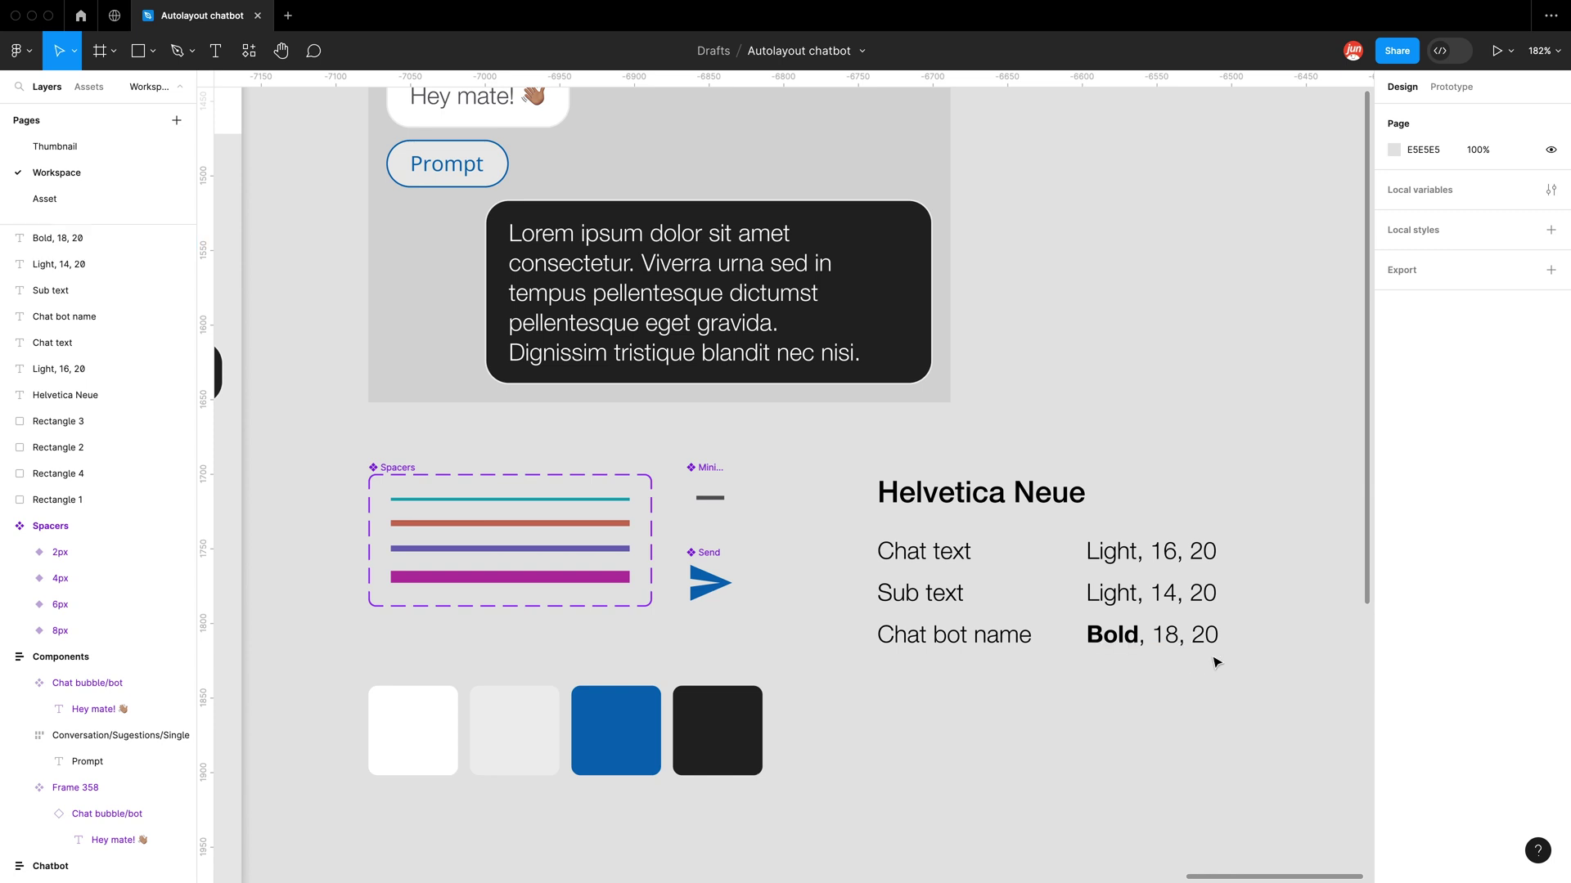
scroll(1215, 662, "up", 2)
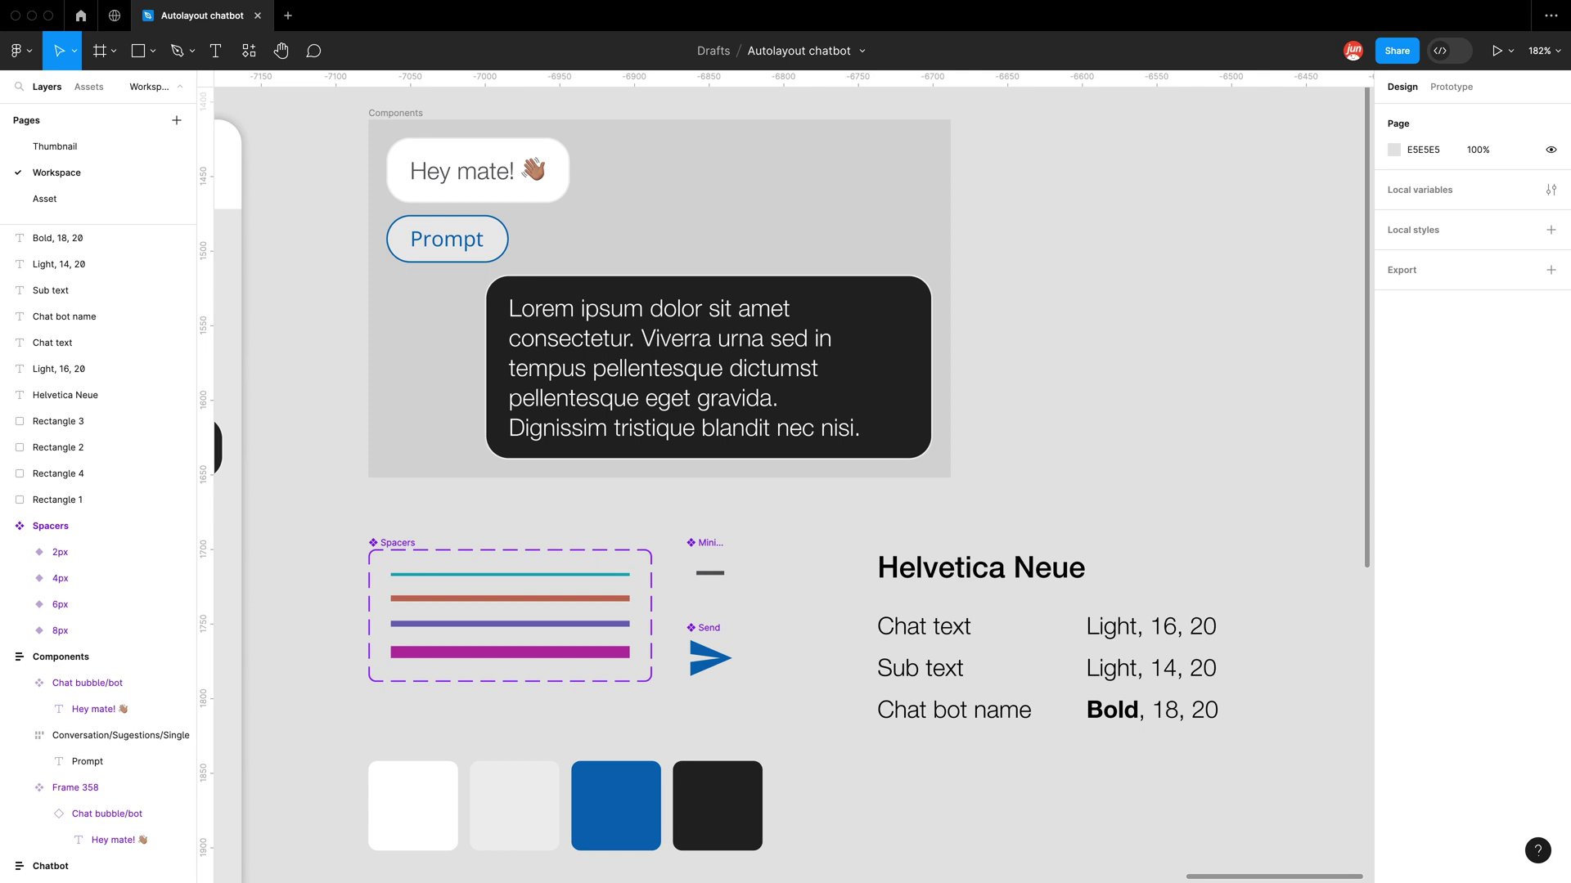
Step: Create a colour style named "White" from the fill of the white swatch
left_click(446, 787)
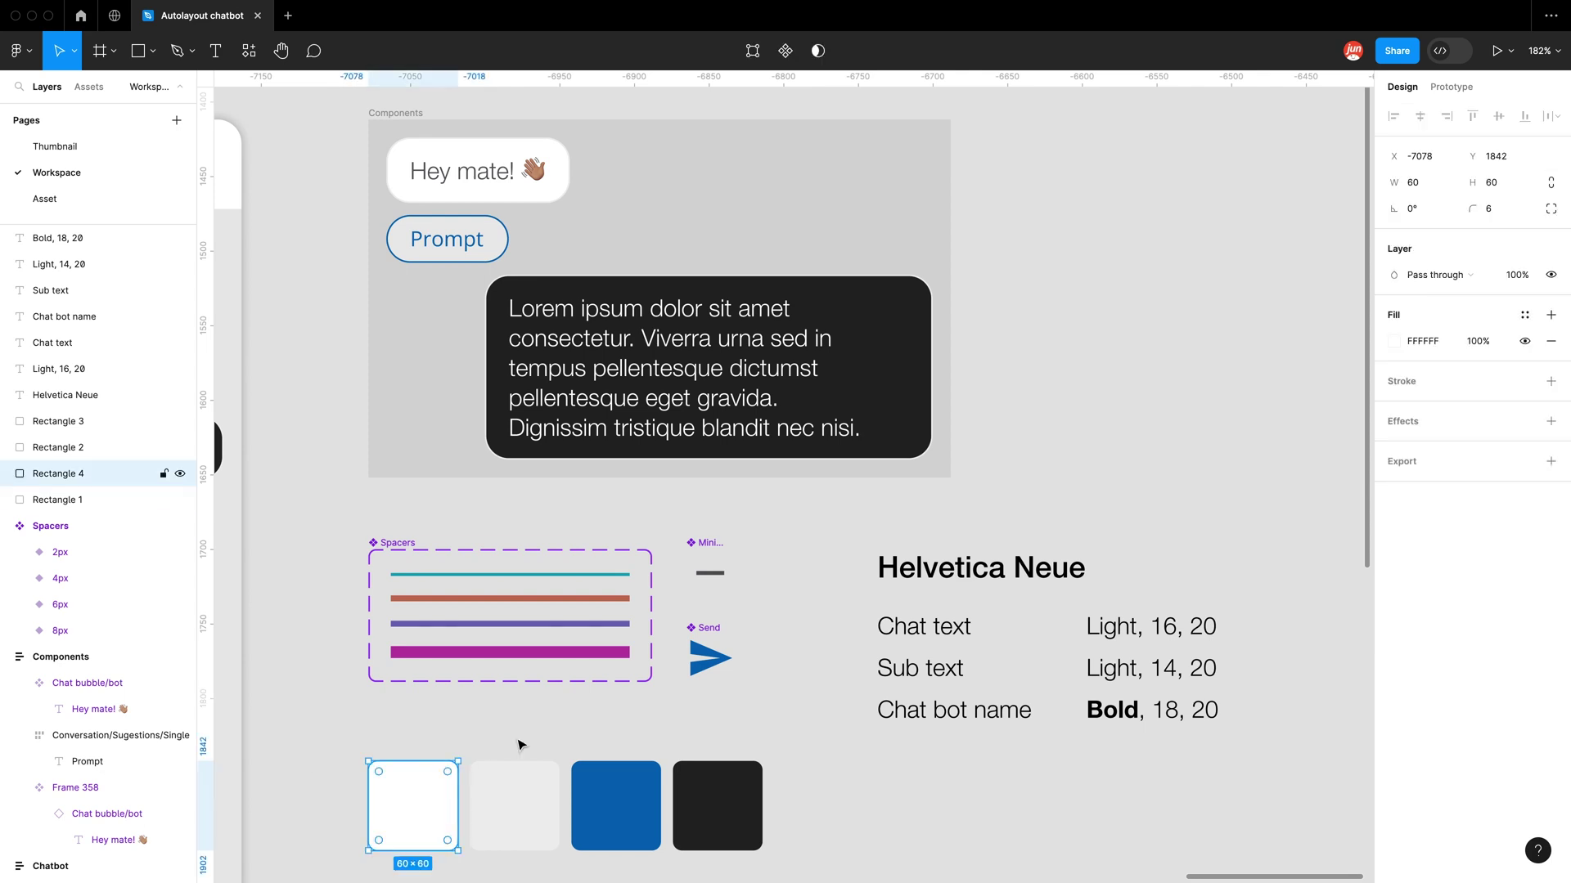
left_click(1526, 317)
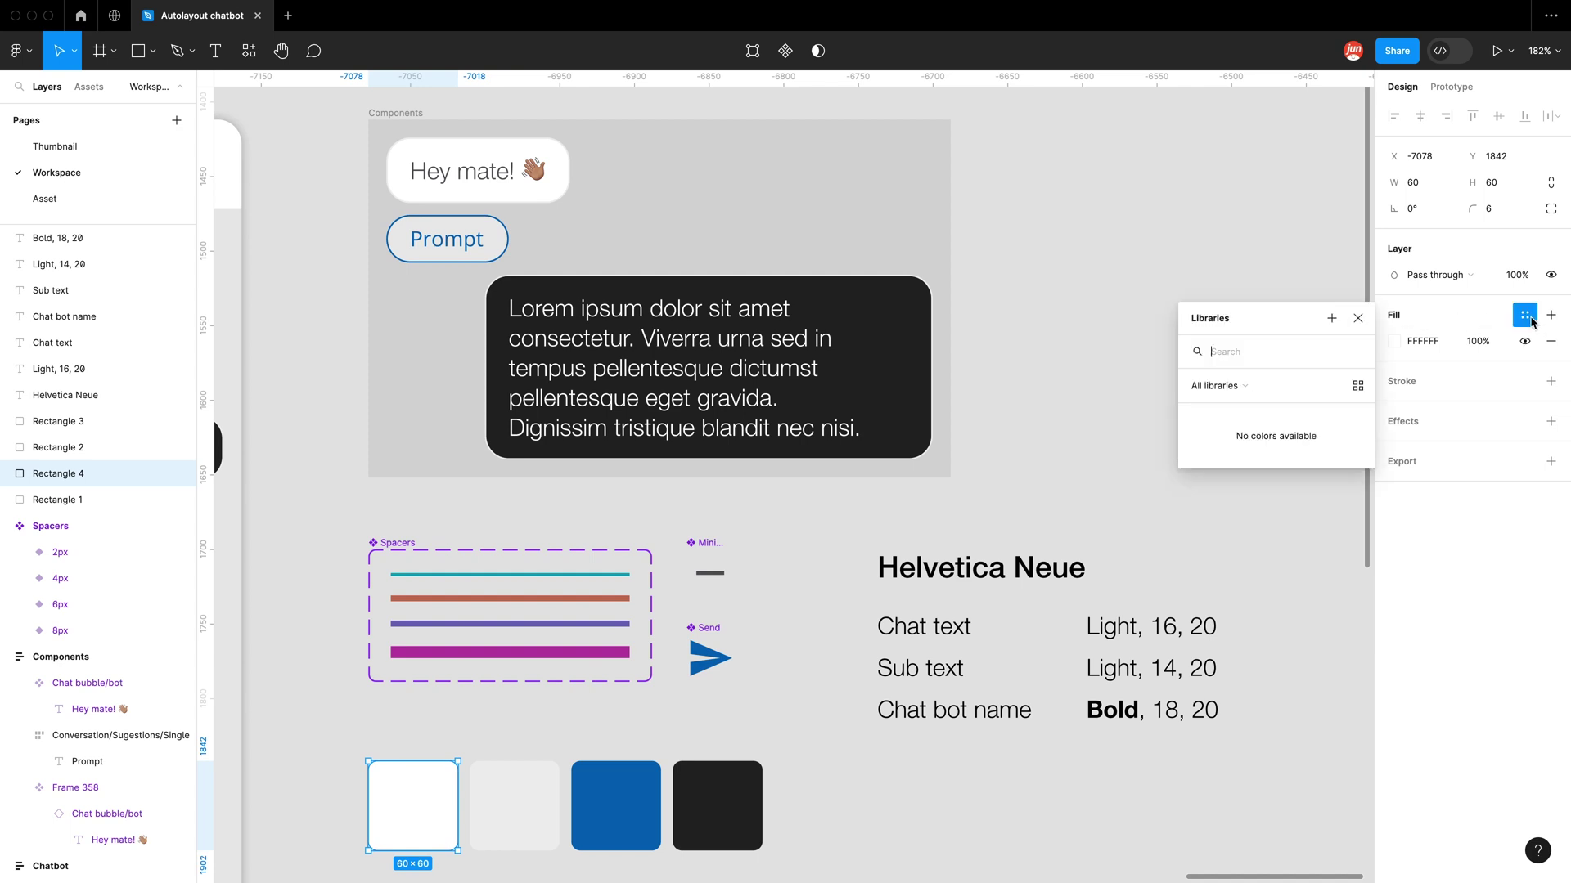
left_click(1331, 326)
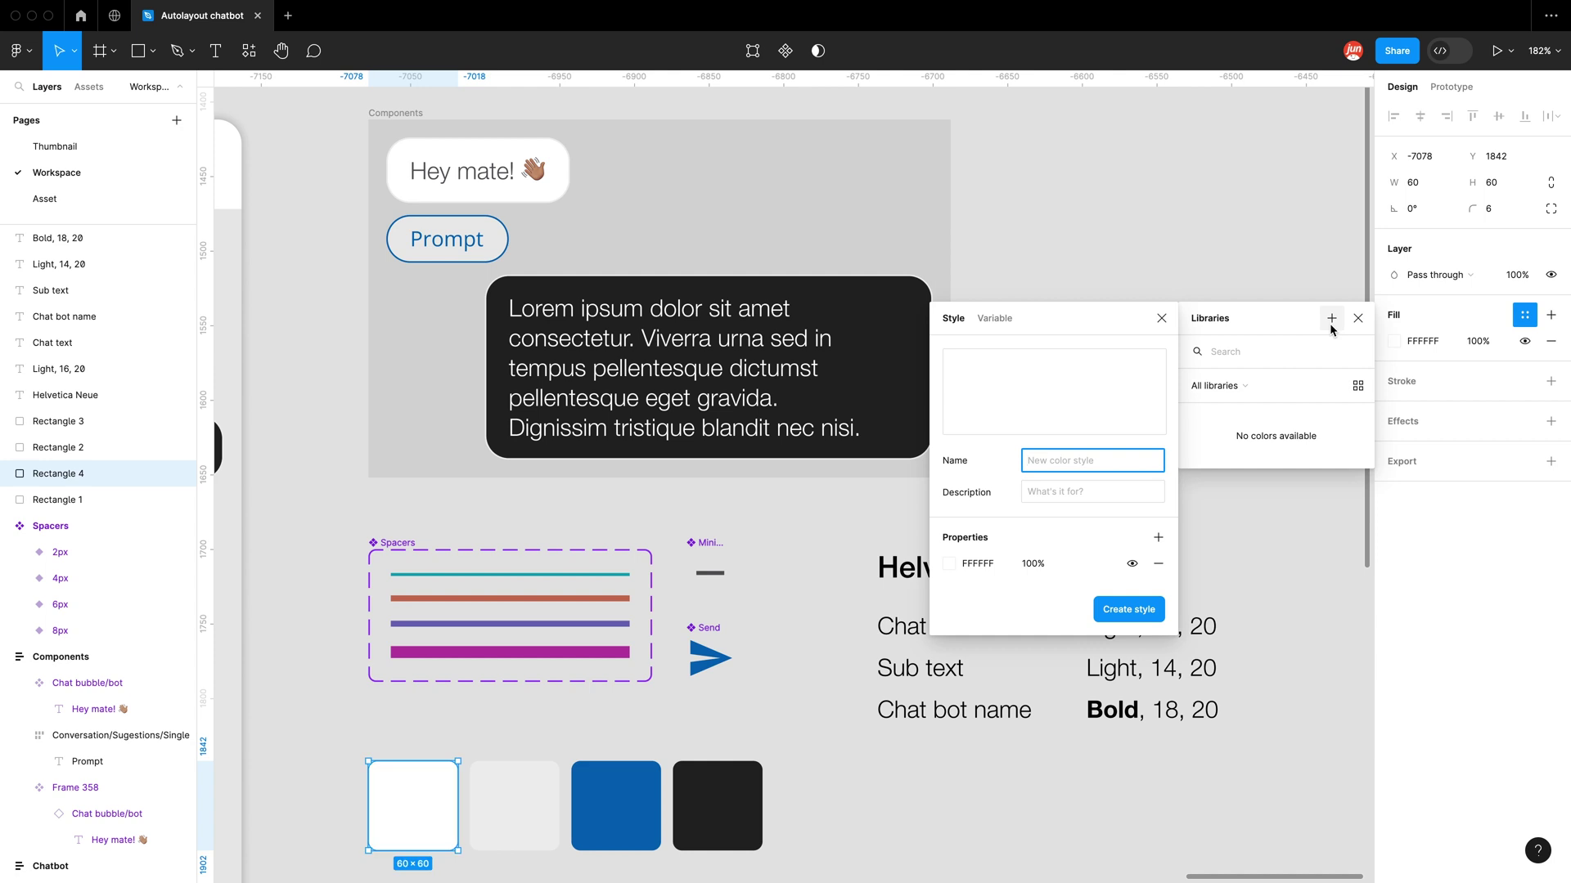
type("White")
left_click(1137, 612)
Step: Create a colour style named "Grey" from the fill of the light grey swatch
left_click(519, 785)
left_click(1525, 316)
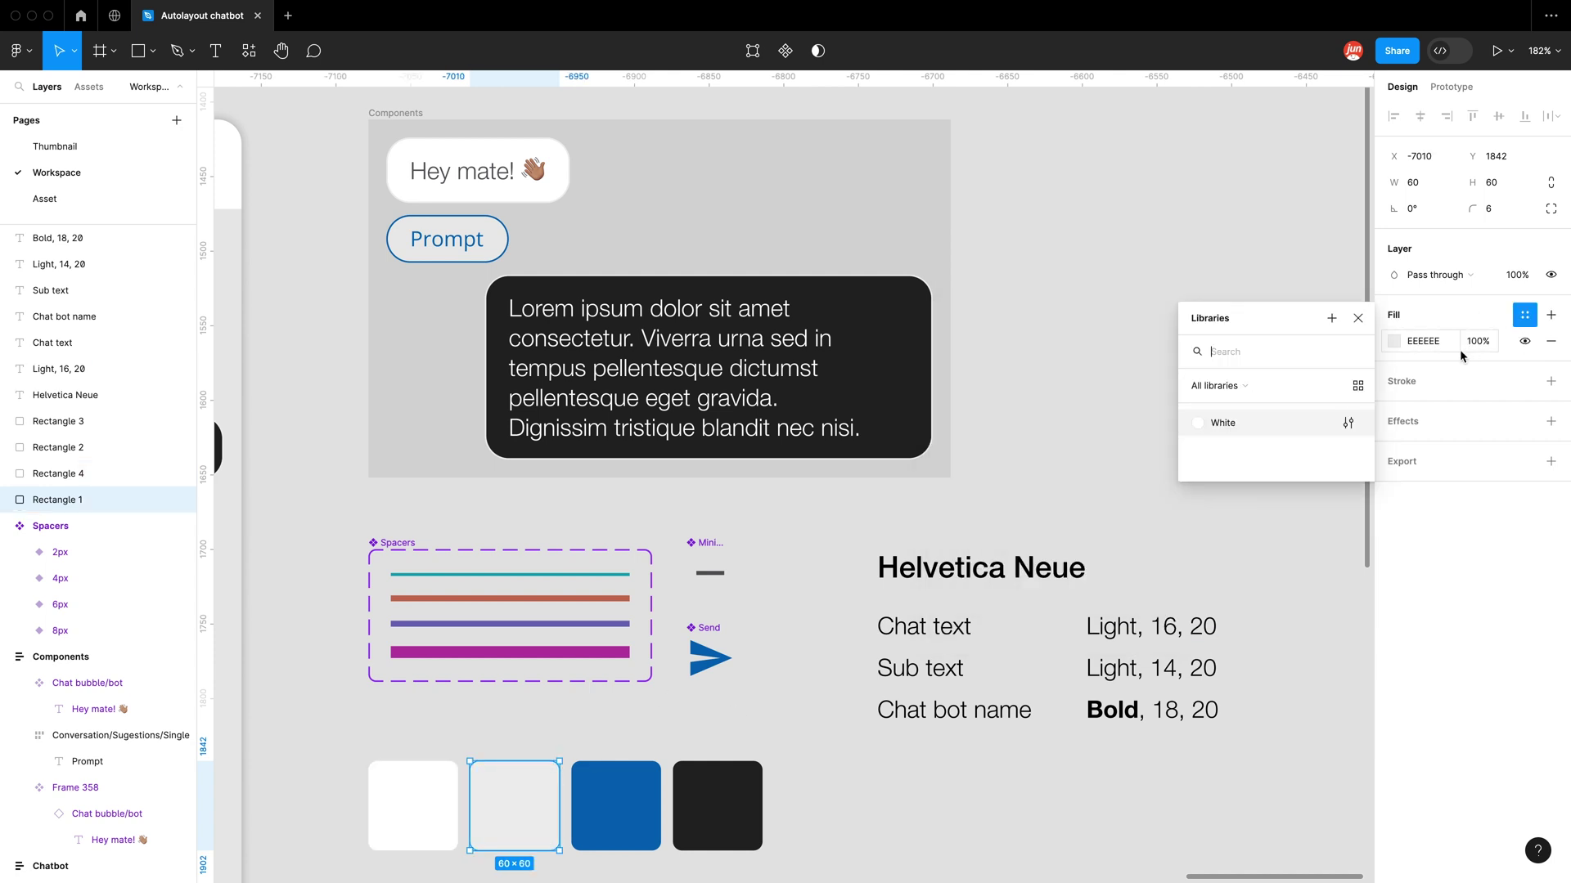
left_click(1331, 319)
type("Grey")
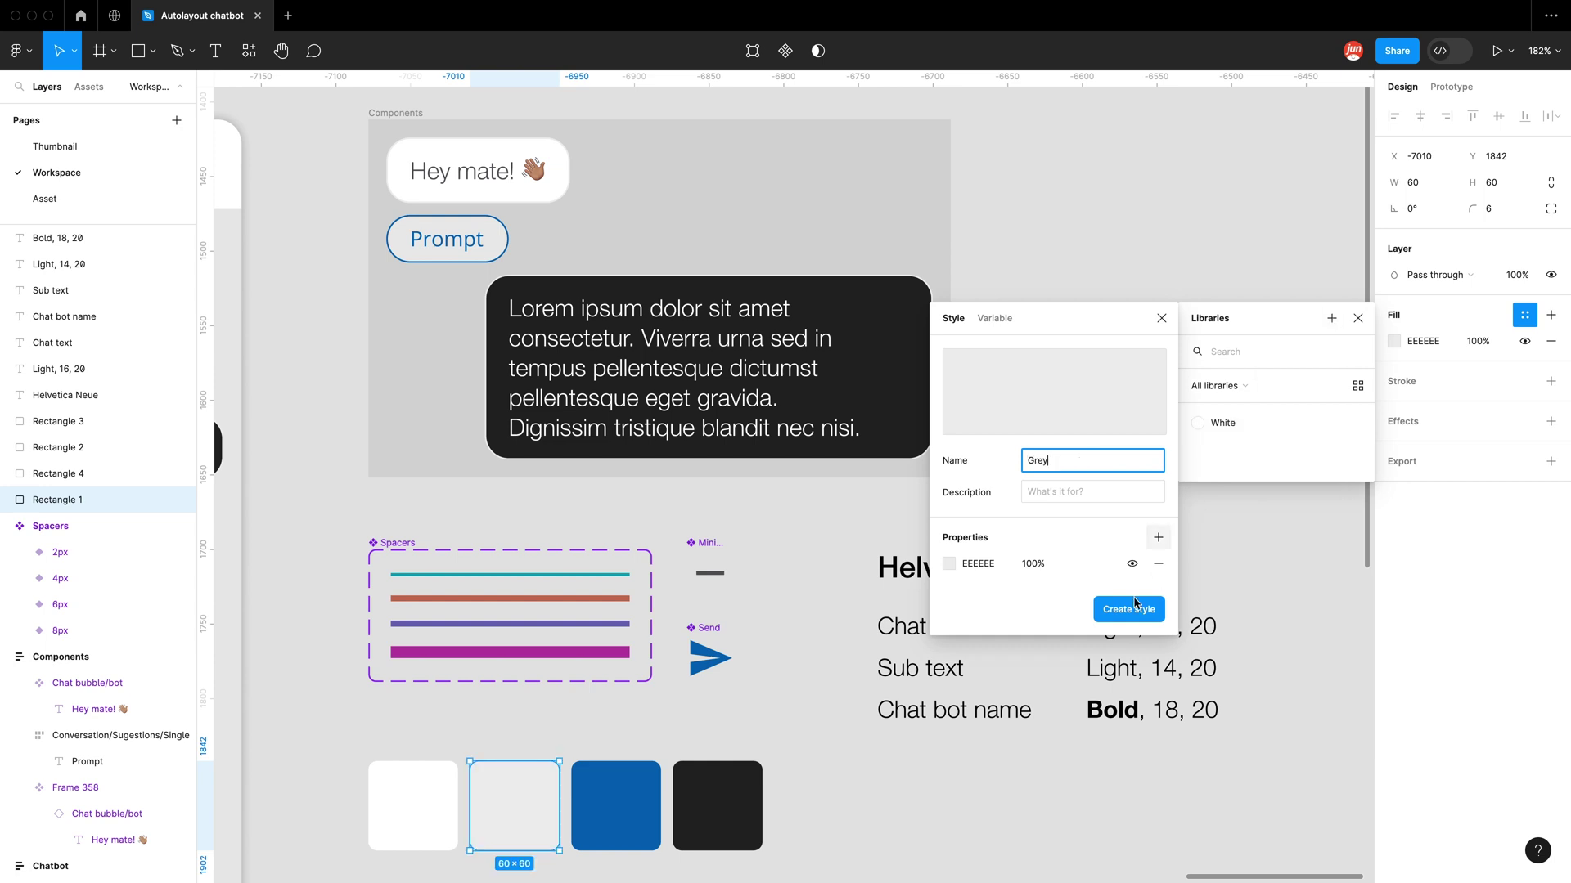
left_click(1130, 607)
Step: Create a colour style named "Blue" from the fill of the blue swatch
left_click(626, 800)
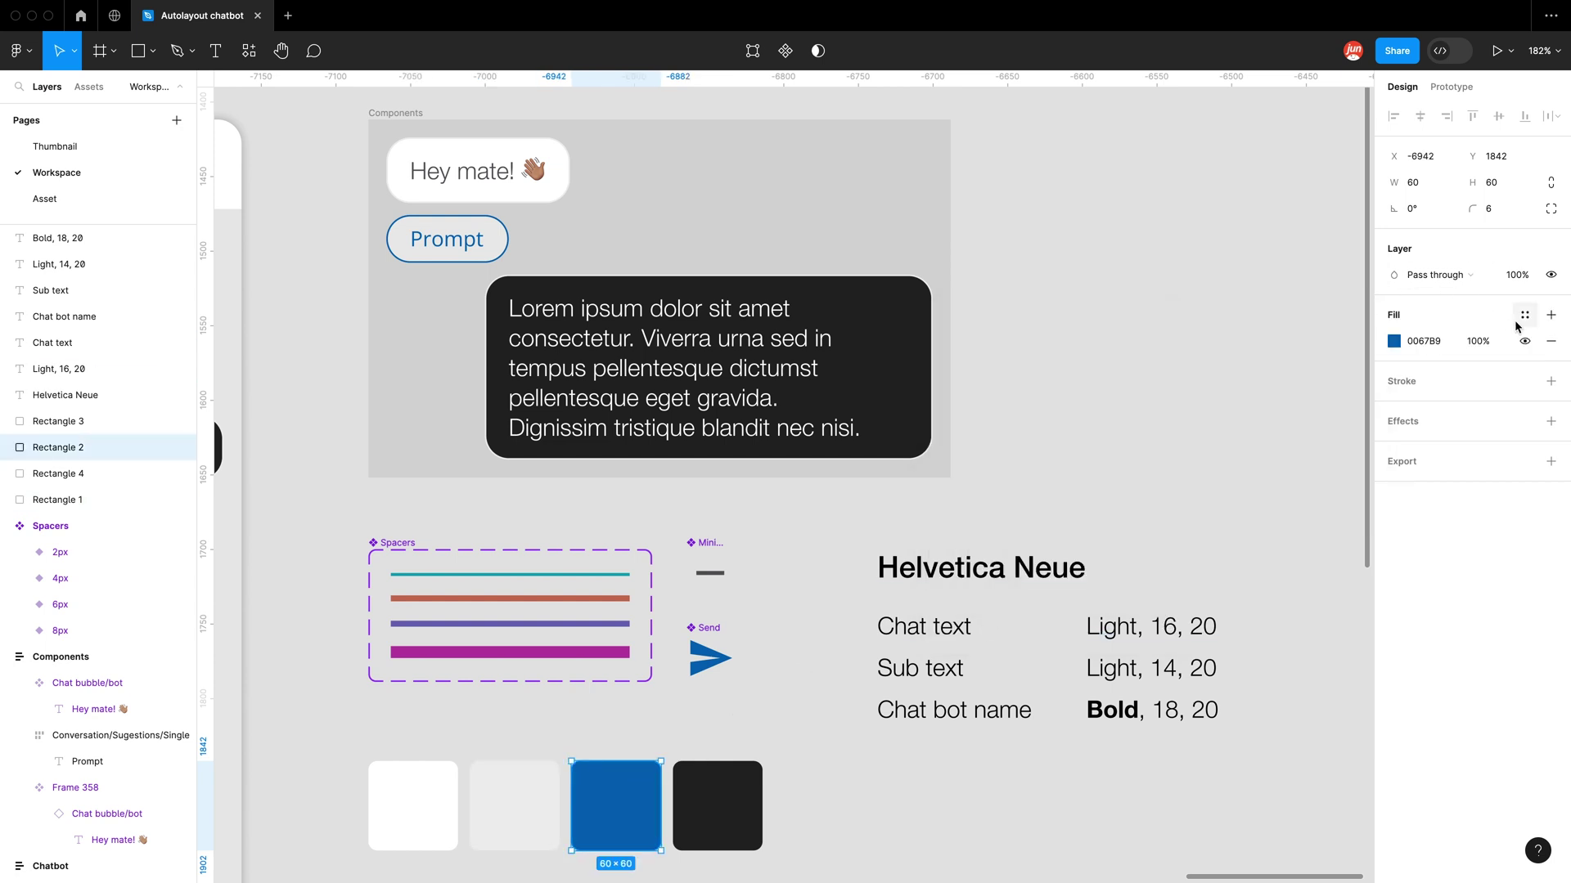
left_click(1523, 318)
left_click(1329, 320)
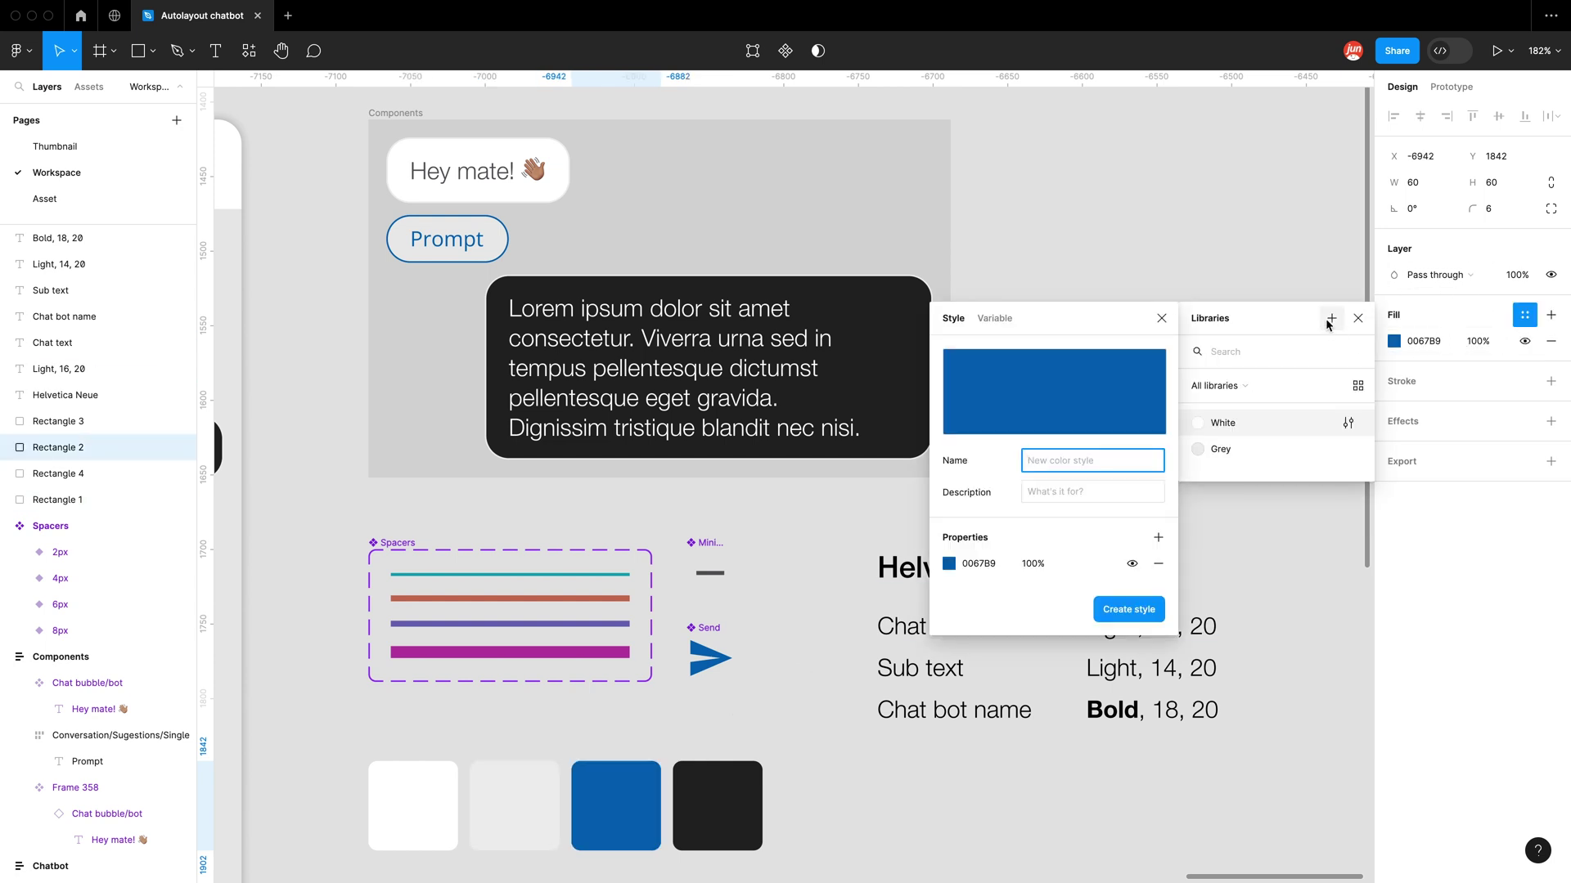
type("Blue")
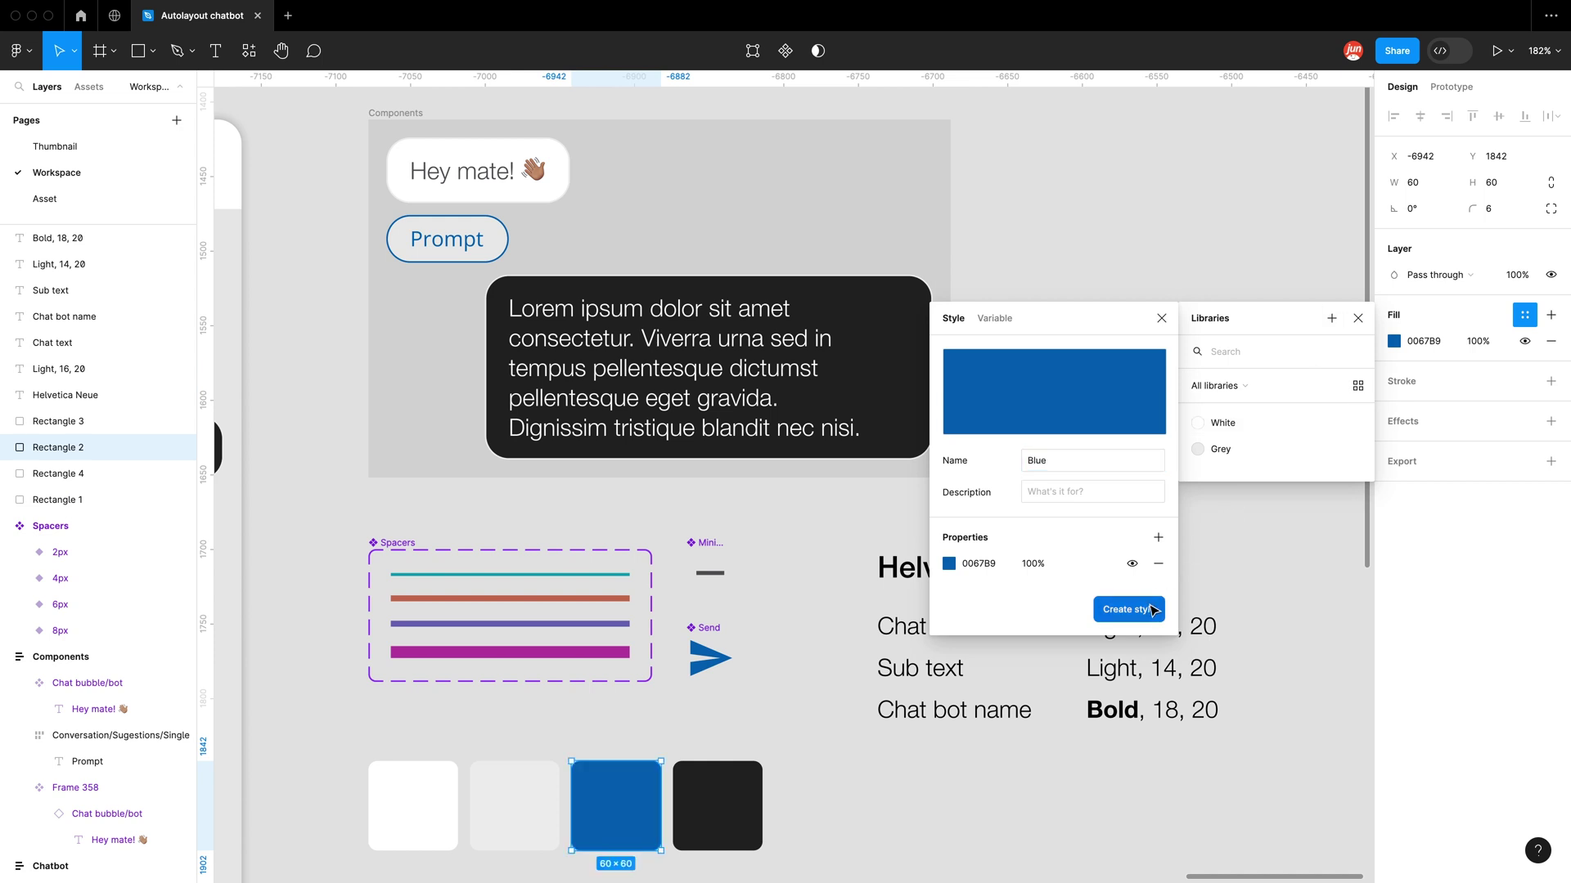
left_click(1130, 609)
Step: Create a colour style named "Black" from the fill of the dark swatch, then deselect it
left_click(711, 800)
left_click(1525, 316)
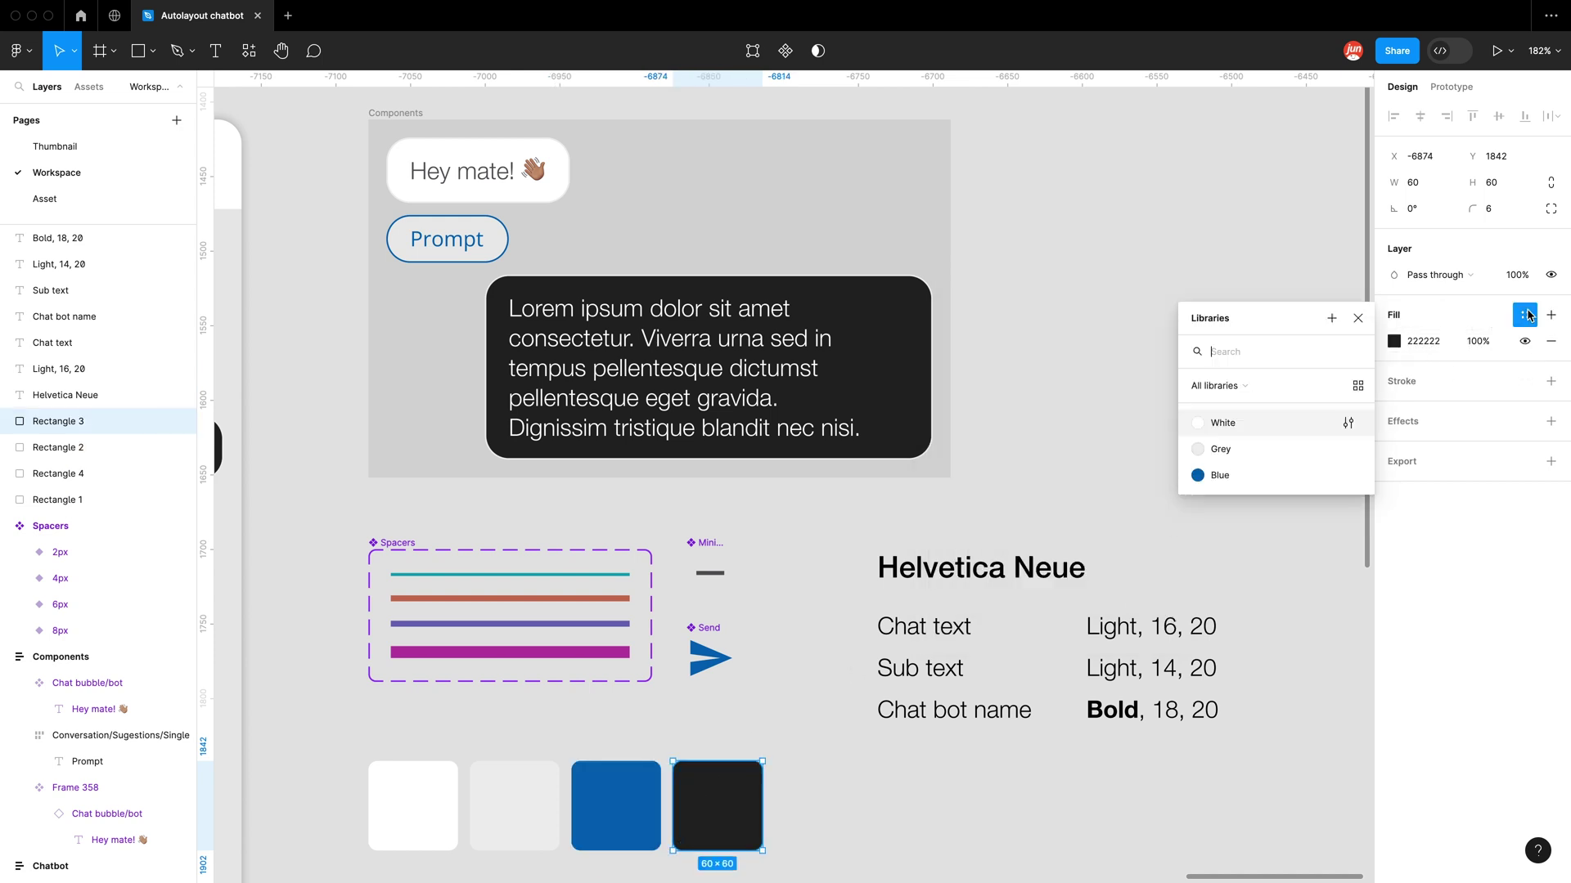
left_click(1331, 319)
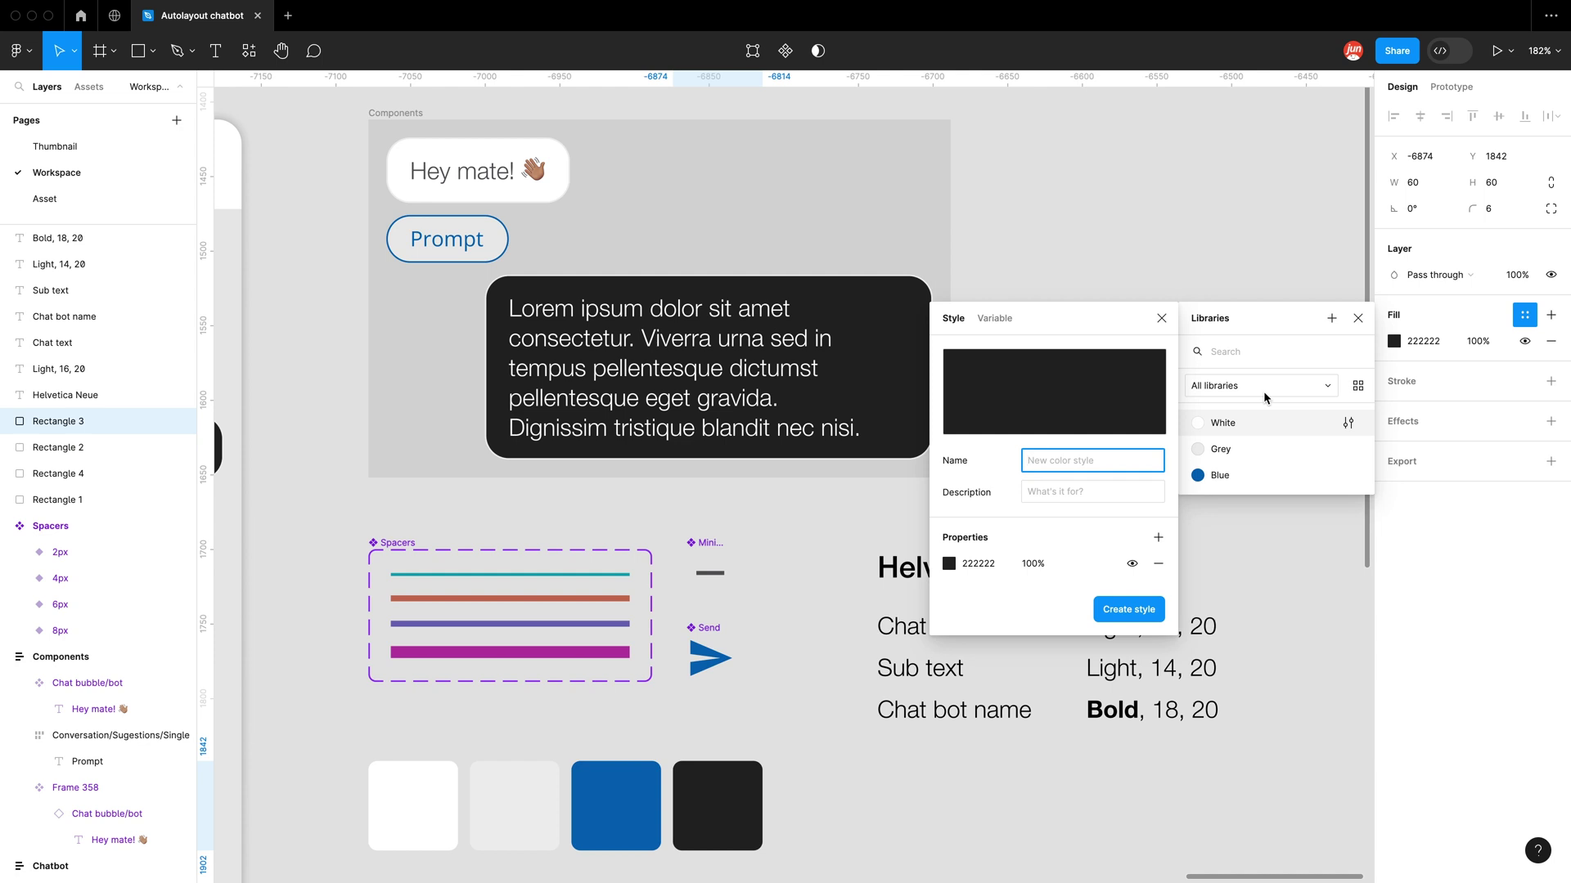
type("Black")
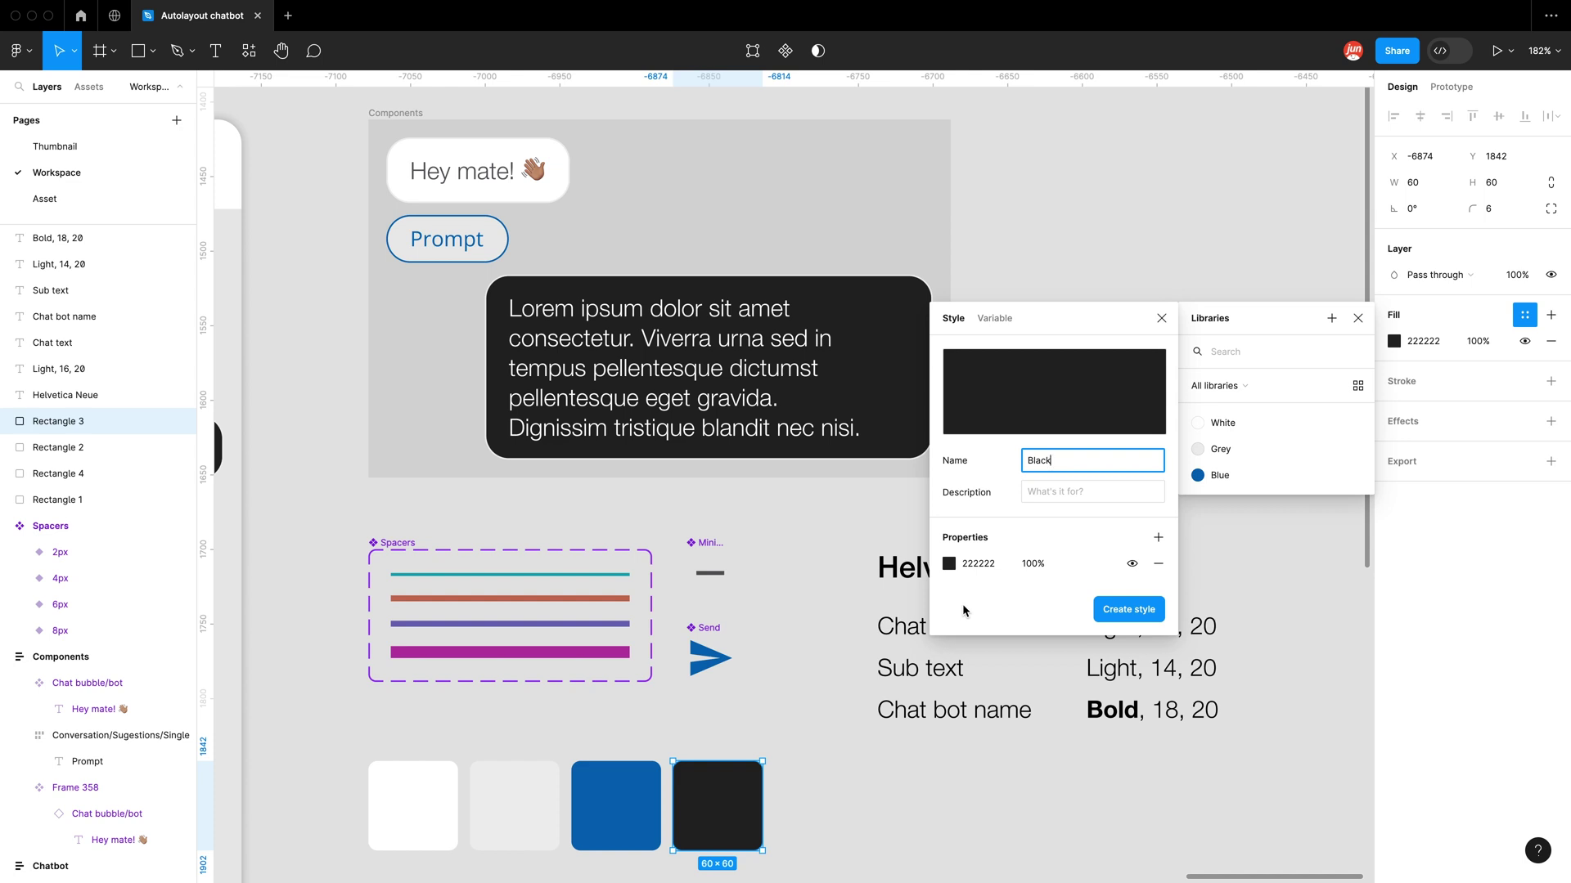
left_click(1131, 612)
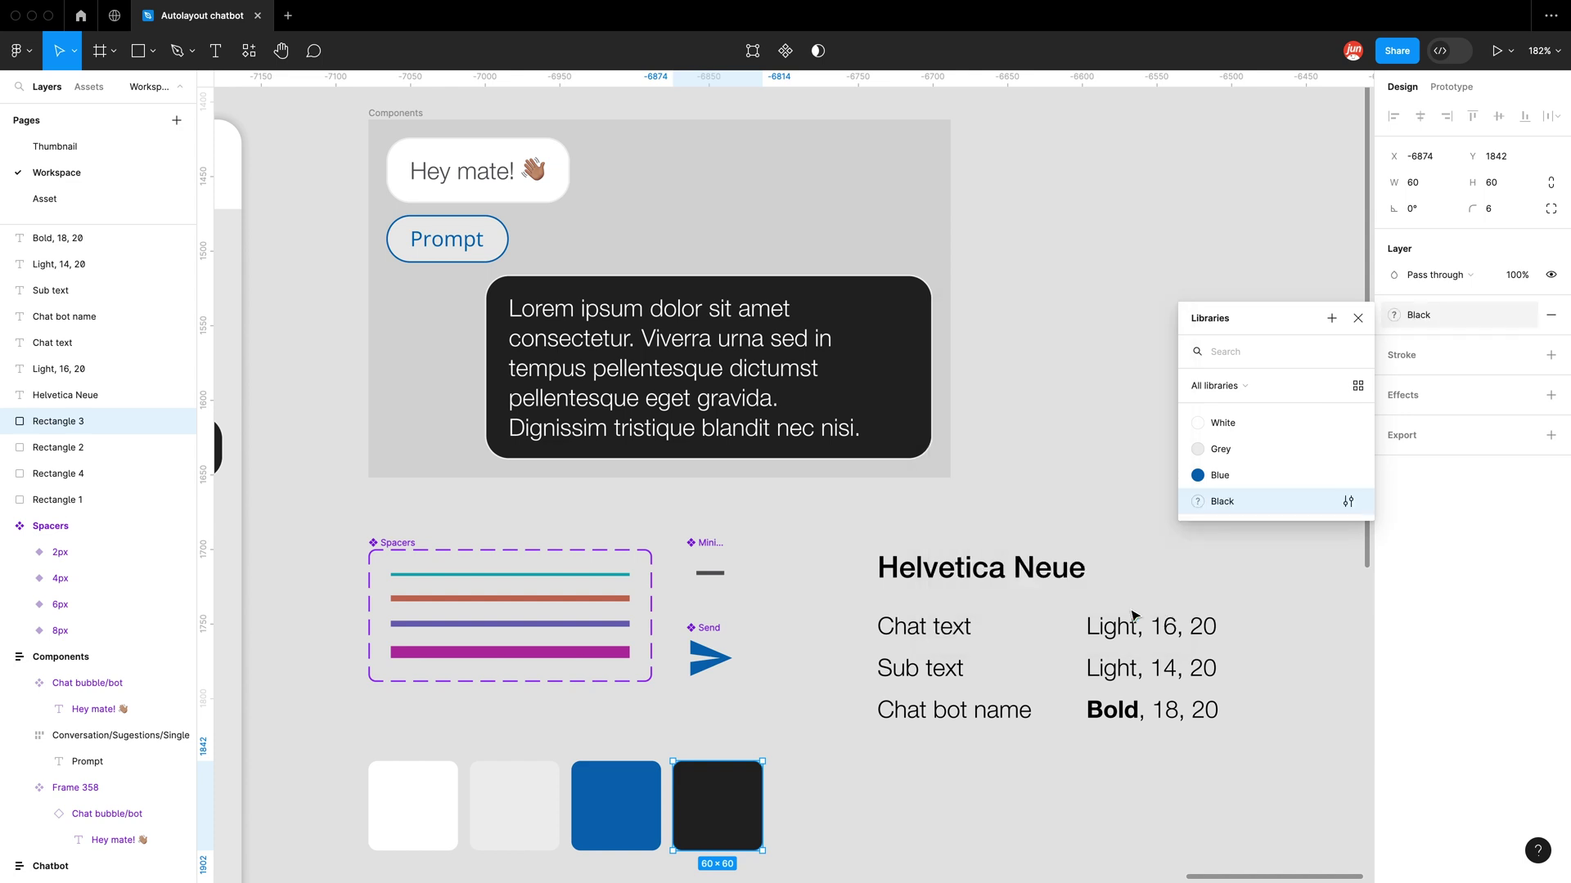
scroll(1020, 617, "right", 3)
left_click(960, 617)
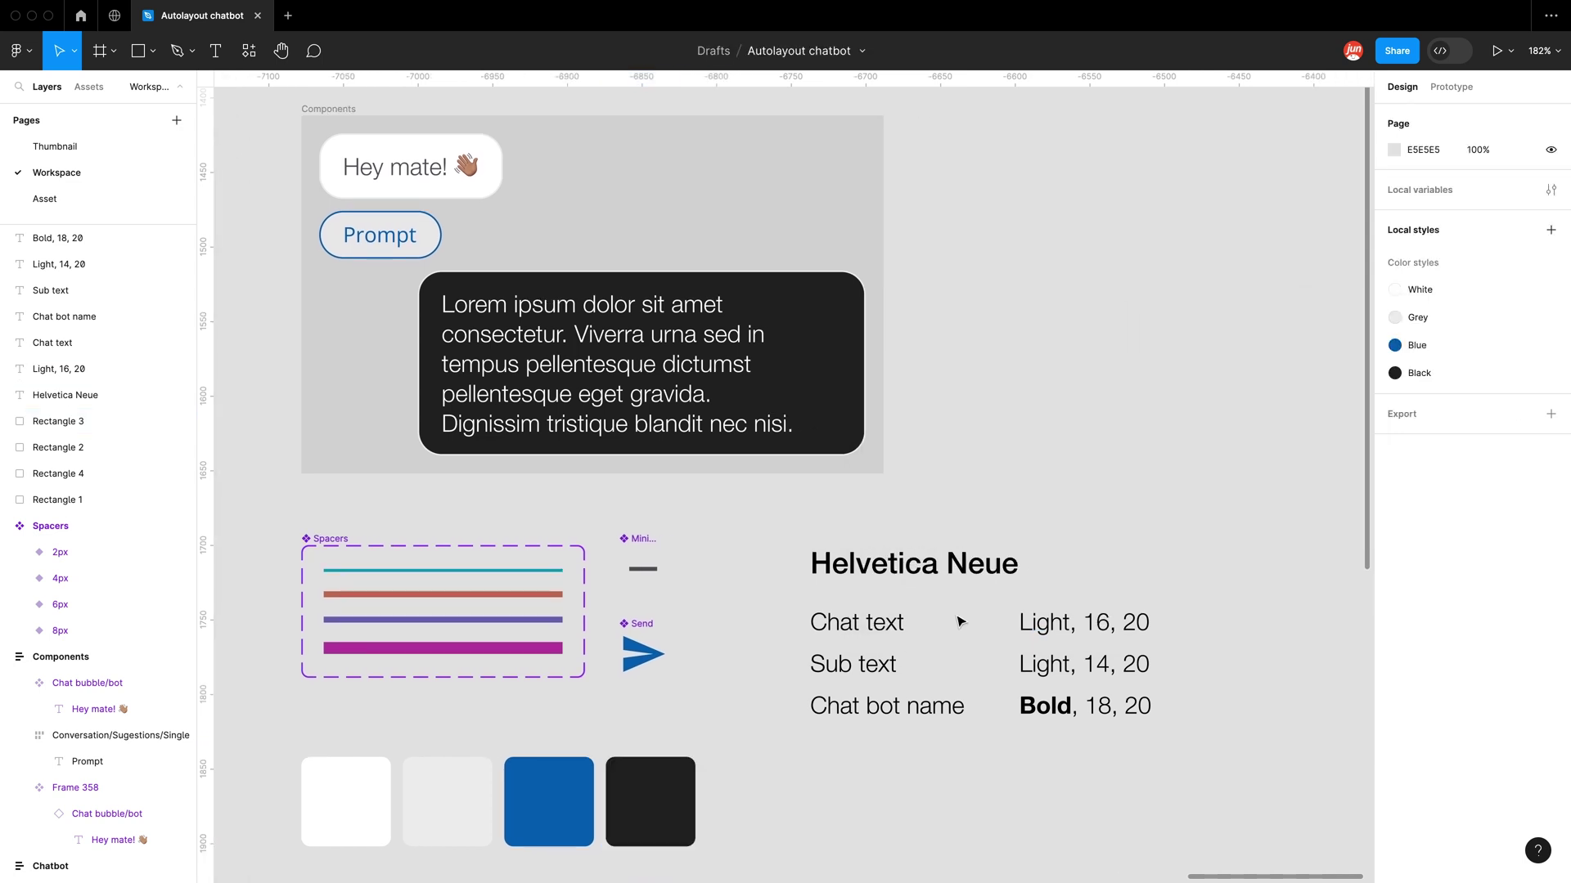
Step: Set the font size of the "Sub text" sample to 14
left_click(875, 676)
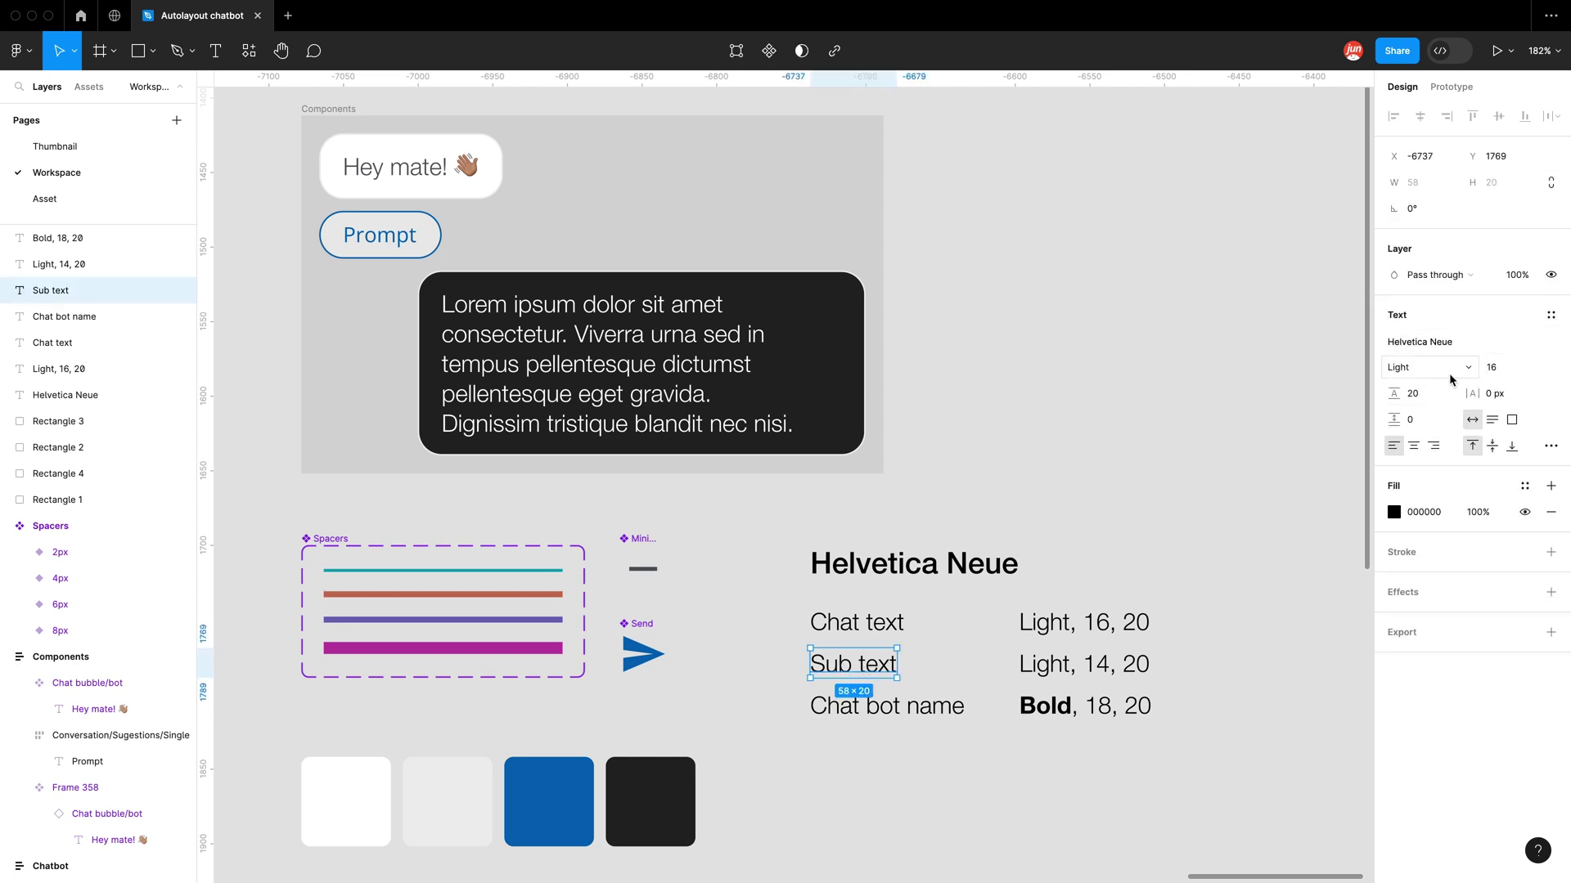
left_click(1494, 367)
type("14")
key("Return")
Step: Set the "Chat bot name" sample to Bold weight with font size 18
left_click(867, 711)
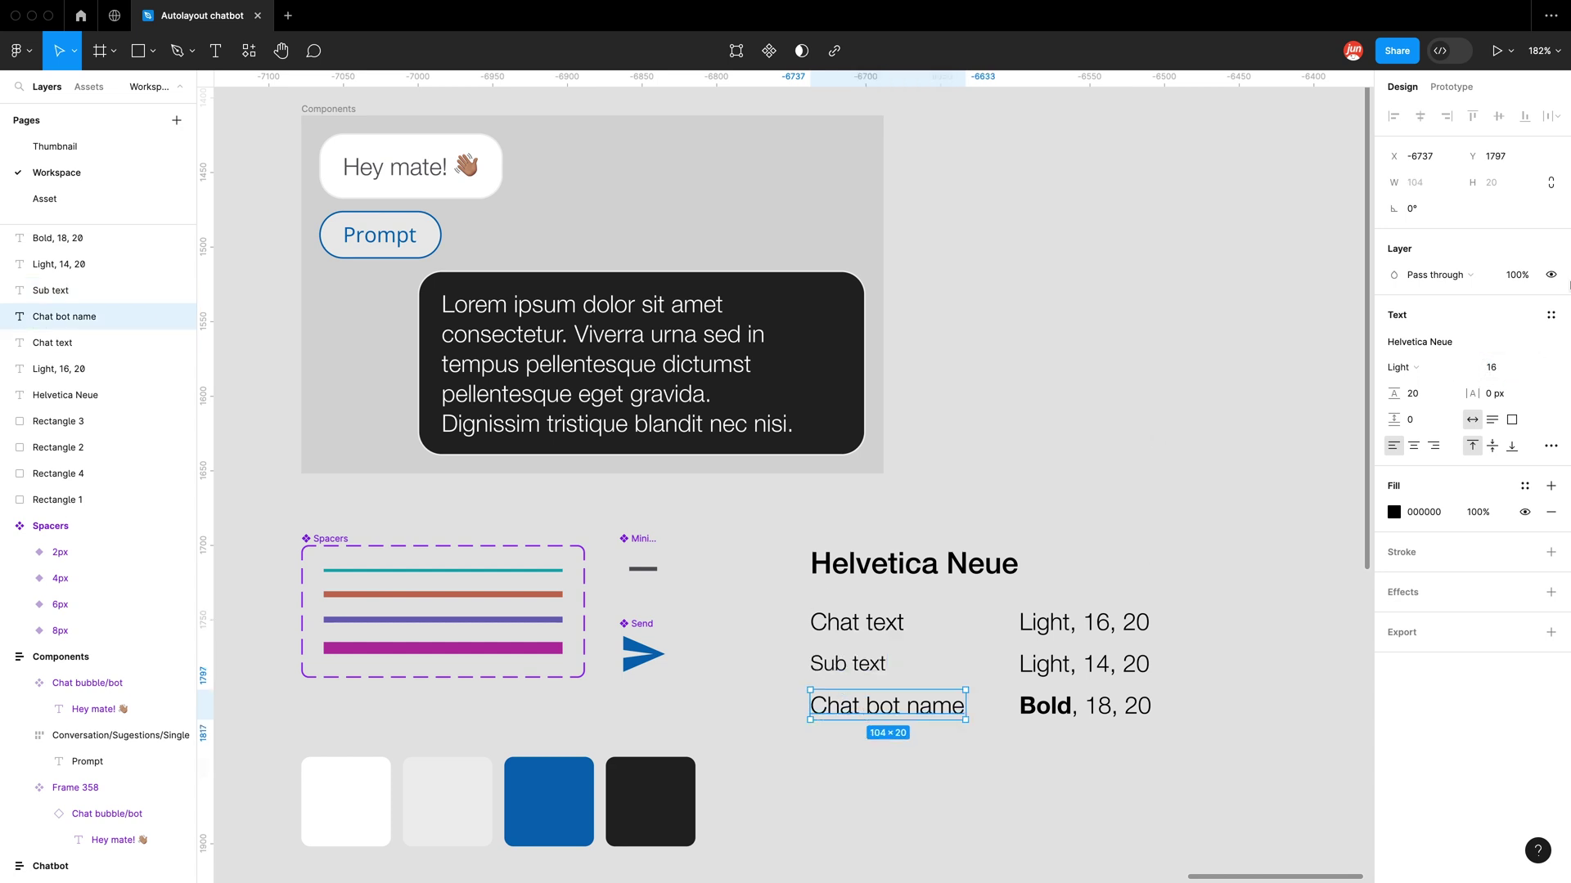
left_click(1400, 368)
left_click(1408, 425)
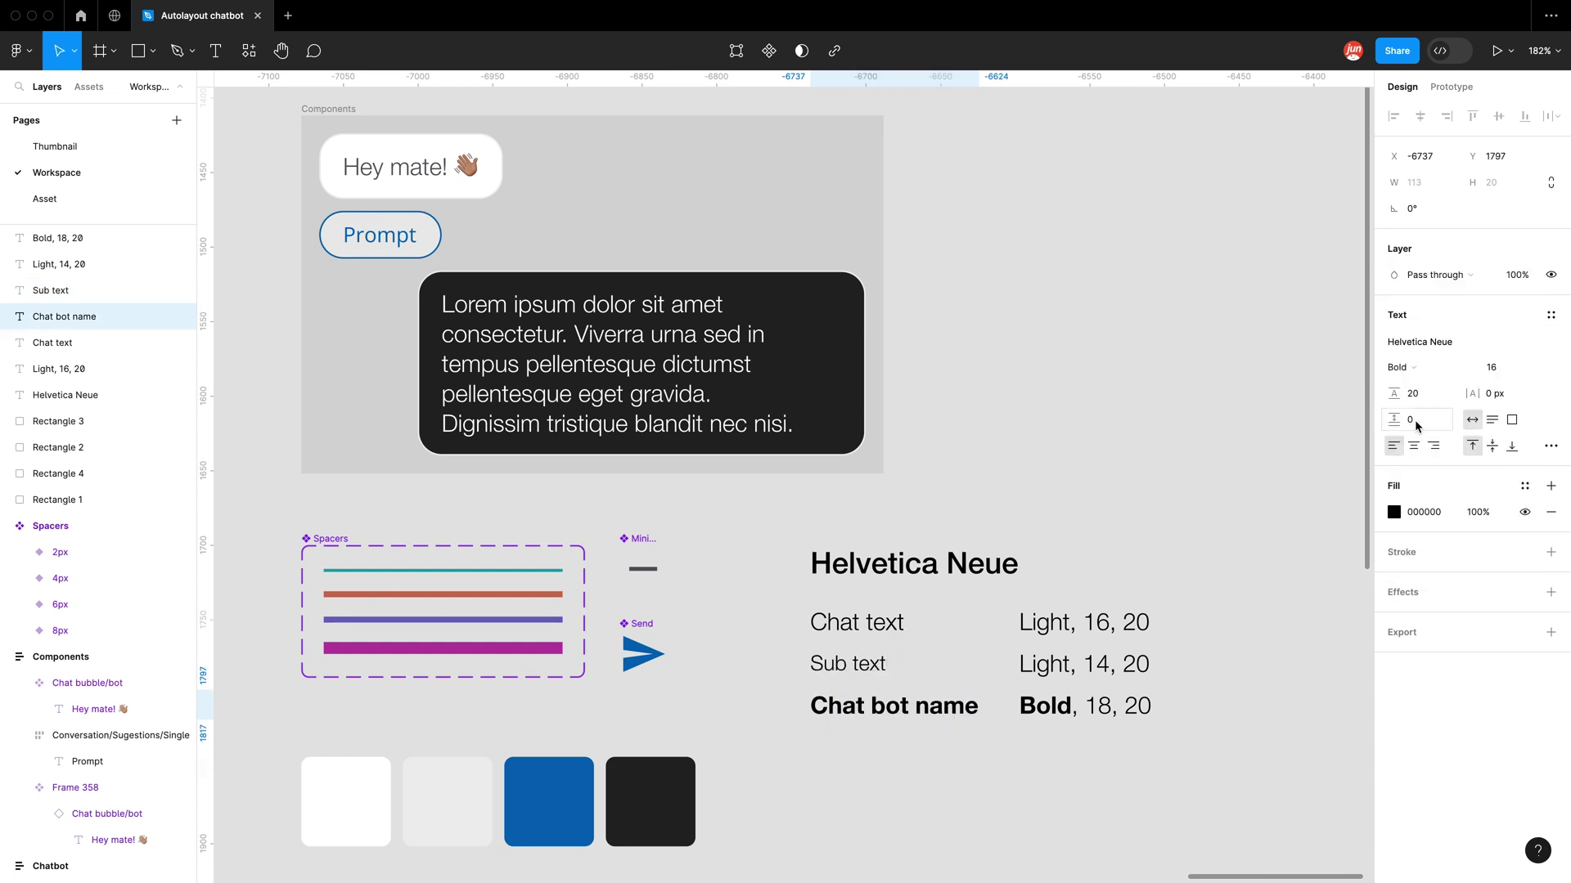
left_click(1497, 370)
type("18")
key("Return")
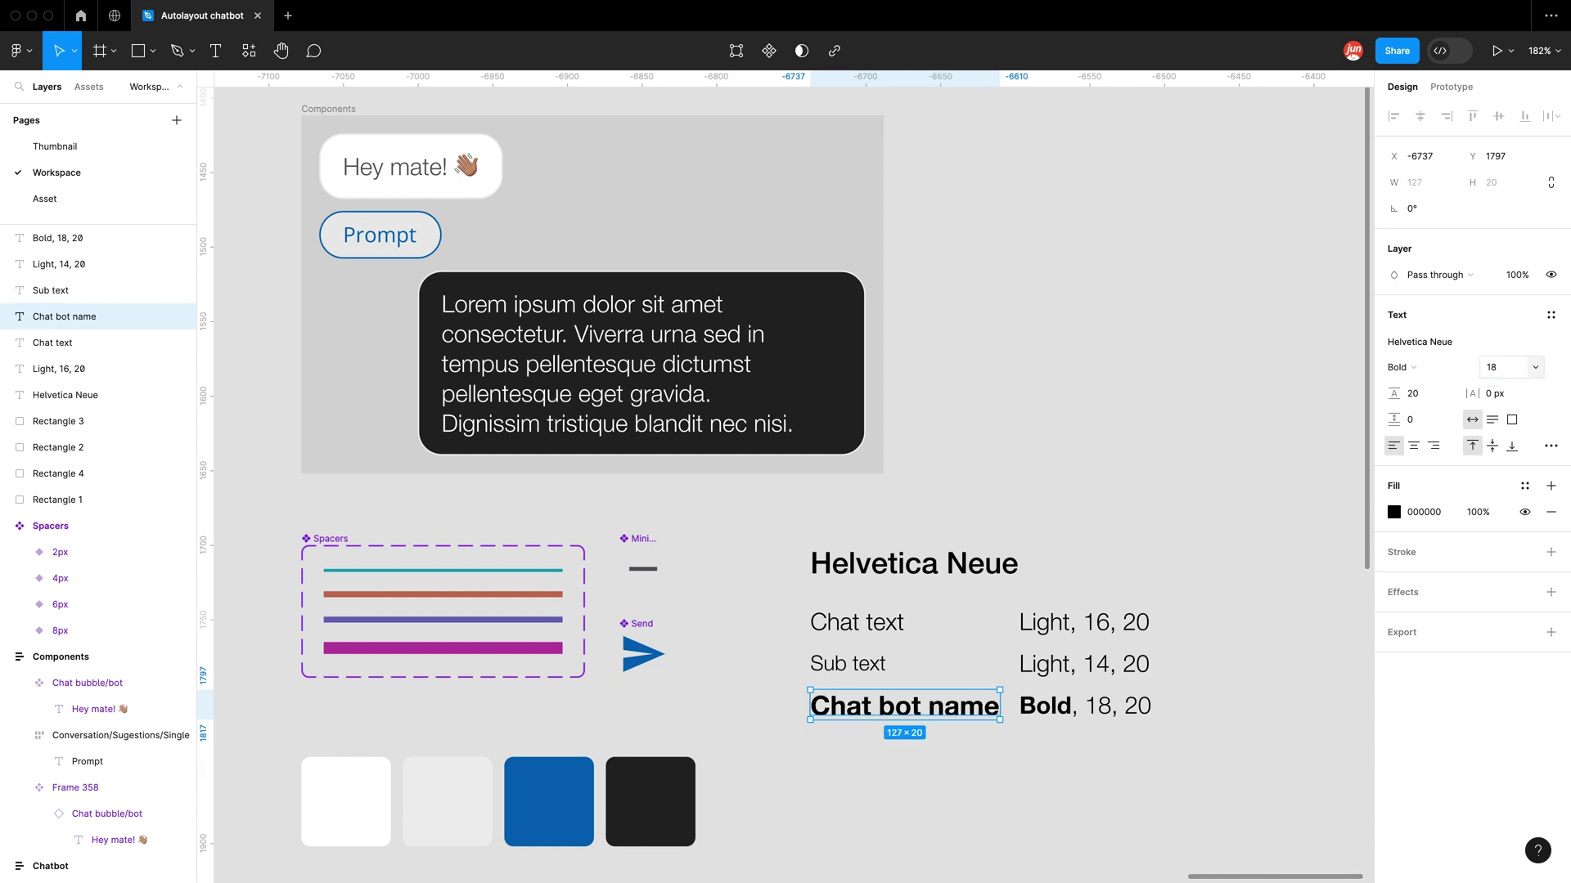
Step: Create a text style named "Bold" from the "Chat bot name" sample
left_click(1551, 315)
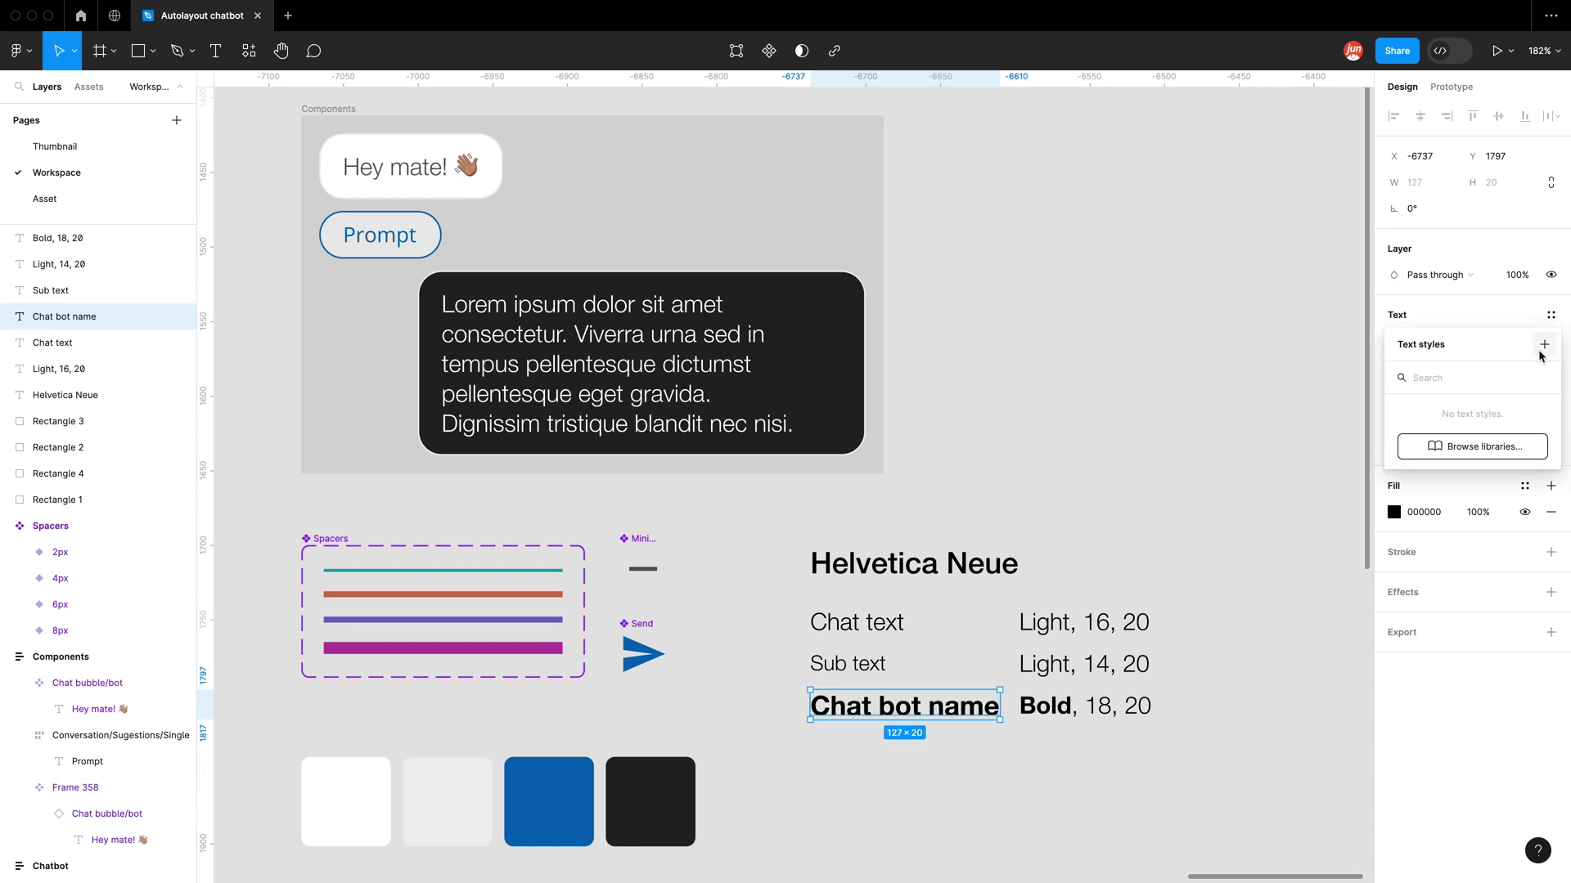
left_click(1543, 345)
type("Bold")
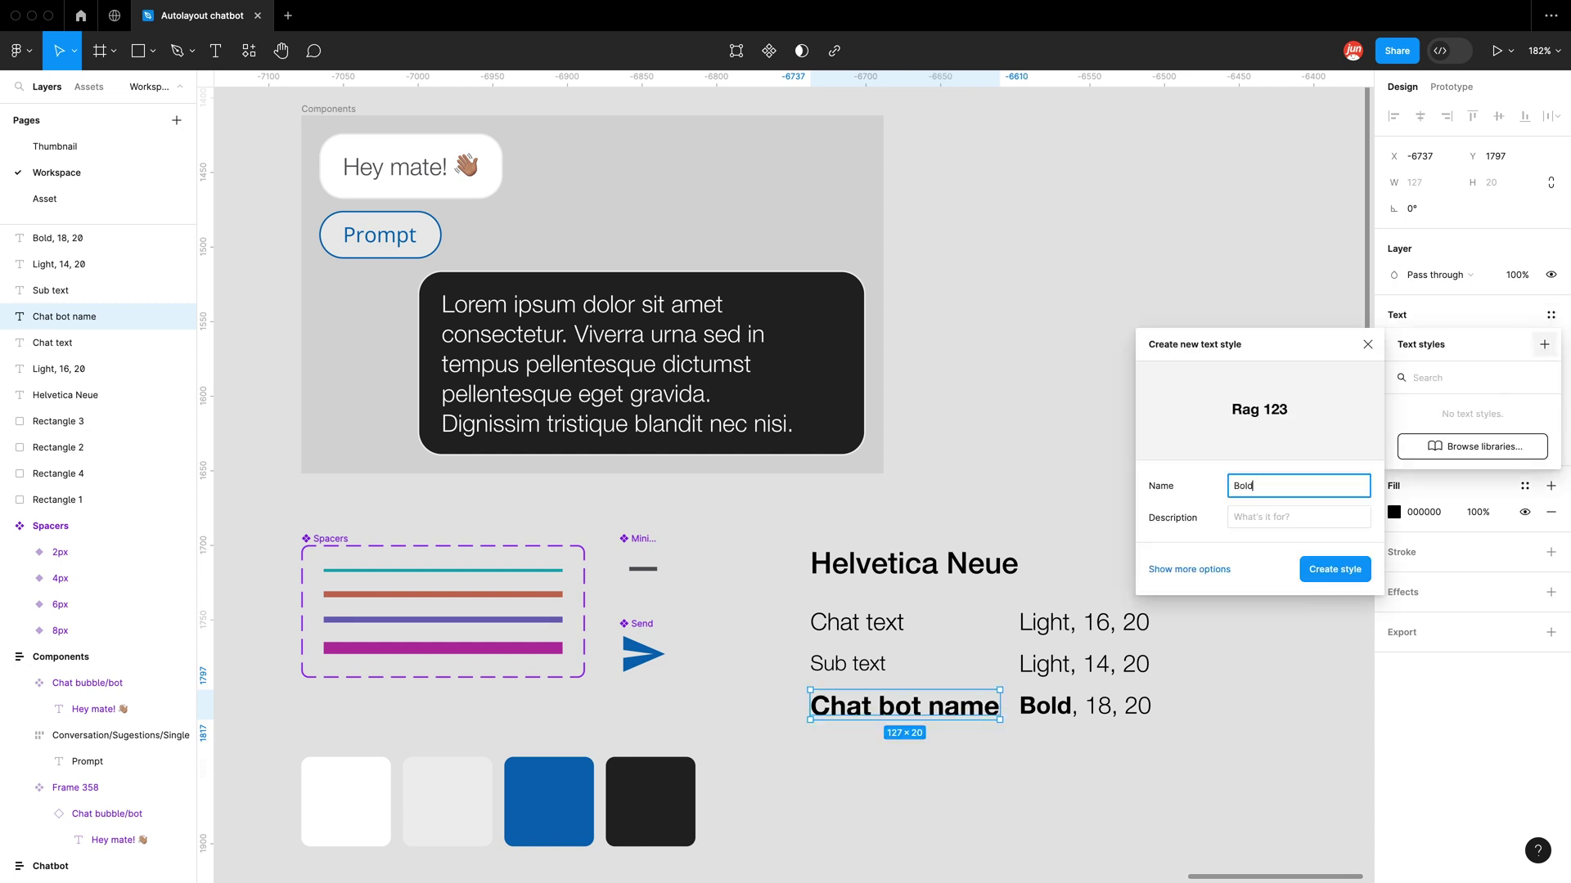
left_click(1333, 569)
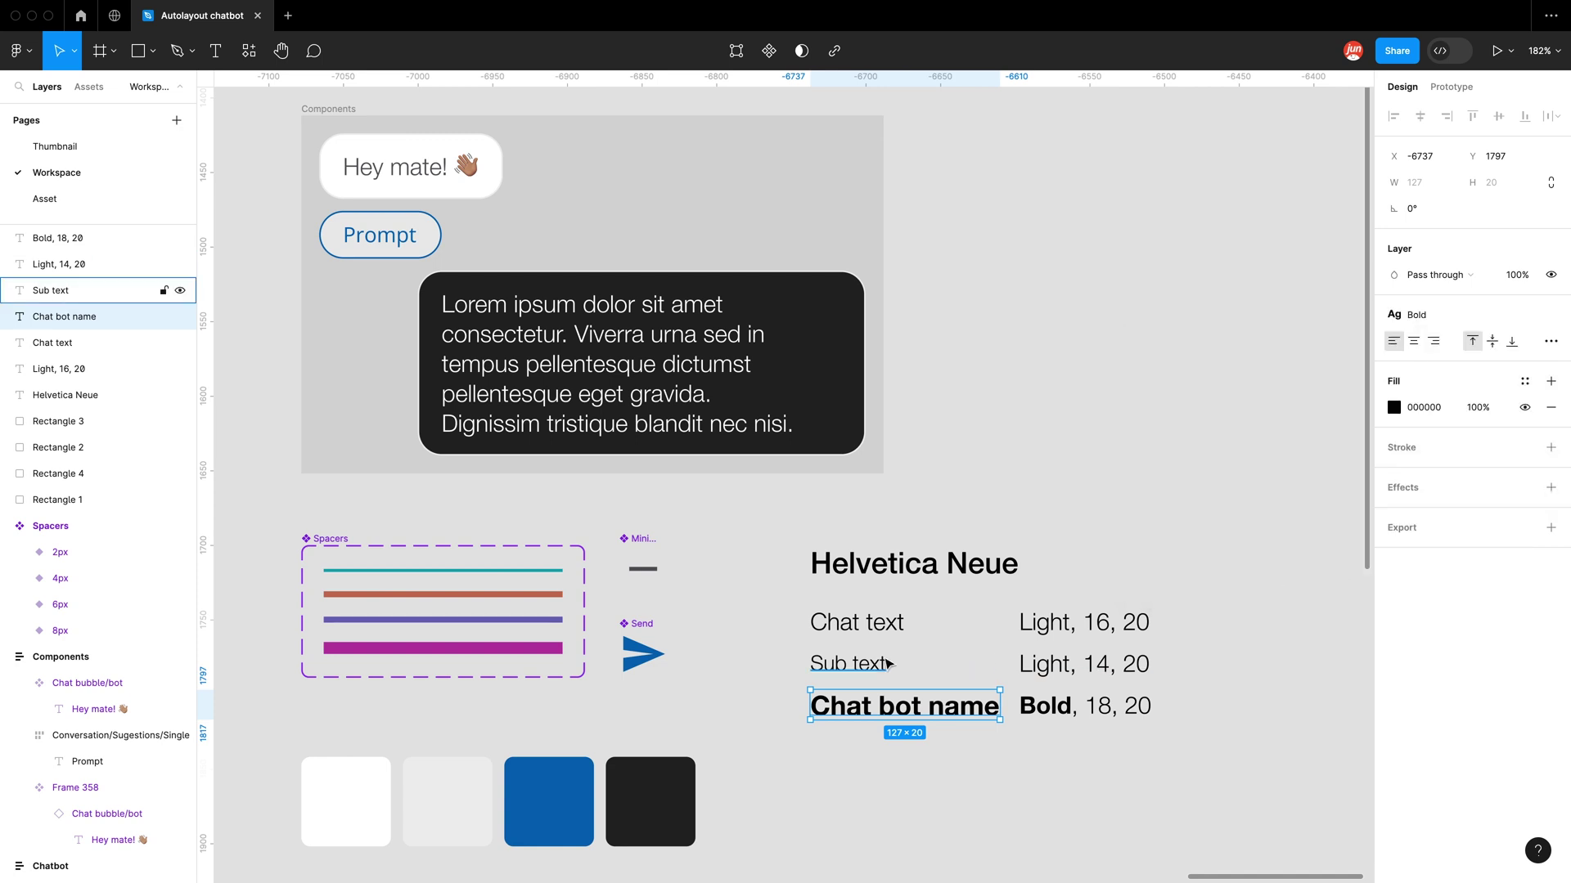
Step: Create a text style named "Subtext" from the "Sub text" sample
left_click(869, 664)
left_click(1551, 315)
left_click(1544, 346)
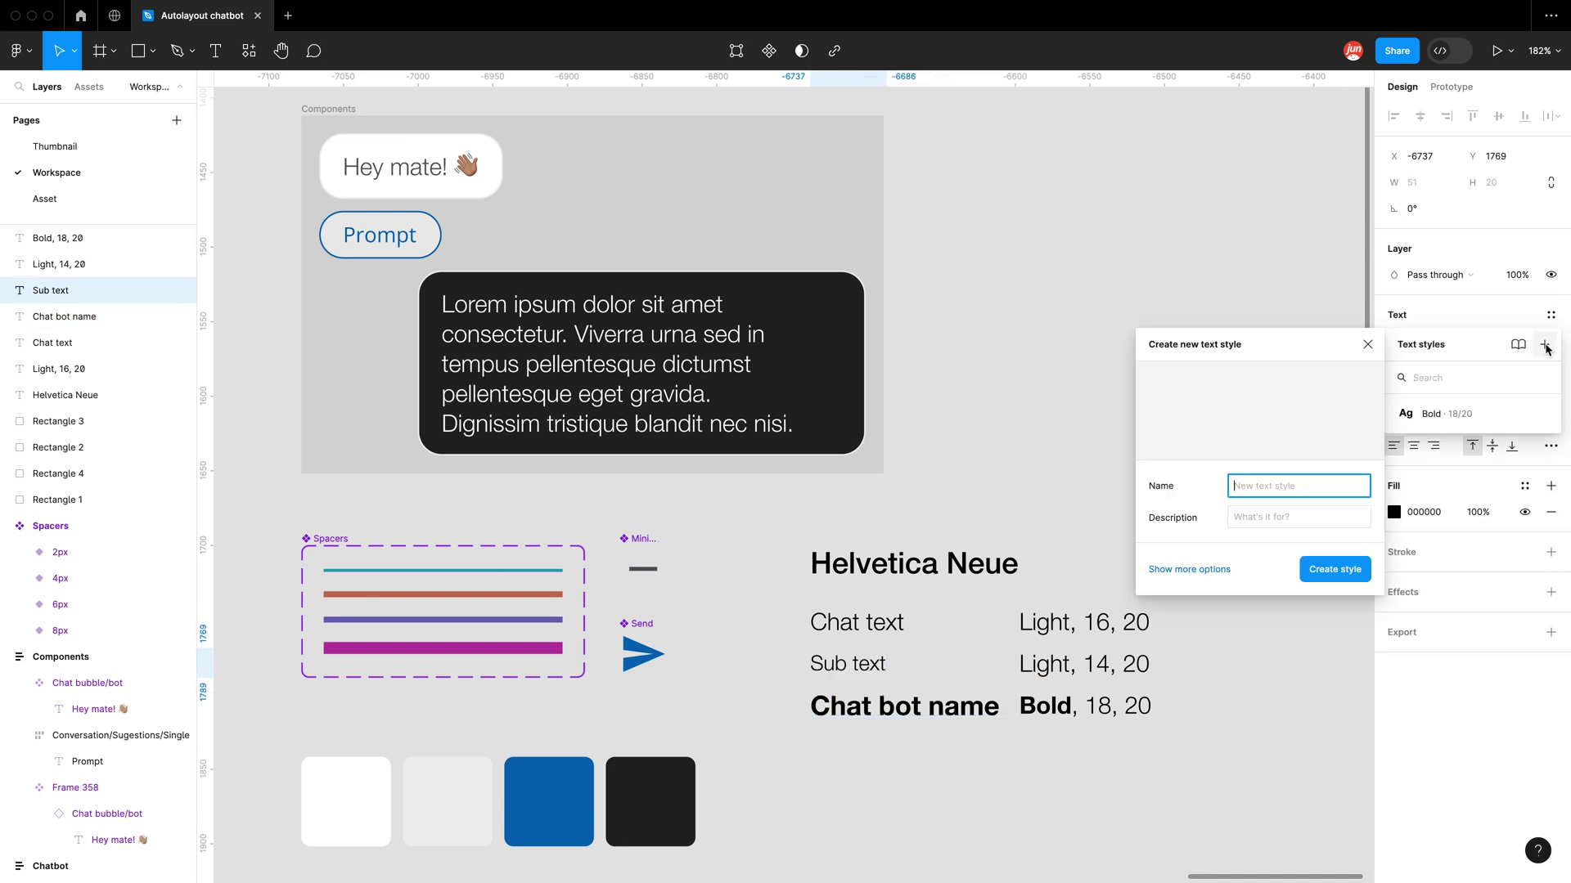
type("Sub")
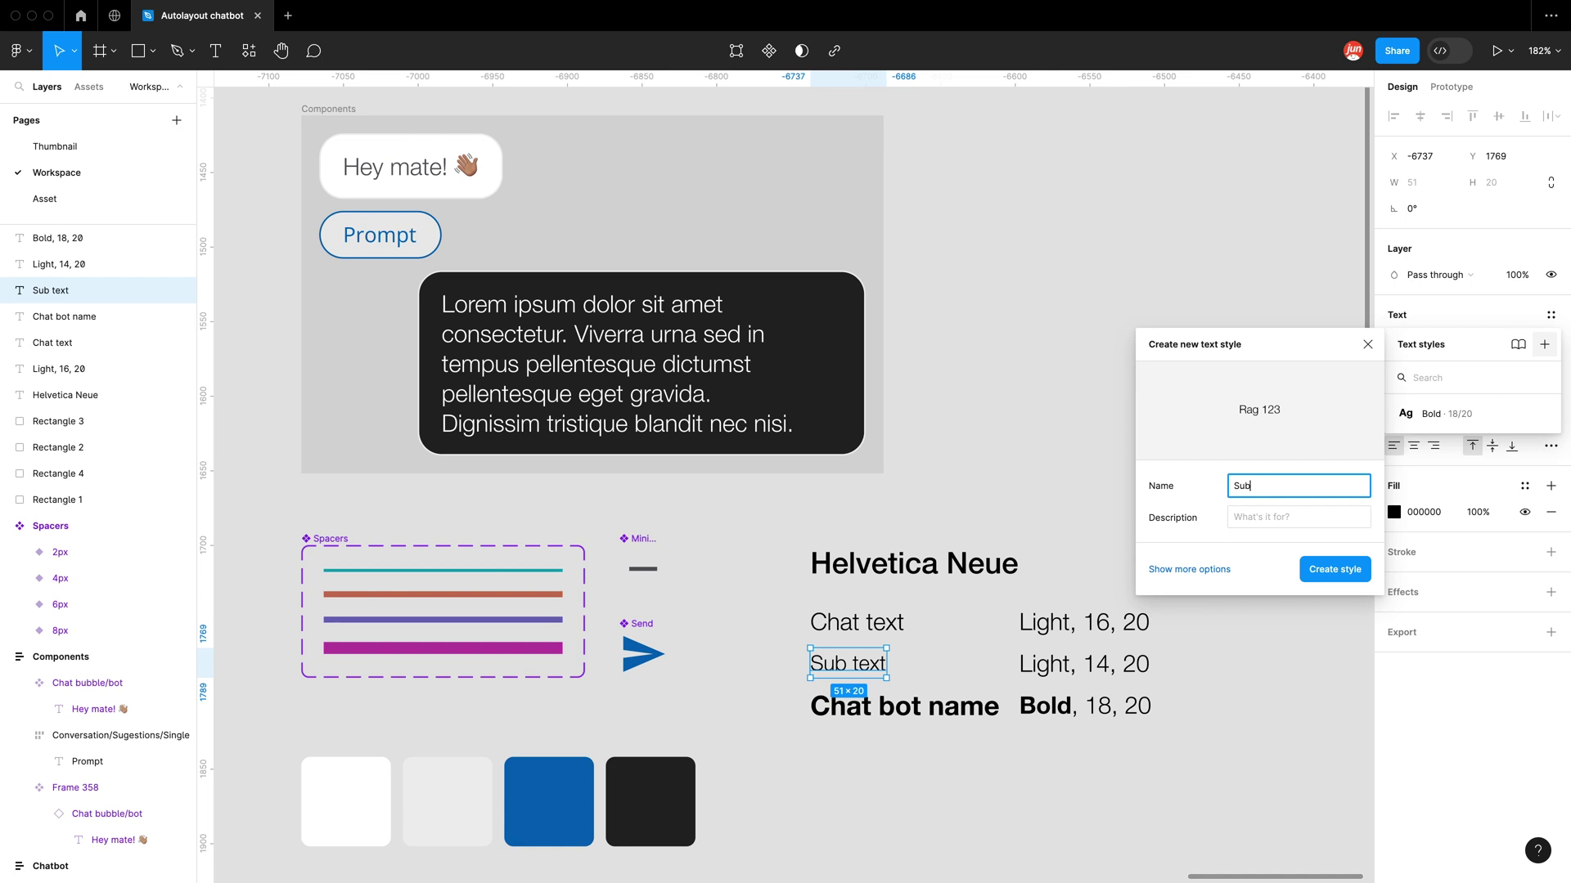
type(" text")
left_click(1334, 569)
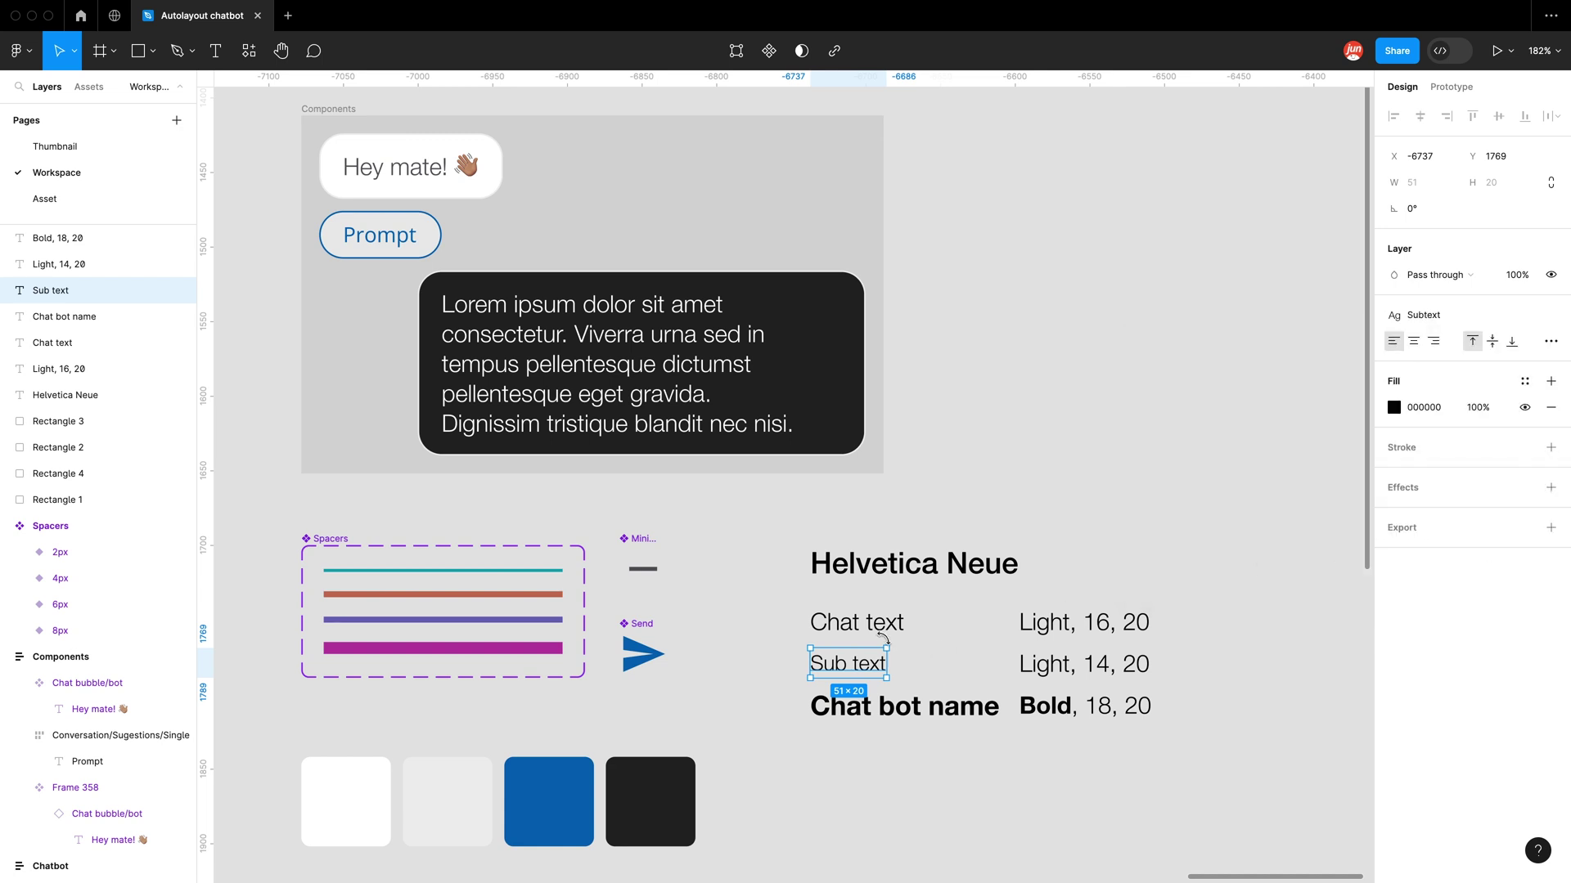
Step: Create a text style named "Regular text" from the "Chat text" sample and deselect it
left_click(857, 622)
left_click(1551, 315)
left_click(1544, 346)
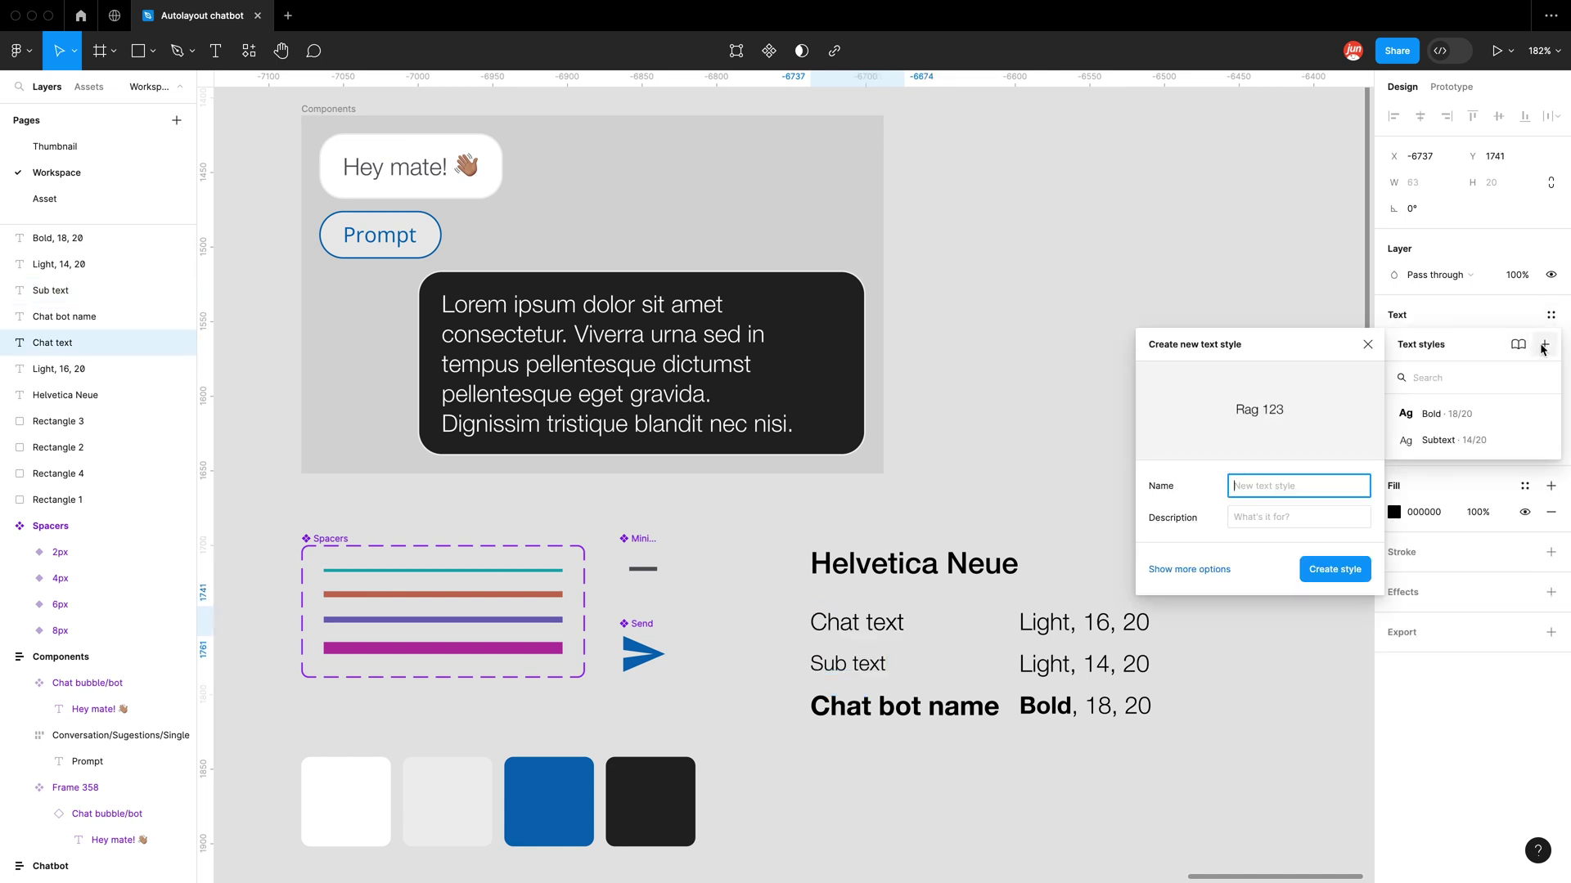
type("Regular")
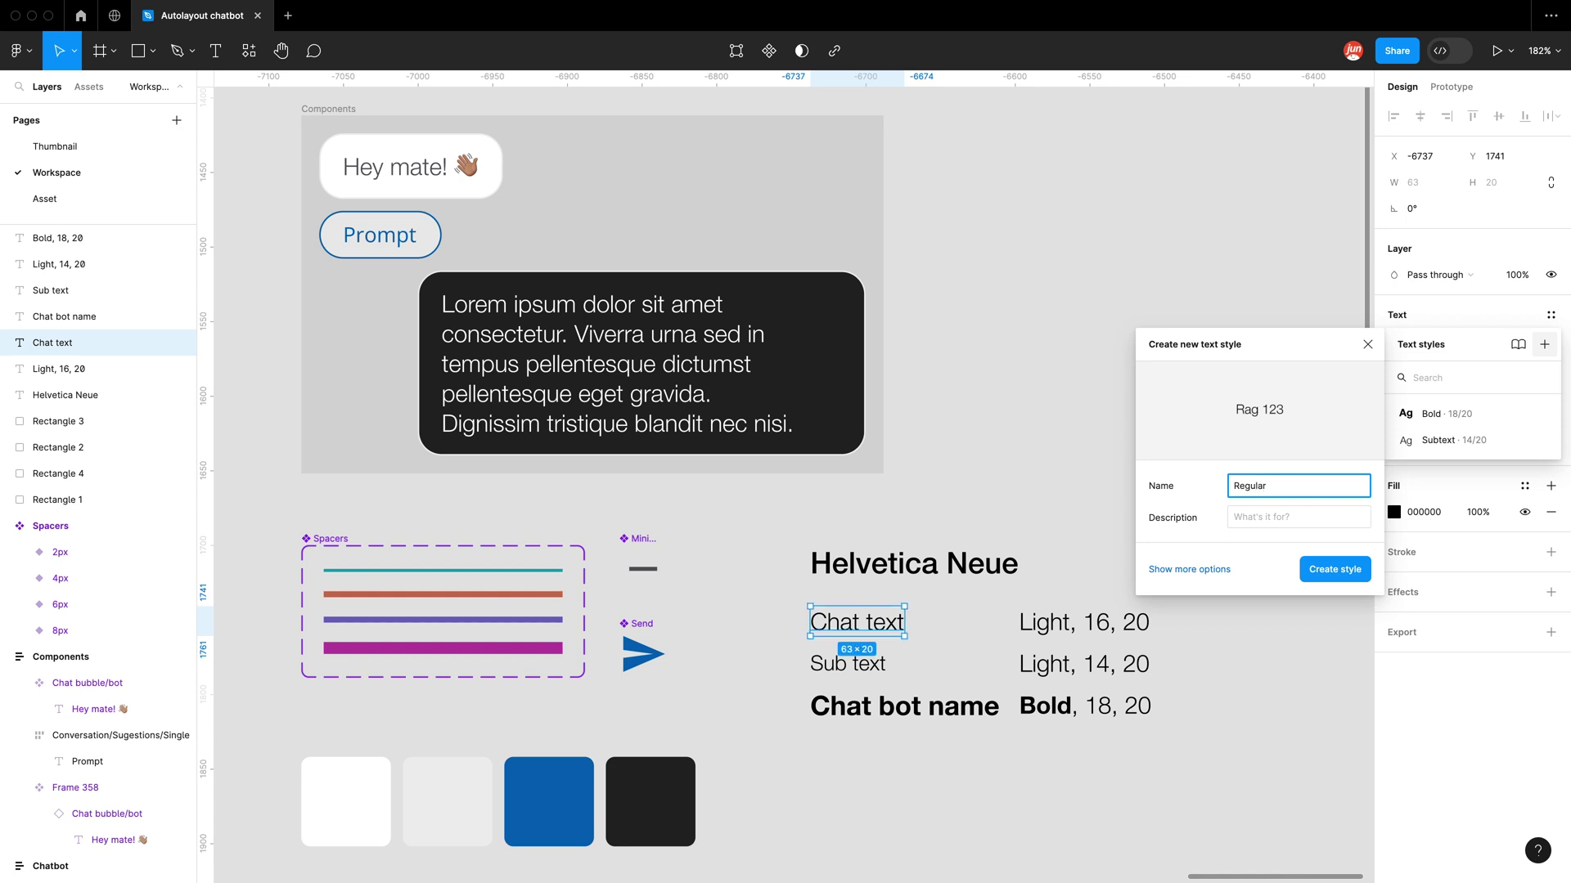
type(" text")
left_click(1333, 570)
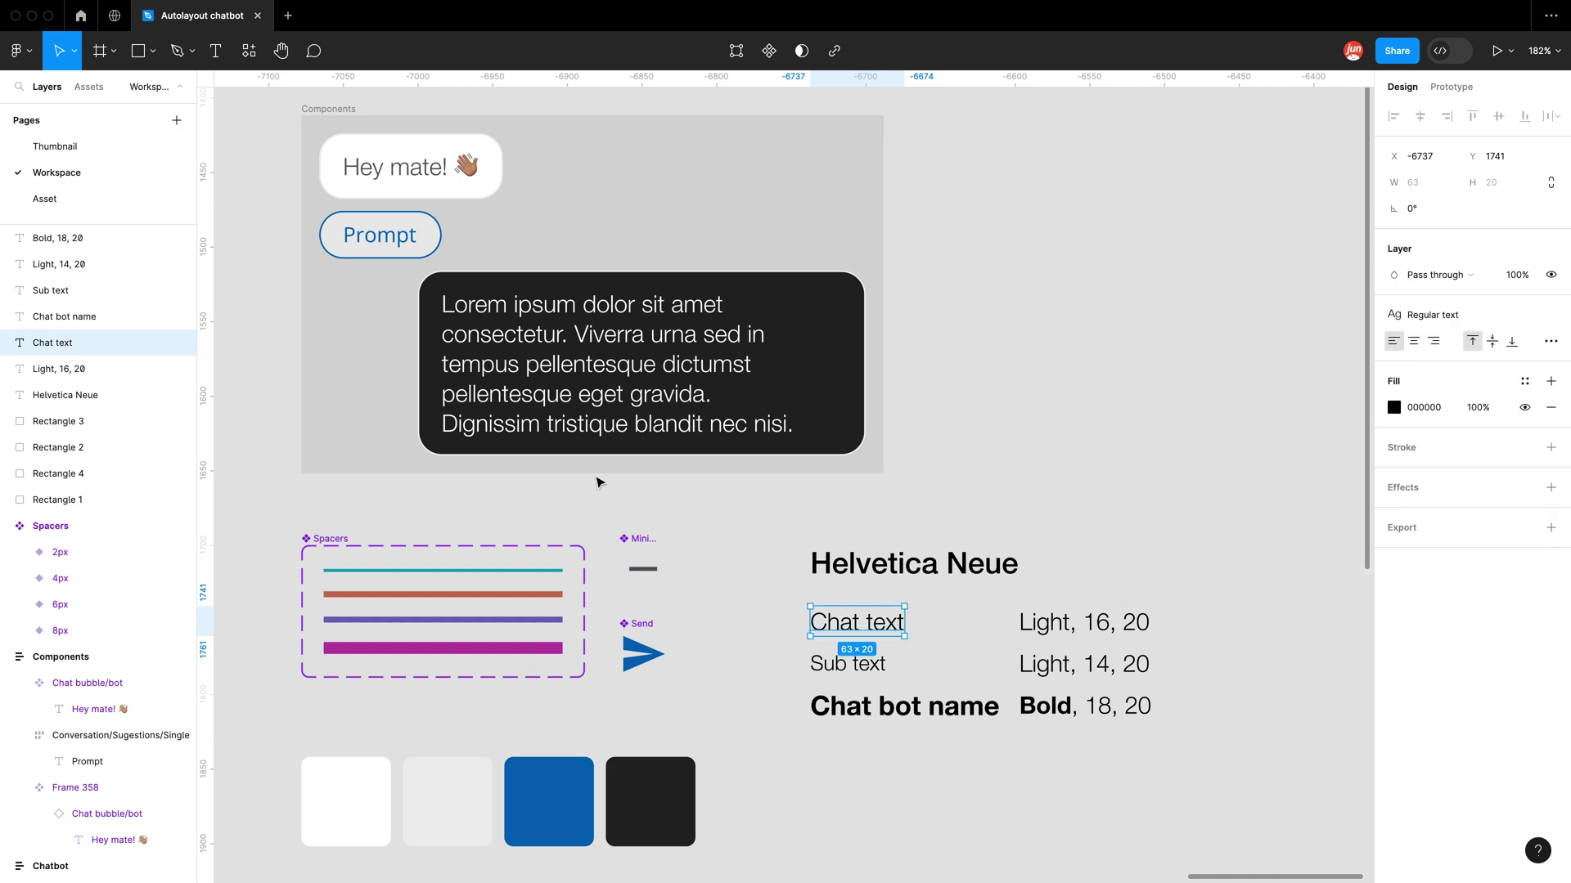
left_click(587, 532)
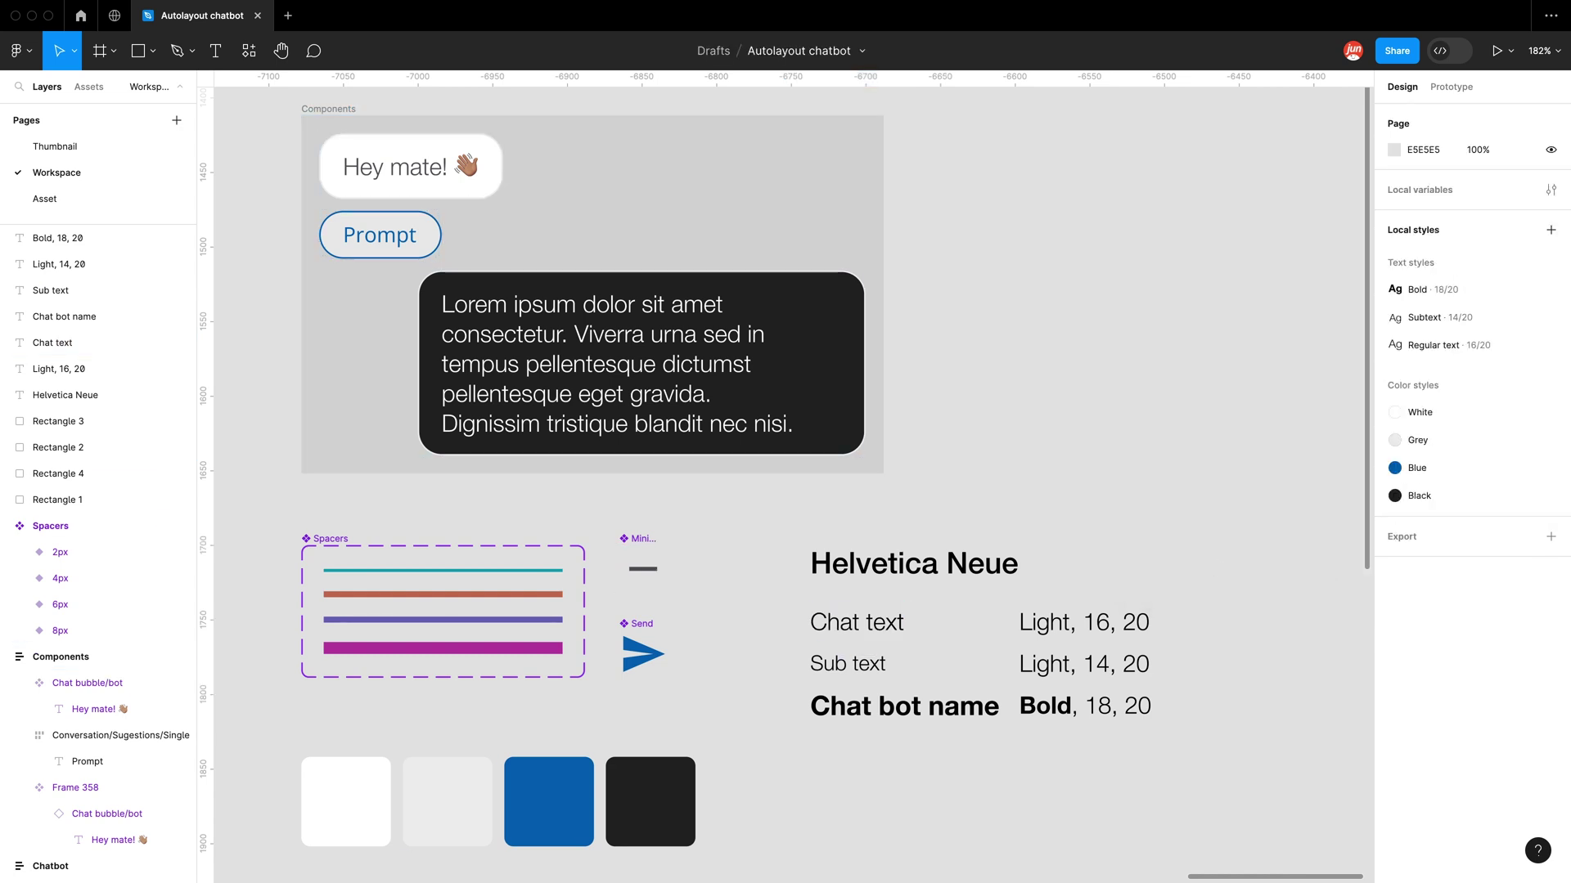
Step: Draw a portrait frame about 958 × 1688 on an empty canvas area and shift it to about X -5809, Y 1115
scroll(785, 338, "down", 10)
scroll(785, 338, "right", 8)
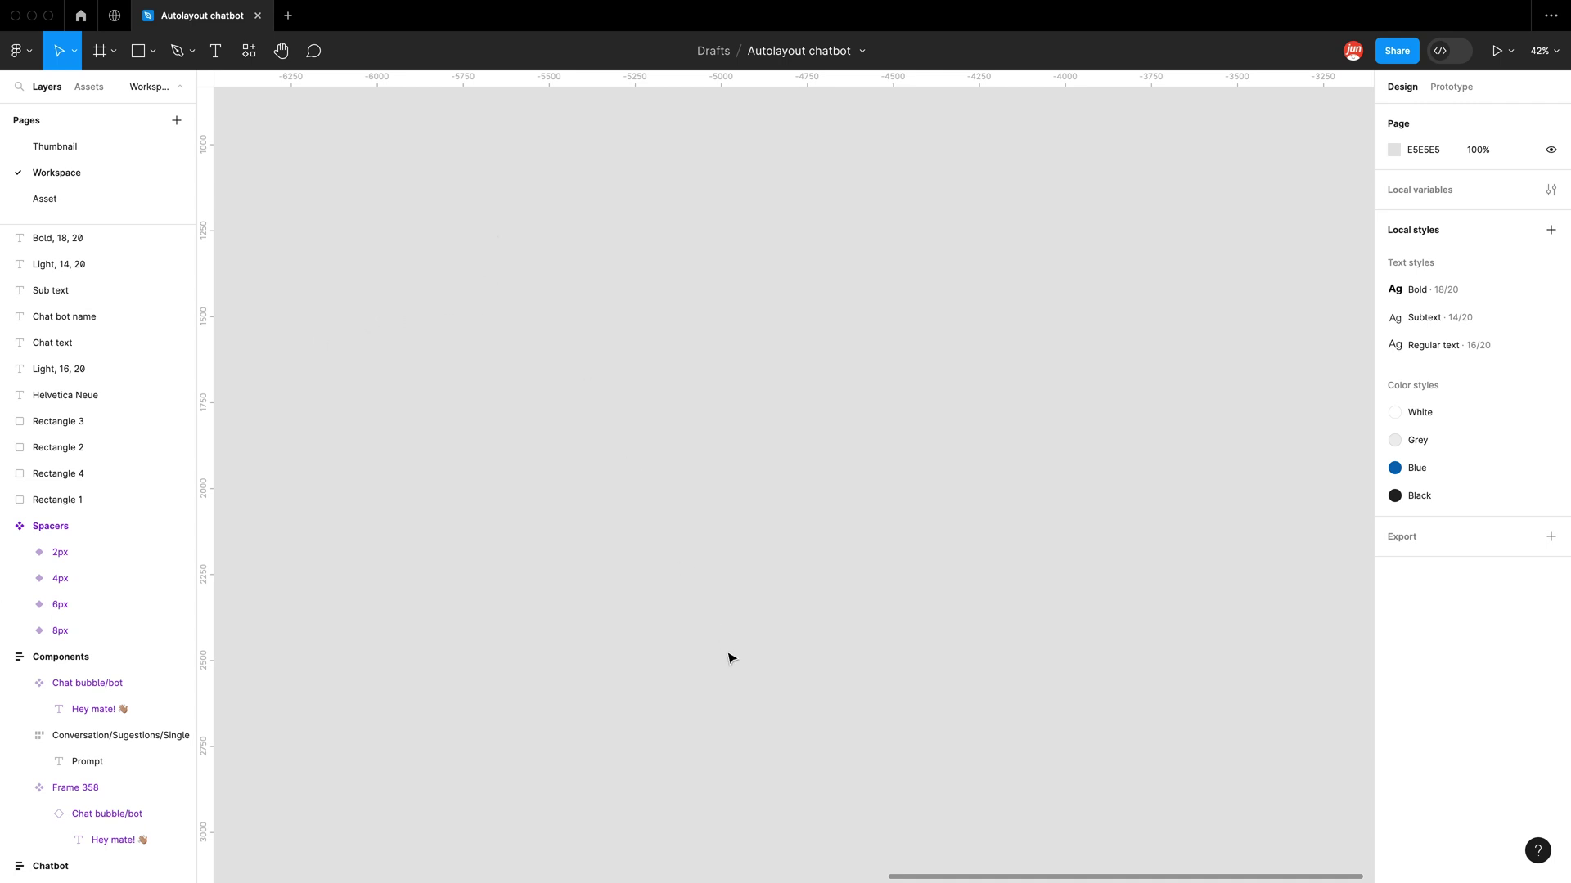
key("f")
left_click_drag(462, 180, 792, 759)
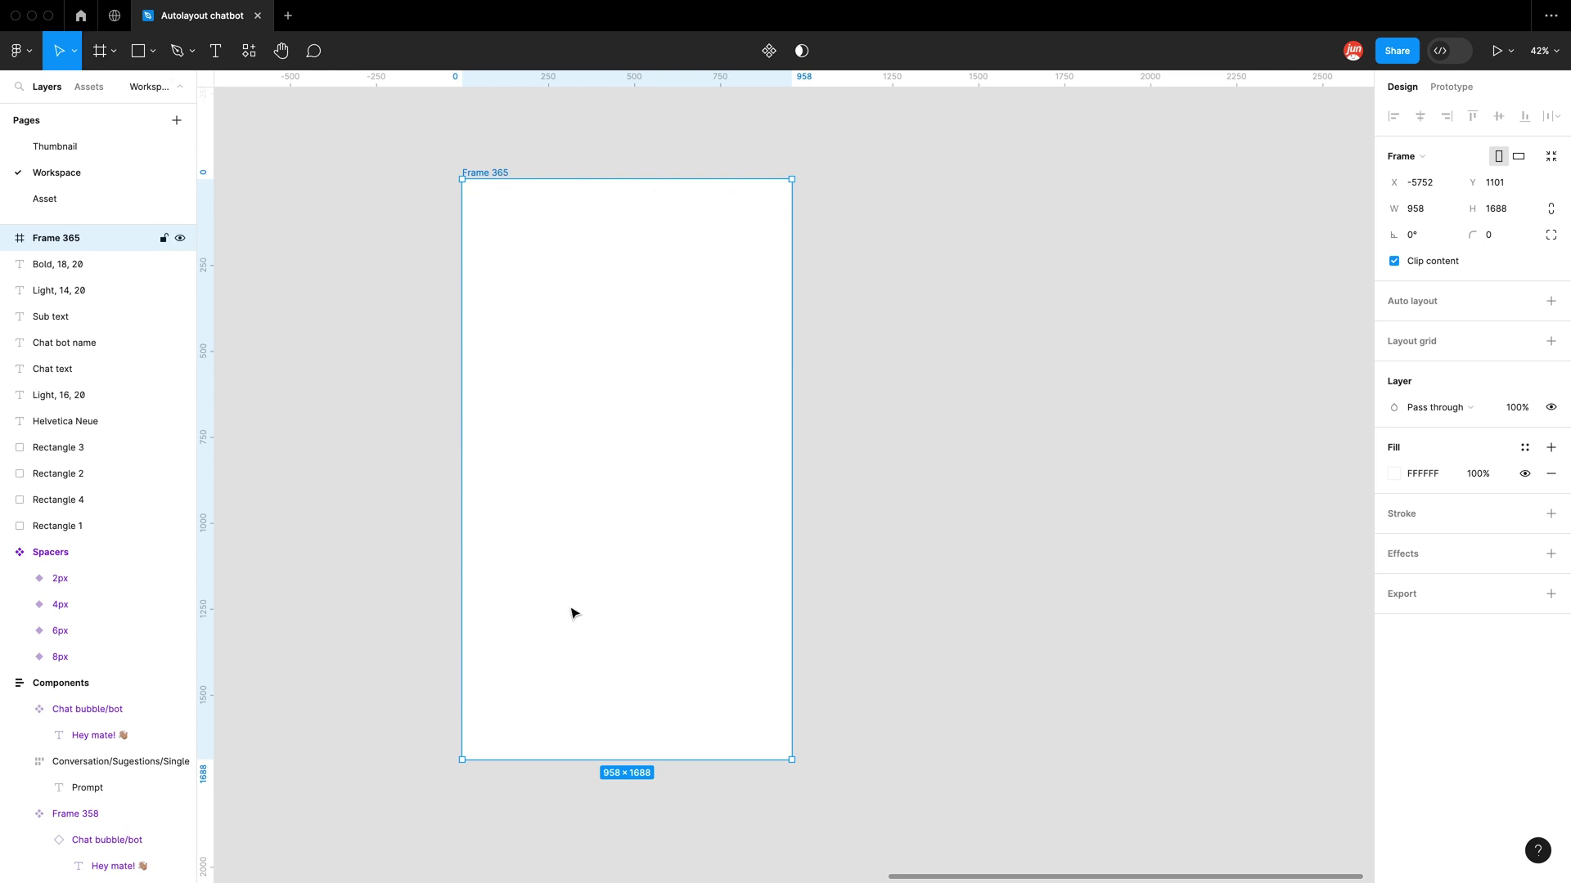
left_click_drag(485, 175, 466, 180)
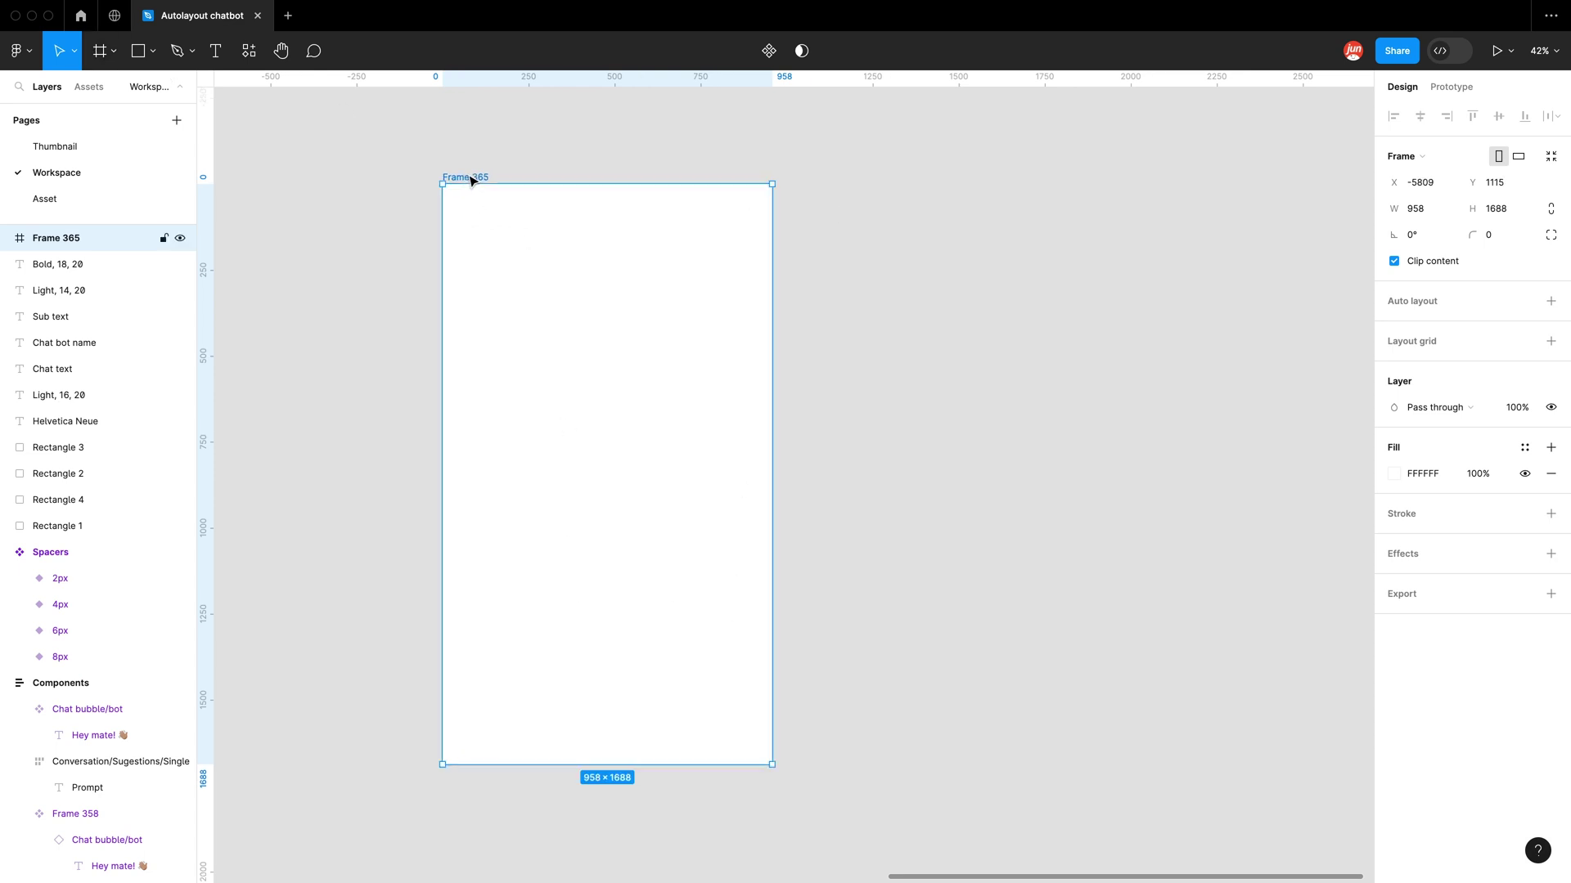
Step: Set the new frame's size to 390 wide by 900 high and deselect it
left_click(1442, 211)
type("390")
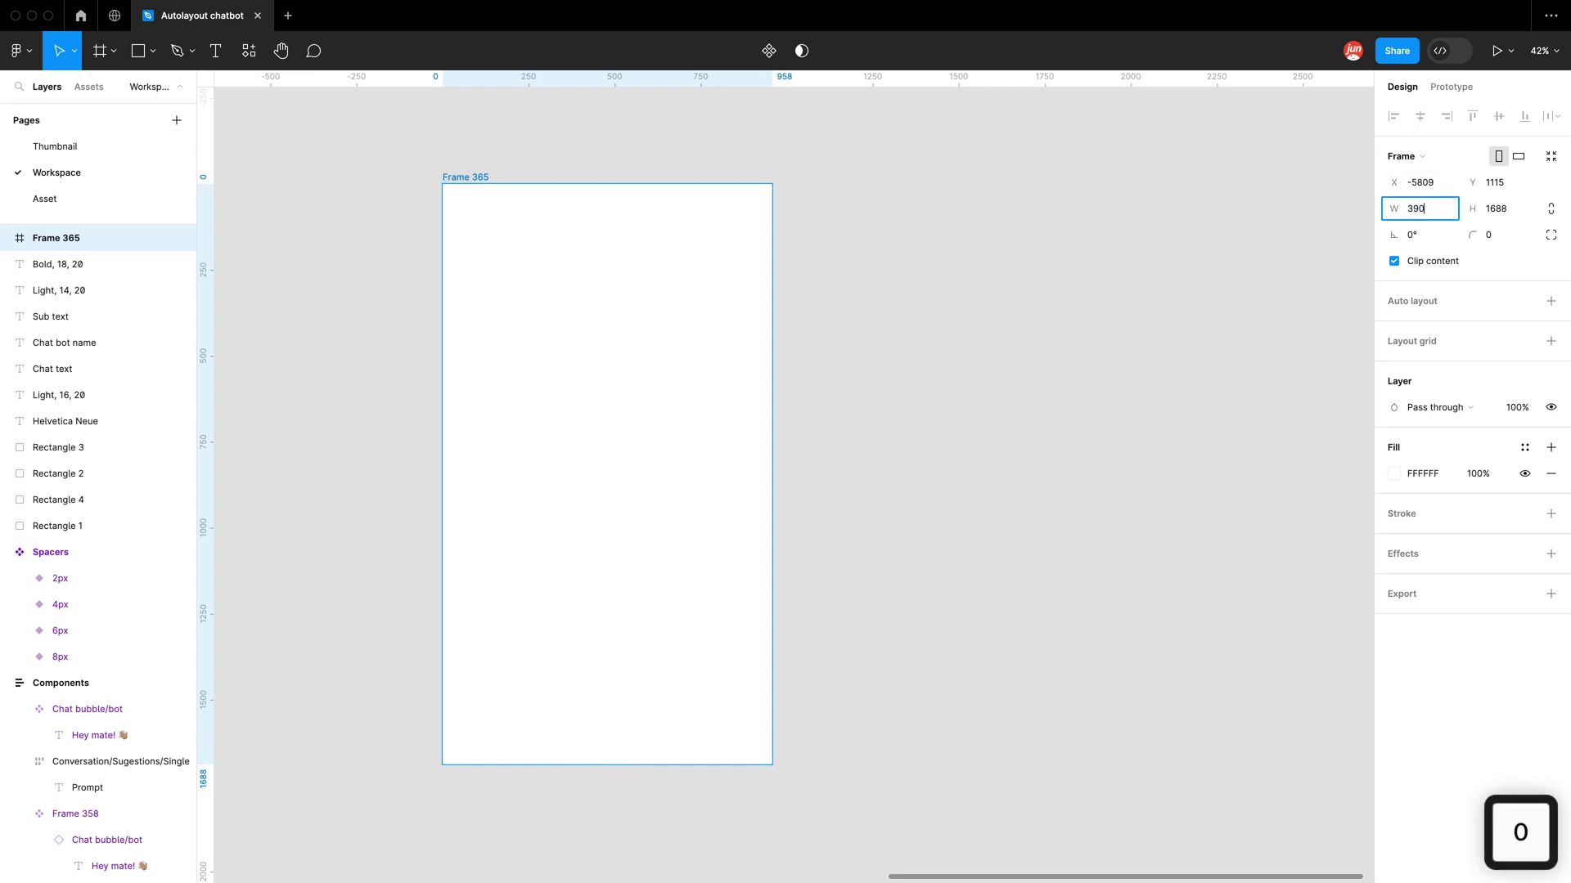
key("Return")
left_click(1508, 215)
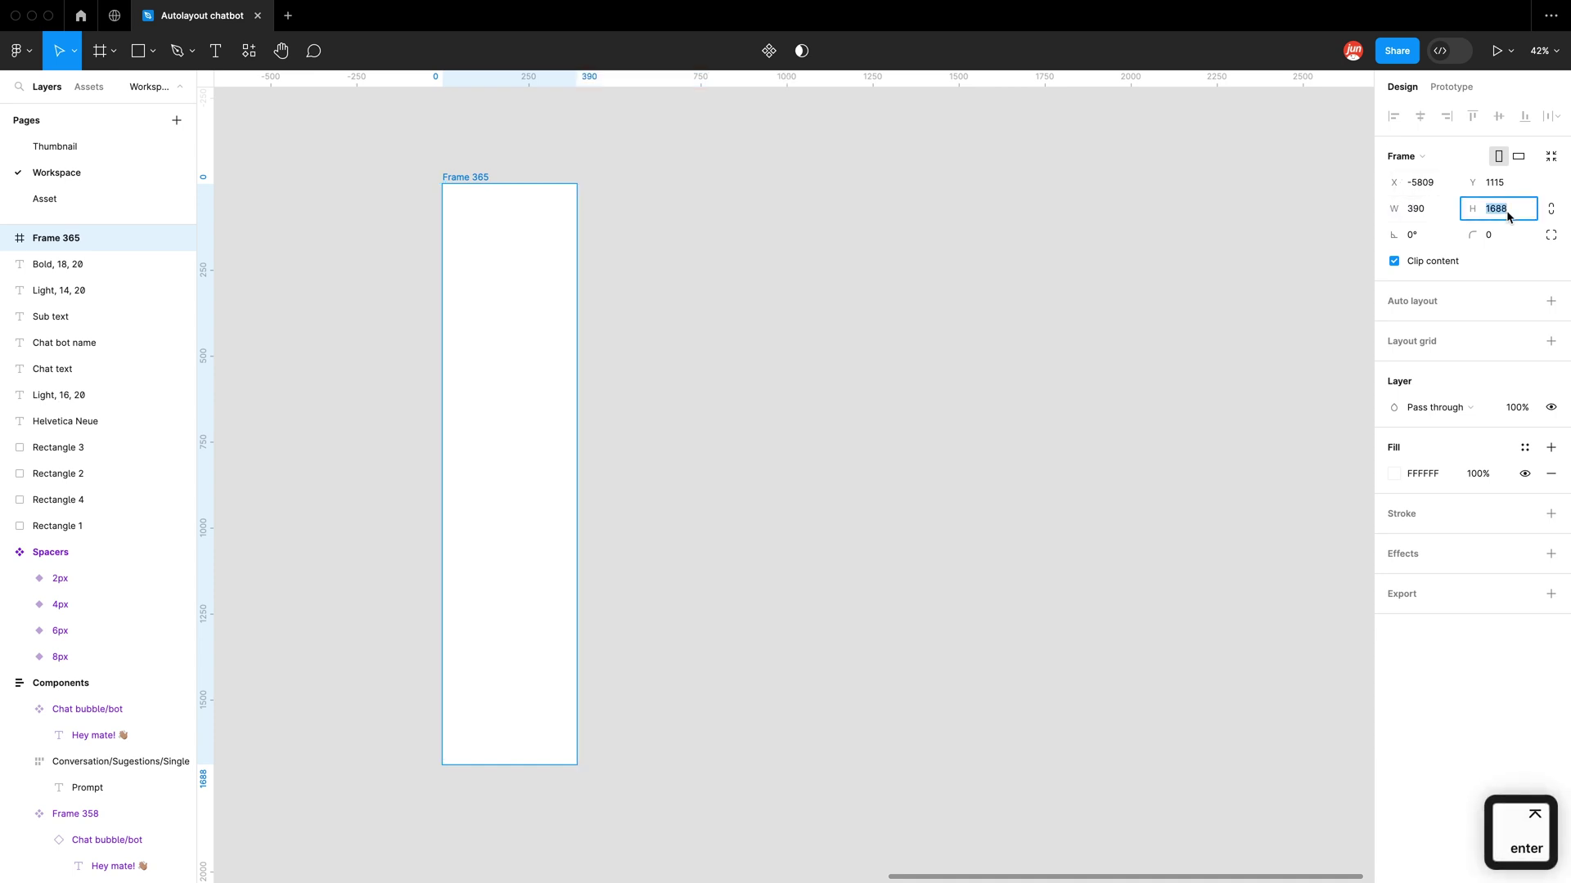
type("900")
key("Return")
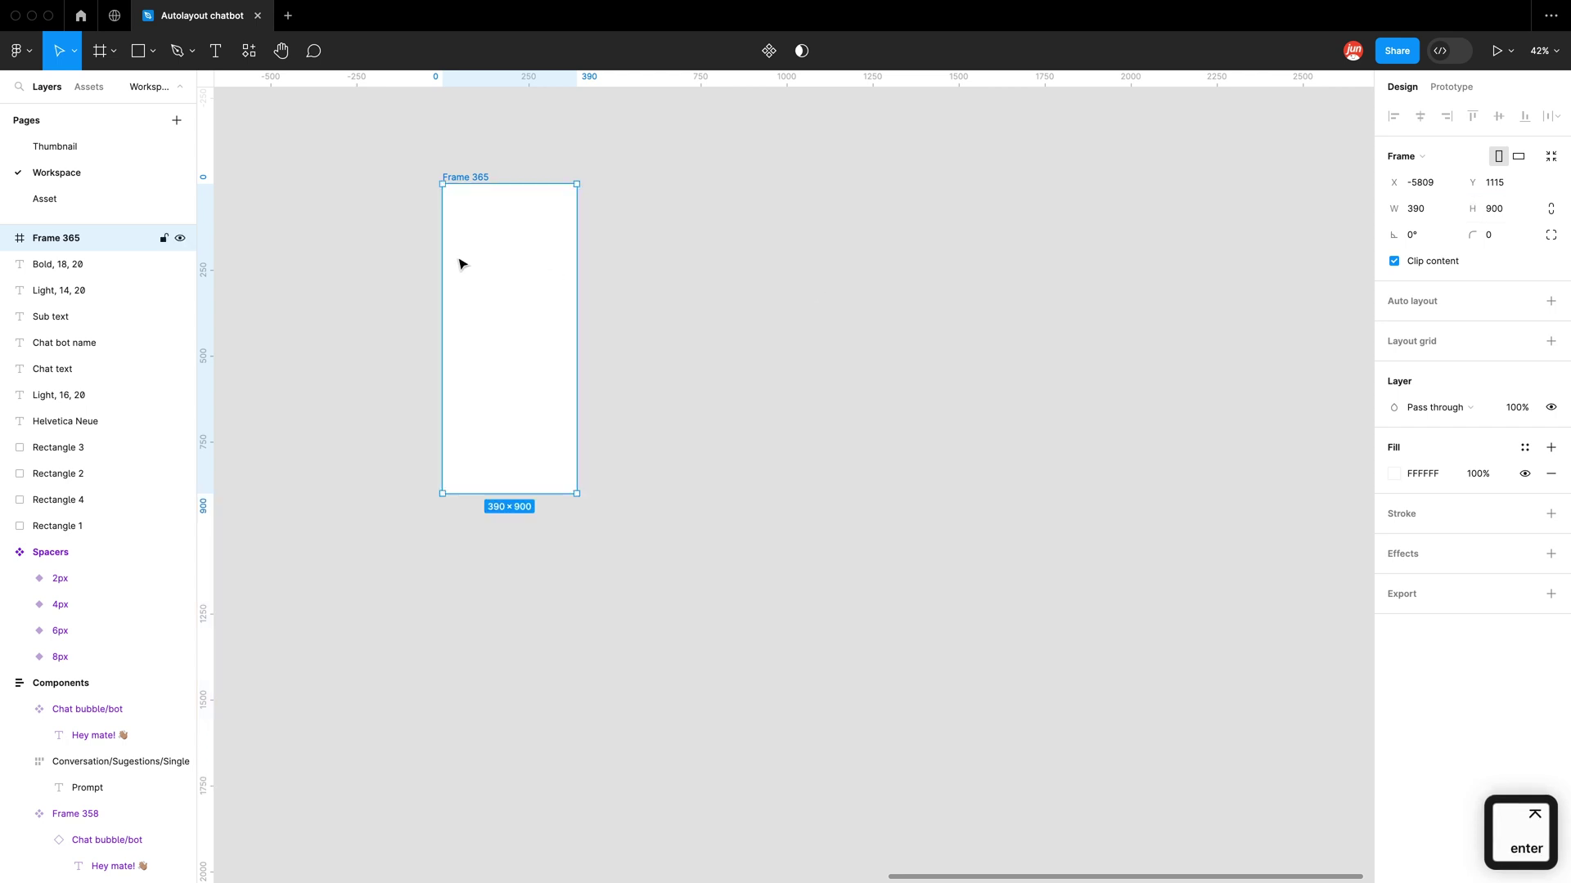
key("shift+2")
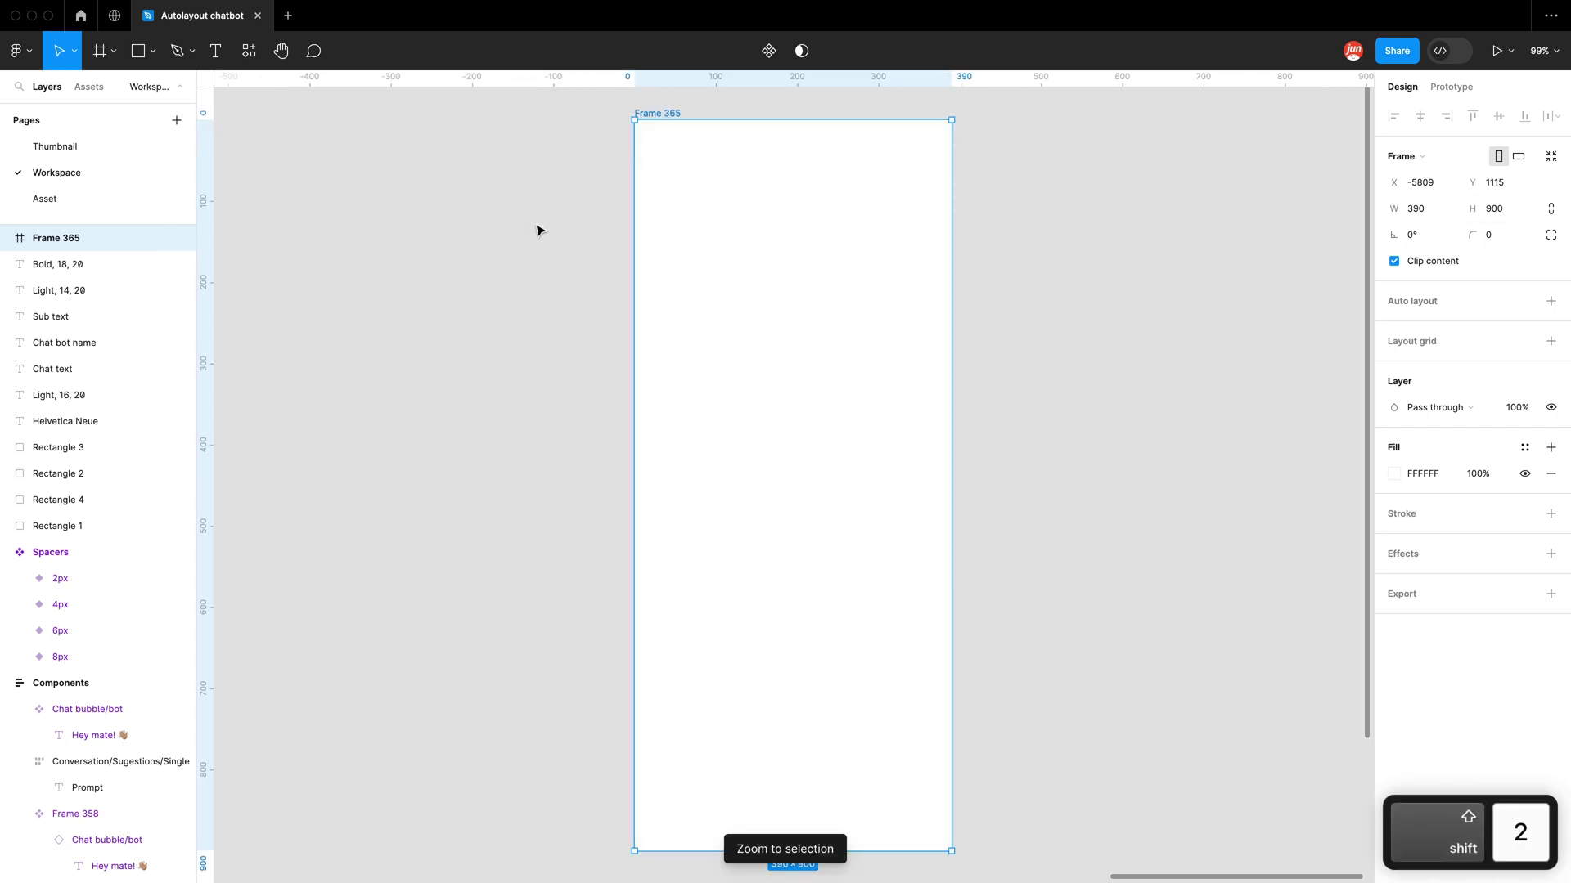
left_click(1101, 390)
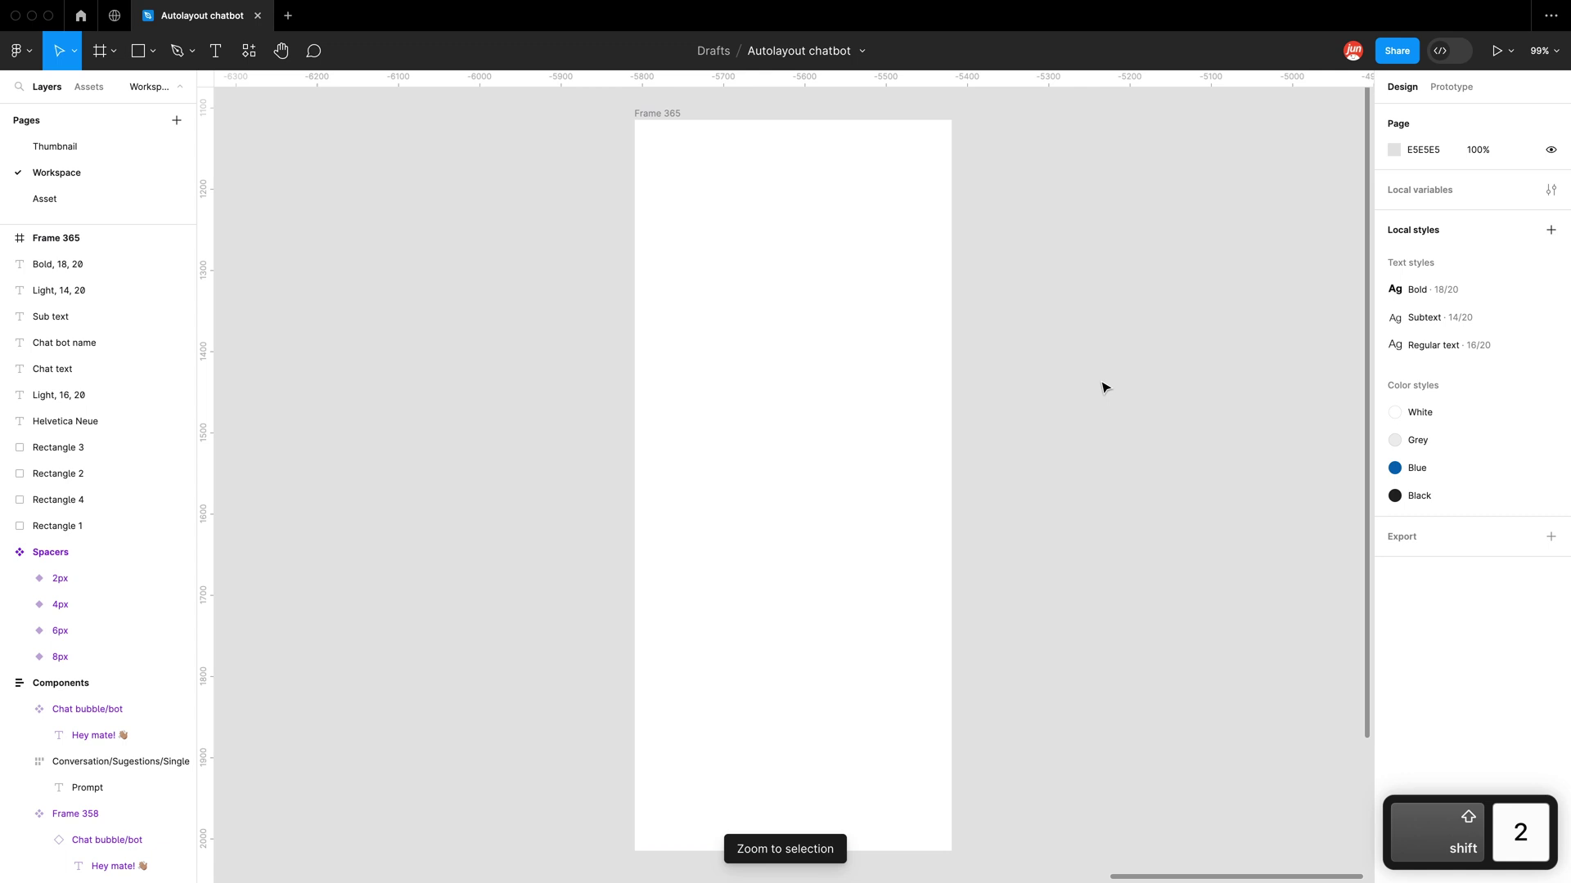
left_click(672, 121)
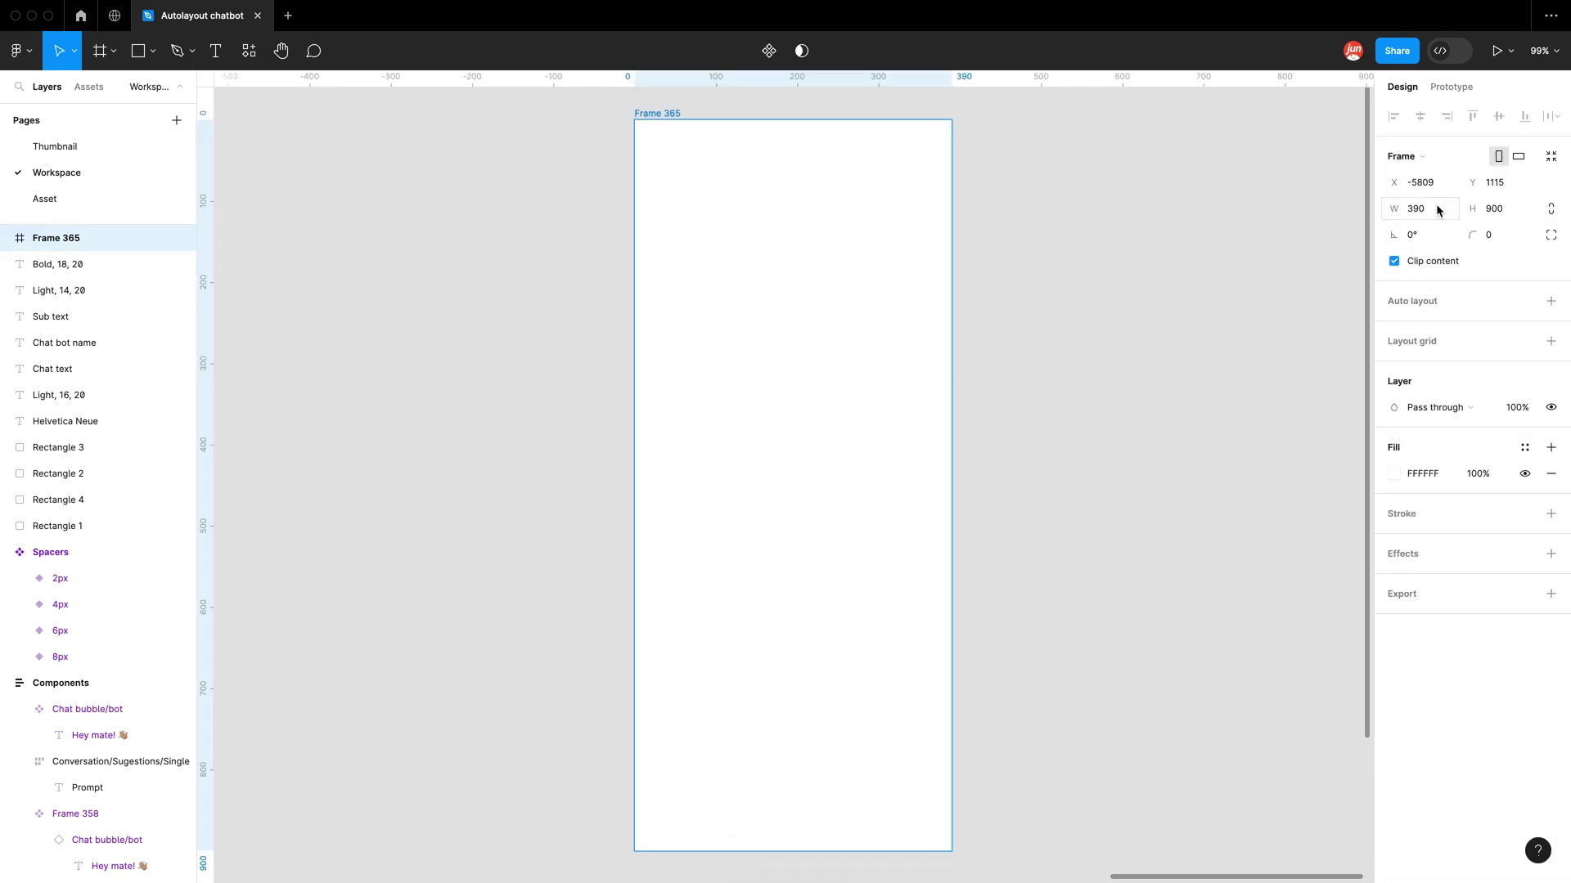
left_click(1432, 157)
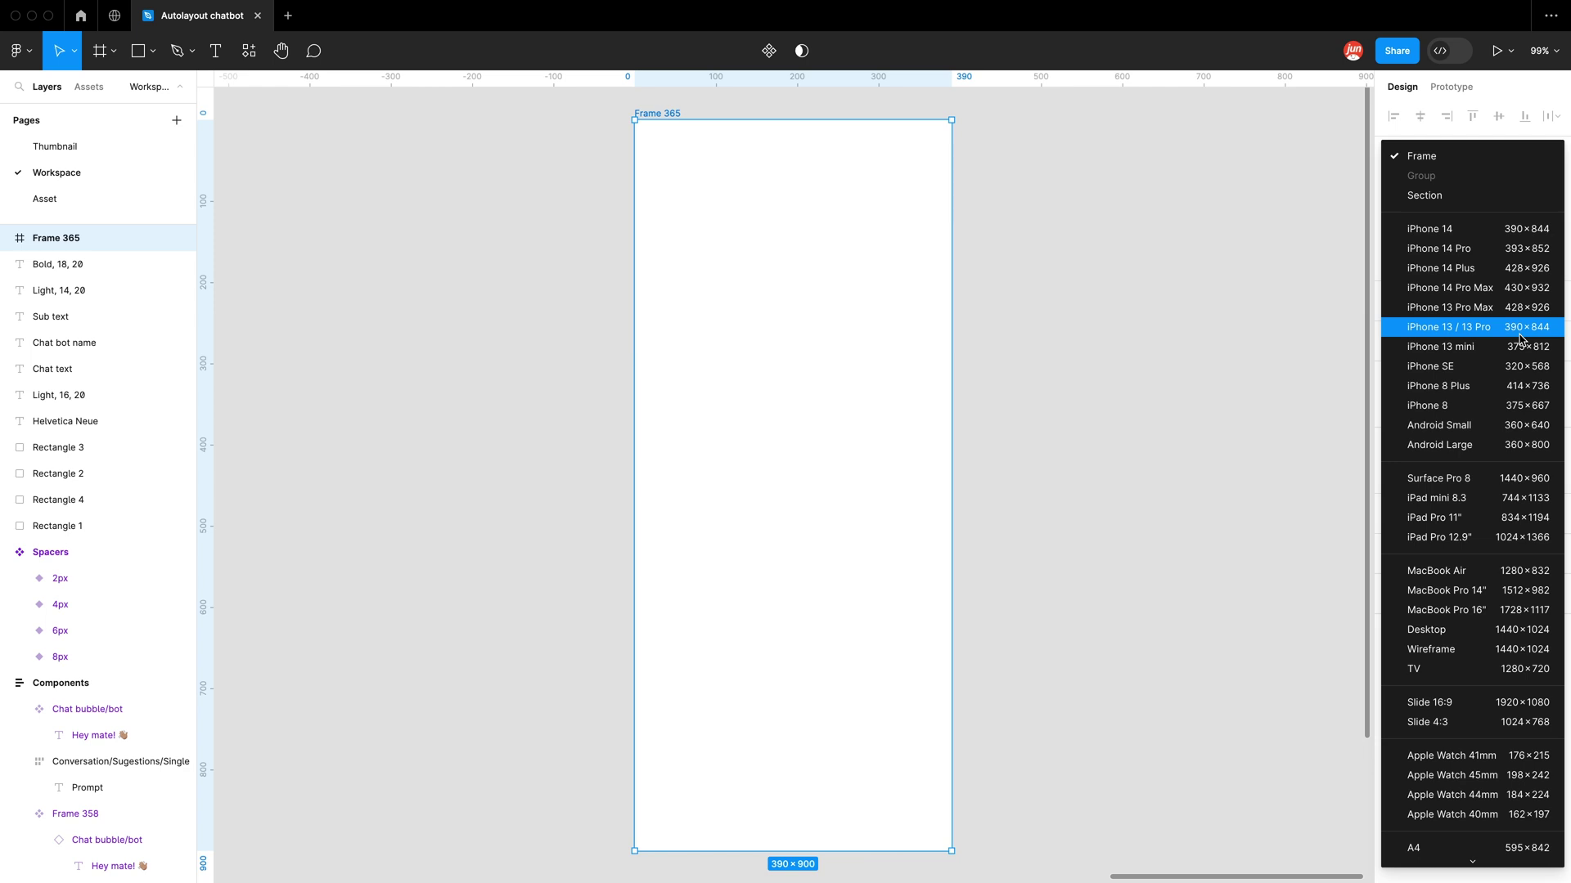
left_click(1174, 347)
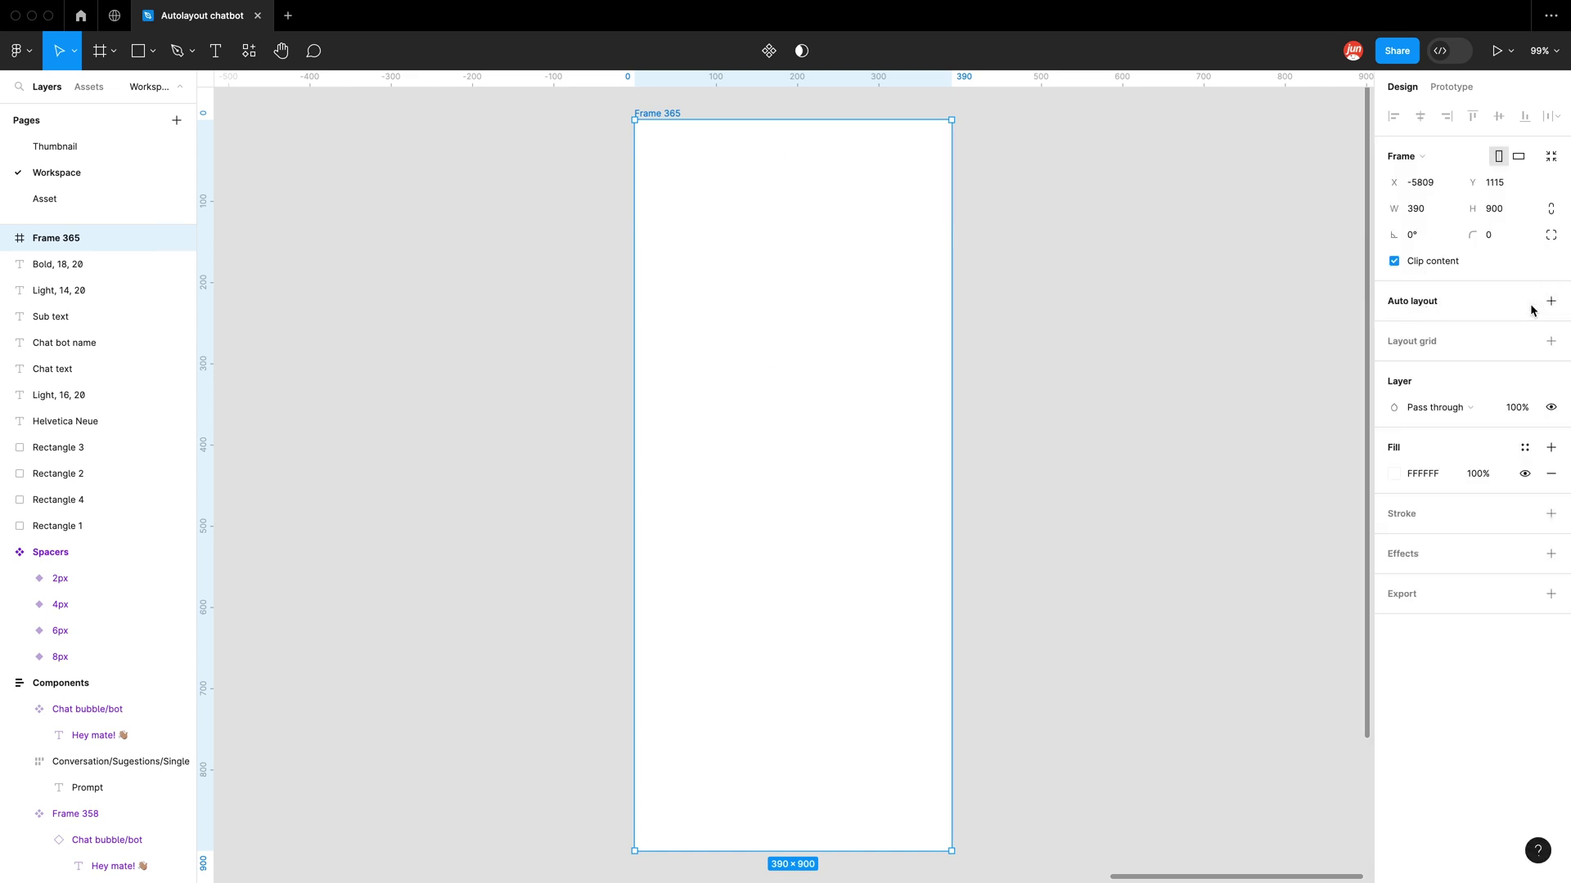
right_click(848, 365)
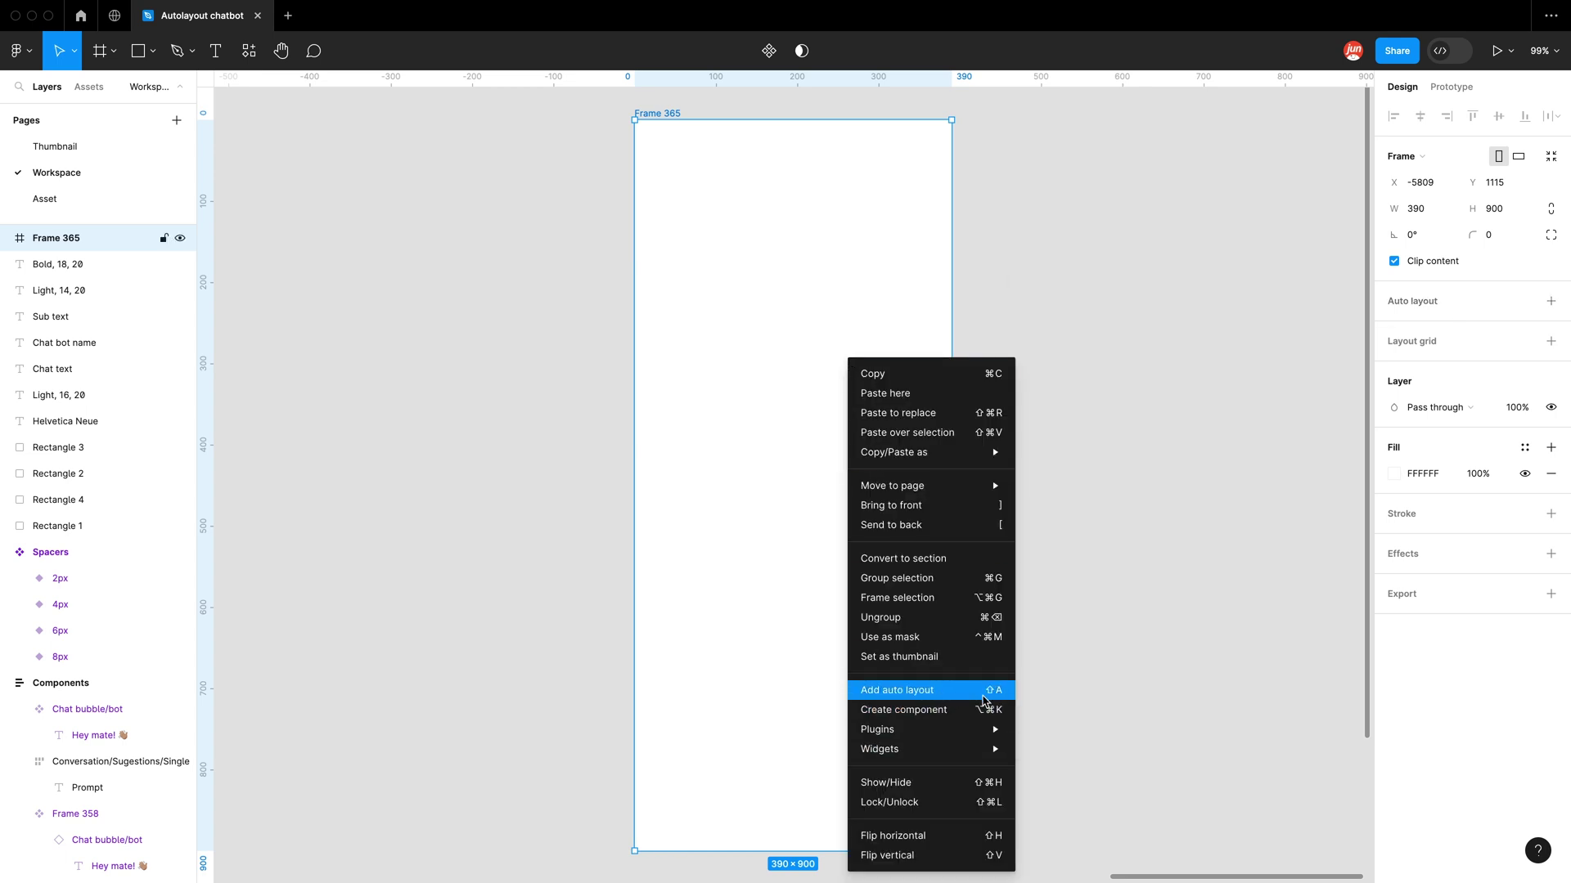
left_click(1509, 312)
Step: Add auto layout to the 390 × 900 frame and make both its width and height fixed
left_click(1551, 301)
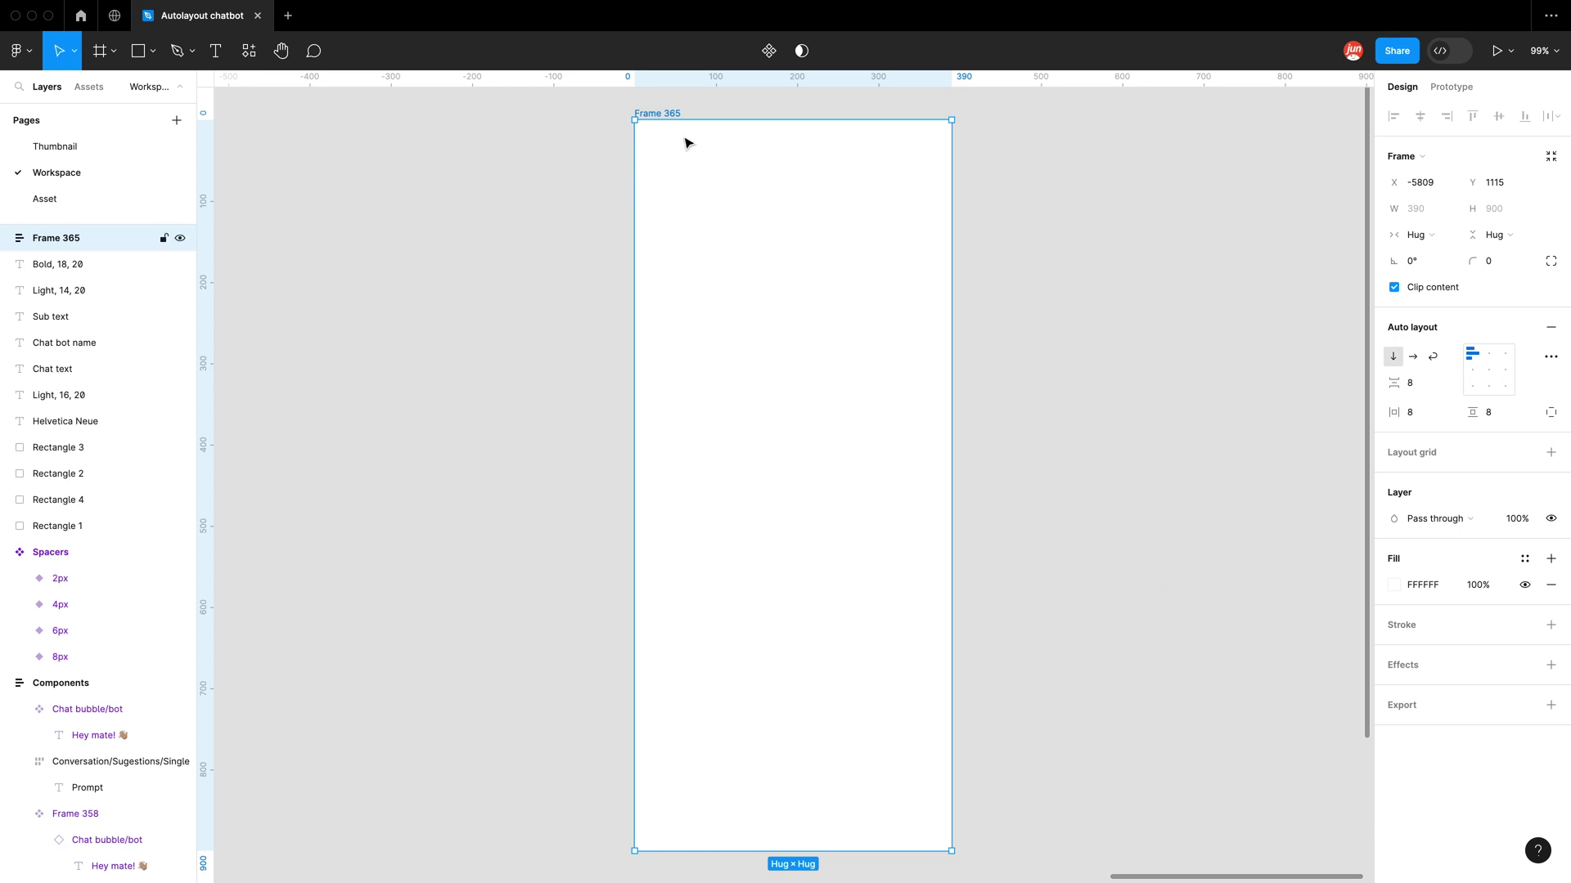
left_click(1427, 238)
left_click(1448, 214)
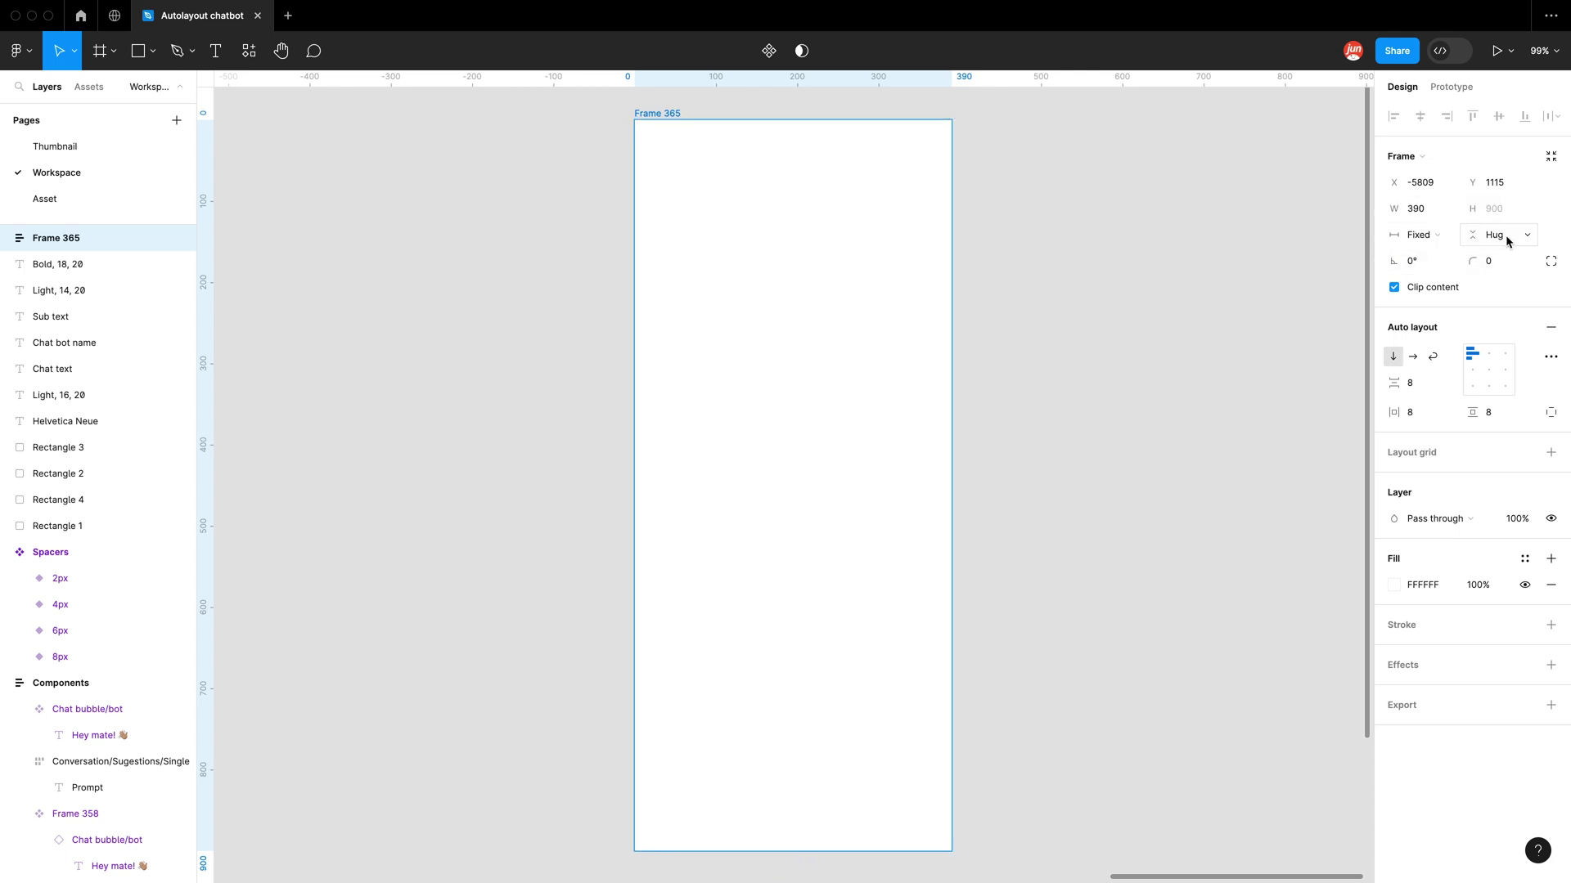
left_click(1506, 238)
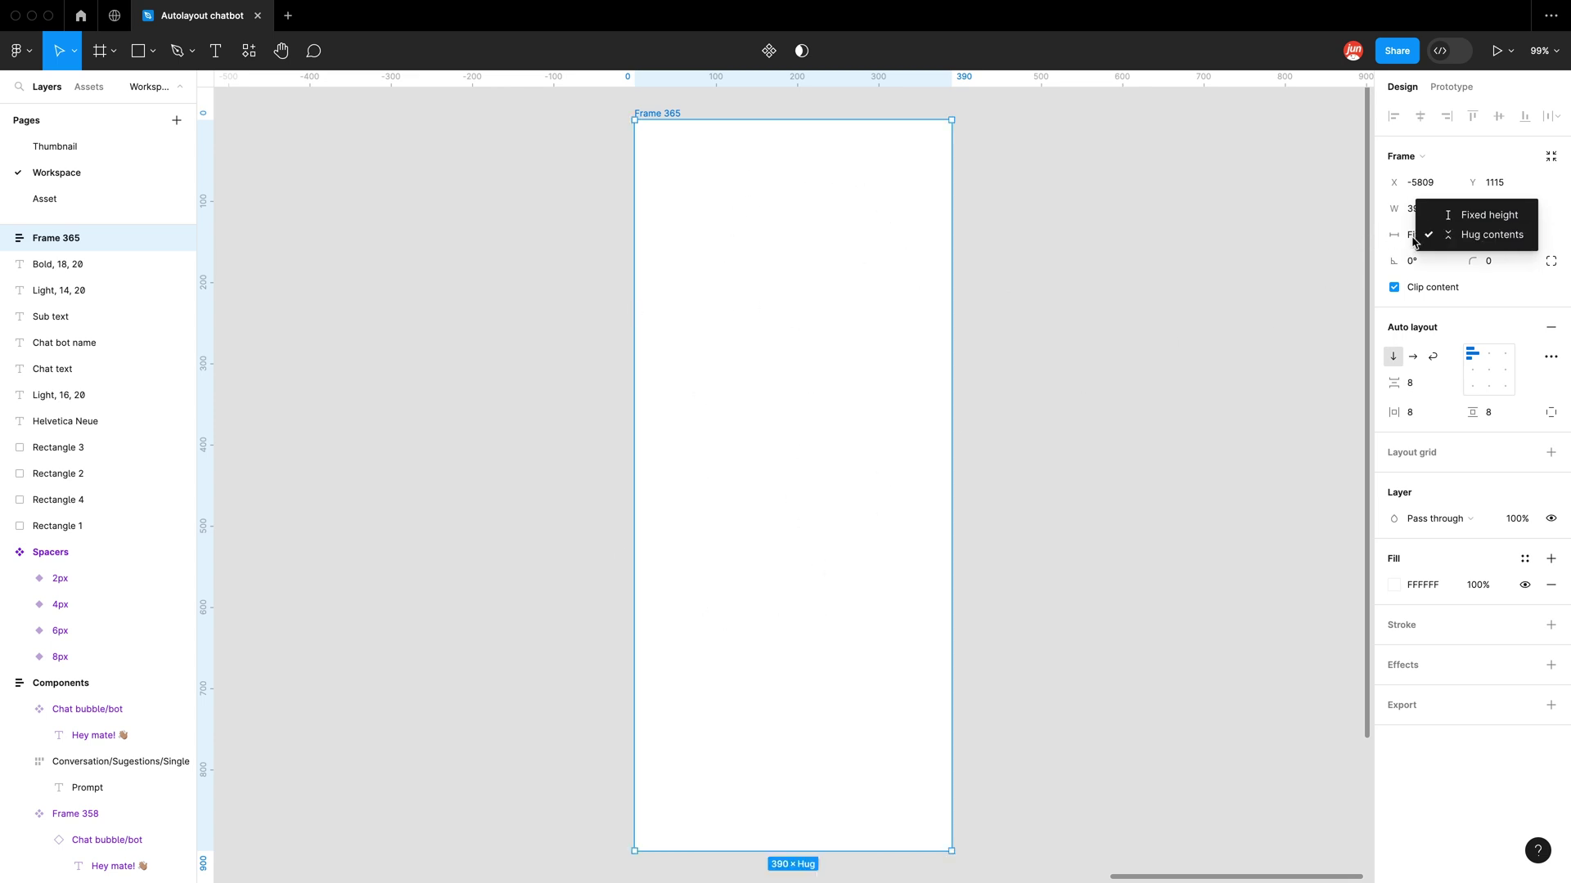
left_click(1452, 216)
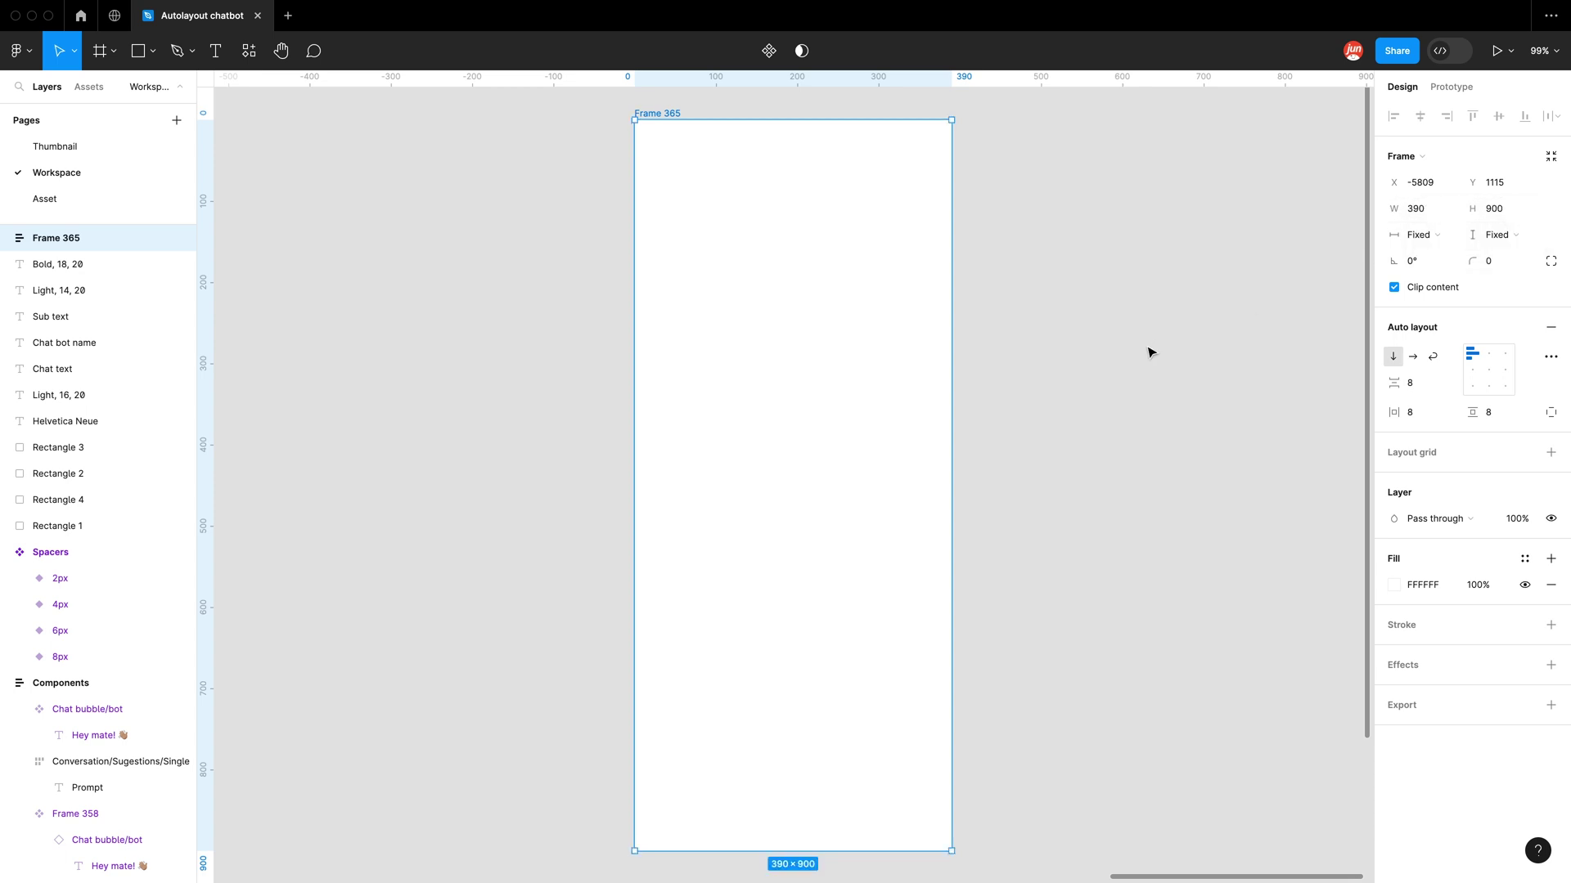
left_click(1112, 375)
Step: Draw a landscape frame about 286 × 74 beside the tall frame and duplicate it twice straight below, at Y 1449 and 1583
key("f")
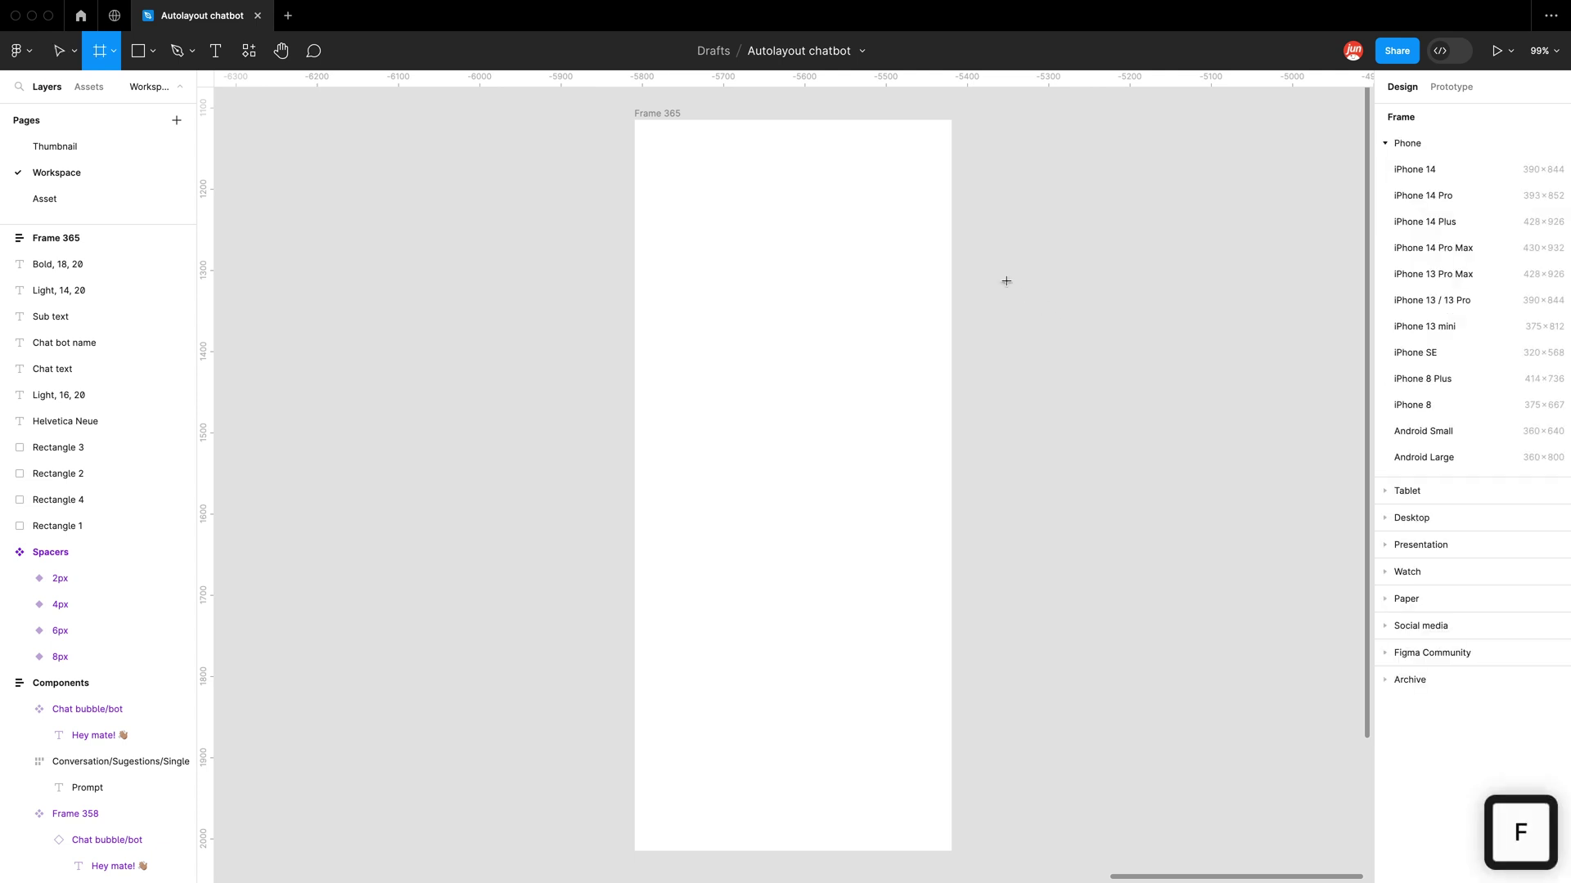
left_click_drag(1002, 282, 1235, 343)
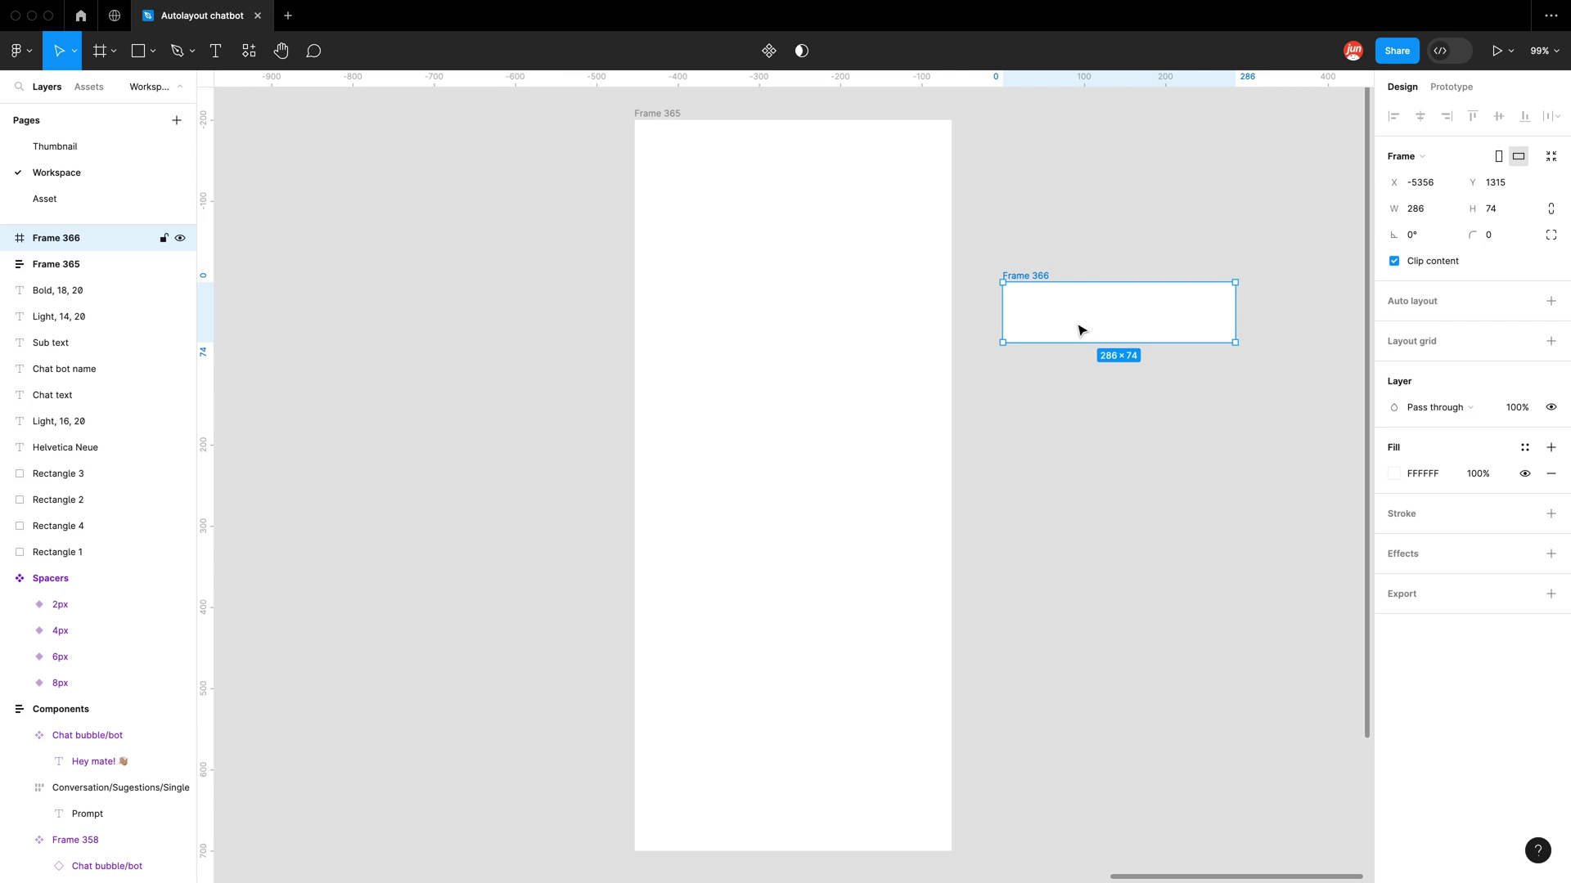
left_click_drag(1083, 318, 1140, 543)
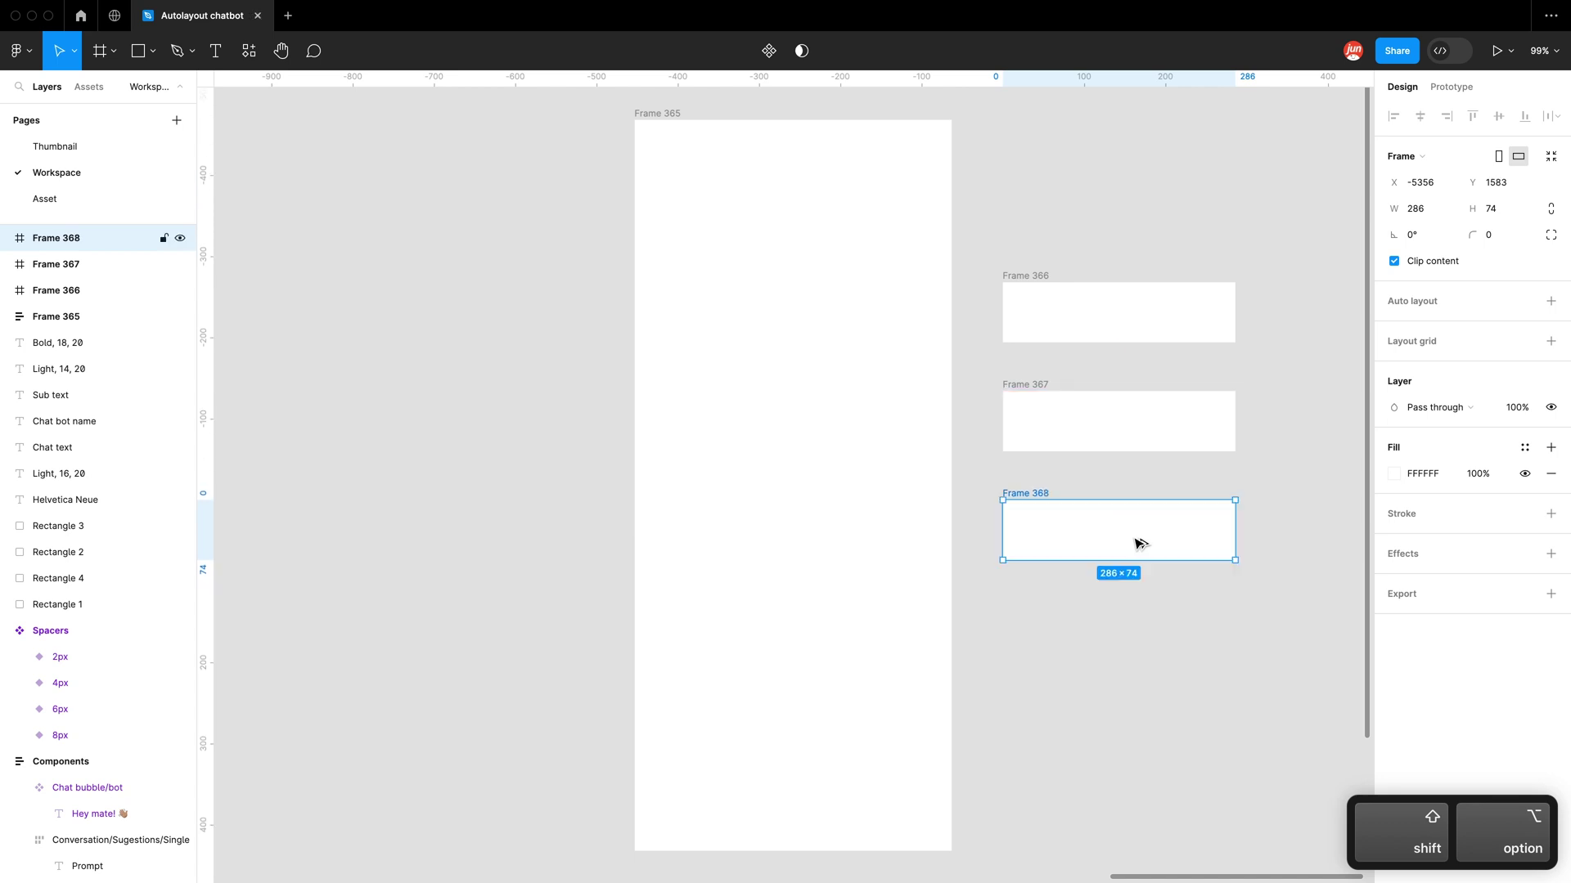
left_click(1088, 605)
Step: Apply the Grey colour style to the middle small frame's fill
left_click(1038, 391)
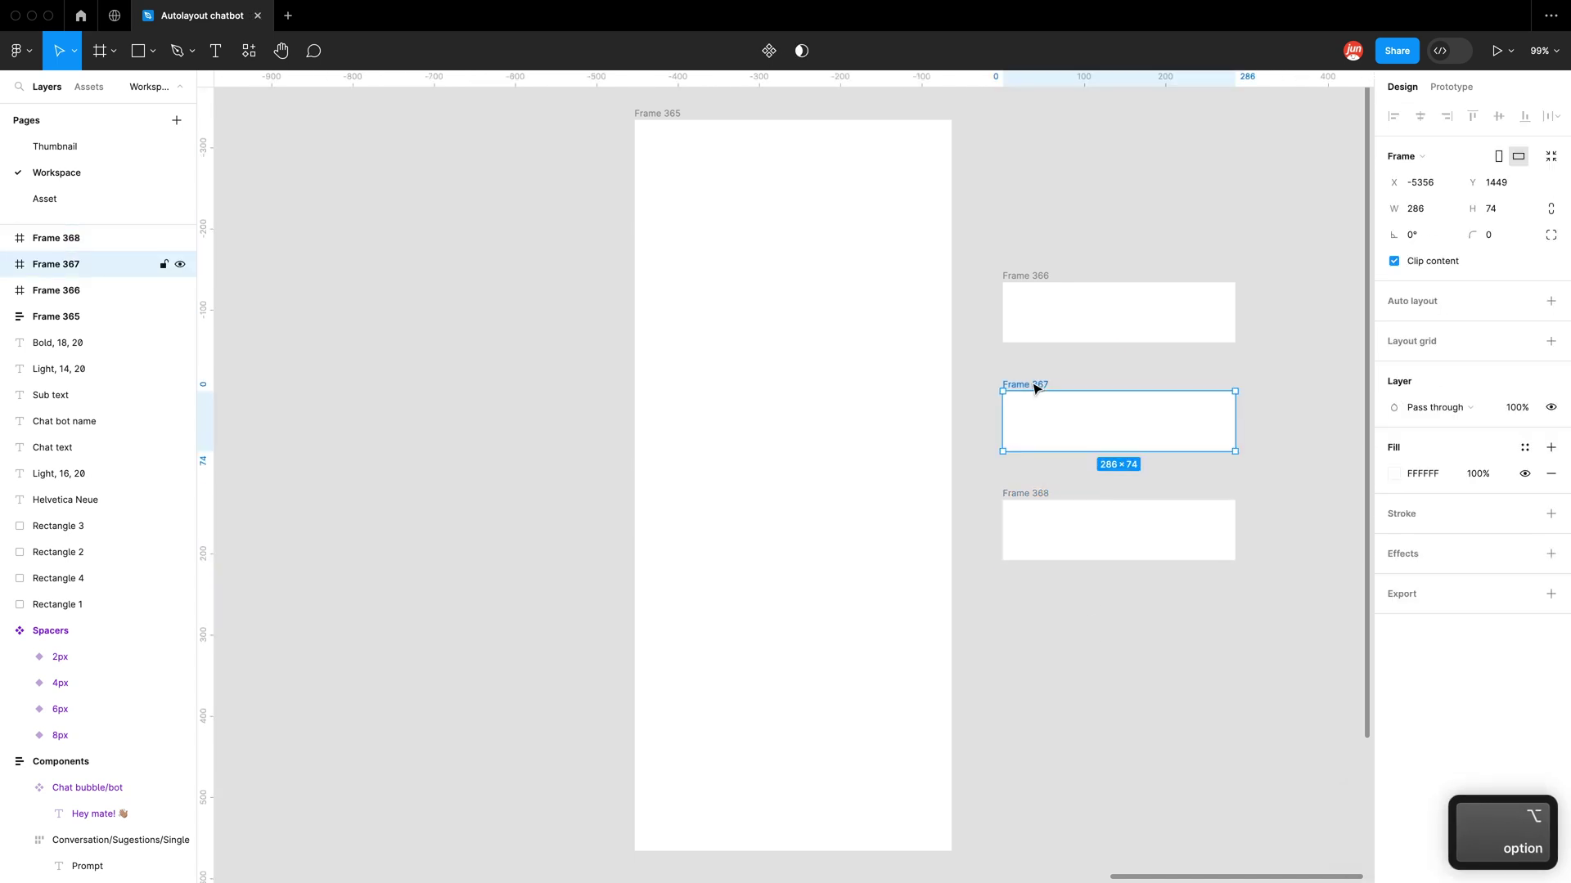
left_click(1524, 447)
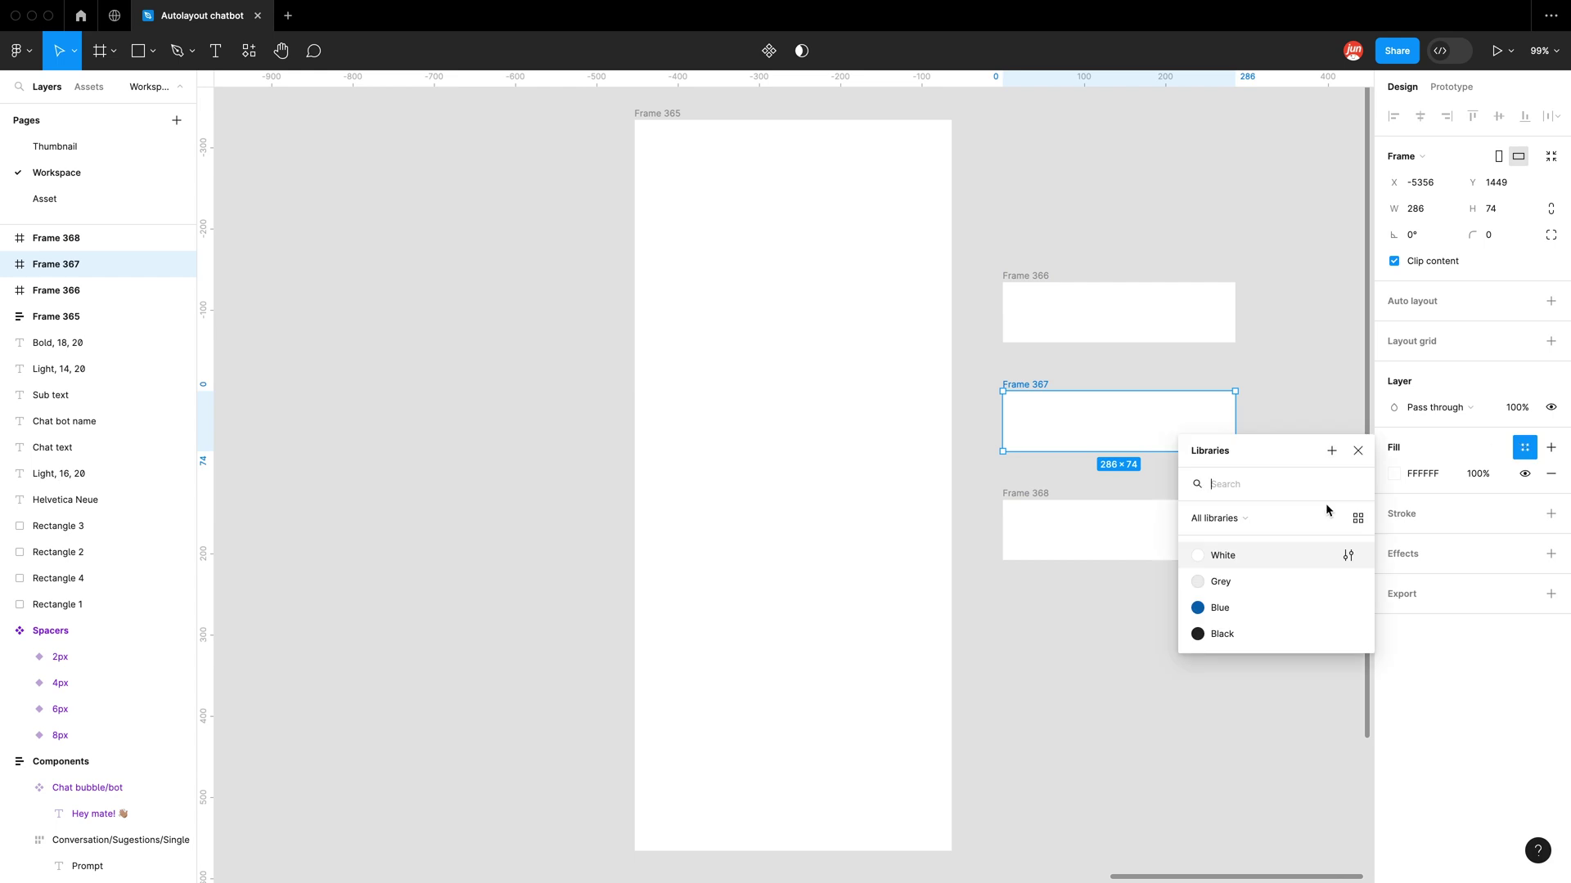
left_click(1276, 583)
left_click(1054, 476)
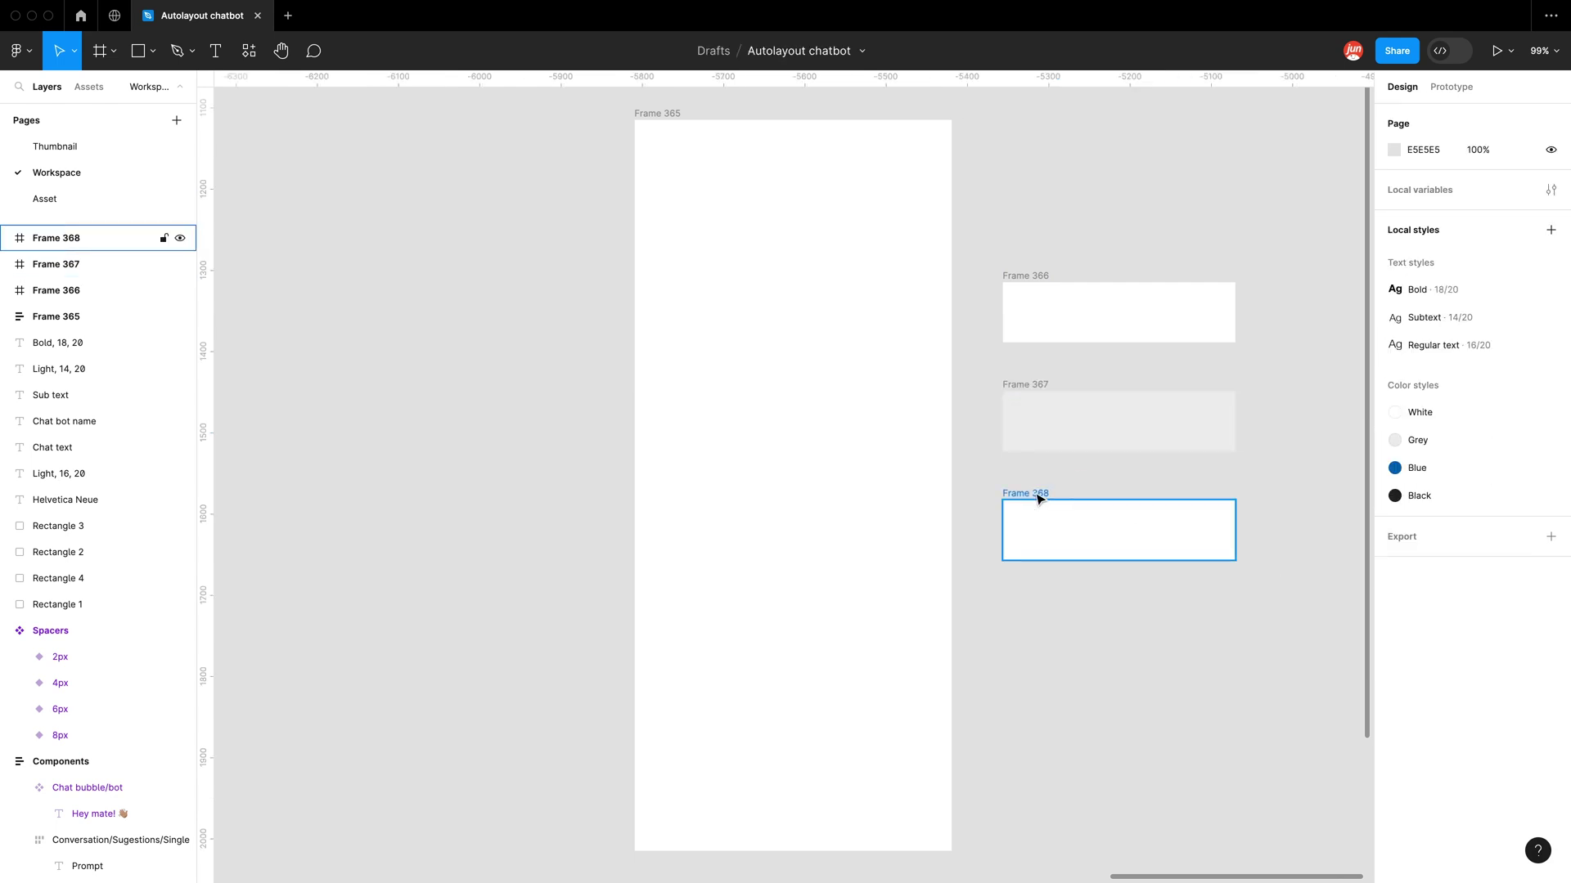
left_click(1038, 499)
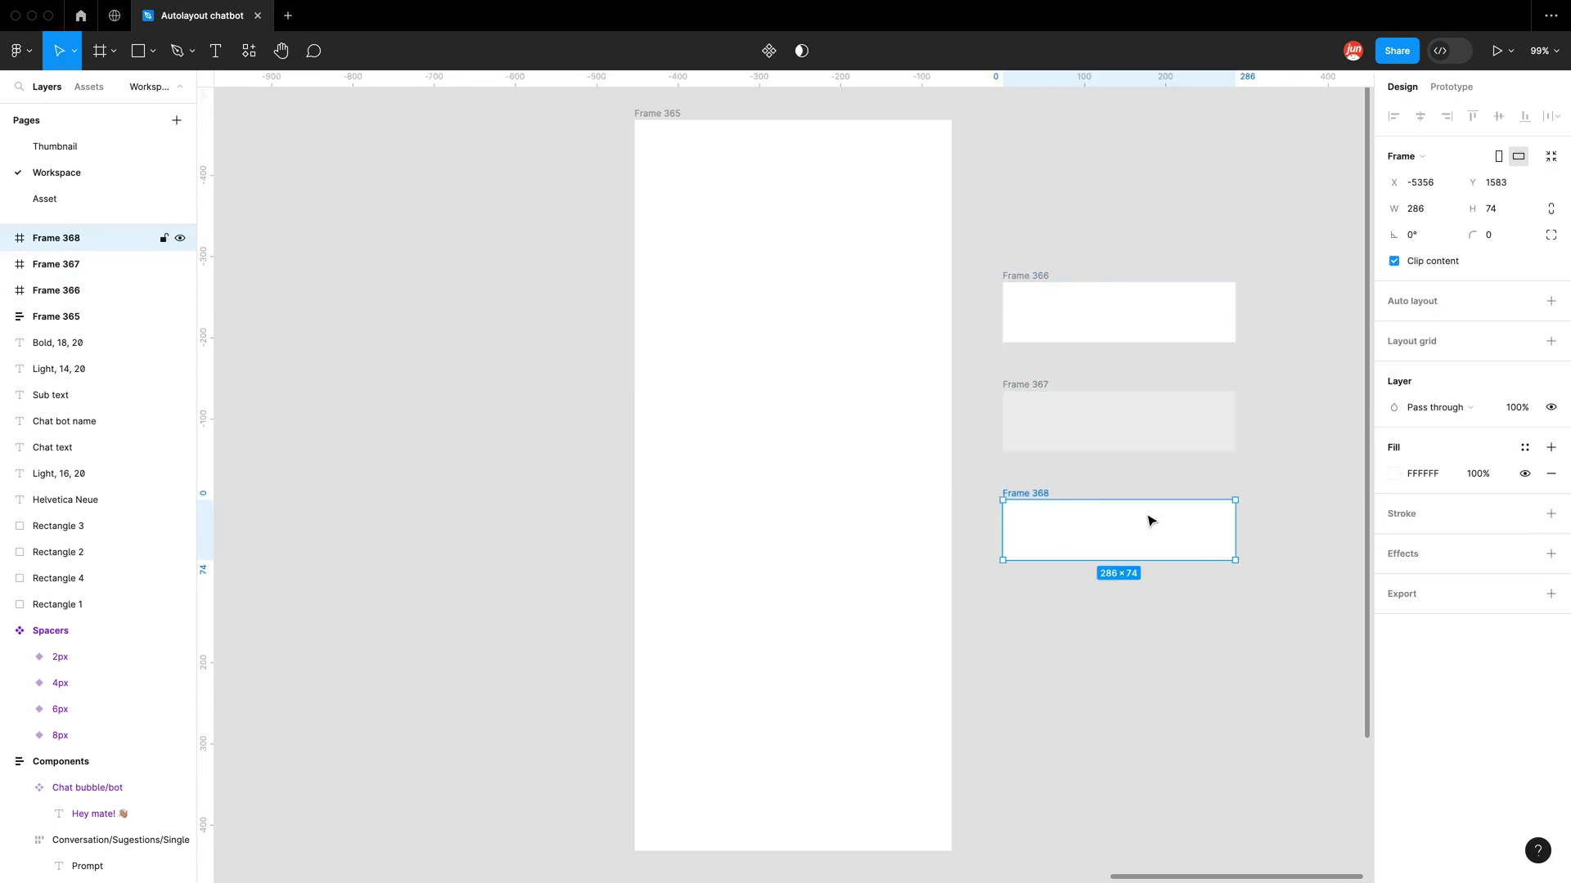
left_click(1027, 260)
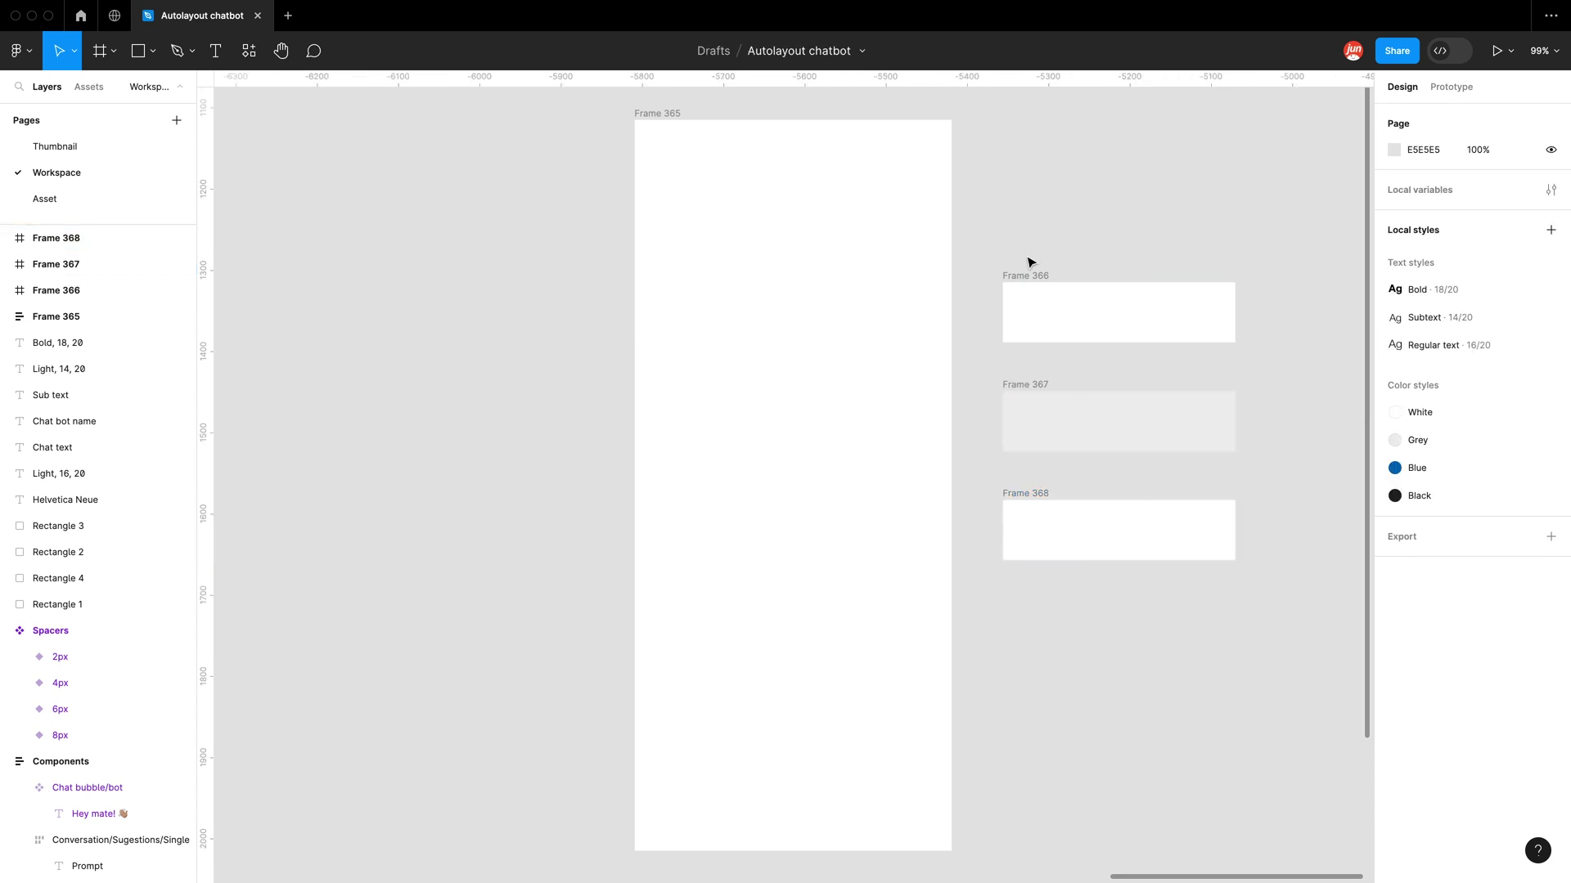
Step: Replace the tall frame's white fill with pink E1AEAE and deselect it
left_click(666, 115)
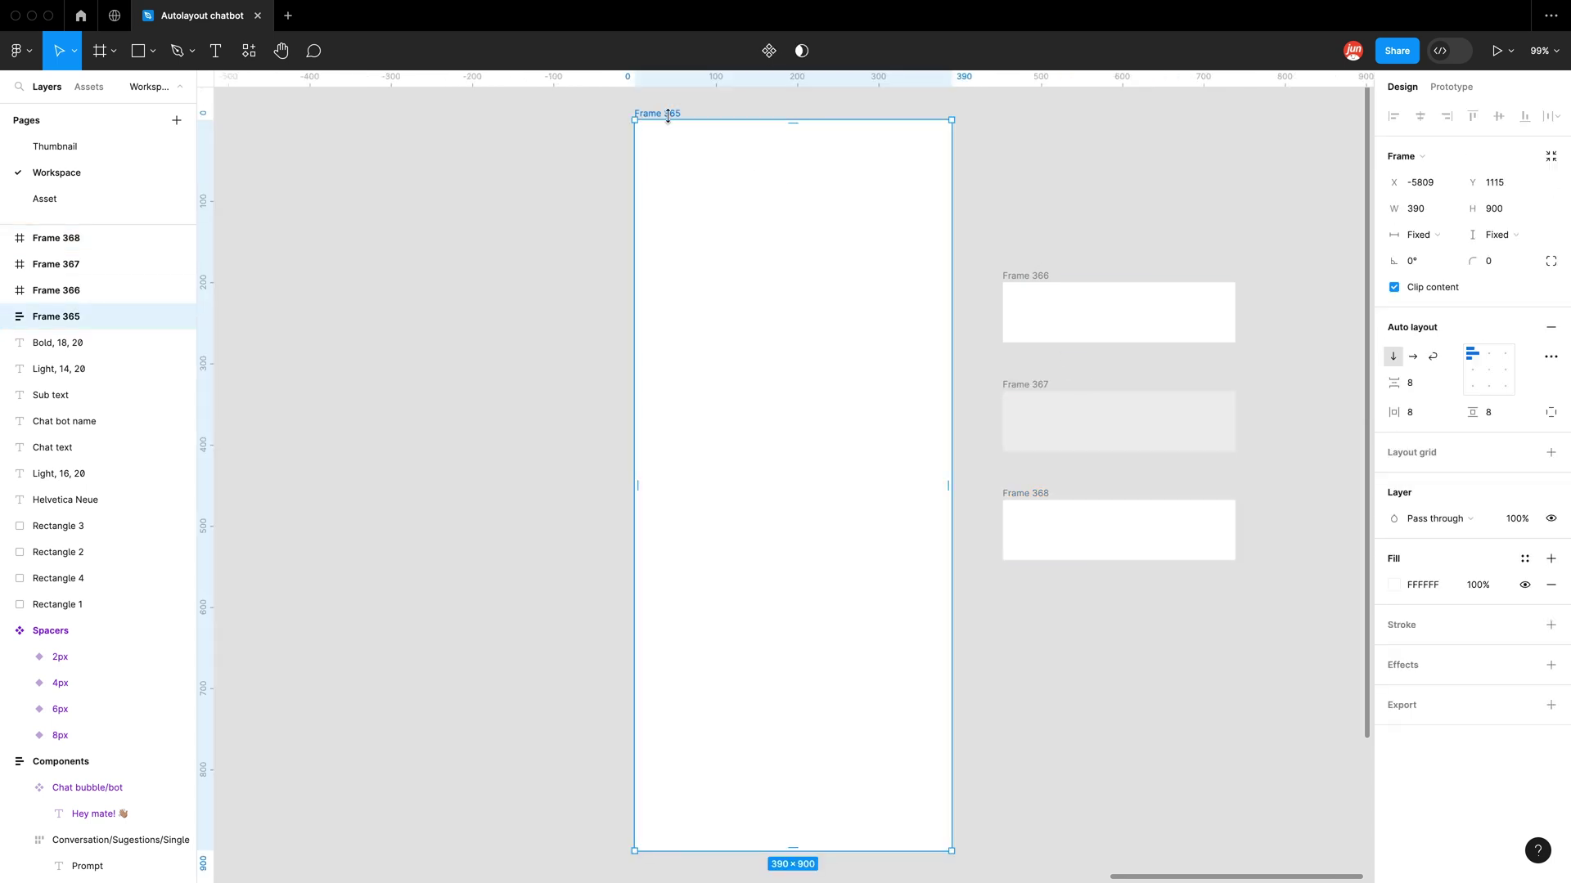
left_click(1550, 585)
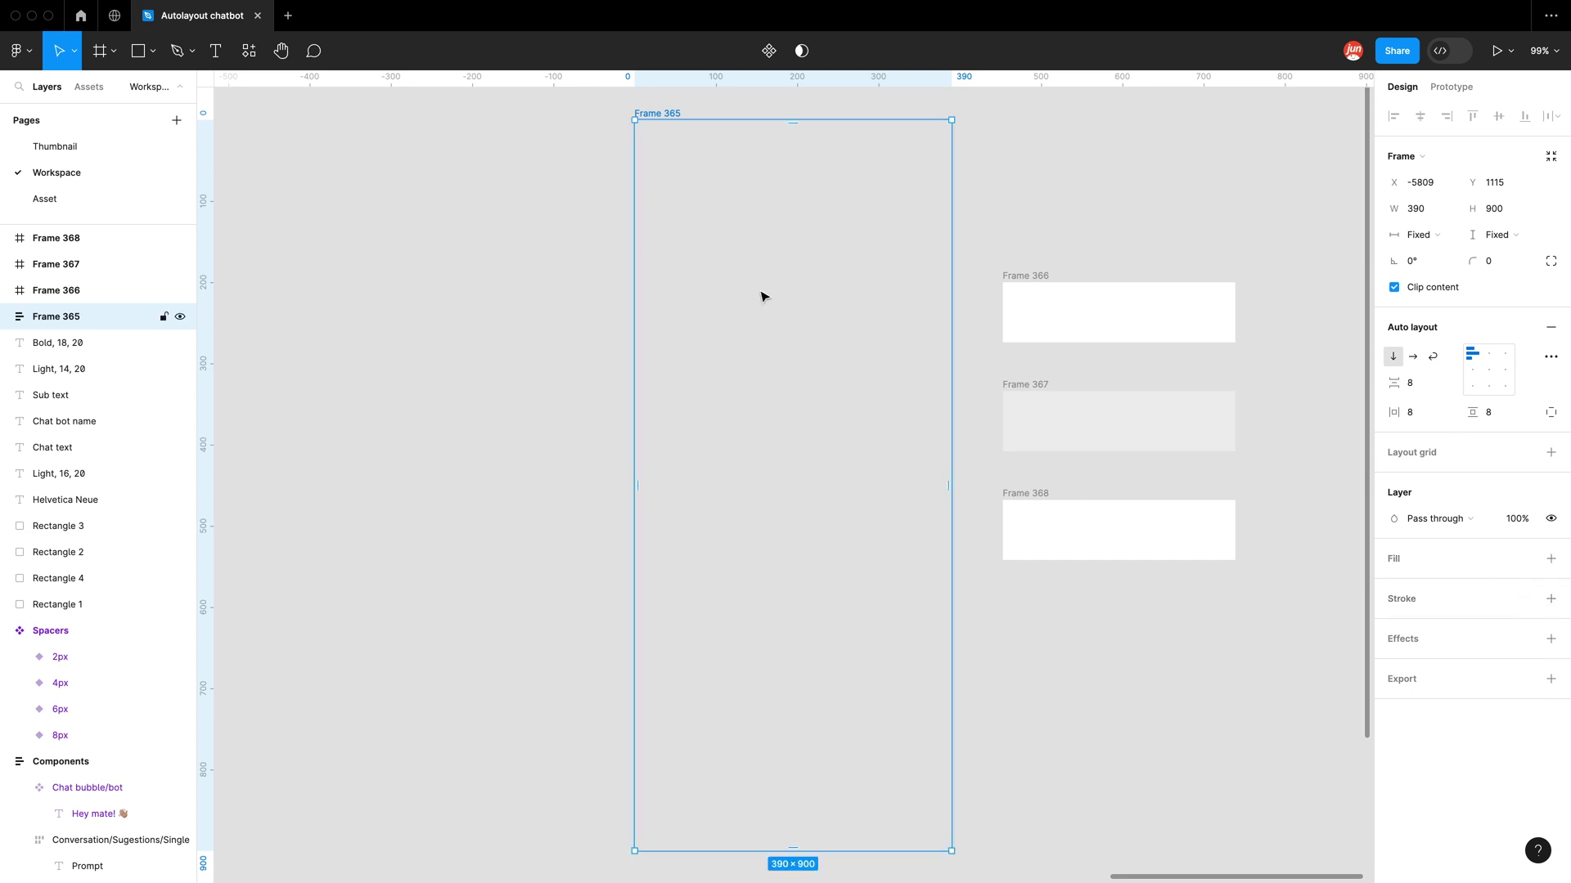
left_click(1550, 559)
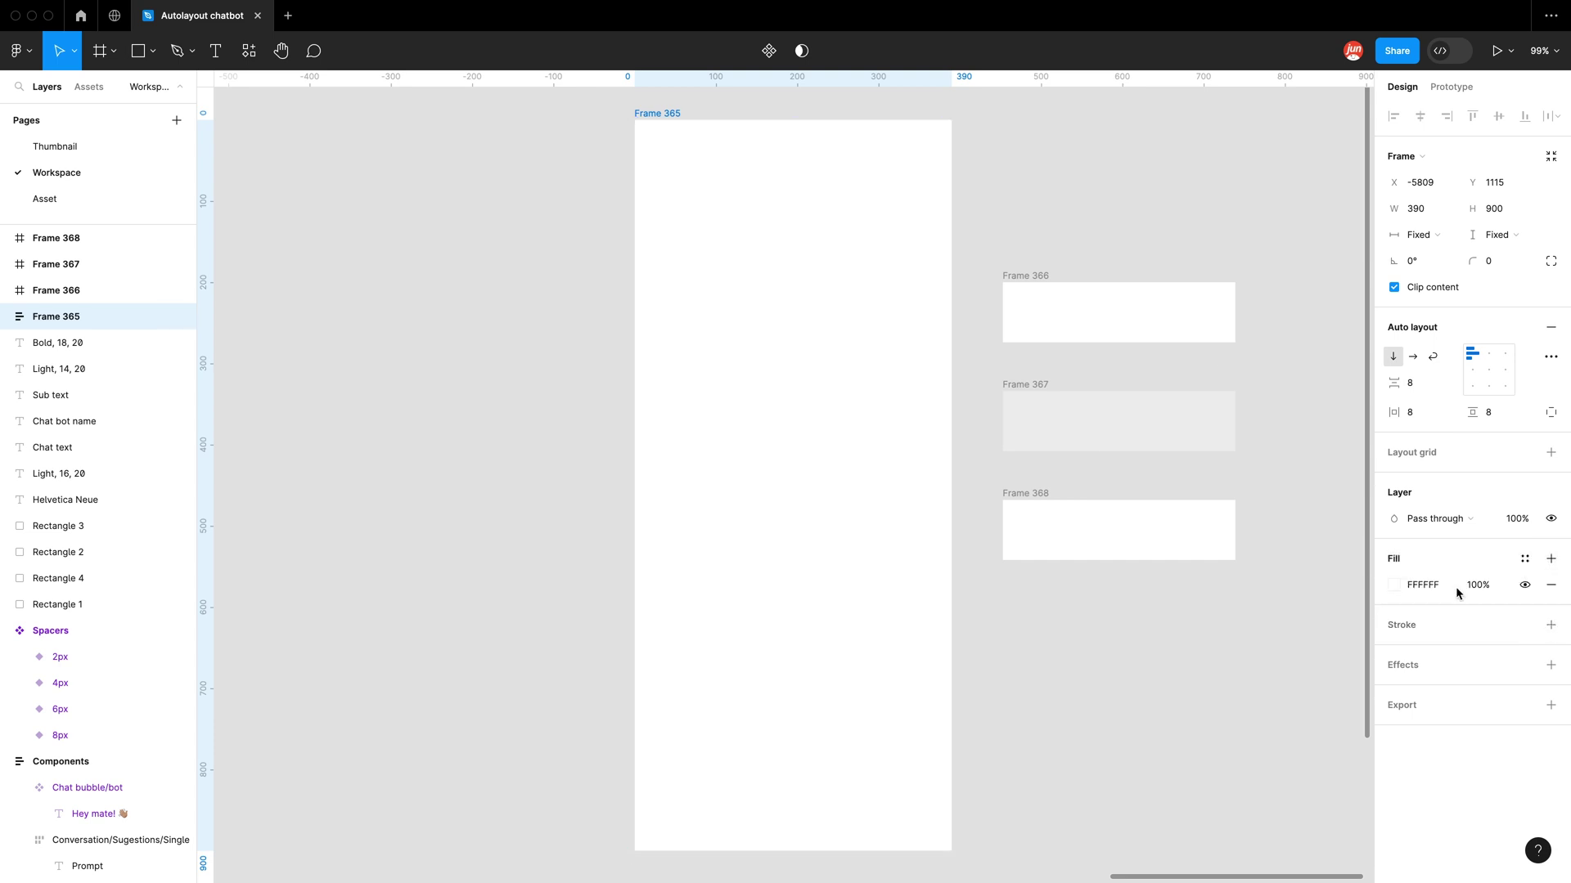
left_click(1393, 585)
left_click_drag(1269, 551, 1222, 488)
left_click(1042, 228)
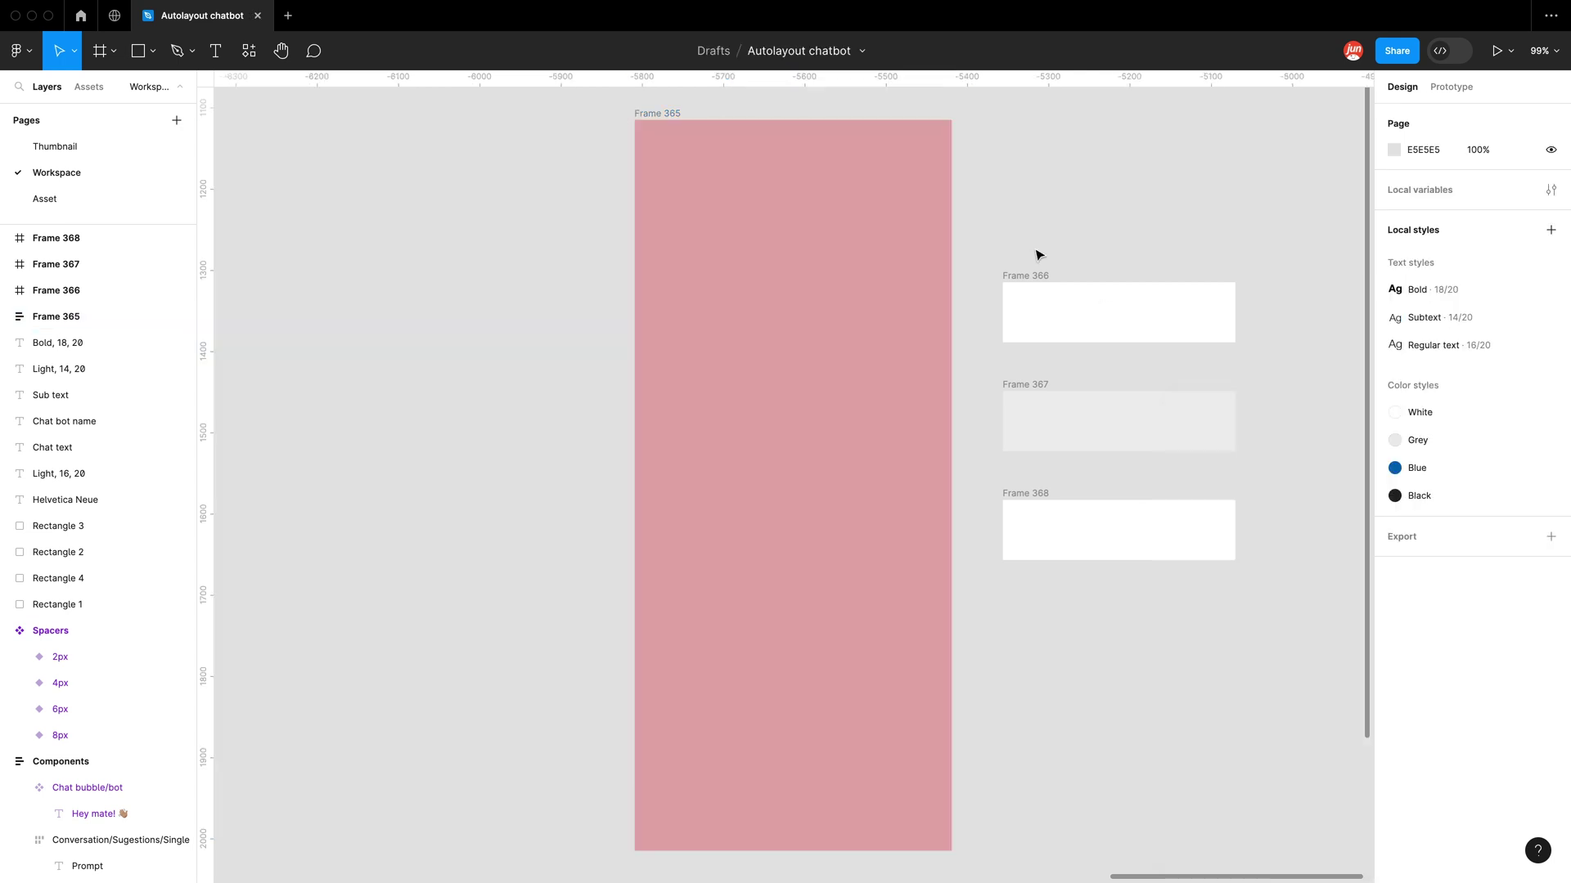
Step: Move all three small frames into the tall auto layout frame so they stack vertically
left_click_drag(1253, 230, 991, 643)
left_click_drag(1042, 277, 792, 305)
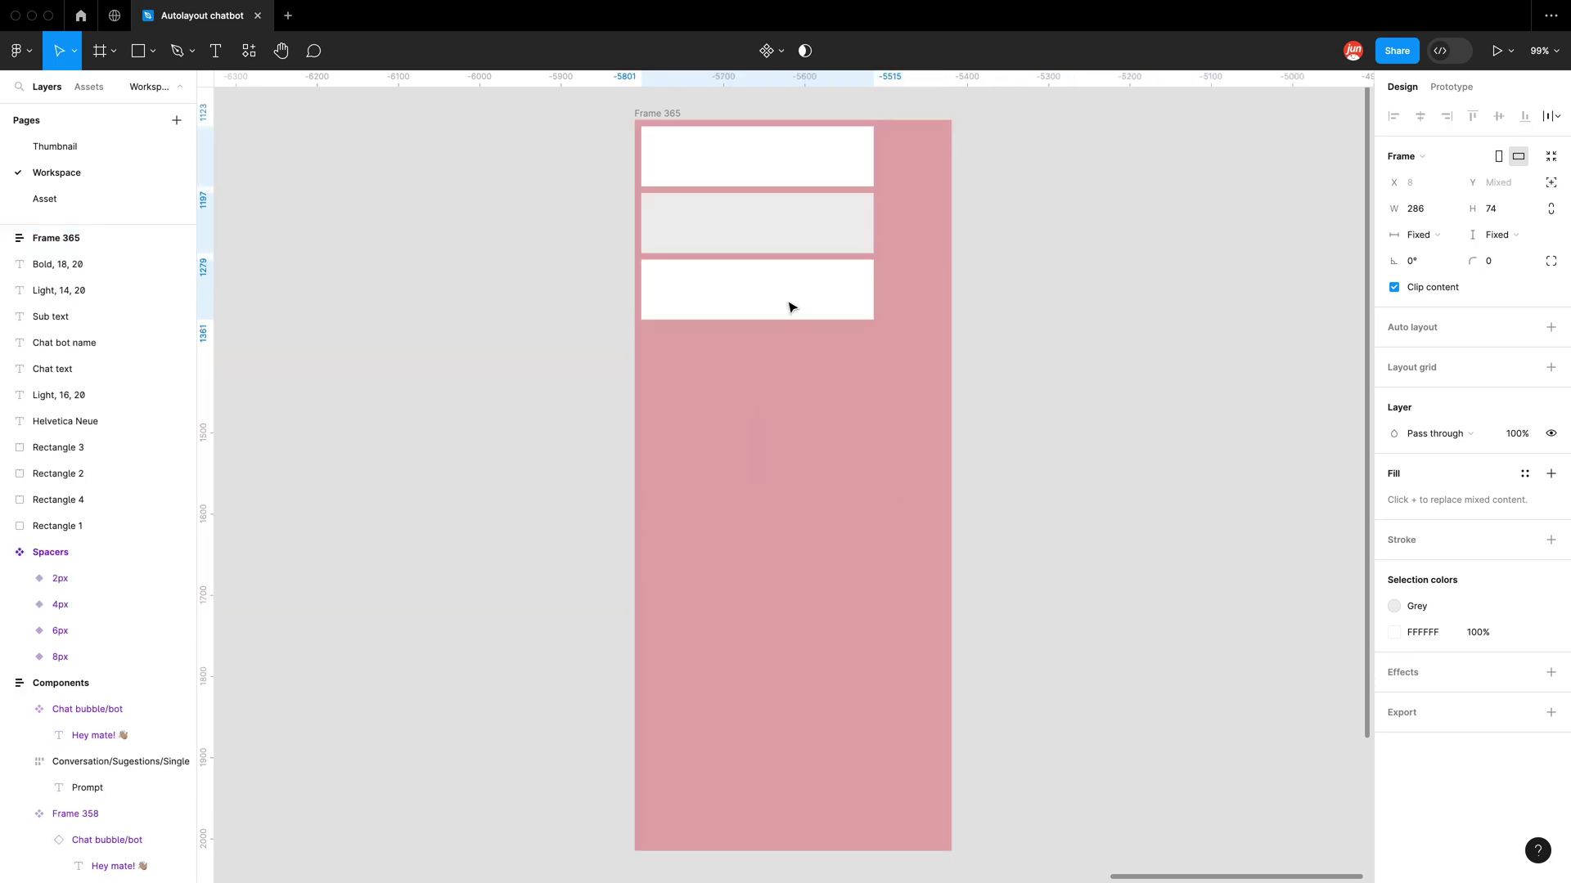
left_click(992, 179)
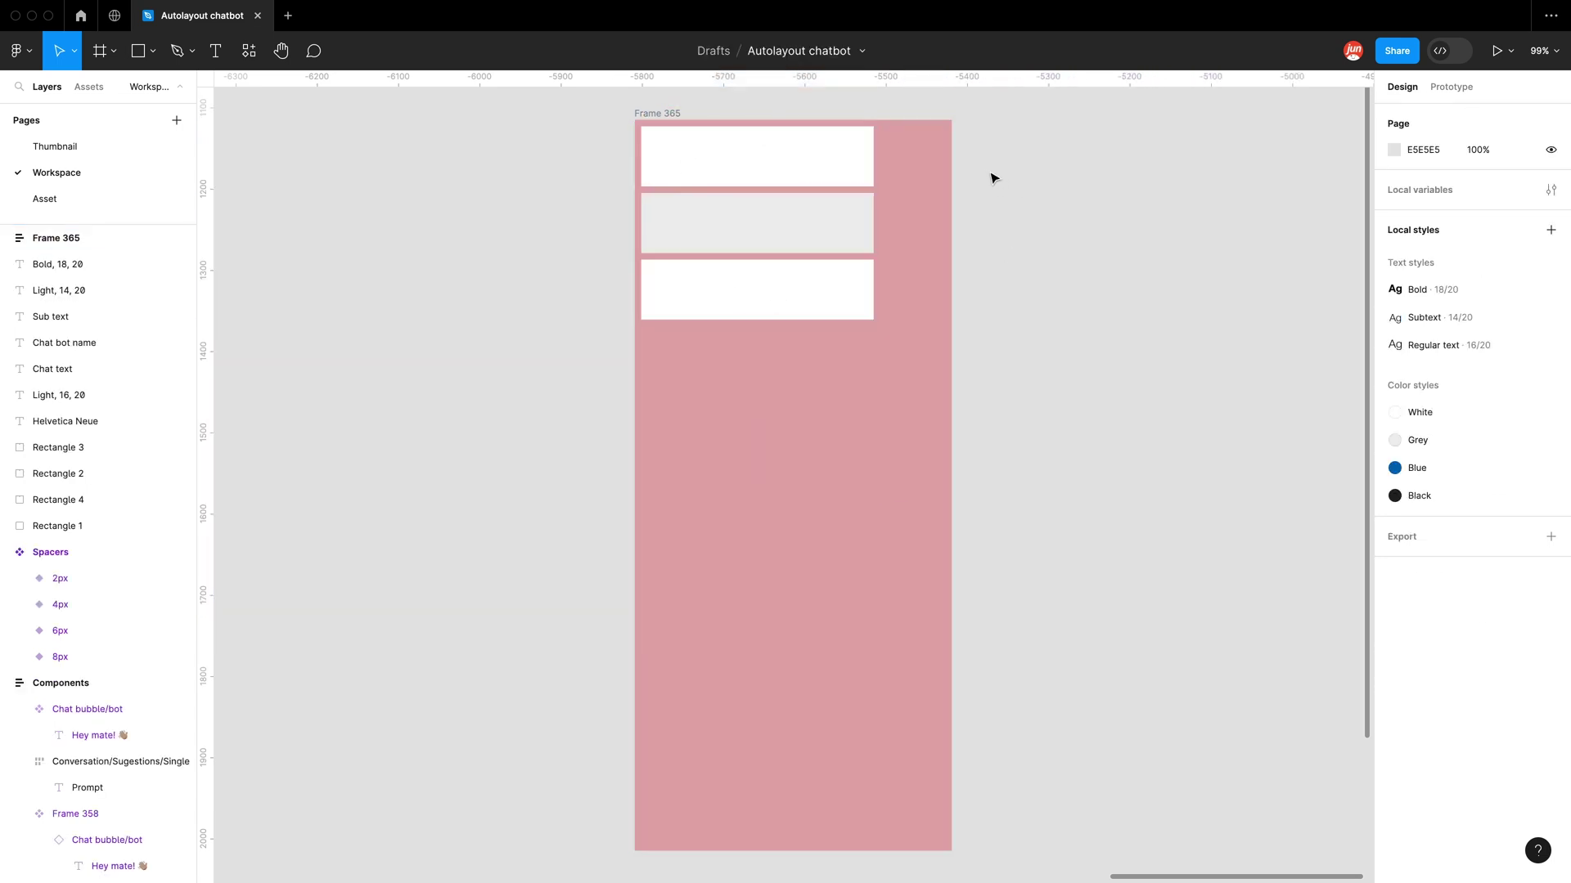
left_click(645, 112)
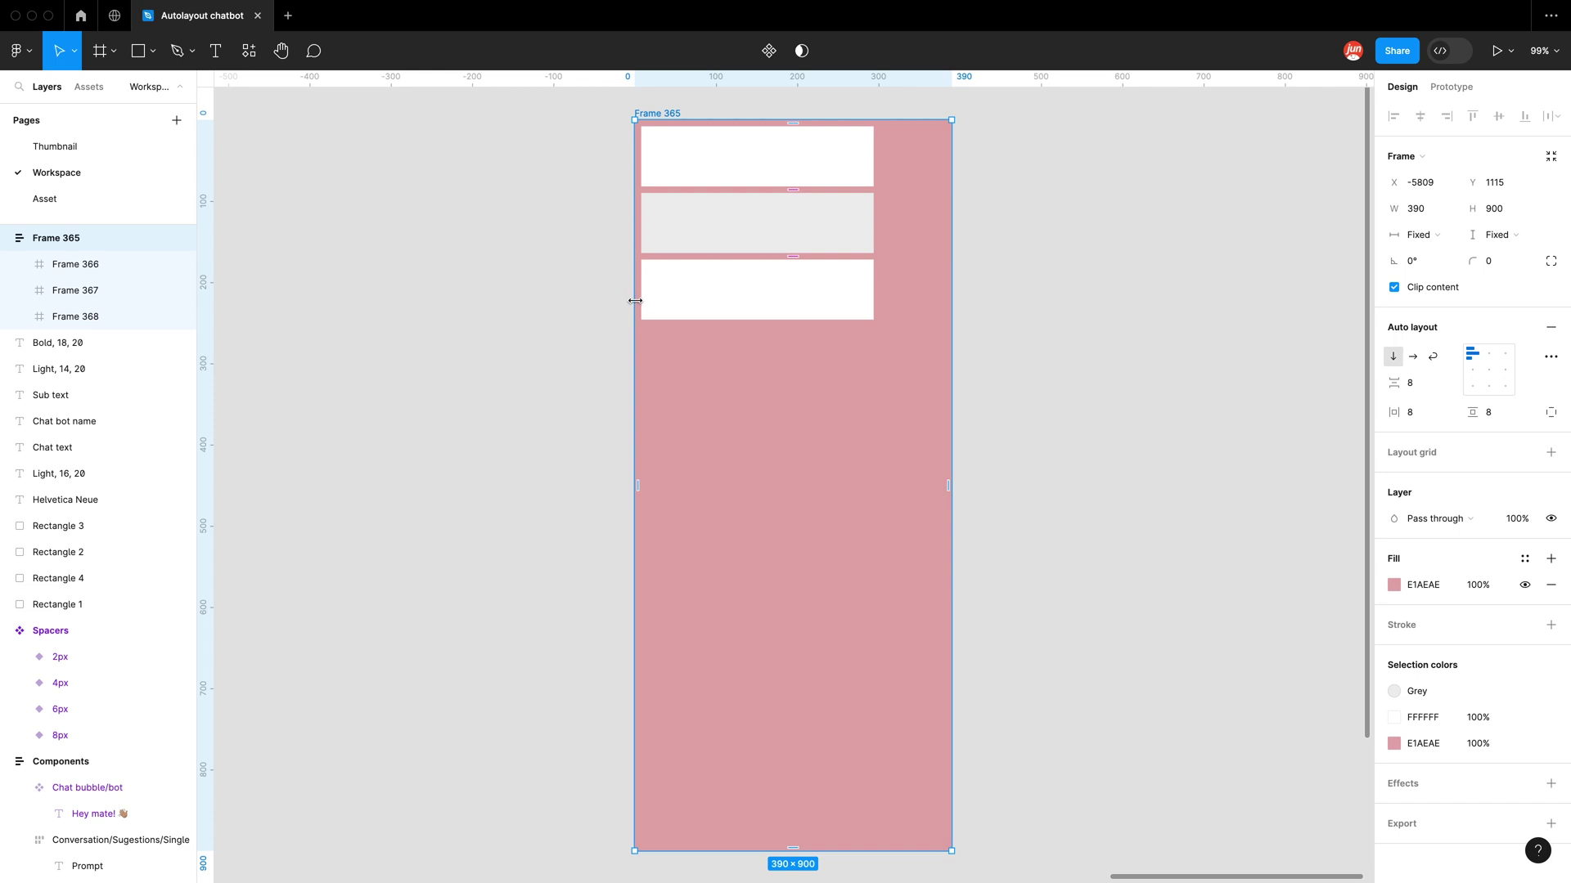
left_click(663, 151)
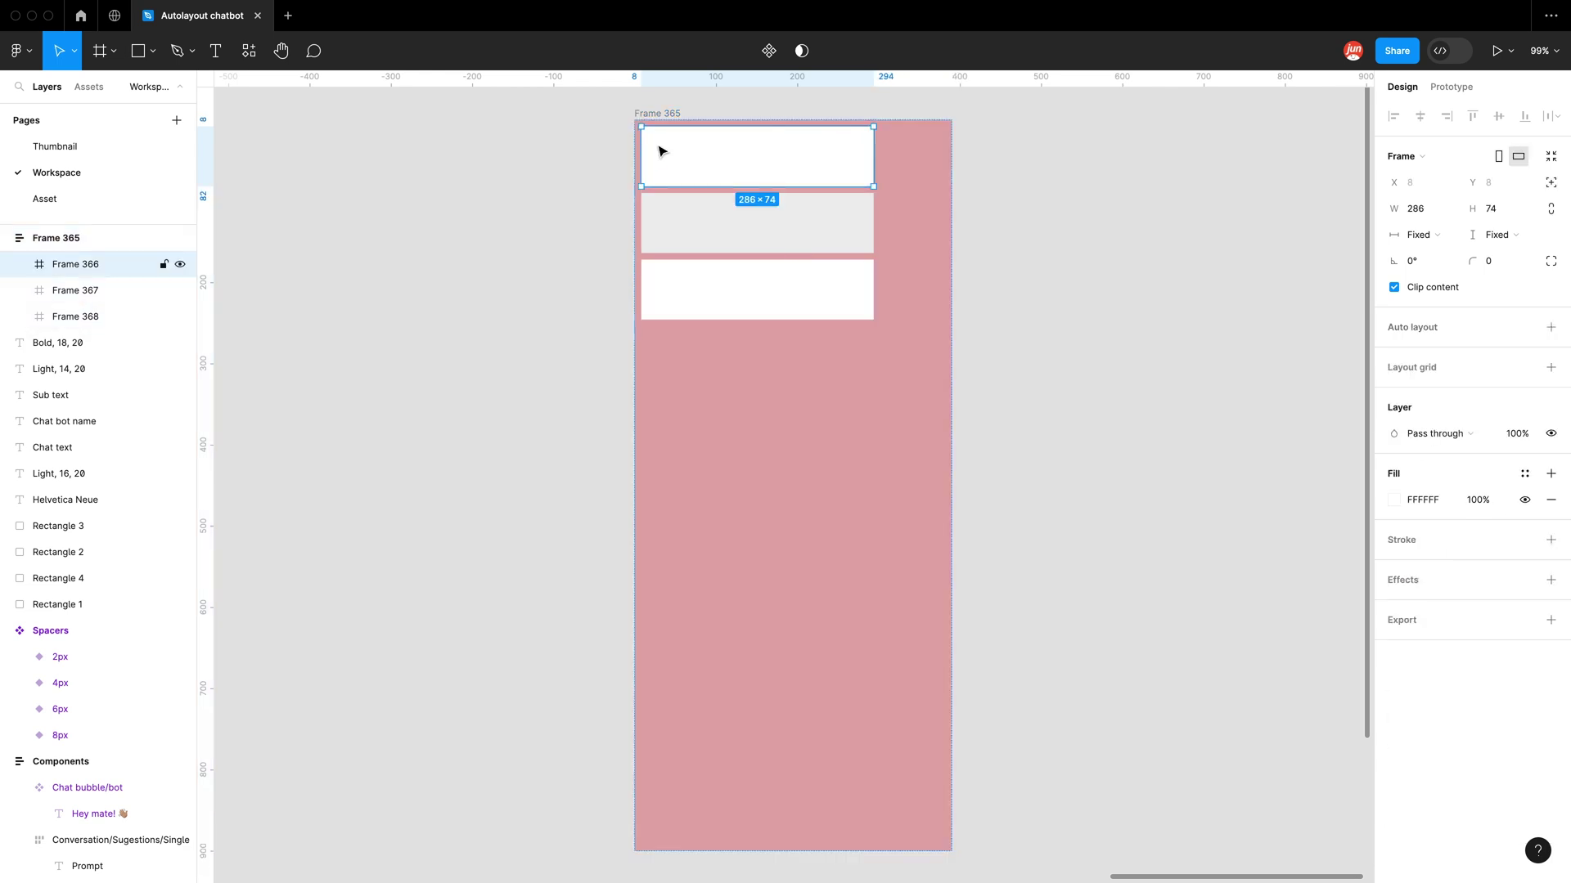
key("alt")
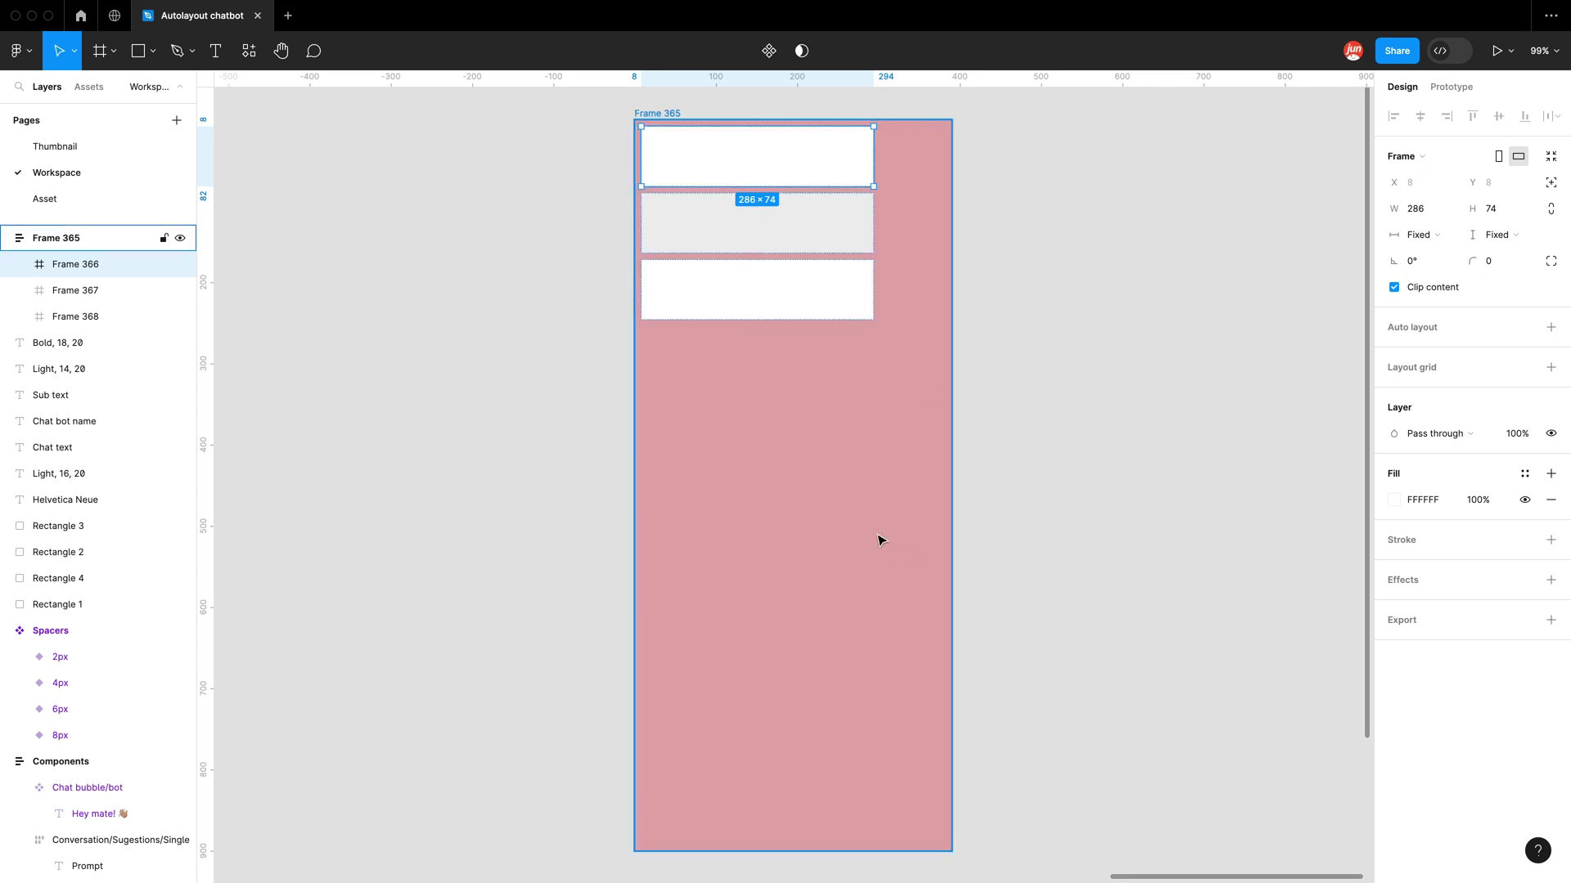
left_click(1121, 366)
Step: Try setting the tall frame's height to hug its contents, and undo that change
left_click(676, 114)
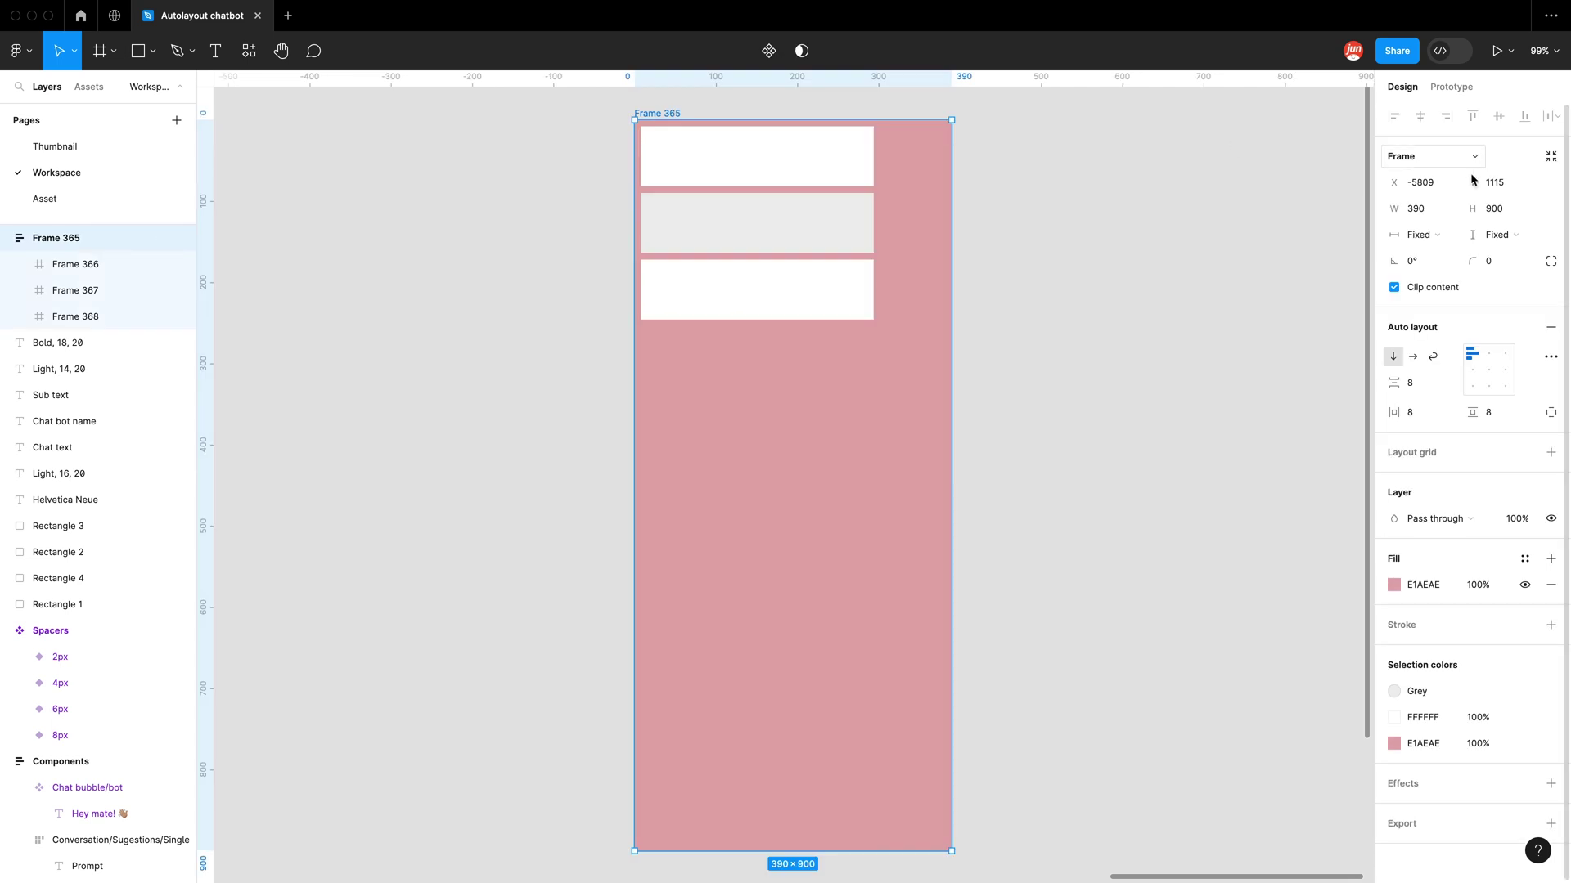
left_click(1515, 238)
left_click(1492, 254)
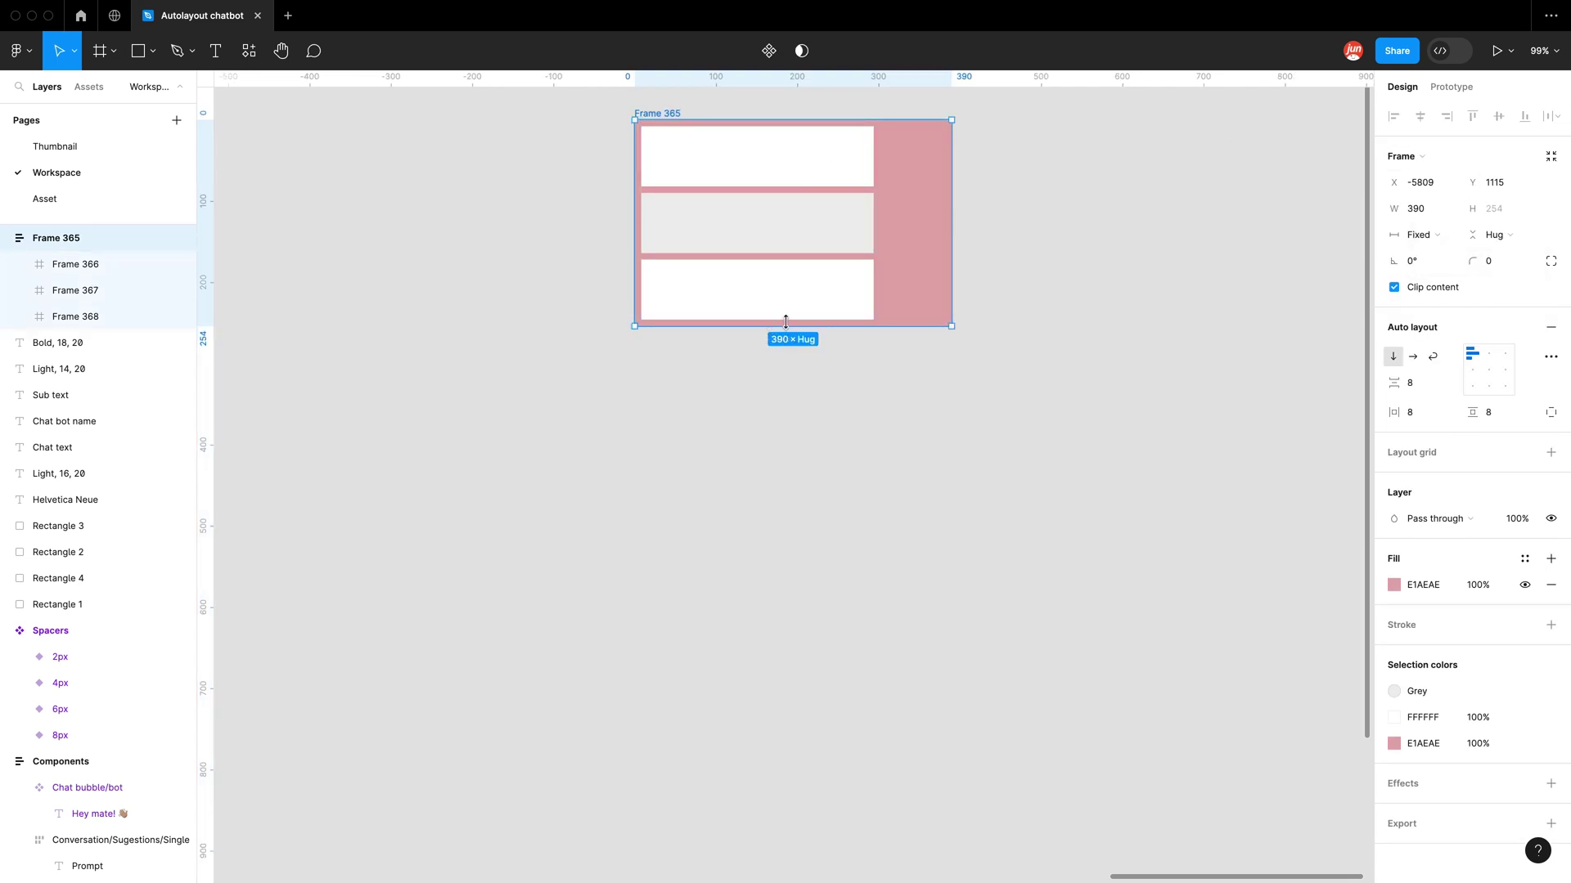
left_click(795, 390)
key("super+z")
key("super+z")
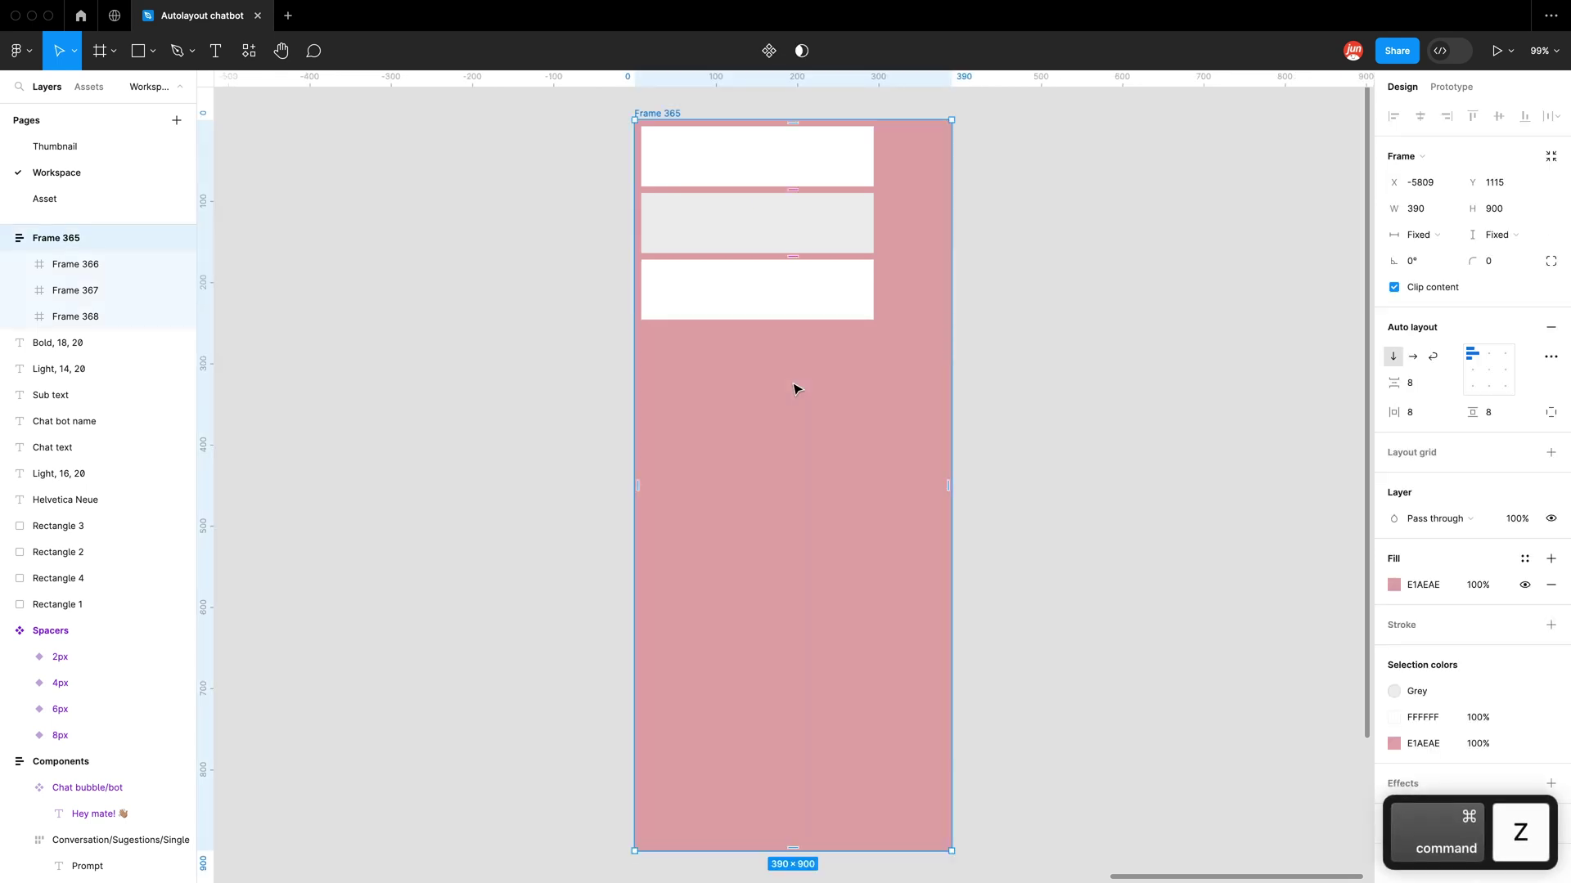
left_click(1041, 389)
left_click(677, 157)
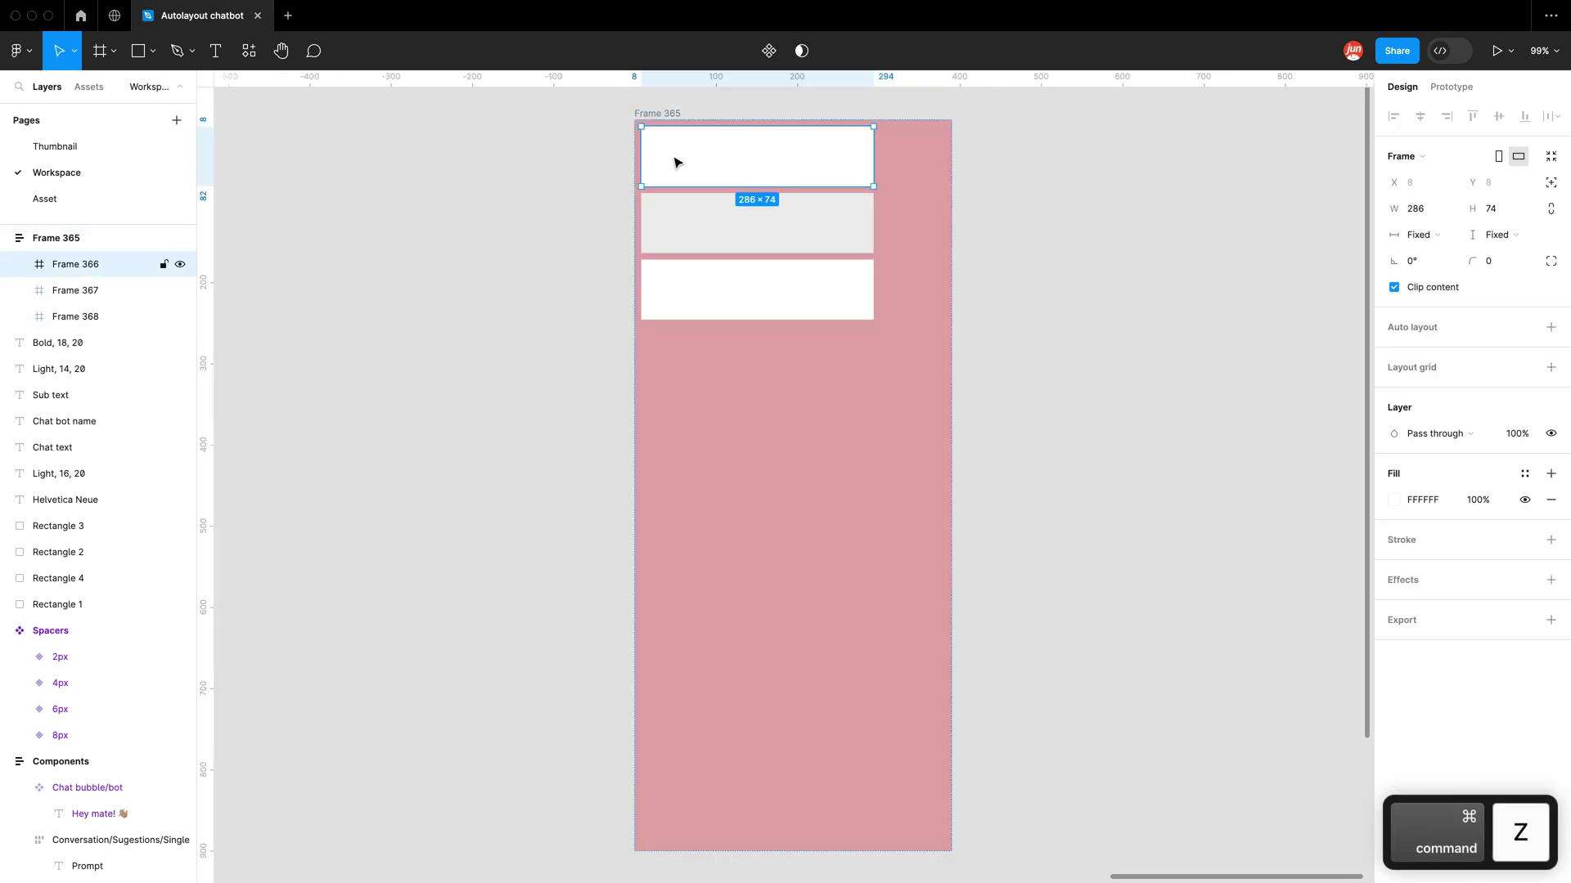
key("super+z")
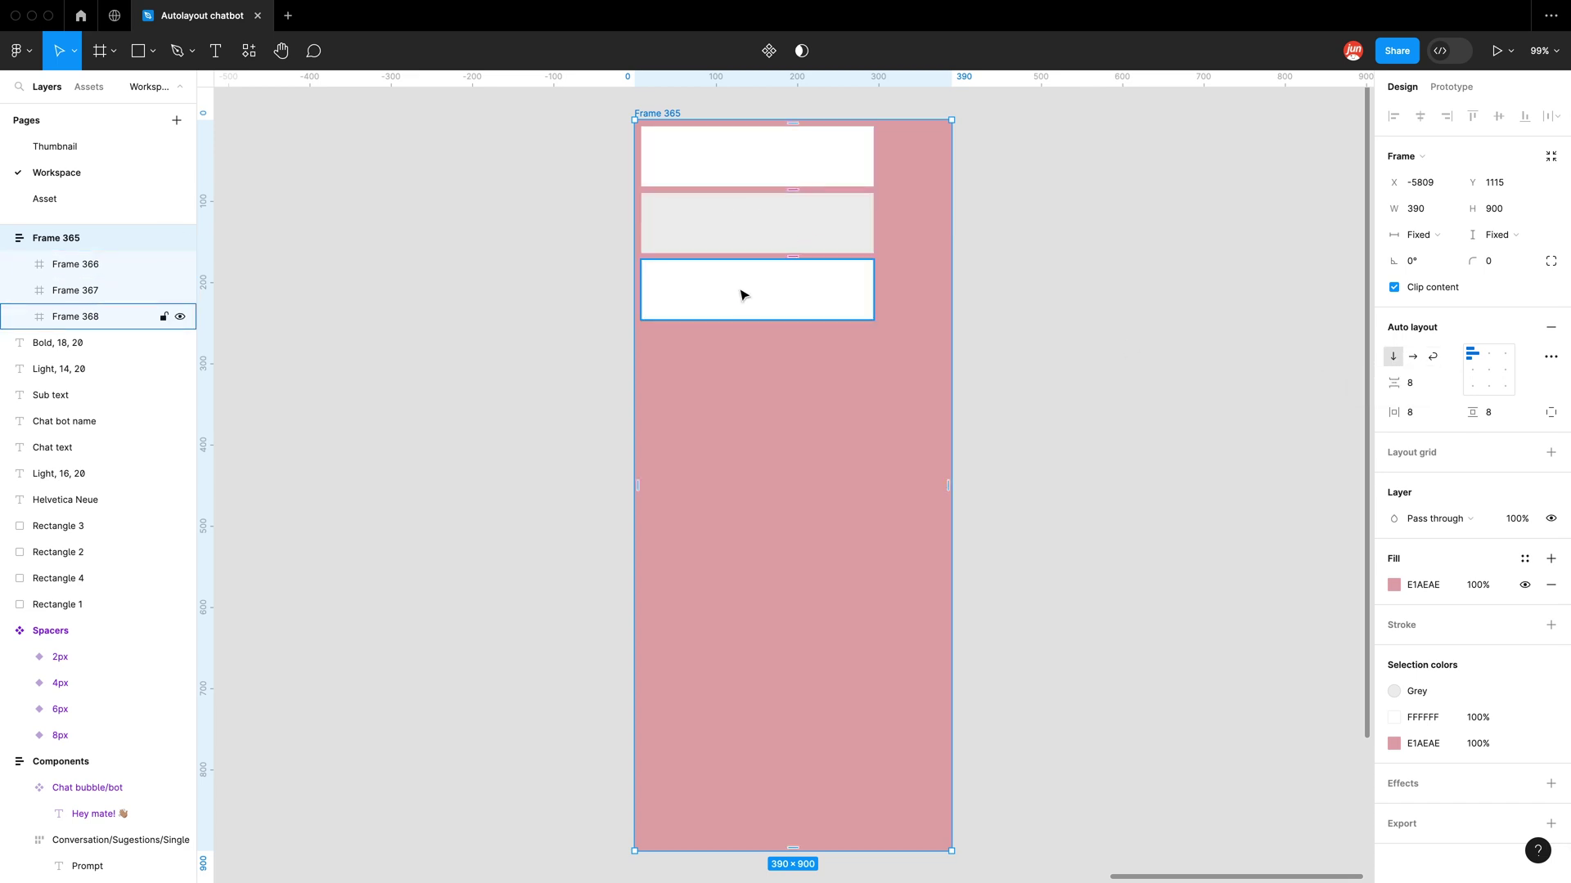
Step: Try the horizontal and wrap layout directions on the tall frame with content clipping off, and return it to vertical layout
left_click(1415, 357)
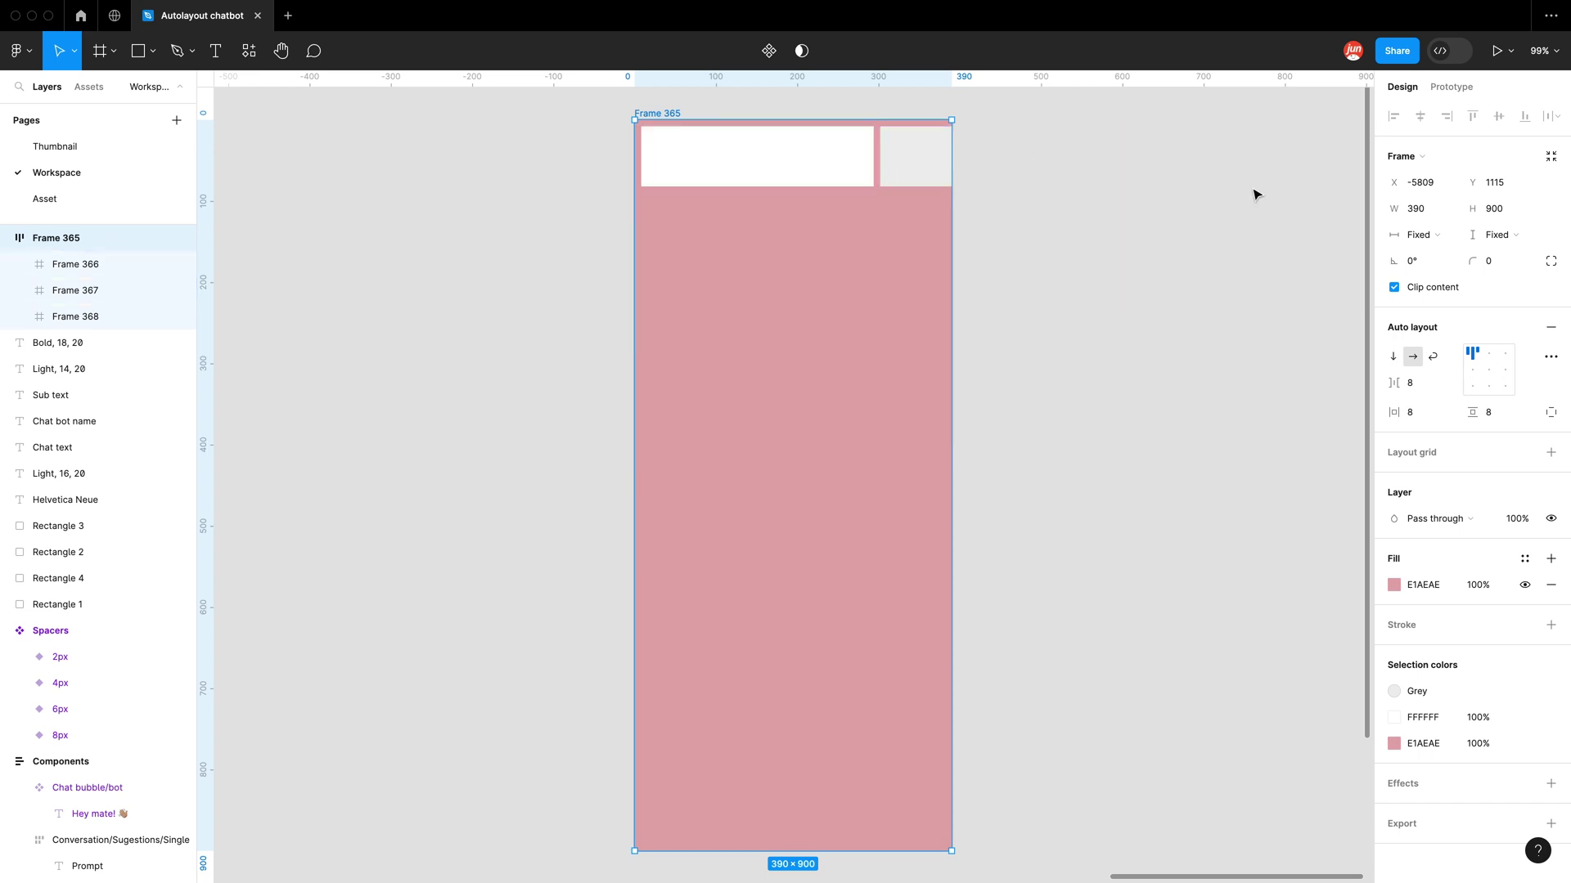
left_click(1436, 288)
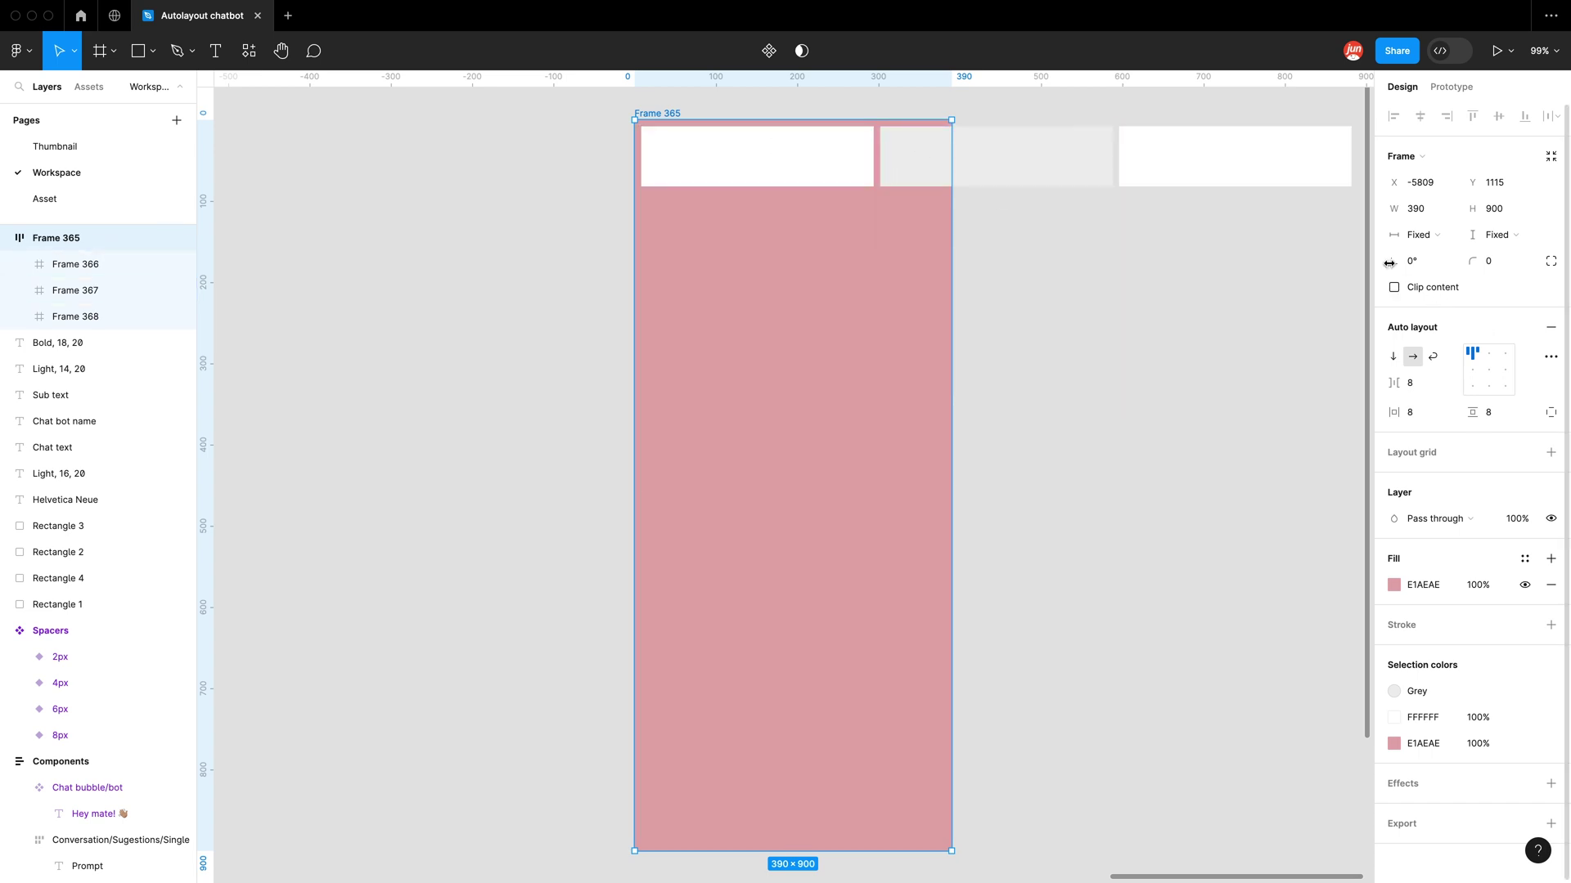
left_click(1431, 356)
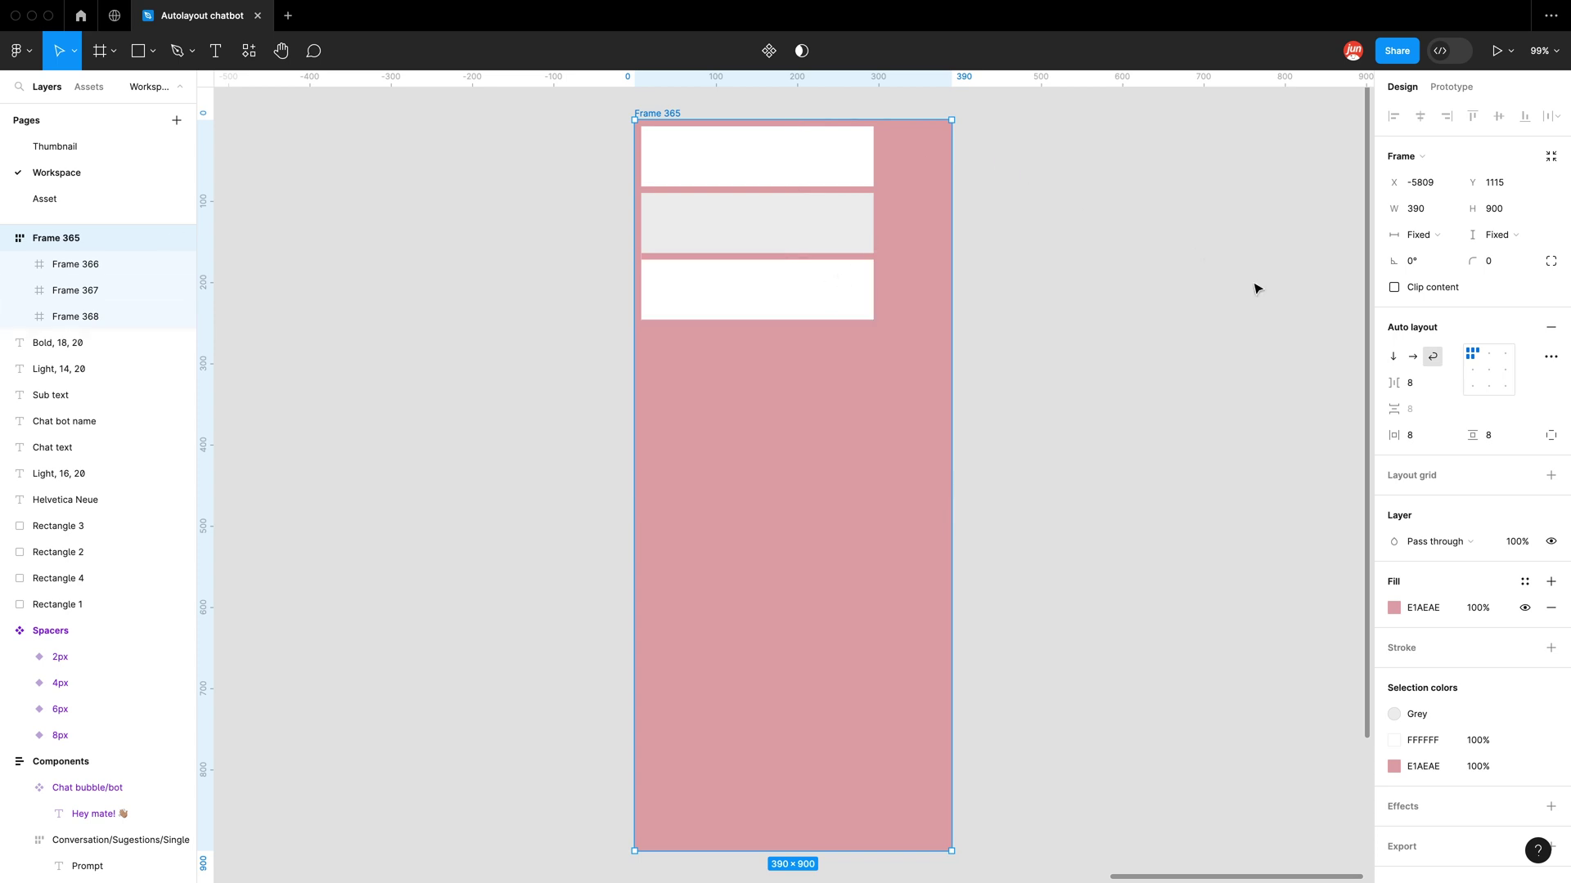
left_click(1396, 358)
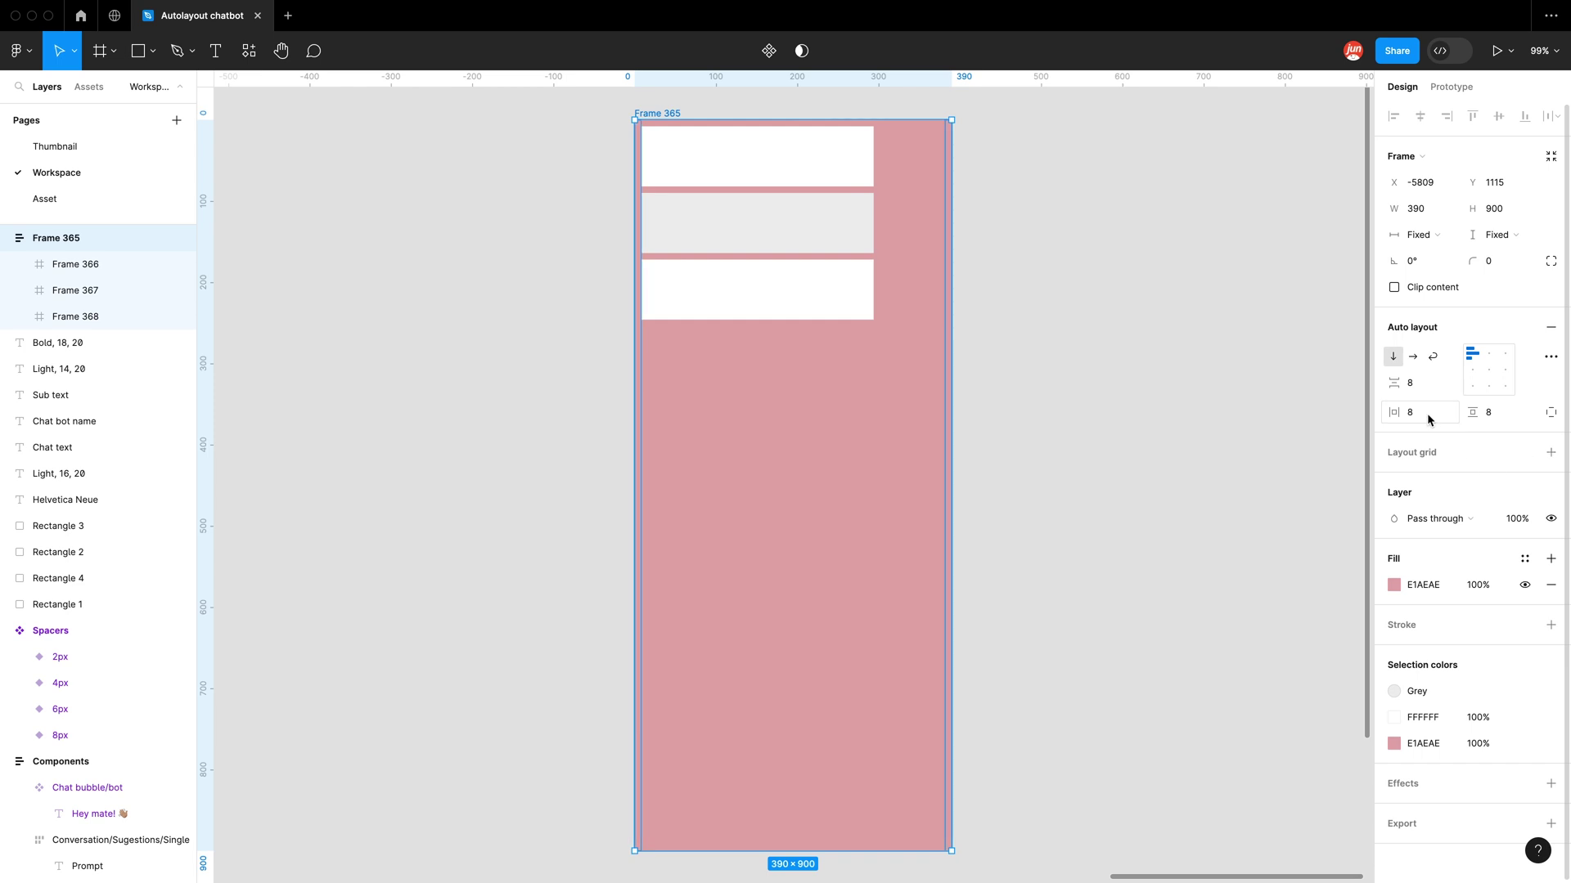
Step: Set the tall frame's horizontal and vertical padding and the spacing between its items to 0
type("0")
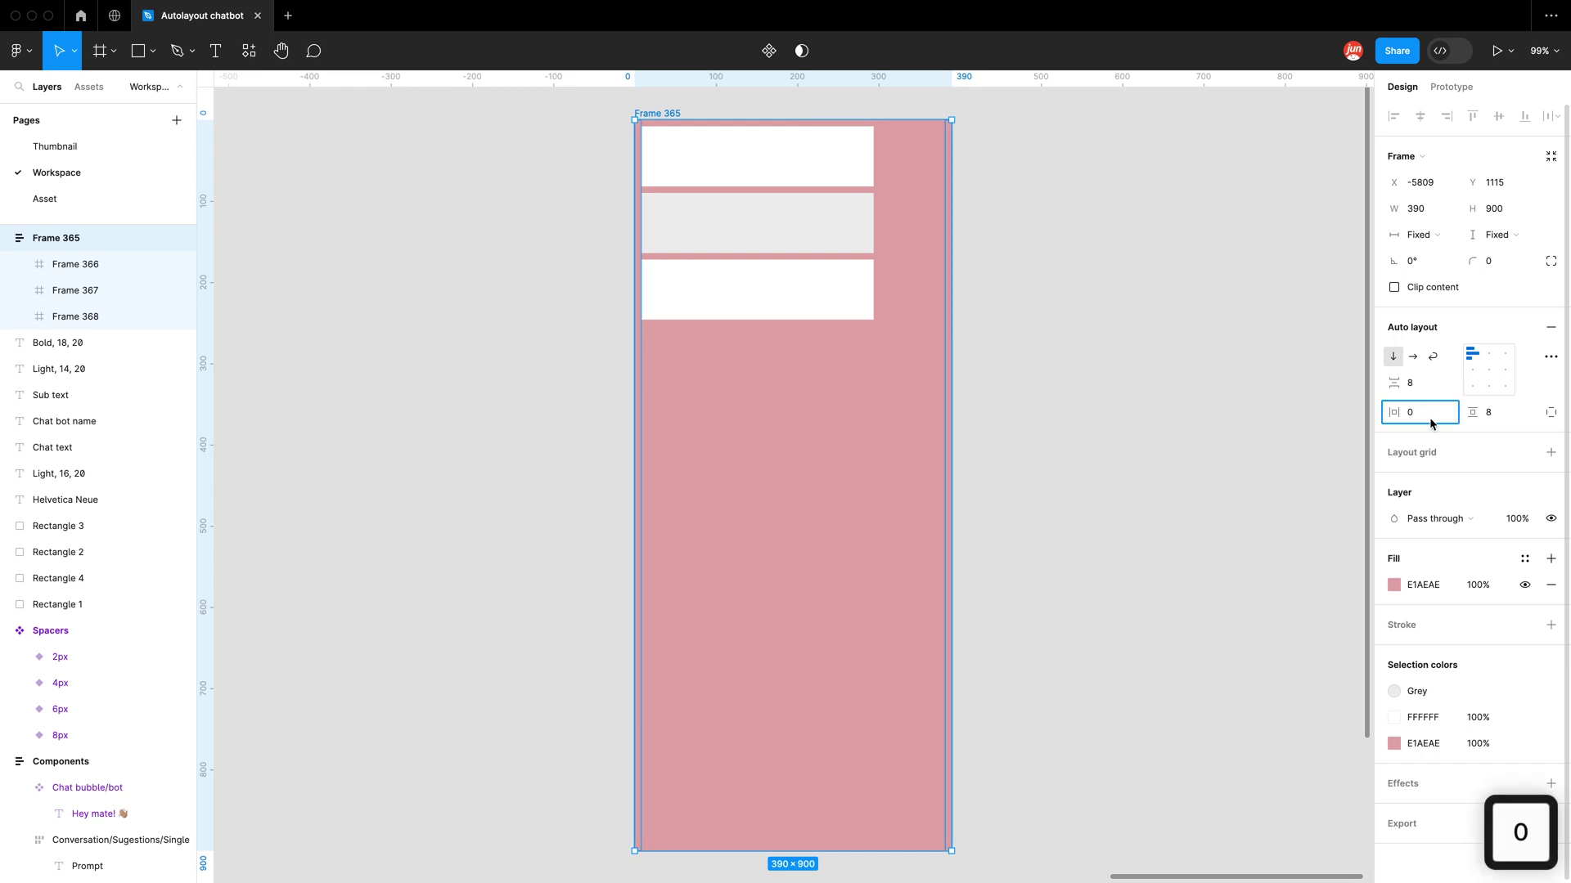
left_click(1493, 417)
type("0")
key("Return")
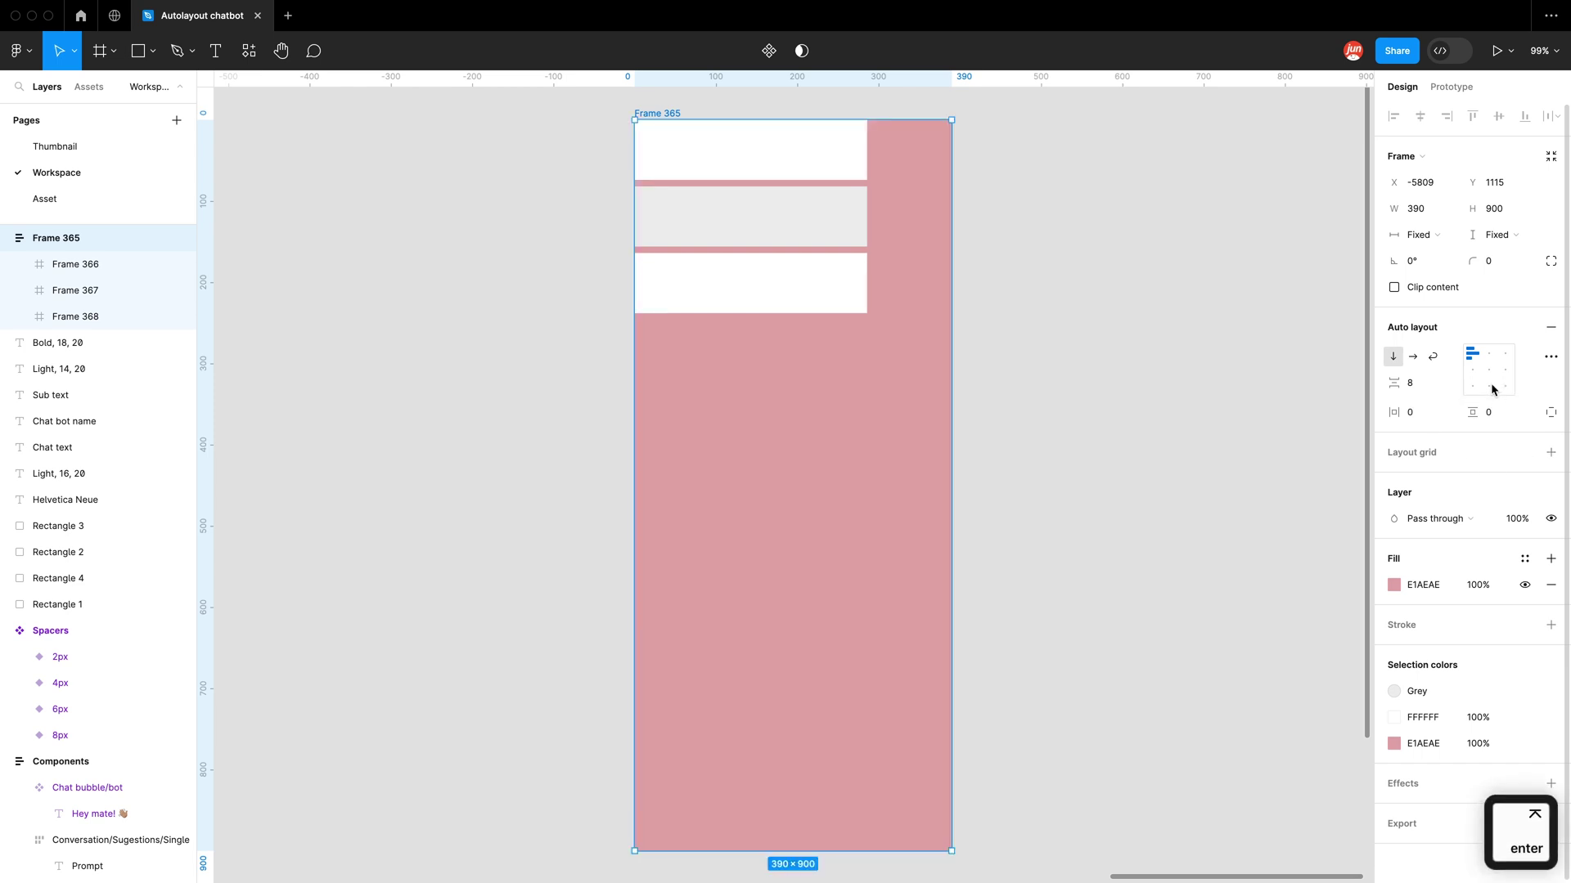
left_click(1423, 388)
type("0")
key("Return")
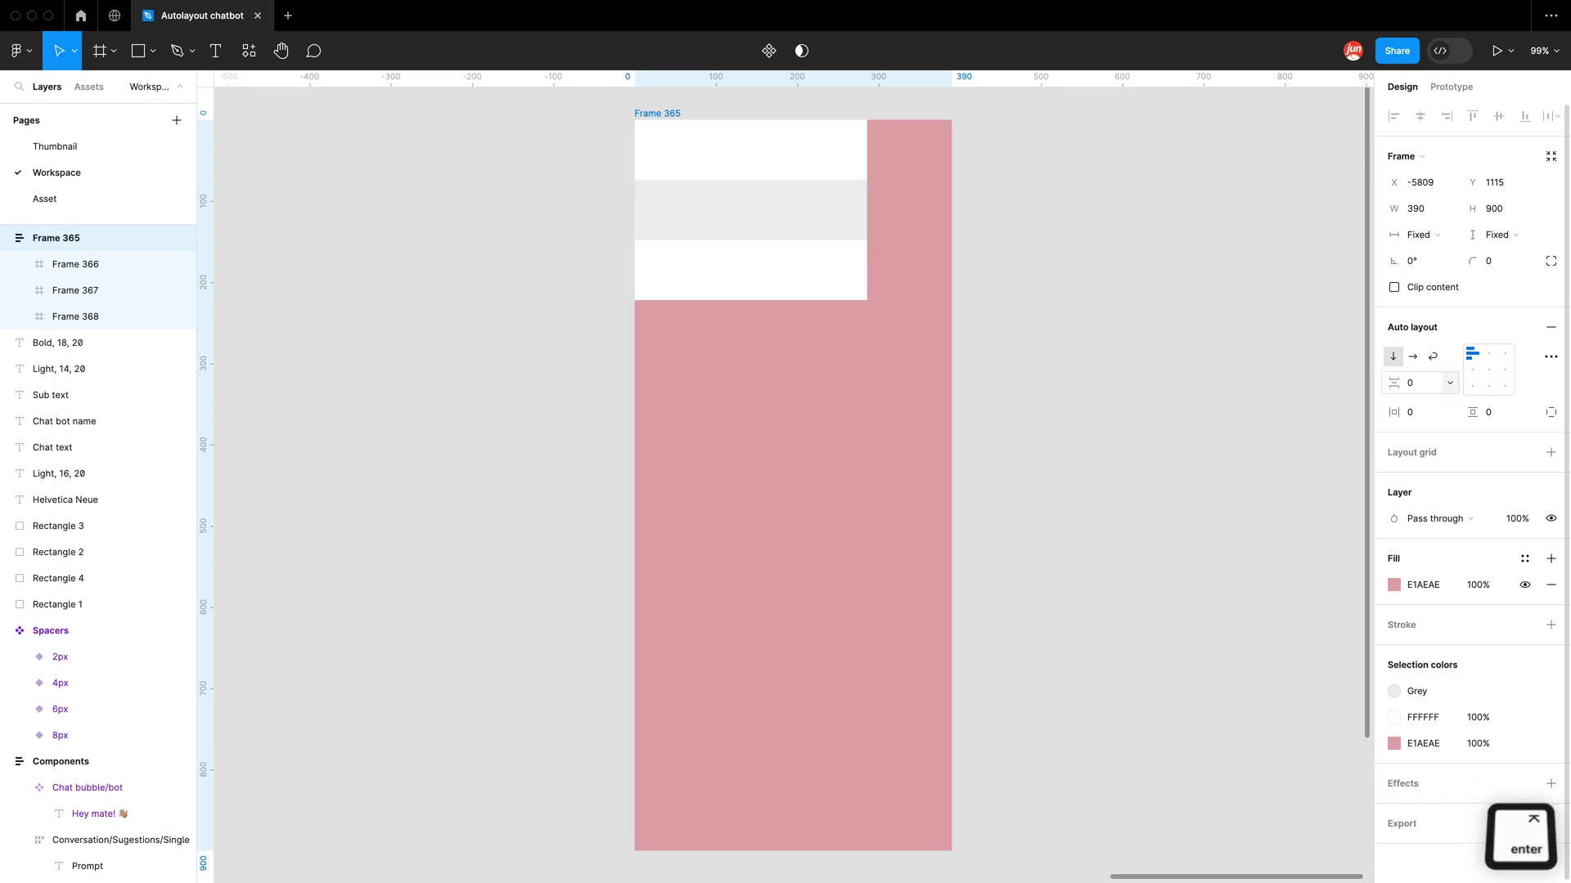
Step: Set the width of the upper and lower white frames to fill the container
left_click(807, 155)
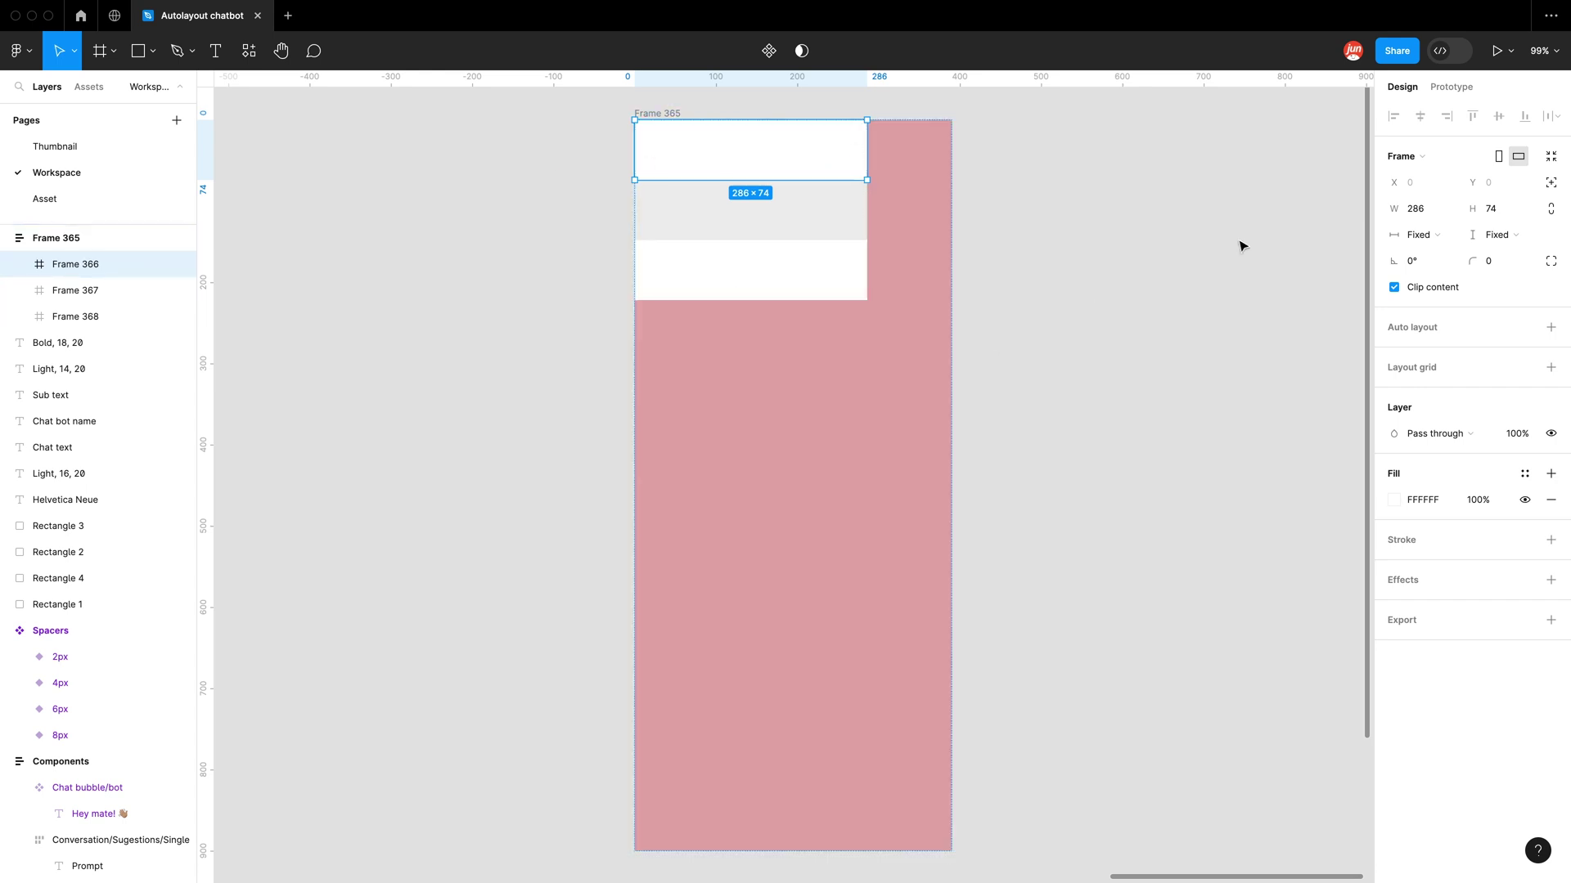
left_click(1433, 239)
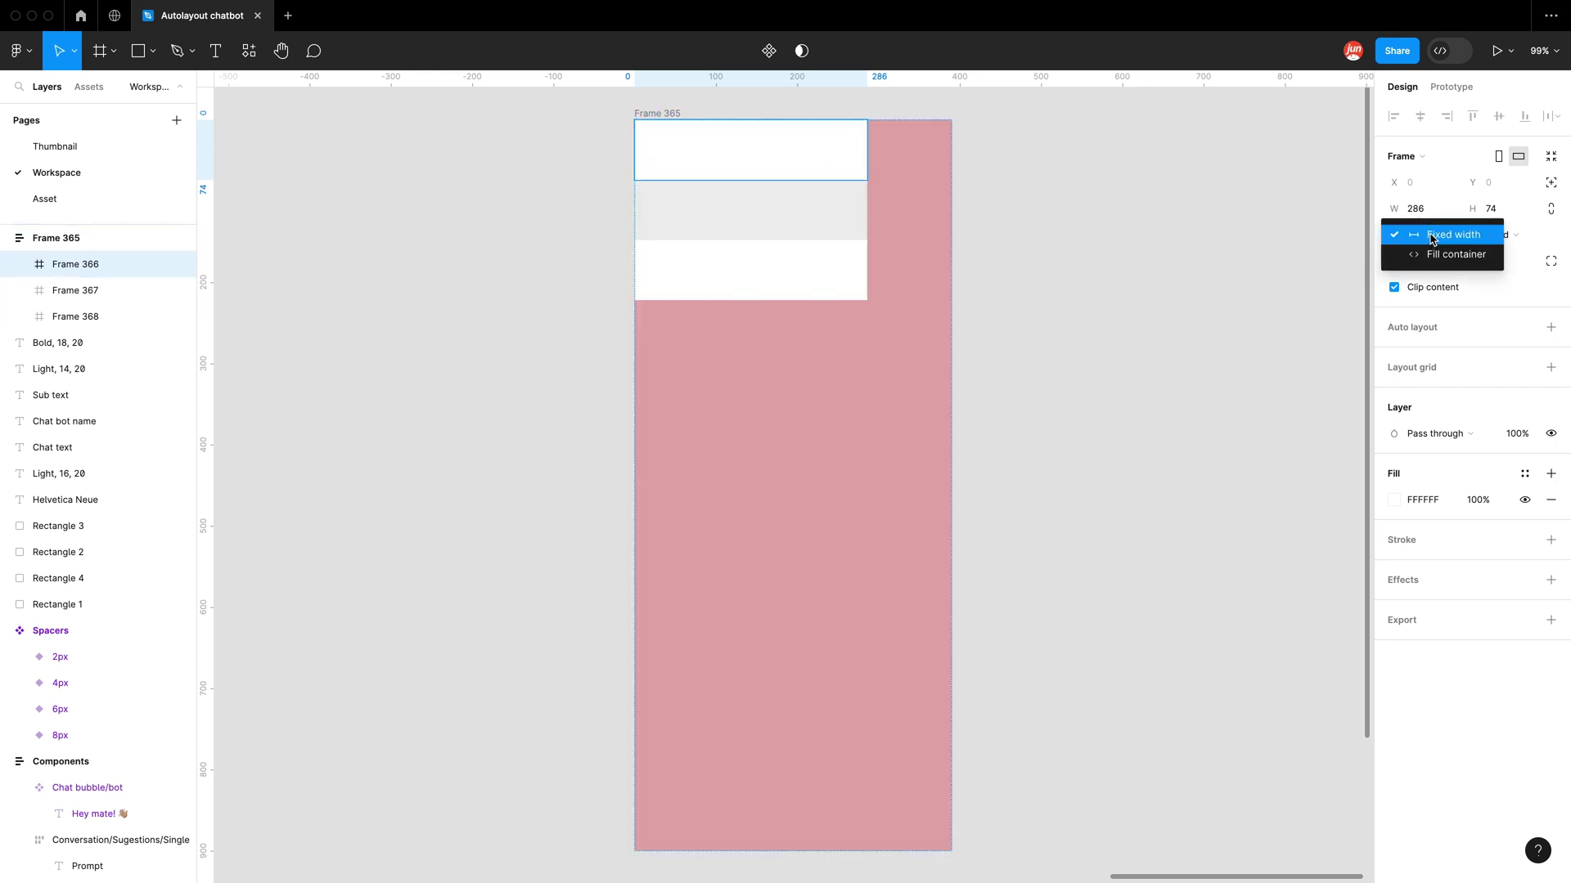
left_click(1474, 260)
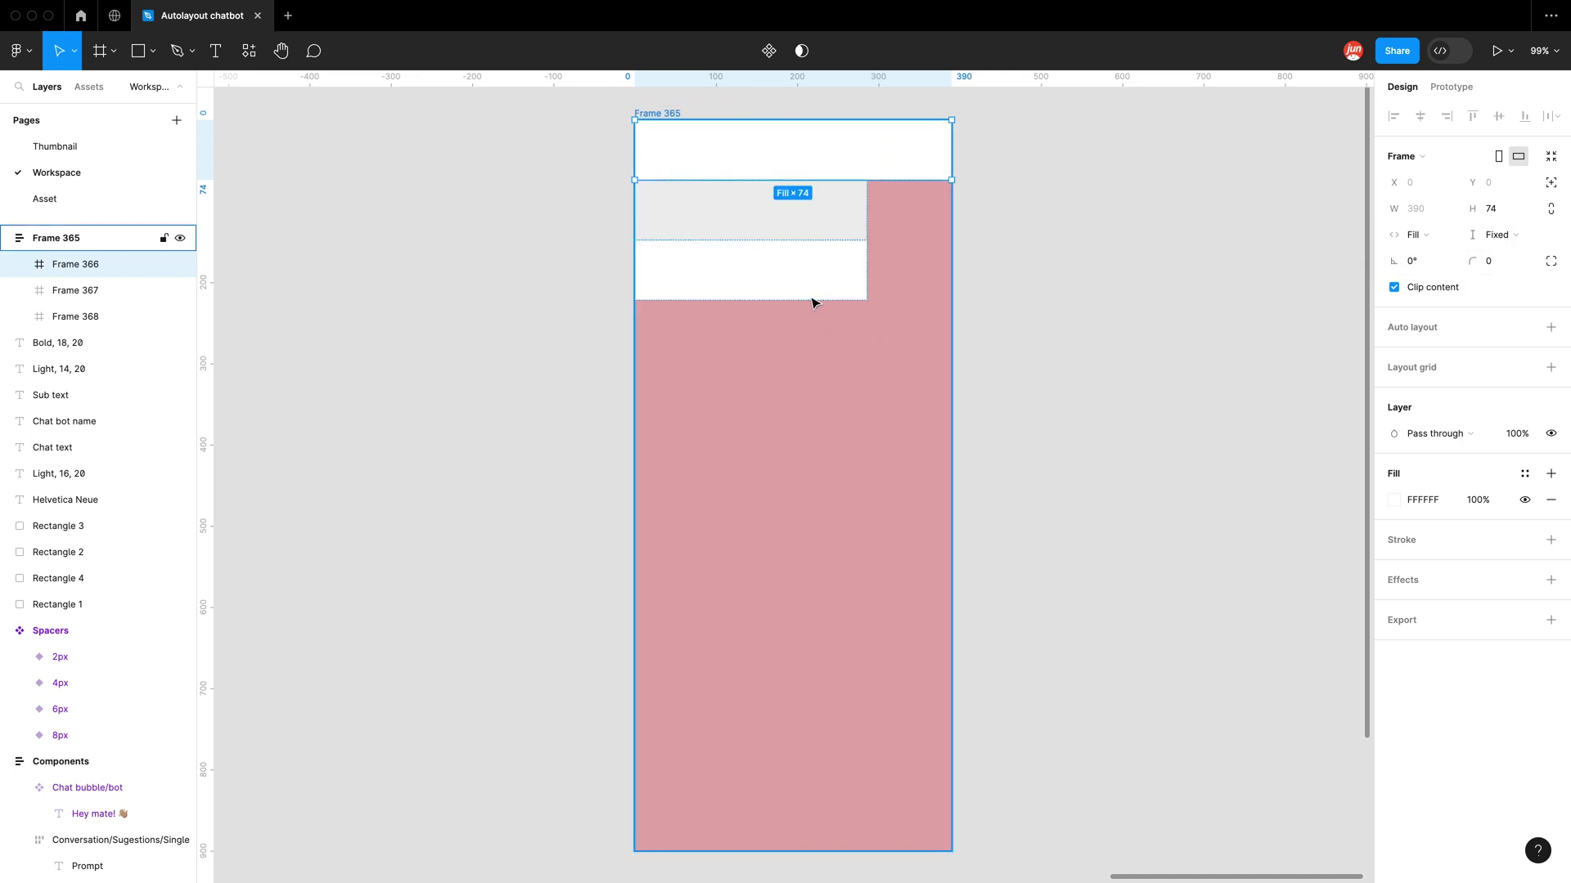
left_click(818, 296)
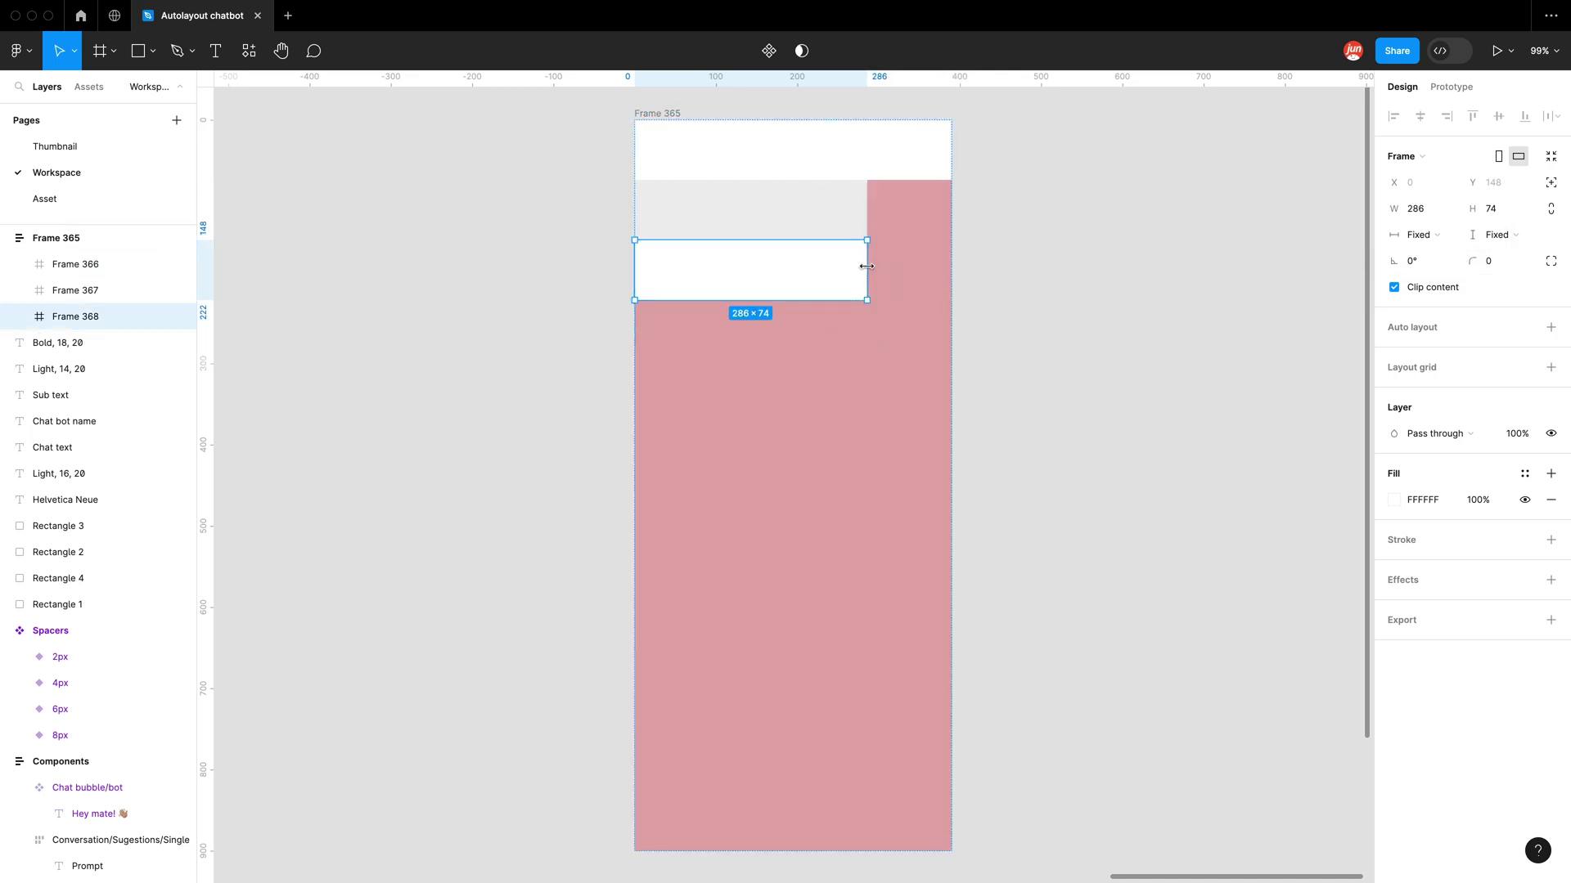
left_click(1430, 237)
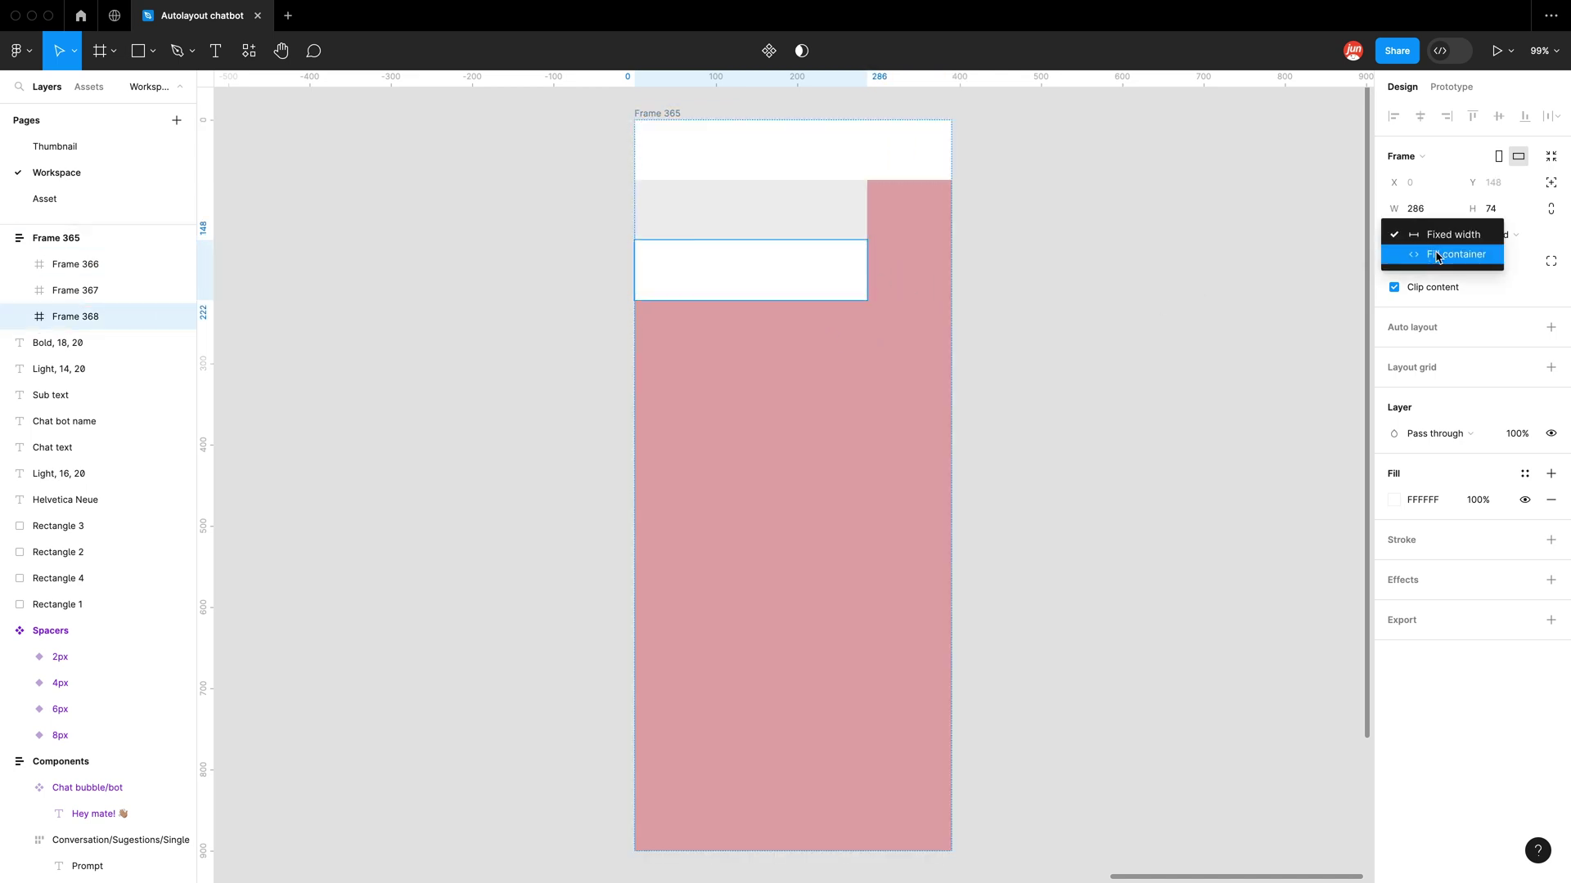
left_click(1453, 254)
Step: Set both the height and width of the grey middle frame to fill the container
left_click(822, 226)
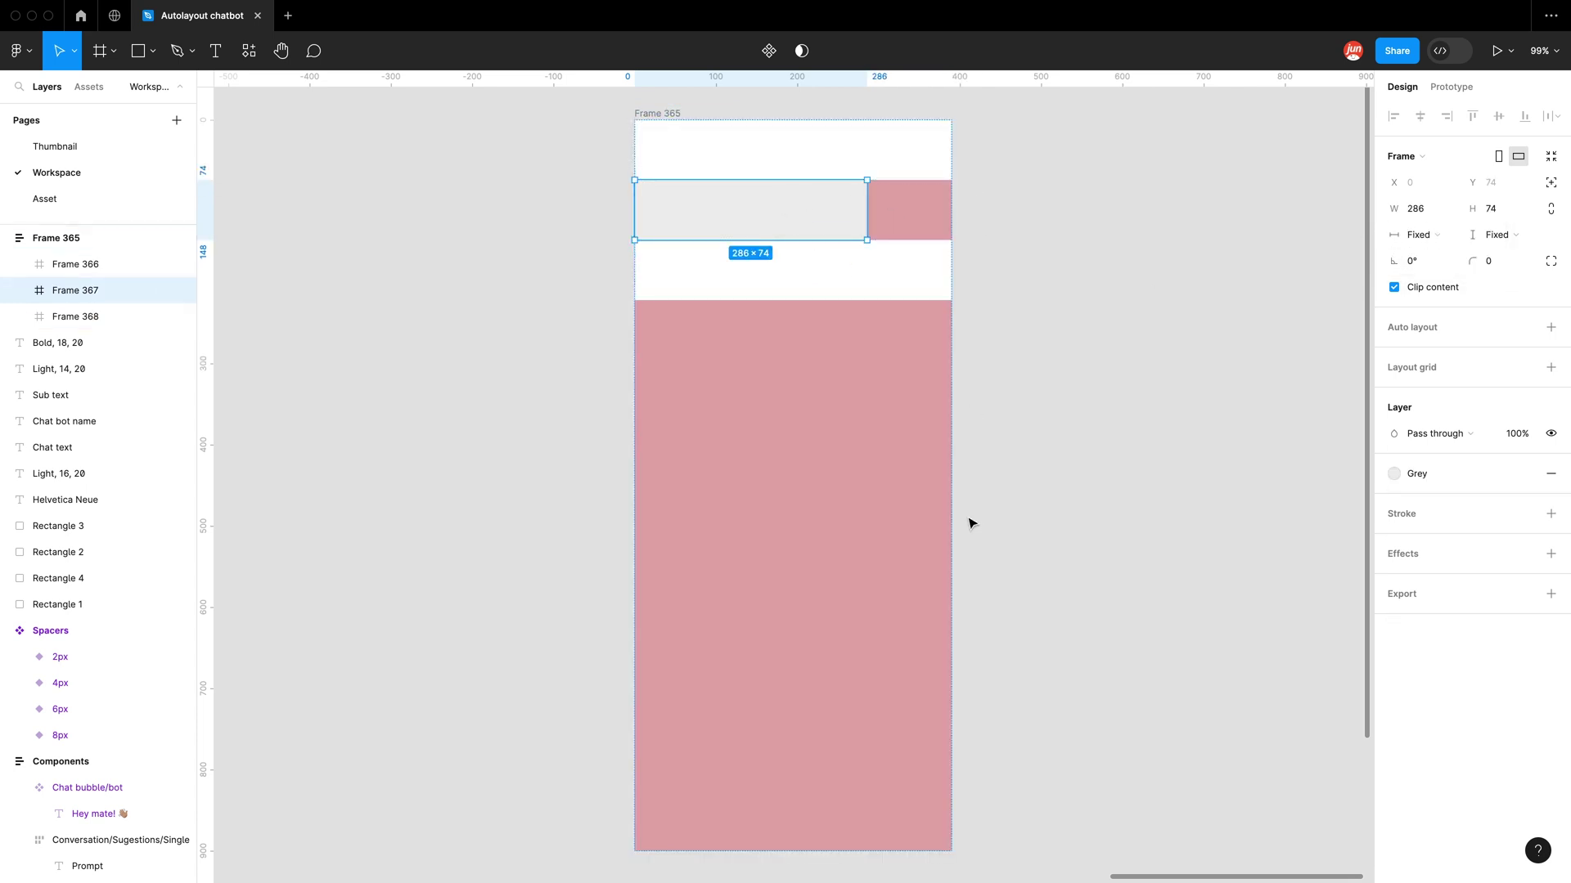
left_click(1497, 235)
left_click(1489, 255)
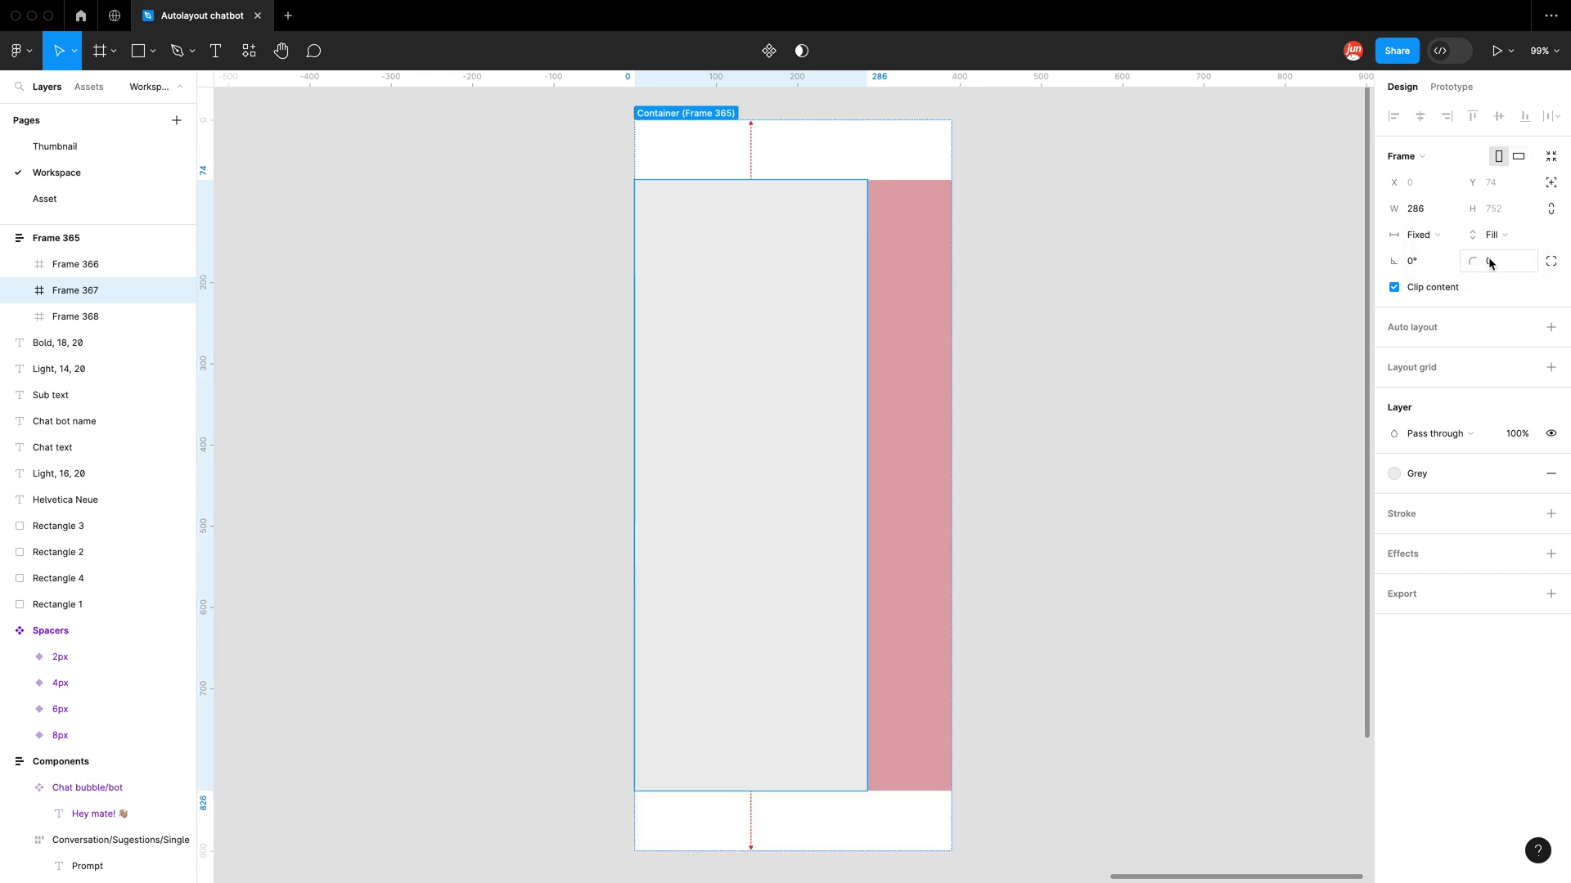
left_click(1437, 235)
left_click(1443, 255)
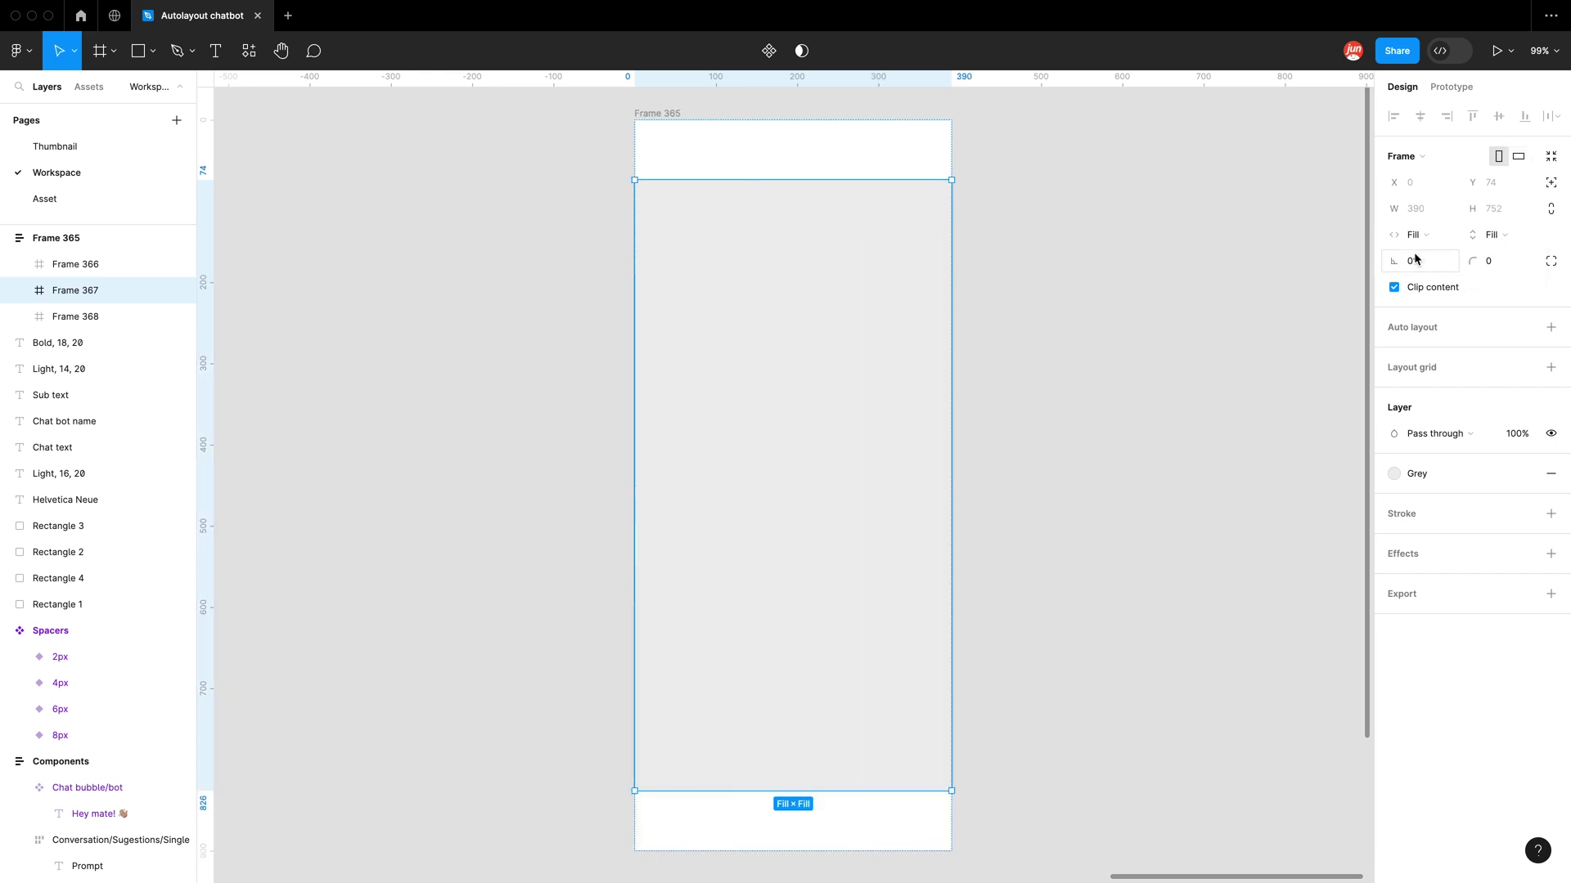
left_click(1055, 308)
Step: Remove the pink fill from the tall outer frame and deselect it
left_click(669, 114)
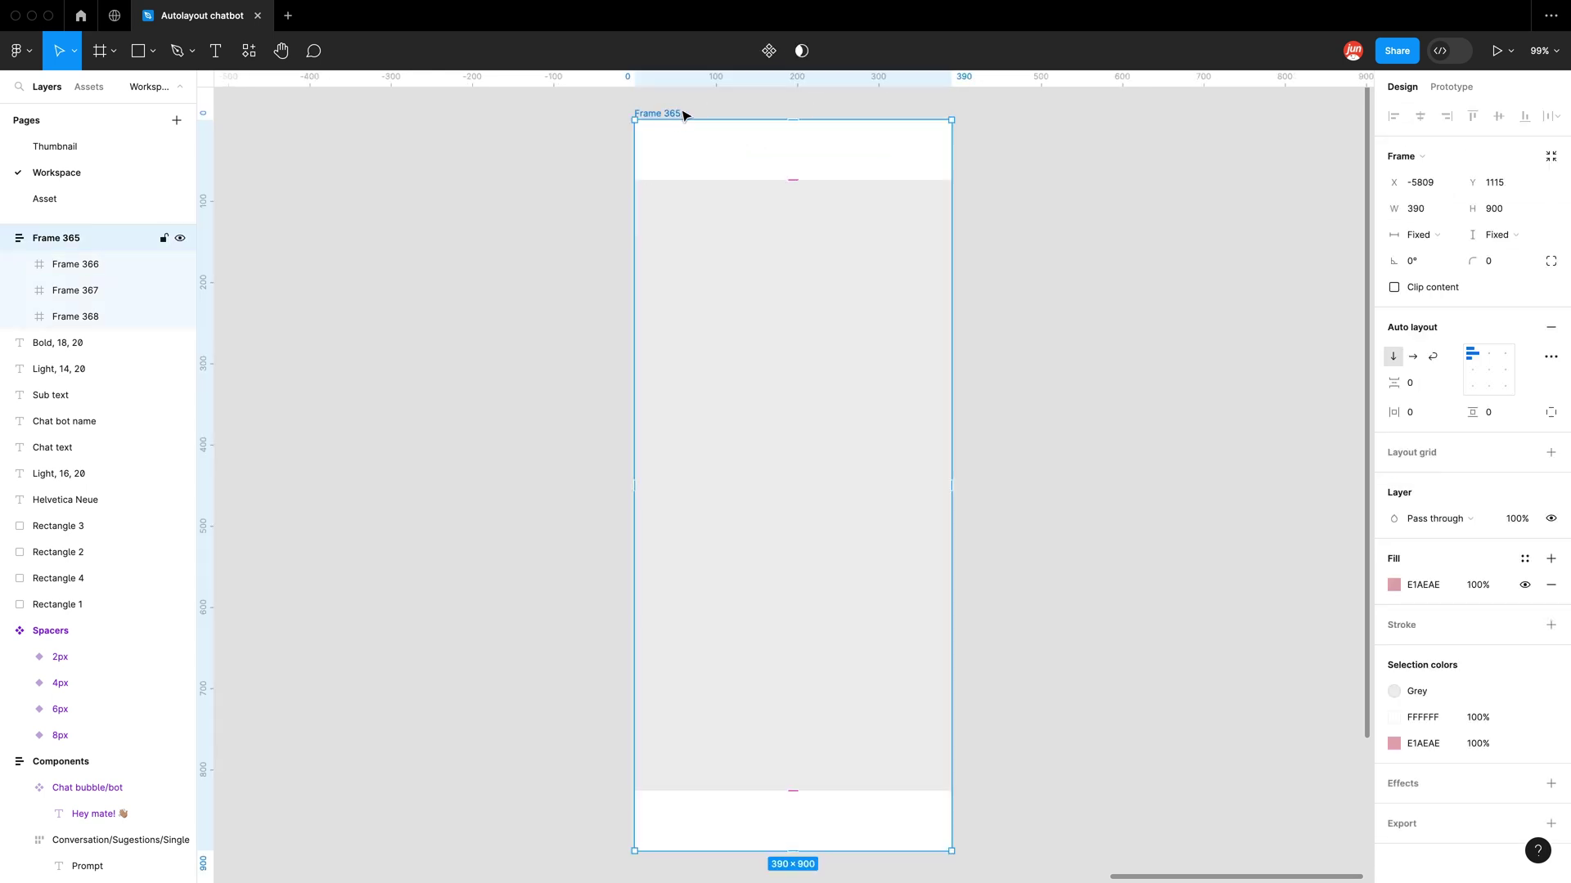
left_click(1552, 590)
left_click(1146, 521)
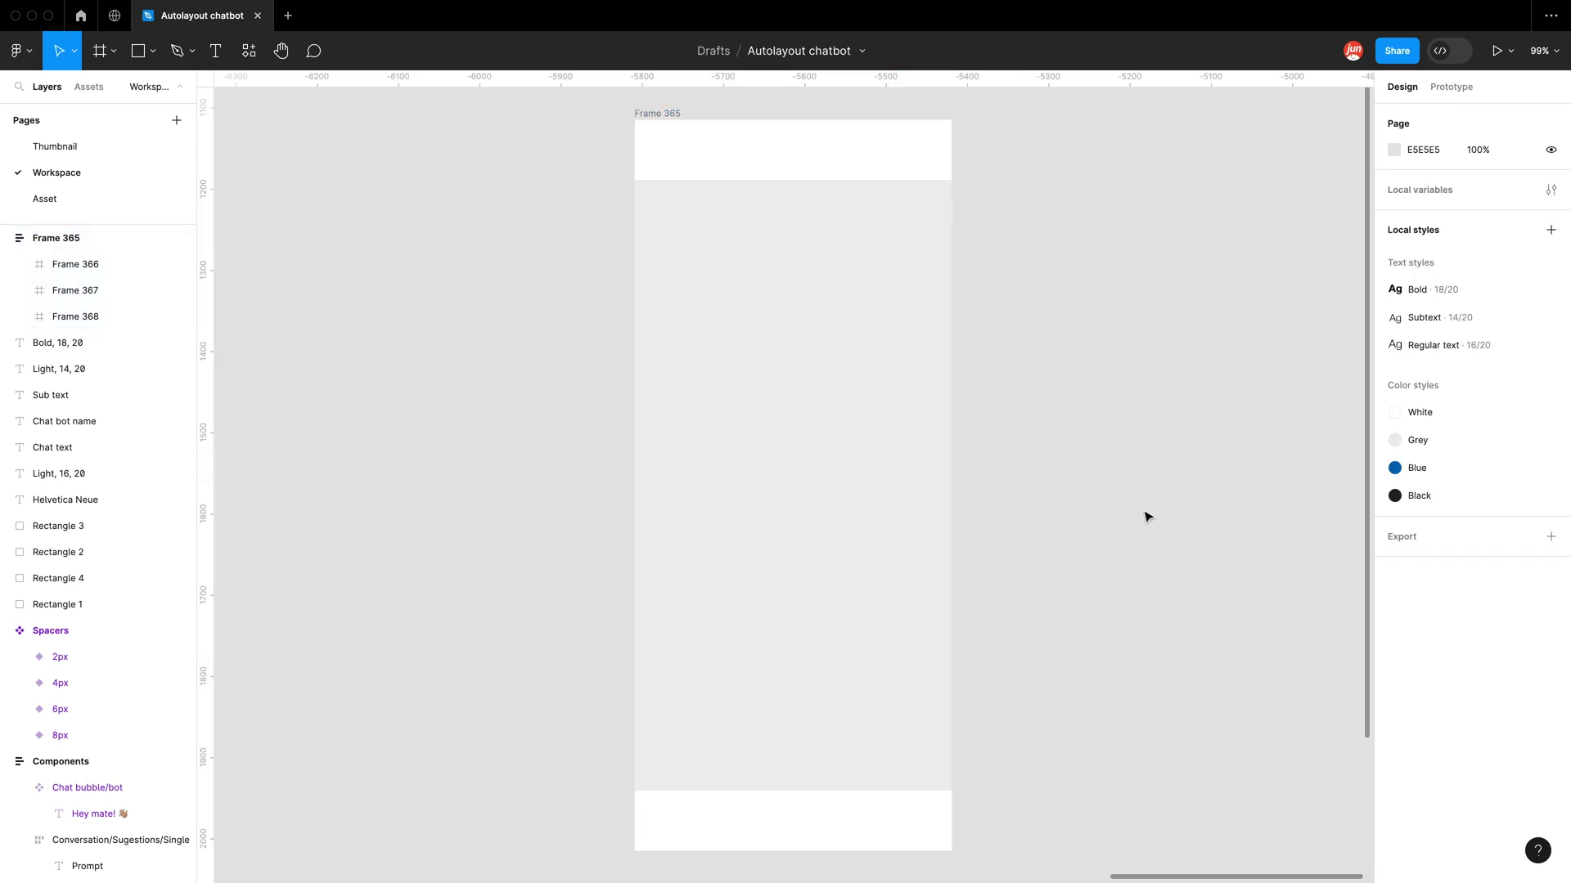
Step: Give the tall outer frame a corner radius of 16
scroll(1146, 517, "right", 3)
left_click(561, 111)
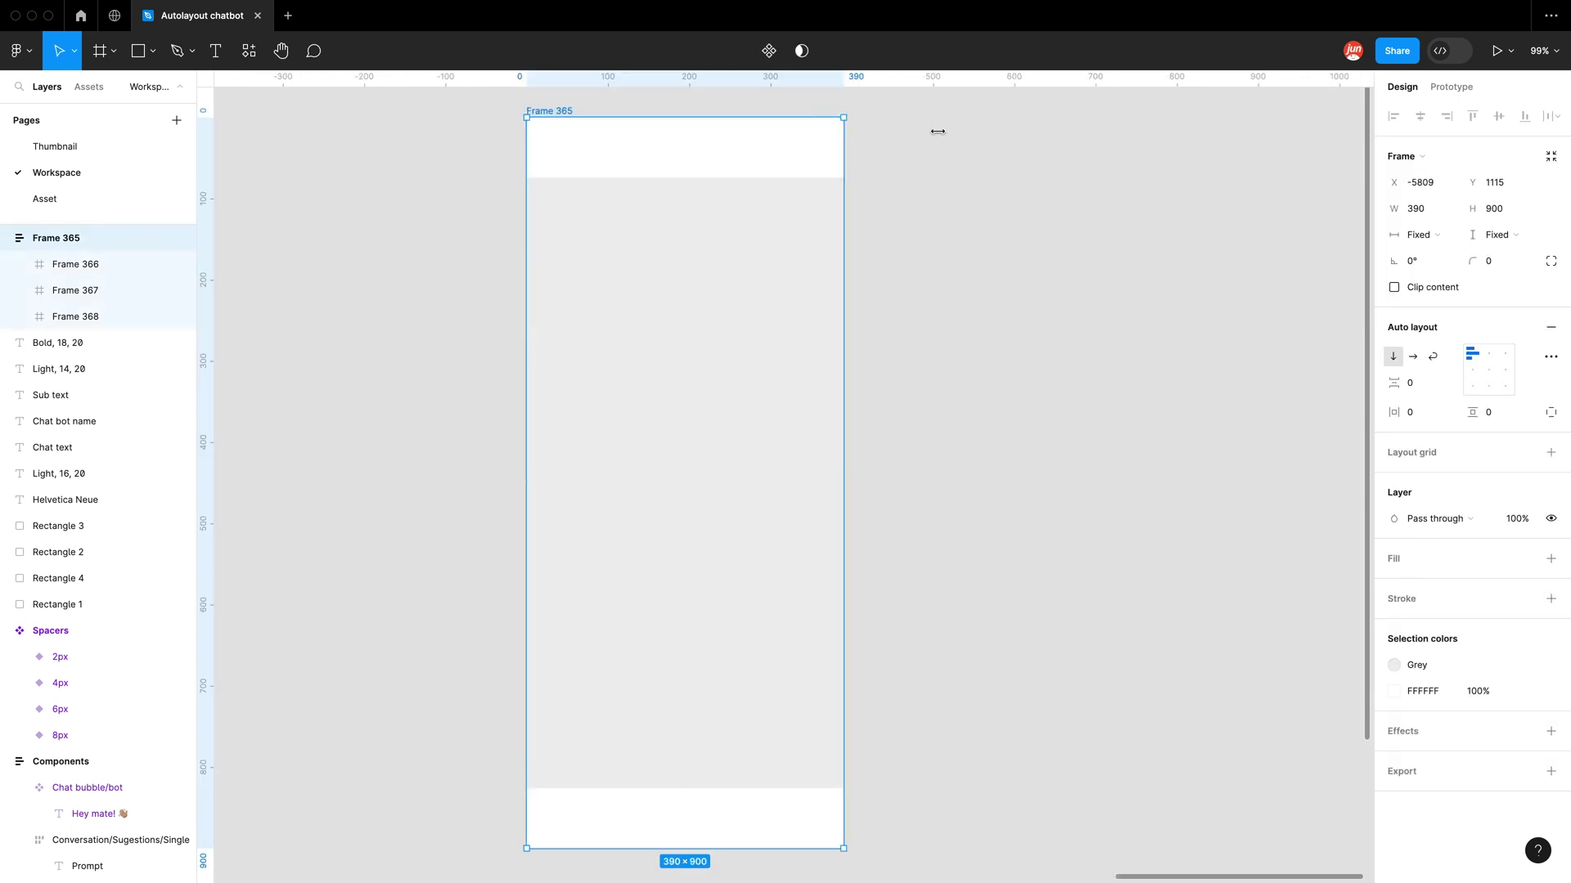
left_click(1503, 261)
type("16")
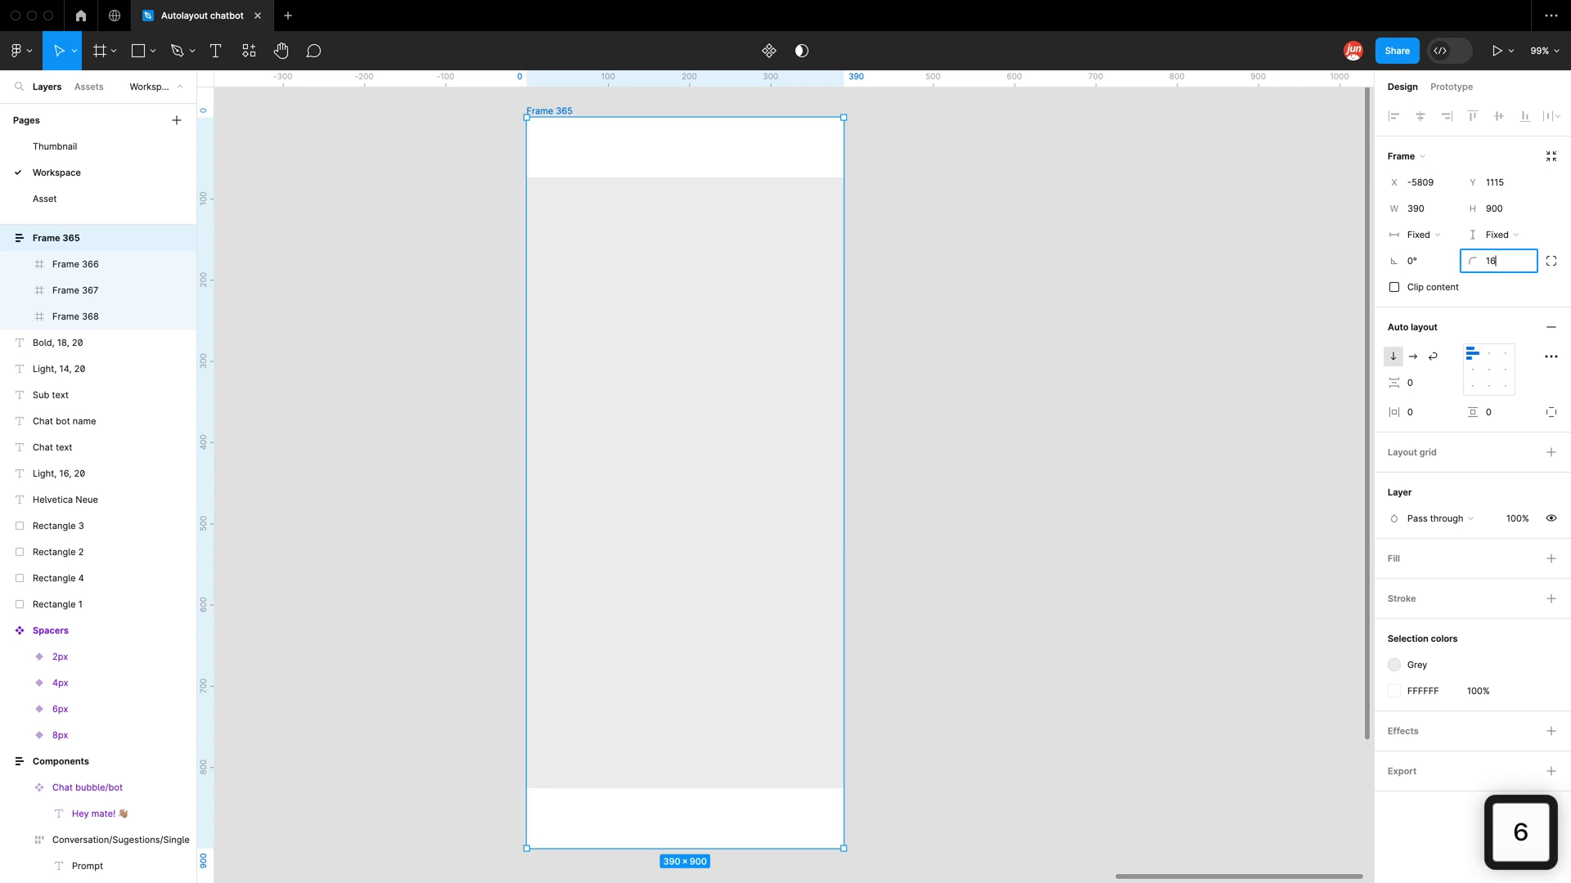
left_click(1002, 305)
Step: Turn on content clipping for the tall outer frame so the sections follow its rounded corners
scroll(870, 144, "up", 10)
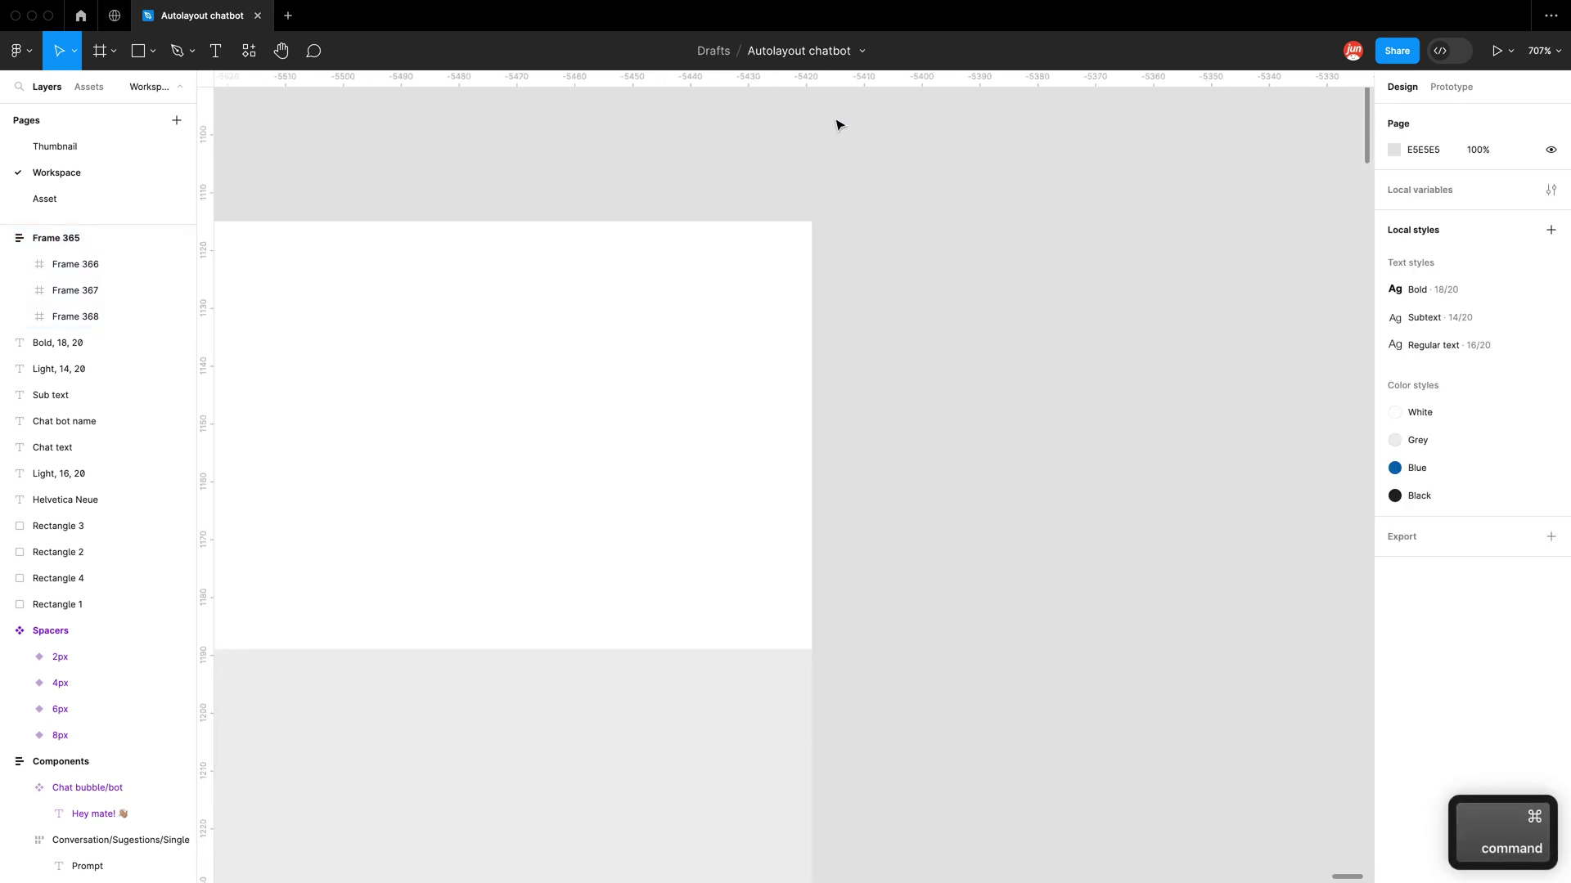
scroll(751, 155, "down", 5)
scroll(1010, 196, "left", 5)
left_click(659, 292)
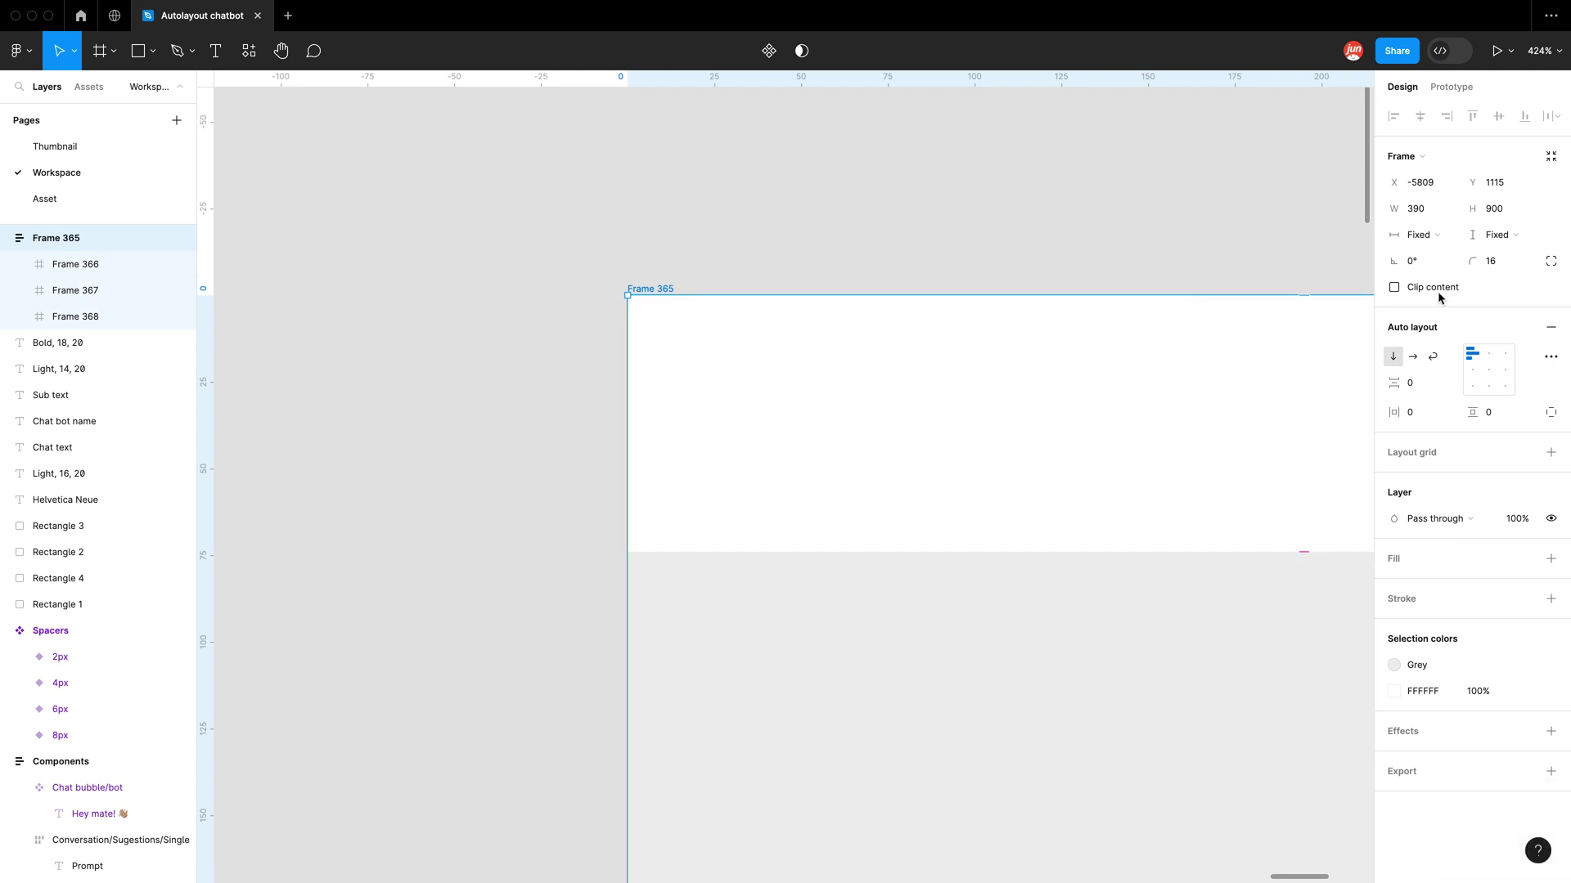
left_click(1439, 292)
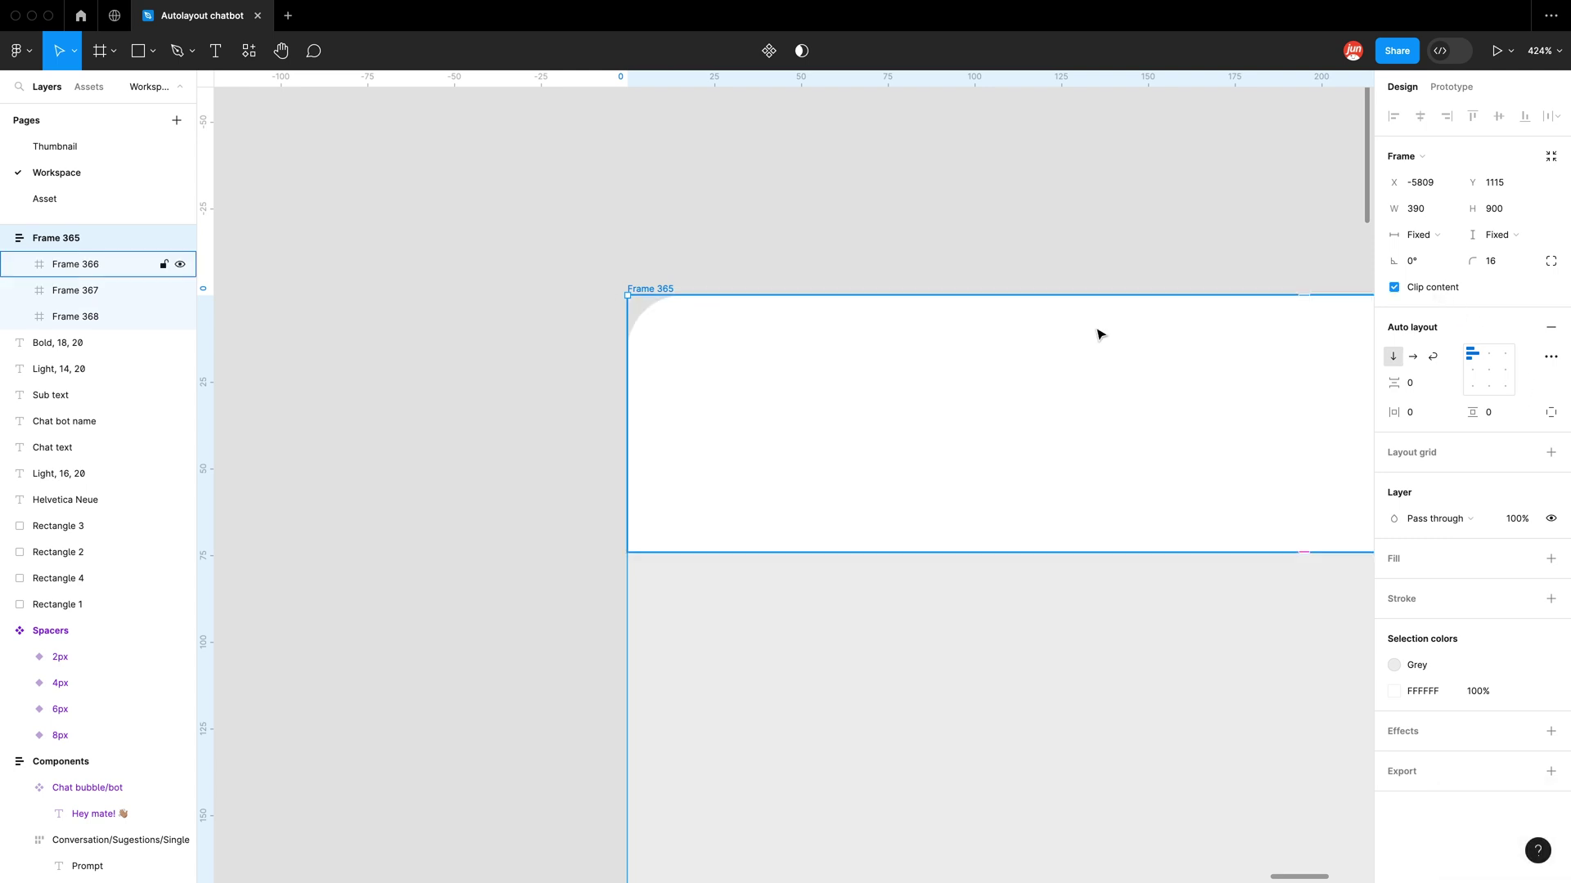
scroll(572, 249, "down", 8)
scroll(540, 270, "down", 3)
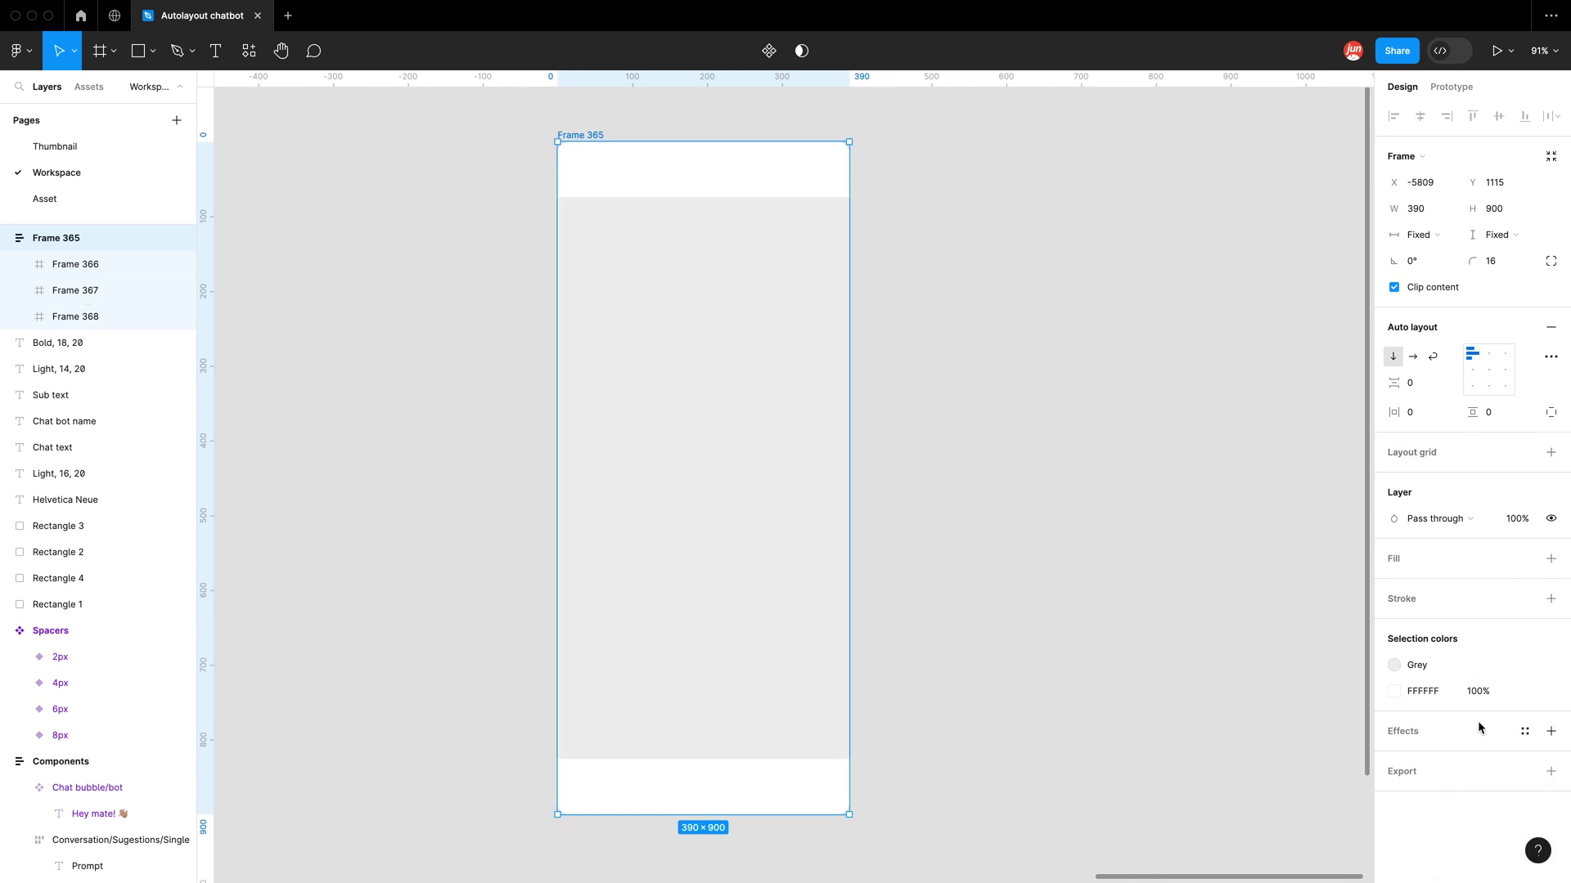
Step: Add a drop shadow to the tall outer frame with a Y offset of 0
left_click(1550, 731)
left_click(1393, 759)
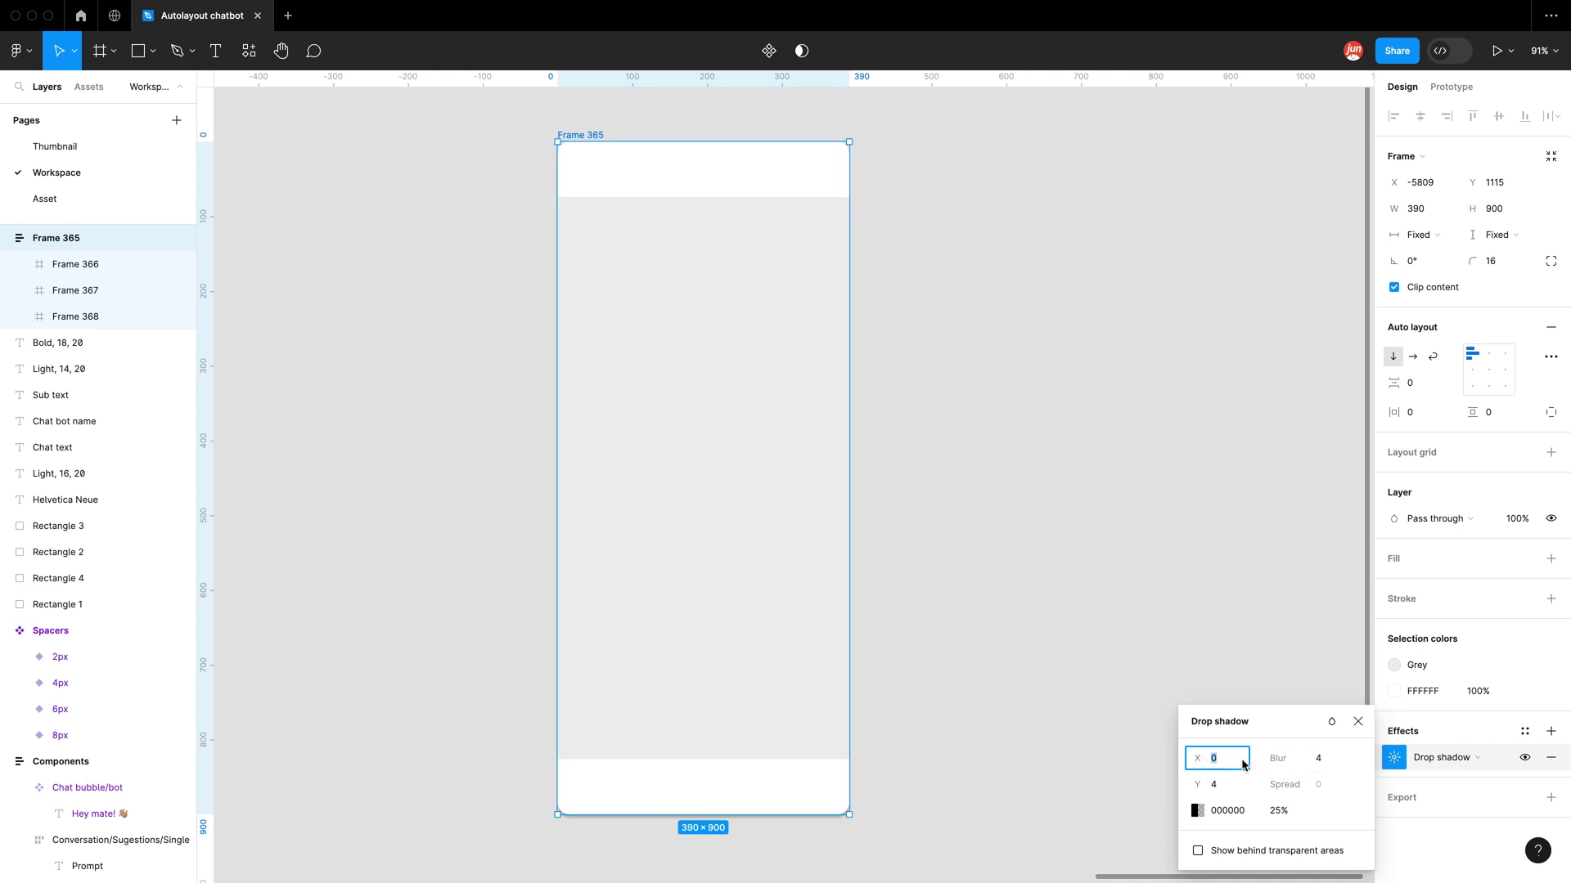
left_click(1227, 791)
type("0")
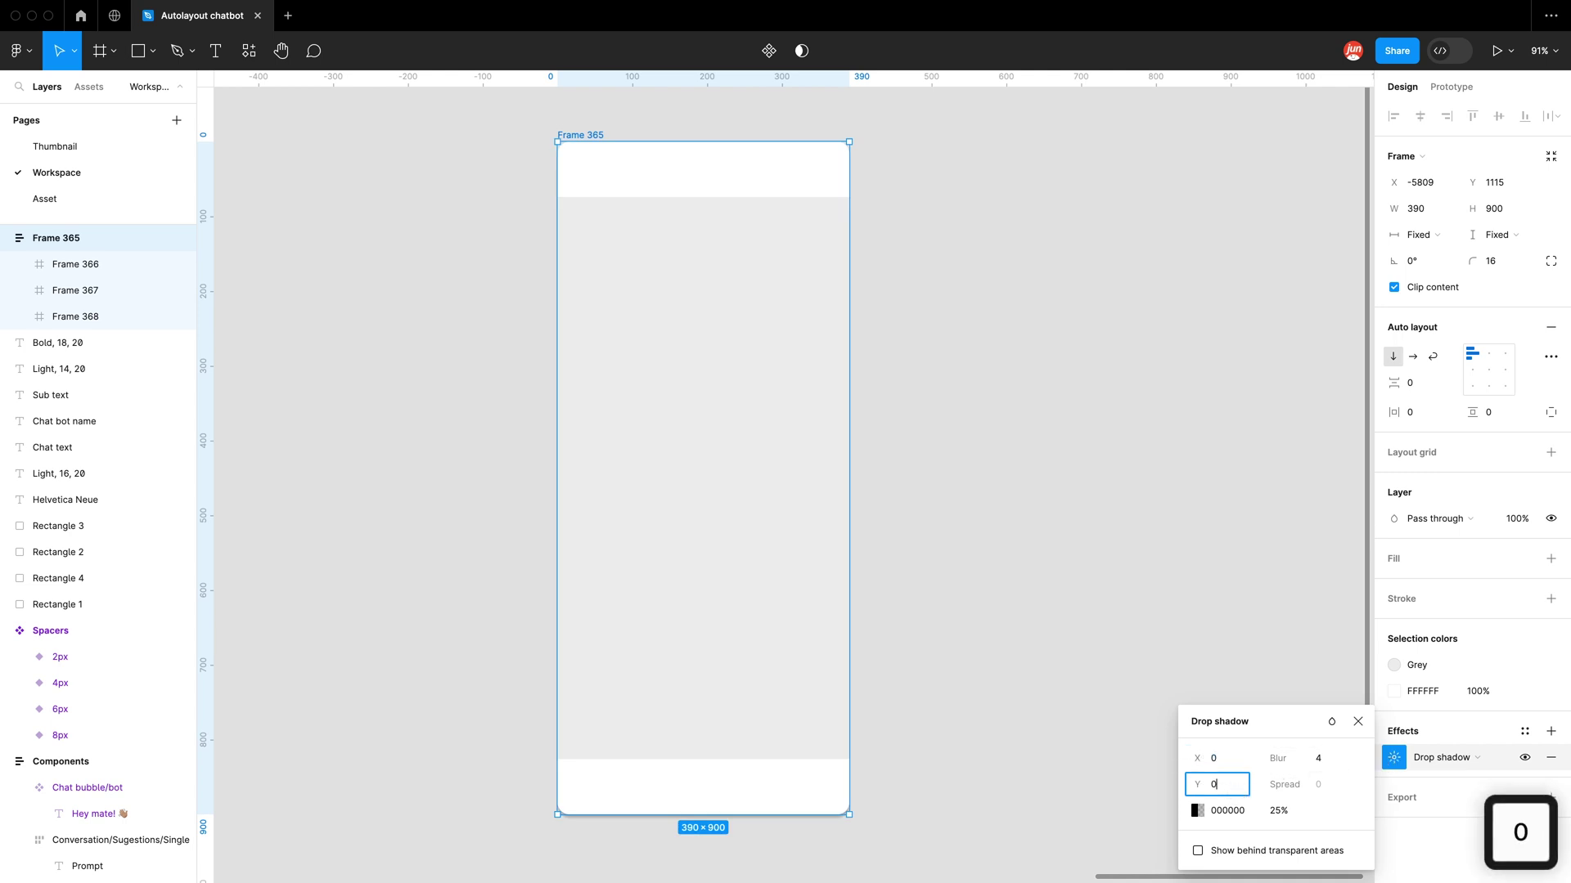
left_click(1032, 657)
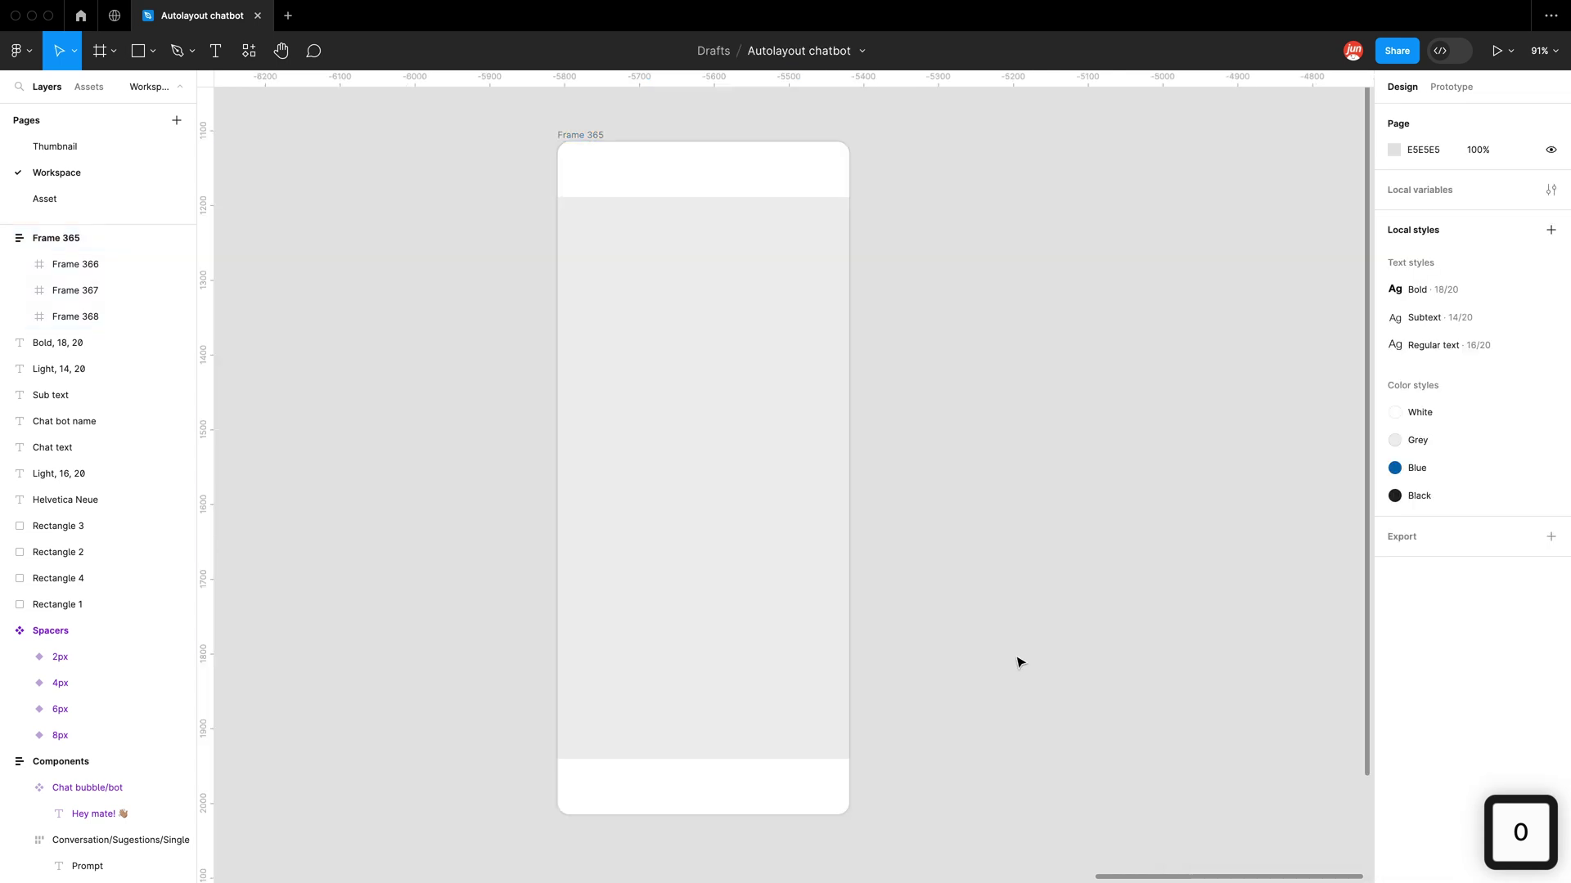
Step: Set the tall frame's drop shadow to a blur of 8 and an opacity of 10%
left_click(572, 136)
left_click(1394, 758)
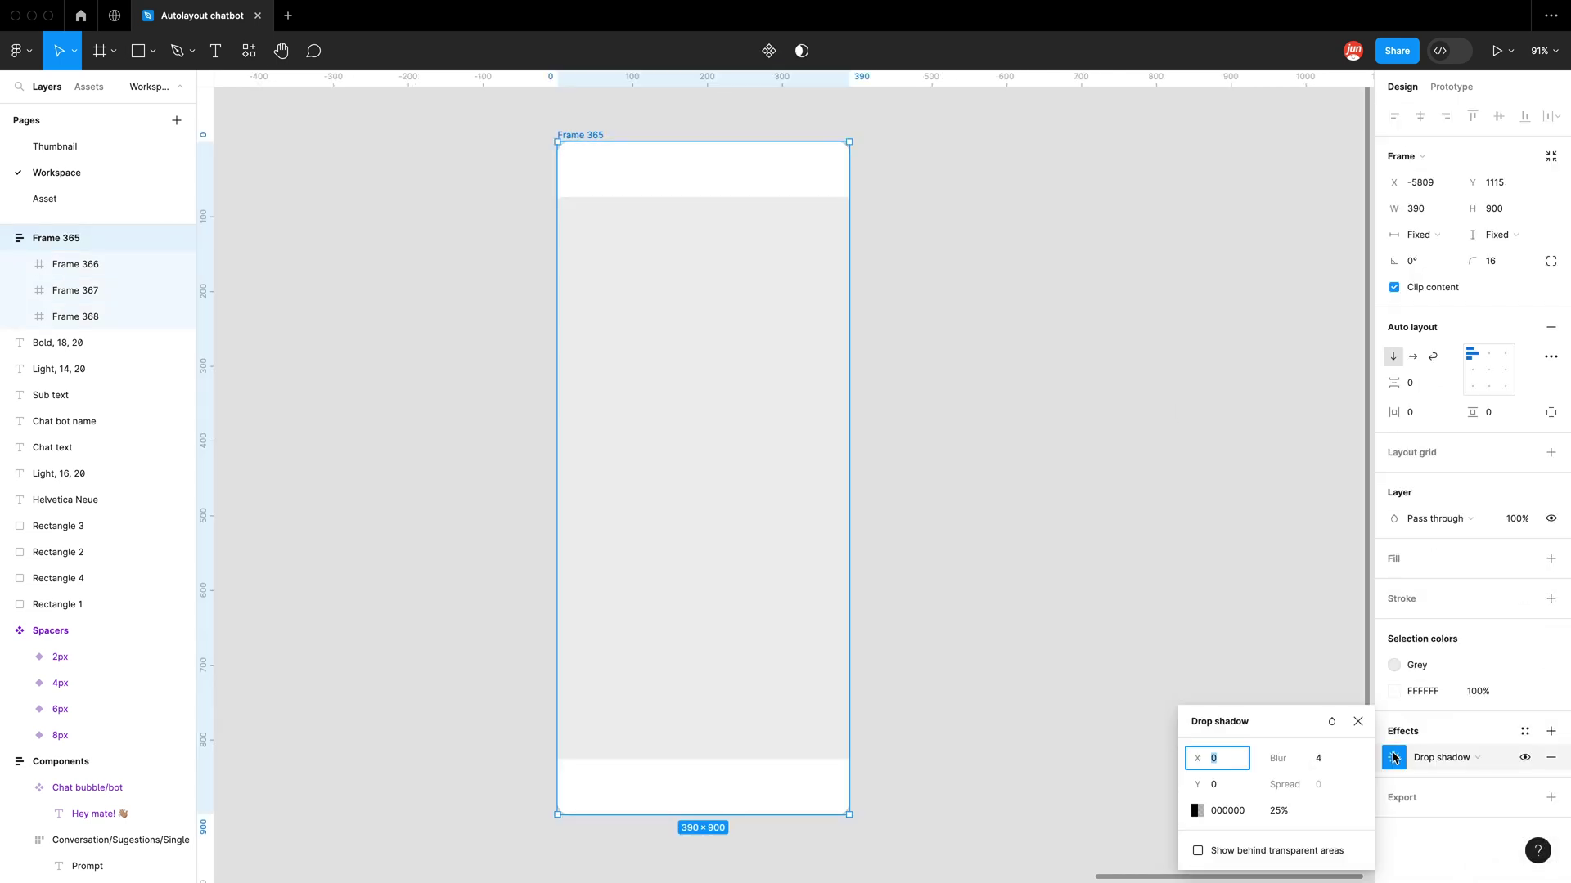
left_click(1325, 761)
type("8")
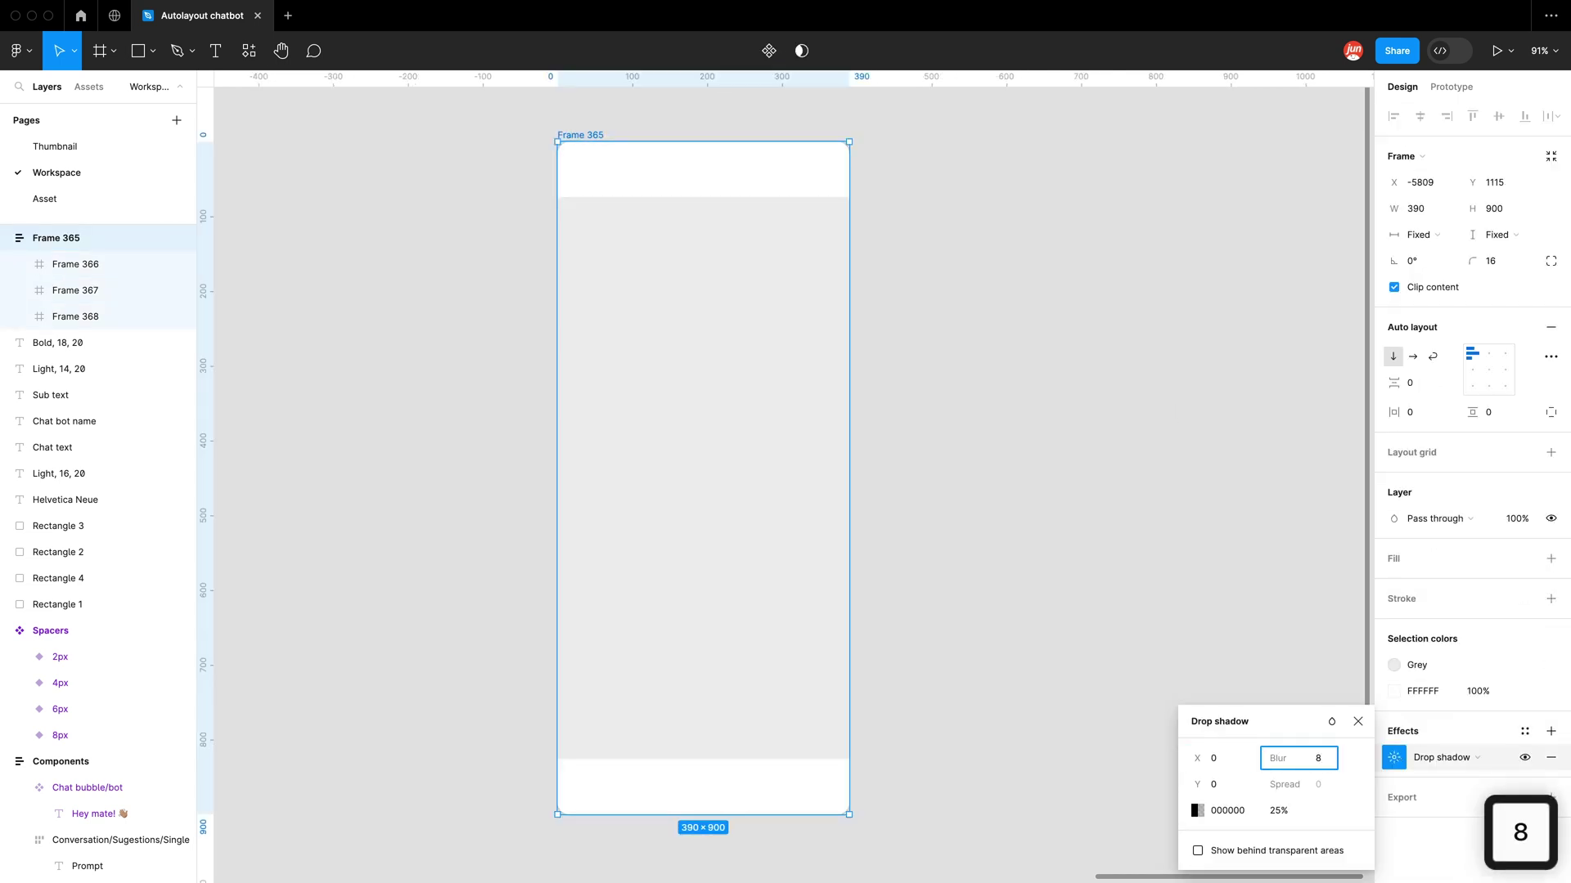
left_click(1288, 810)
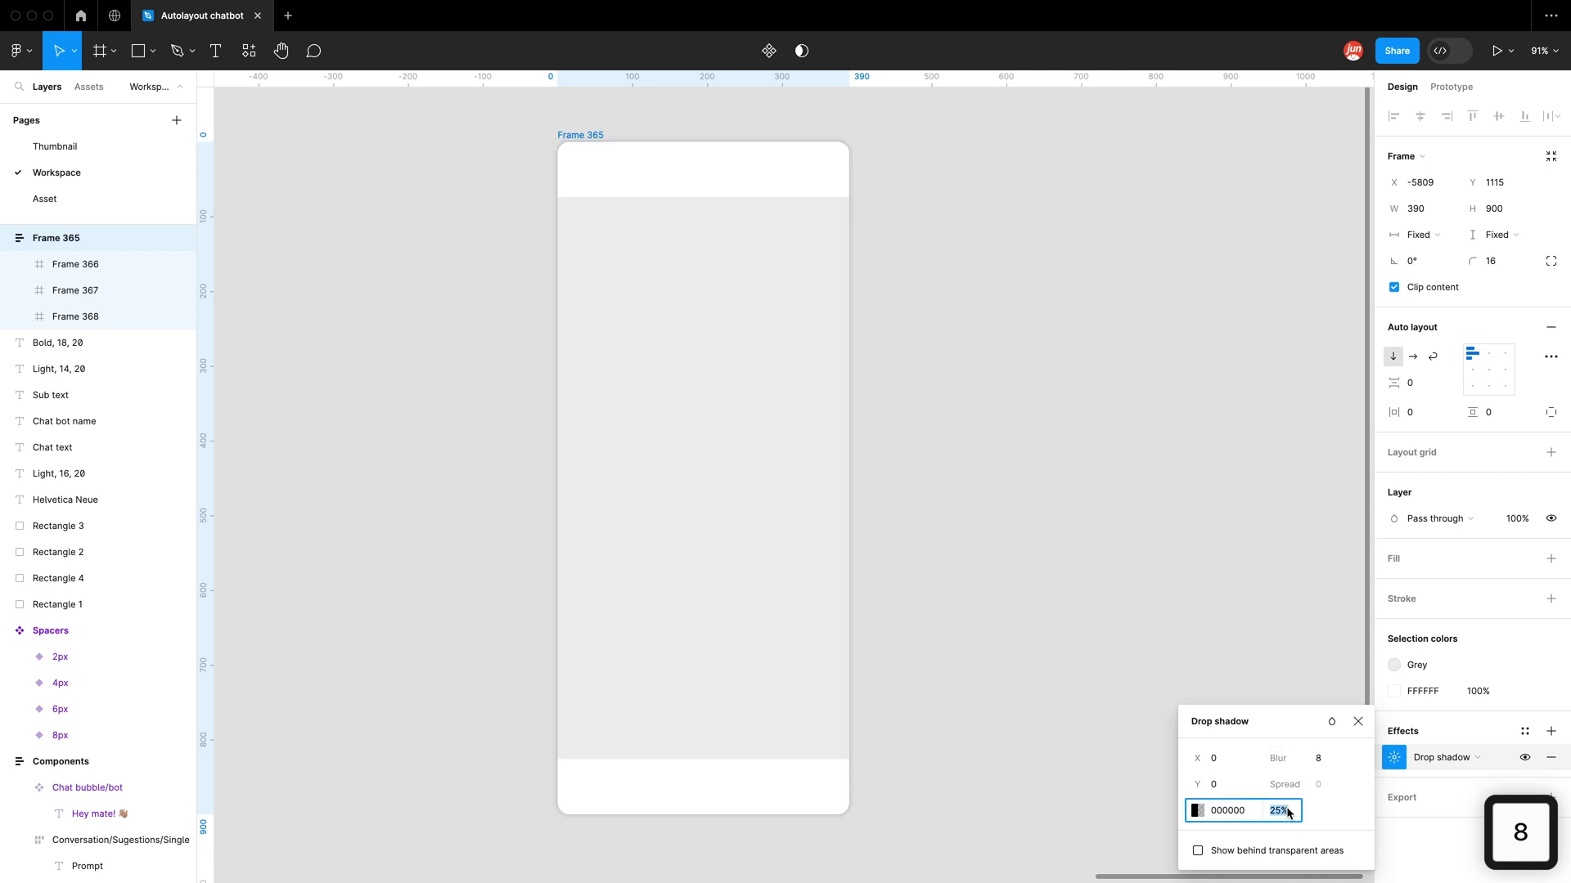
type("10")
key("Return")
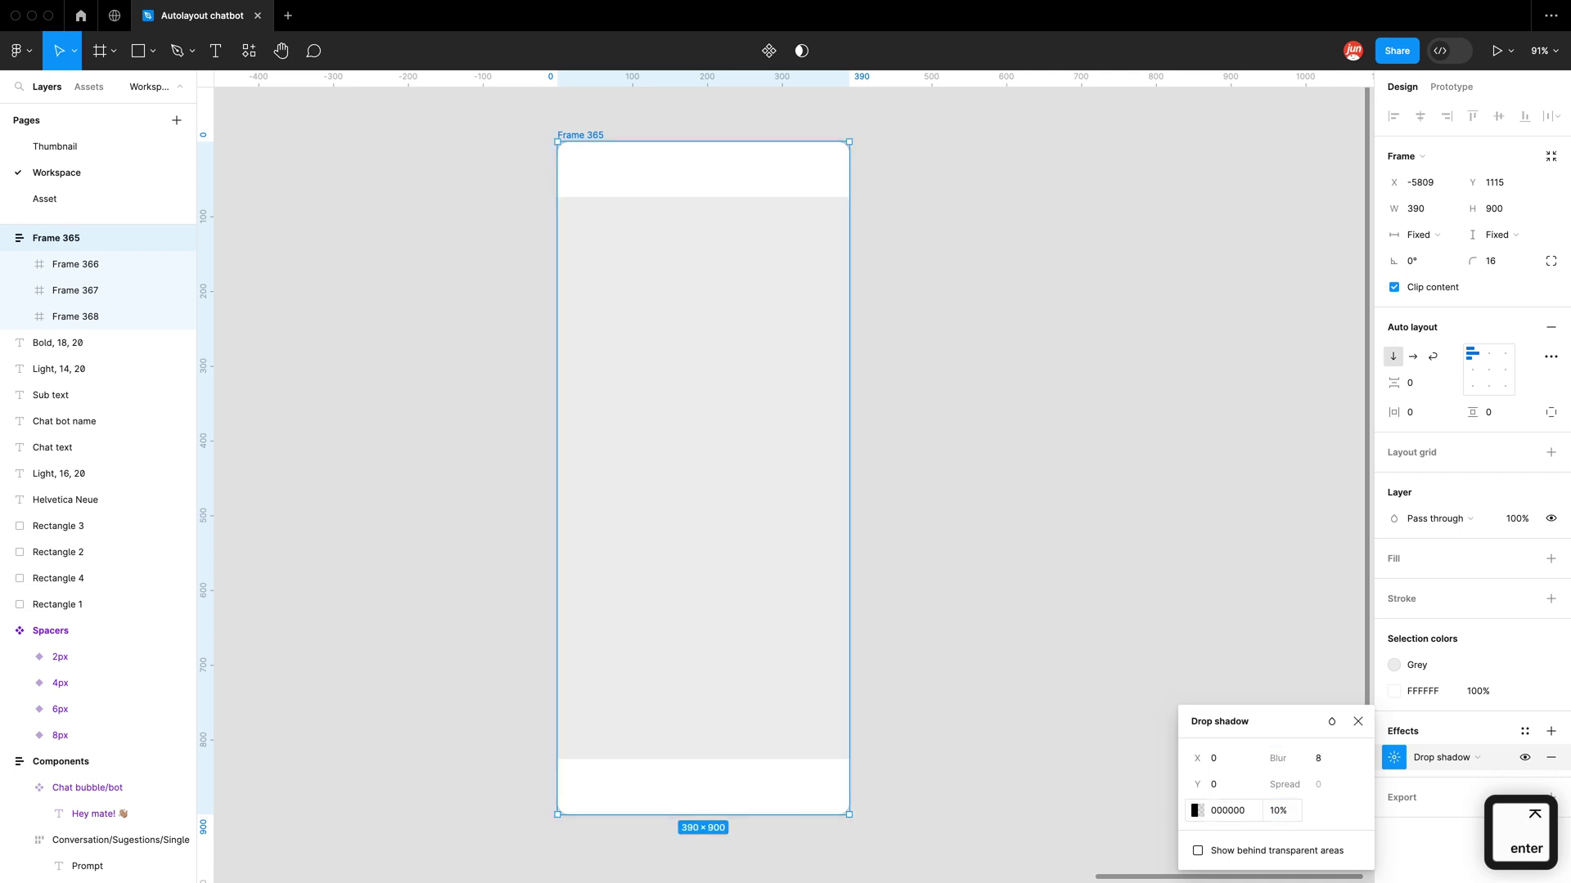
left_click(1195, 611)
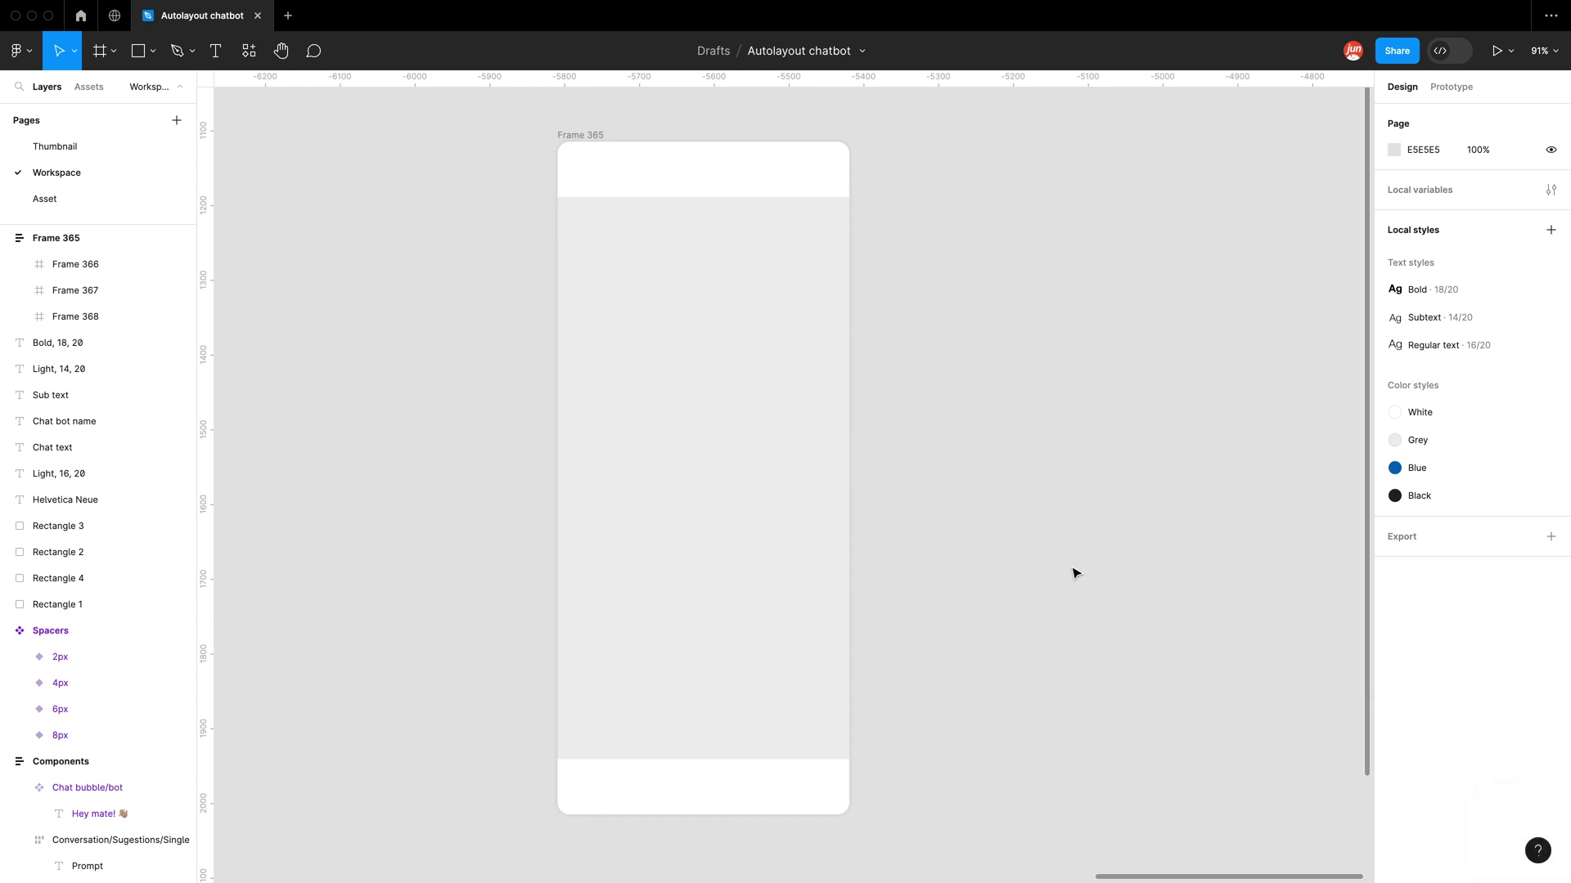
Step: Add a "Chatbot" text layer just above the tall frame and detach its Bold text style
scroll(1075, 573, "up", 5)
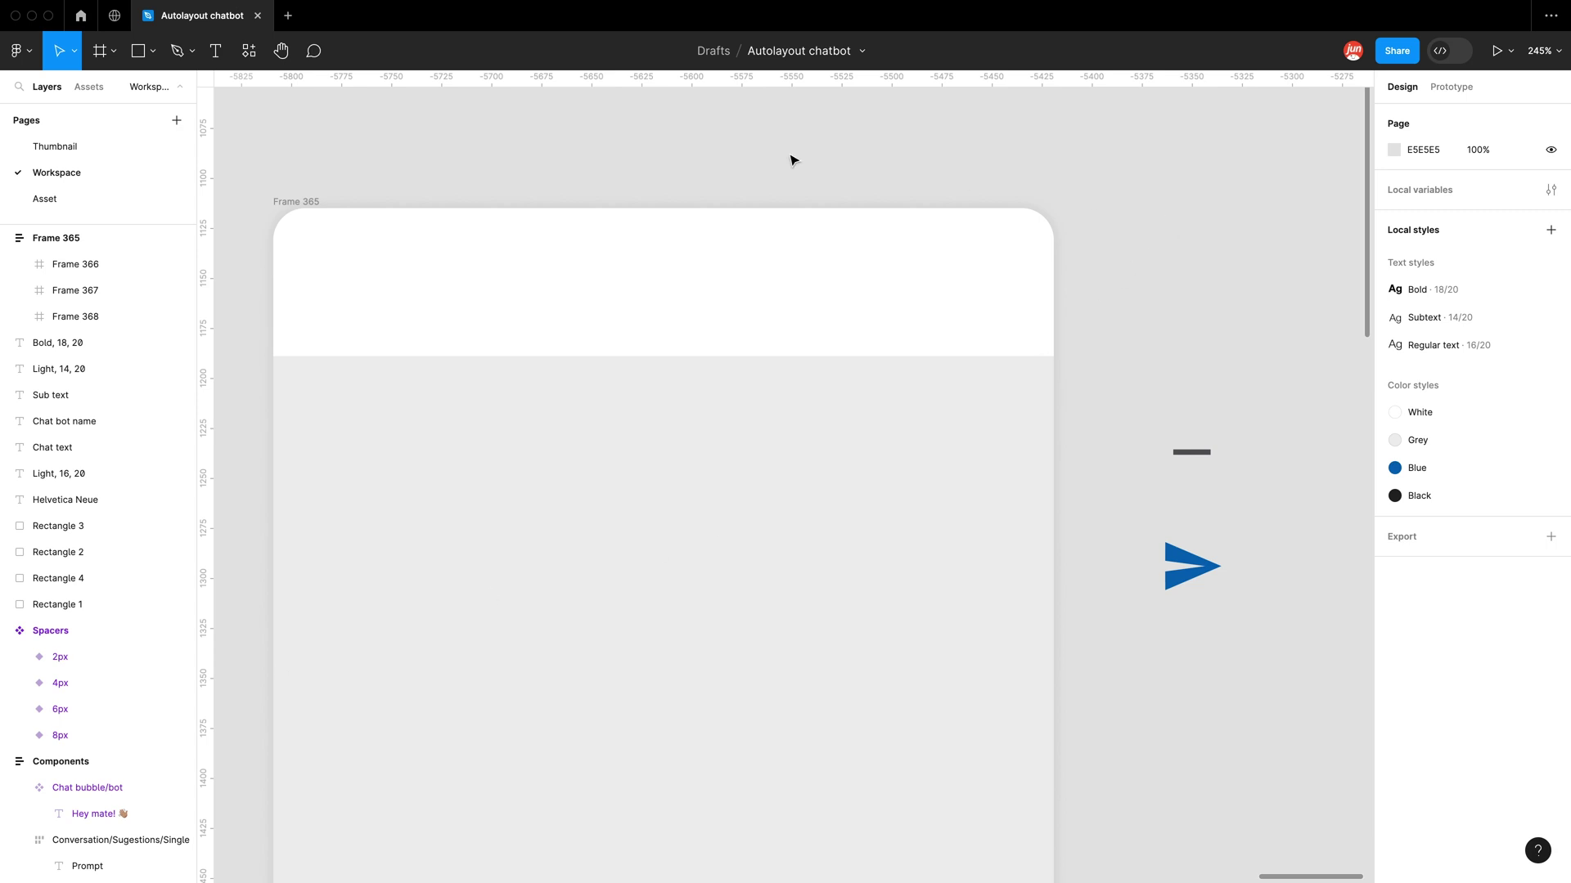
key("t")
left_click(761, 156)
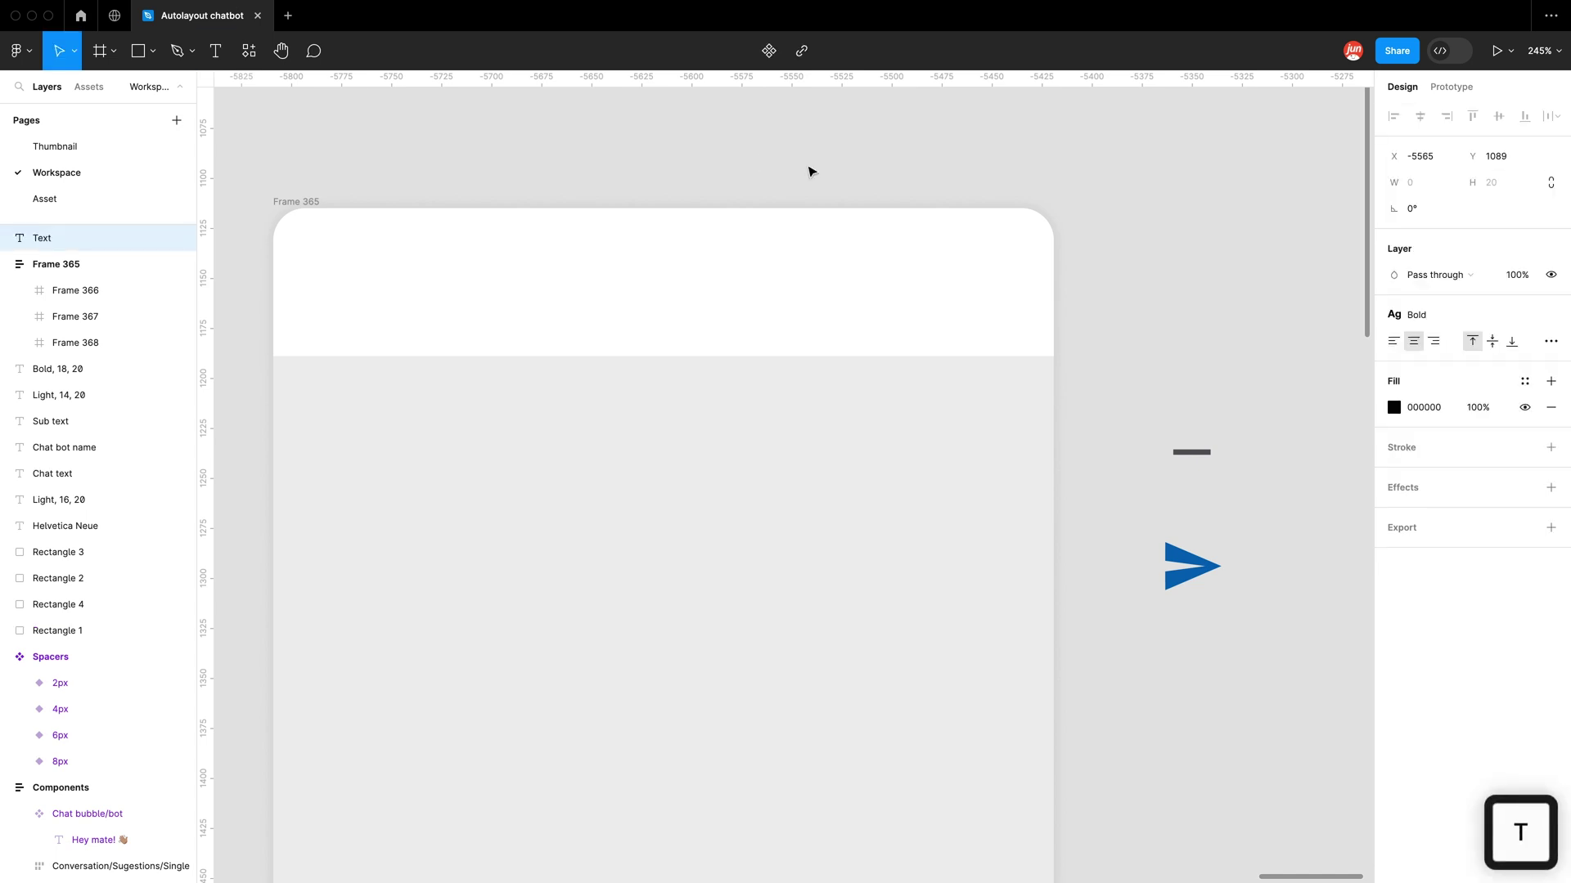
type("Chatbot")
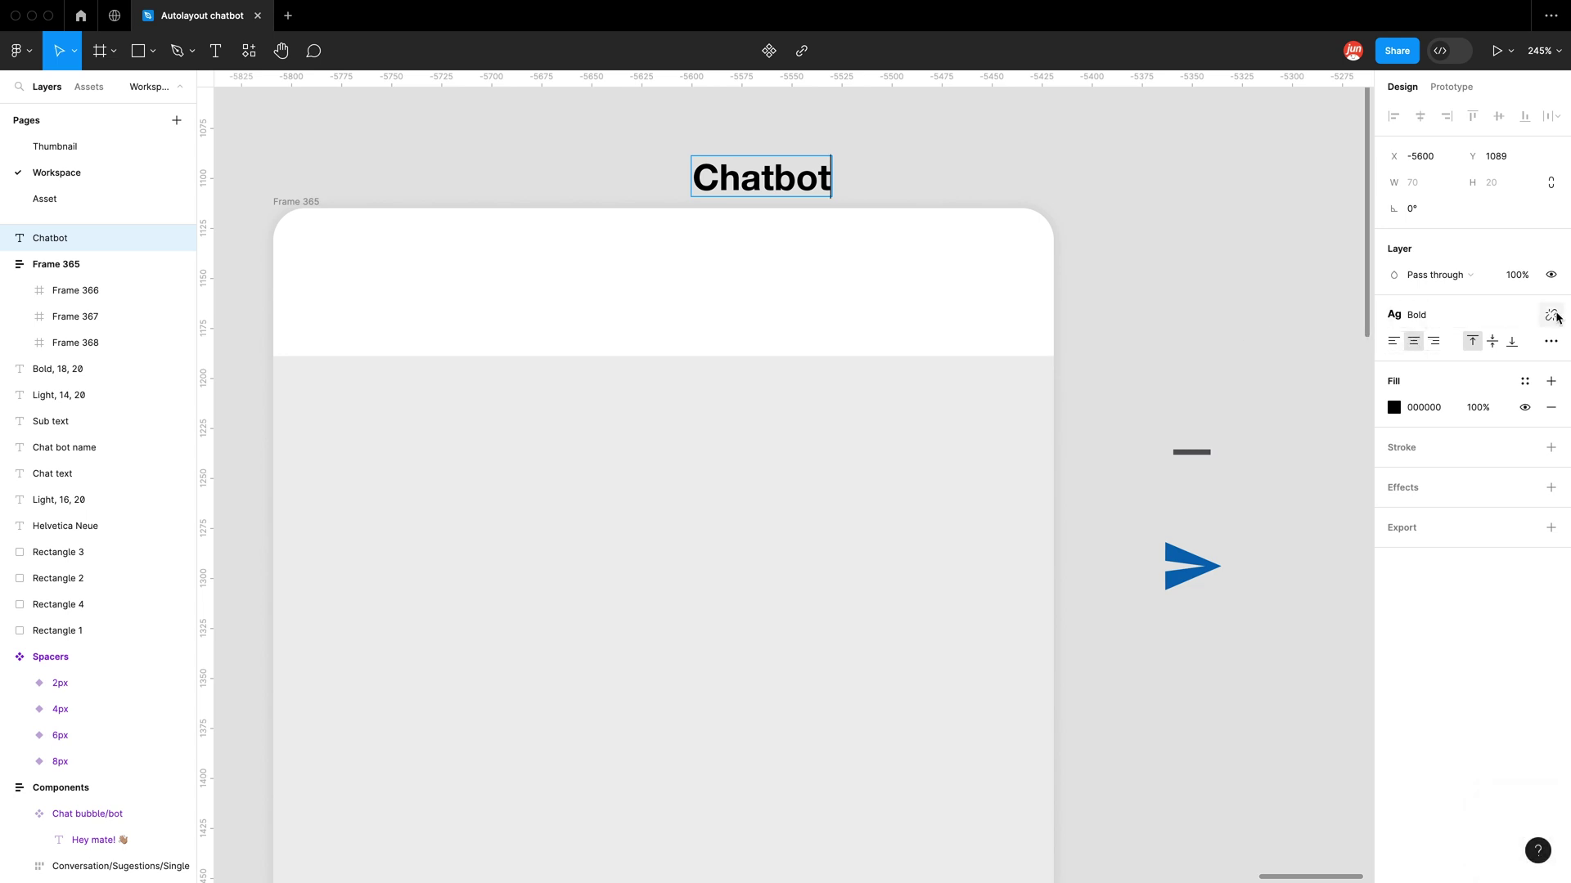
left_click(1550, 315)
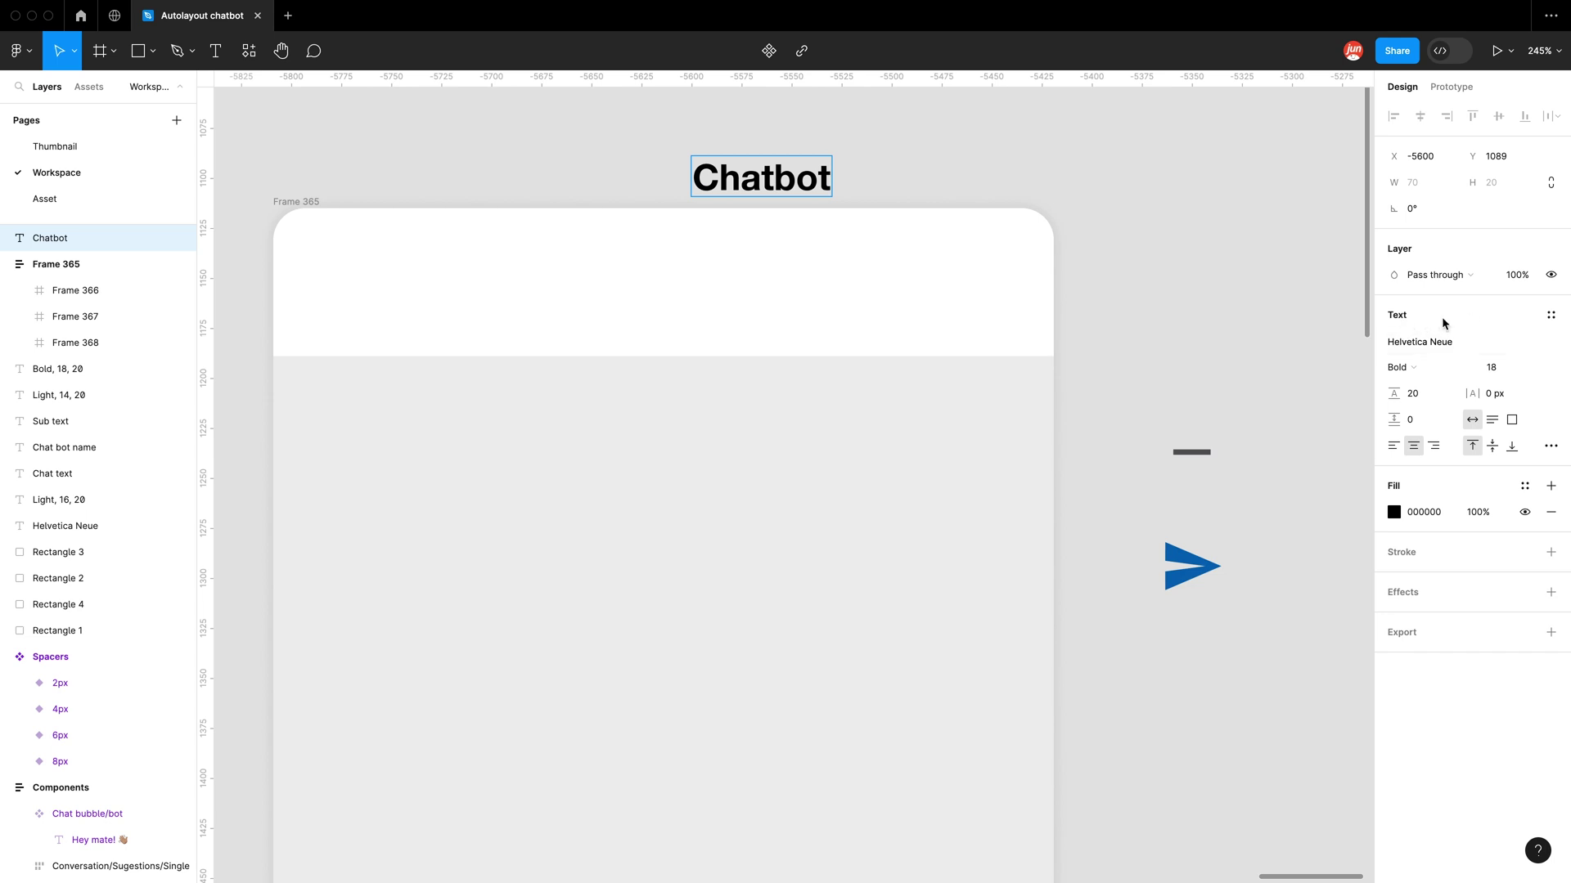
Step: Apply the Bold text style to the "Chatbot" text layer above the tall frame
left_click(1551, 316)
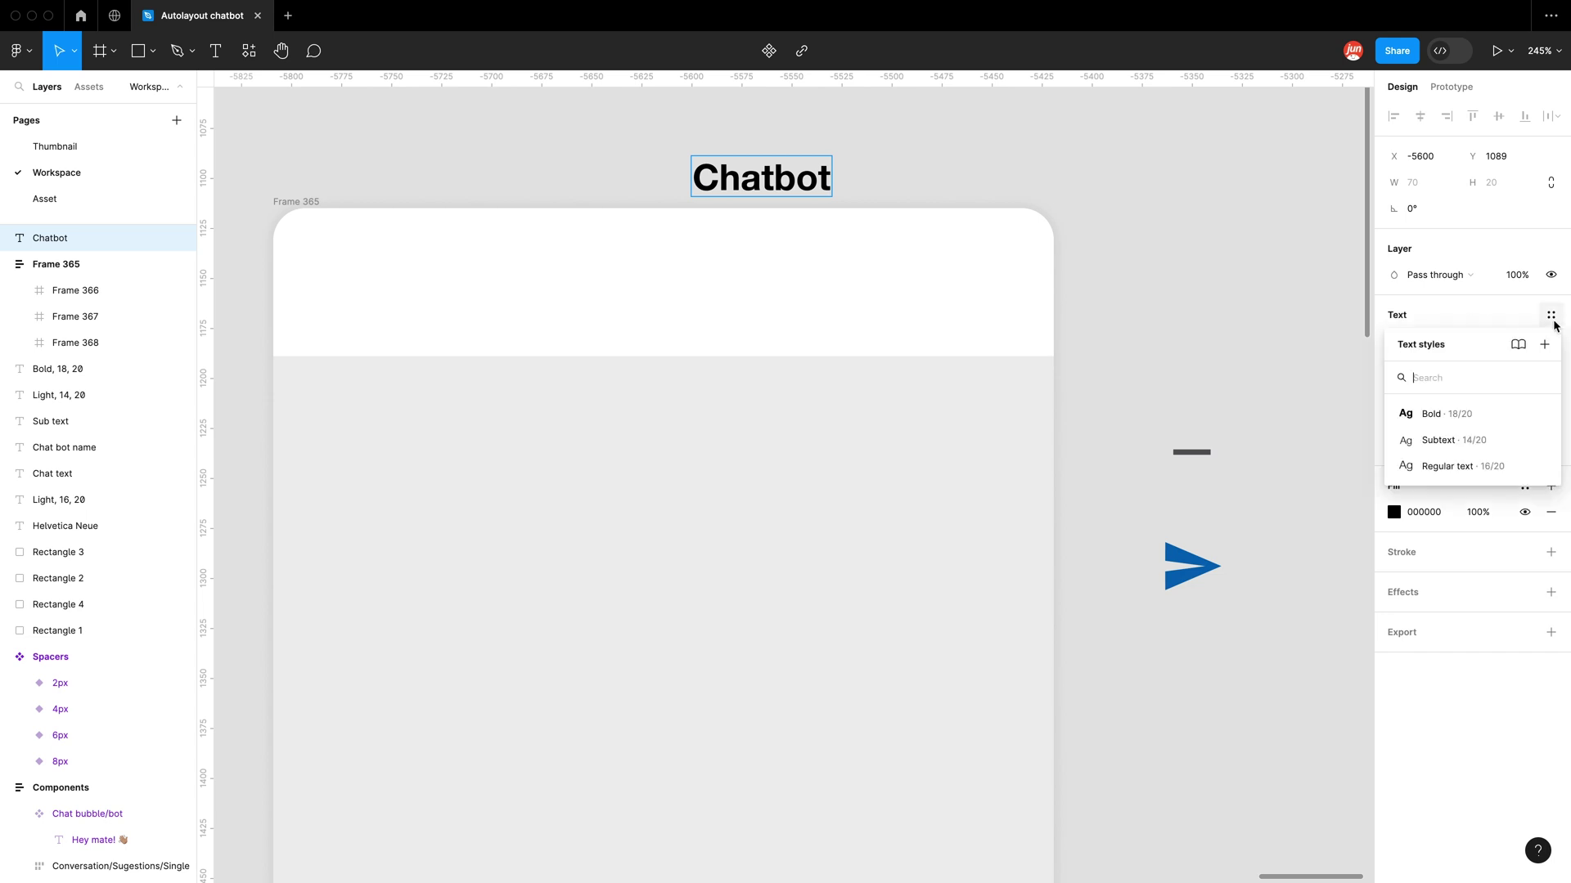
left_click(1461, 414)
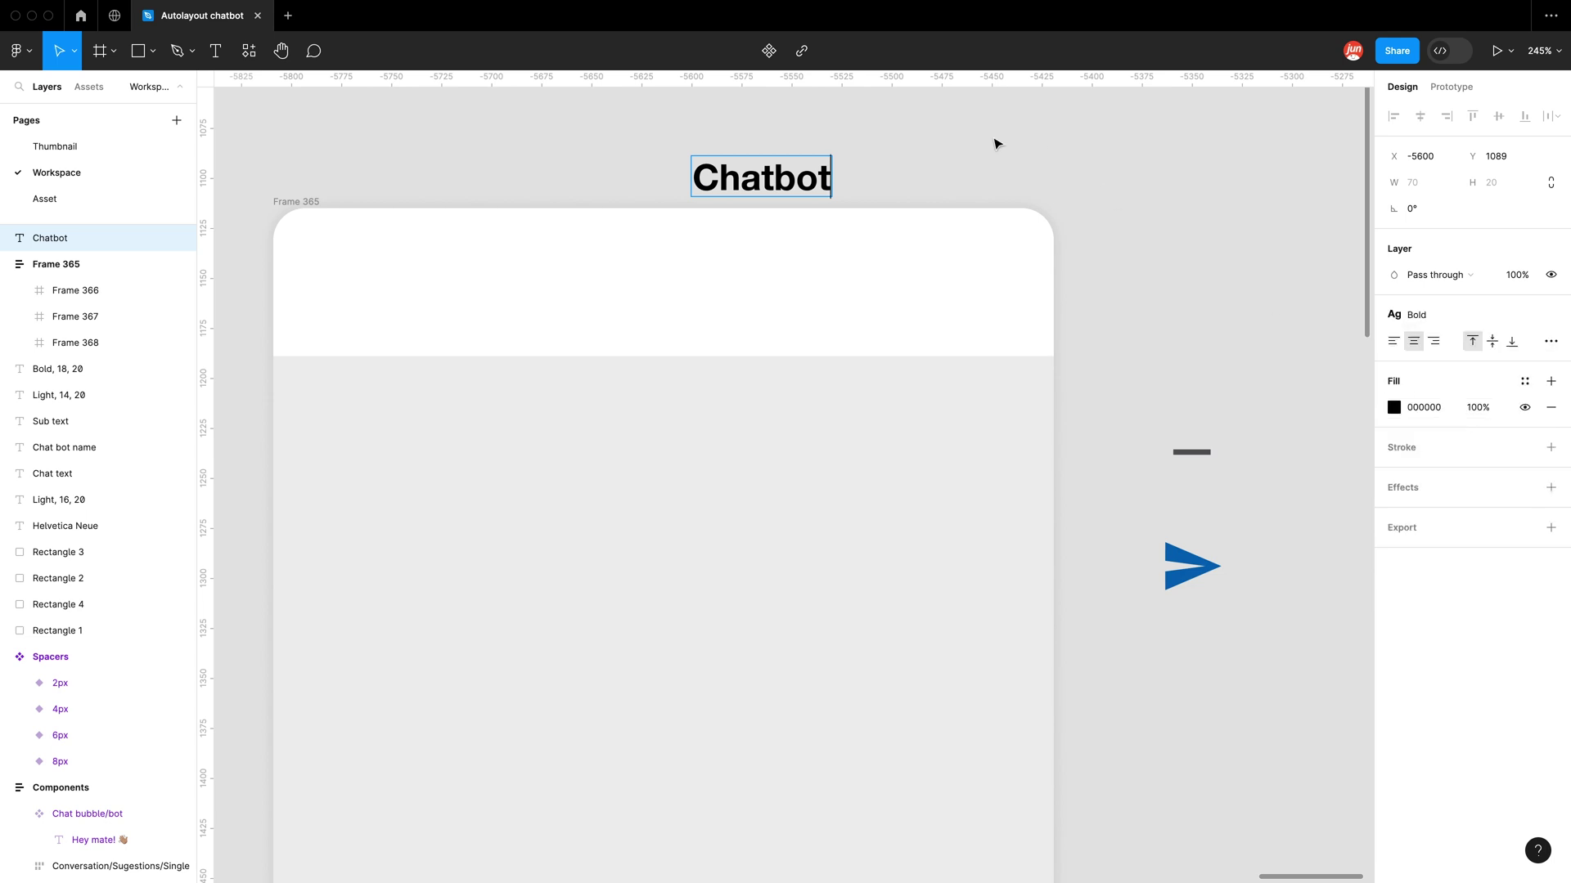
key("Escape")
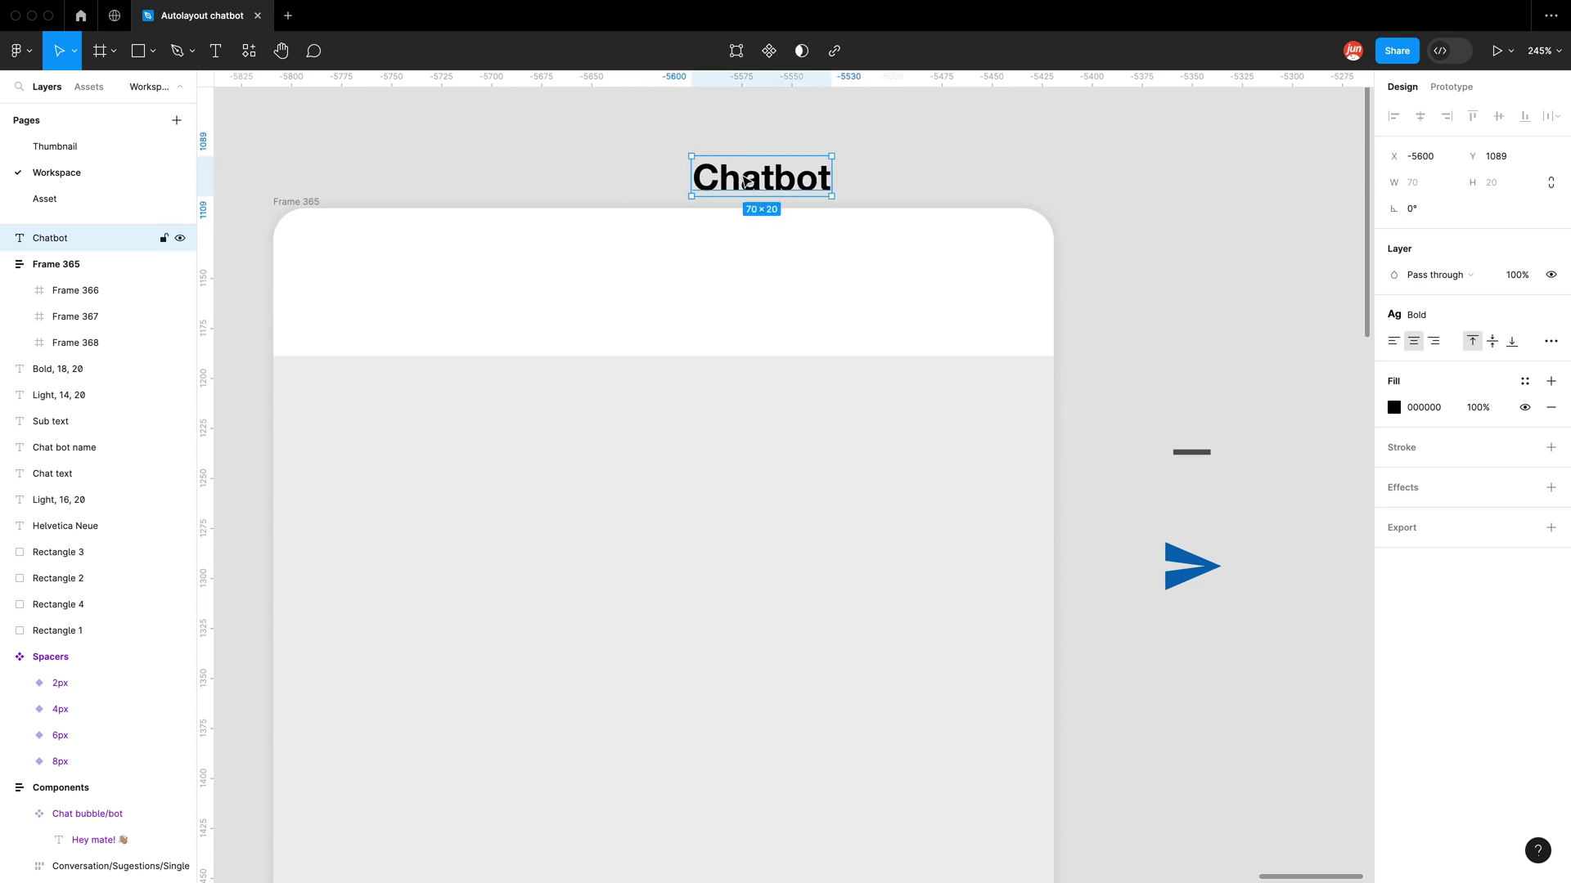
Step: Move the "Chatbot" text into the middle of the white header frame and add auto layout to that frame
left_click_drag(745, 180, 646, 286)
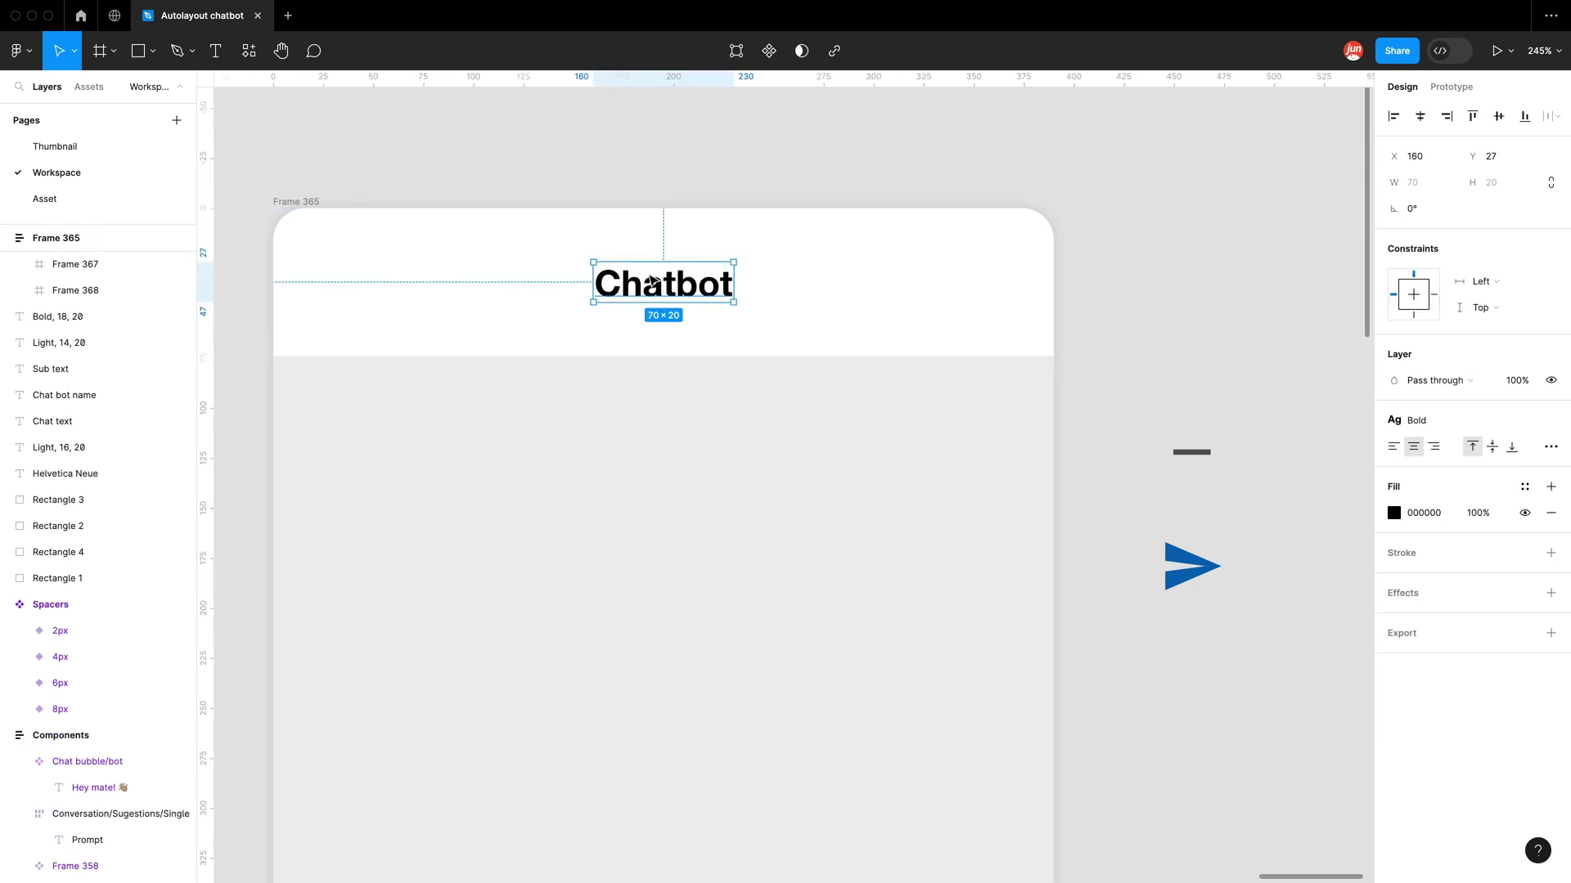
left_click(540, 179)
left_click(494, 246)
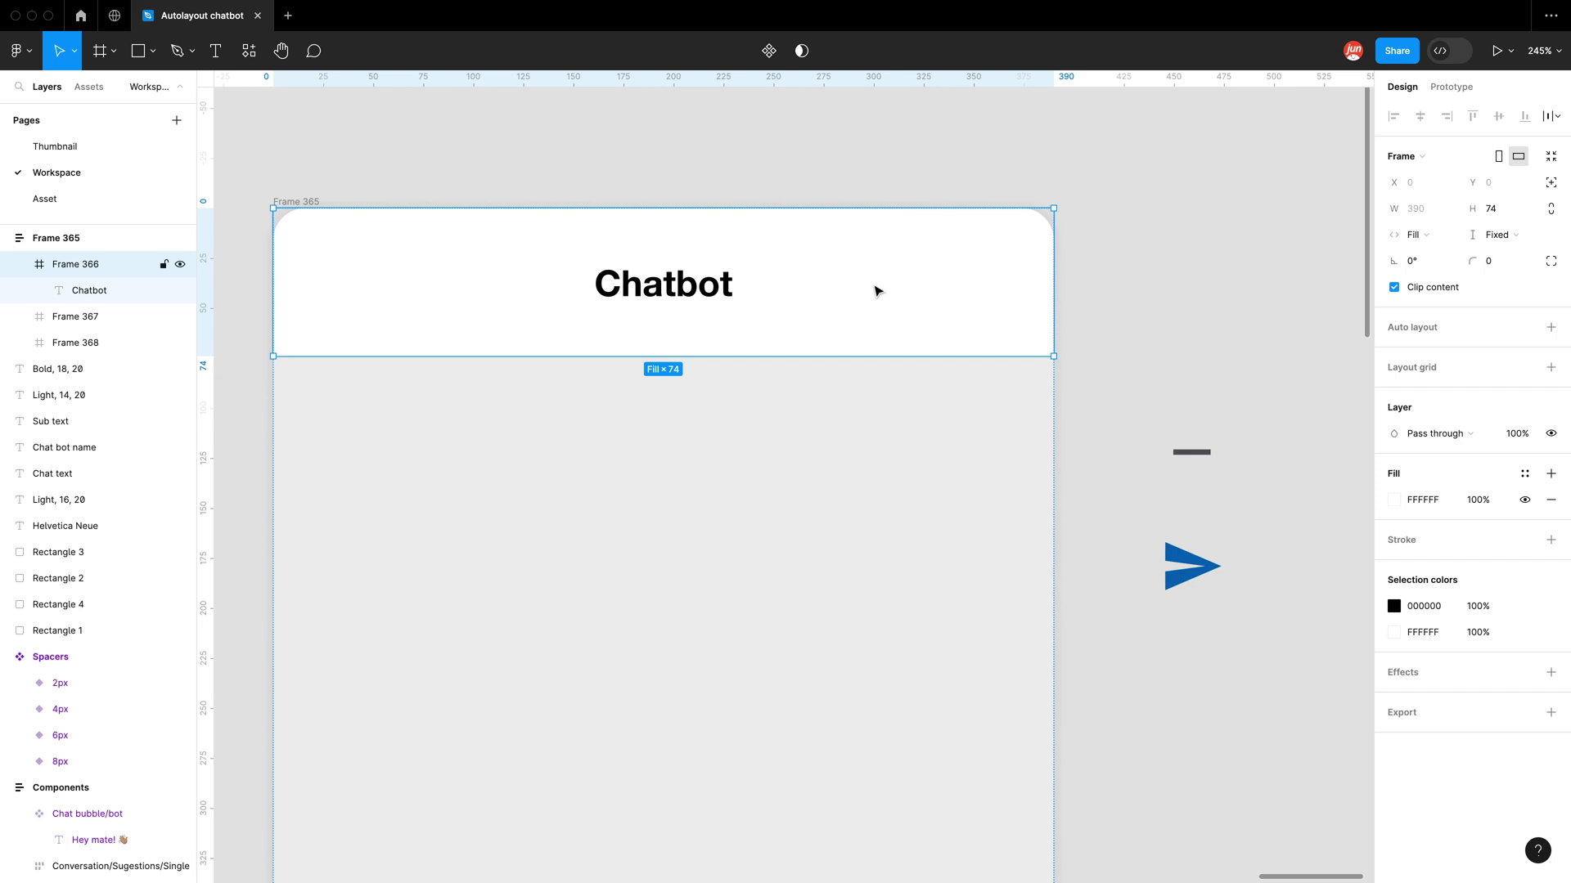
left_click(1551, 328)
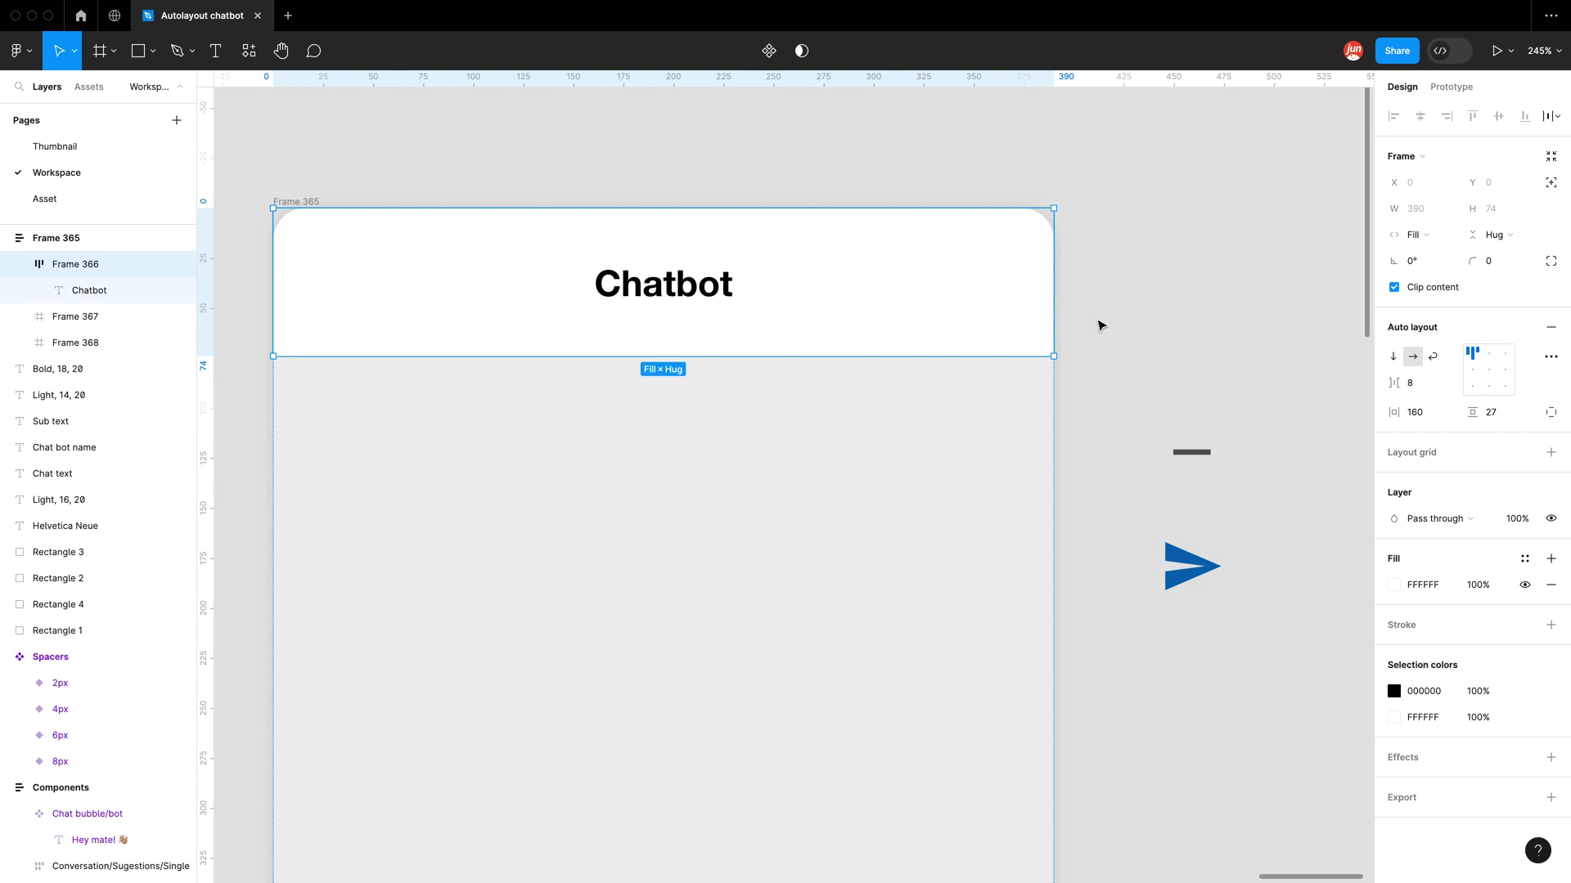
Step: Set both the horizontal and vertical padding of the header frame to 0
left_click(1433, 418)
type("0")
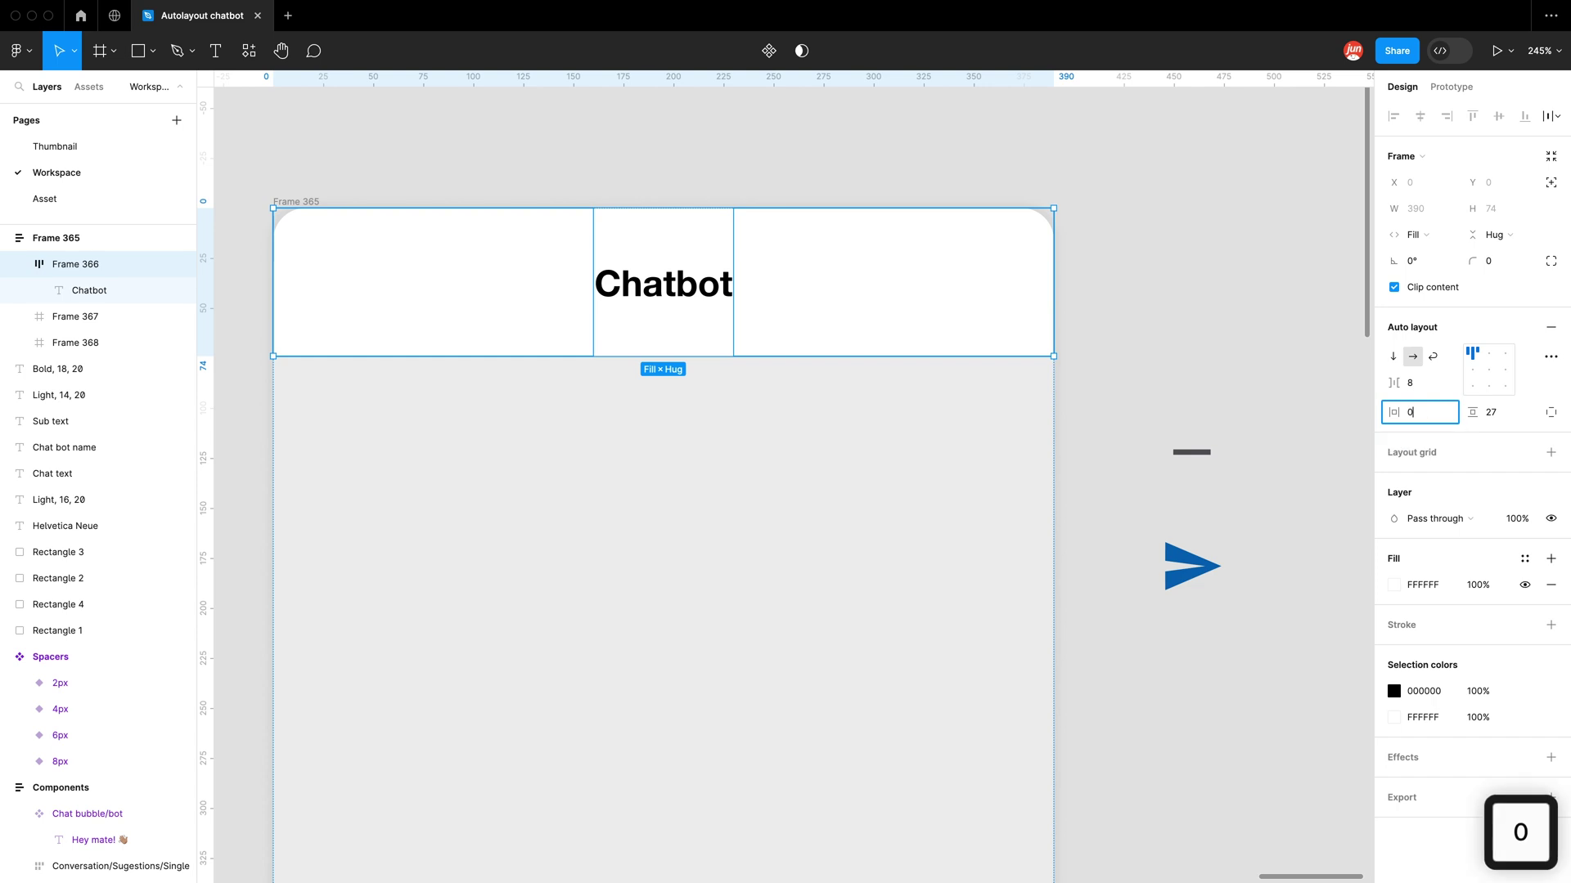
left_click(1517, 413)
type("0")
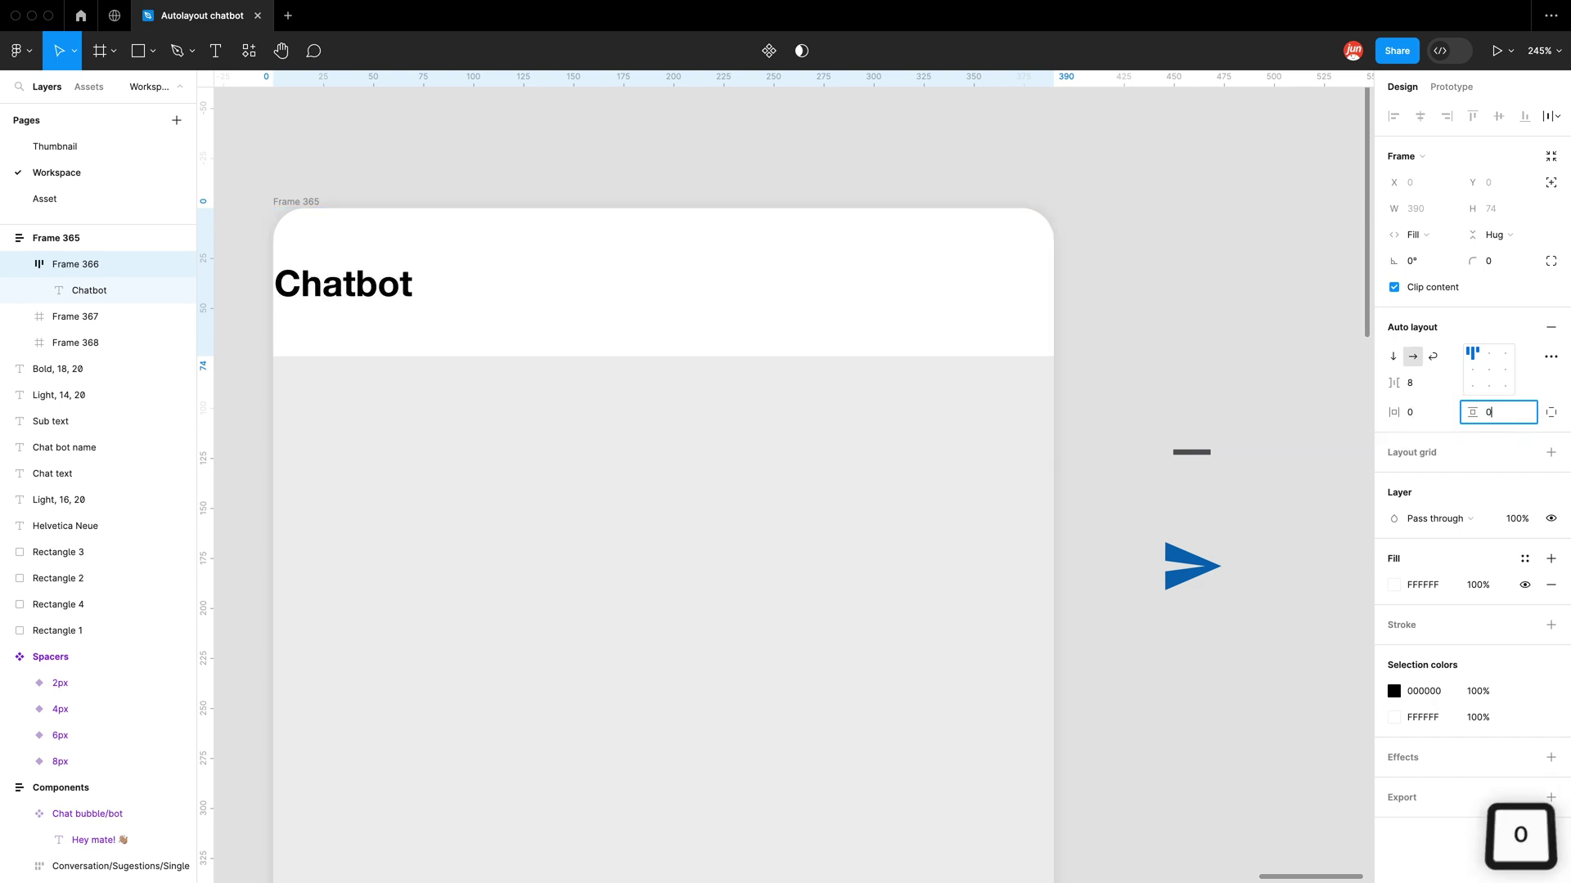
left_click(1081, 206)
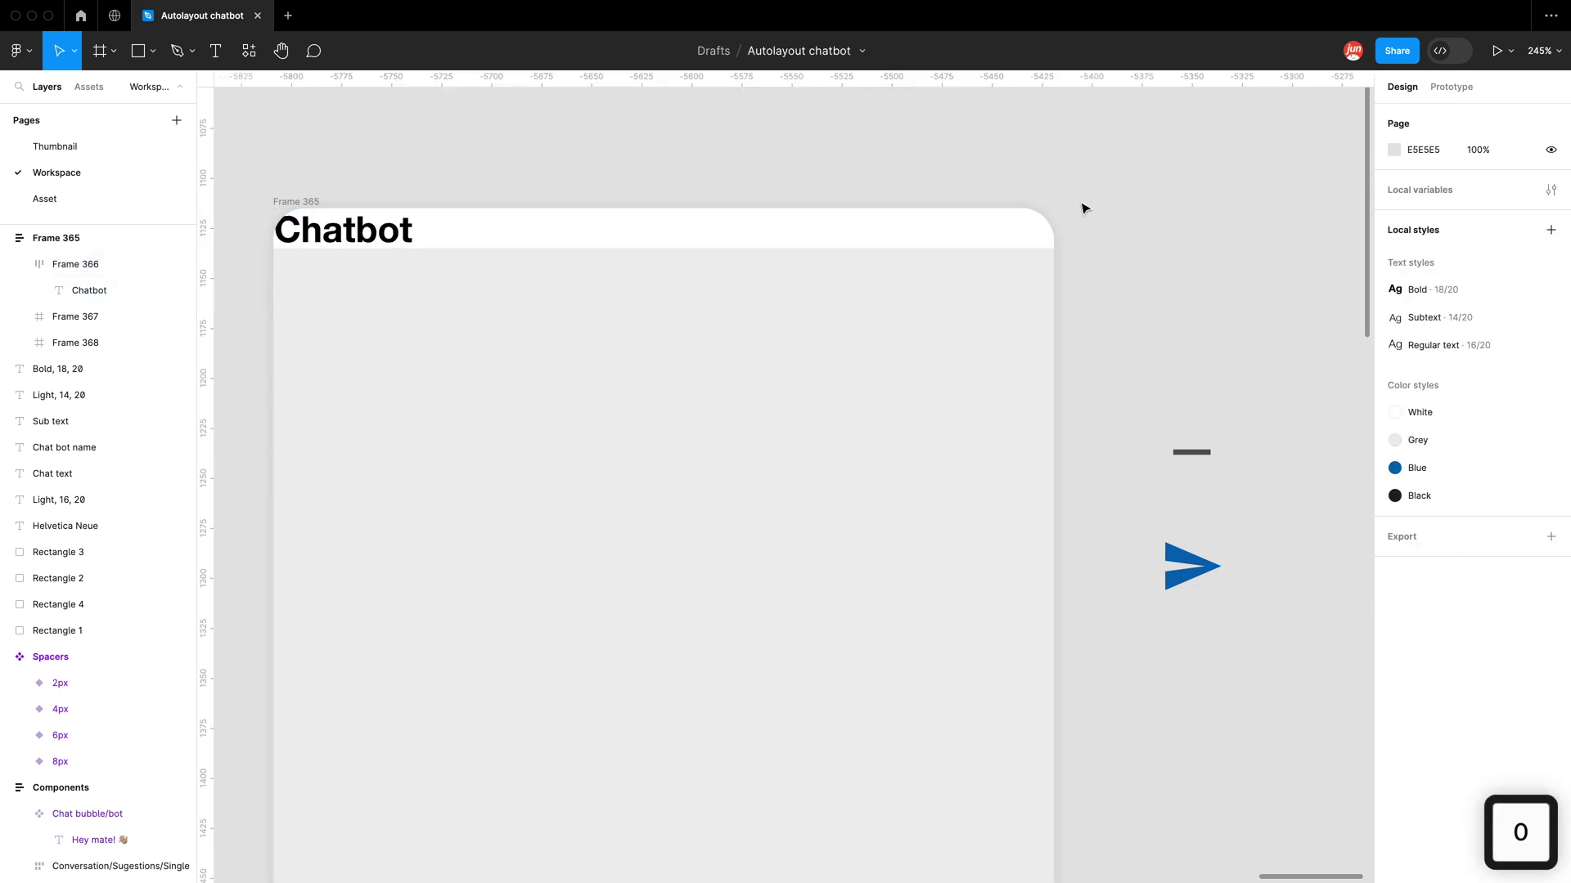
Step: Align the header frame's content to the centre and set its vertical padding to 16
left_click(822, 232)
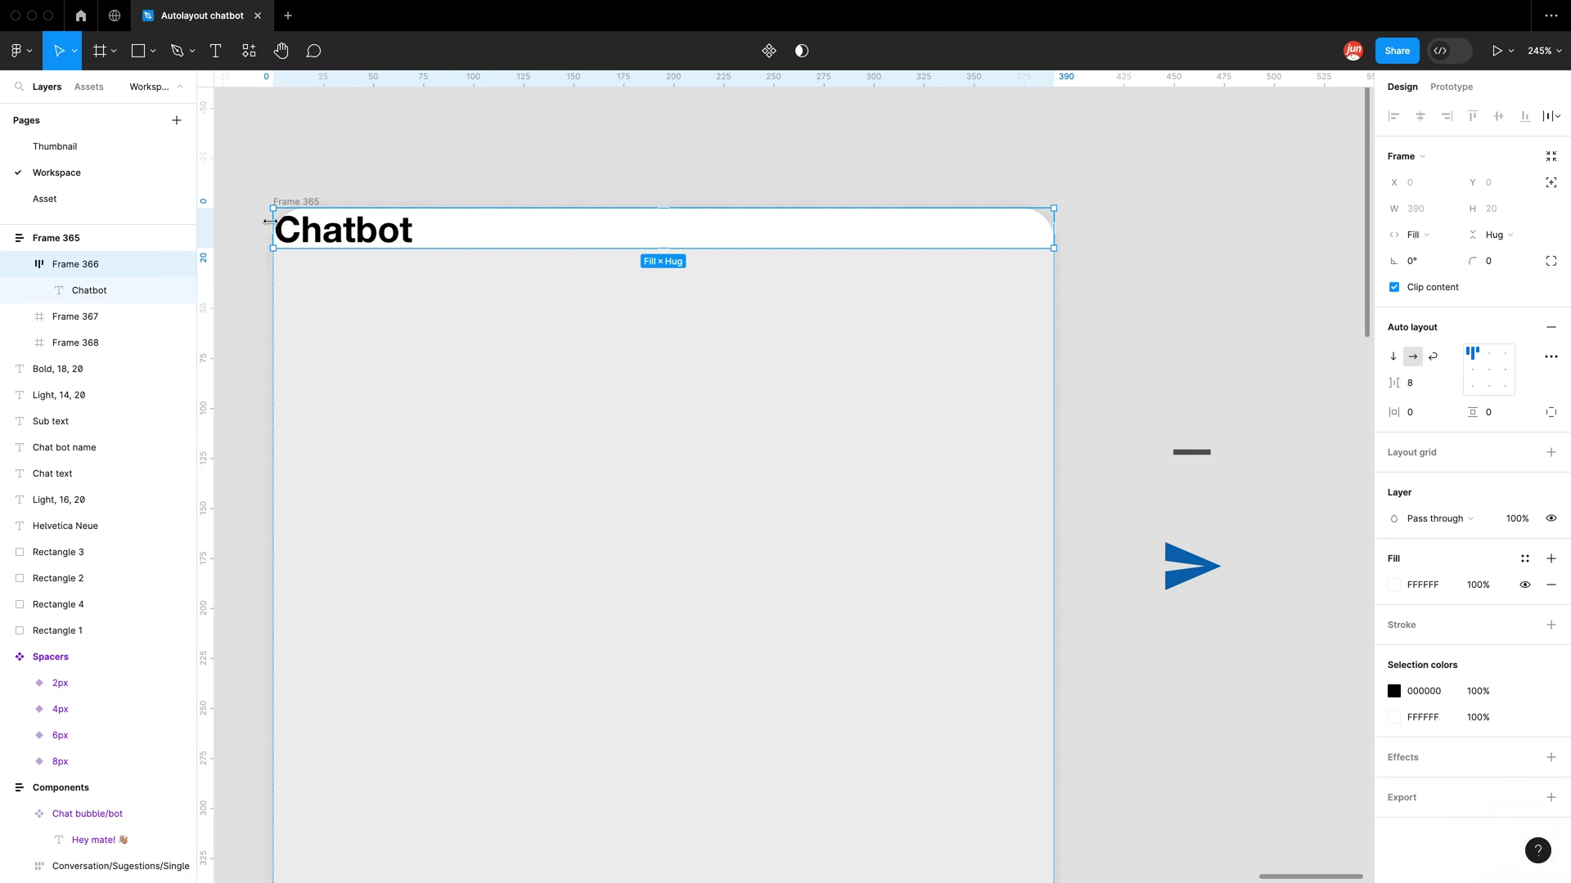
left_click(1489, 370)
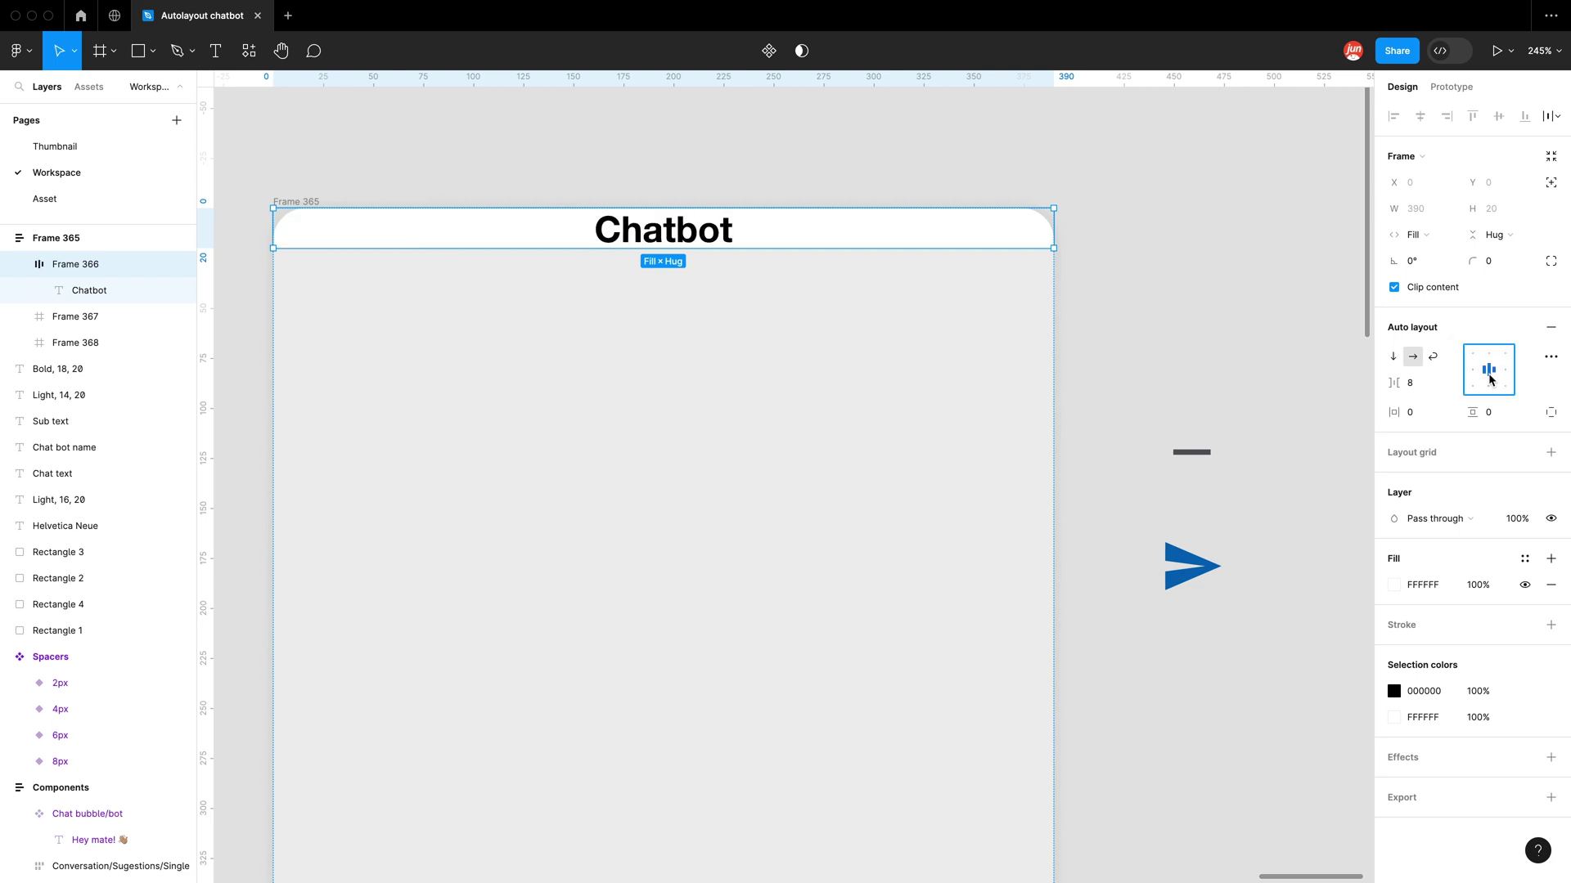
left_click(1500, 418)
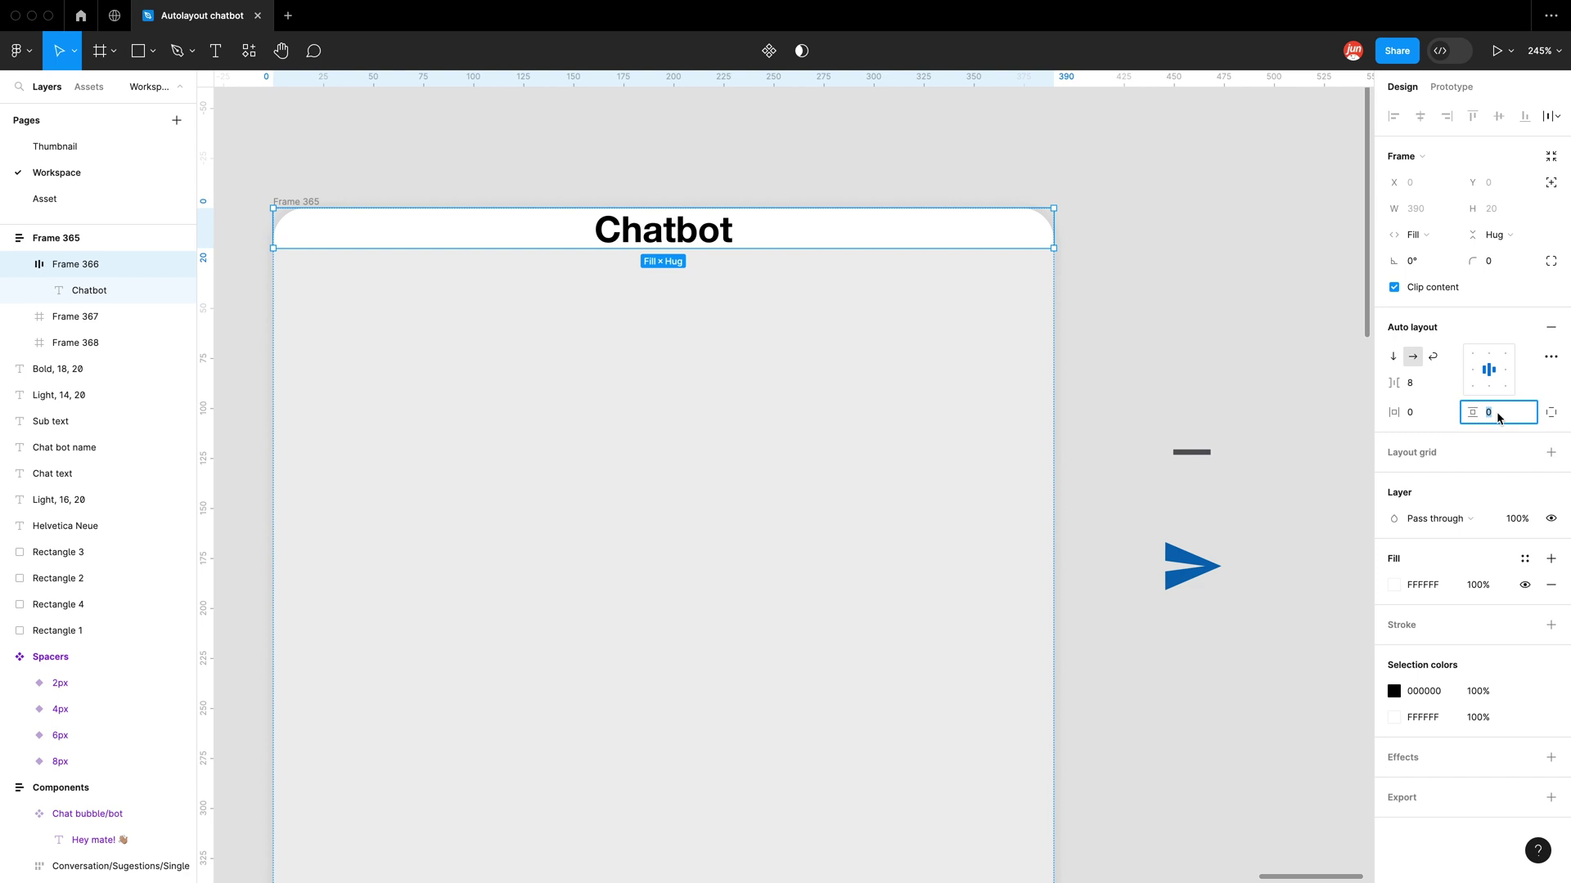
type("16")
key("Return")
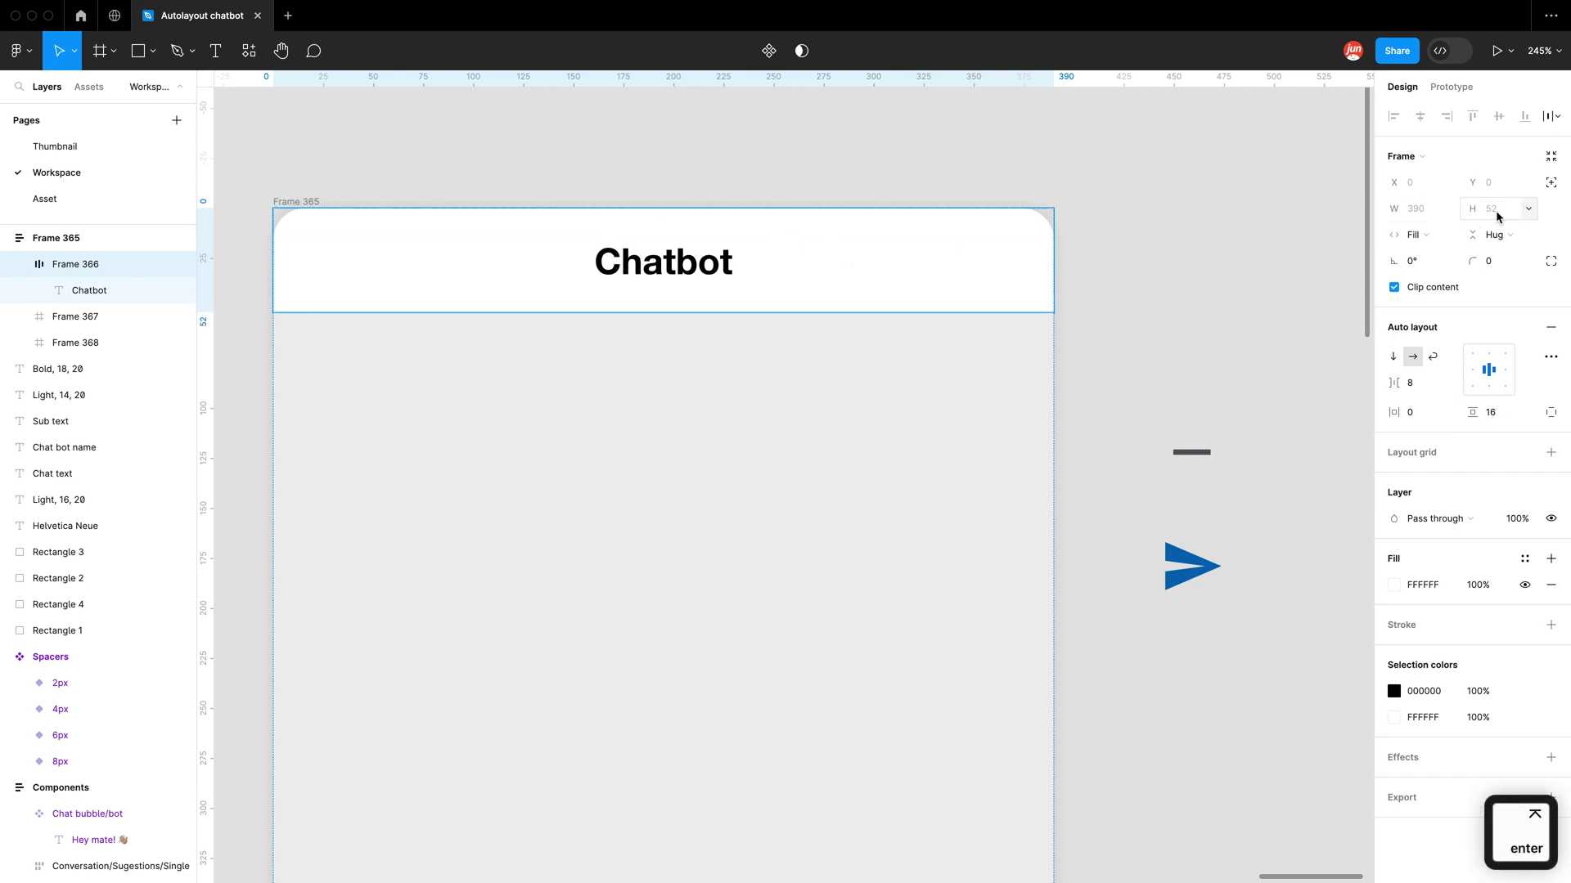
Step: Increase the header frame's vertical padding to 24 and check how the header looks
left_click(1503, 417)
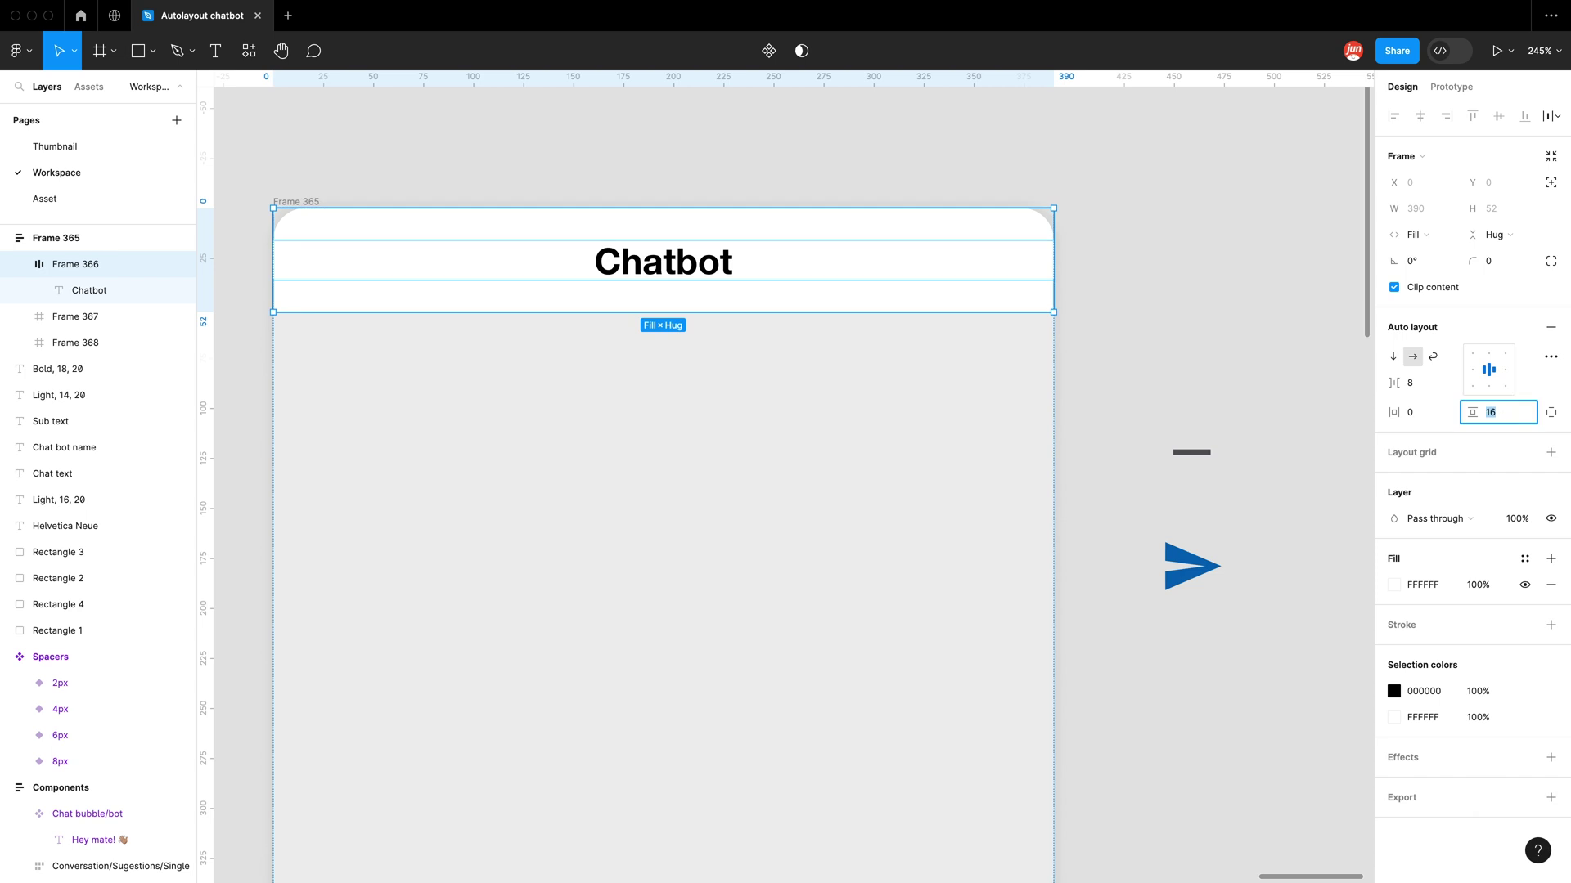
type("24")
key("Return")
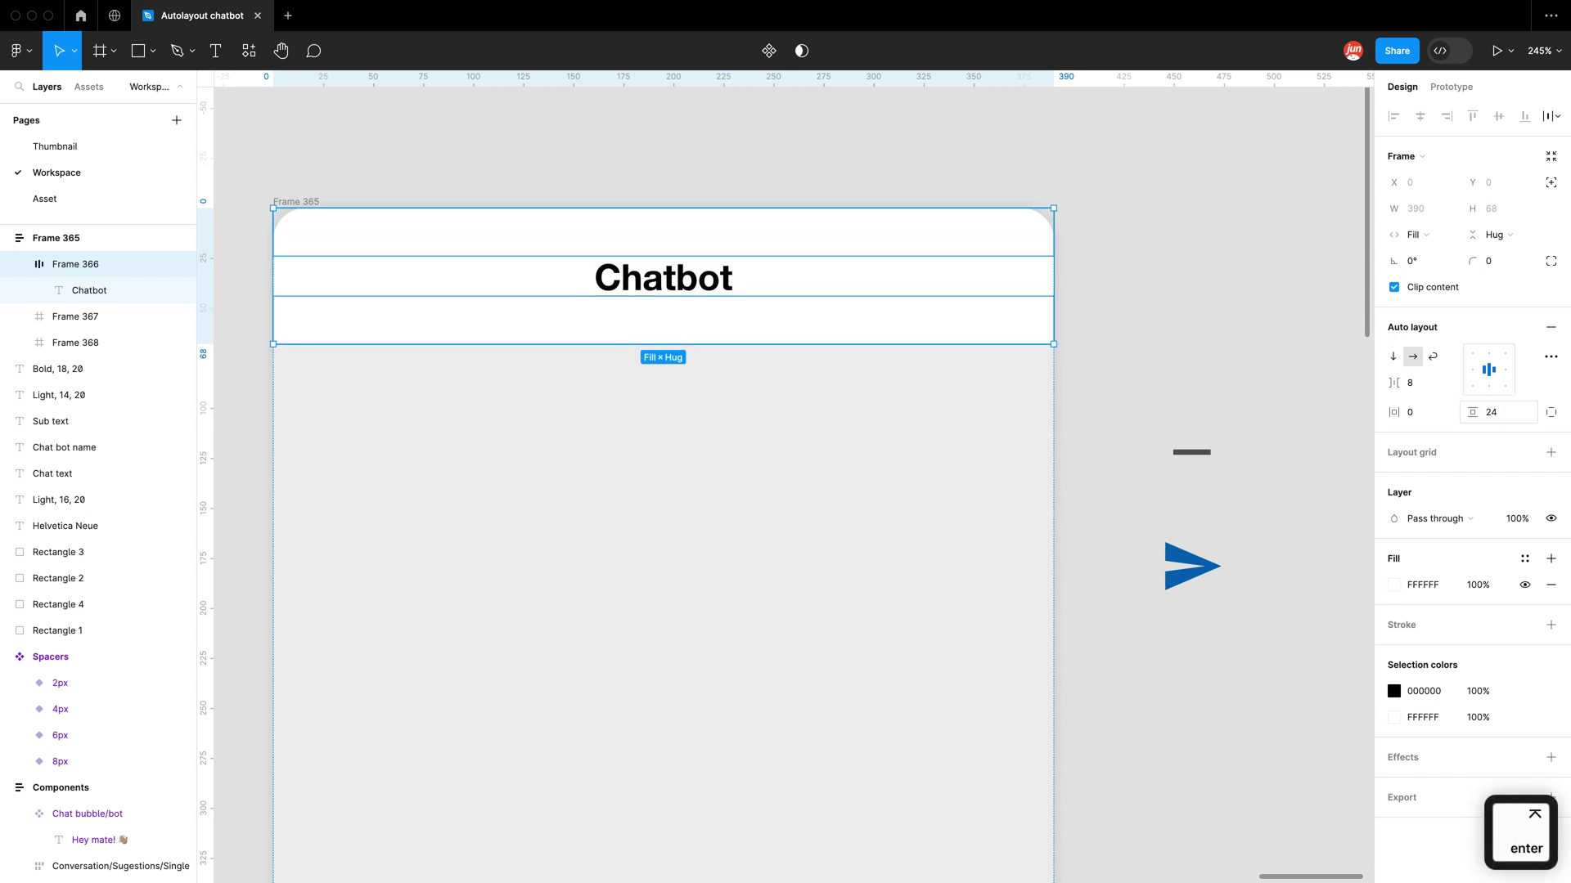
left_click(1136, 365)
scroll(687, 319, "down", 10)
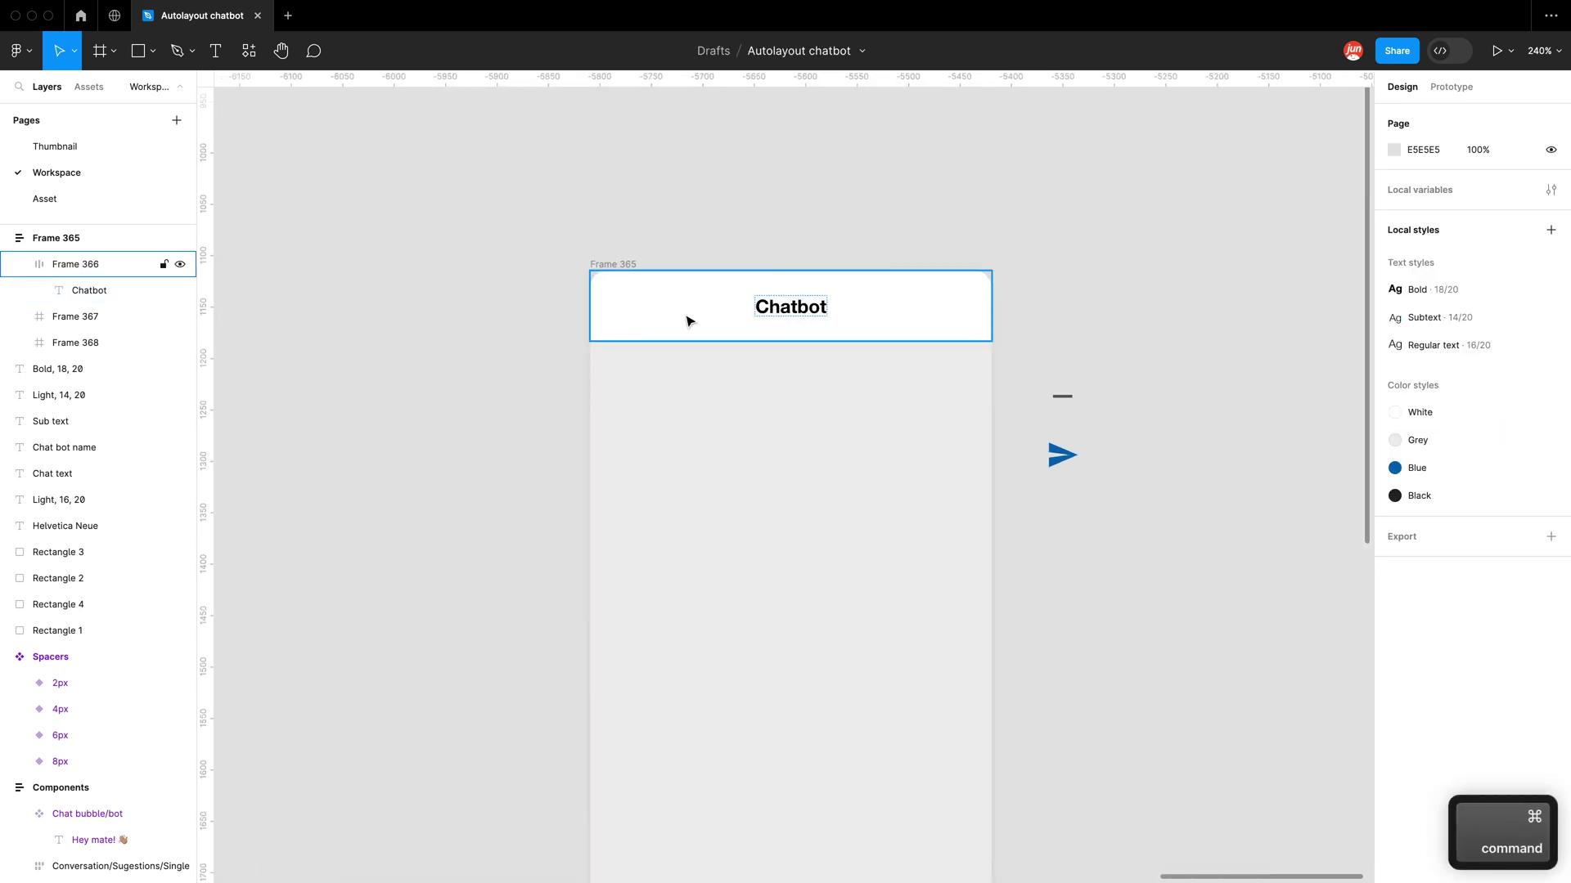
scroll(491, 278, "down", 2)
scroll(488, 277, "up", 6)
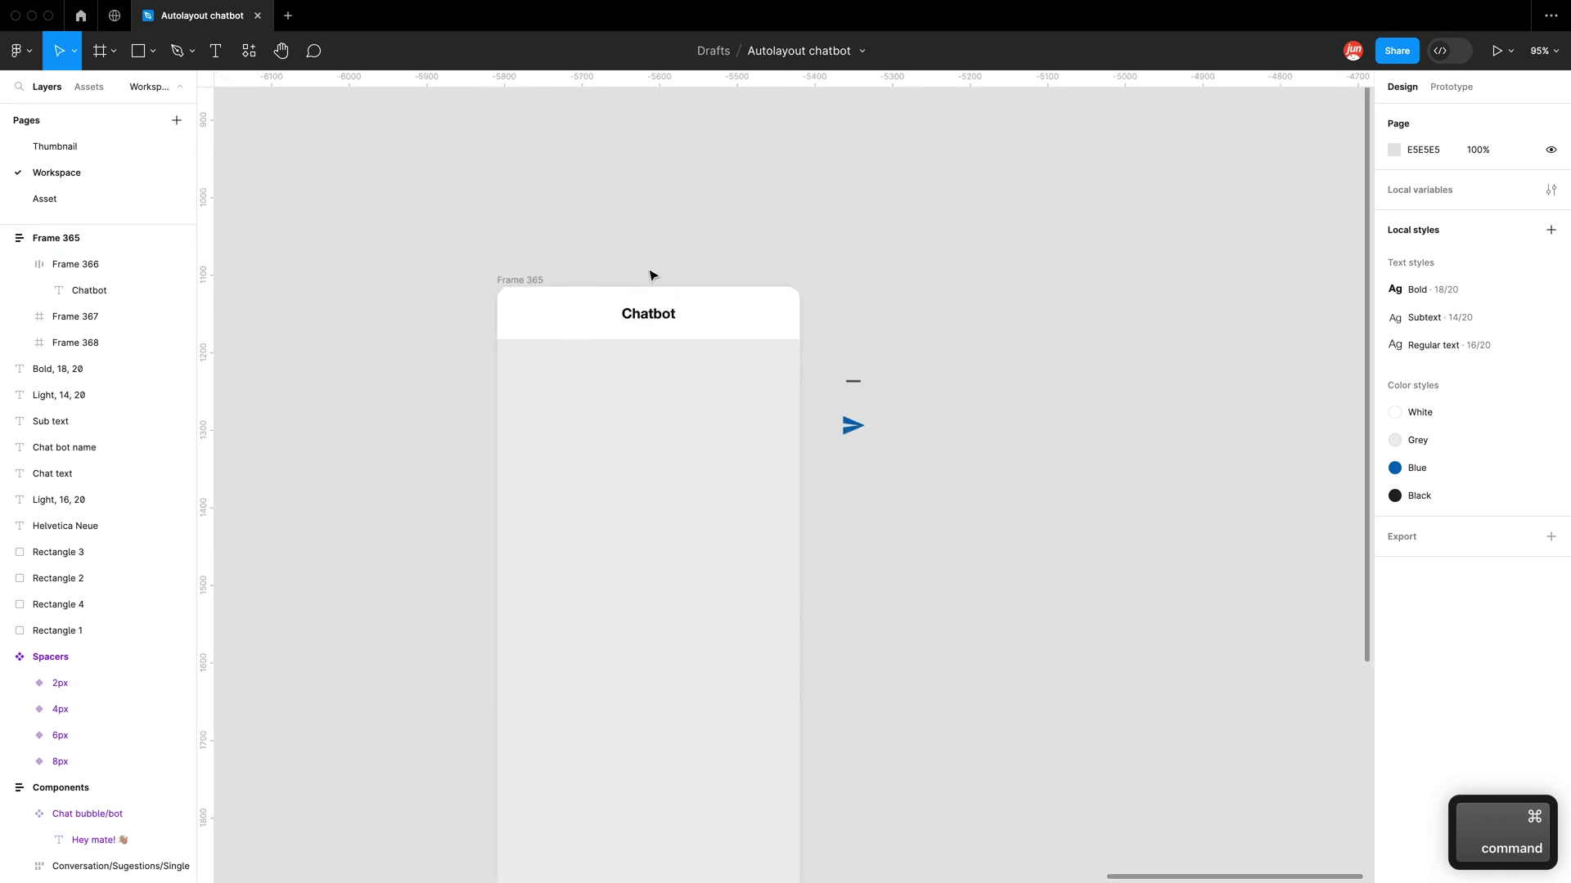
Step: Set the header frame's vertical padding to 20
left_click(724, 317)
left_click(724, 318)
left_click(1500, 413)
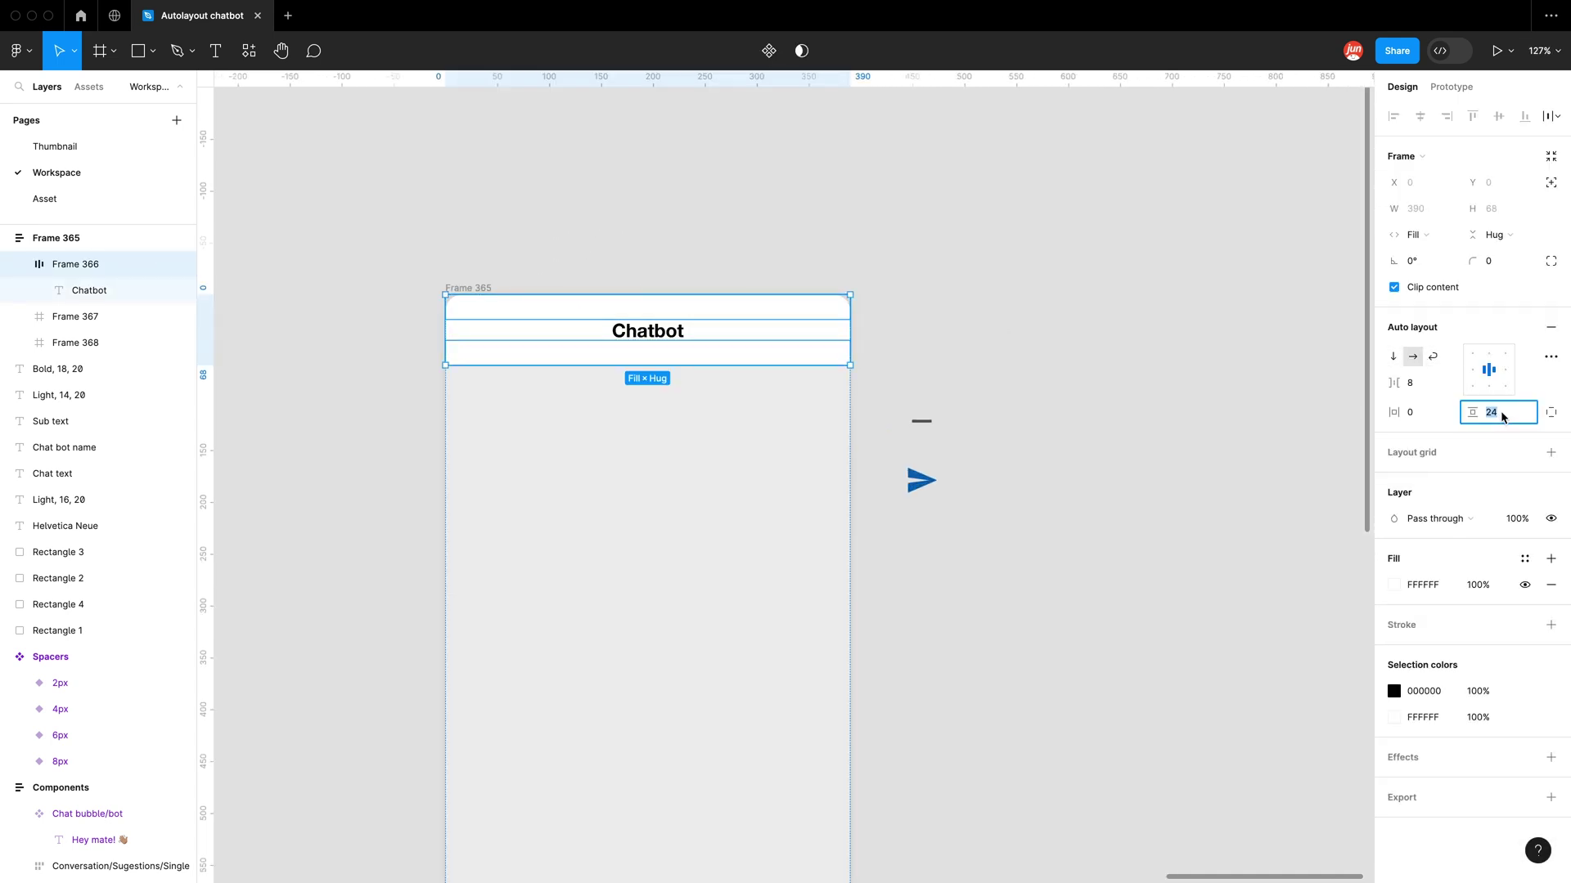
type("20")
key("Return")
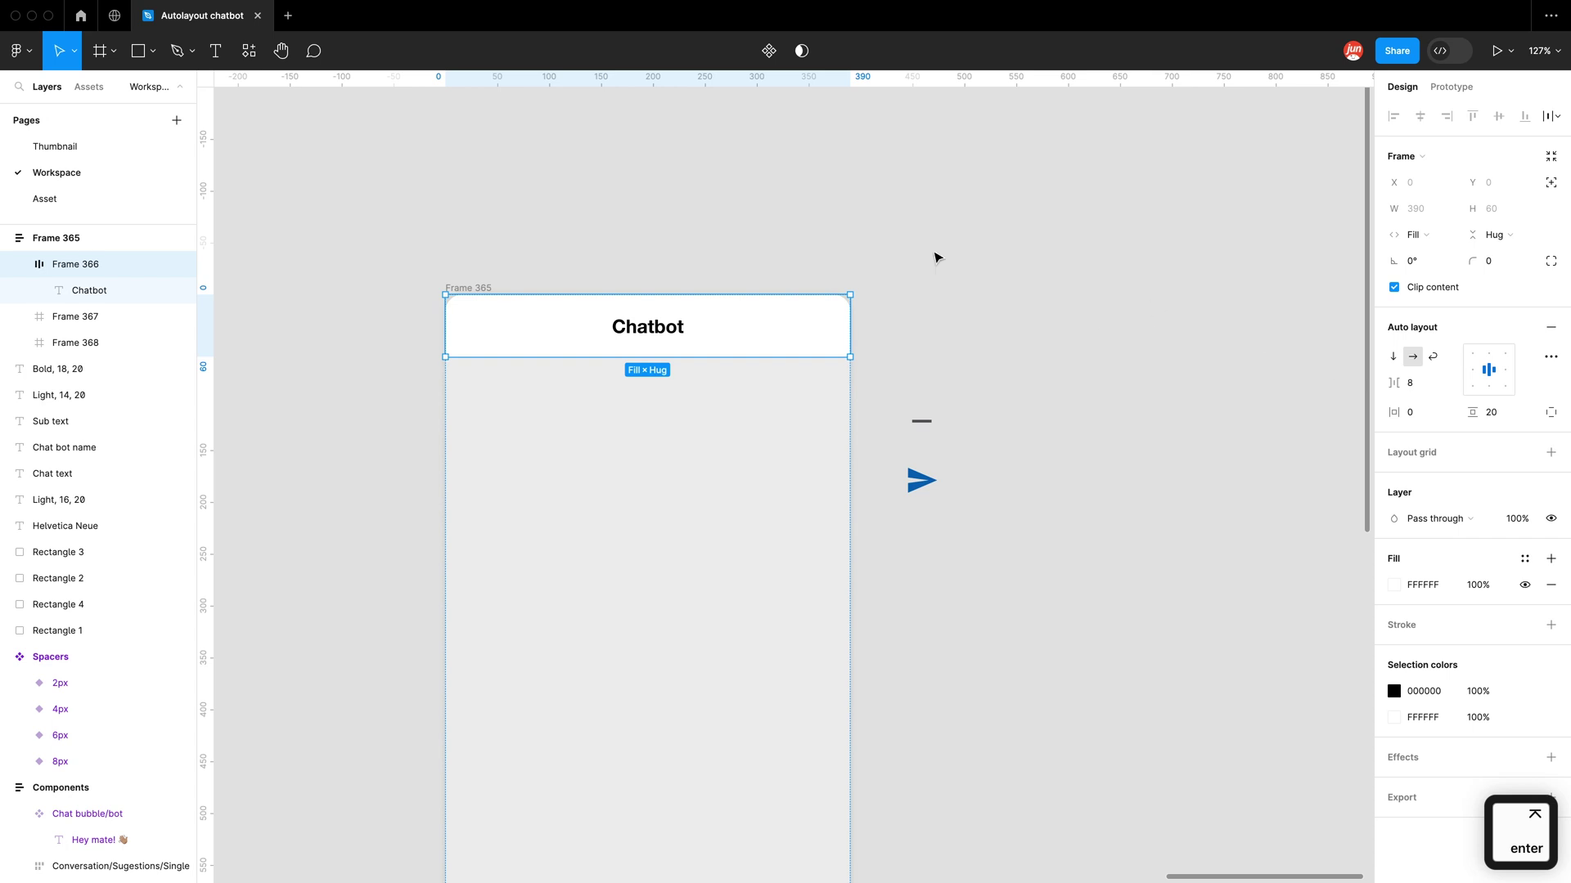
scroll(728, 211, "down", 4)
left_click(724, 213)
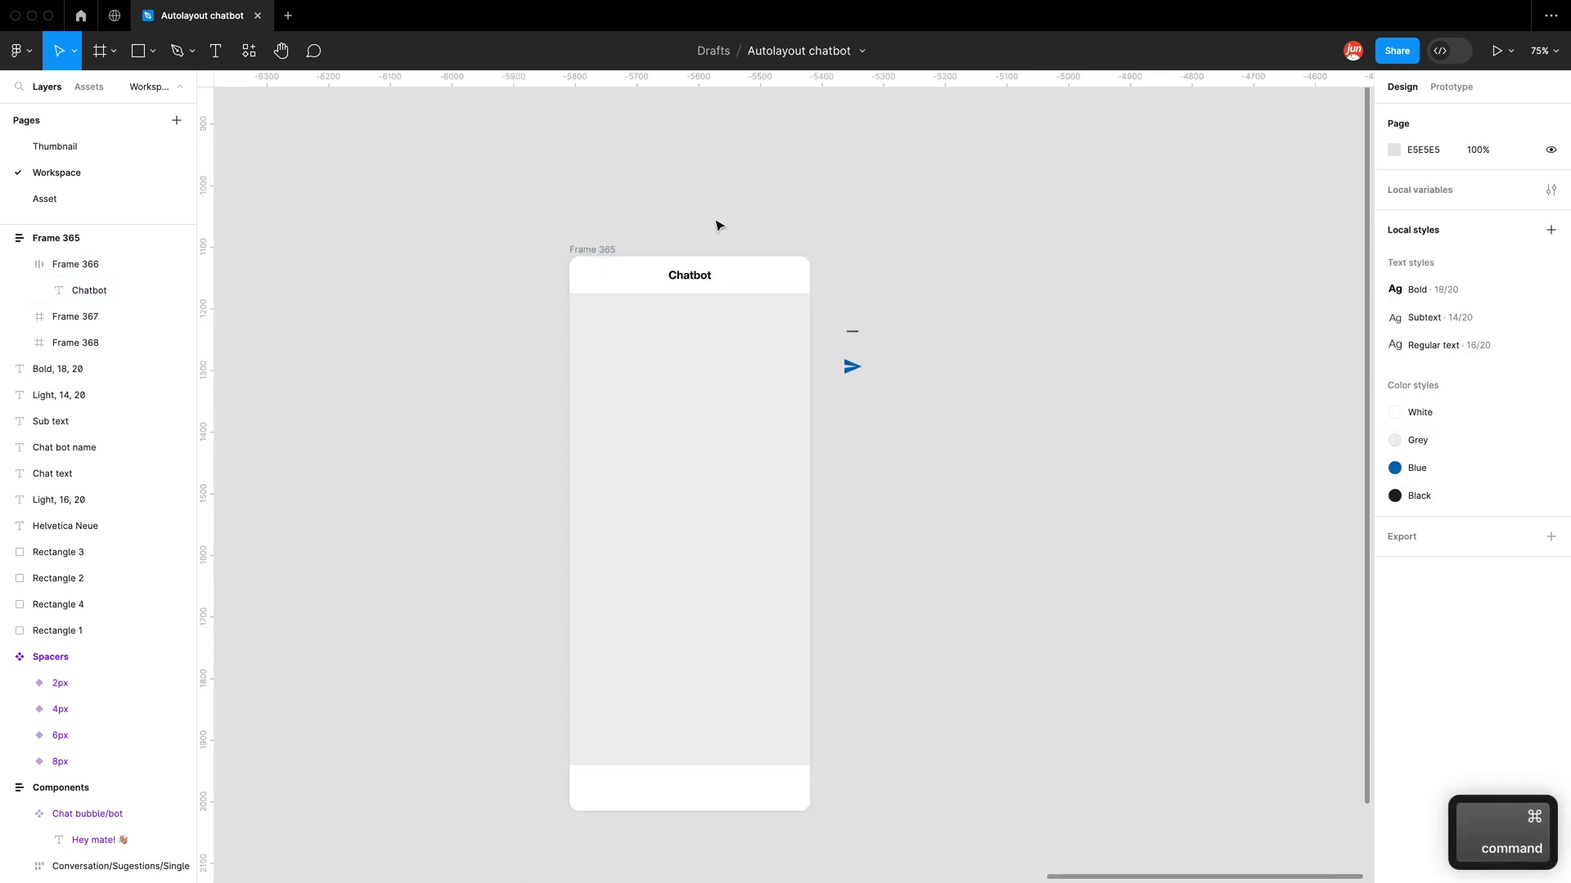
Step: Set the horizontal gap between items in the header frame to 0
scroll(715, 221, "up", 5)
left_click(724, 343)
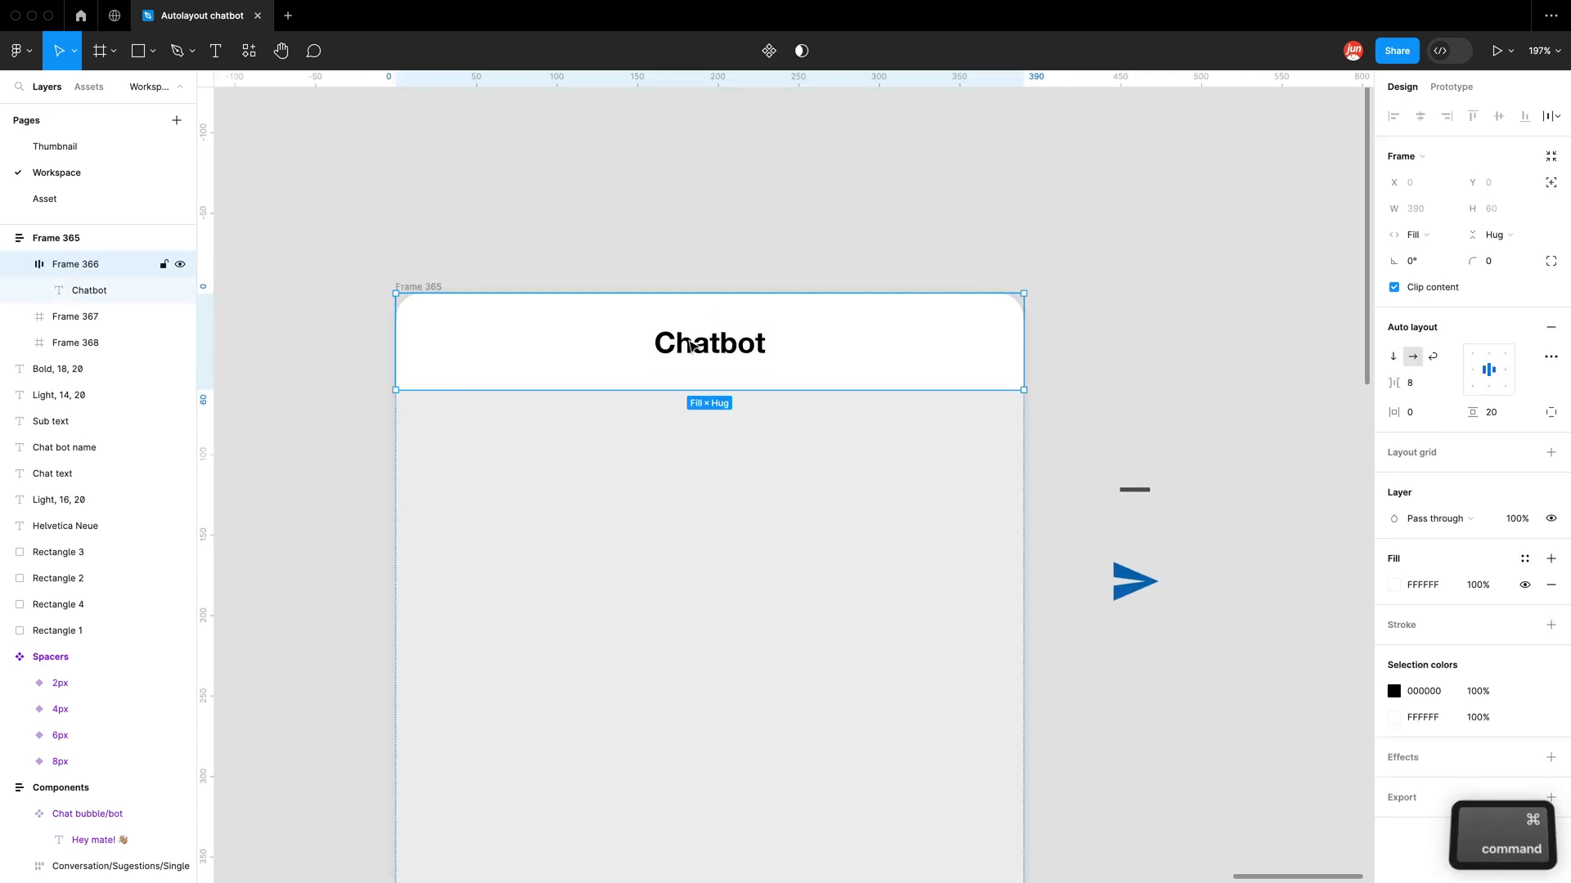
scroll(688, 340, "up", 2)
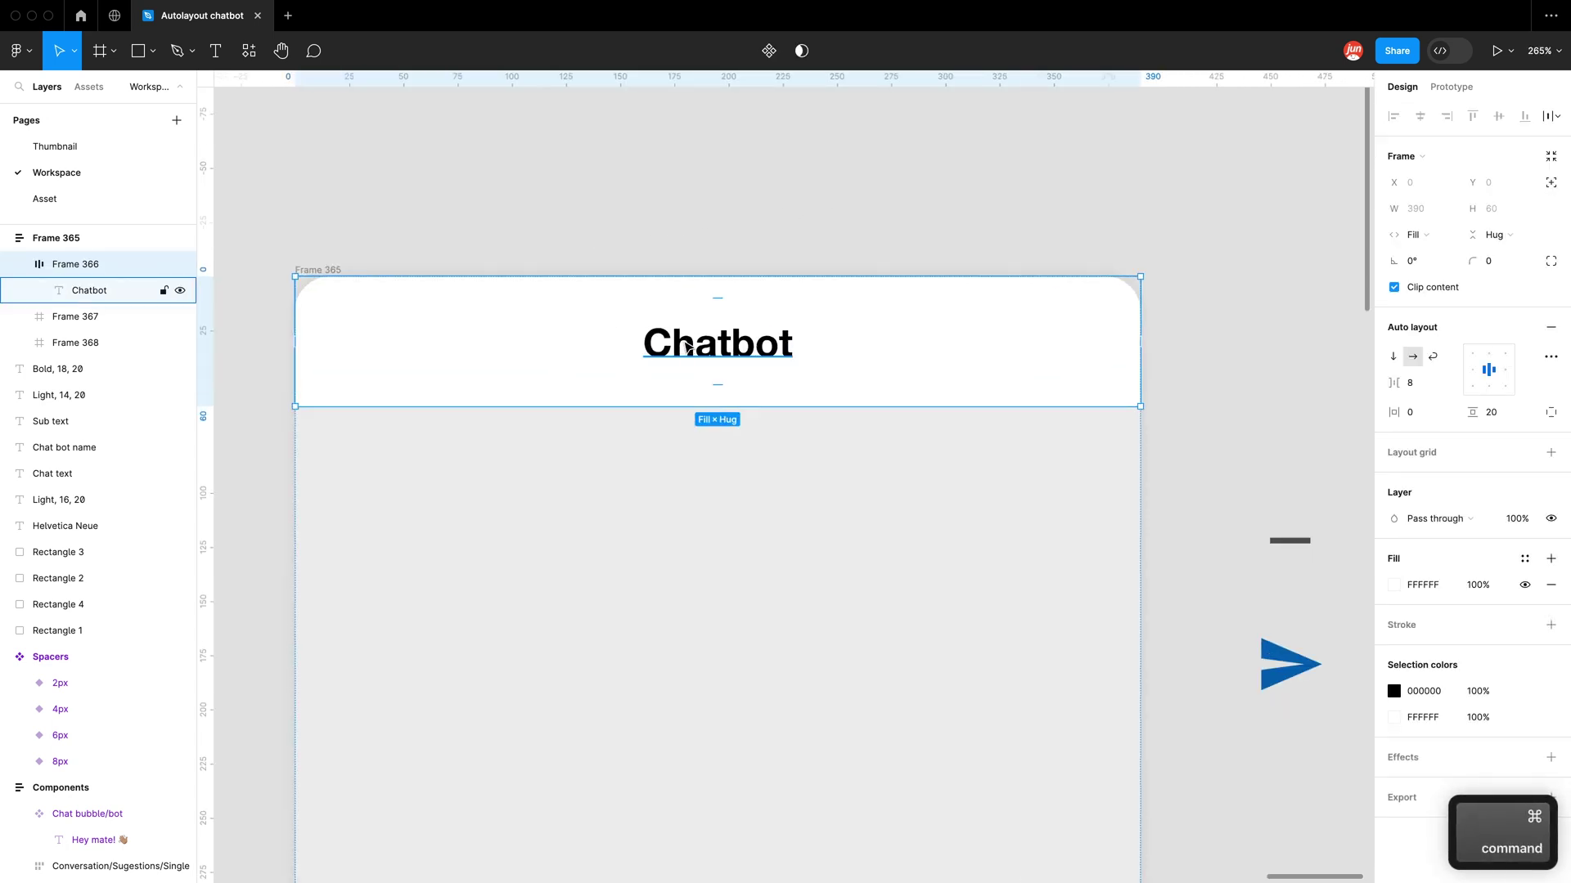
left_click(1421, 391)
type("0")
key("Return")
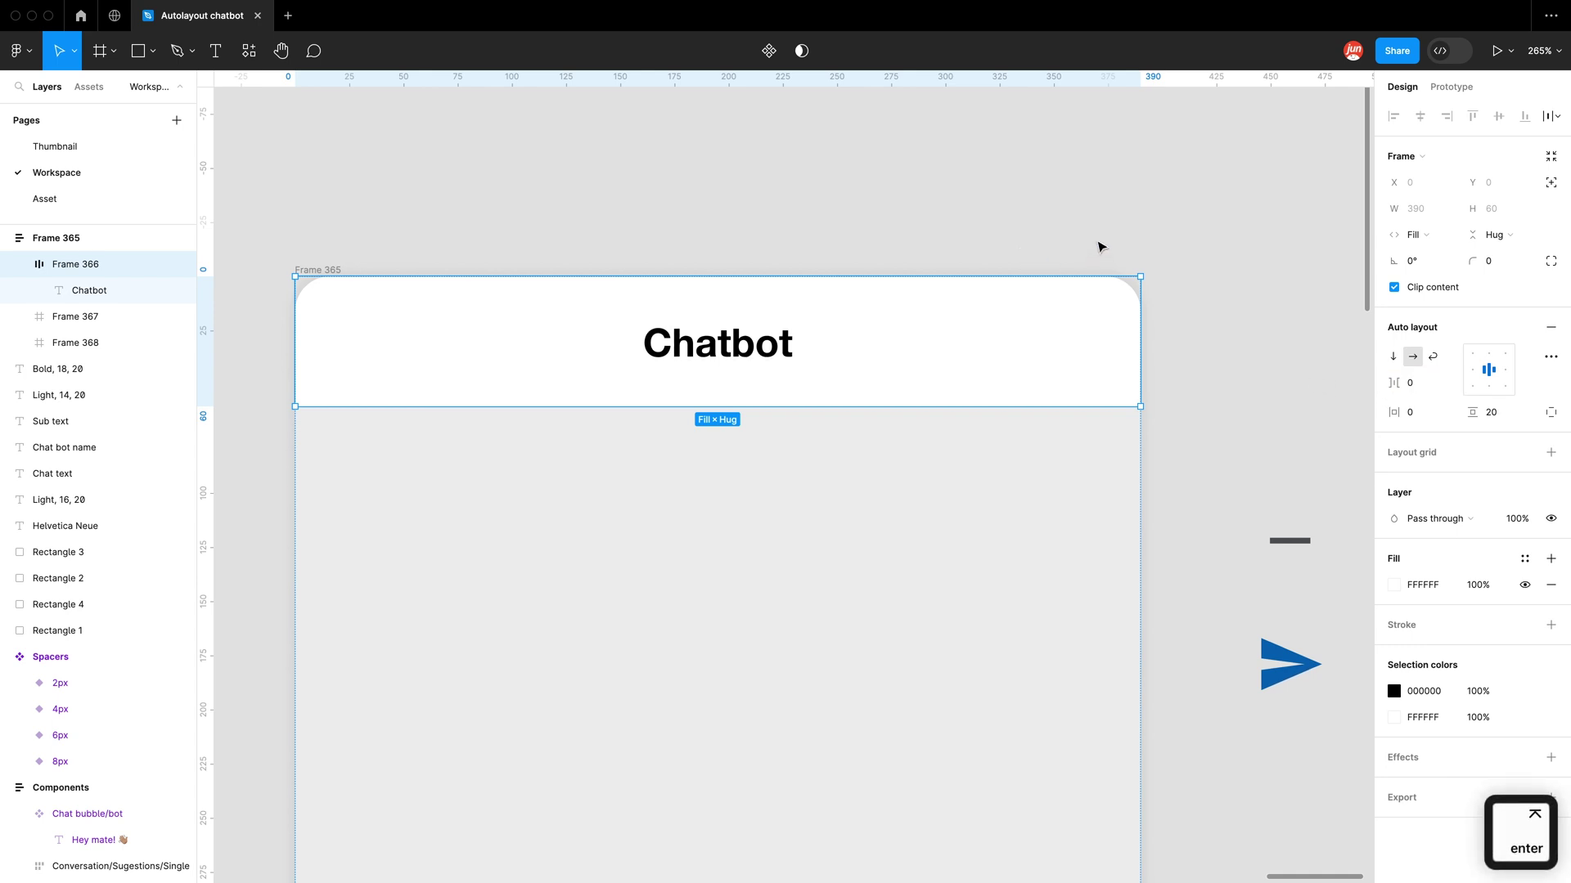
Step: Move the Minimise icon from the empty canvas into the header frame, directly after the "Chatbot" text
left_click(1055, 235)
left_click_drag(1055, 235, 1003, 187)
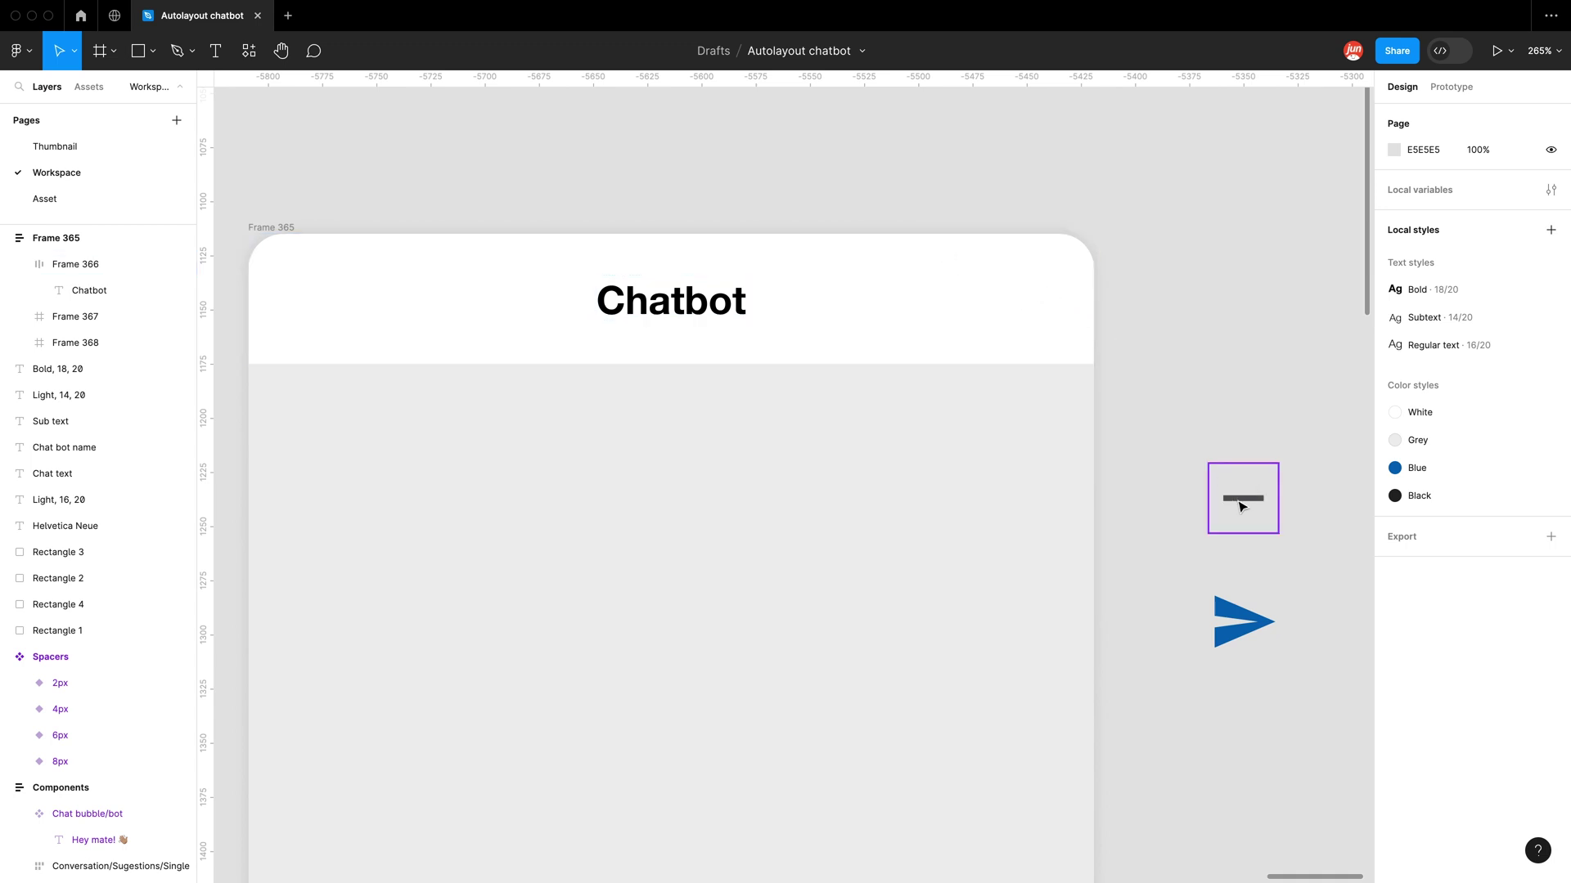
left_click_drag(1240, 506, 890, 328)
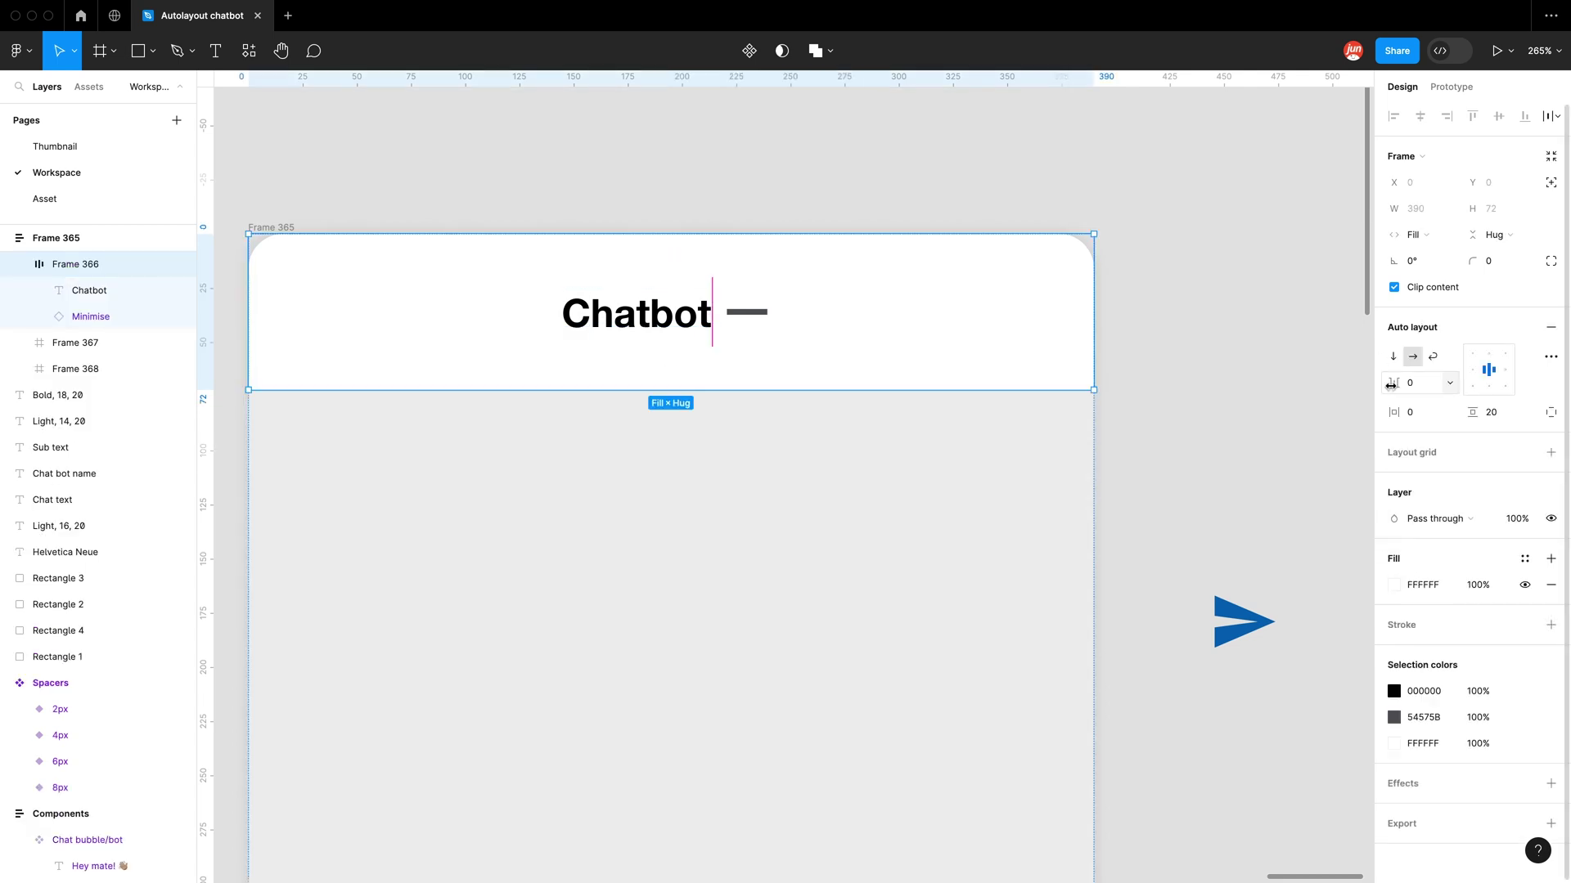
Step: Try gaps of 10, 20 and 12 between the header's text and Minimise icon, and reset the gap to 0
type("10")
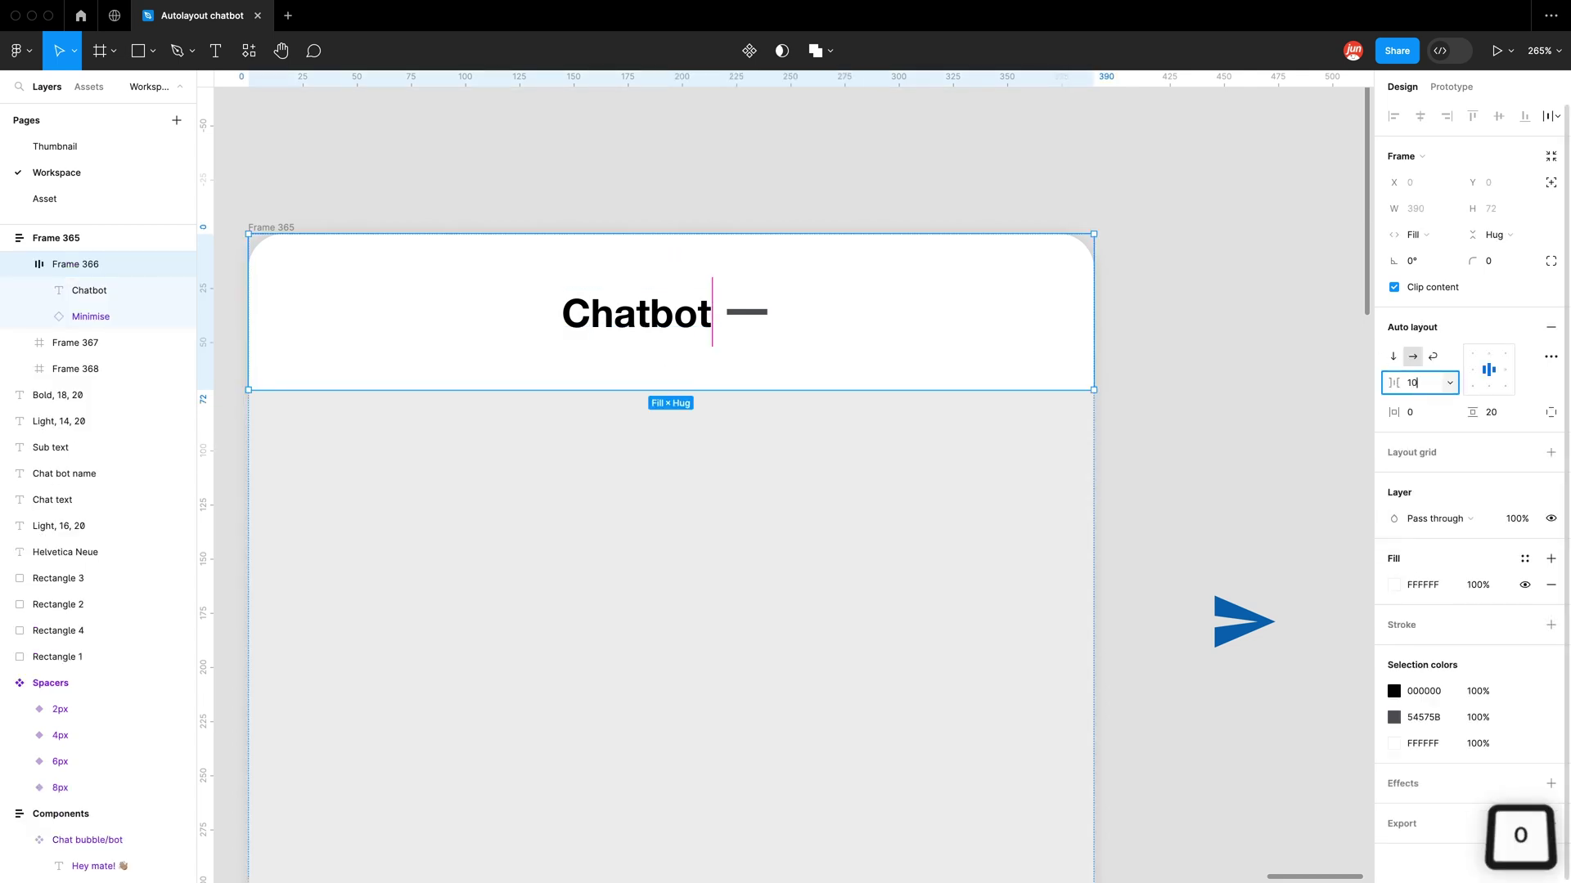
key("Return")
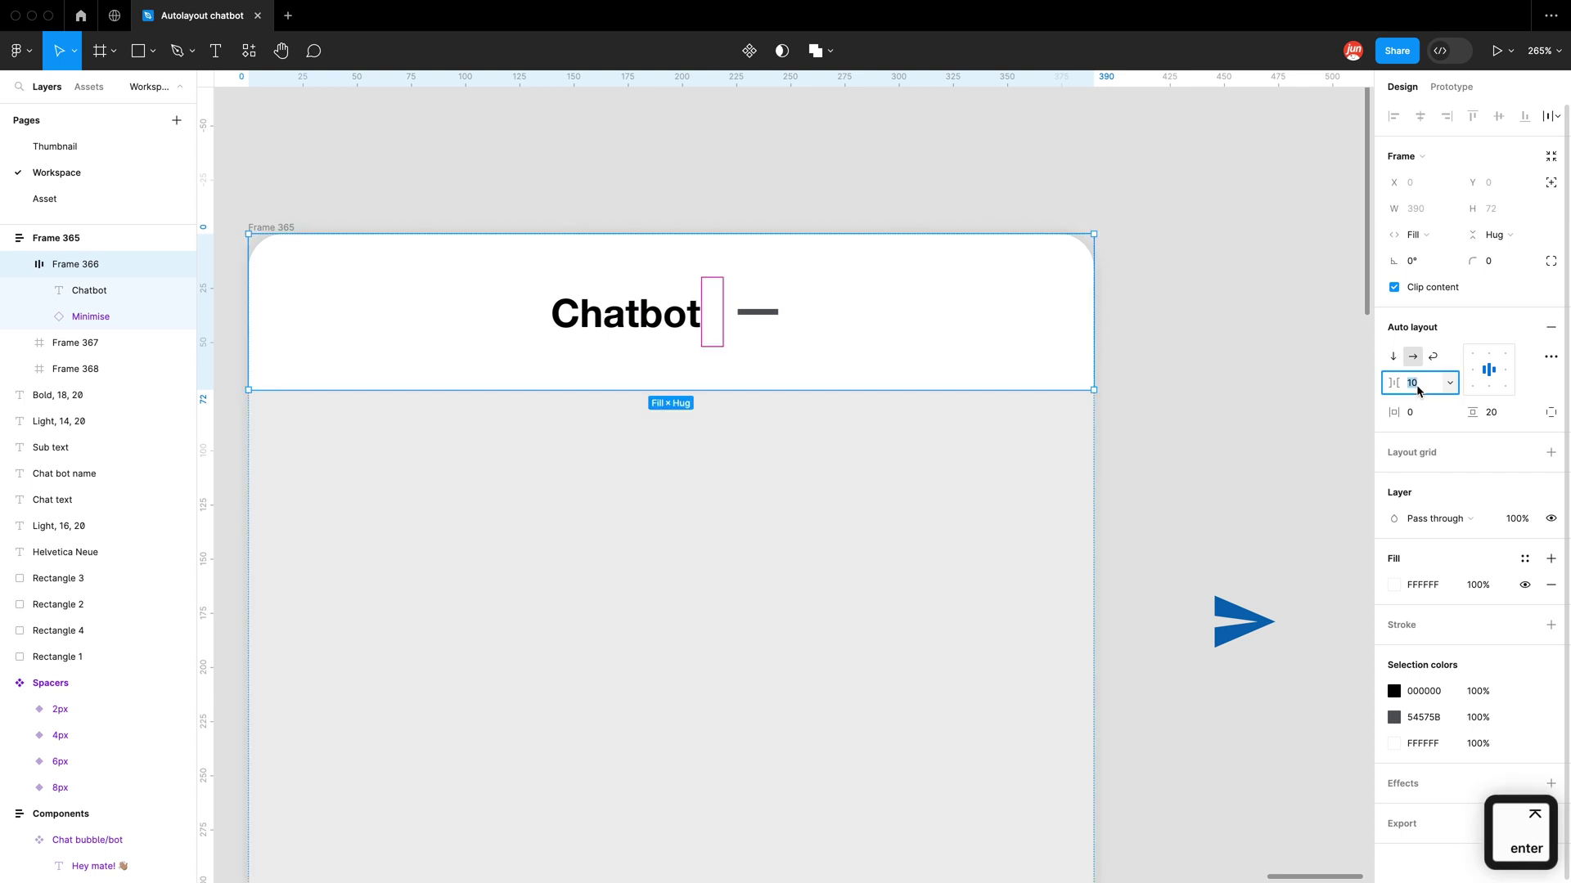
type("20")
key("Return")
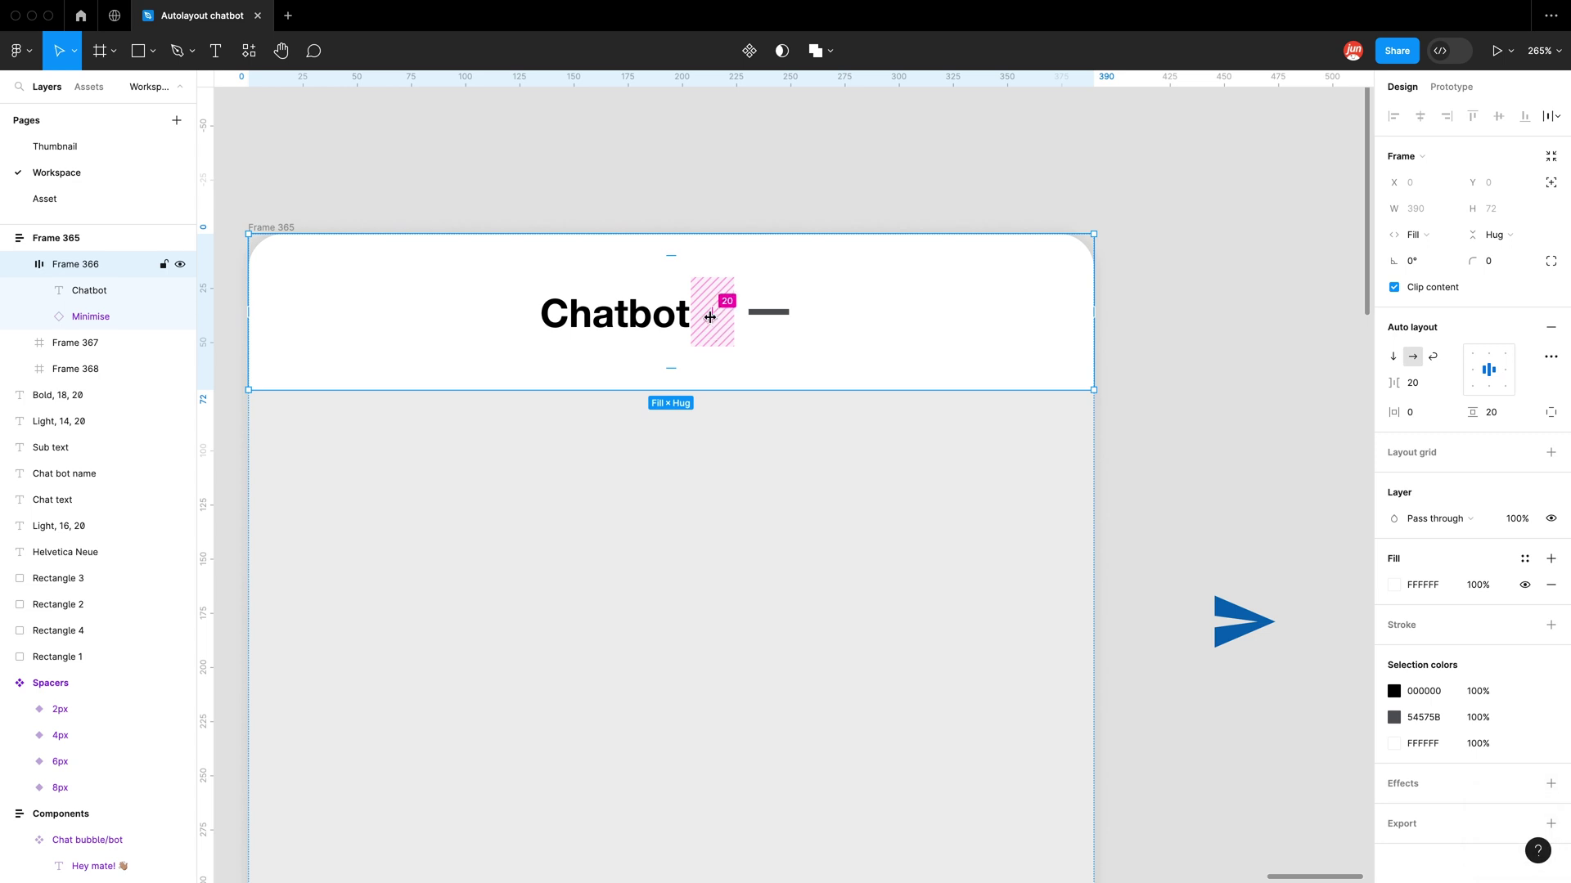
mouse_move(710, 316)
left_mouse_down()
mouse_move(764, 312)
mouse_move(701, 312)
left_mouse_up()
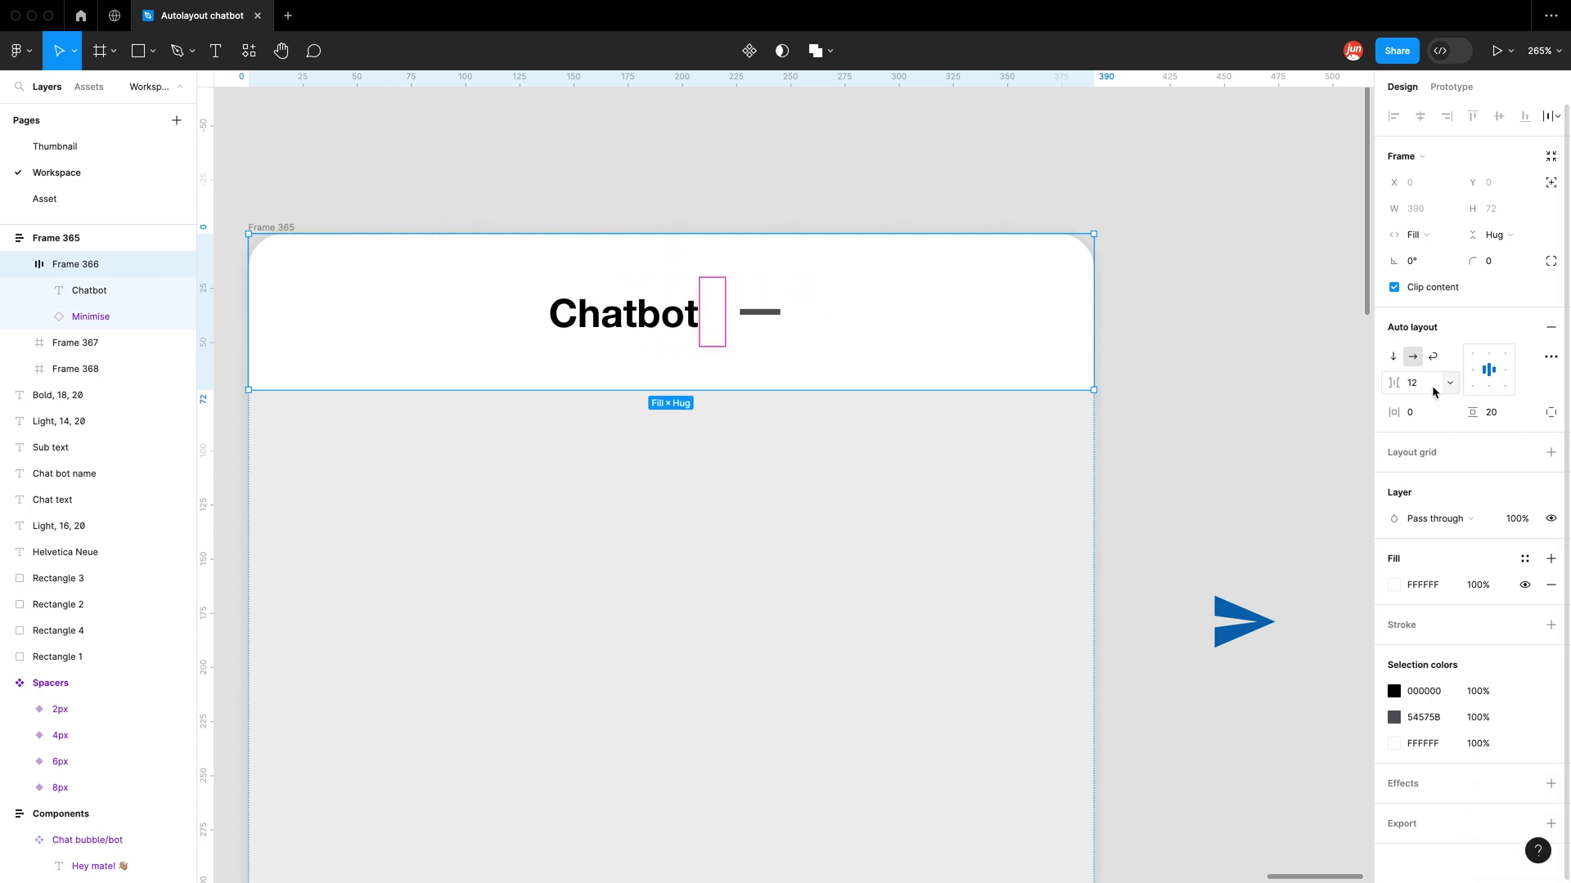
type("0")
key("Return")
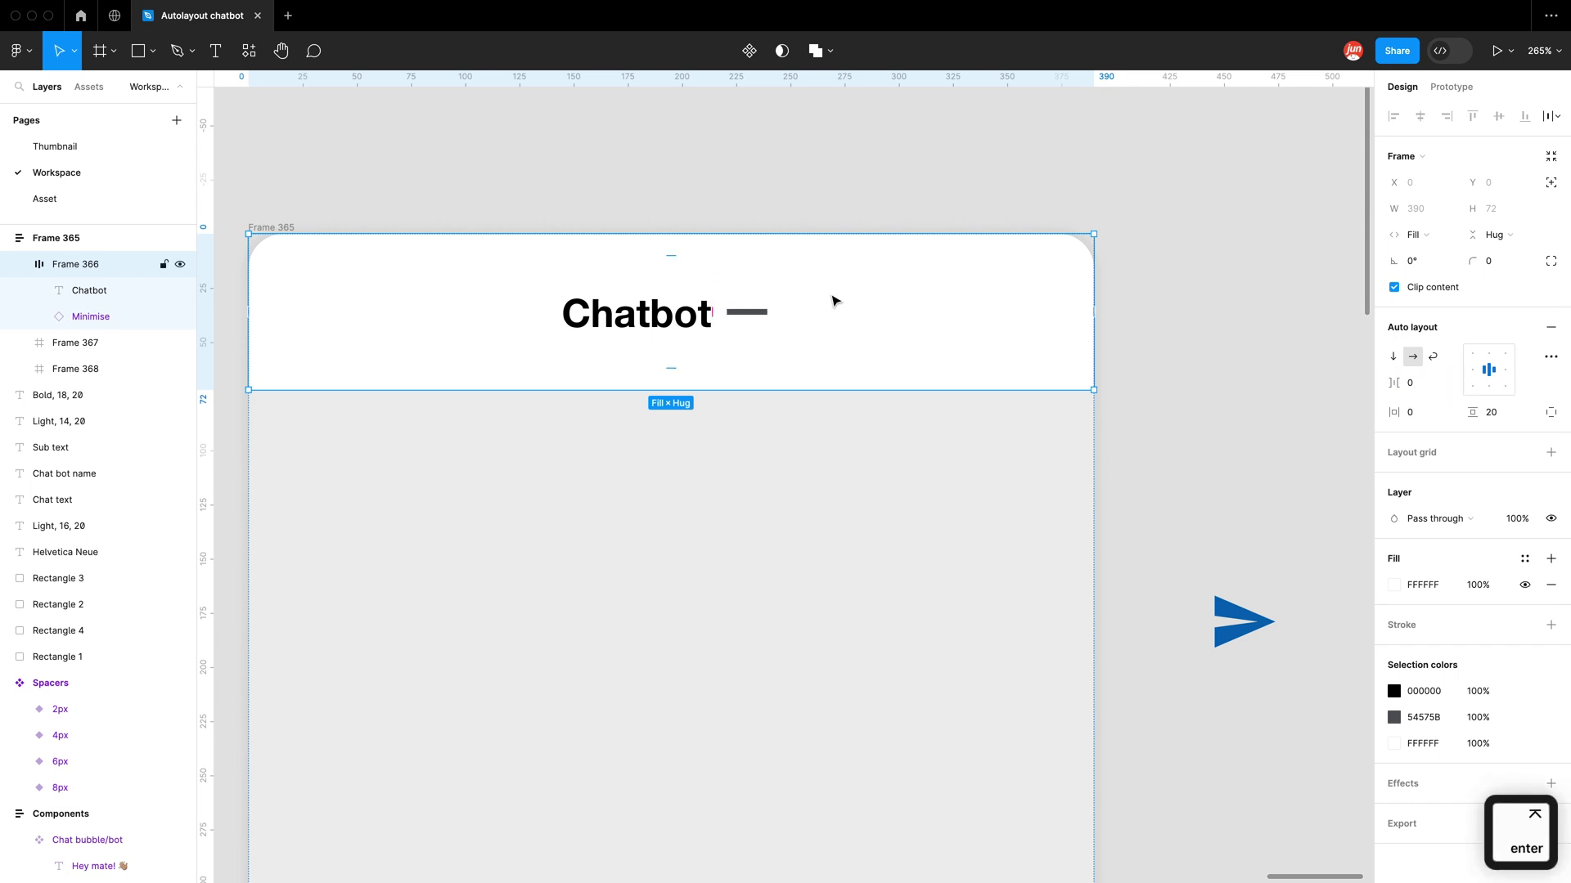
Step: Give the Minimise icon an absolute position in the header and move it near the header's right end, at about X 322
left_click(757, 317)
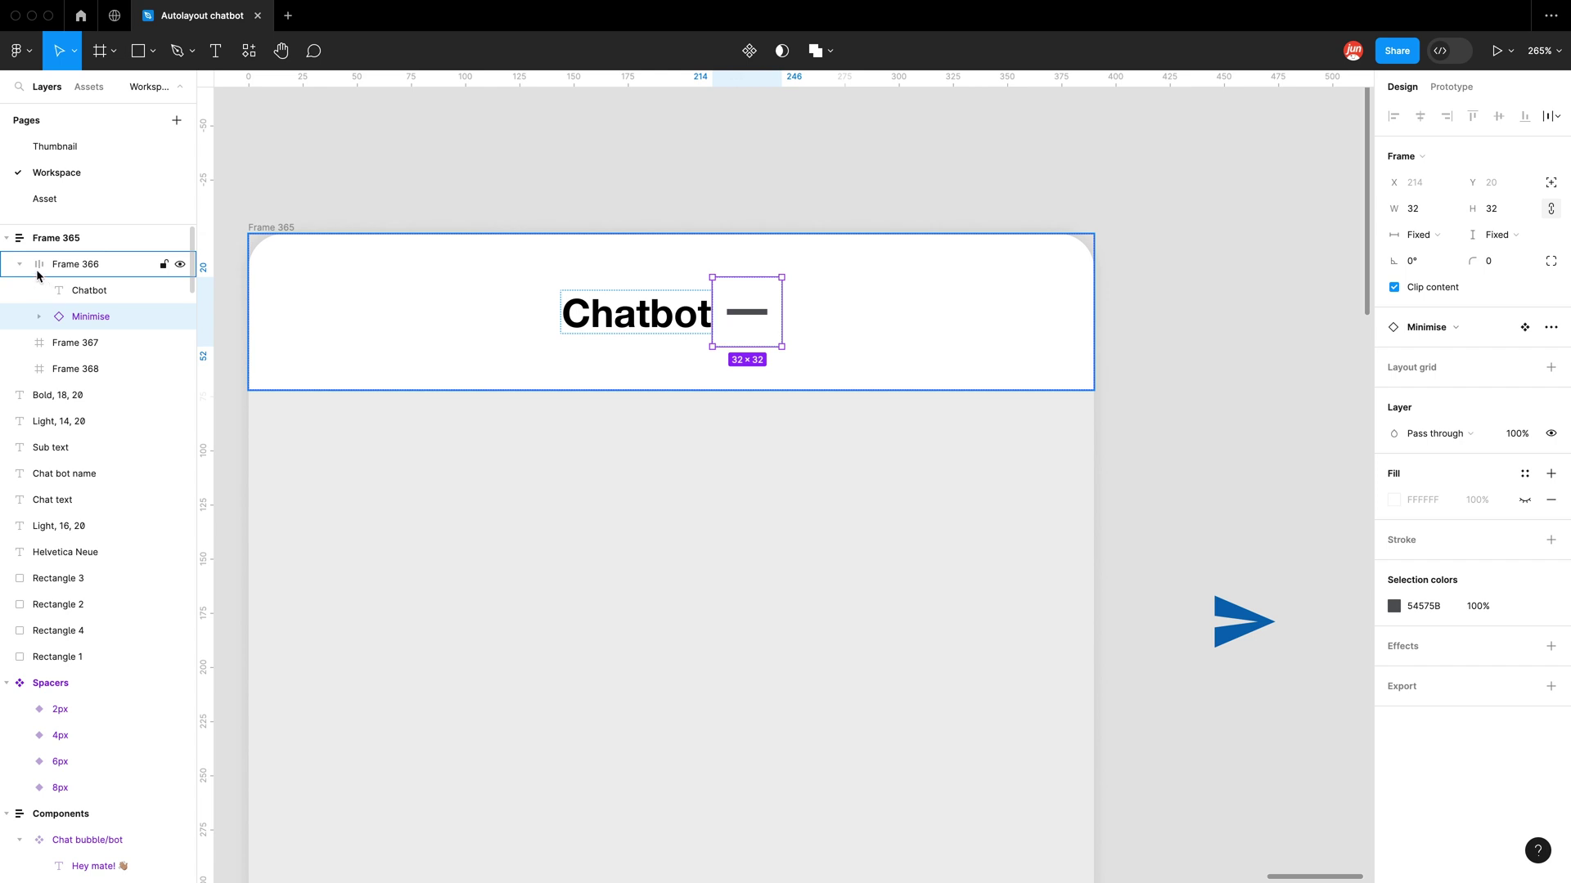
left_click(1552, 185)
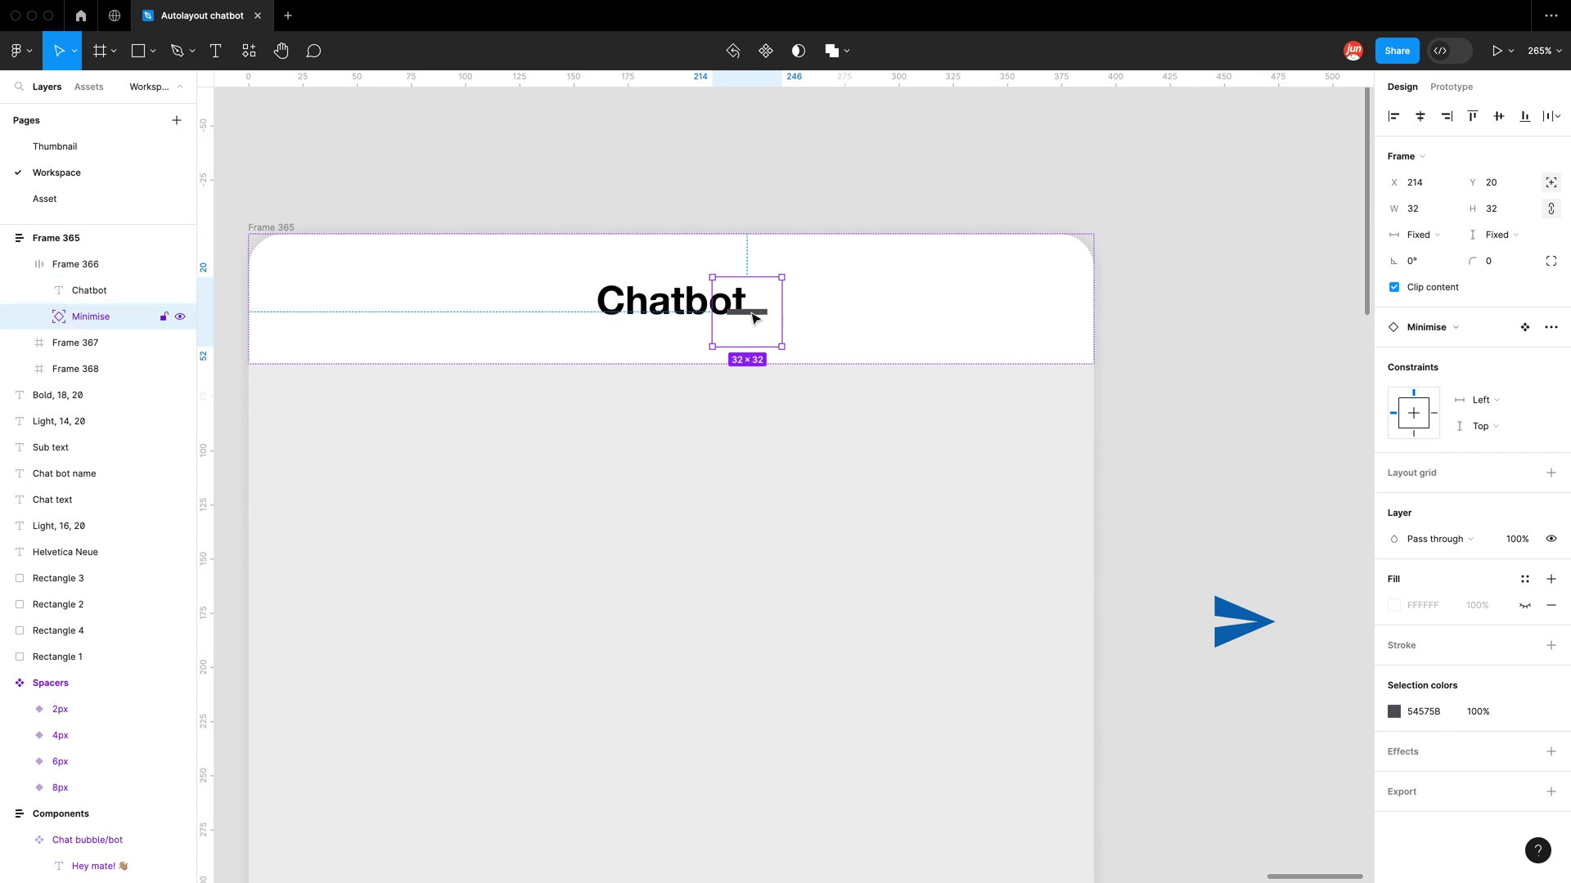
left_click_drag(772, 317, 984, 305)
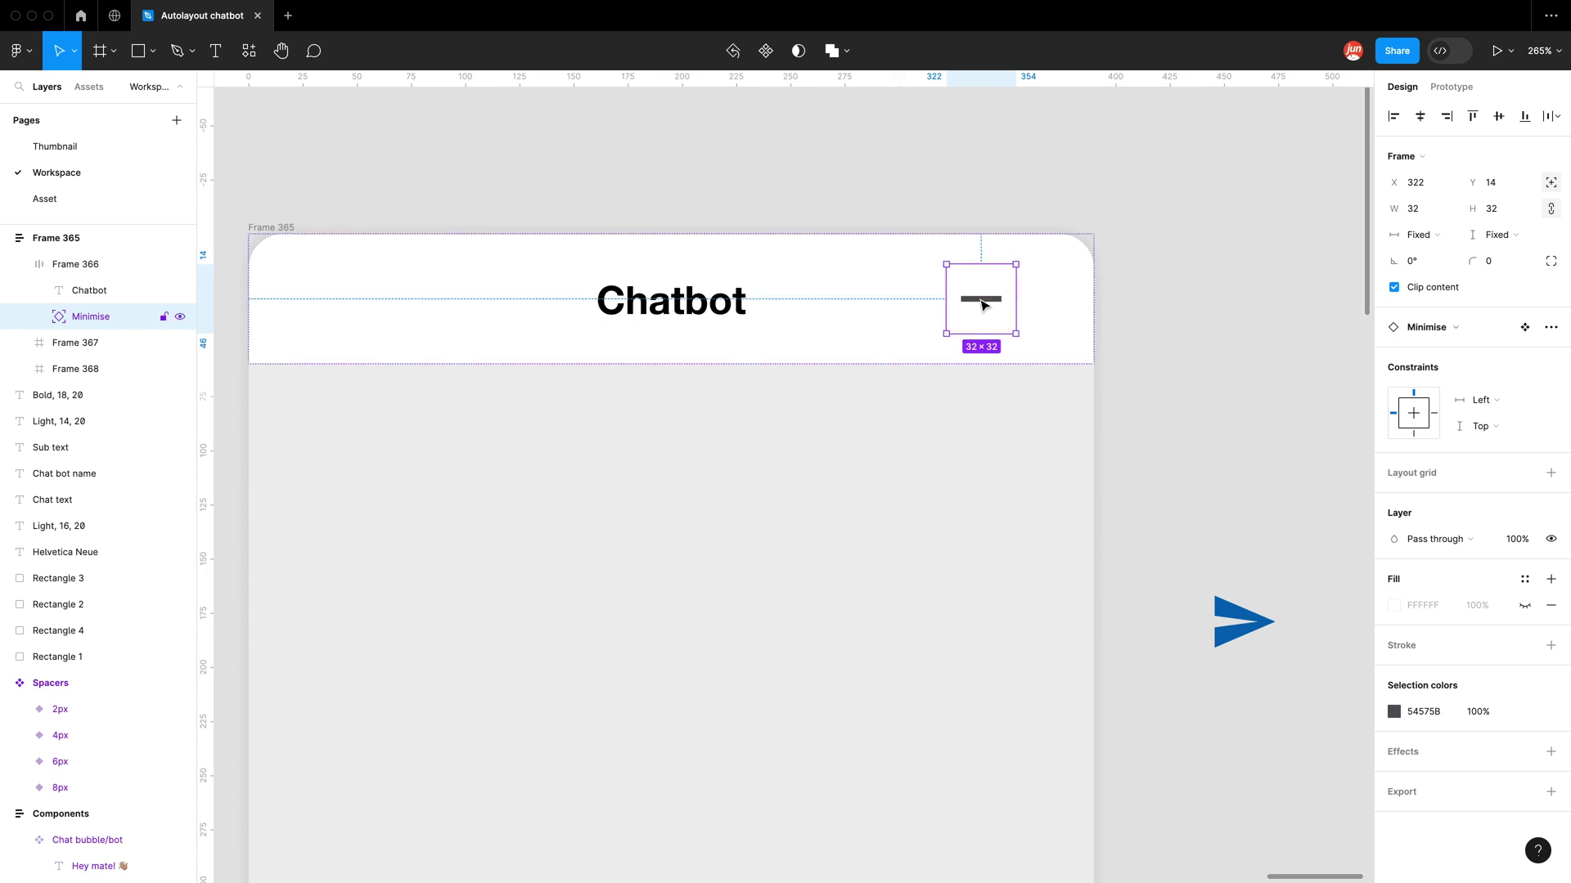
Step: Centre the Minimise icon vertically in the header, shift it right to X 333 and check its distances to the header edges
left_click(1500, 122)
left_click_drag(993, 308, 1017, 304)
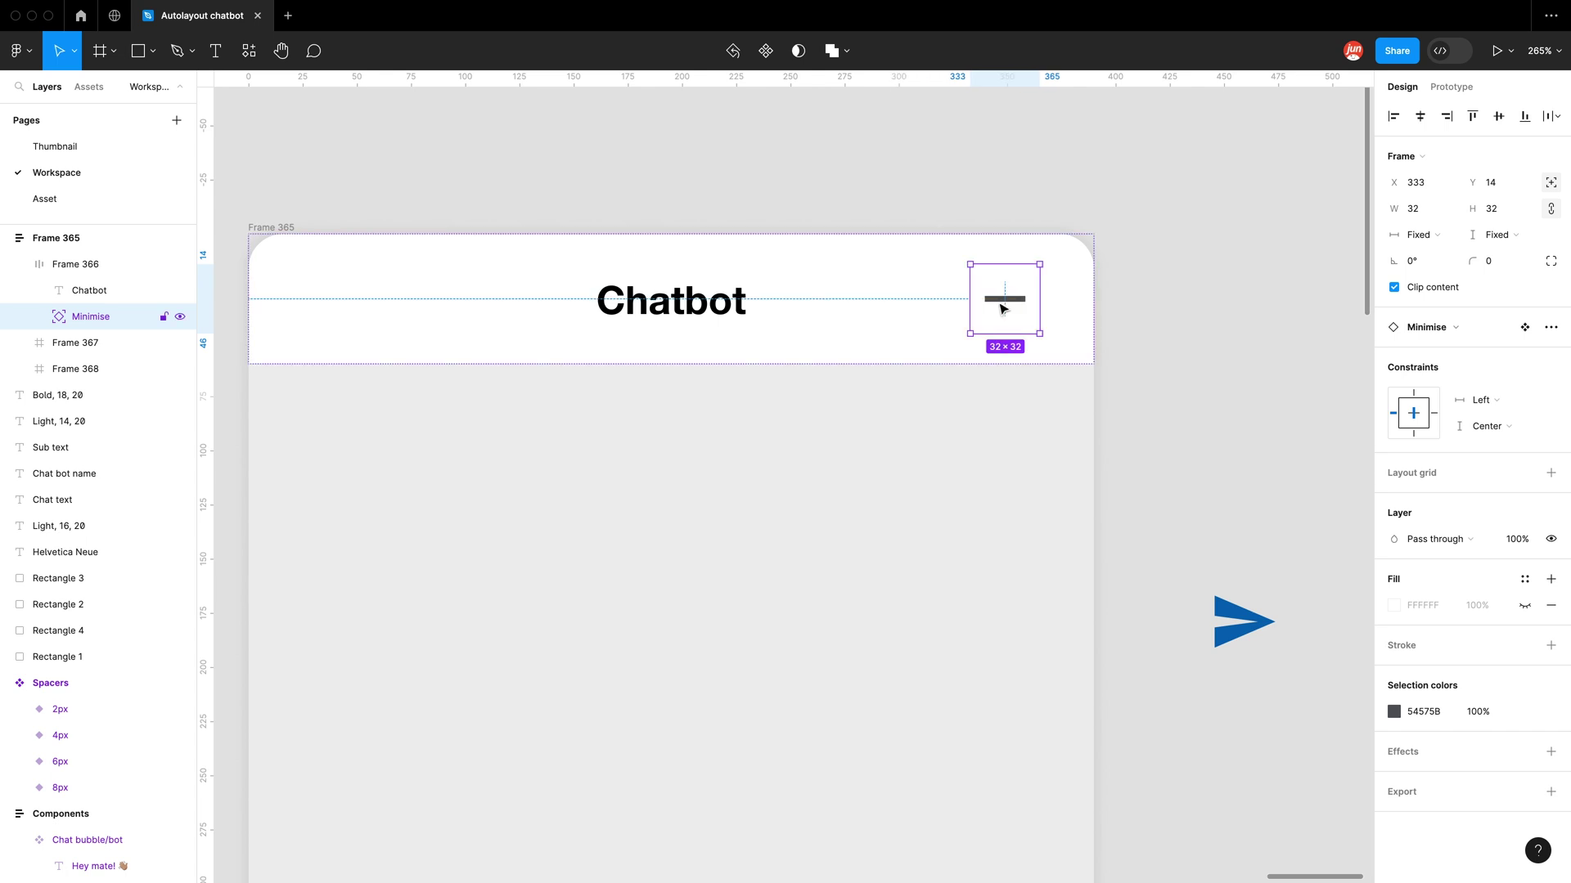
key("alt")
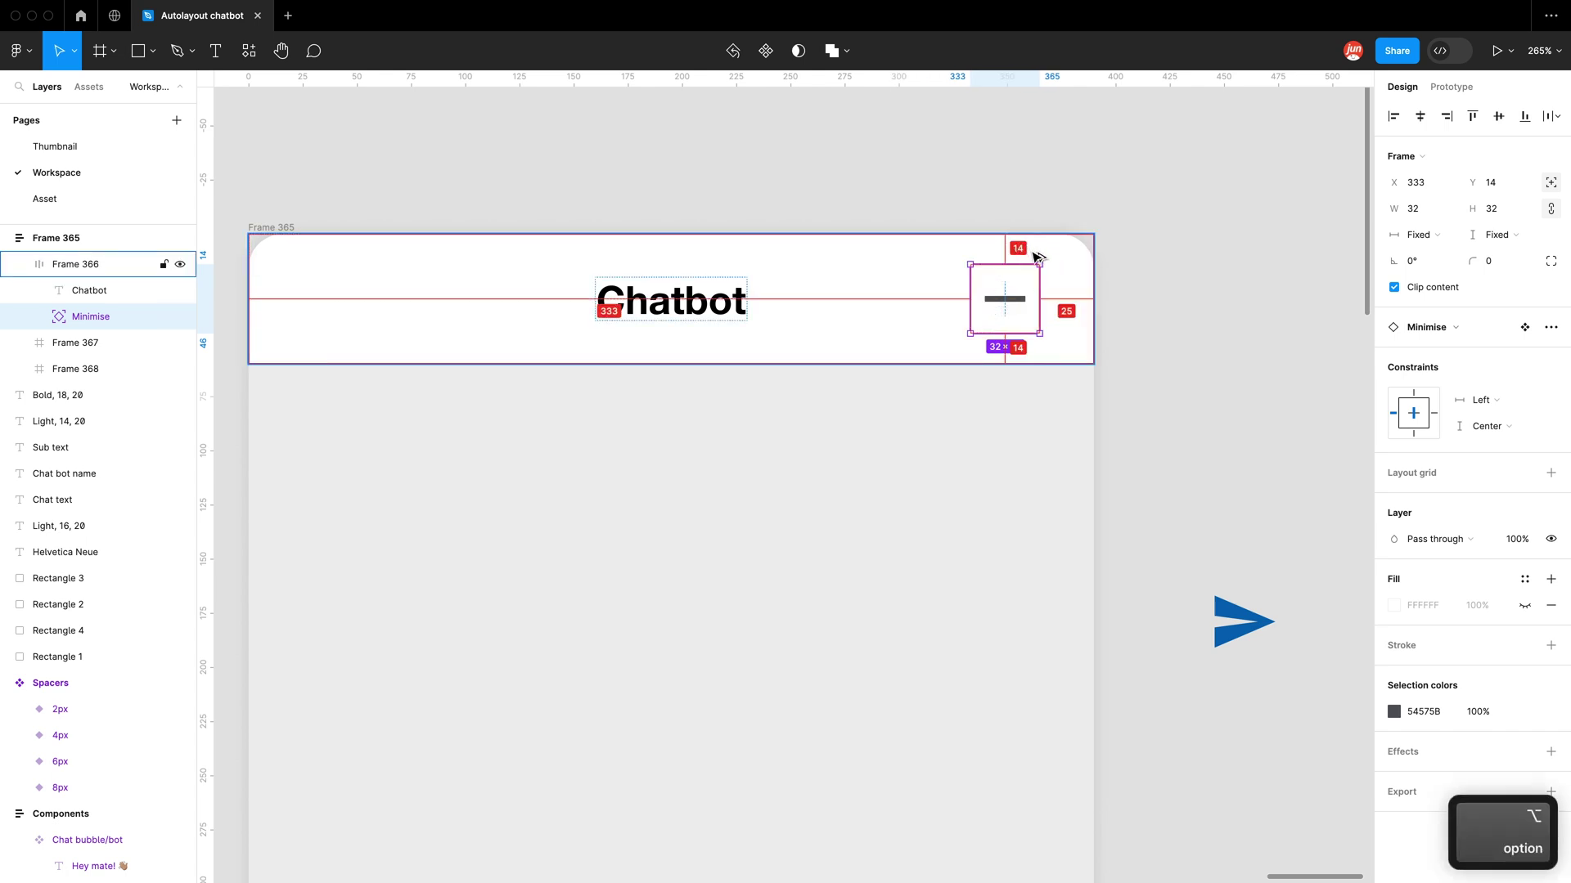
Step: Move the Minimise icon closer to the header's right edge, set its X position to 344 and check its spacing
left_click_drag(1014, 304, 1041, 308)
key("alt")
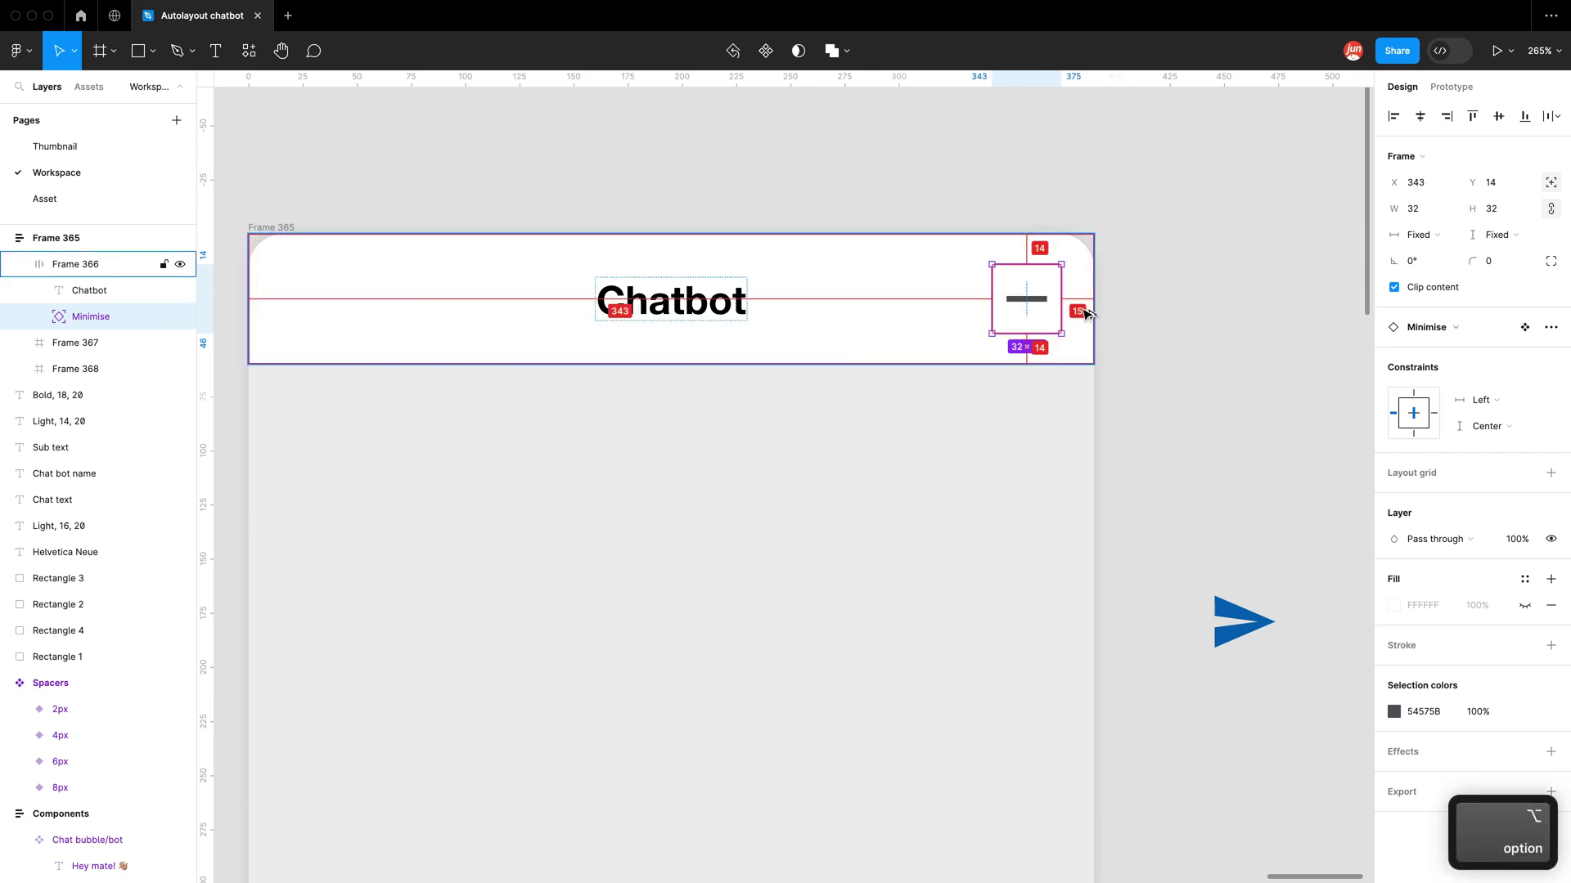
left_click(1425, 183)
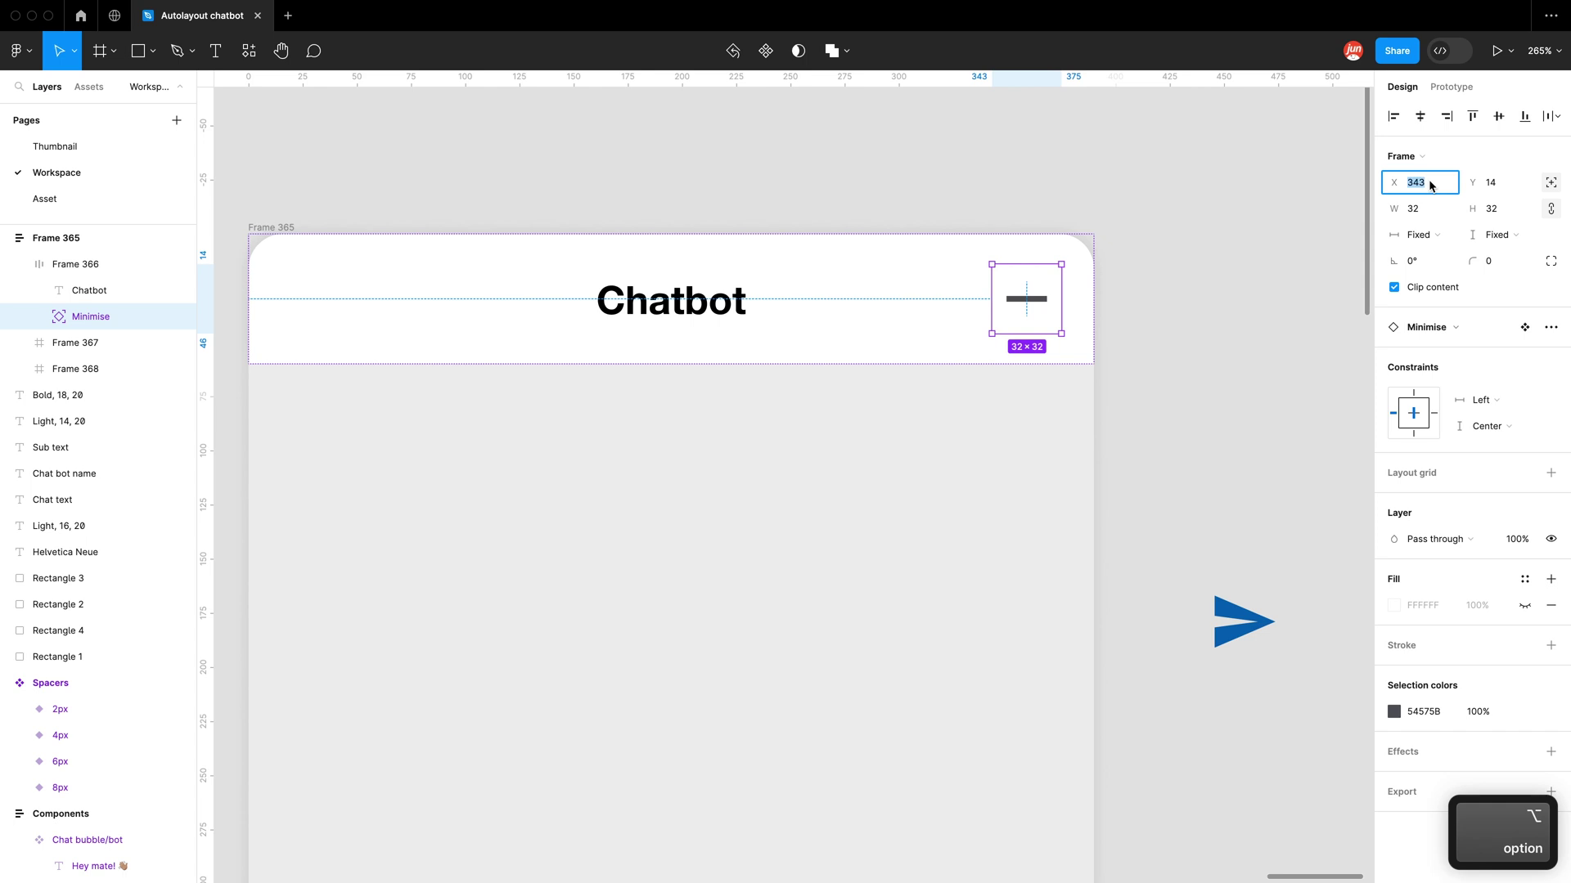
type("344")
key("Return")
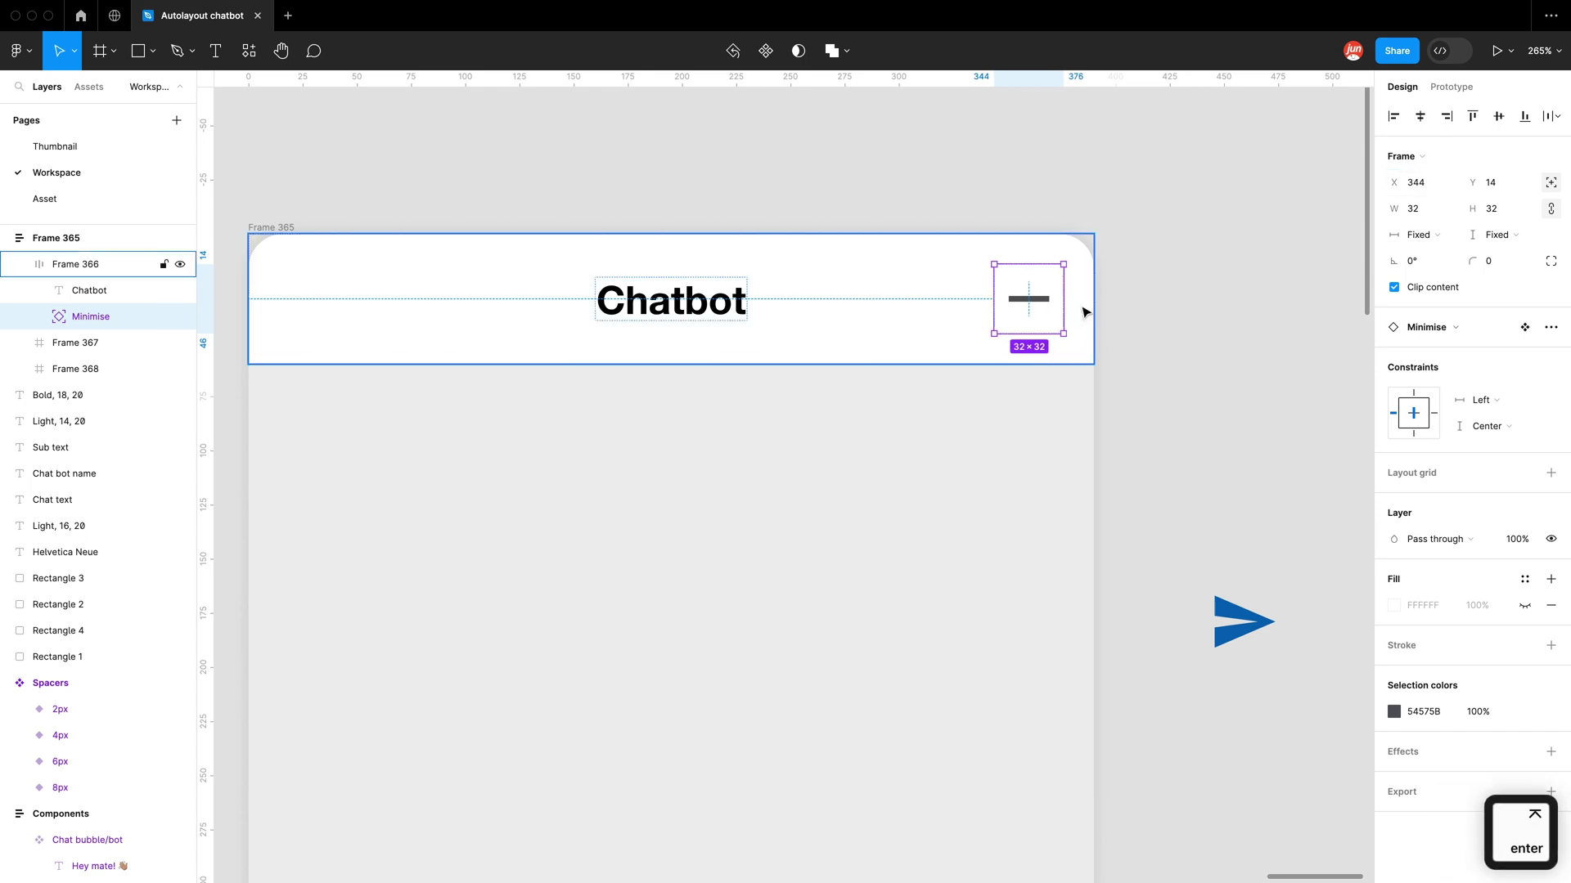
key("alt")
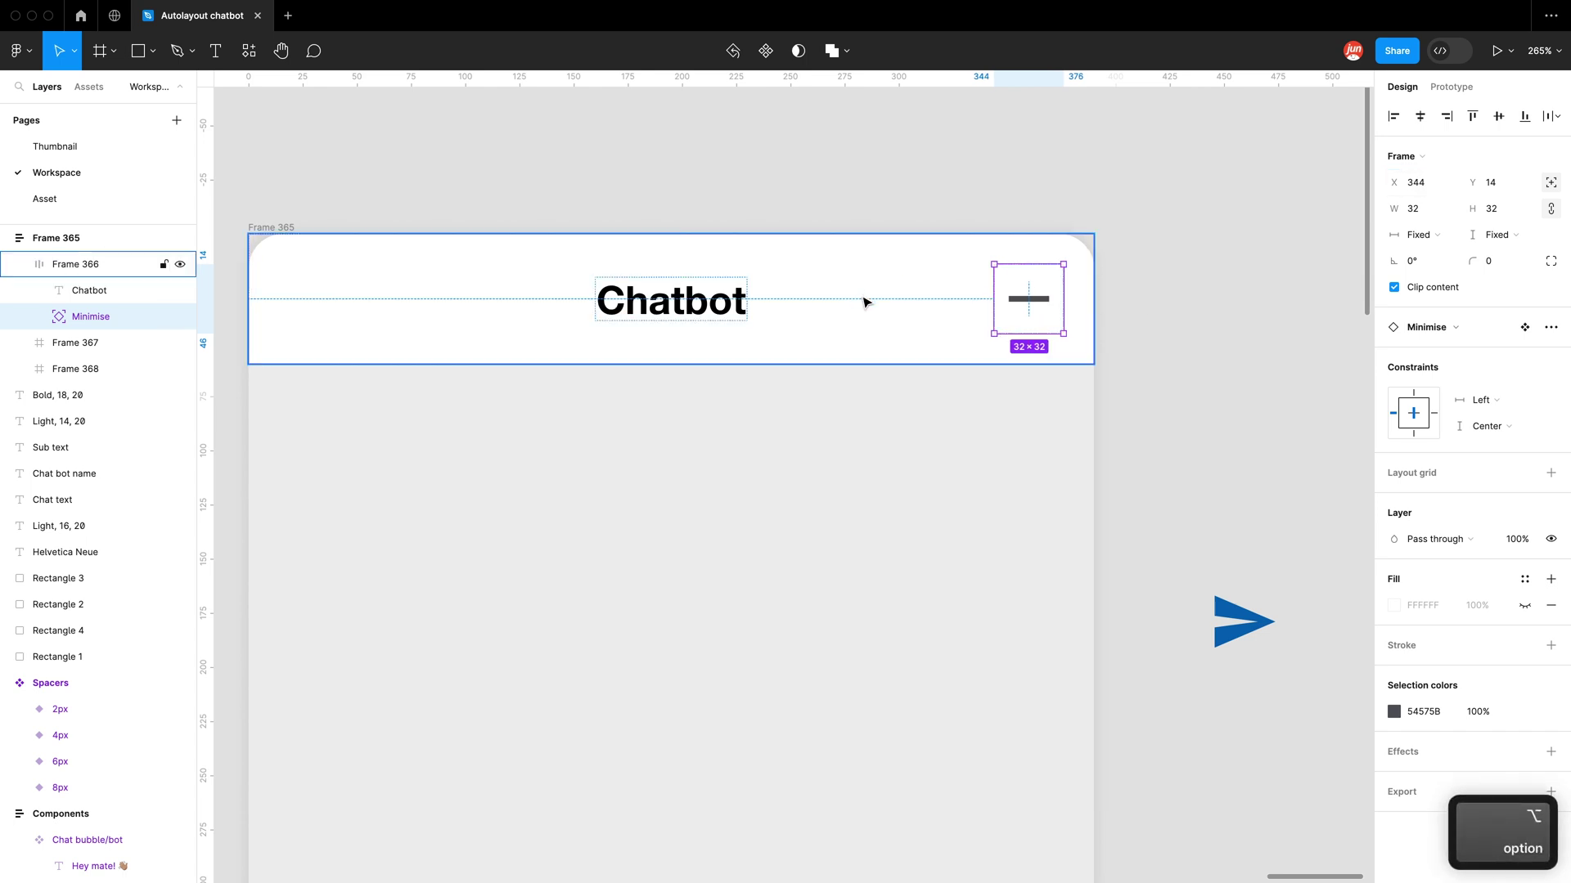
left_click(1139, 321)
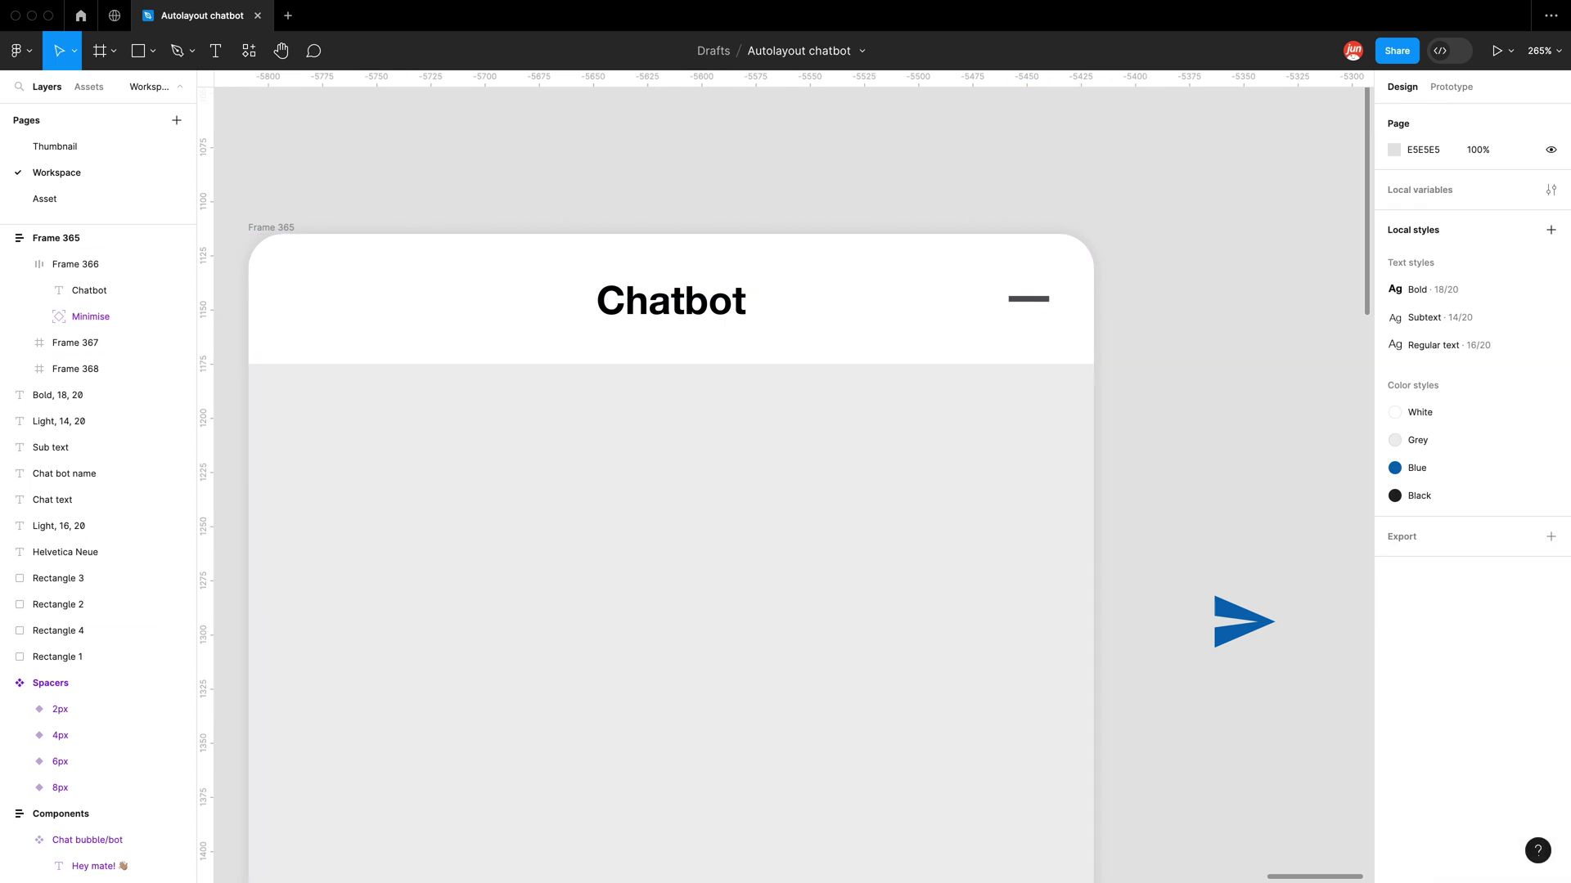
Step: Add a text layer reading "Type a message" on the empty canvas below the chatbot frame
scroll(786, 474, "down", 10)
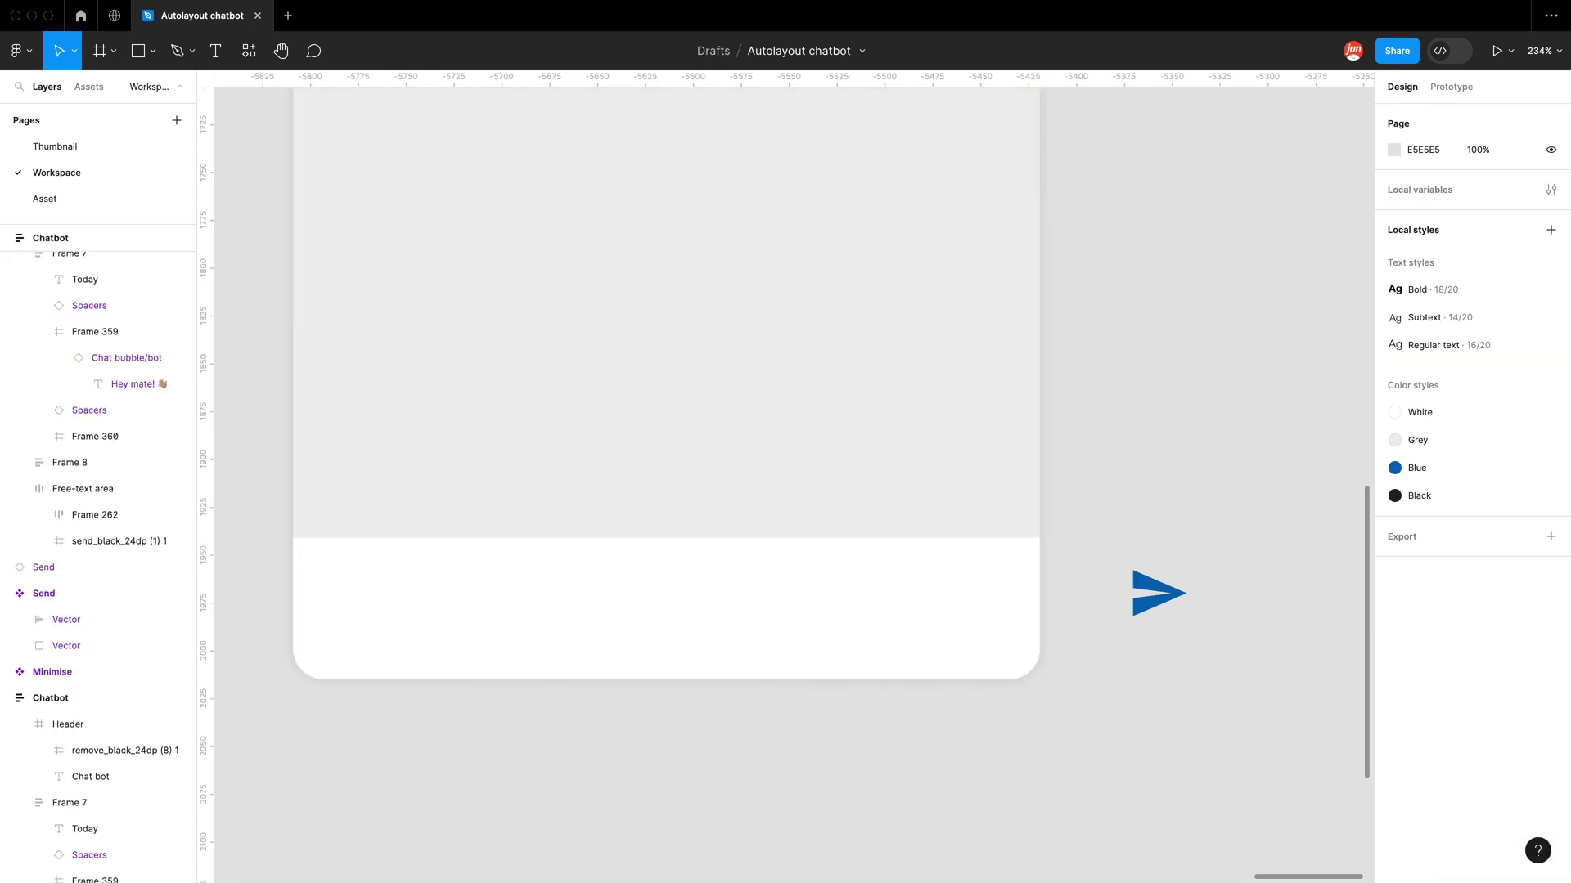
scroll(581, 566, "down", 3)
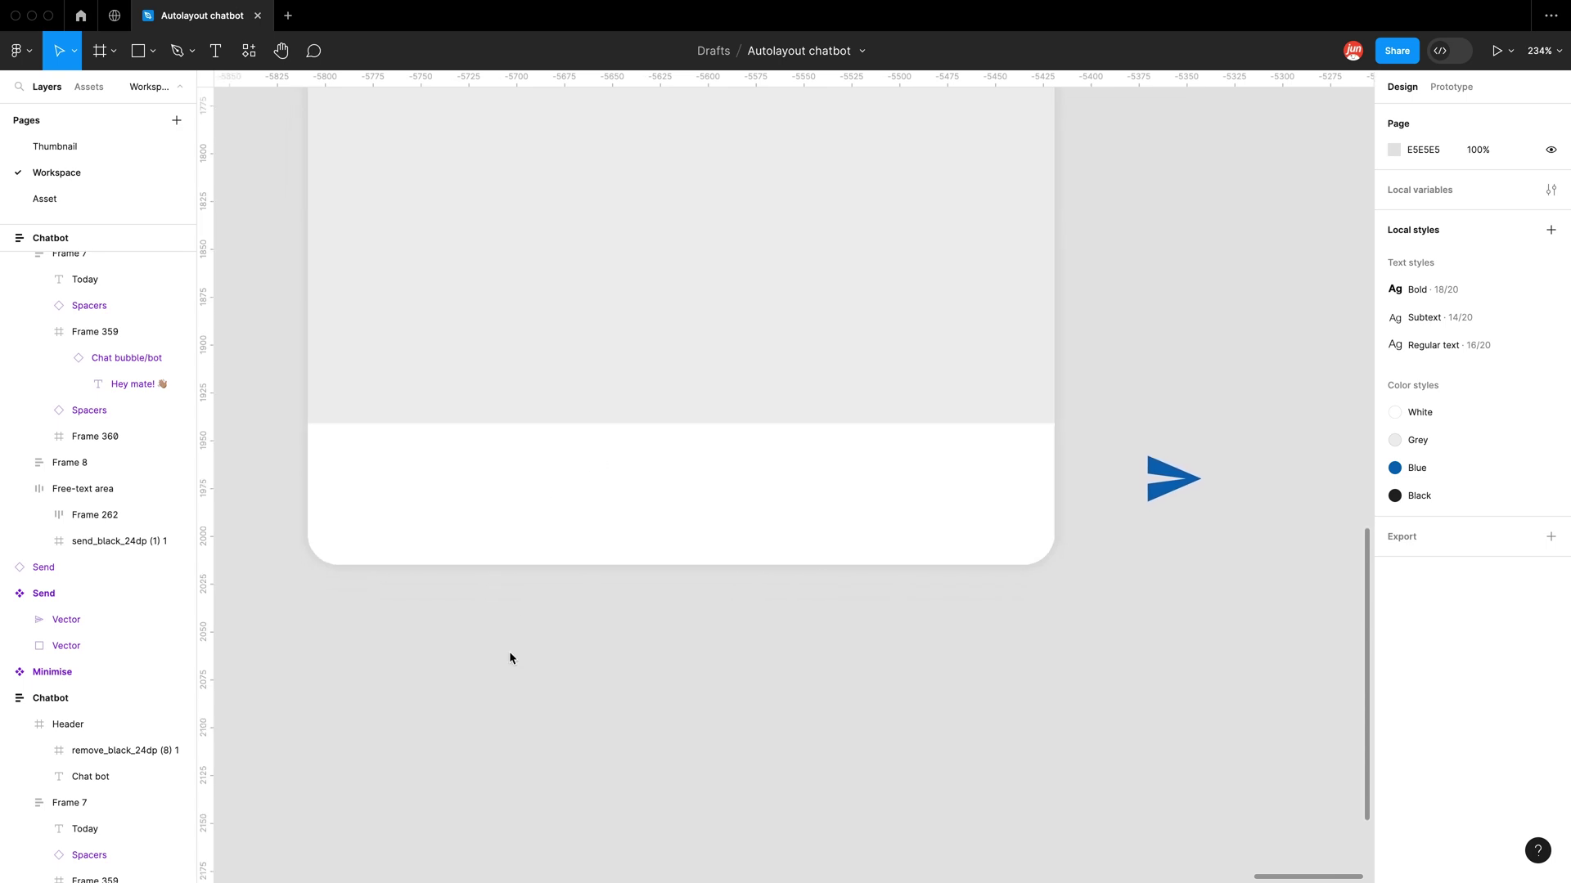
key("t")
left_click(463, 646)
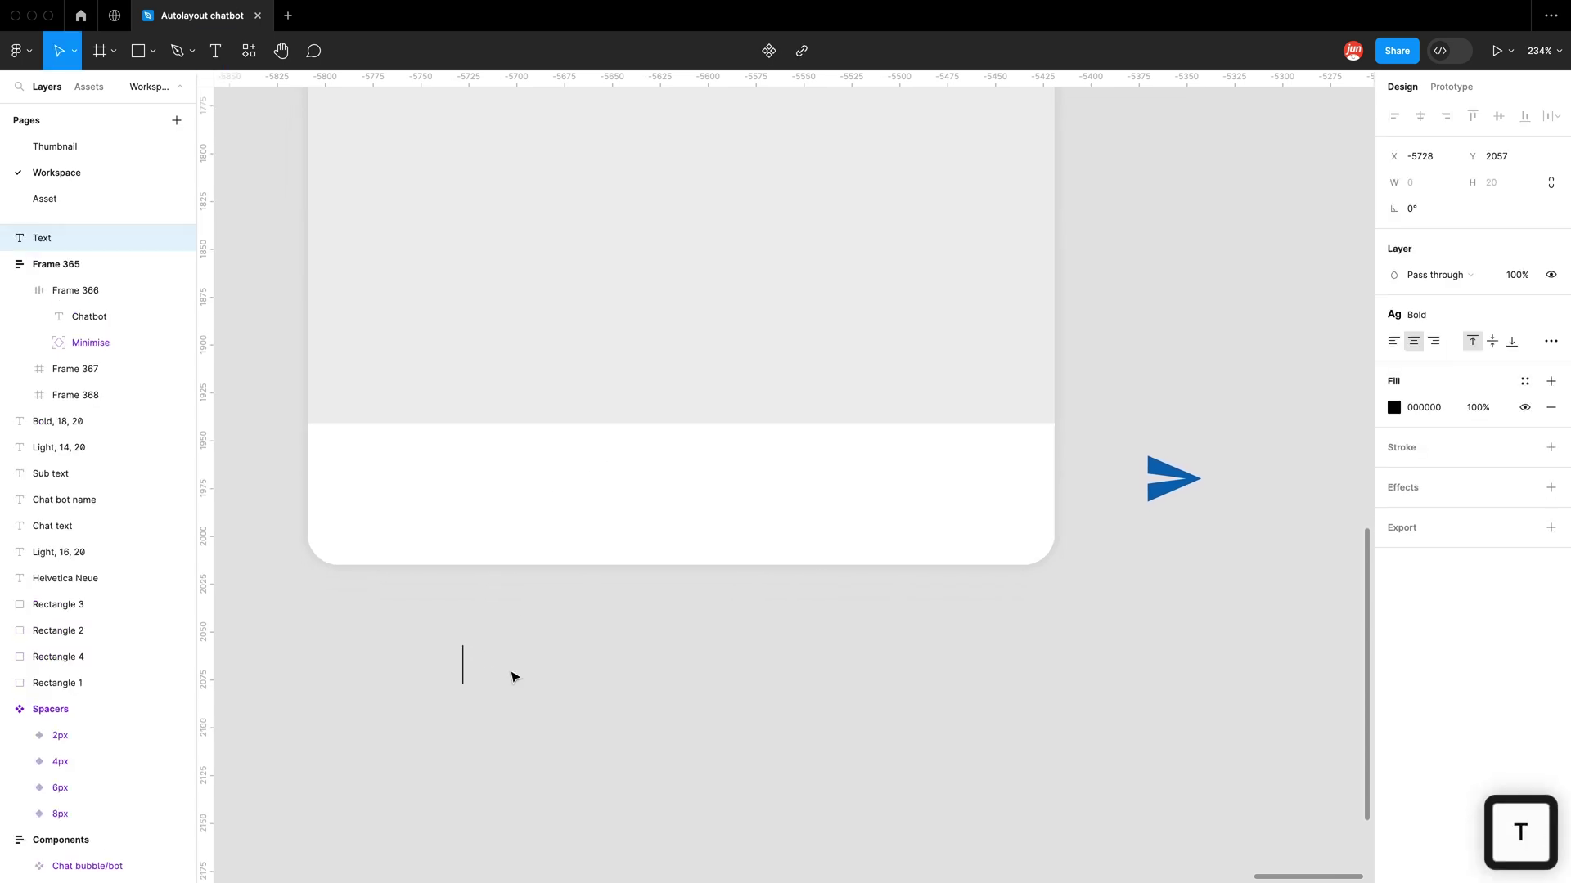
type("Type a ")
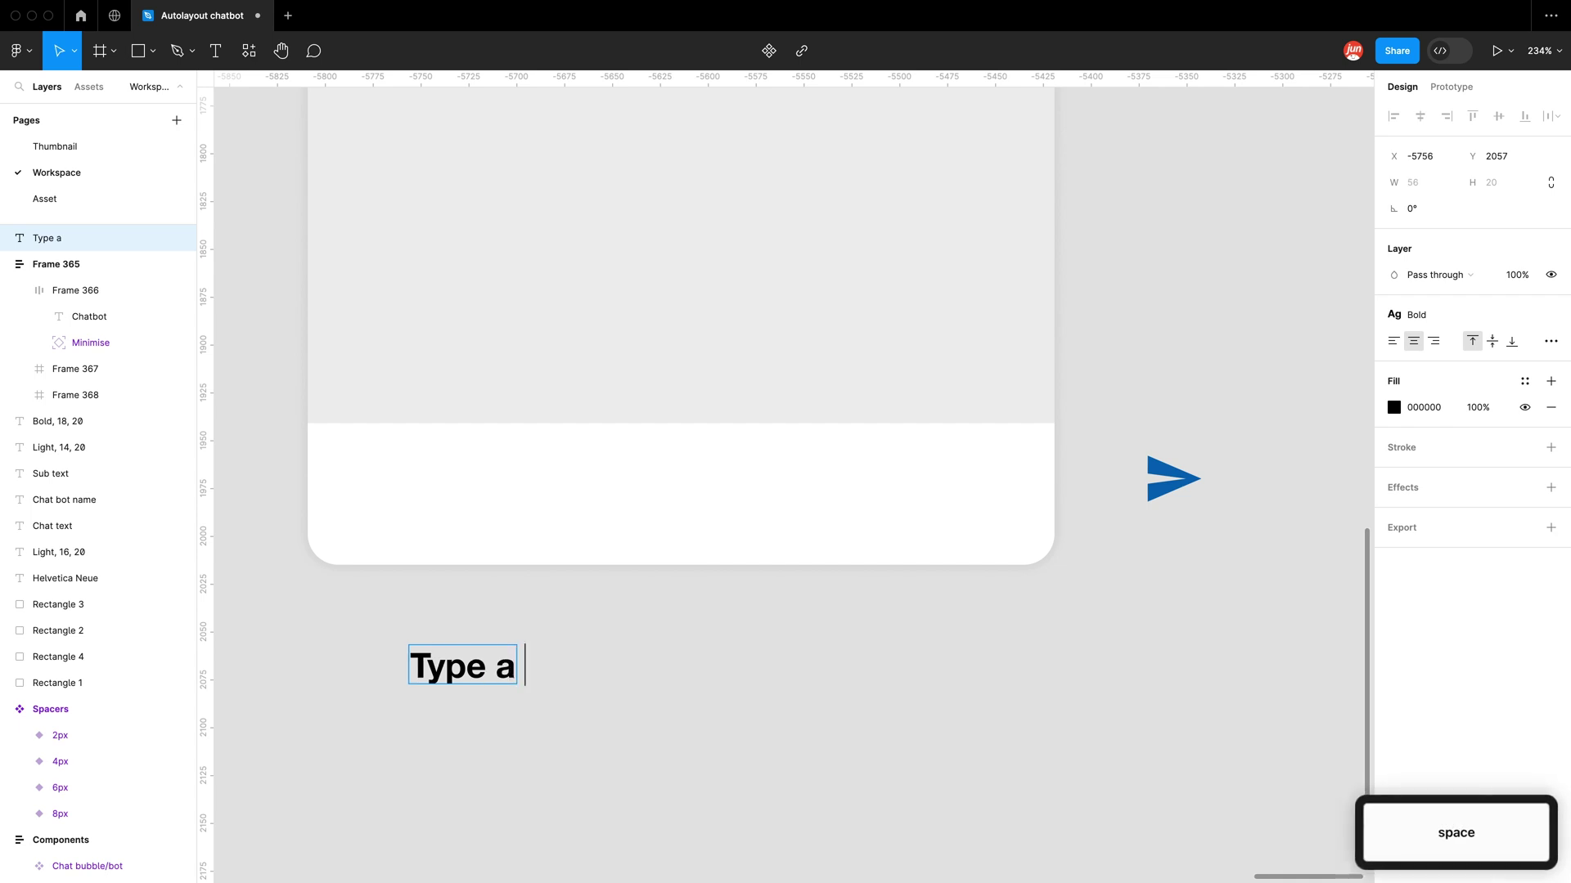
type("message")
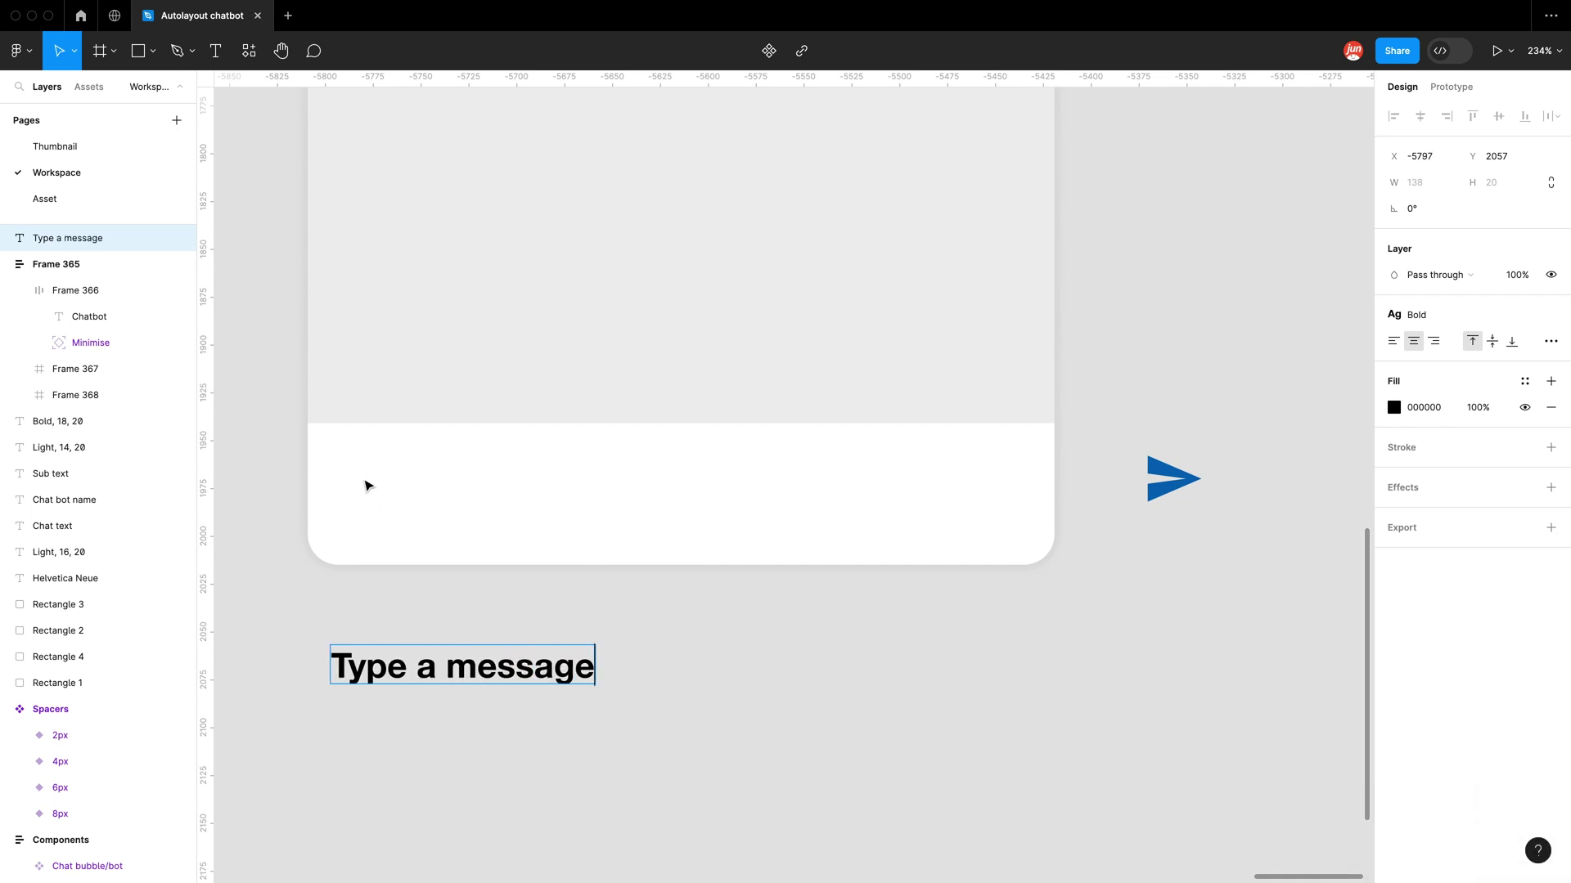
key("Escape")
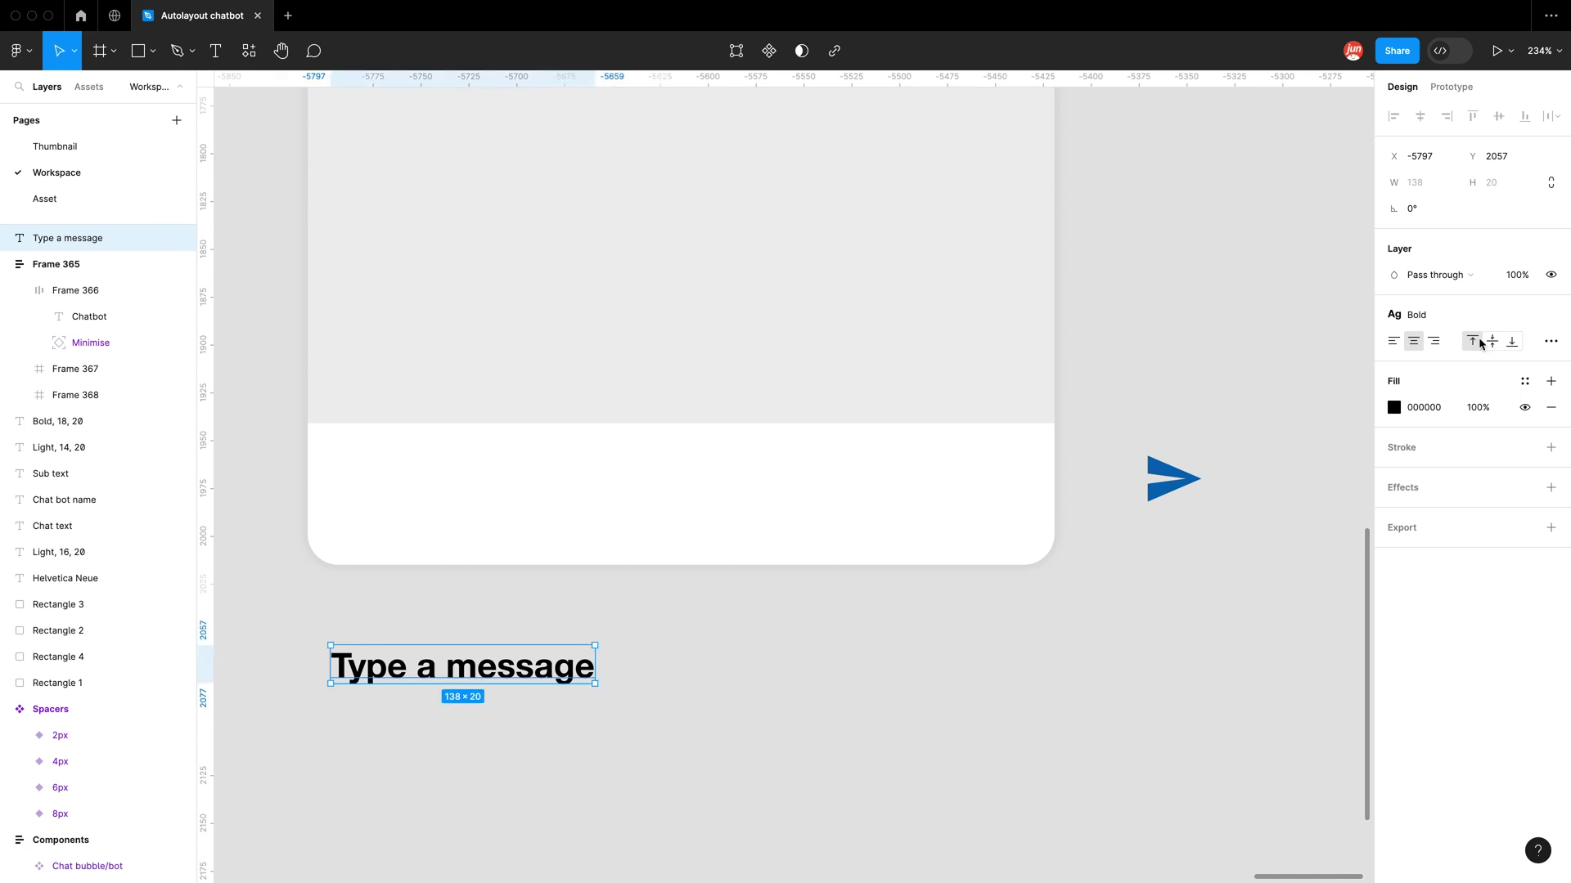
Step: Apply the Regular text style to the "Type a message" text and align it left
left_click(1430, 312)
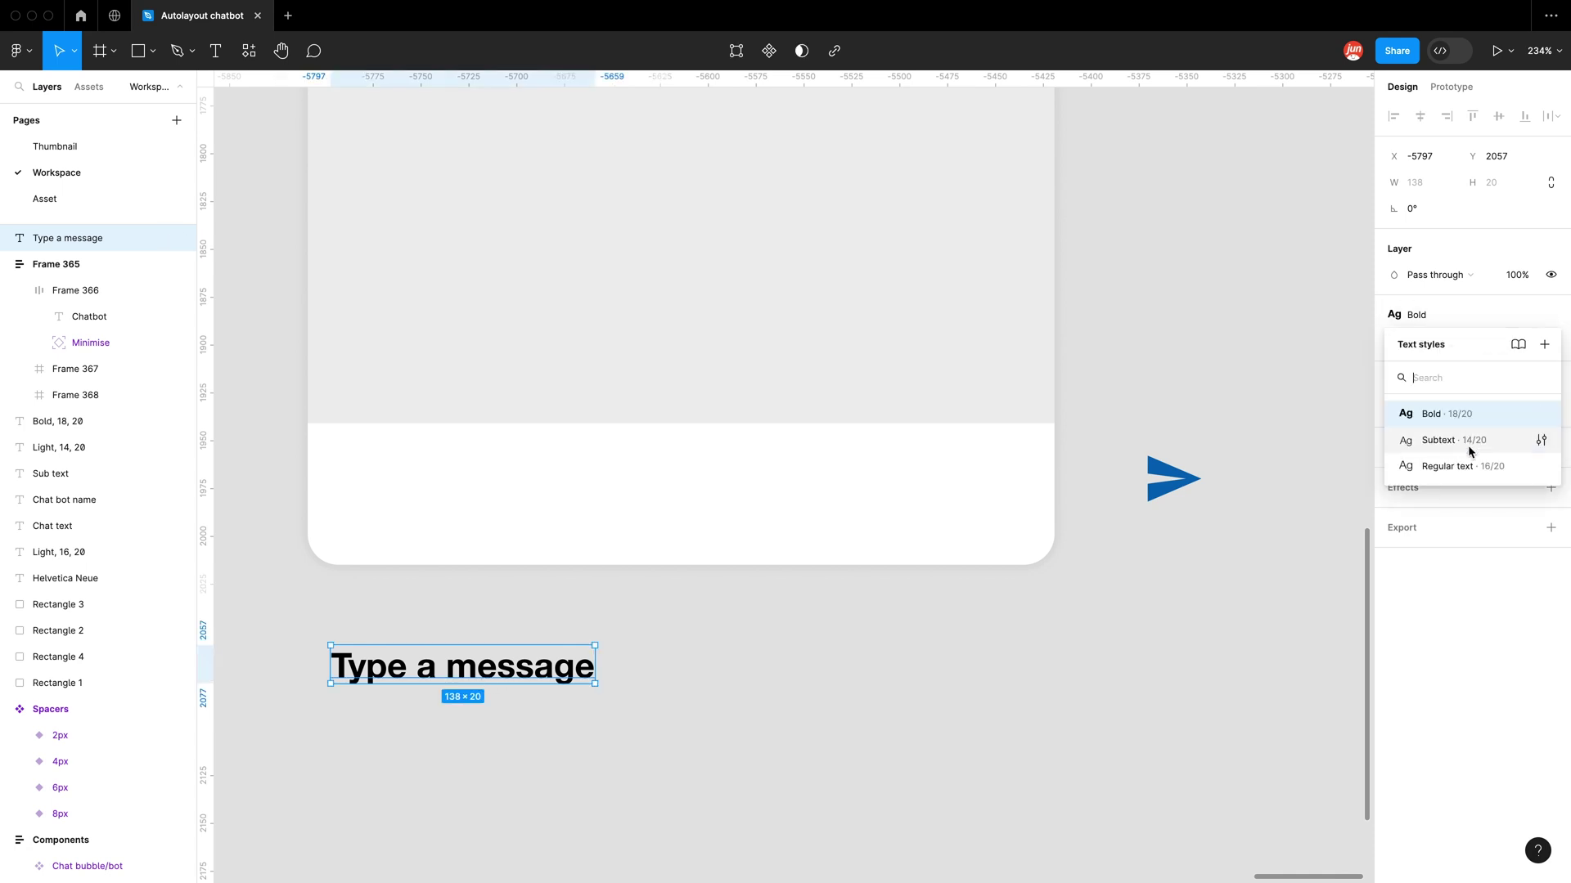
left_click(1447, 466)
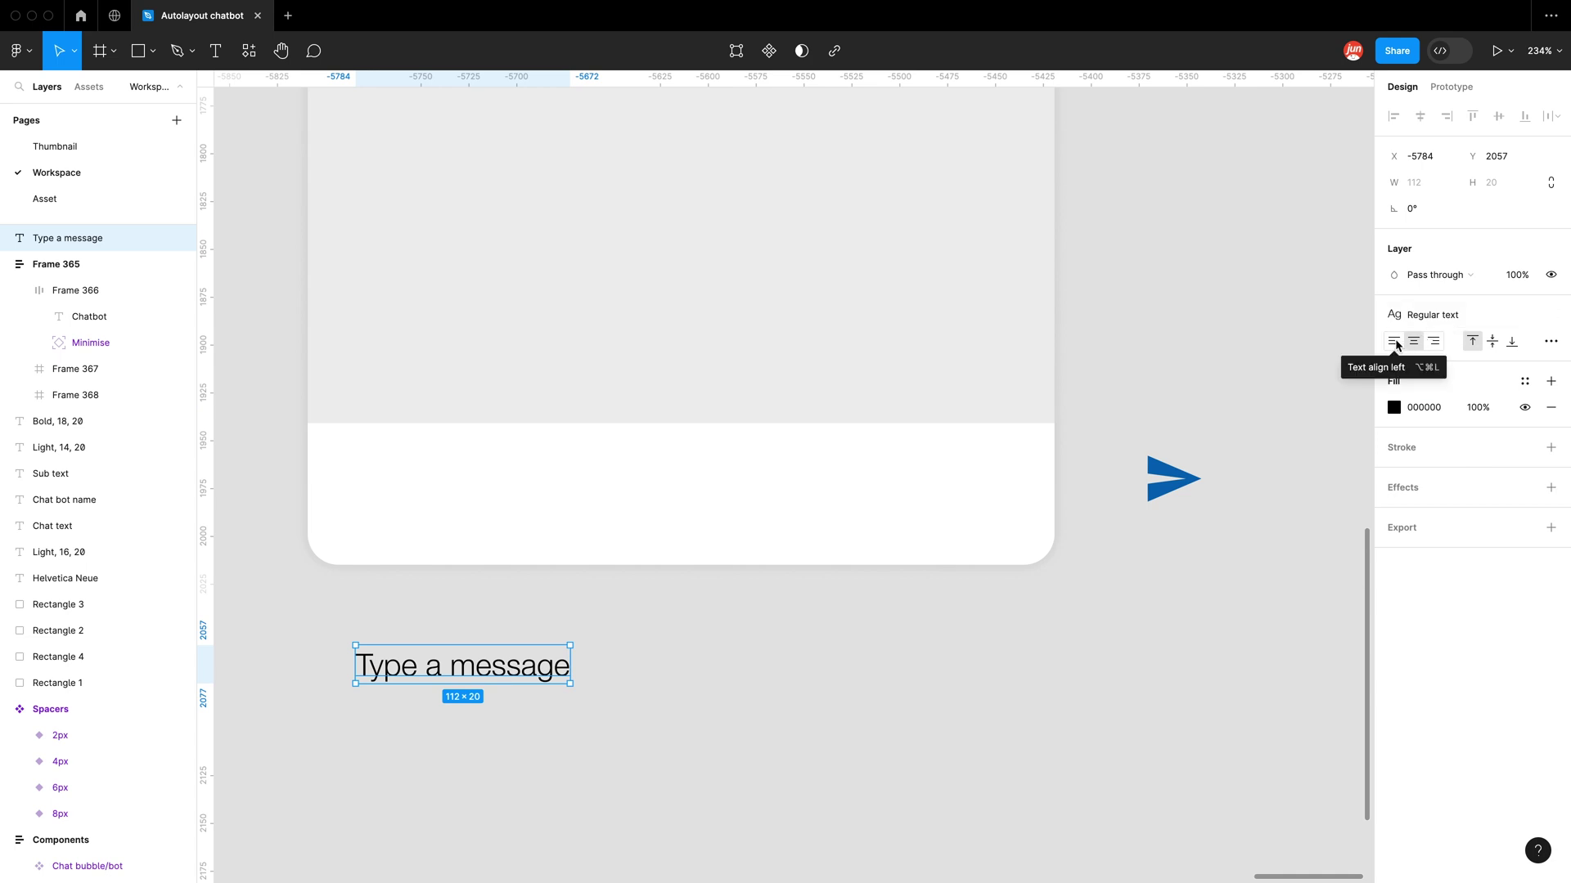
left_click(547, 615)
left_click(511, 672)
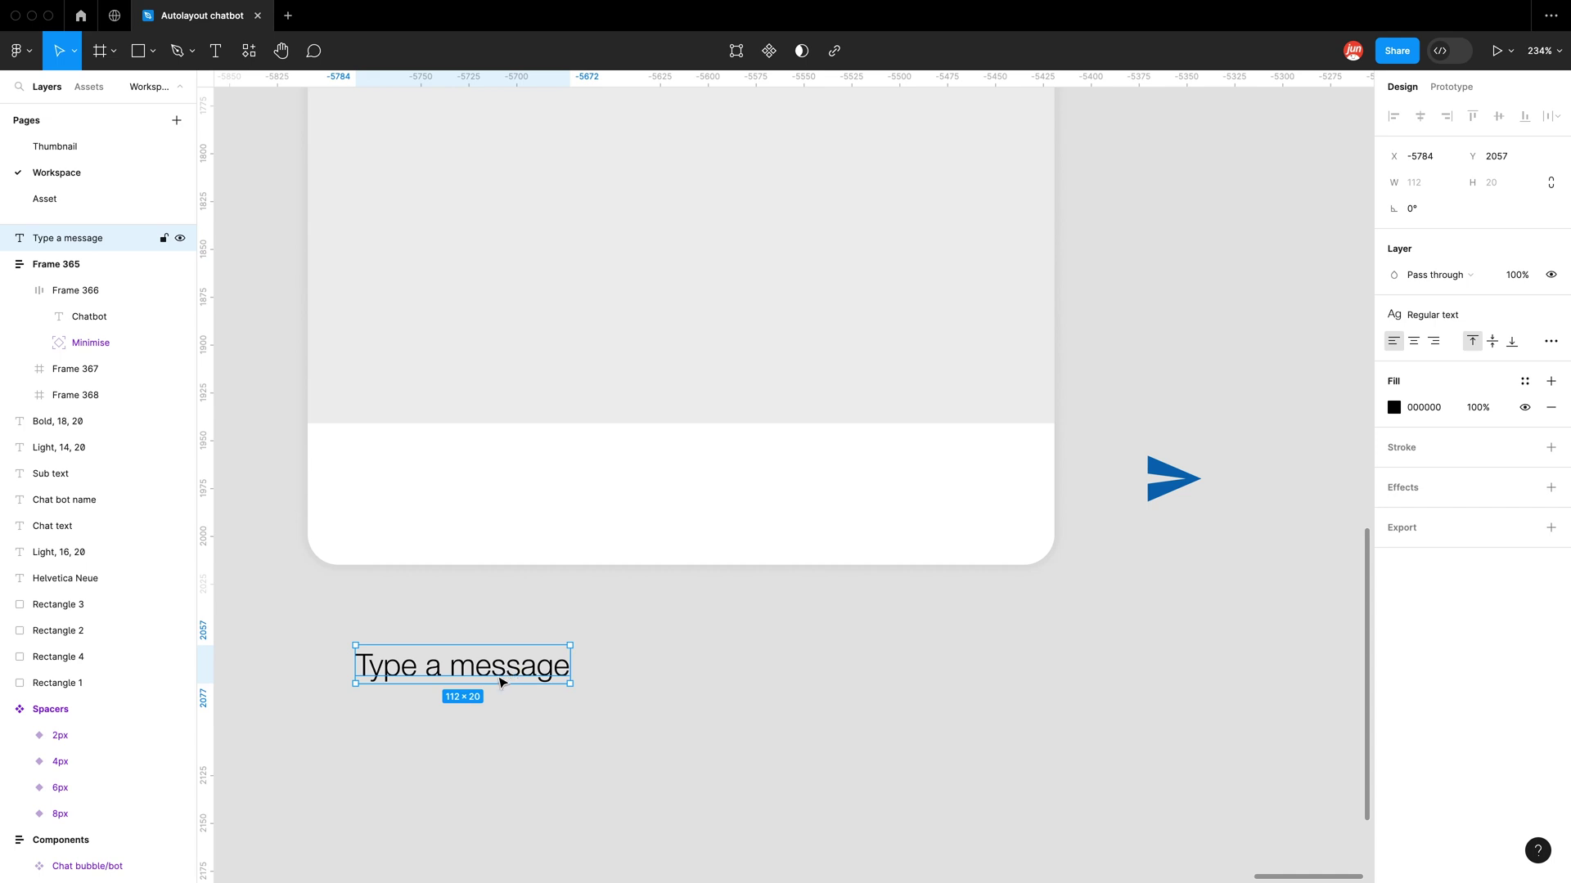
Step: Wrap the "Type a message" text in an auto layout frame and move it into the white footer frame, at about X 20, Y 19
right_click(502, 682)
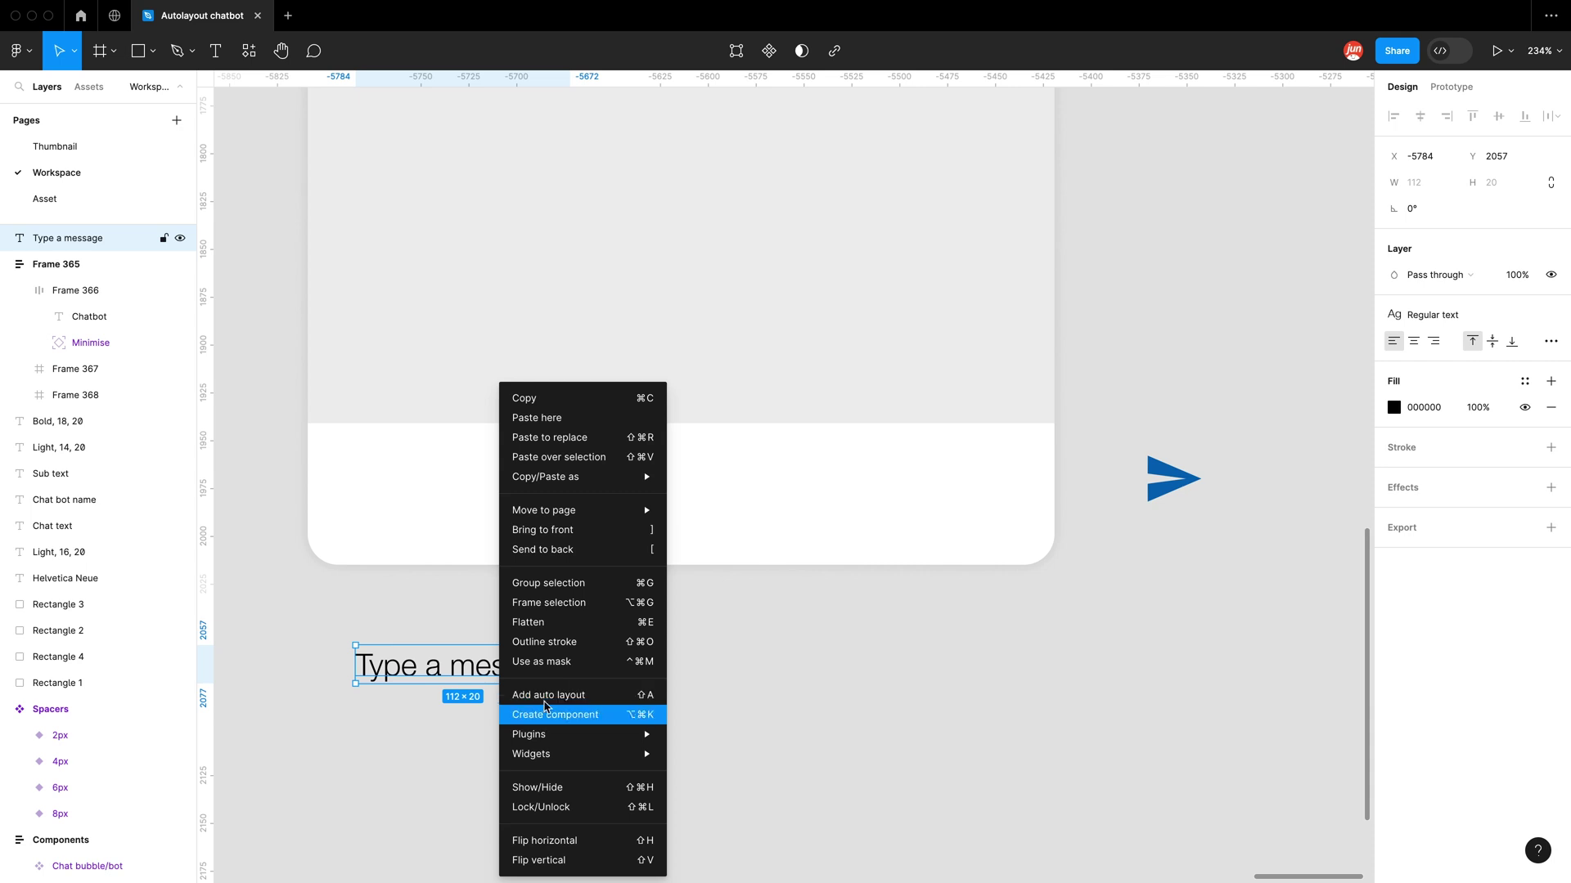
left_click(470, 668)
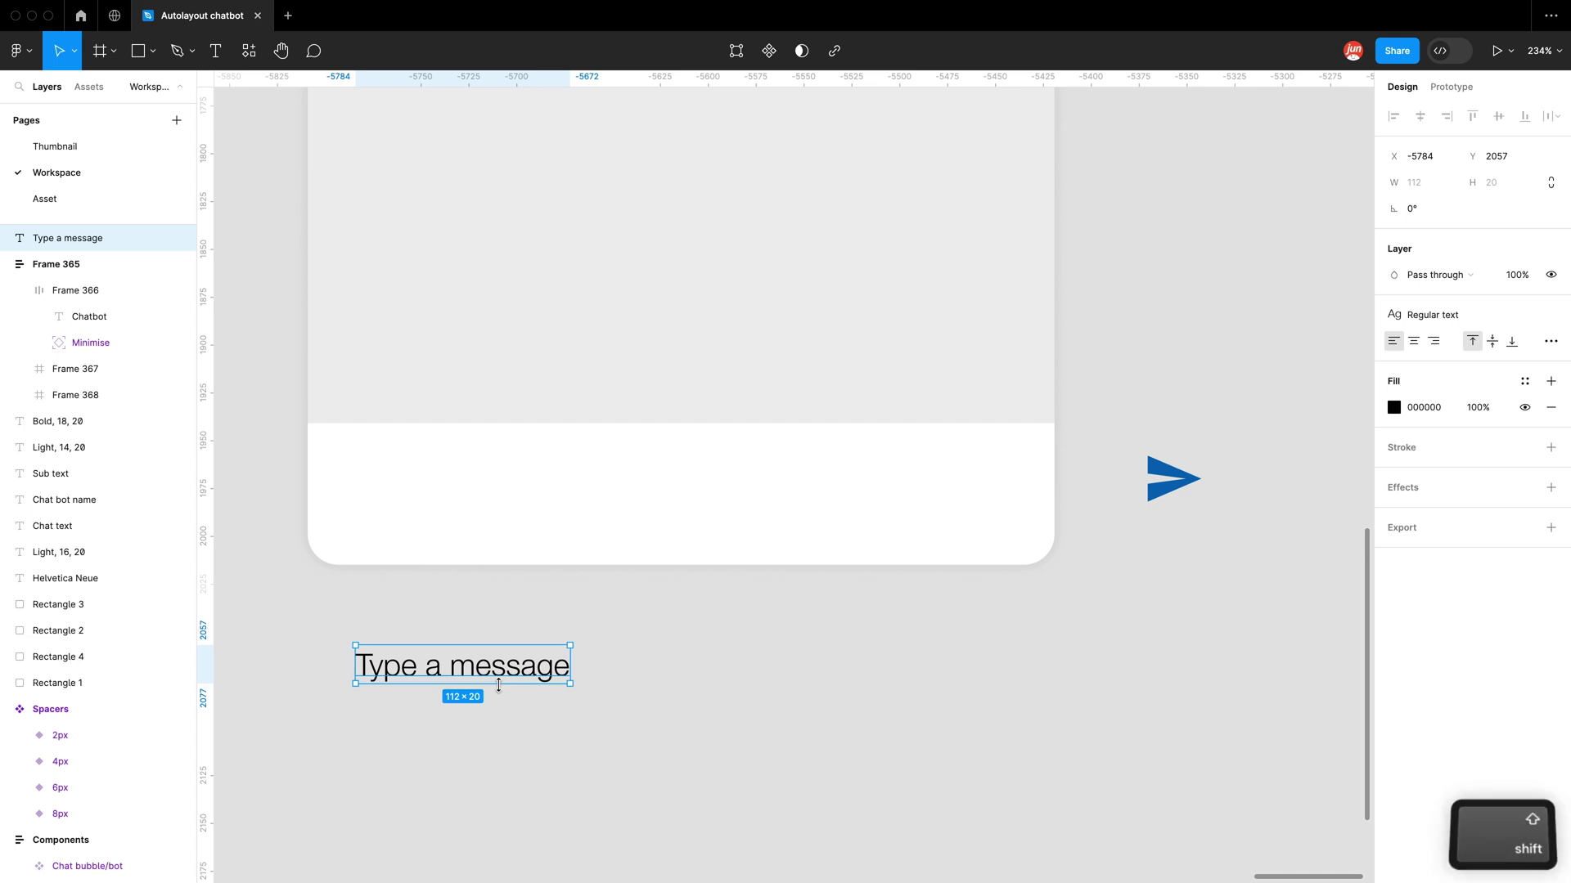
key("shift+a")
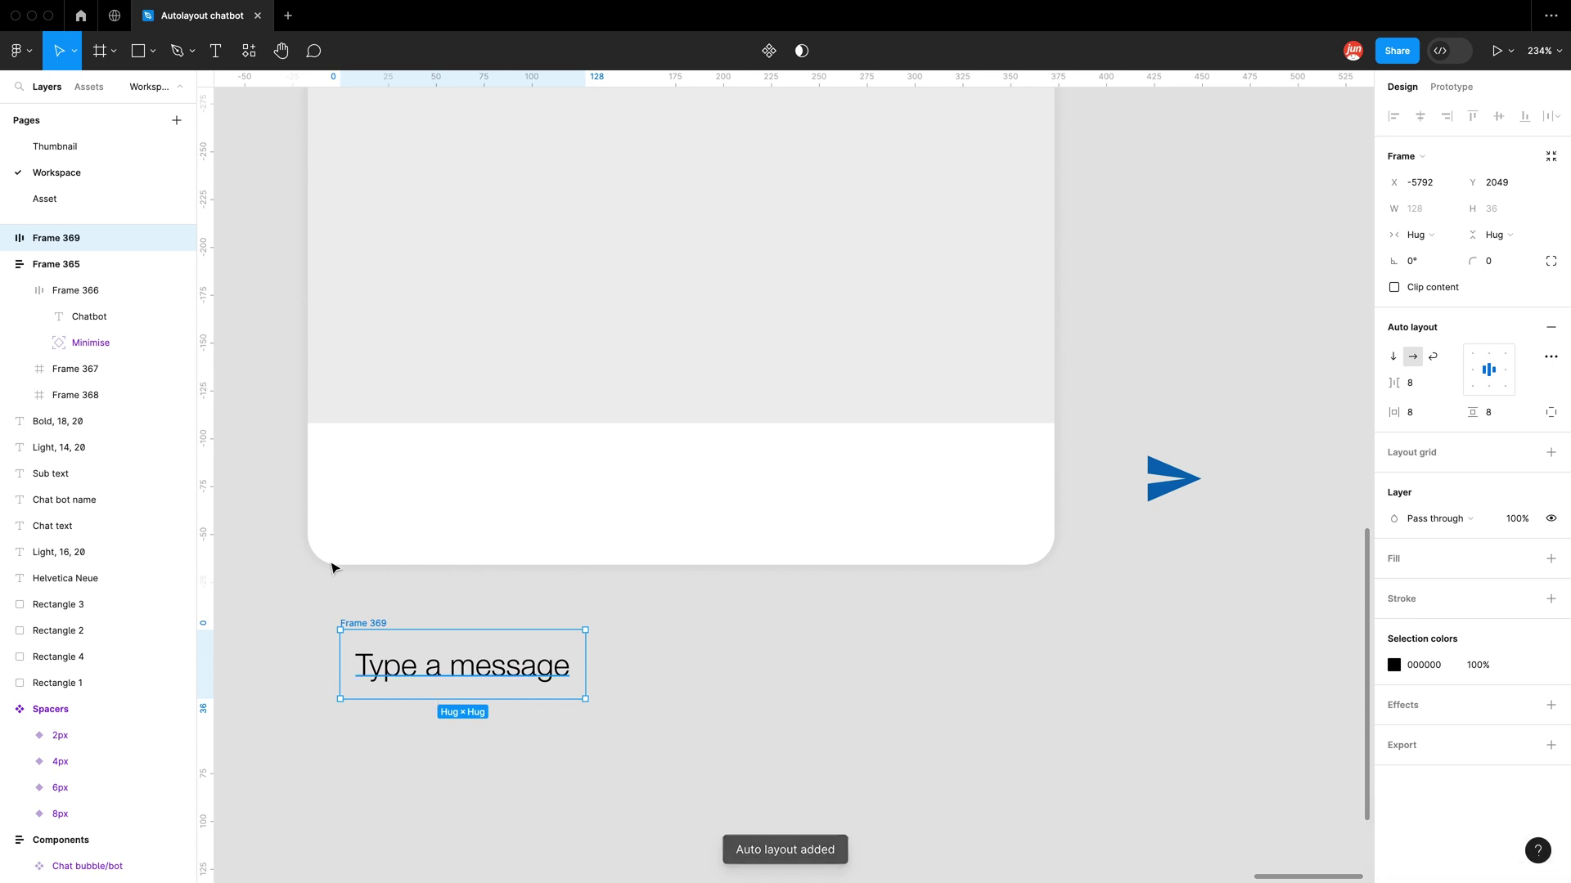
left_click(8, 239)
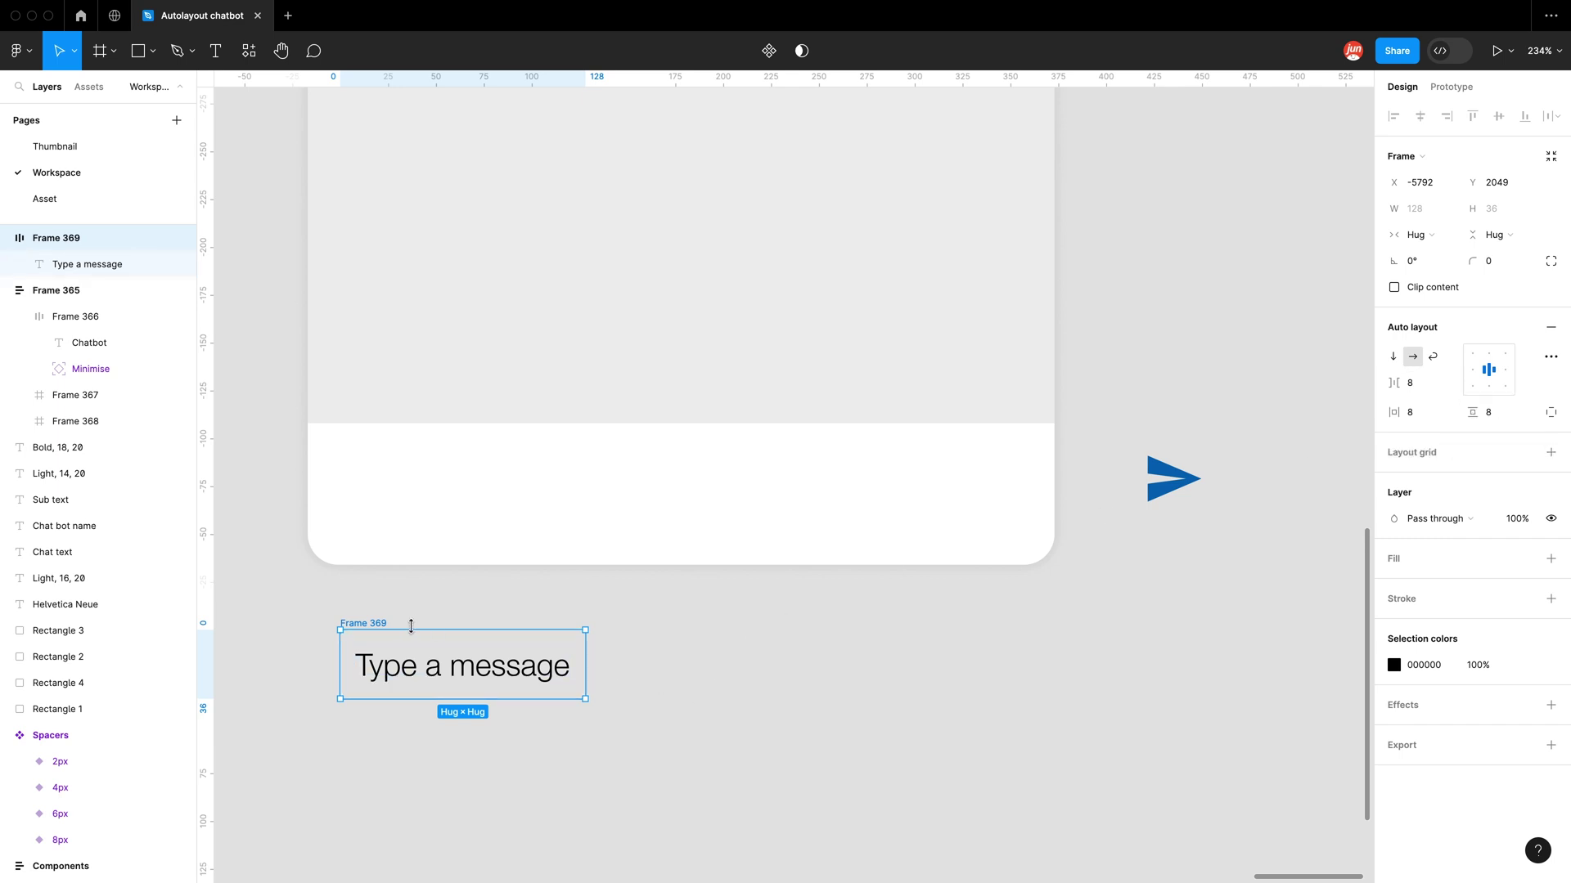
left_click_drag(372, 626, 368, 452)
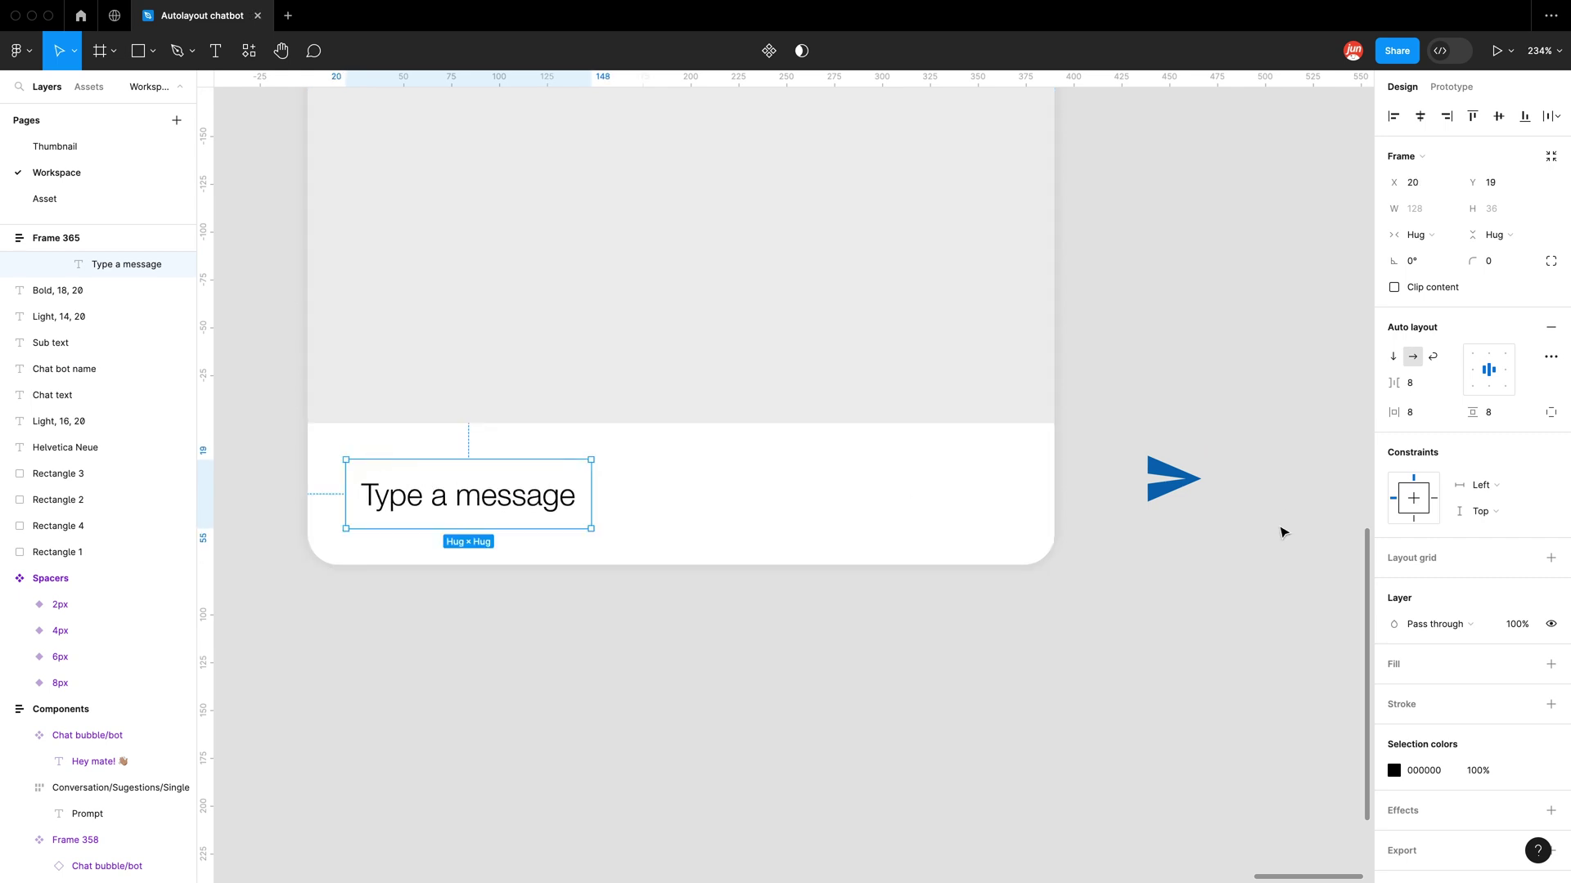
Step: Give the message field a fill using the Grey colour style
left_click(1548, 665)
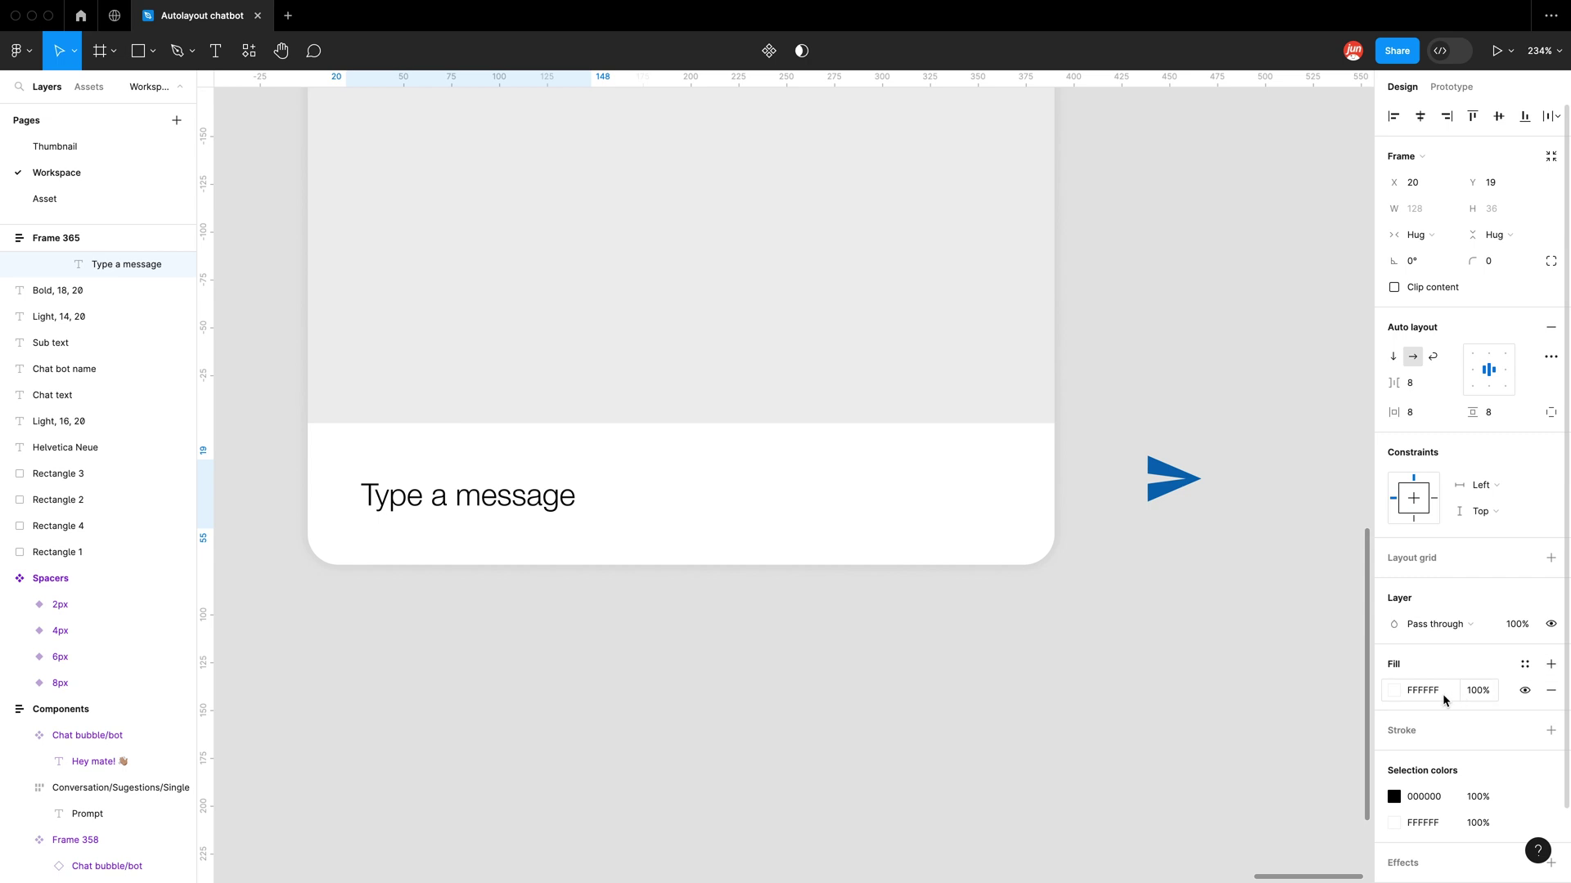
left_click(1524, 664)
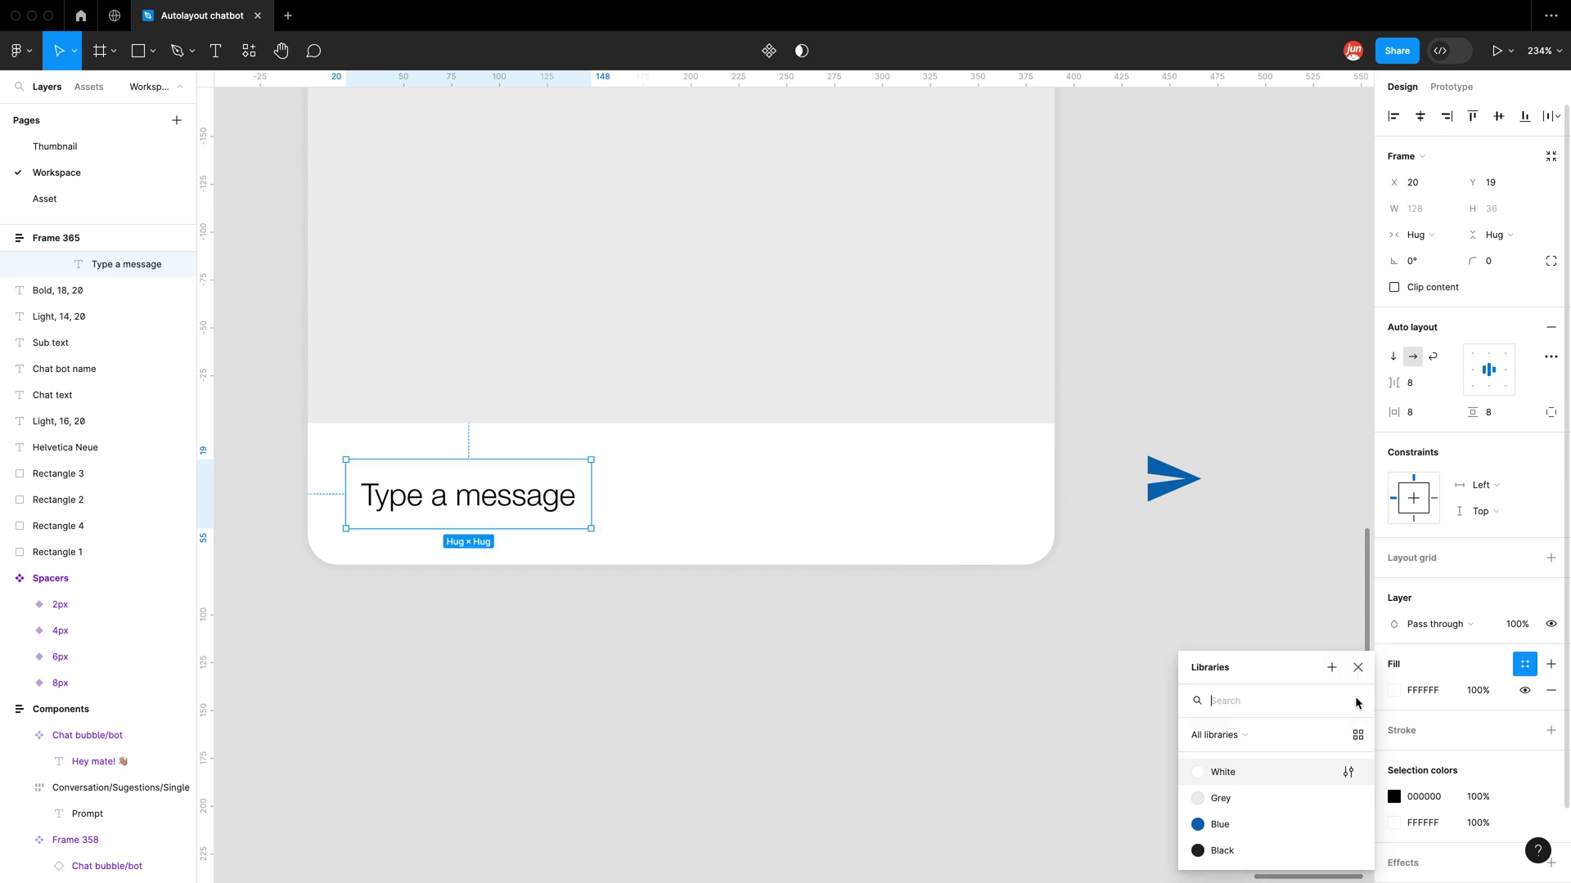
left_click(1261, 800)
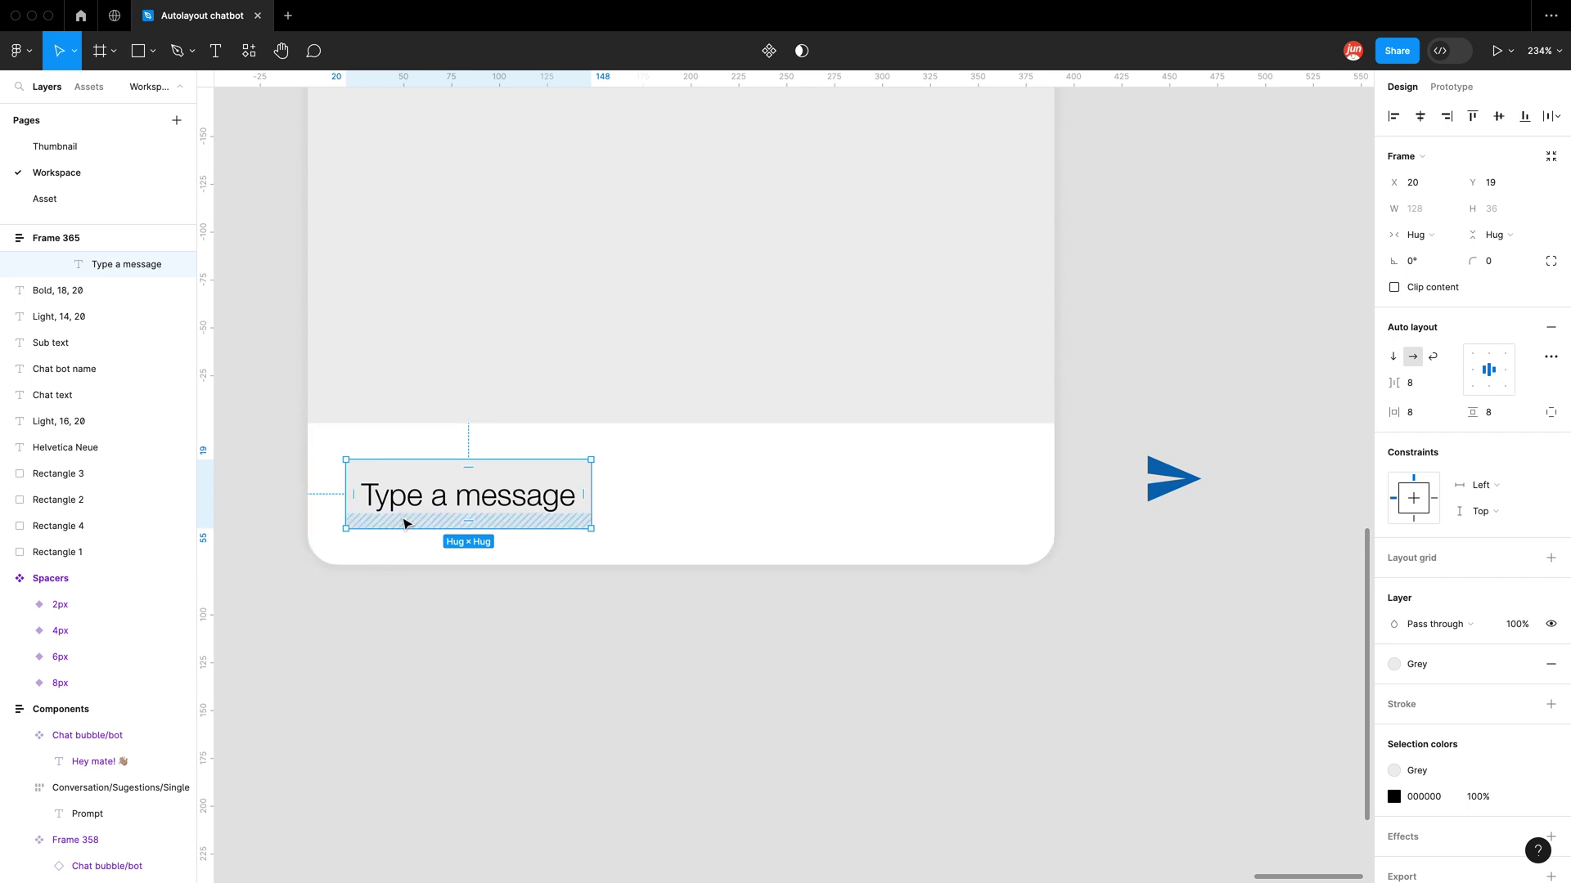
Step: Set the message field's vertical padding to 12 and its horizontal padding to 16
left_click(1502, 413)
type("12")
key("Return")
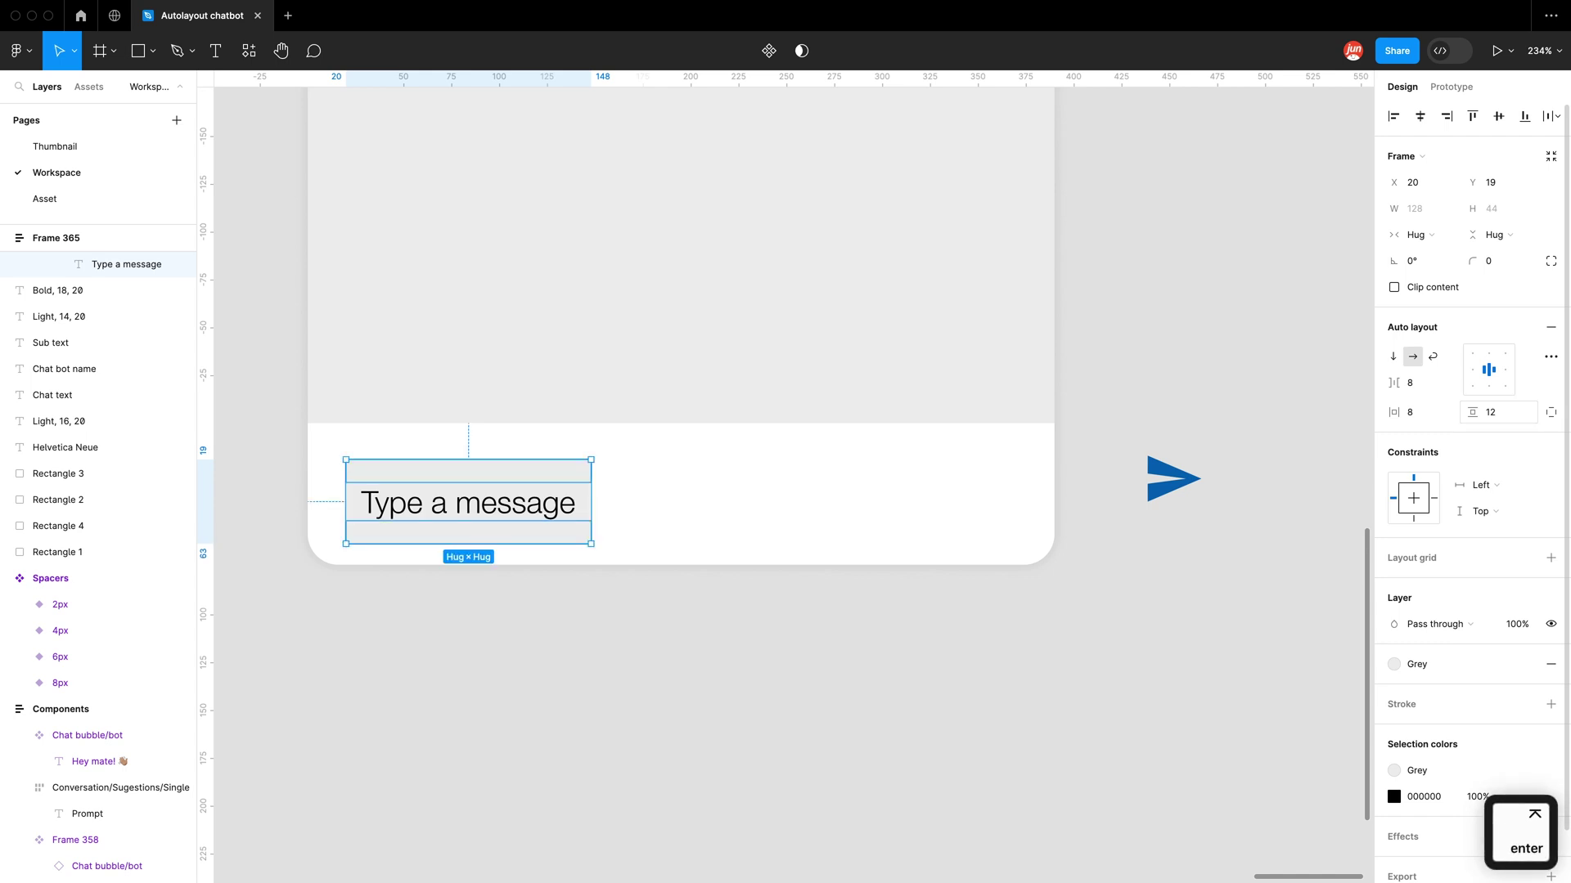
left_click(1420, 412)
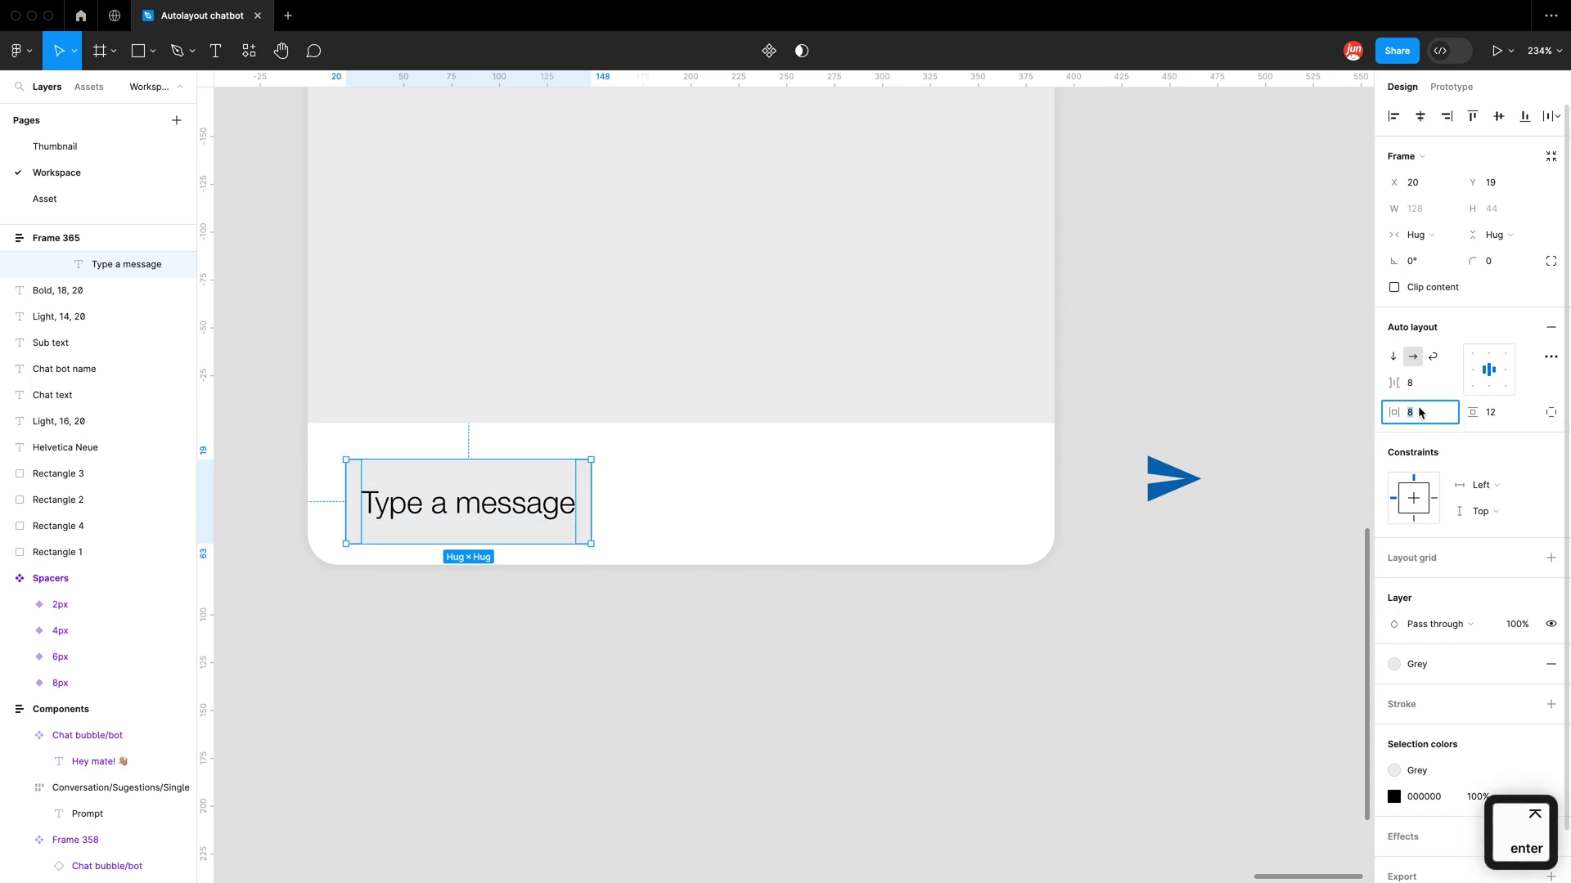
type("16")
key("Return")
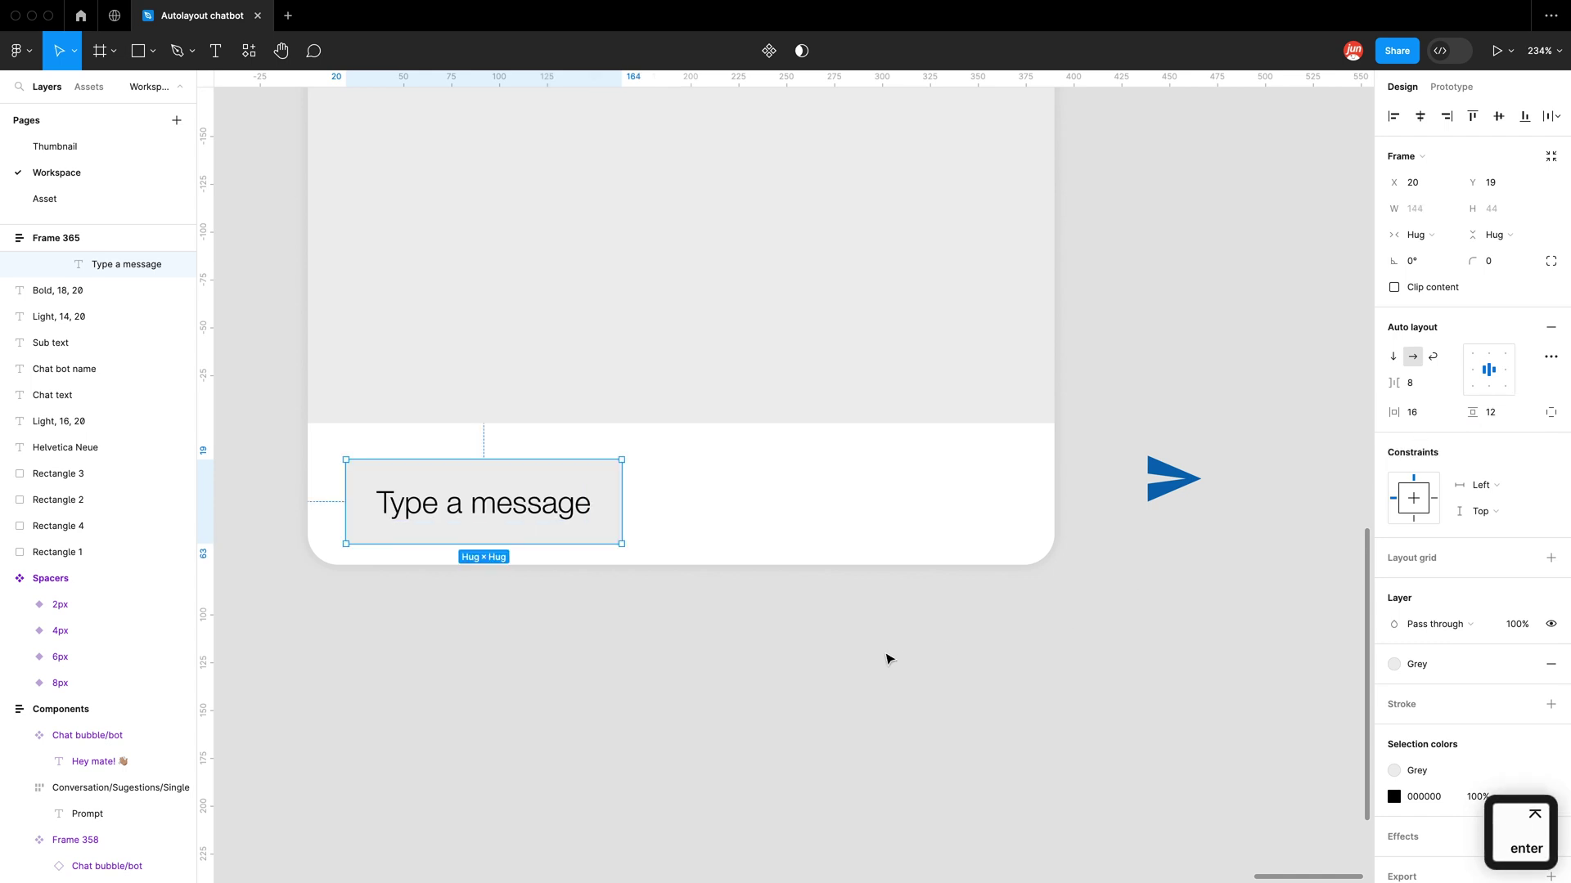
Step: Set the message field's item gap to 0 and its corner radius to 12
left_click(889, 659)
double_click(614, 502)
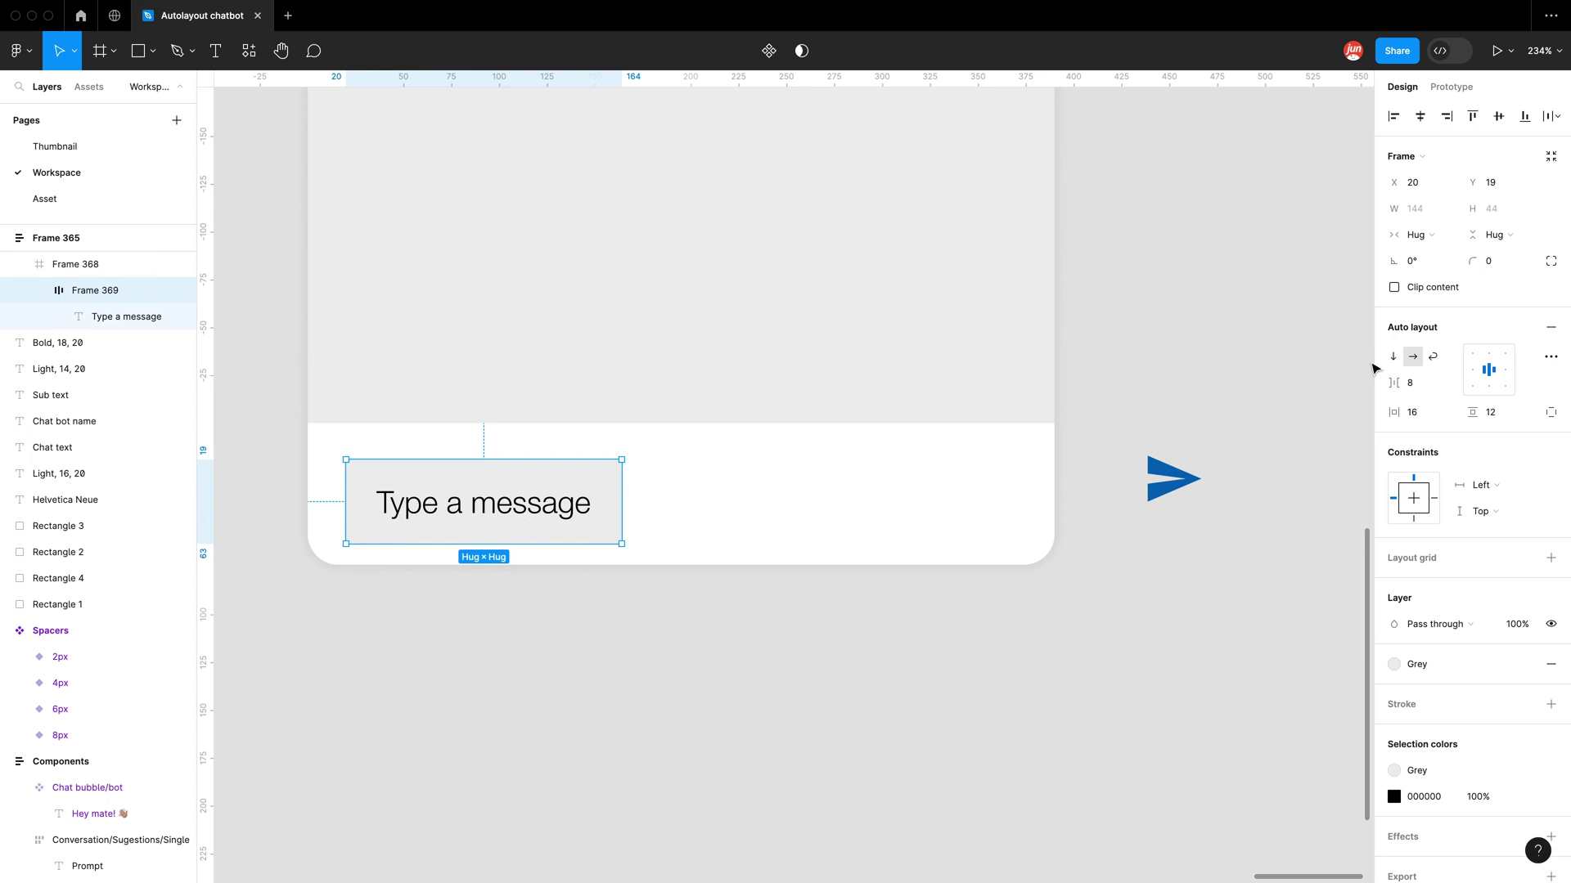
left_click(1421, 389)
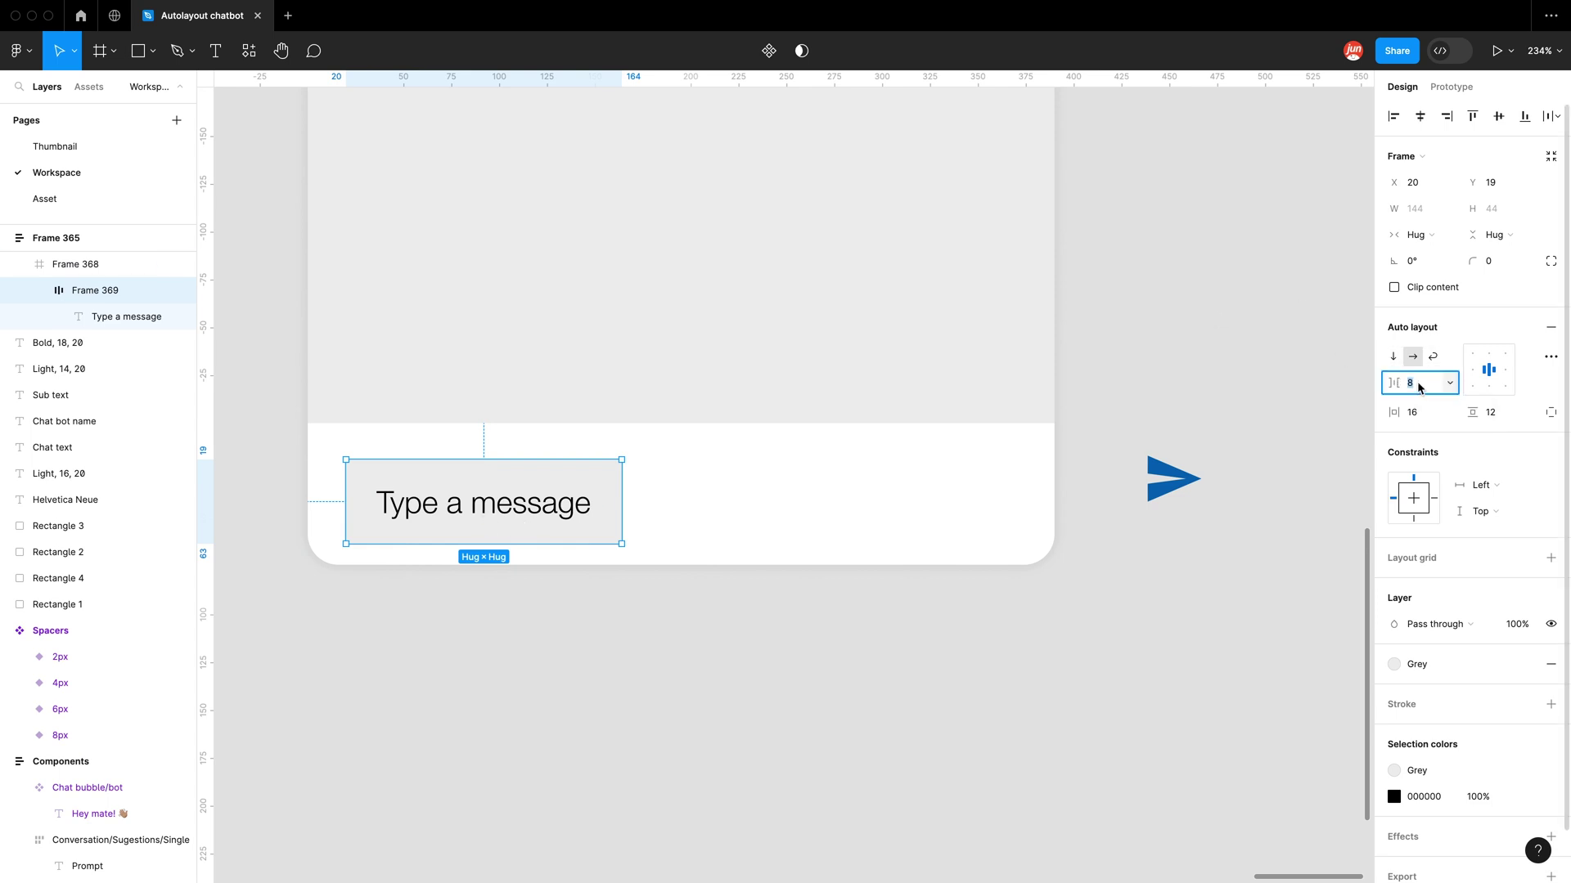
type("0")
key("Return")
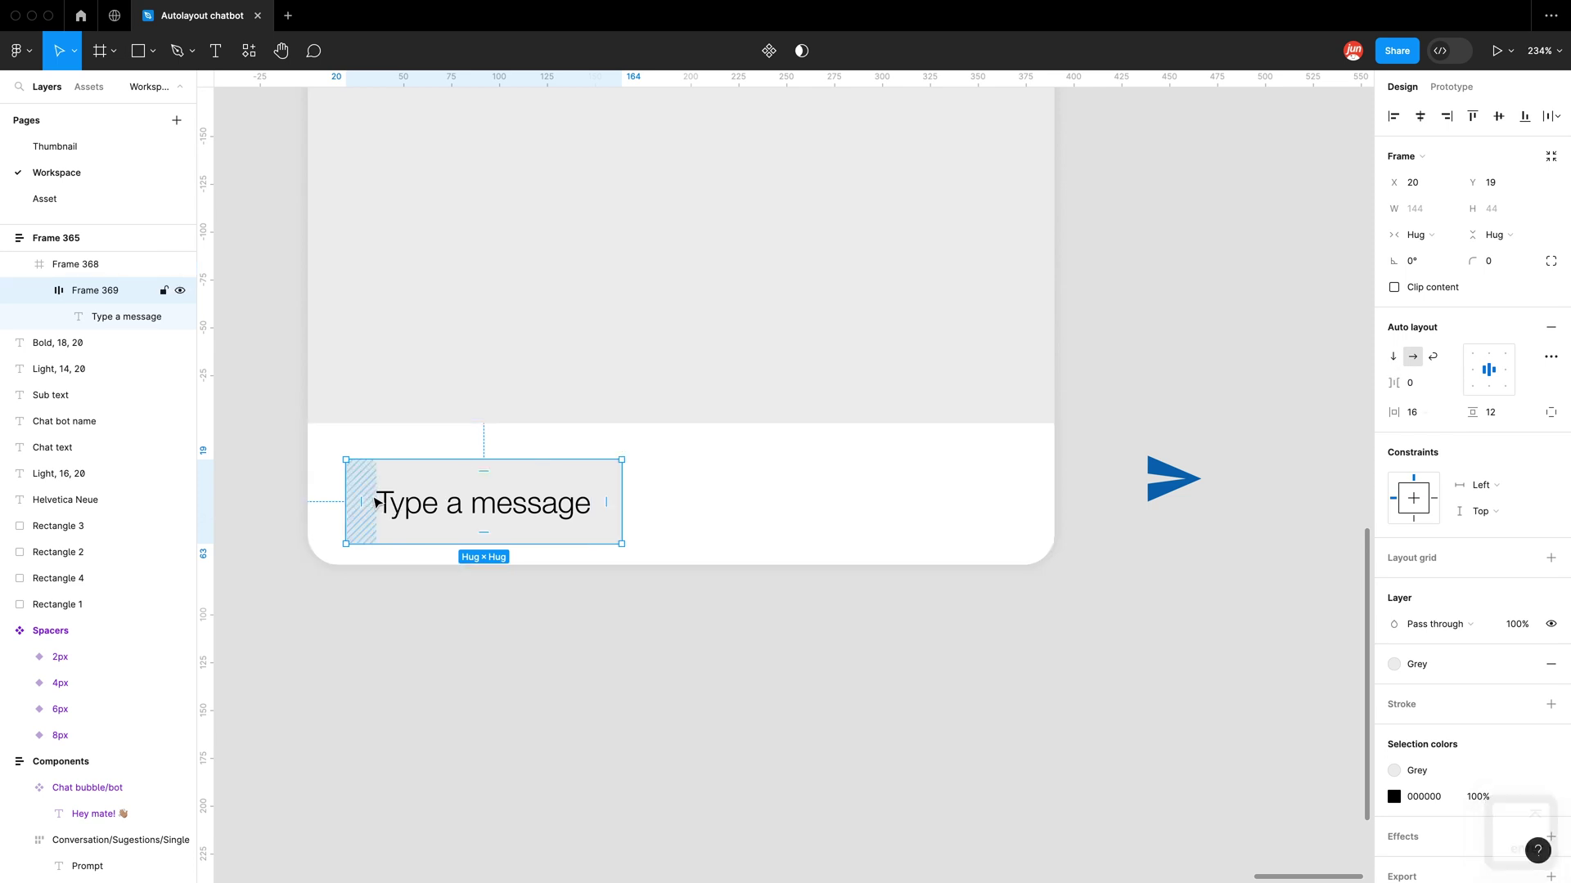
left_click(1504, 265)
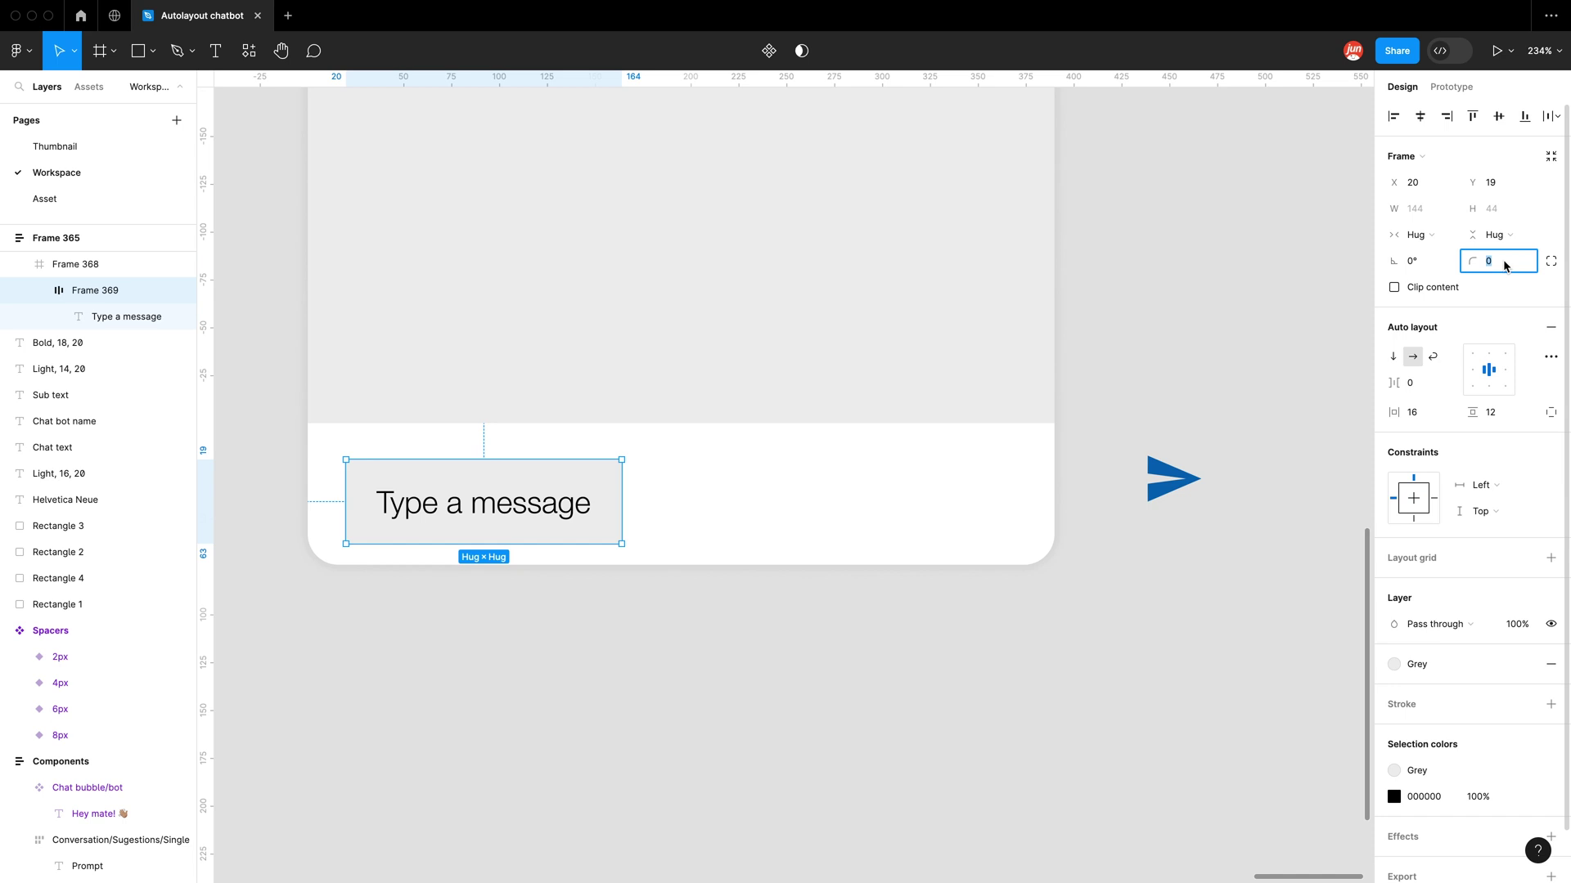
type("12")
key("Return")
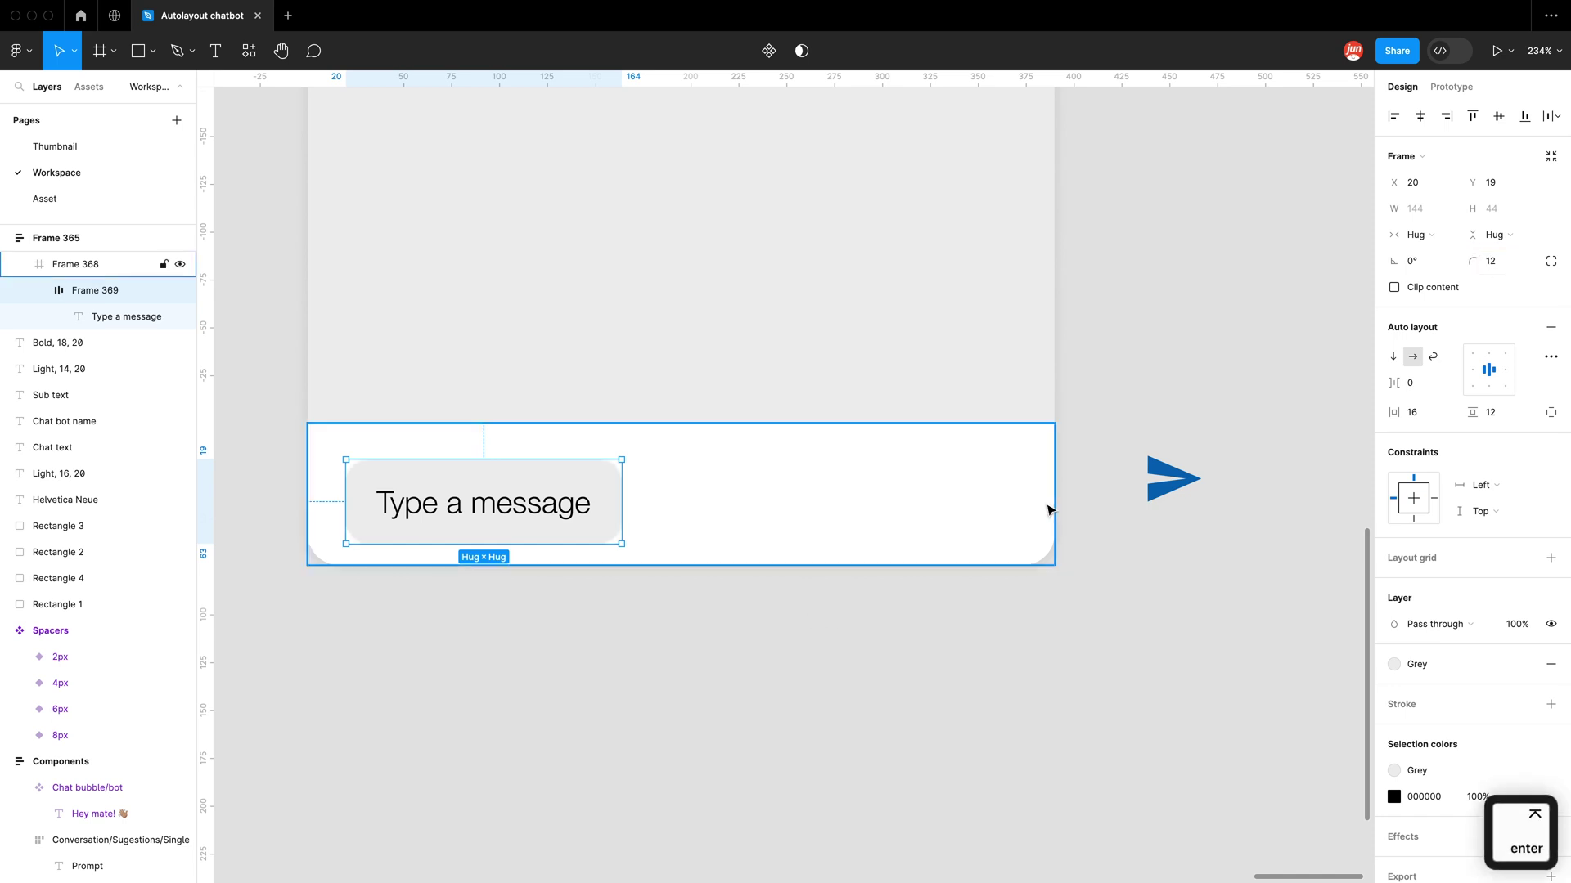
Step: Move the message field to about X 14, Y 15 and place the Send icon near the footer frame's right end
left_click_drag(421, 483, 413, 492)
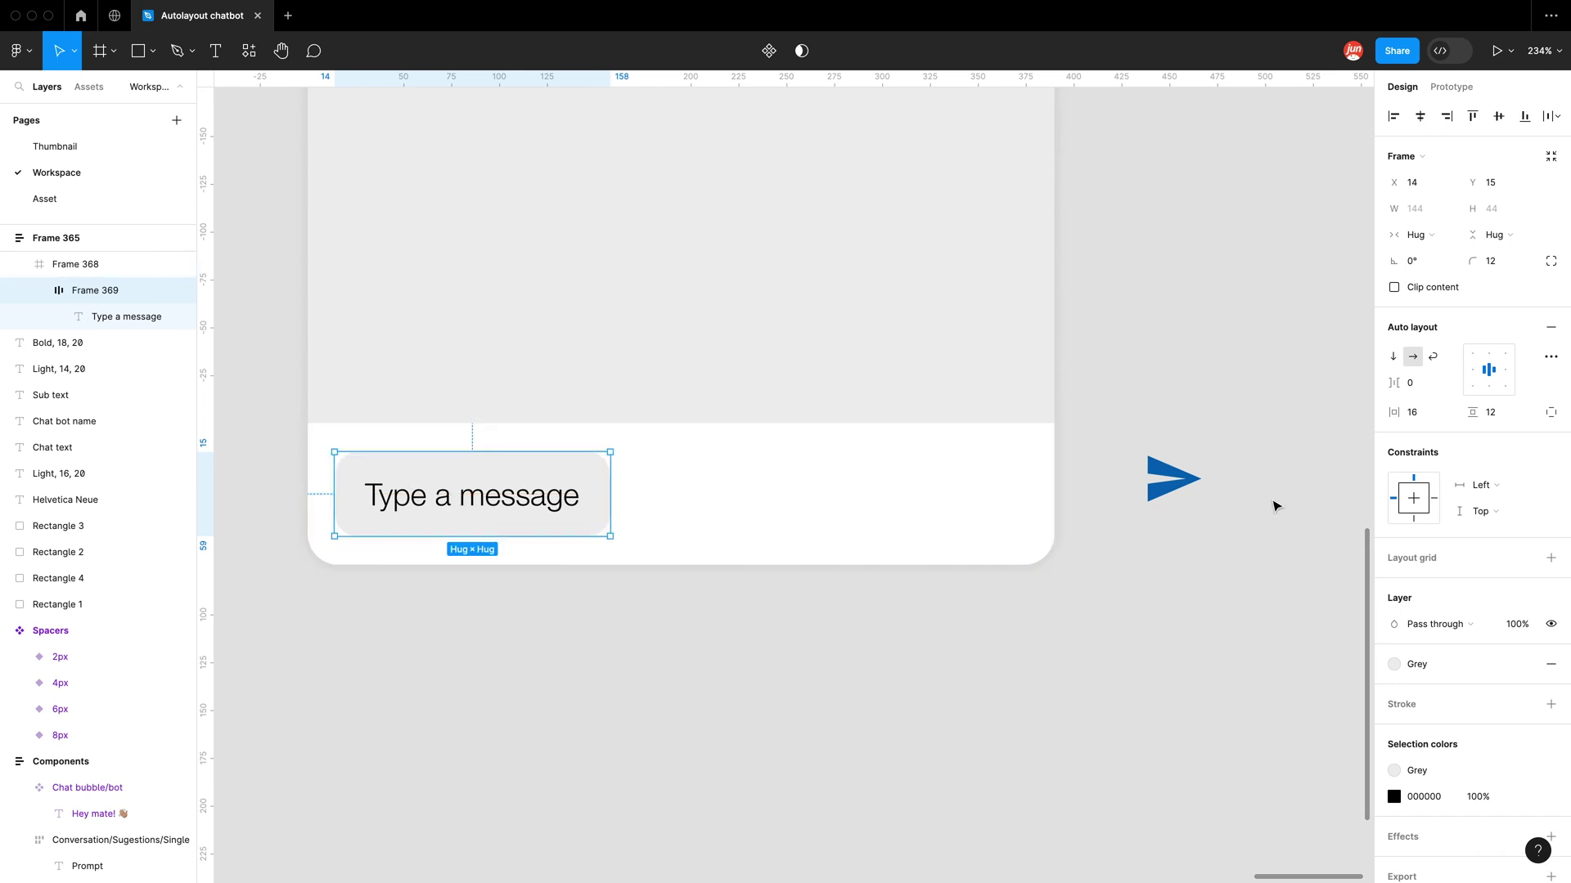
left_click_drag(1170, 486, 995, 493)
left_click(810, 459)
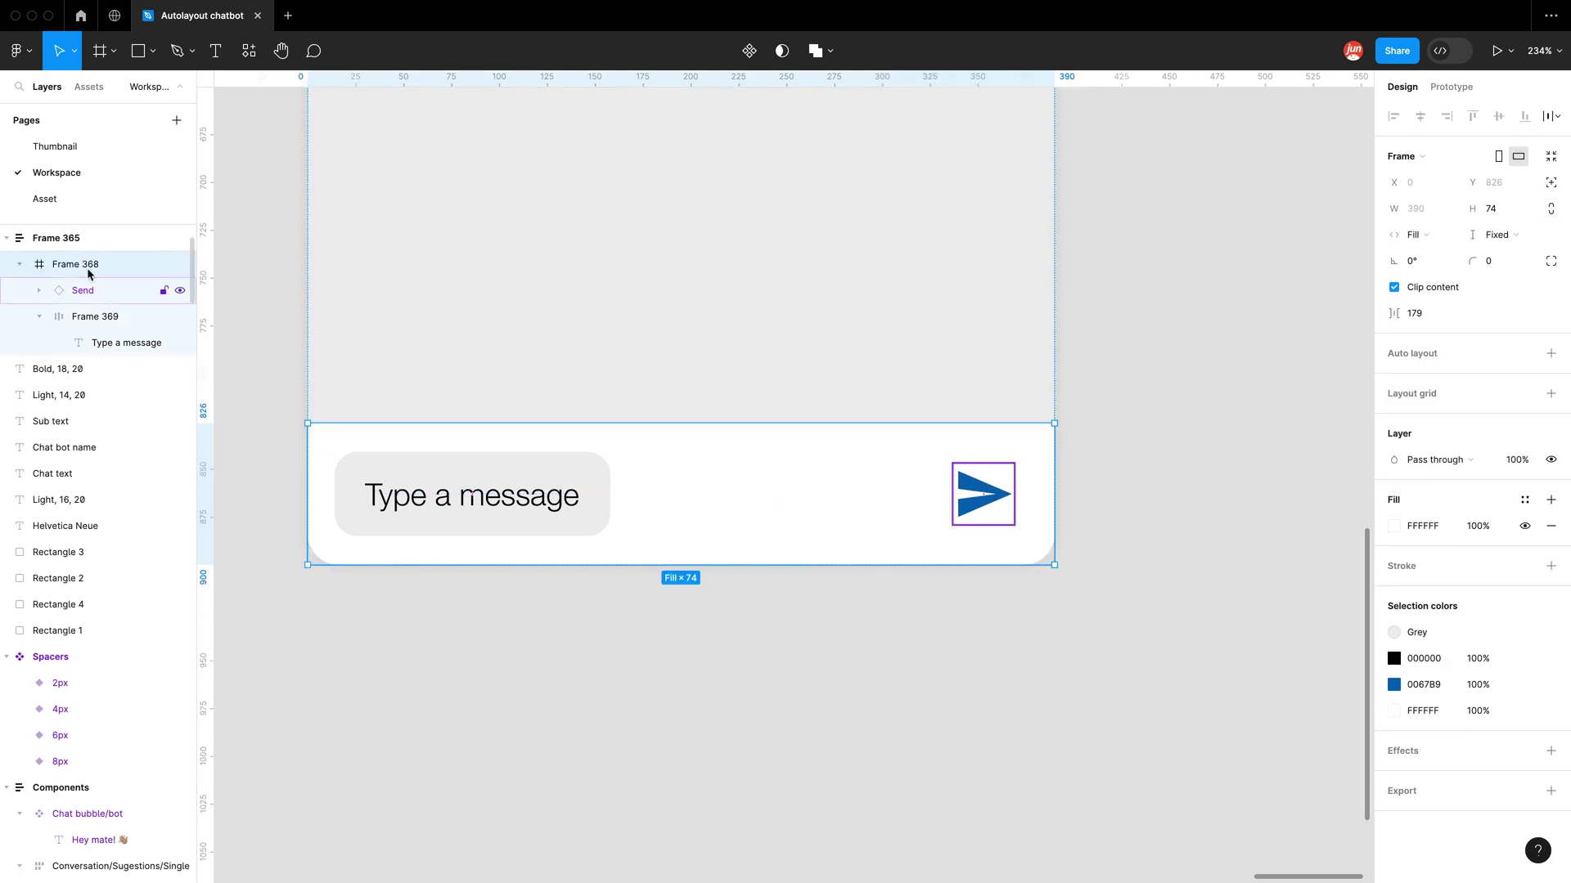
Step: Add a horizontal auto layout to the footer frame and align its contents left and vertically centred
left_click(38, 317)
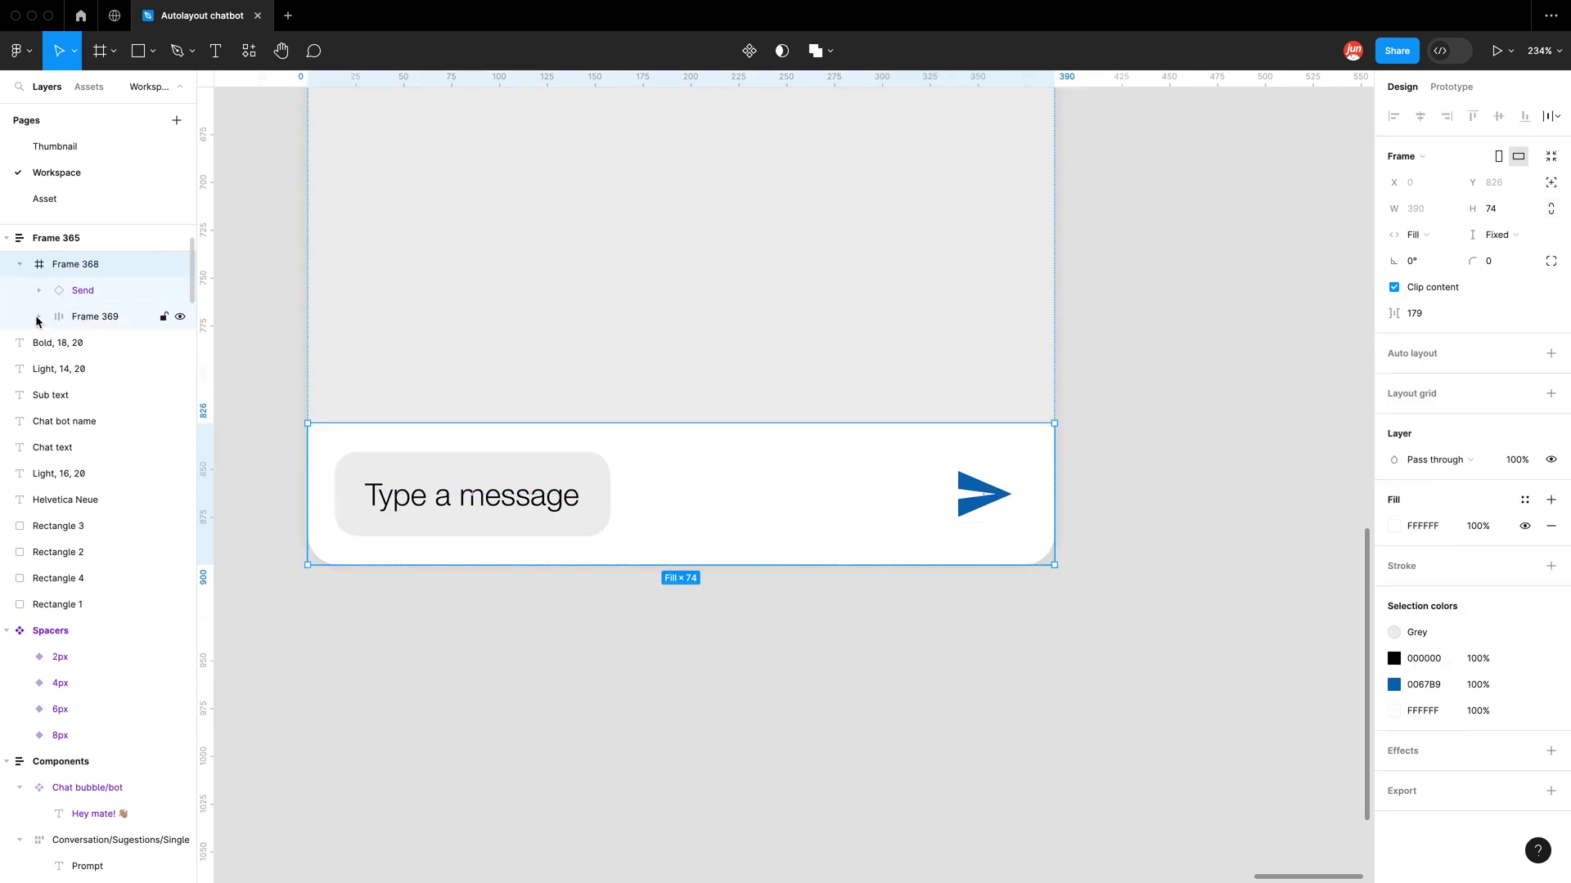
left_click(85, 318)
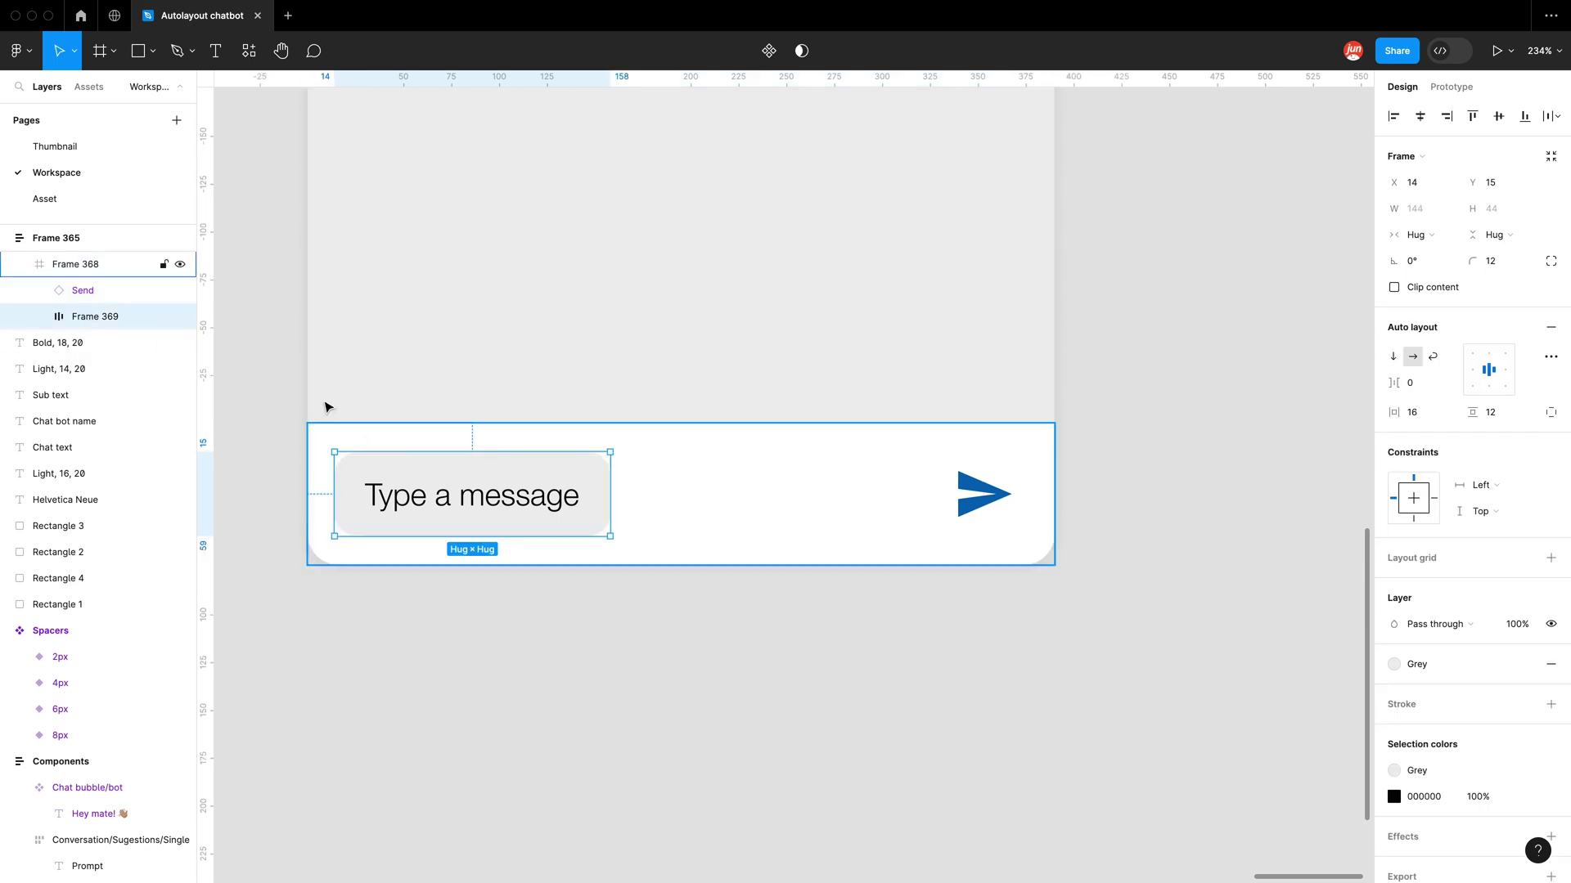
left_click(97, 290)
left_click(72, 266)
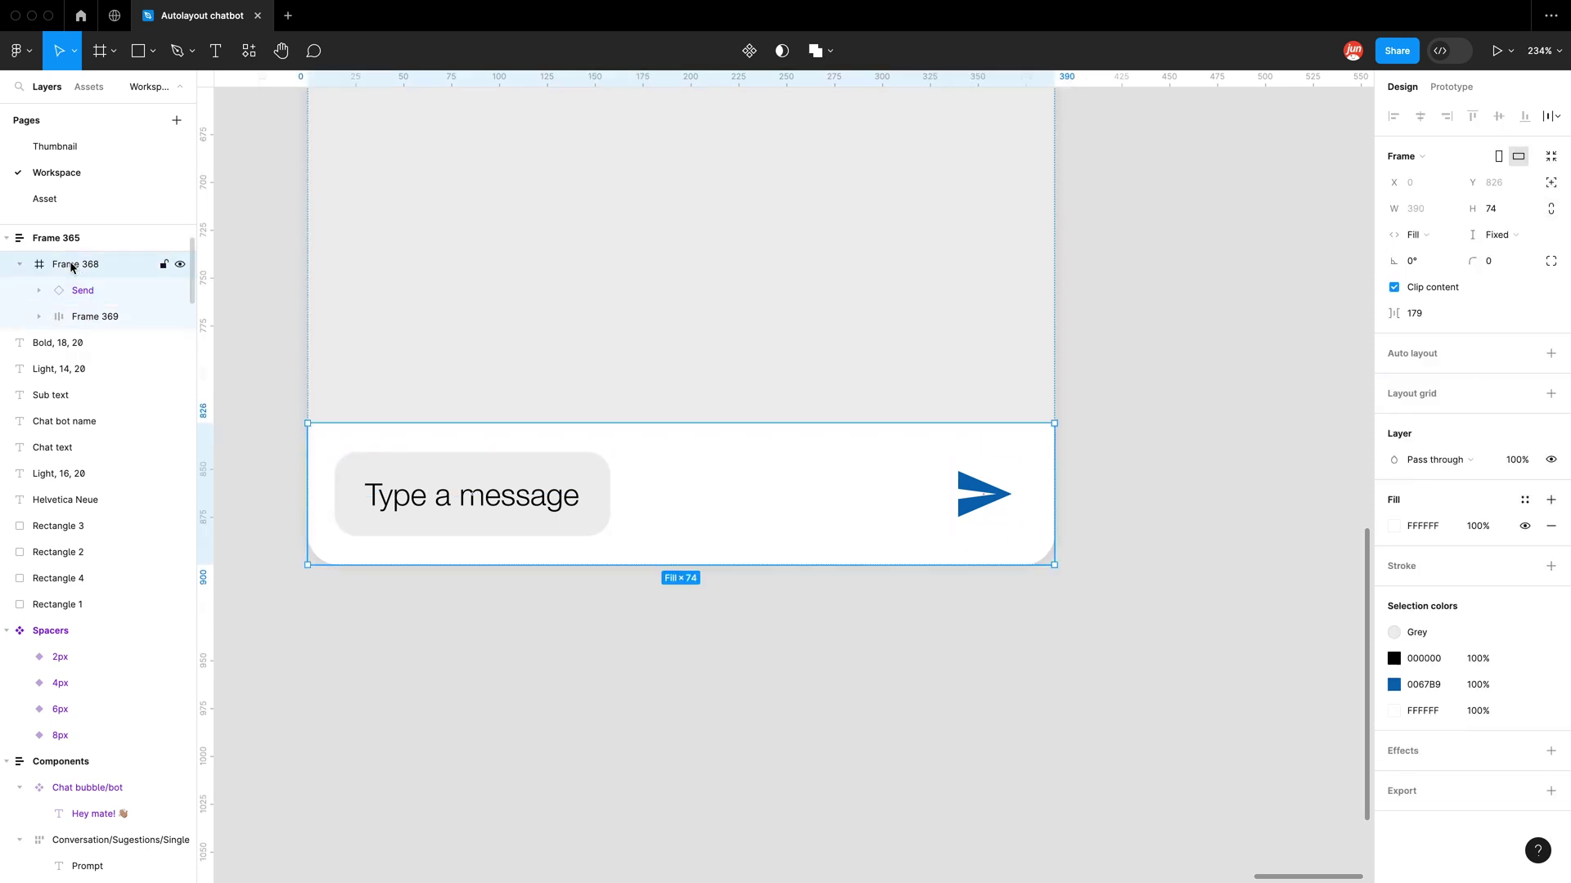
left_click(1550, 354)
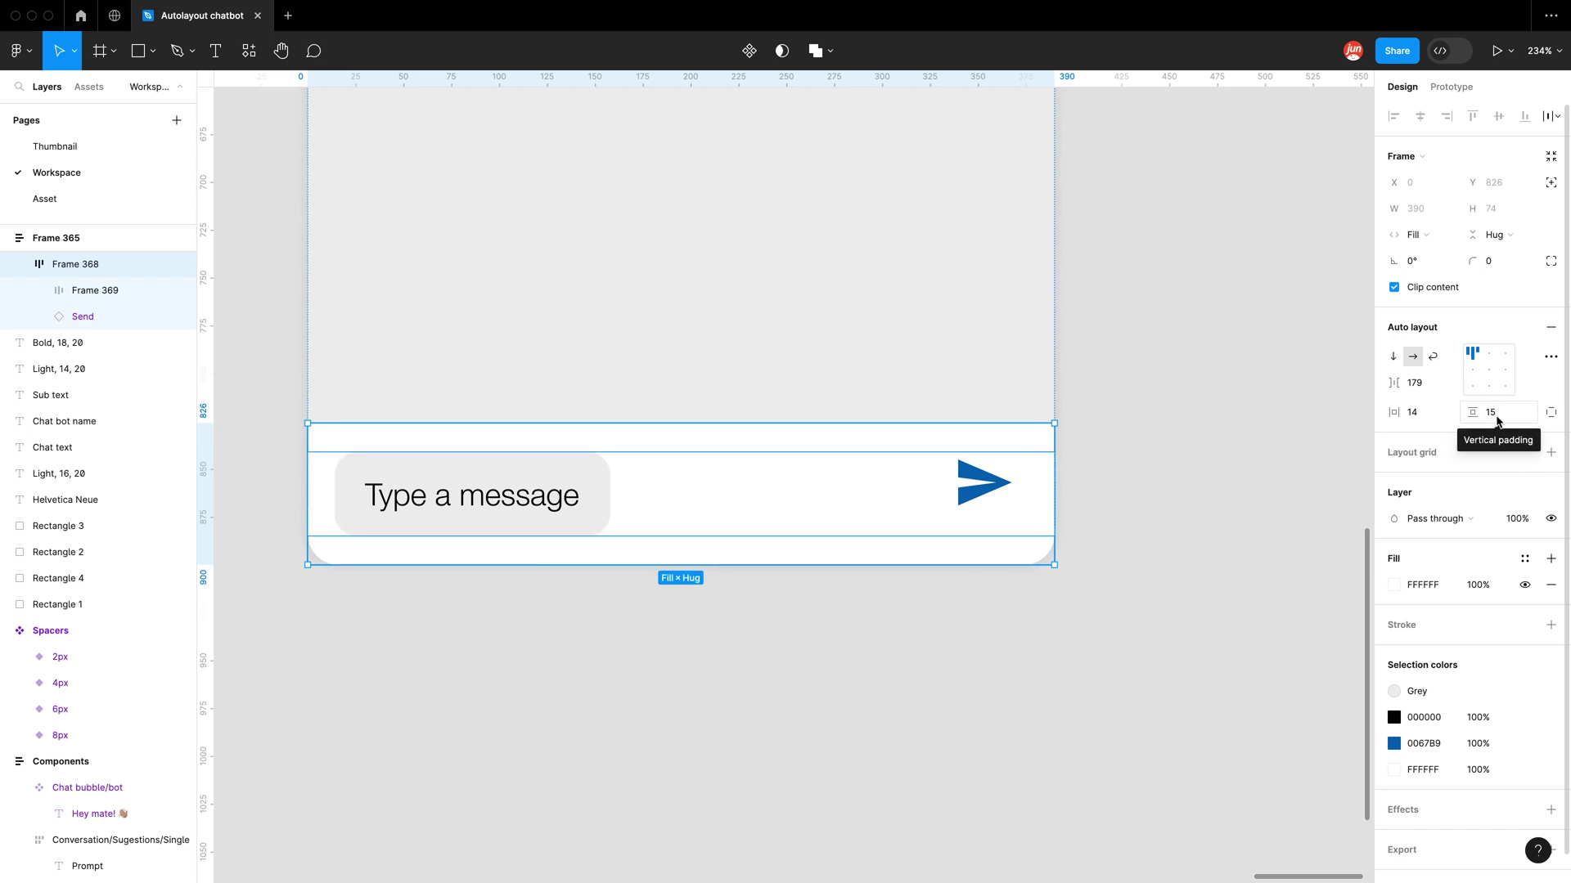
left_click(1473, 376)
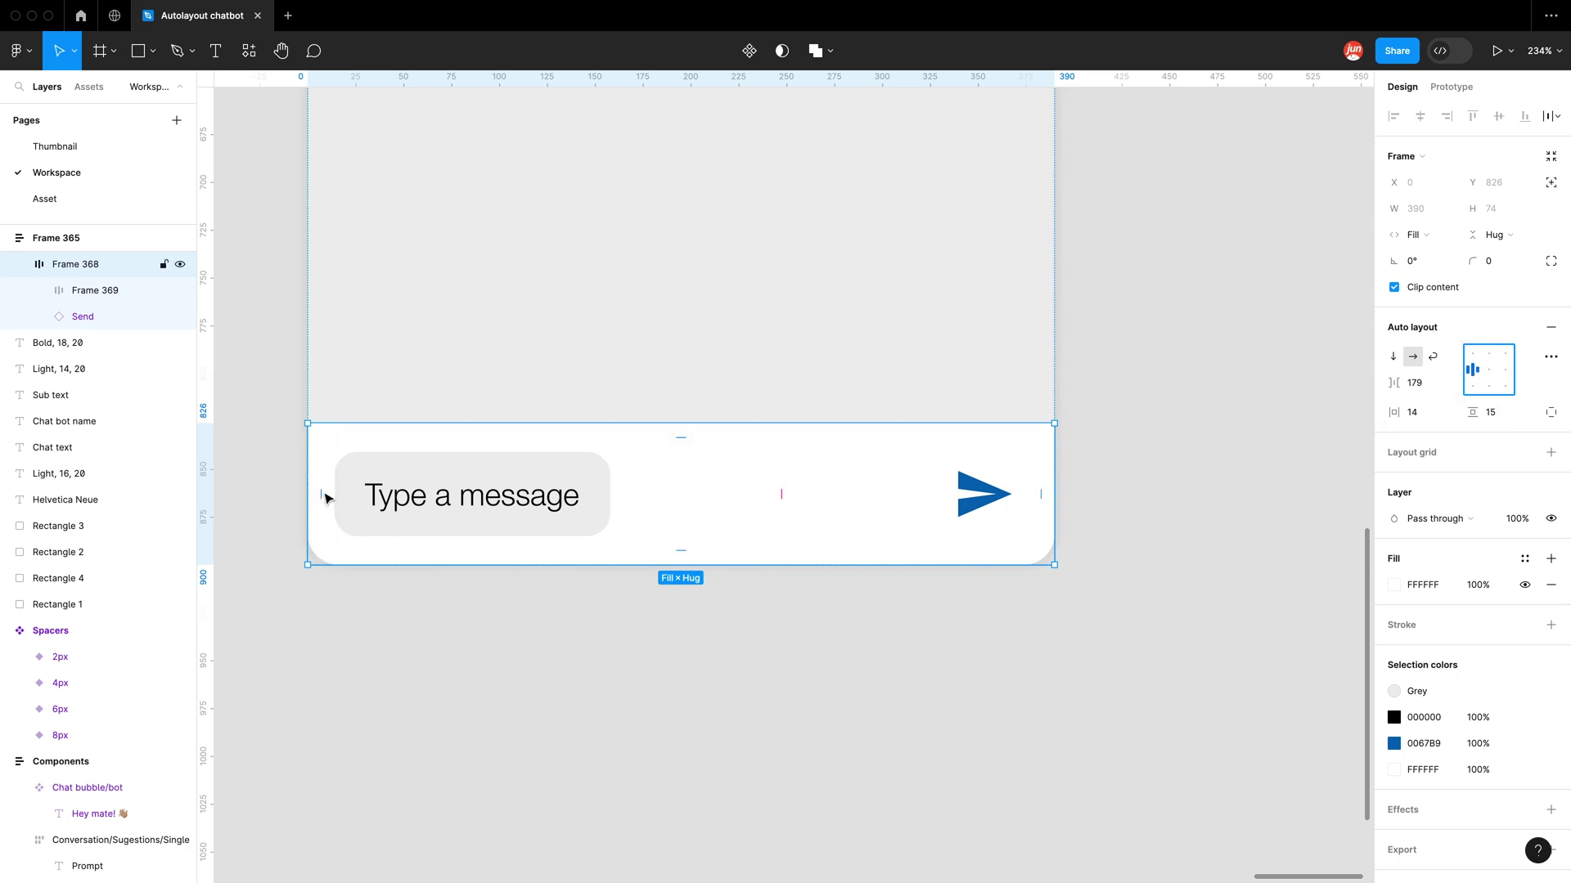
Step: Set the footer frame's horizontal padding and vertical padding both to 12
left_click(1427, 416)
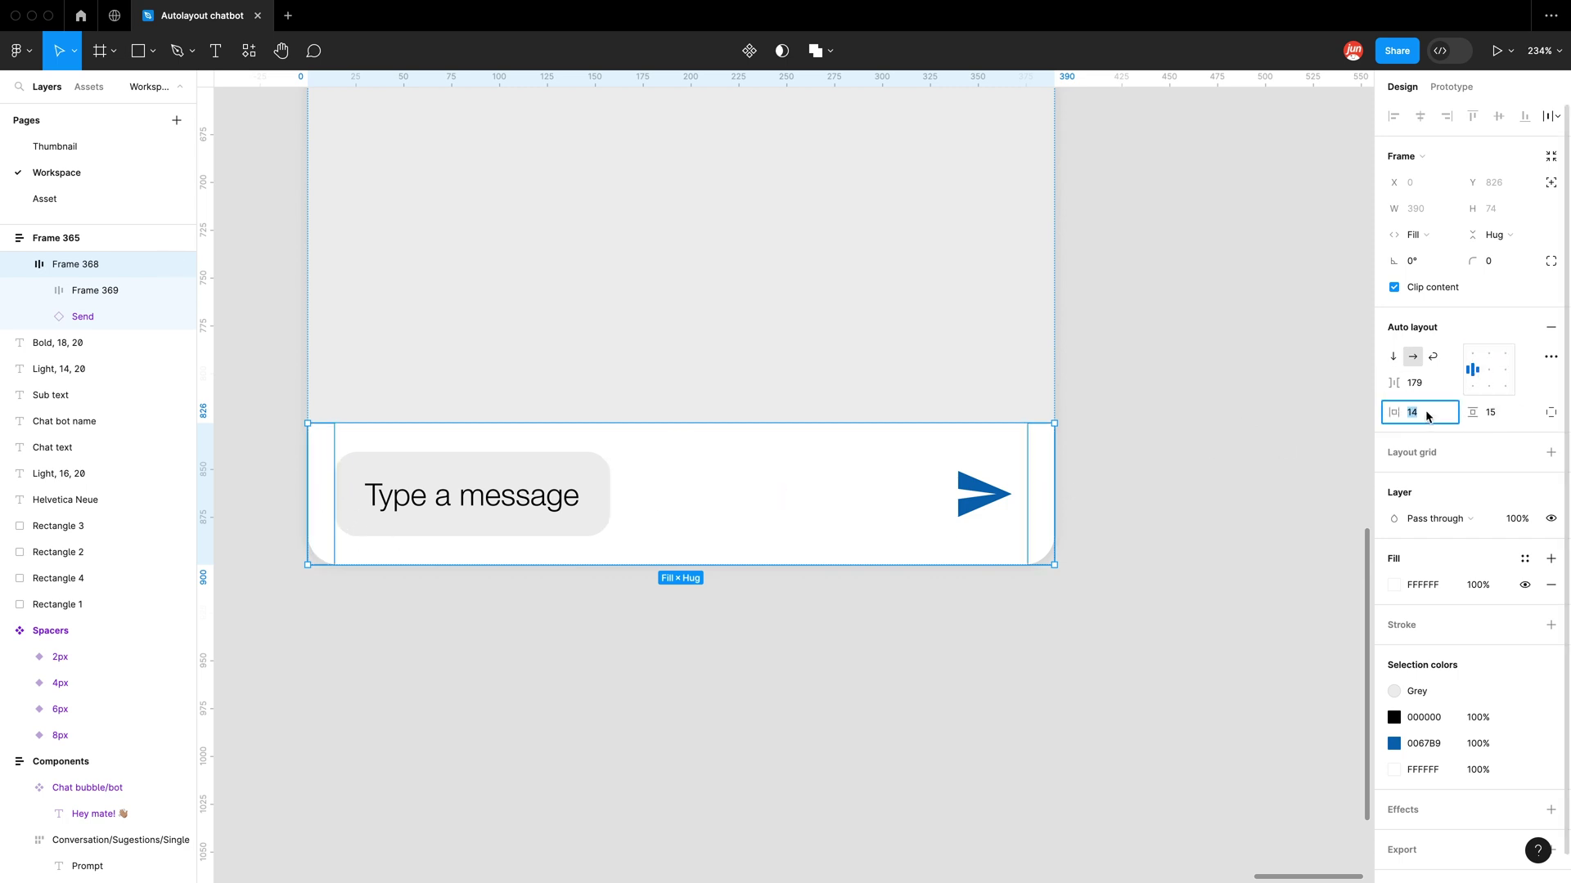
type("12")
key("Return")
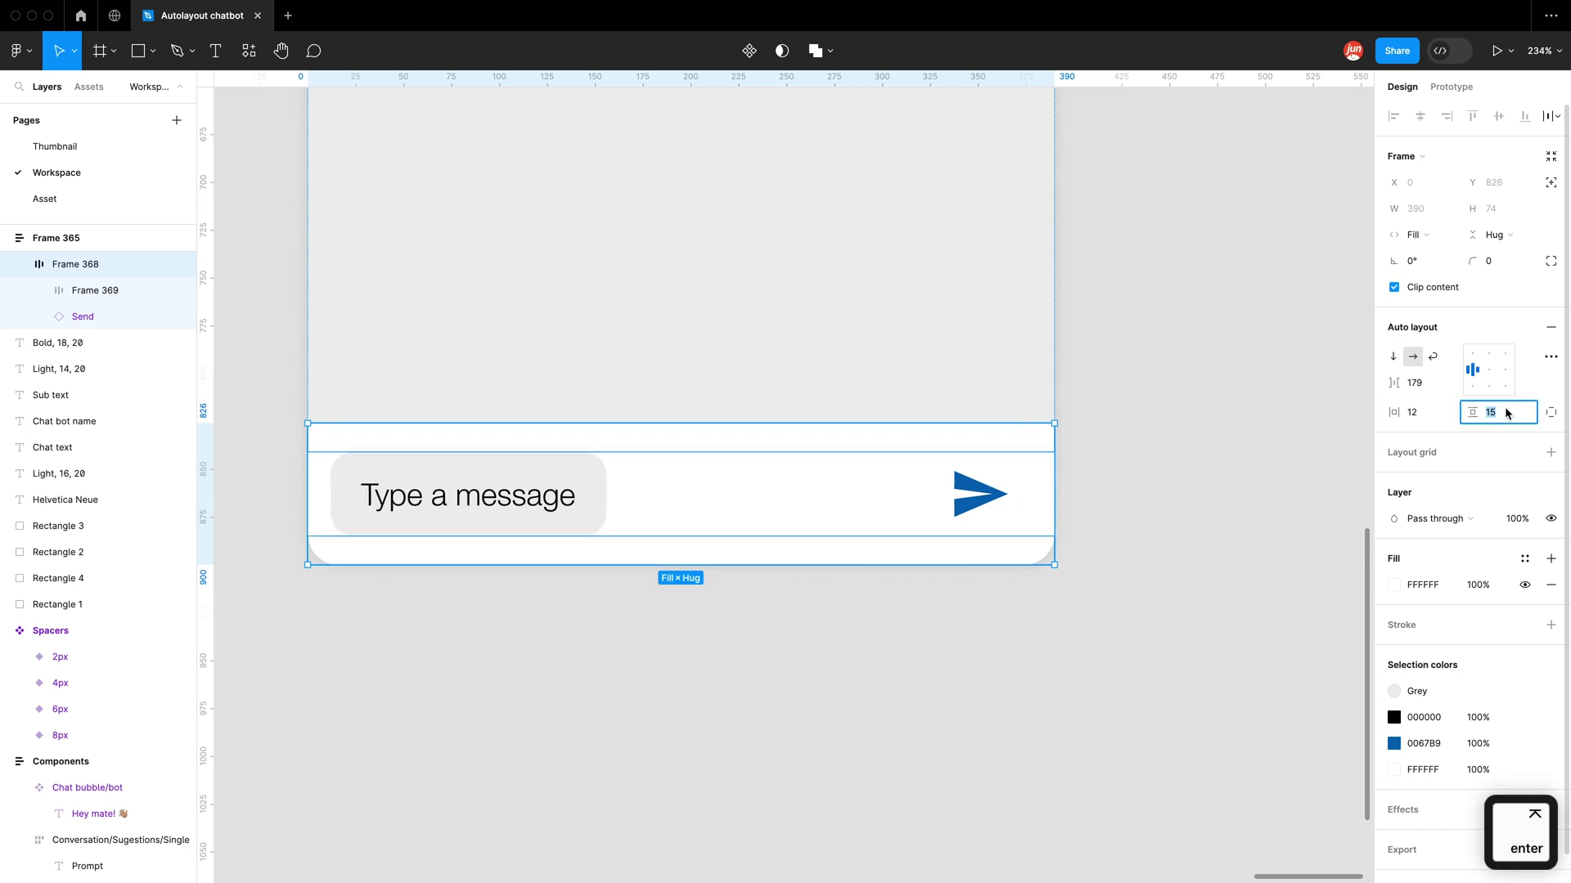
type("12")
key("Return")
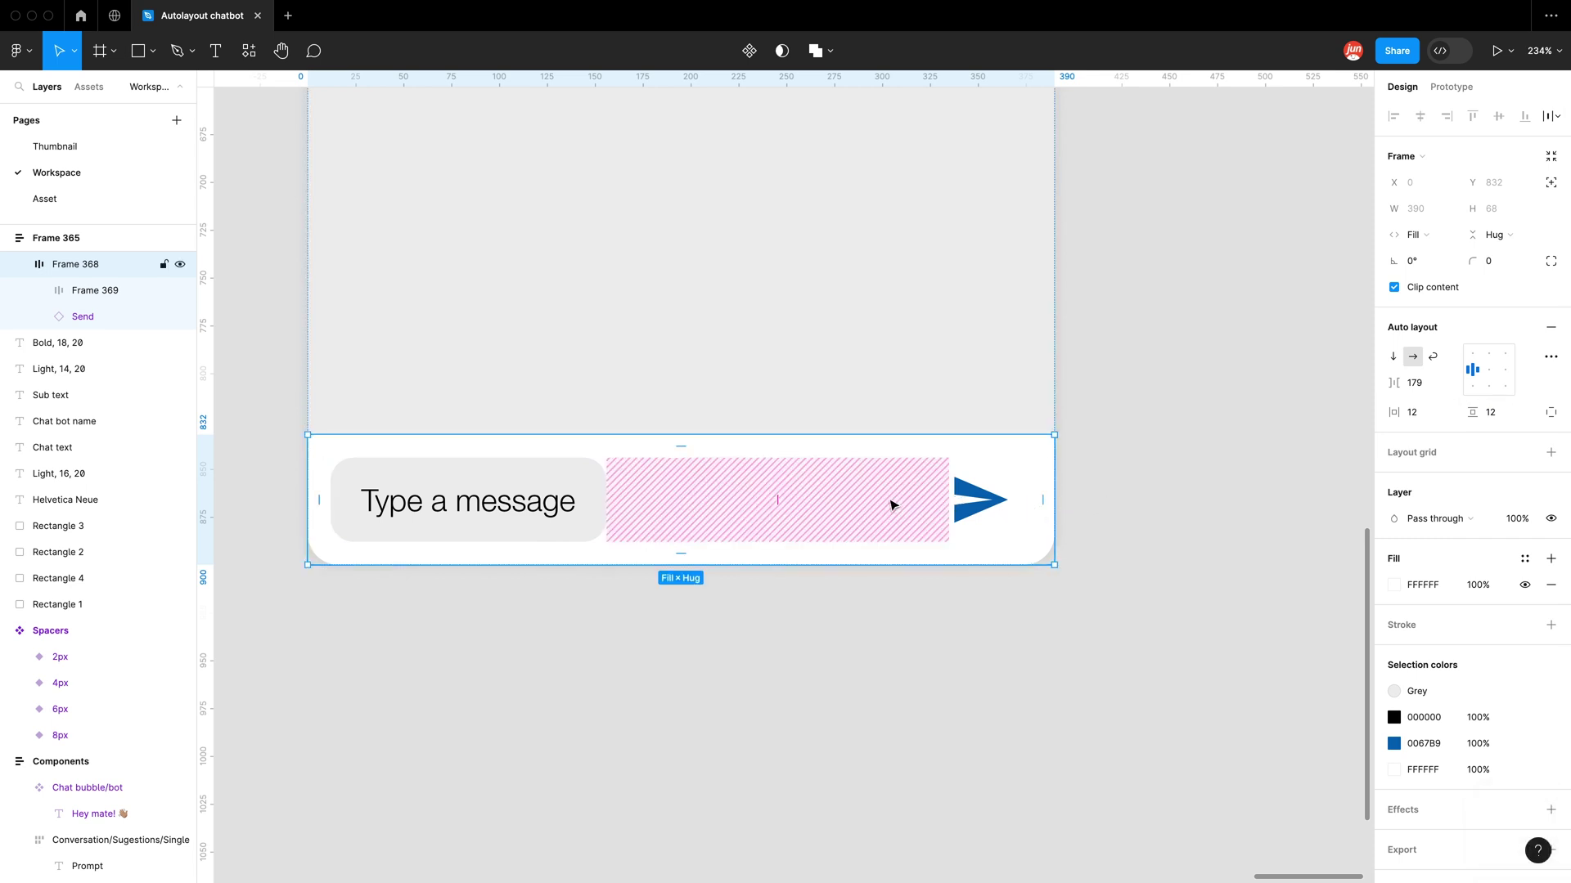
Step: Set the horizontal gap between the message field and the Send icon to 12
left_click(1431, 387)
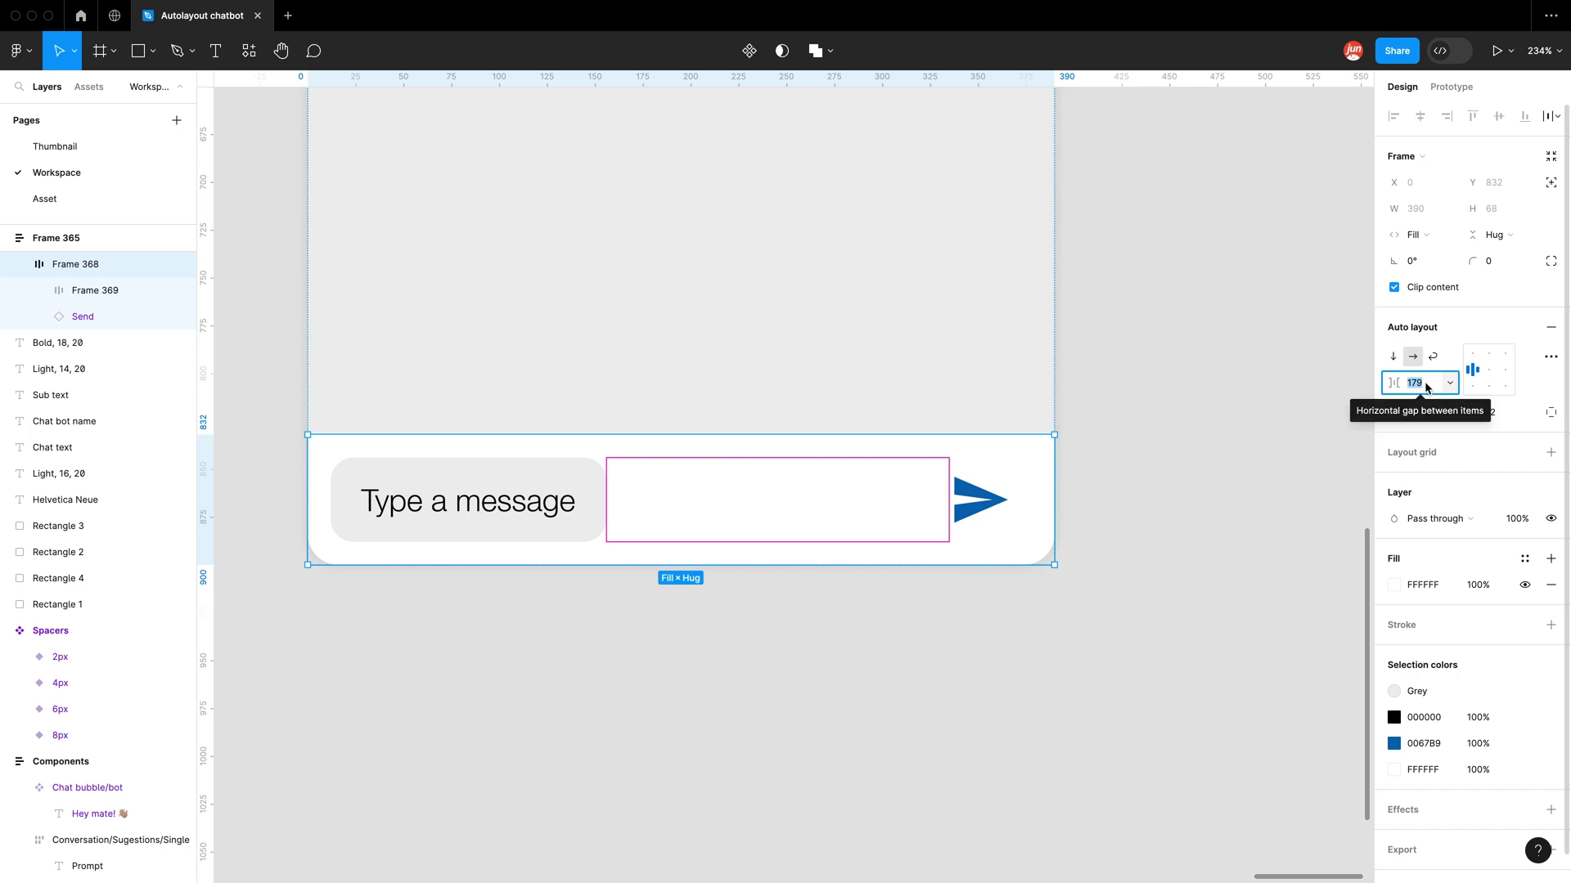
type("12")
key("Return")
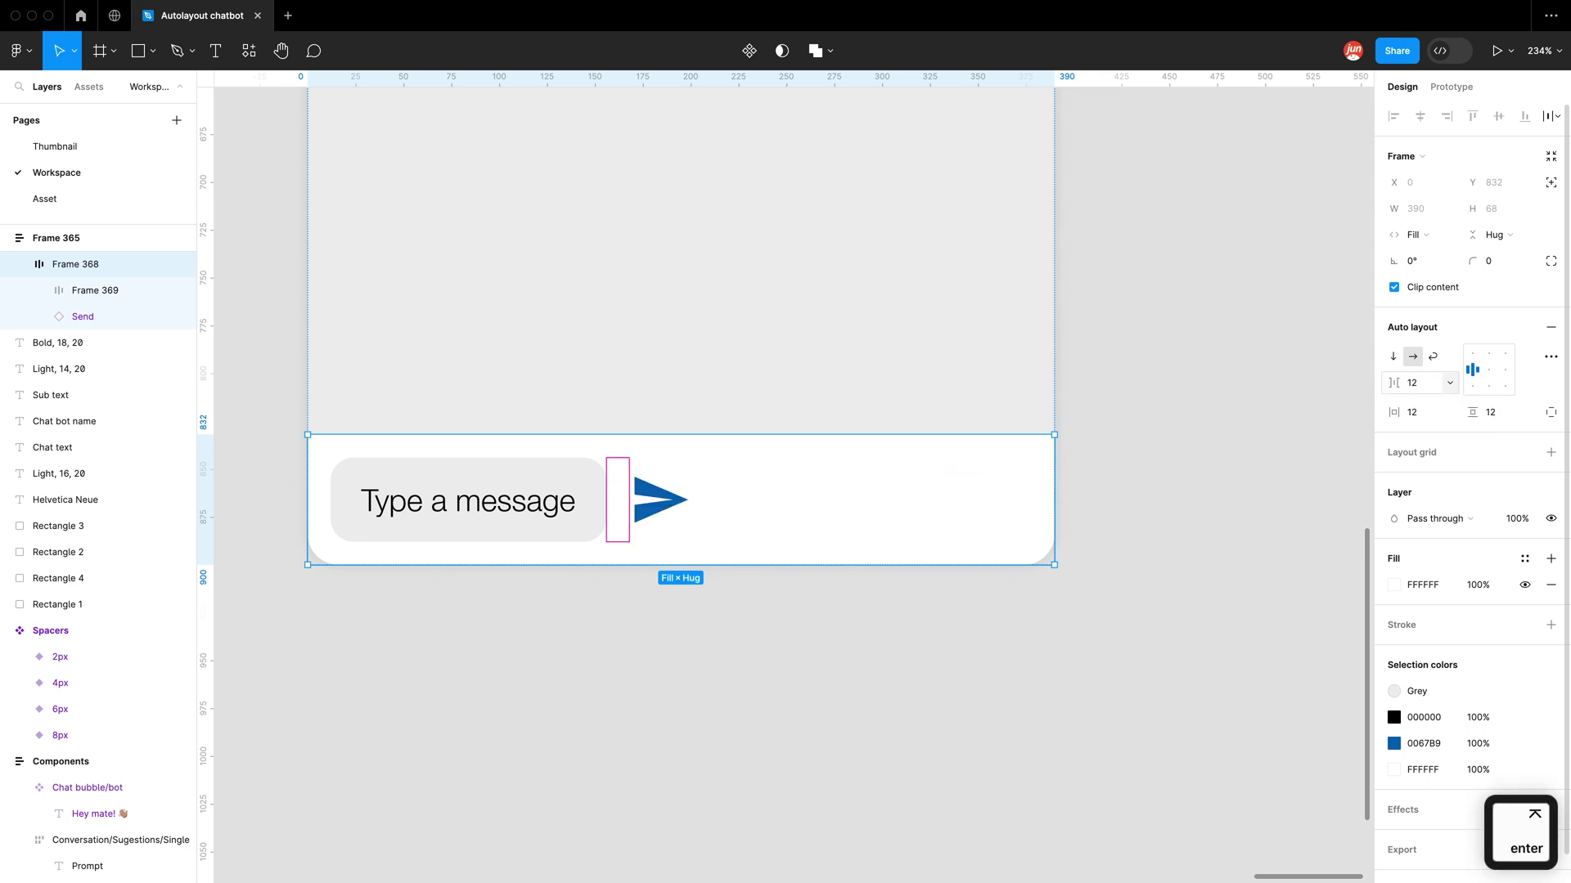
left_click(446, 605)
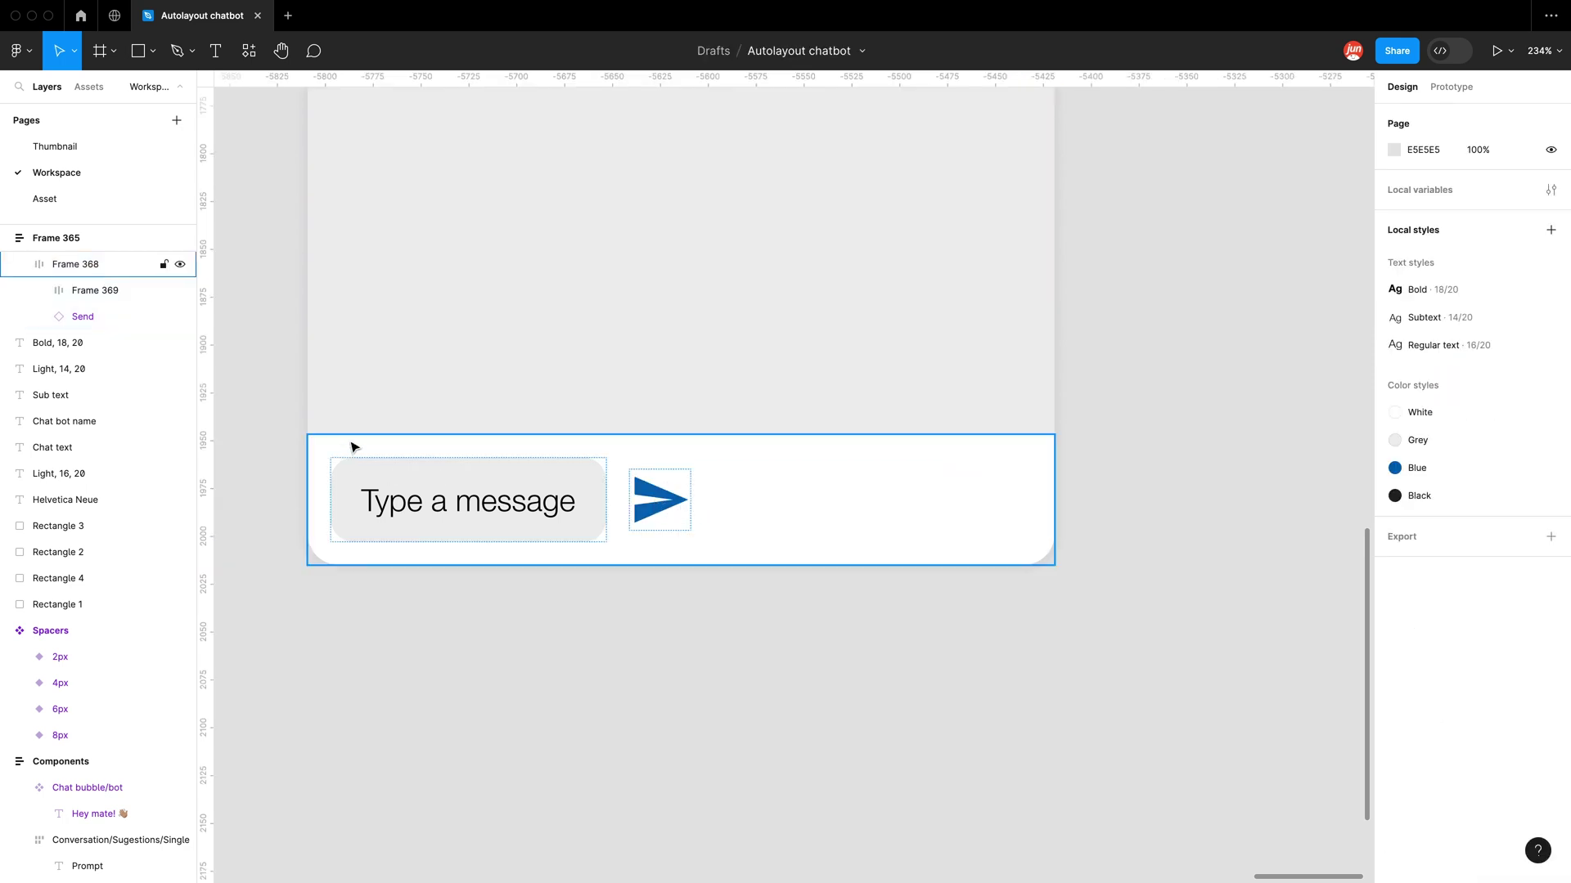
Step: Measure the message field's distances to the edges of the footer frame
left_click(968, 460)
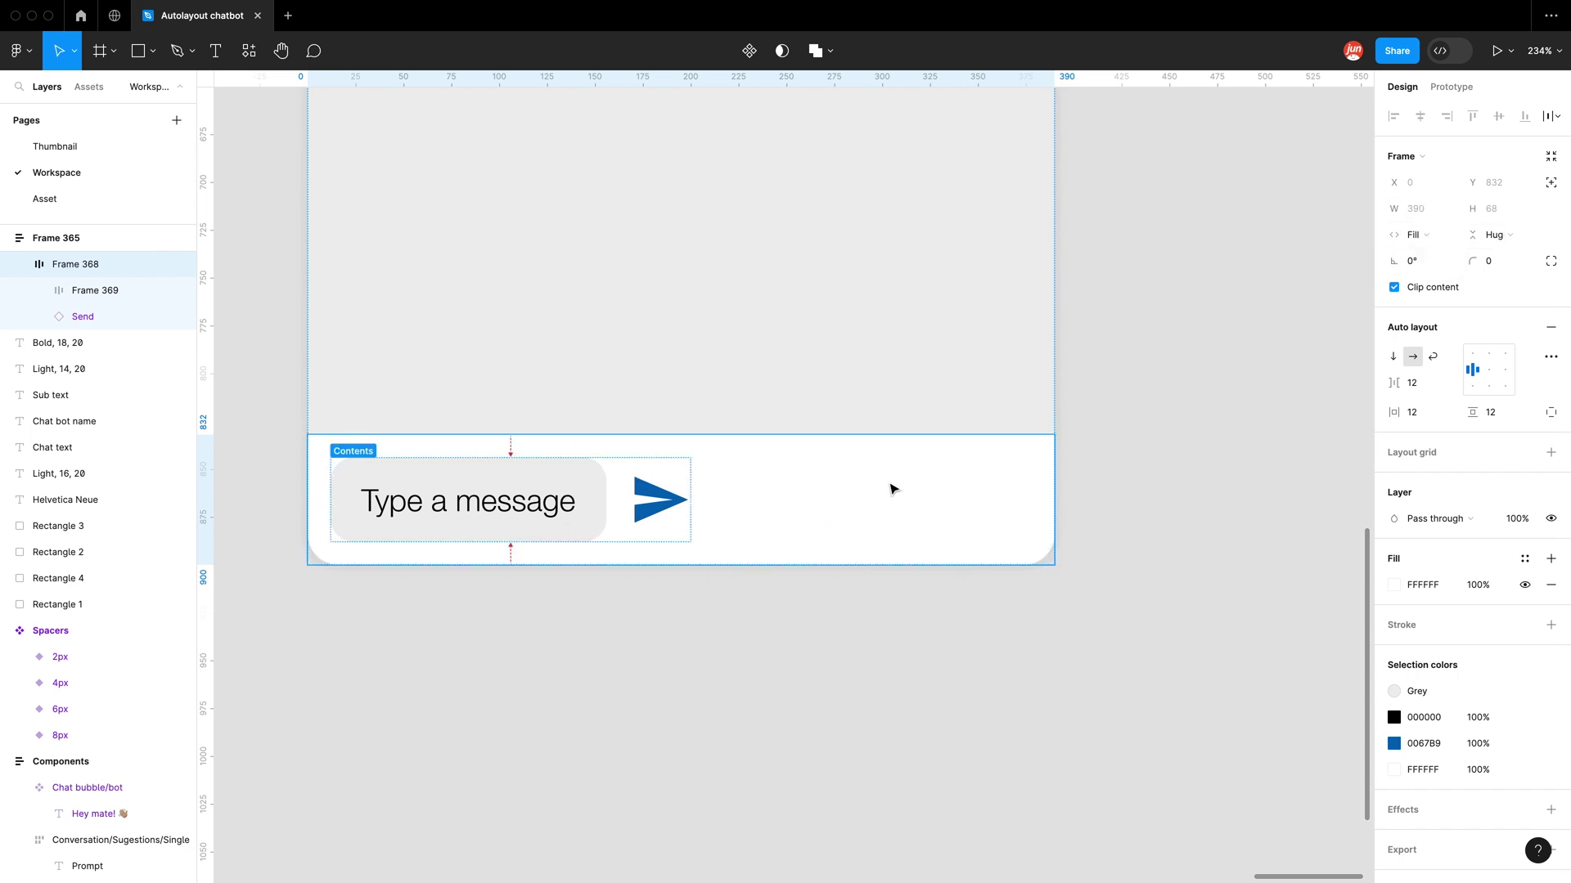
left_click(490, 476)
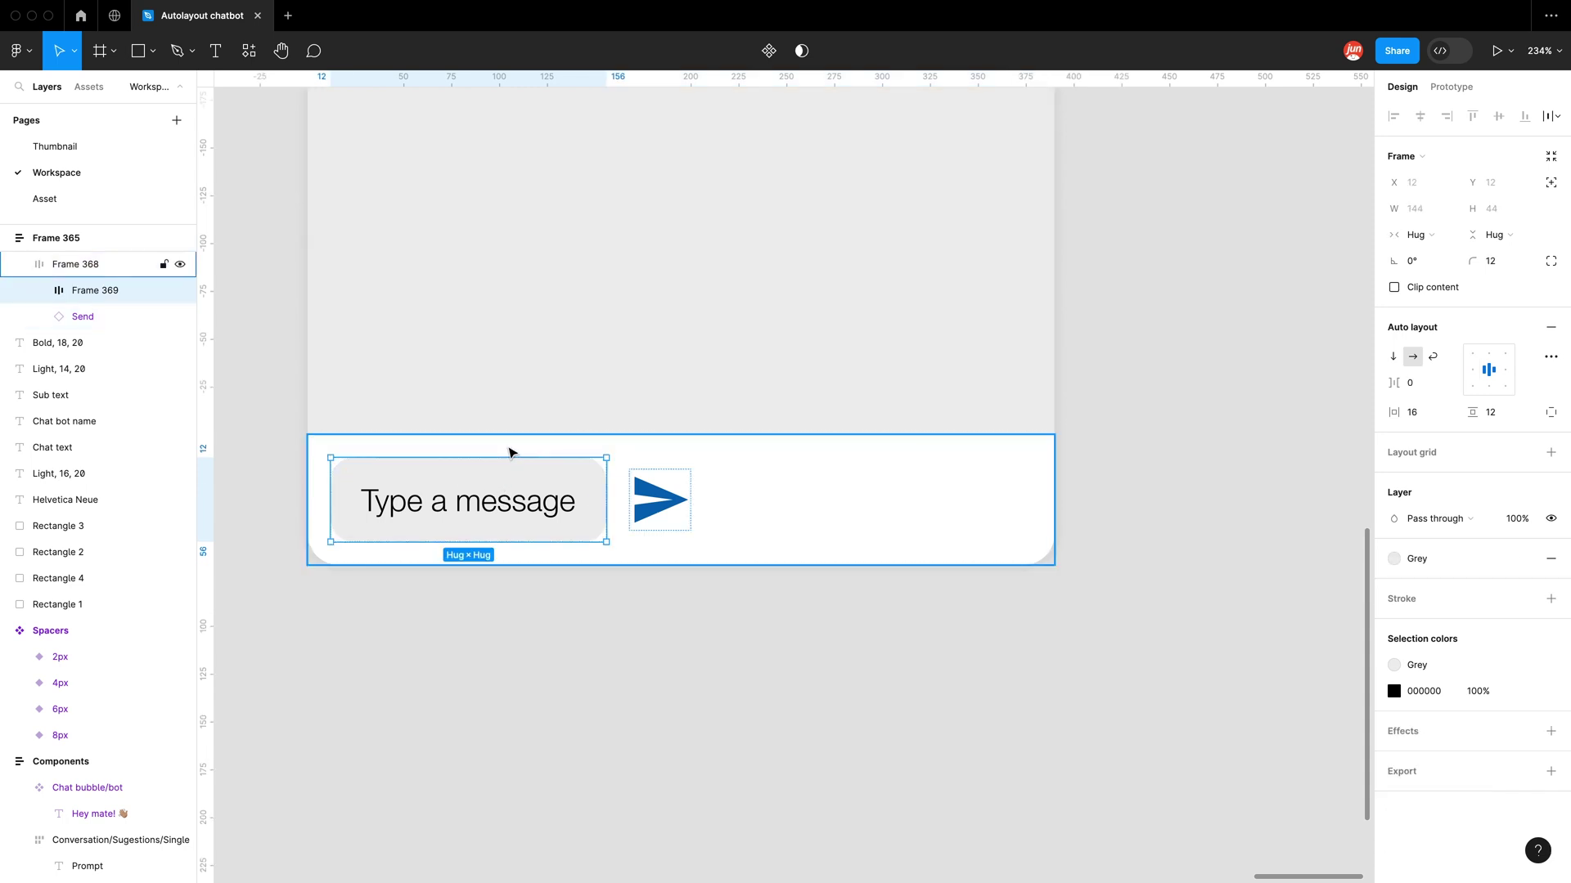
key("alt")
key("shift")
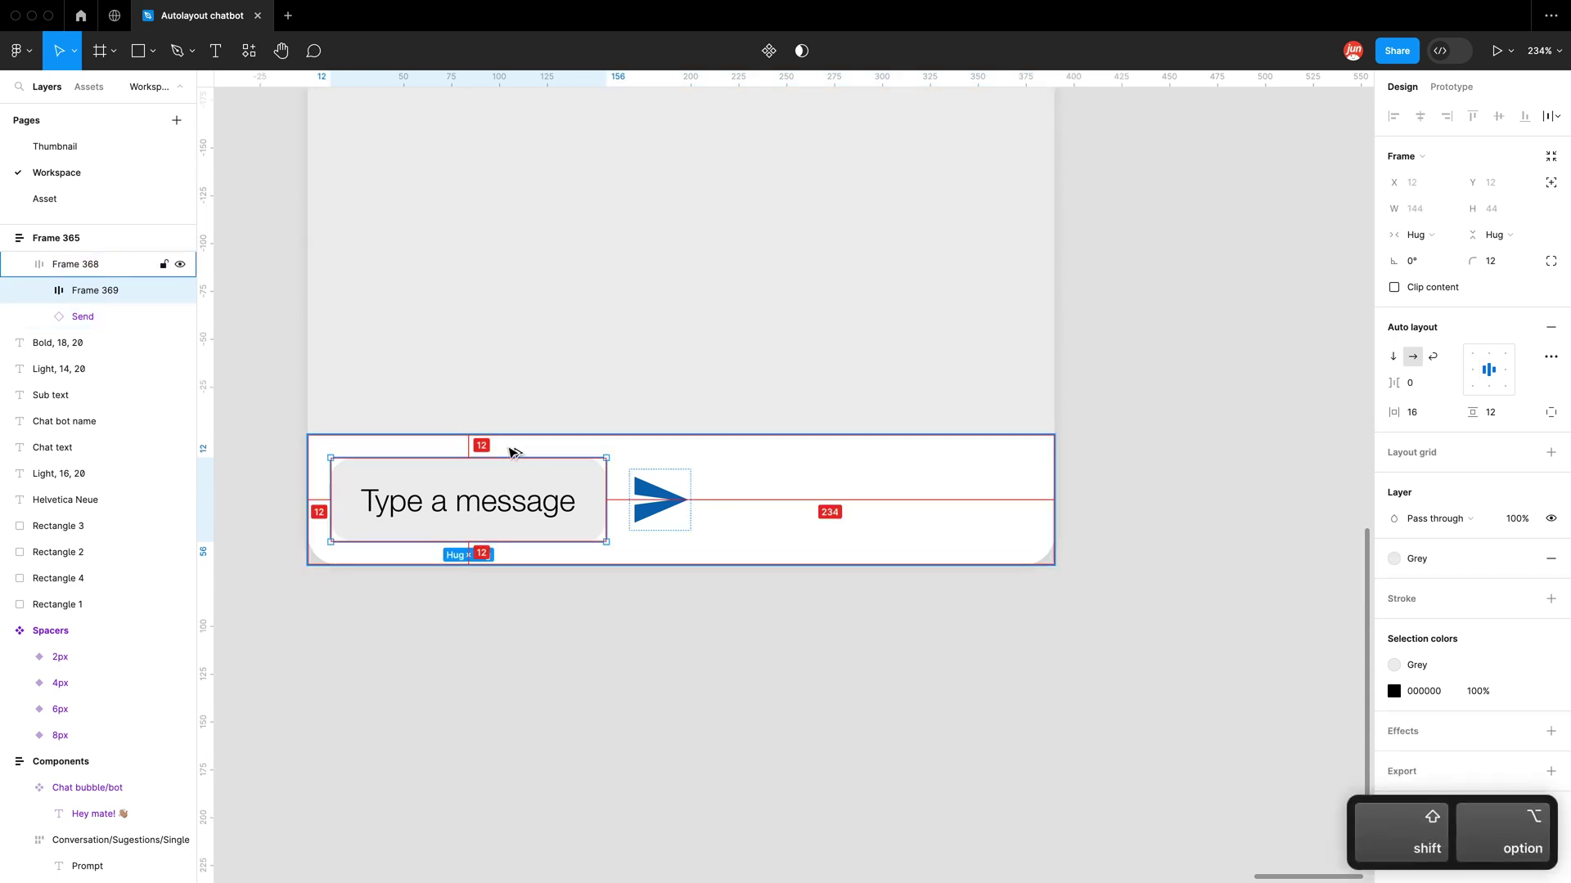
left_click(567, 592)
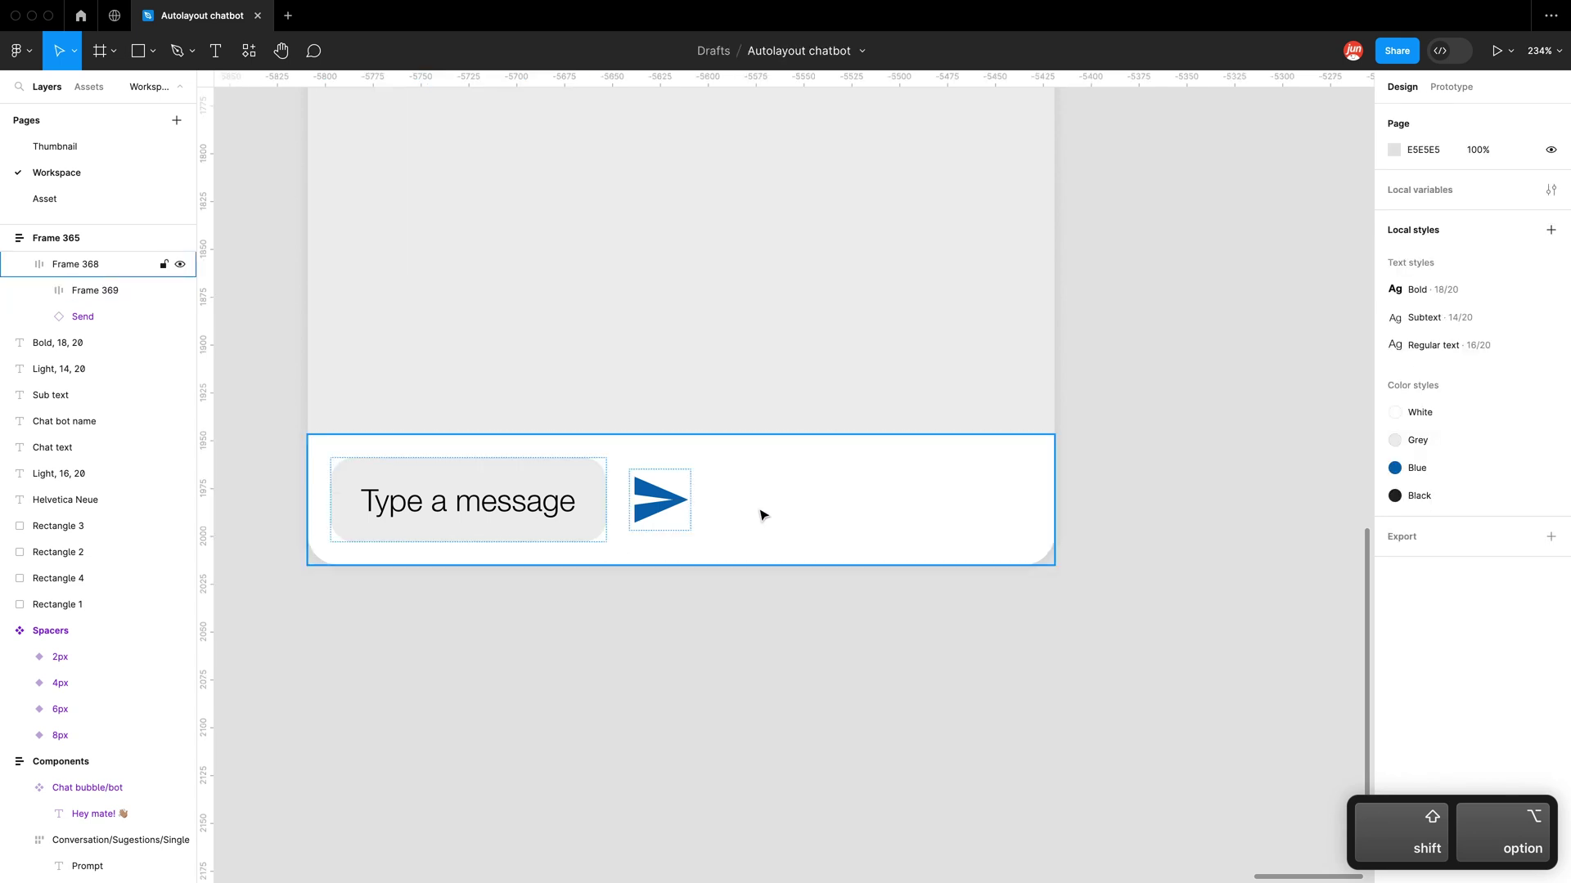
left_click(763, 514)
Step: Make the message field's width fill its container in the footer
left_click(567, 501)
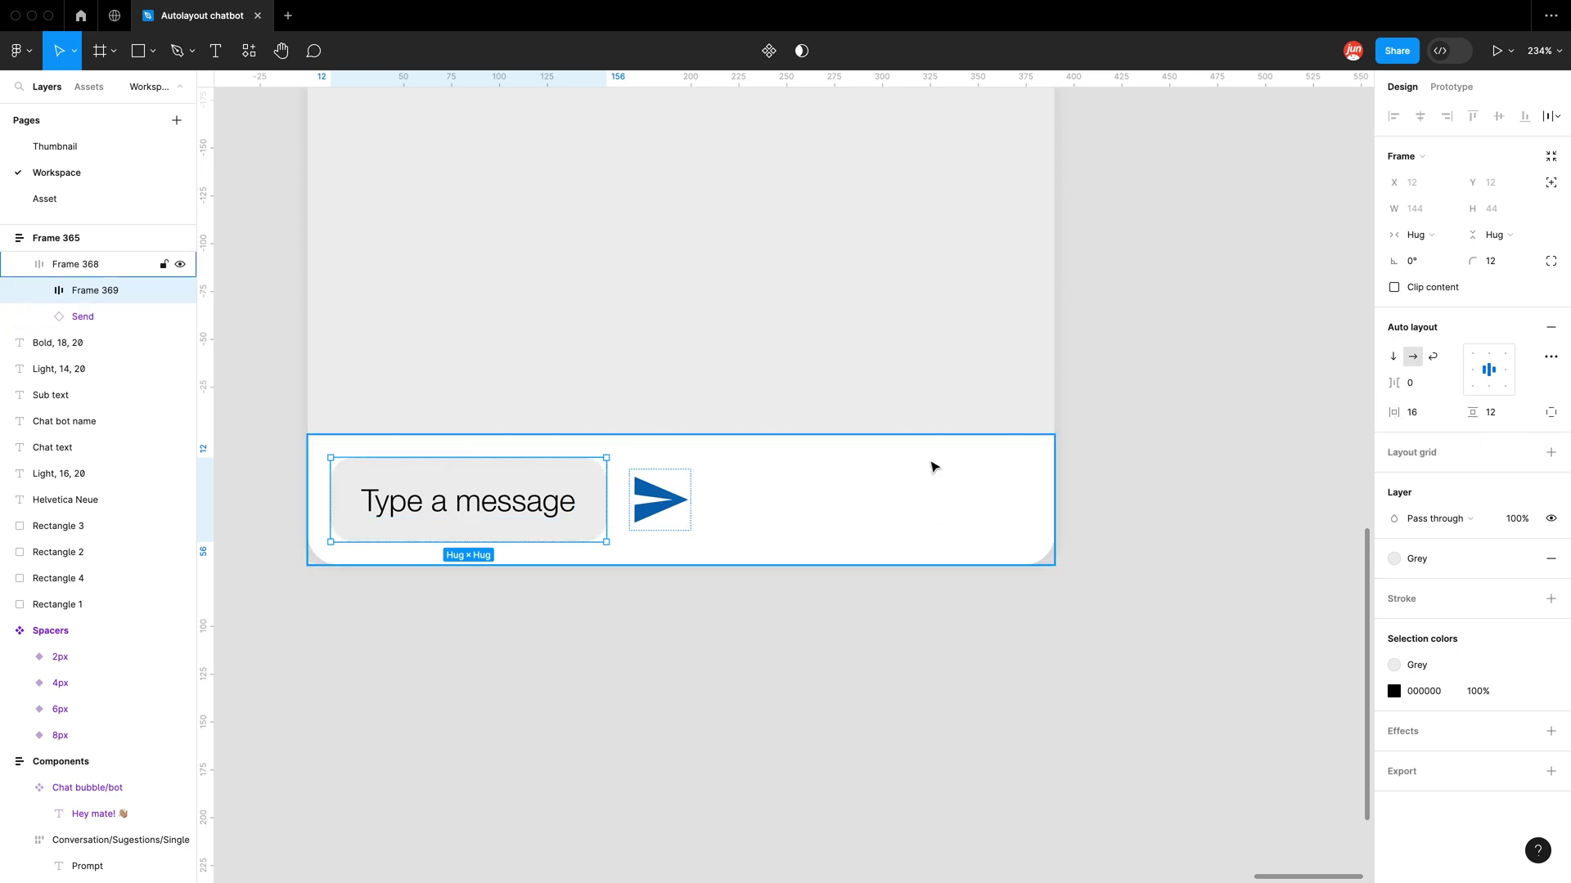
left_click(1440, 242)
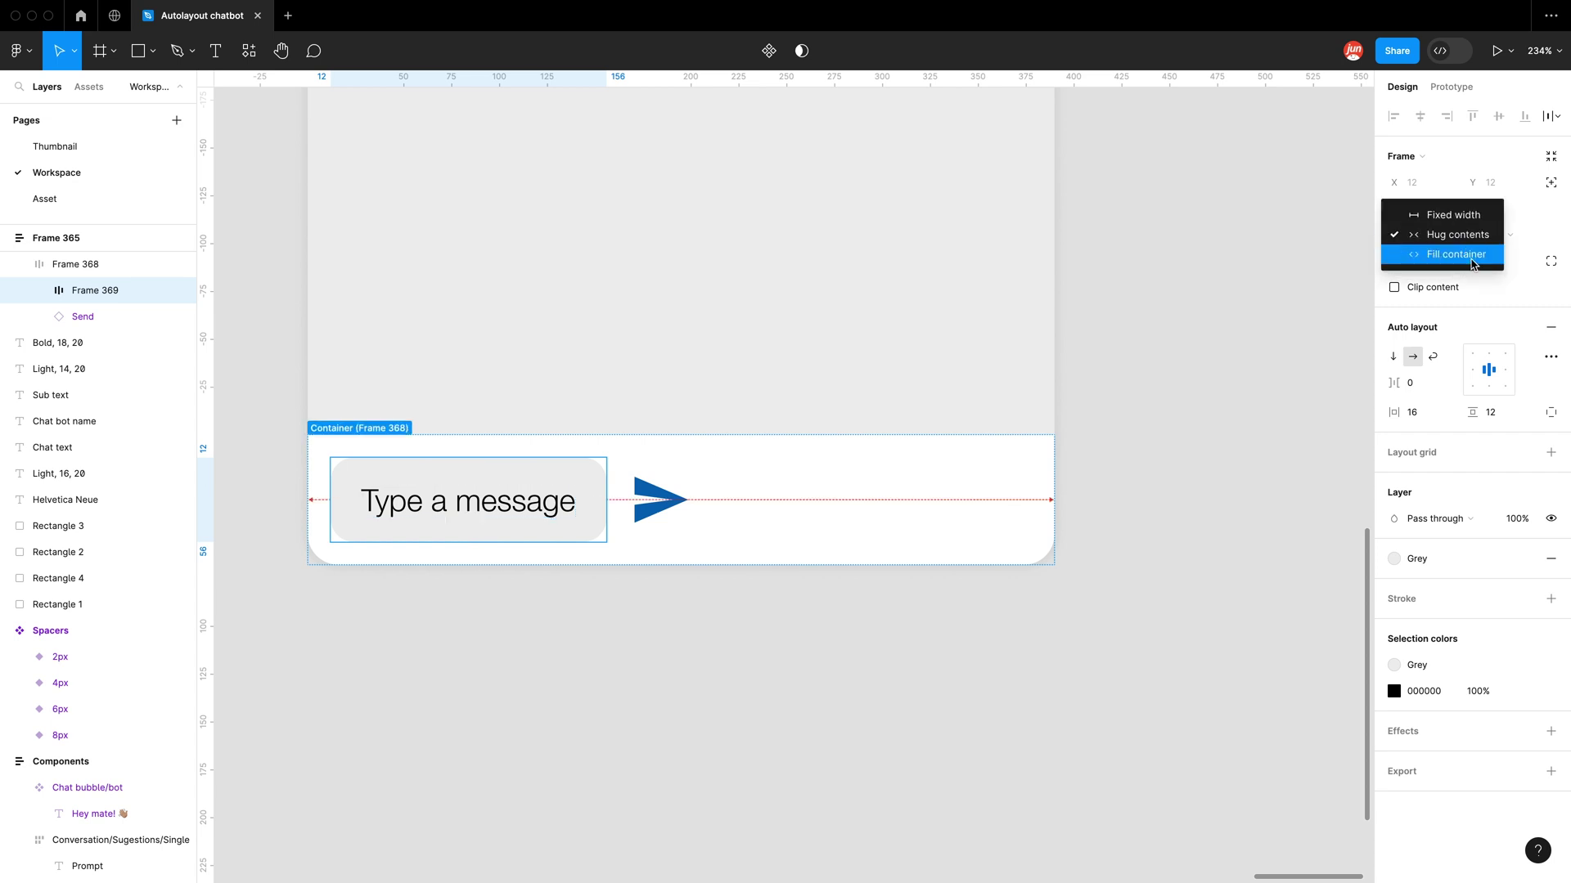
left_click(1471, 254)
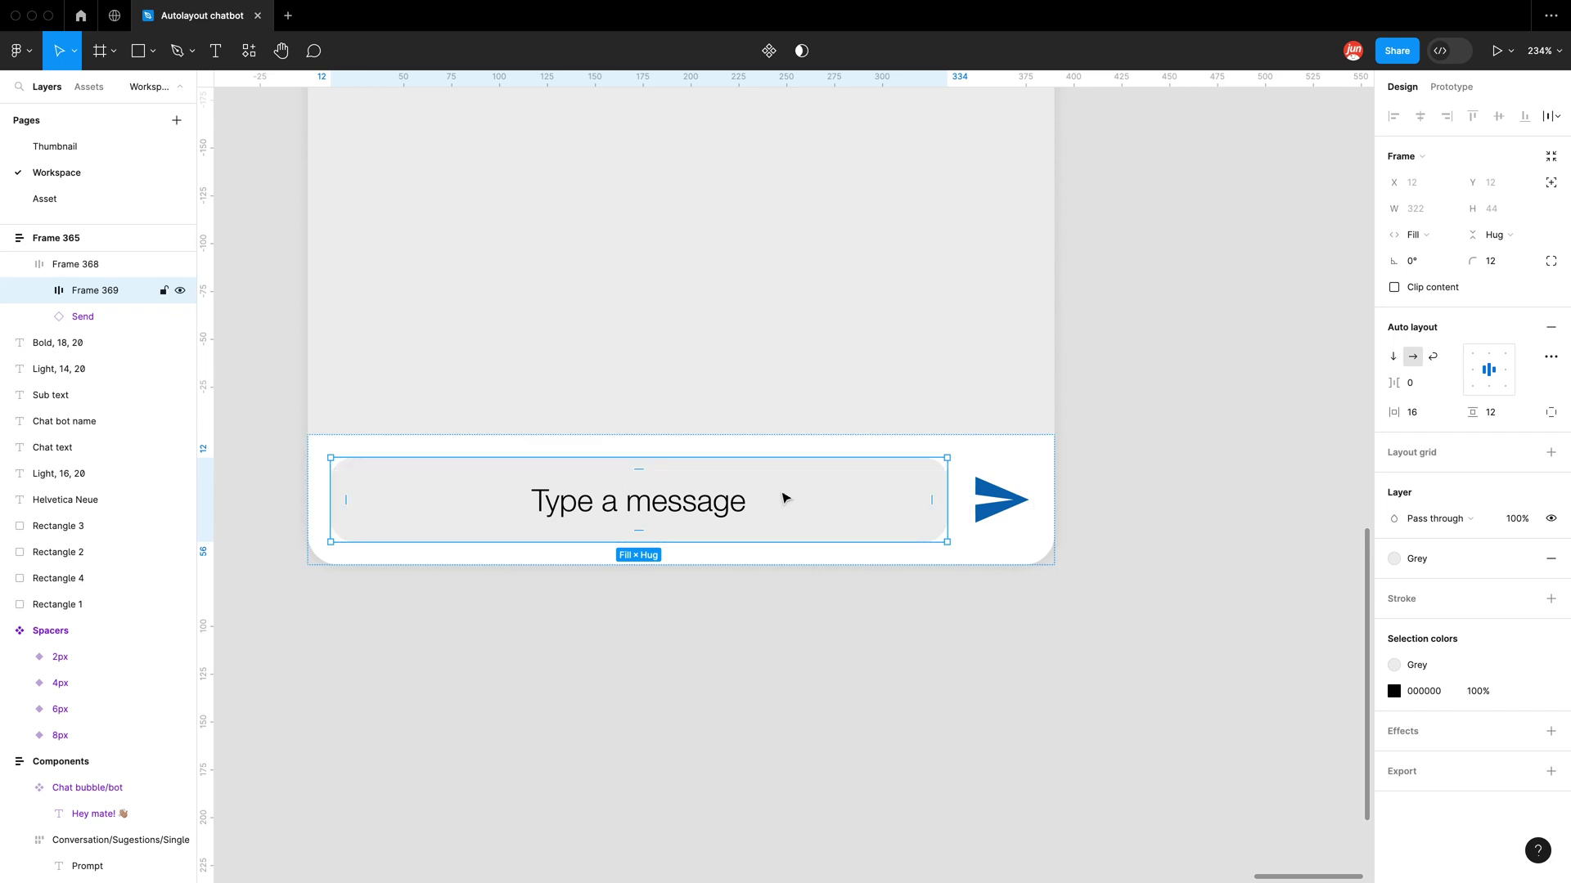
Step: Make the "Type a message" text's width fill the message field
left_click(675, 514)
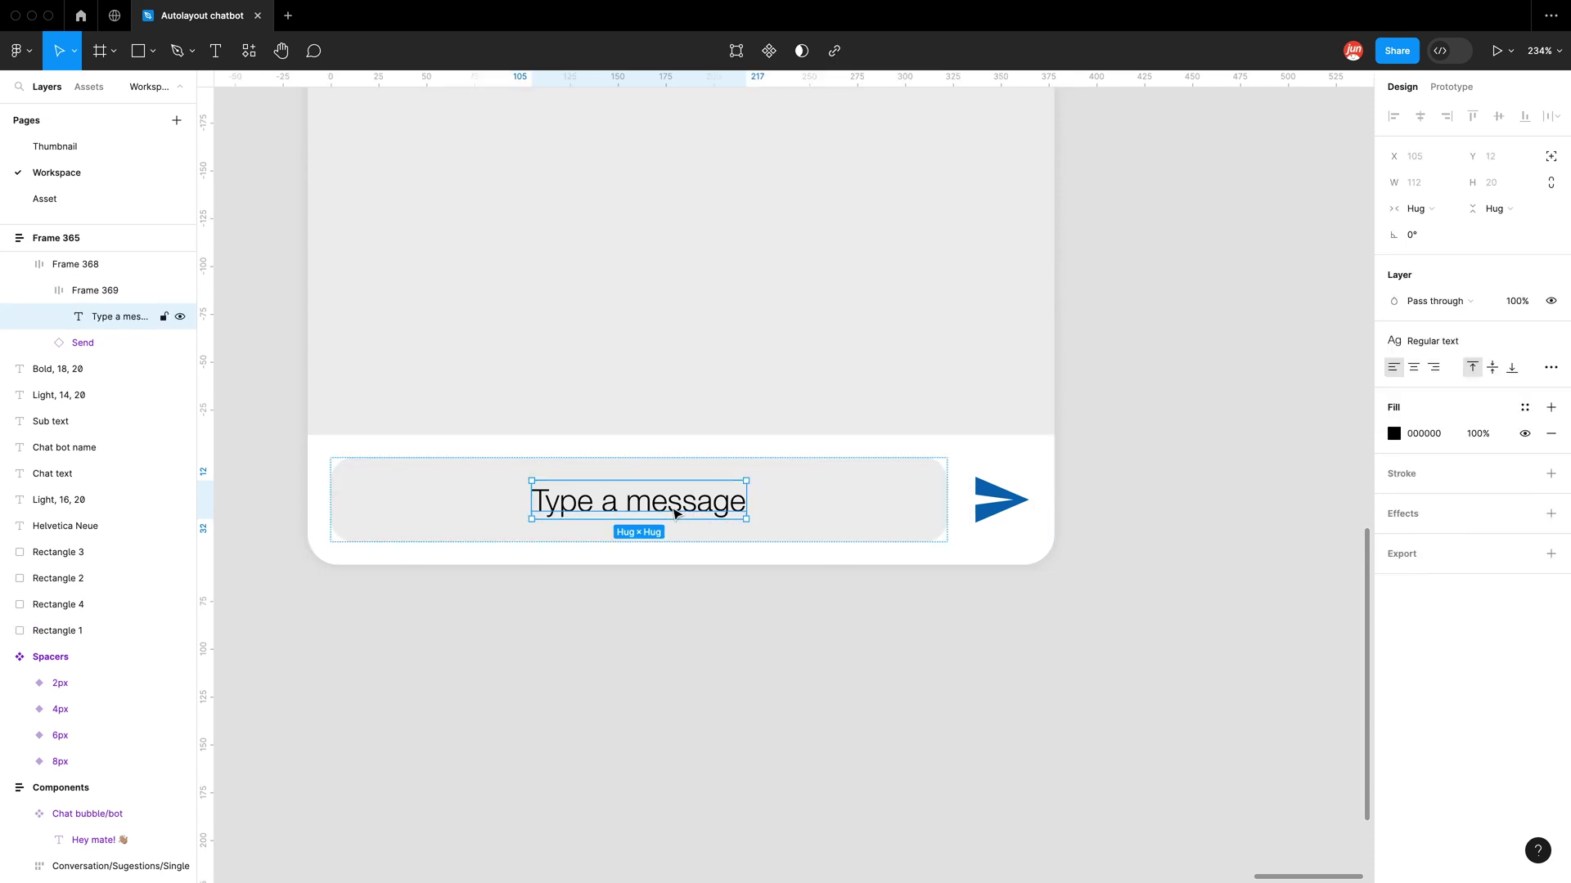
left_click(1438, 208)
left_click(1448, 229)
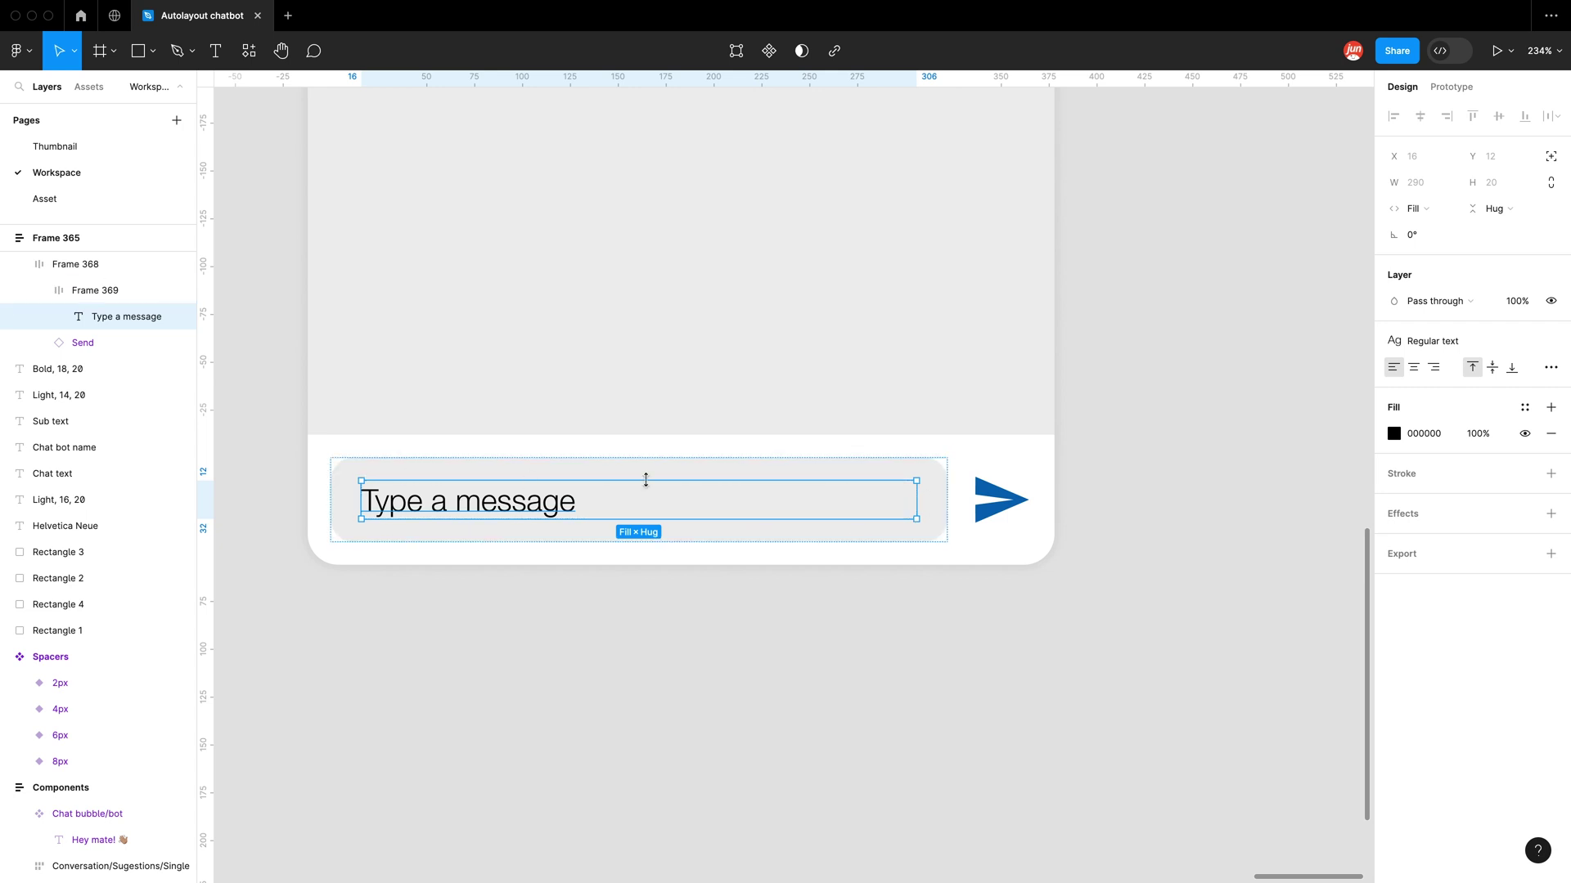
left_click(540, 607)
Step: Set the message field's horizontal padding to 12
scroll(333, 582, "up", 5)
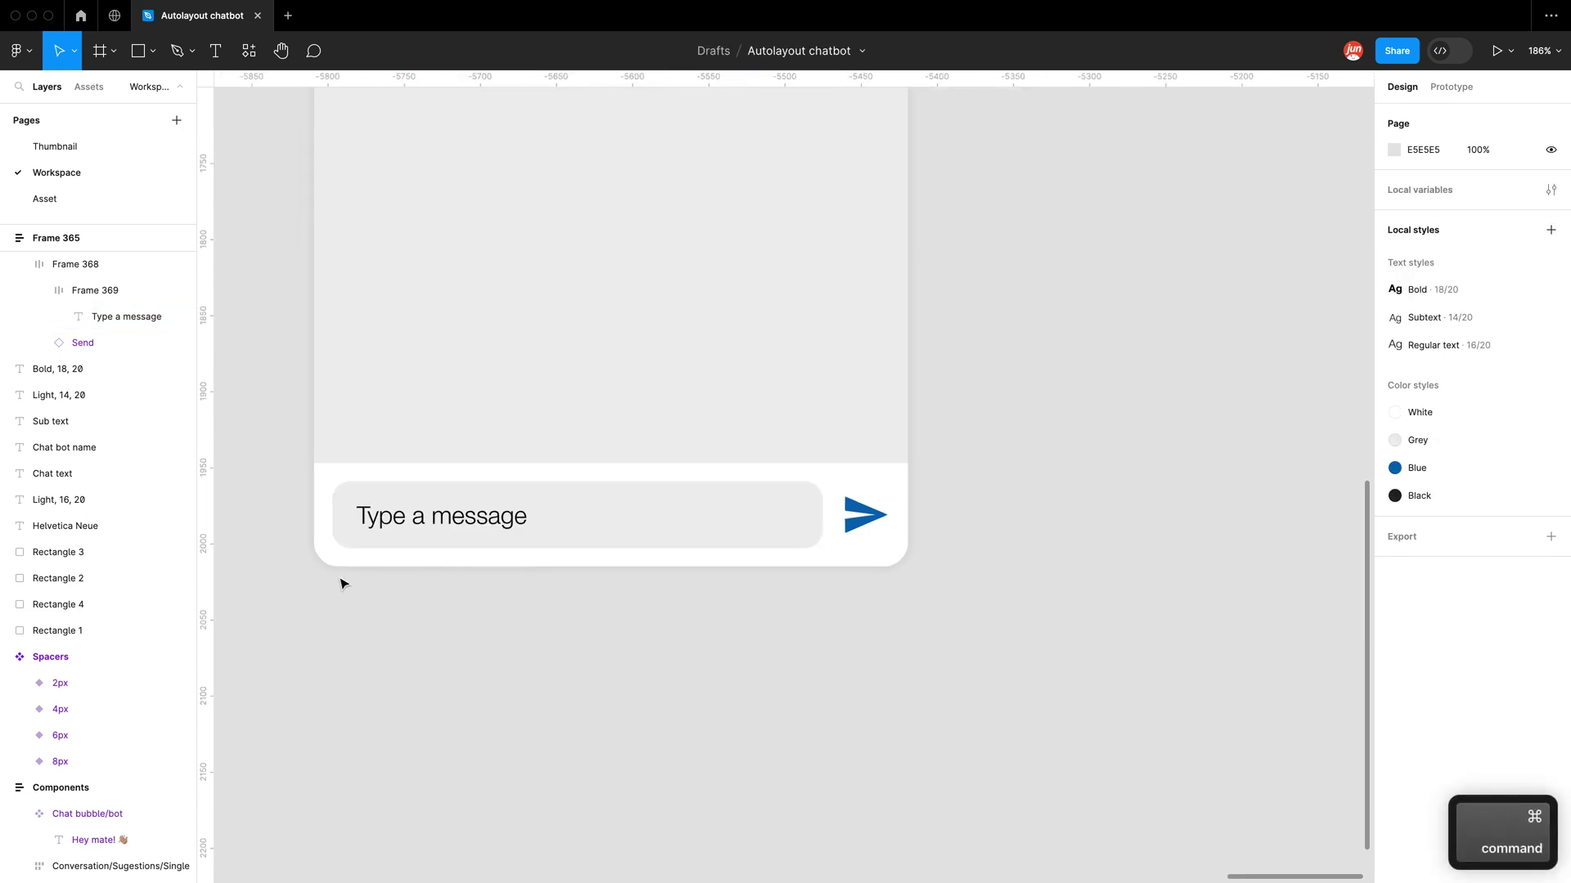
scroll(353, 523, "up", 1)
left_click(351, 520, "super")
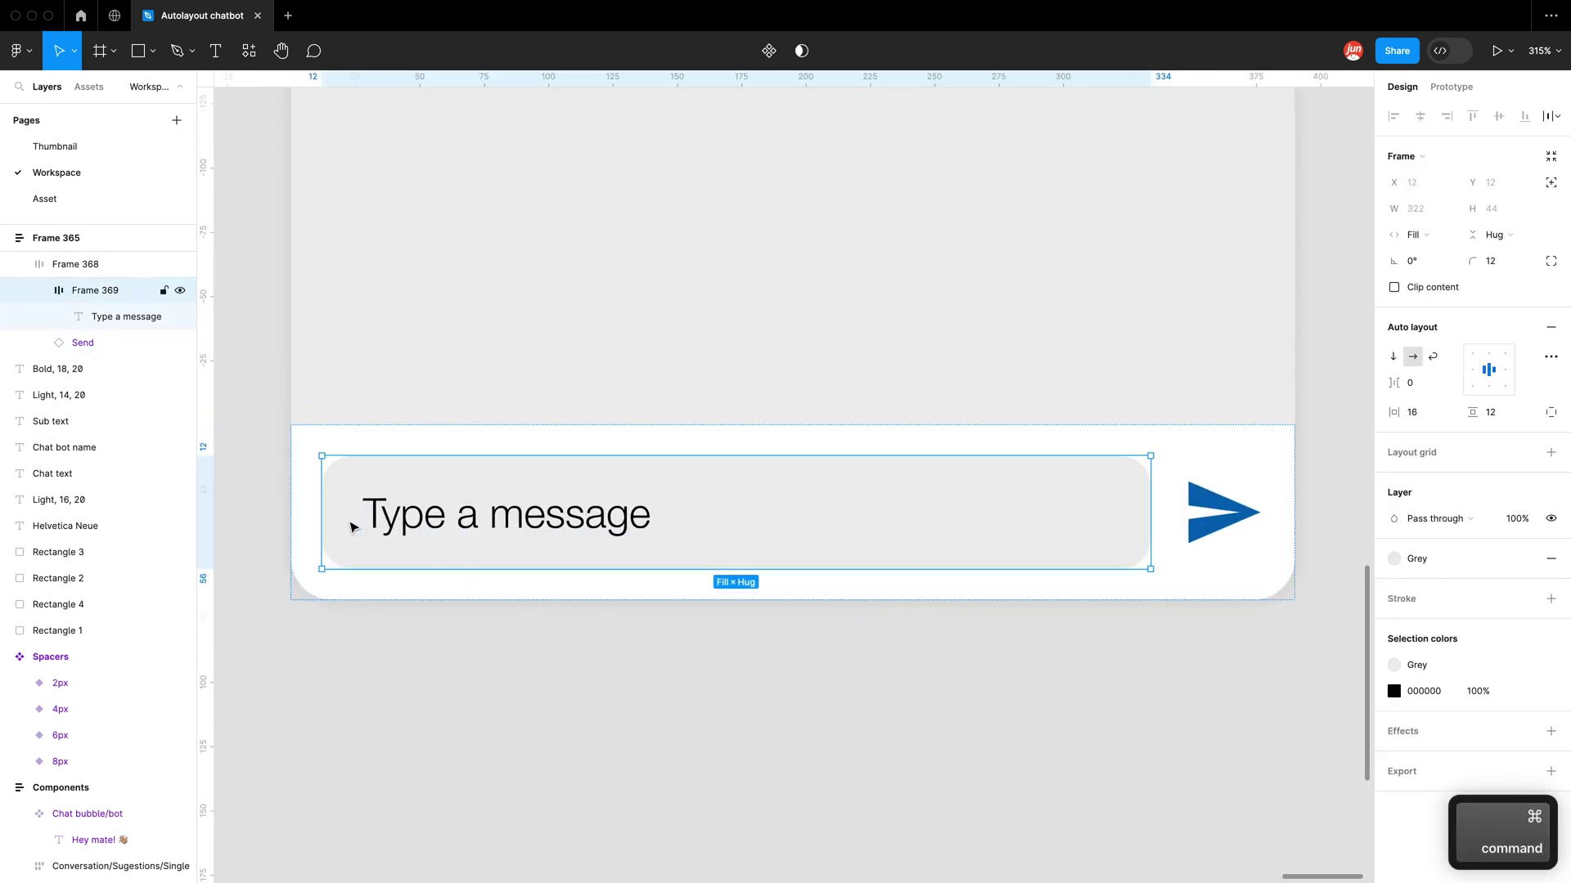
left_click(1430, 407)
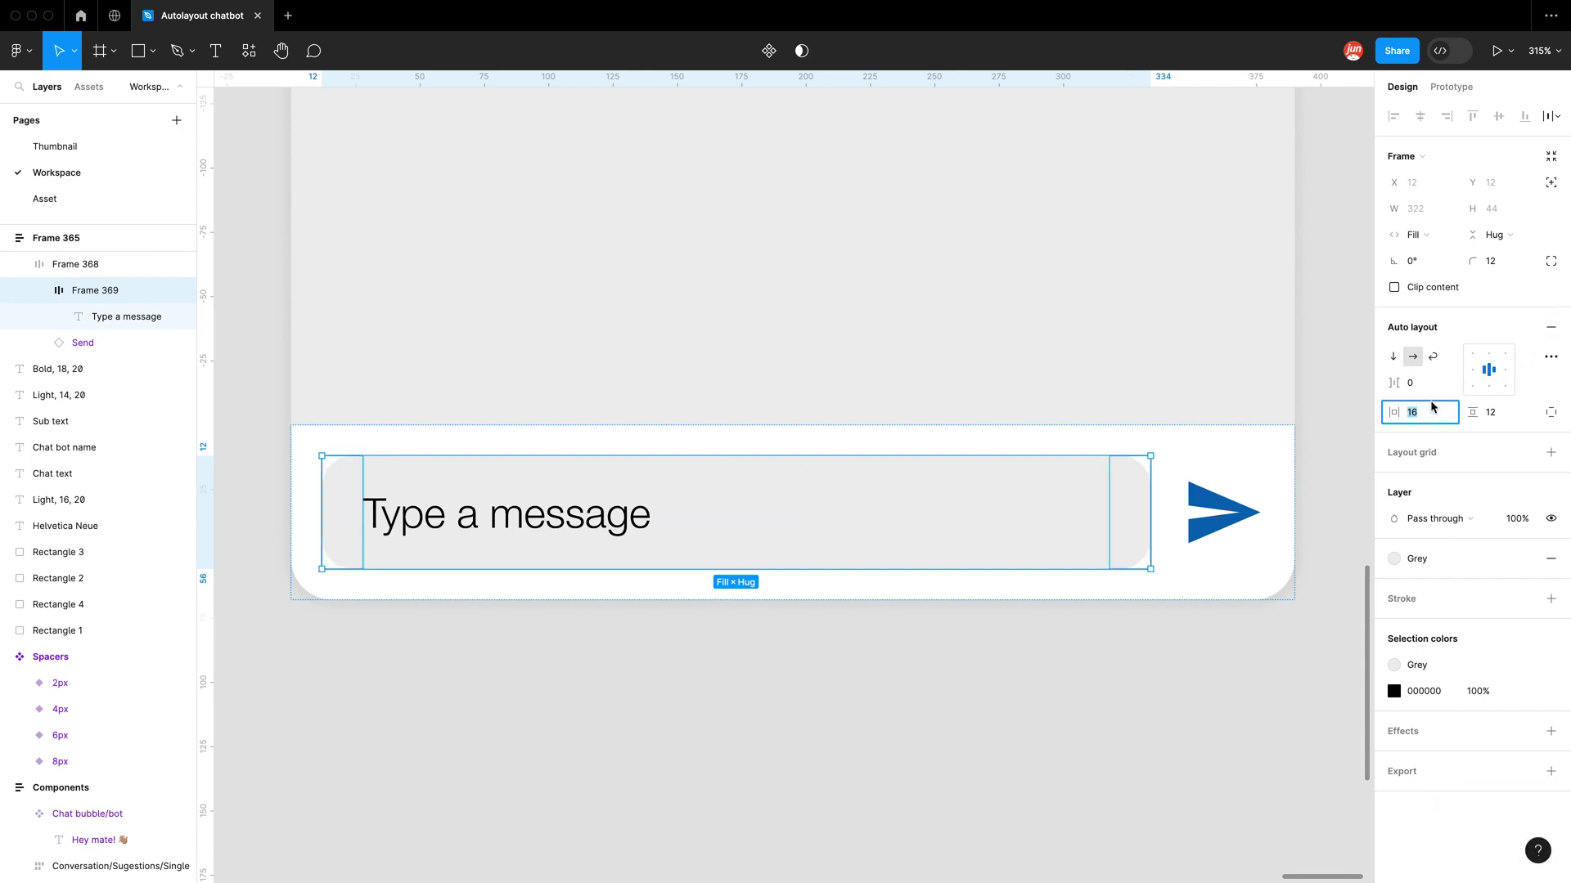
type("12")
key("Return")
left_click(743, 813)
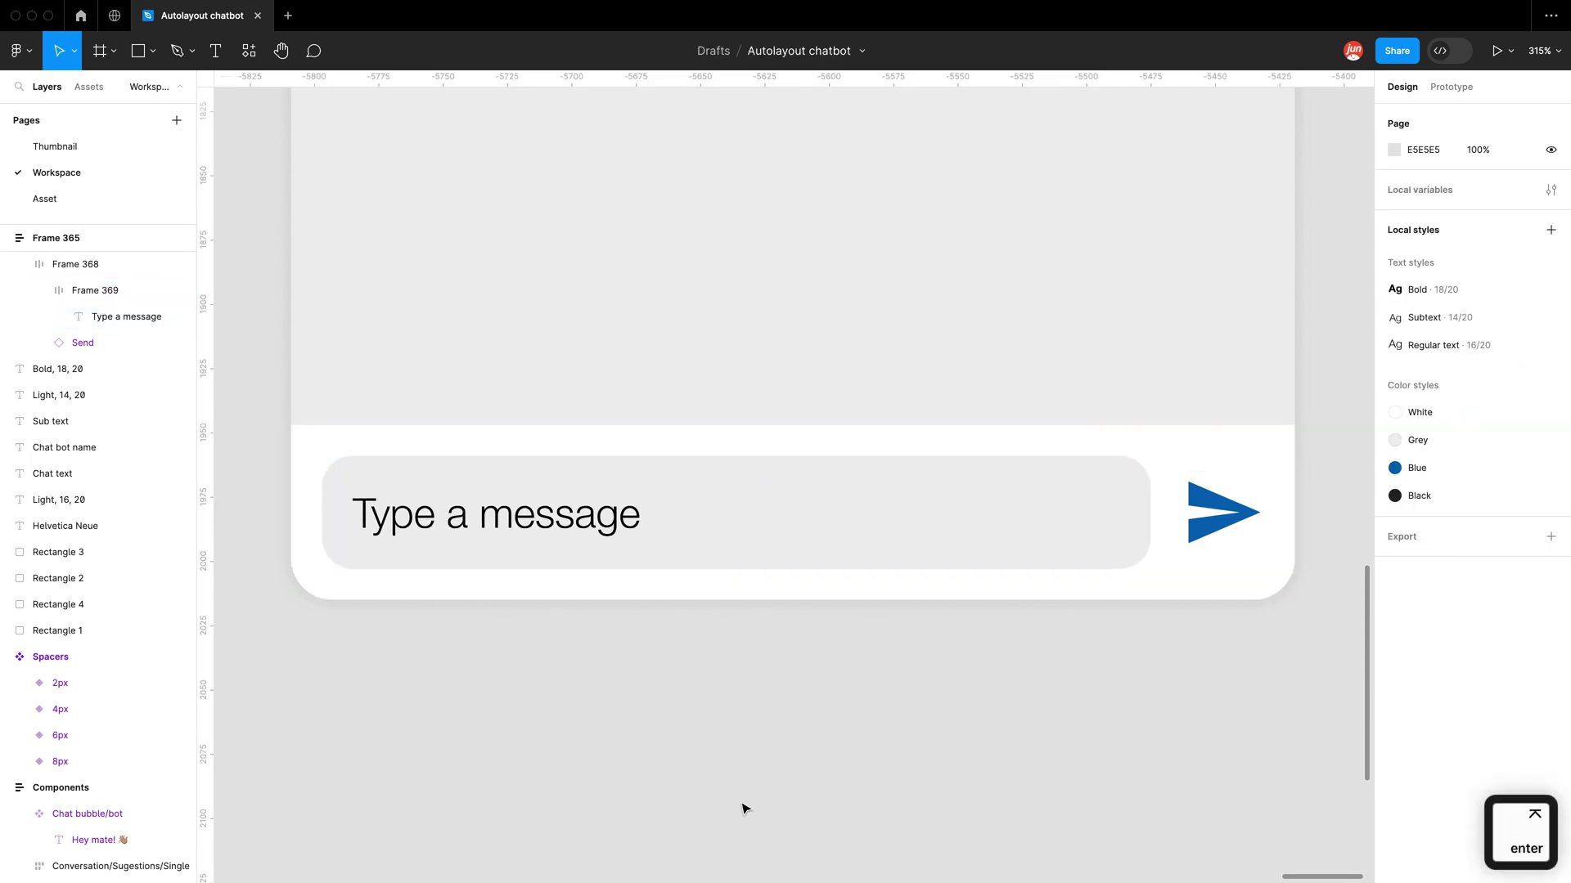
Step: Add the text "Hello User" on the empty canvas to the right of the chatbot frame, at about X -5357, Y 1245
scroll(519, 596, "down", 3)
scroll(486, 695, "down", 10)
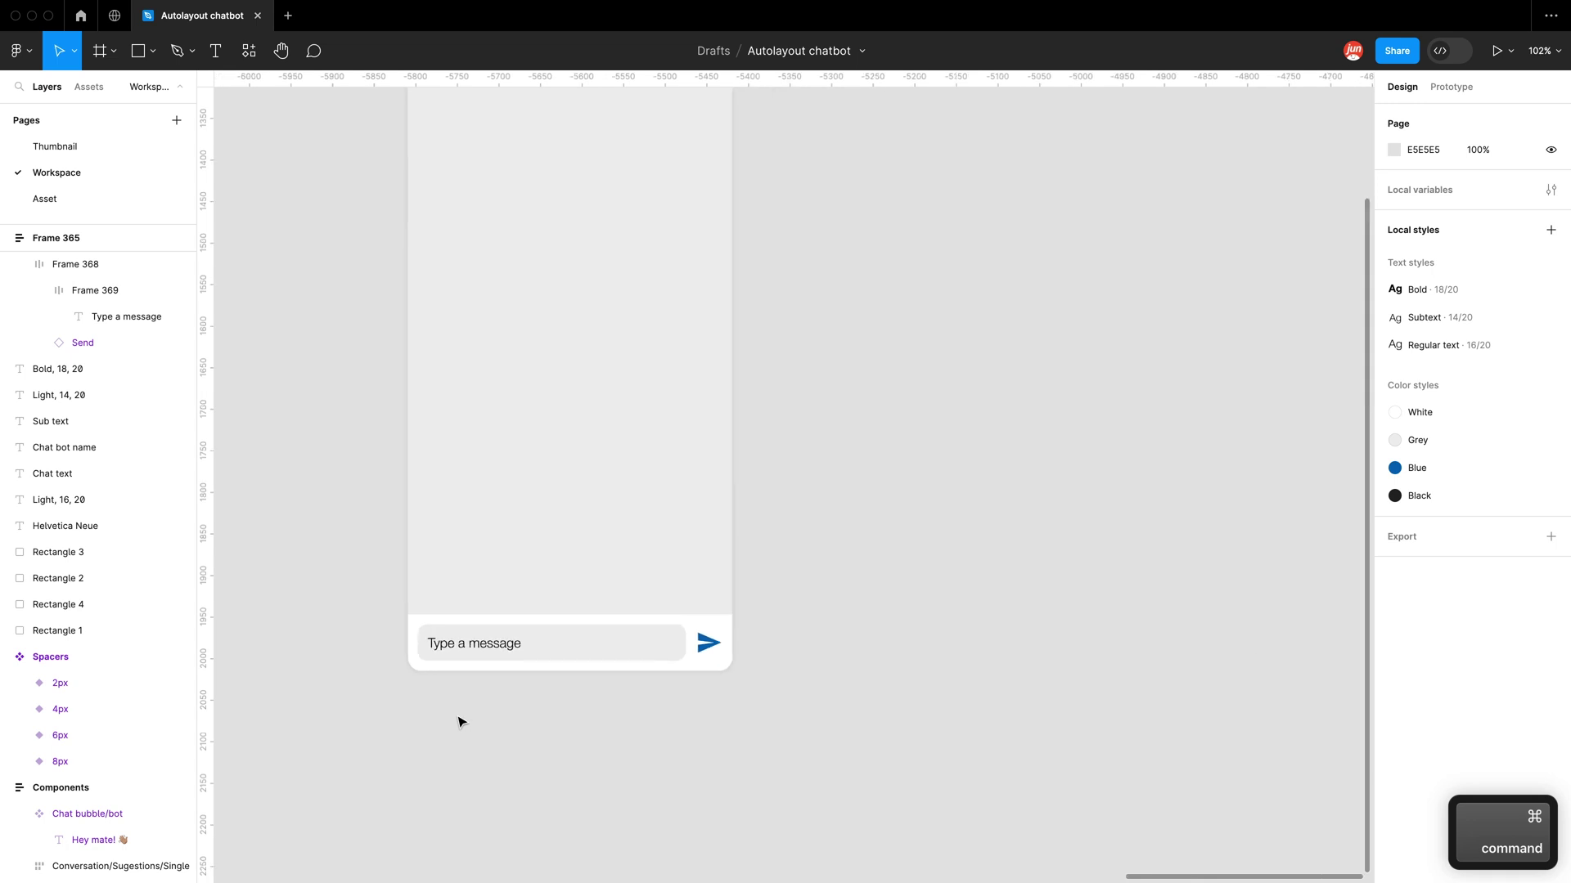
scroll(809, 603, "up", 2)
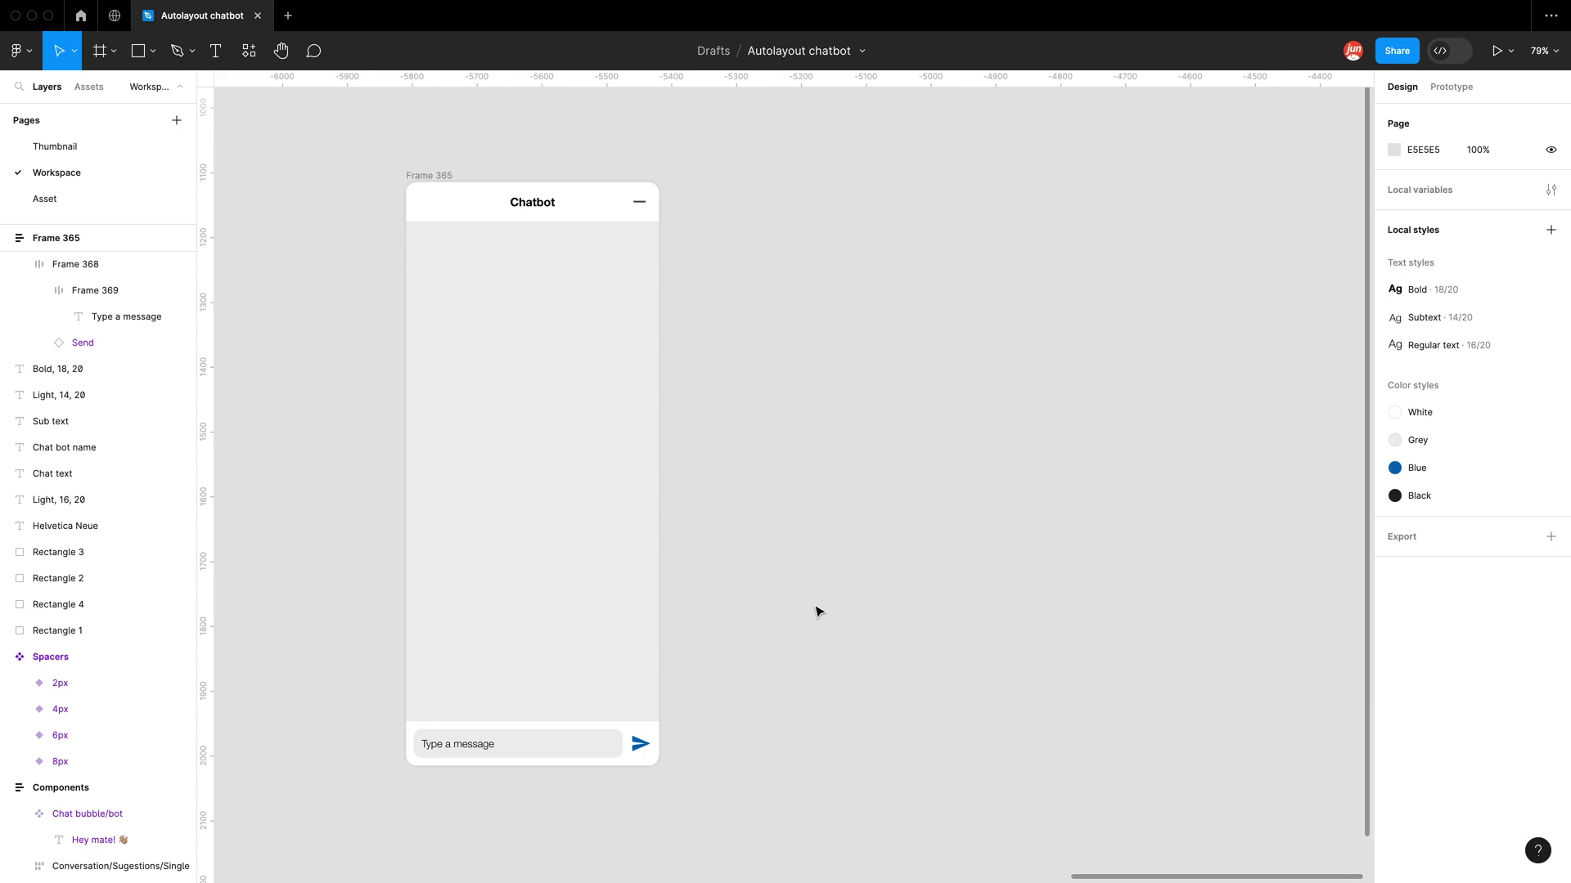
scroll(819, 611, "up", 5)
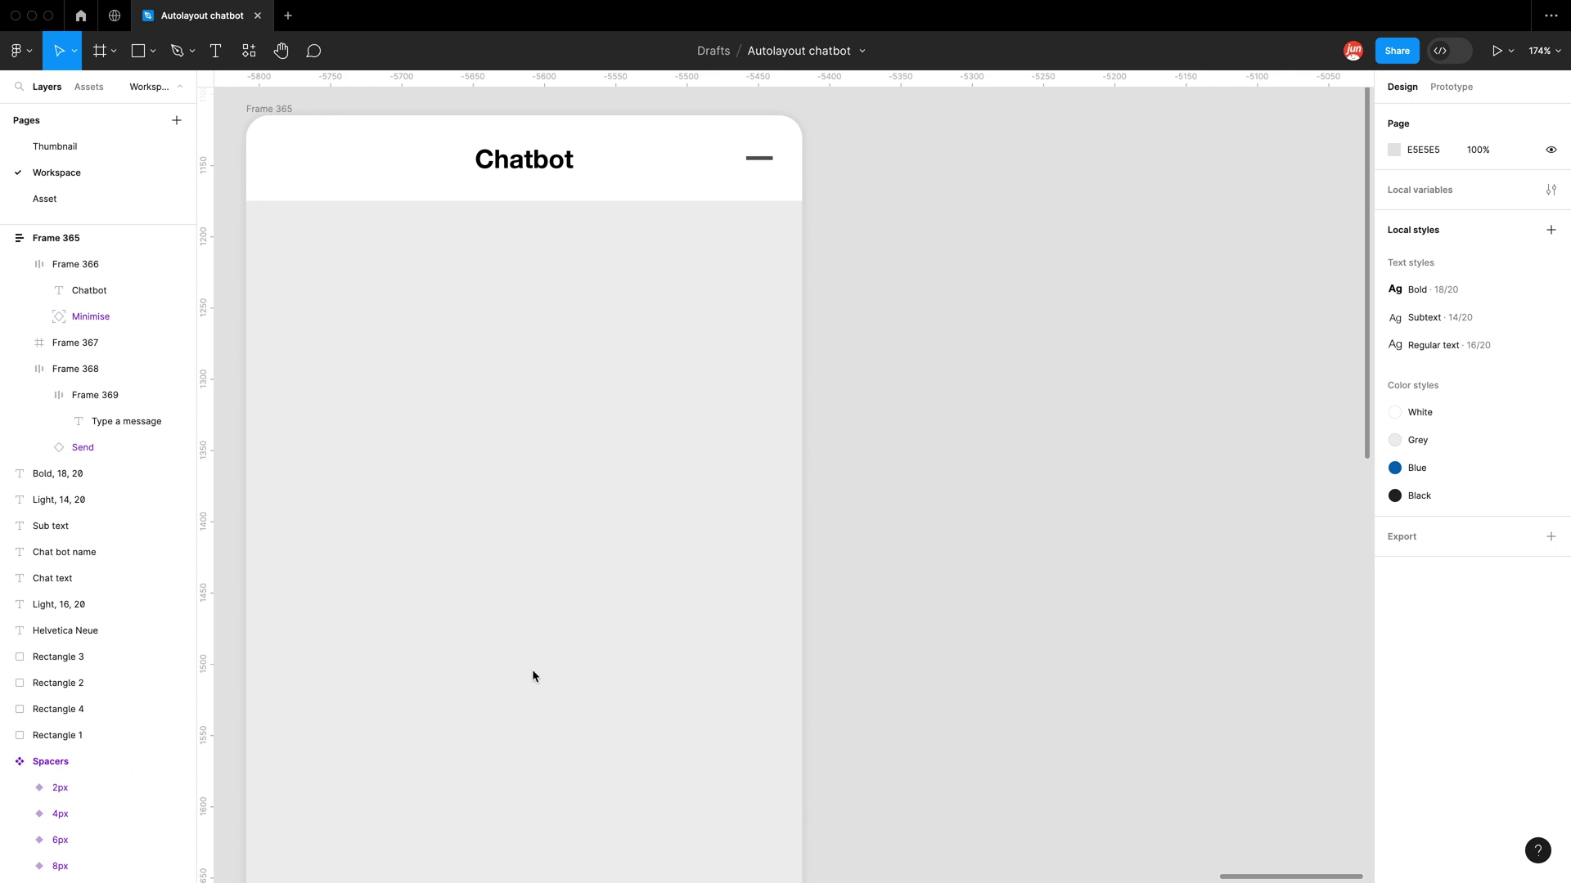
scroll(733, 571, "right", 5)
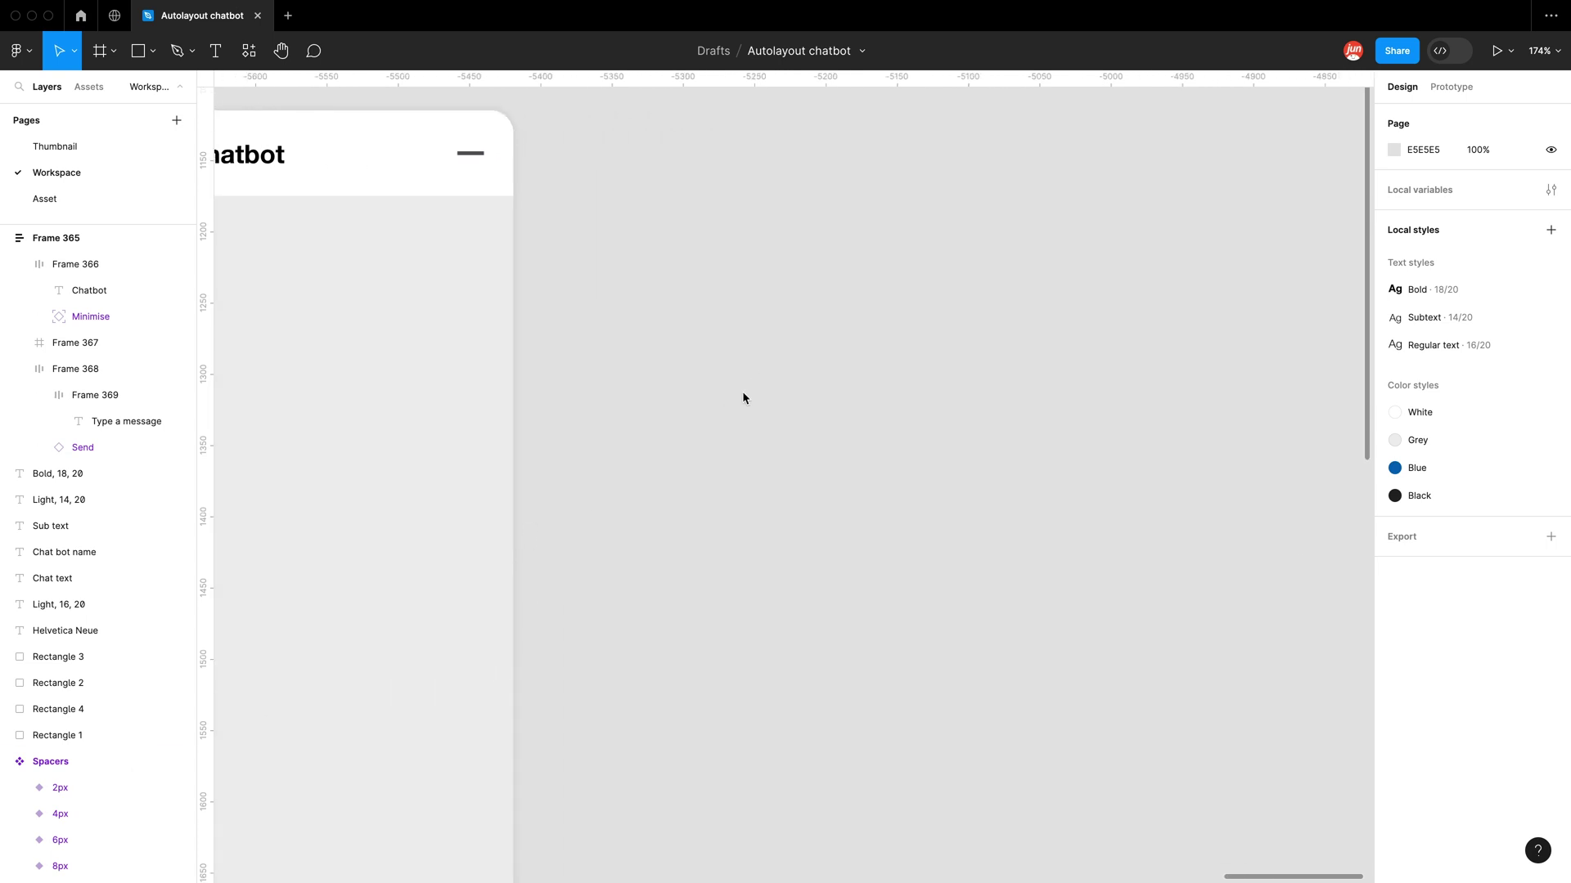
scroll(726, 393, "right", 2)
key("t")
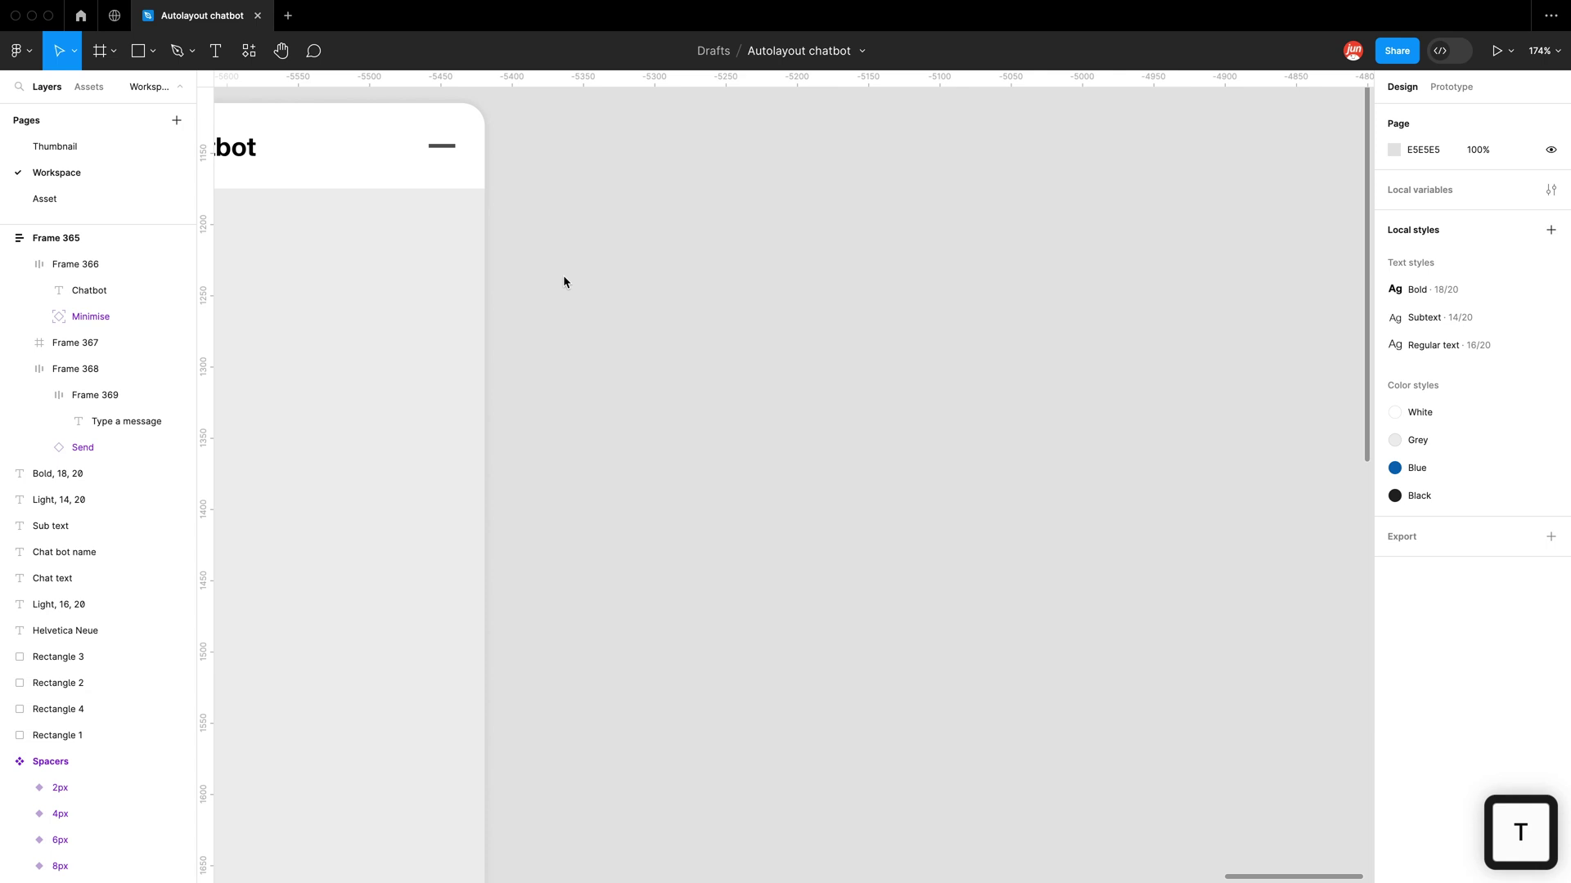
key("t")
left_click(571, 288)
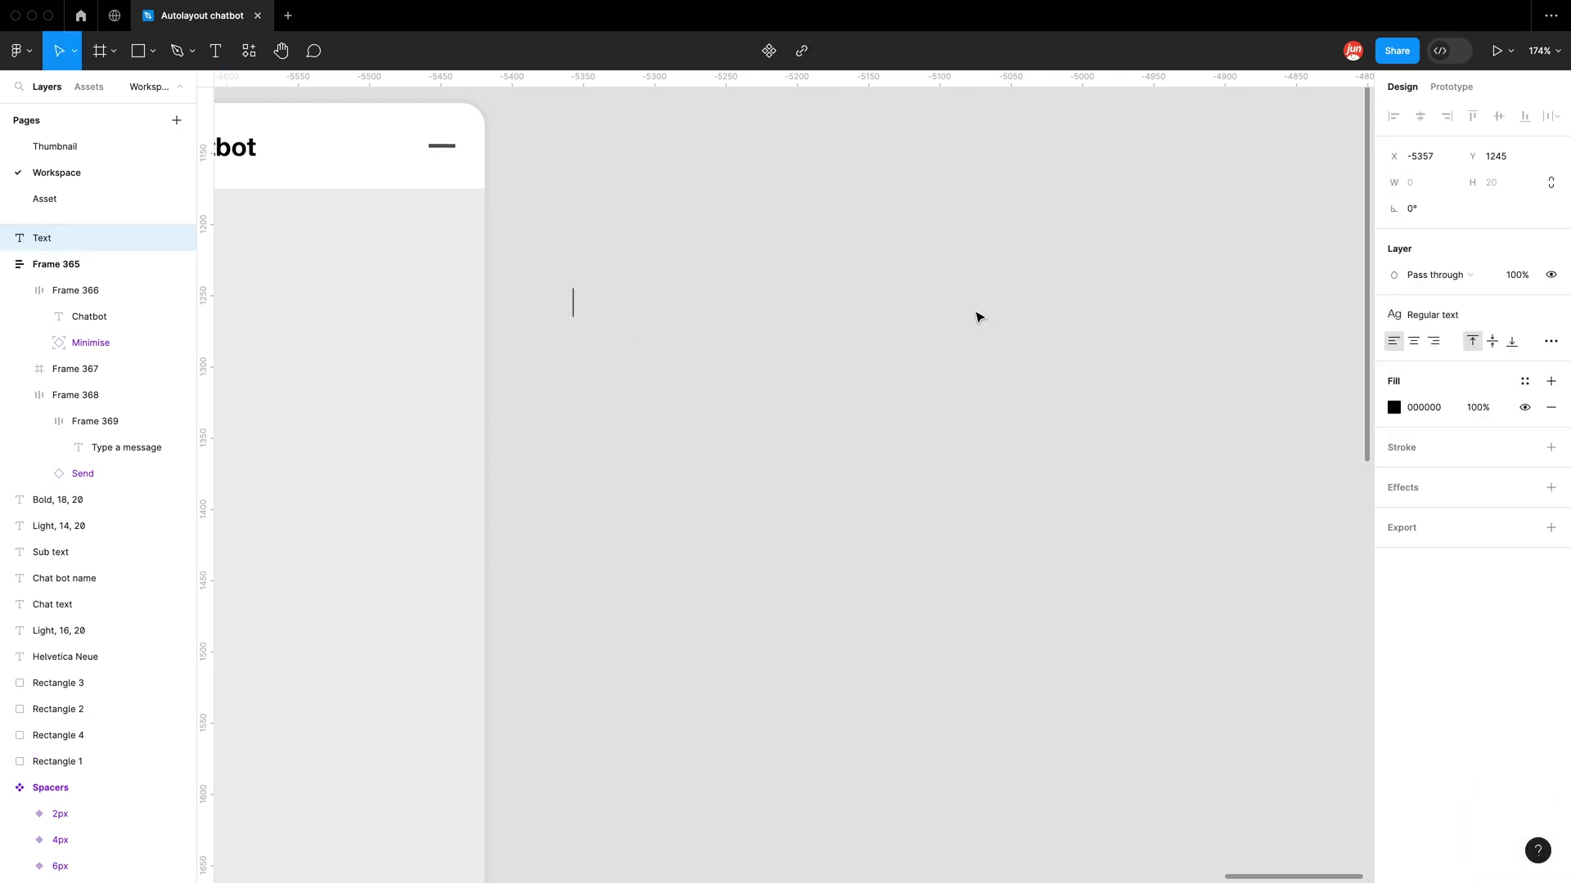
type("Hello ")
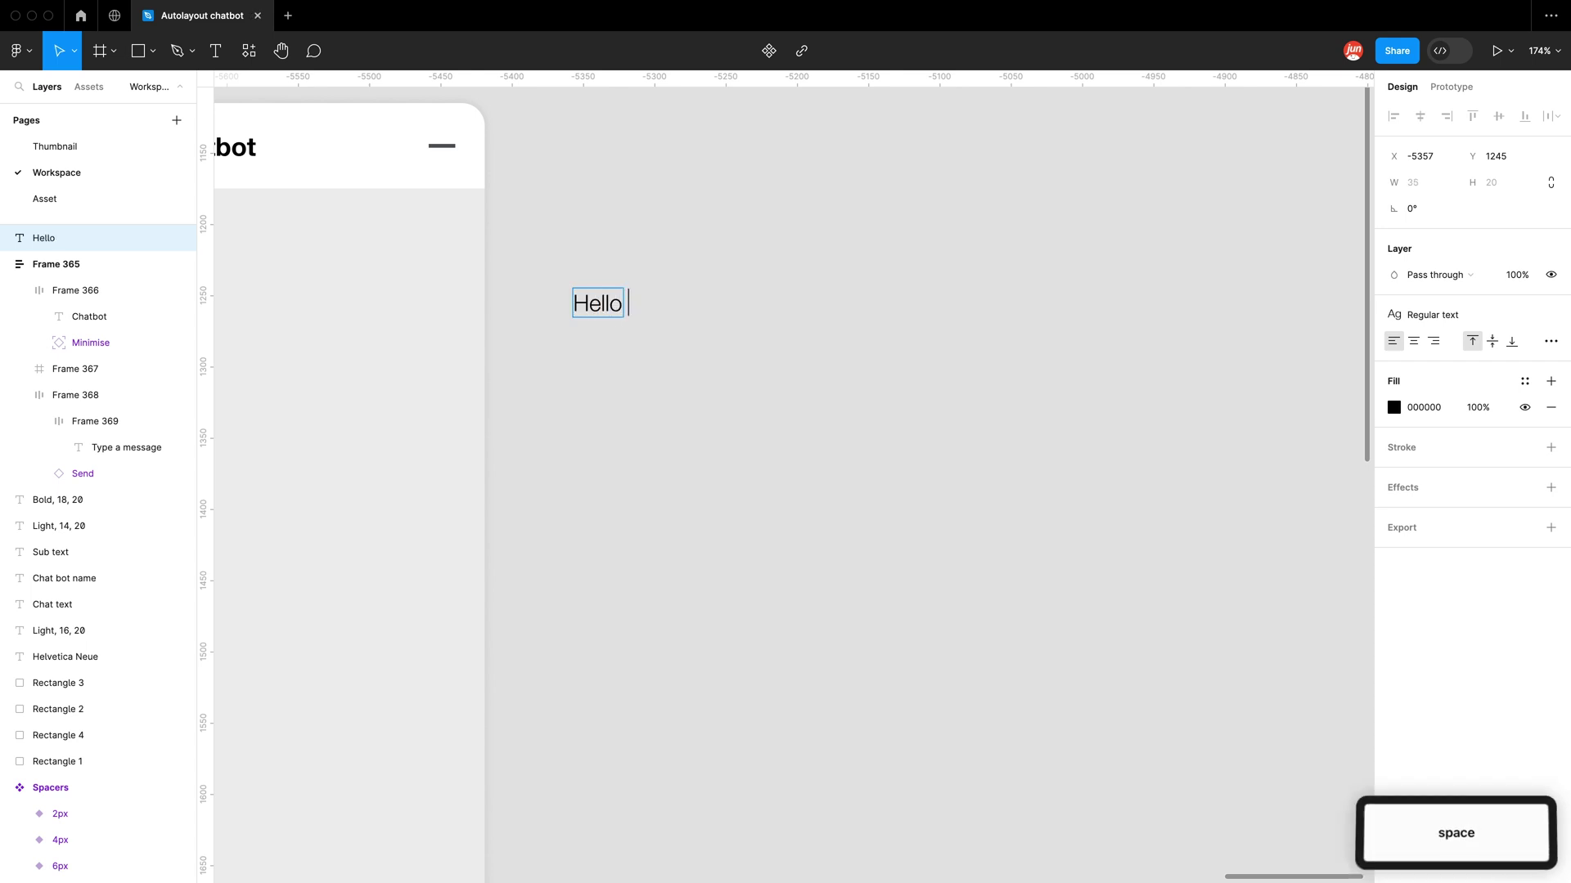
type("User")
key("Escape")
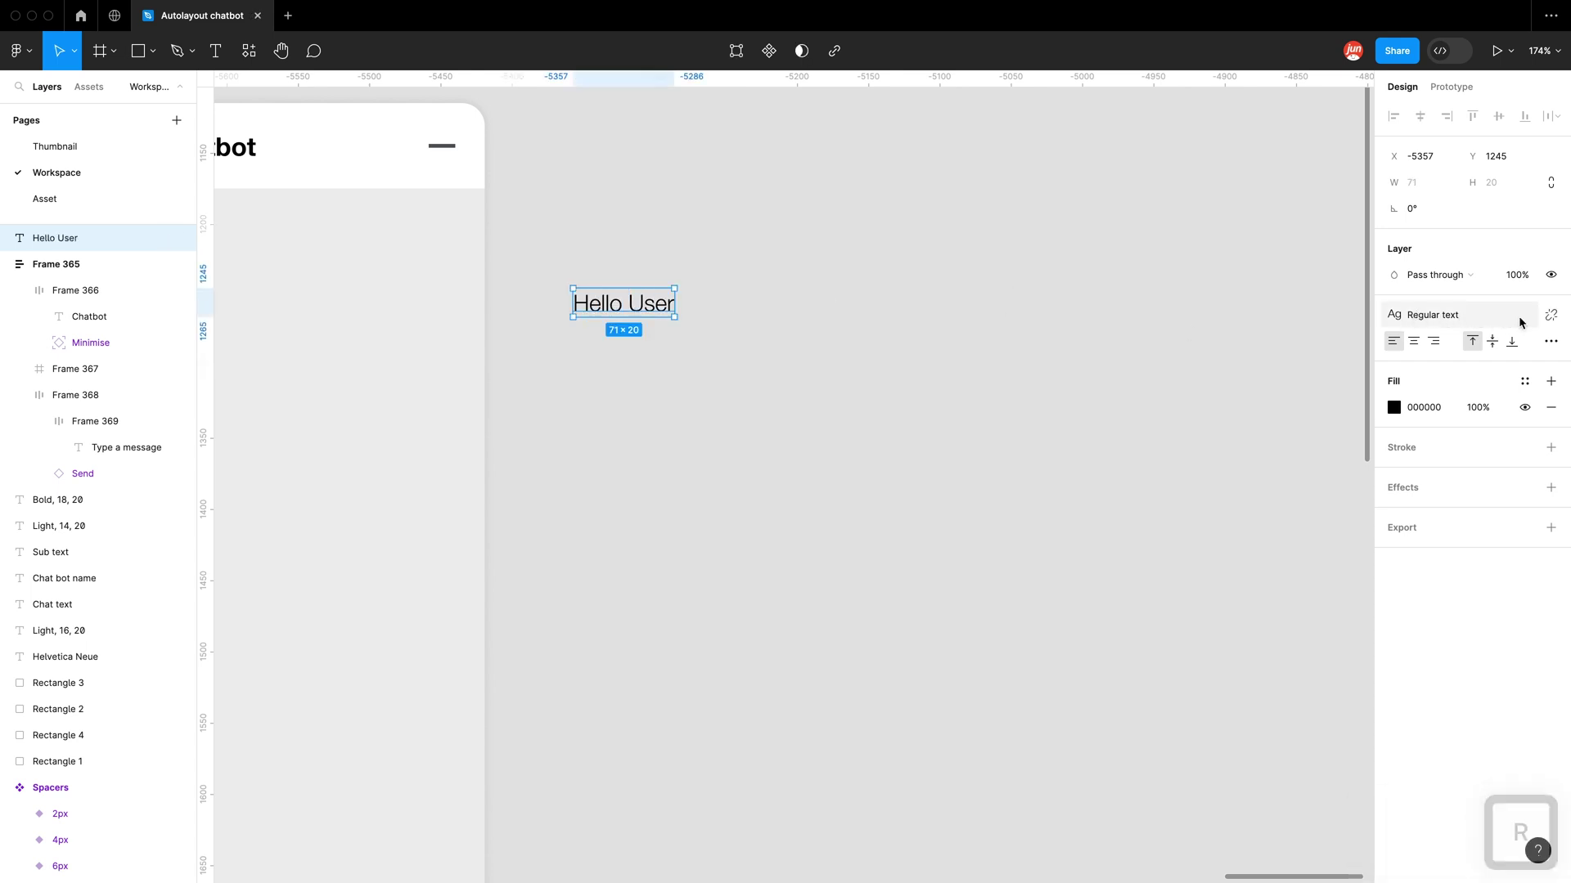
Step: Detach the text style from "Hello User" and reapply the Regular text style
left_click(1550, 315)
left_click(1551, 316)
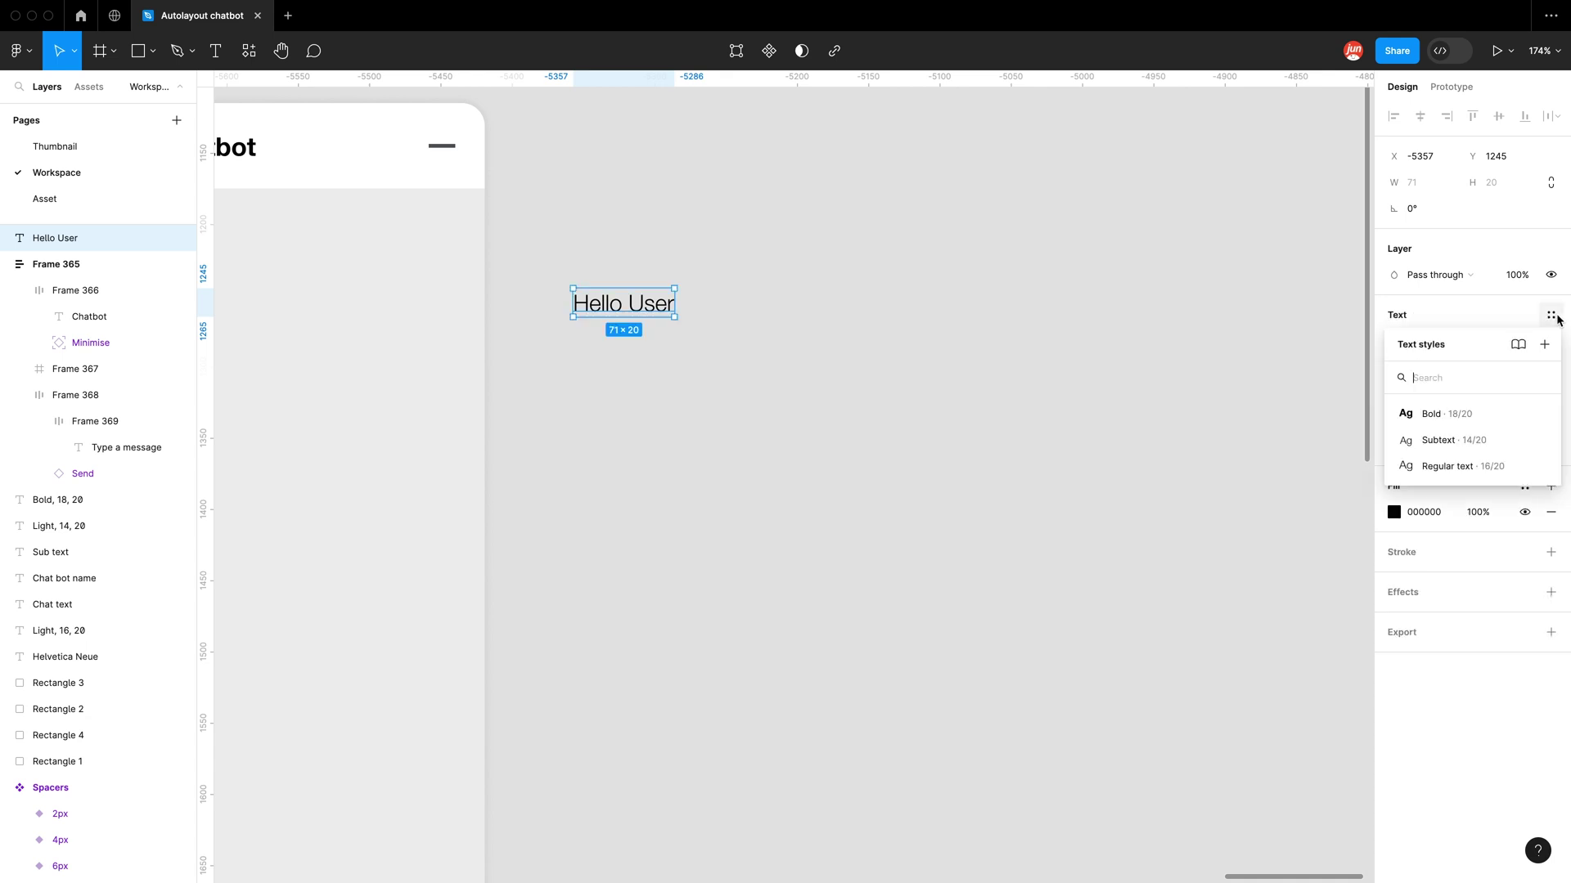
left_click(1475, 464)
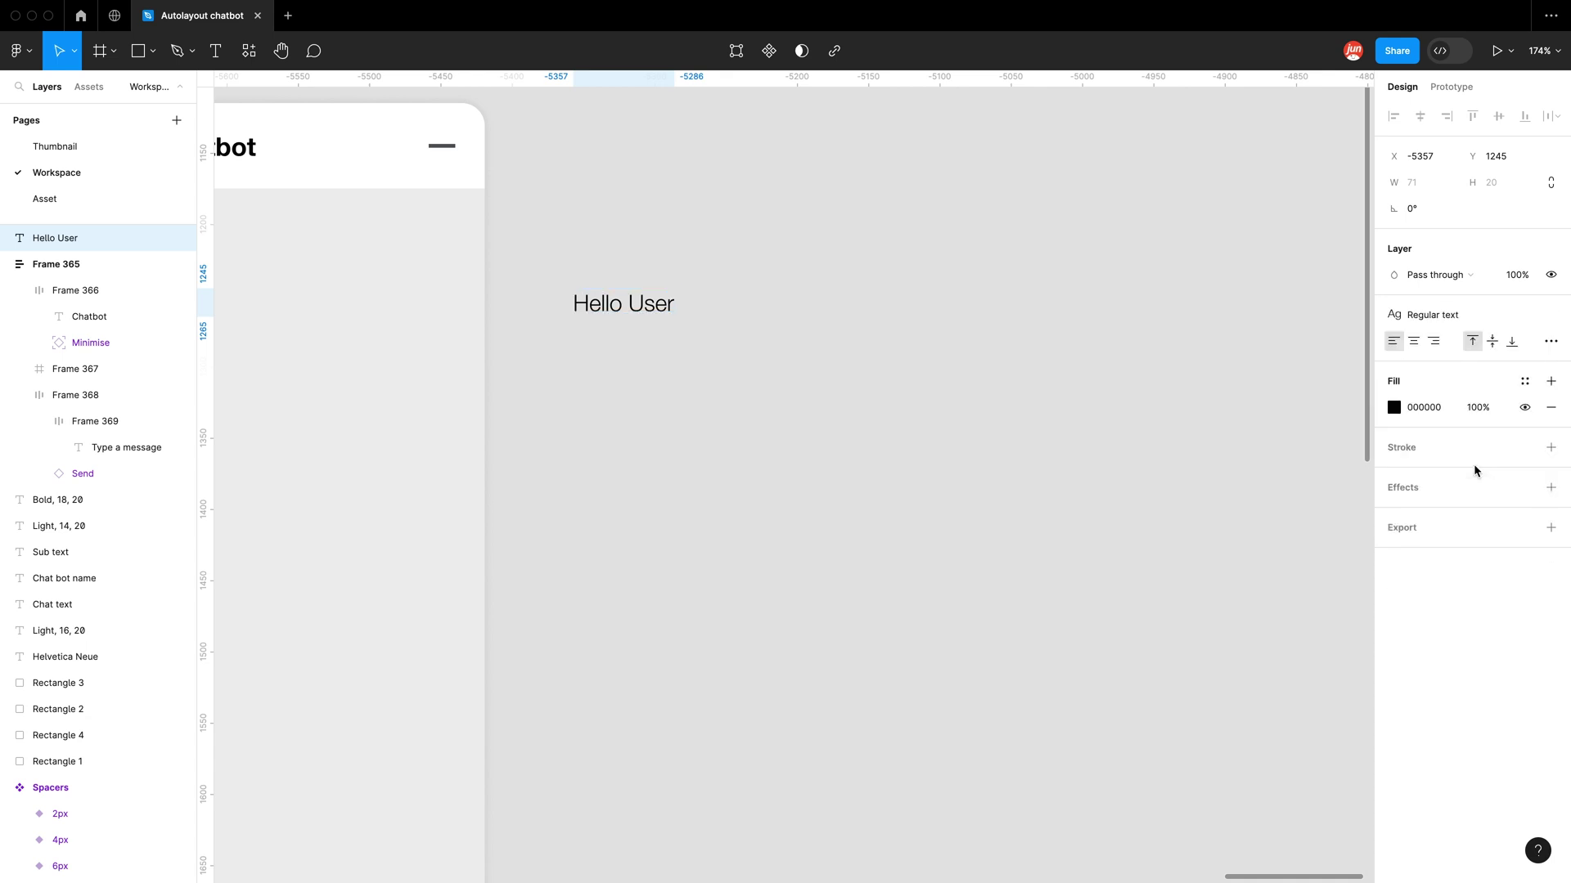
scroll(667, 319, "up", 5)
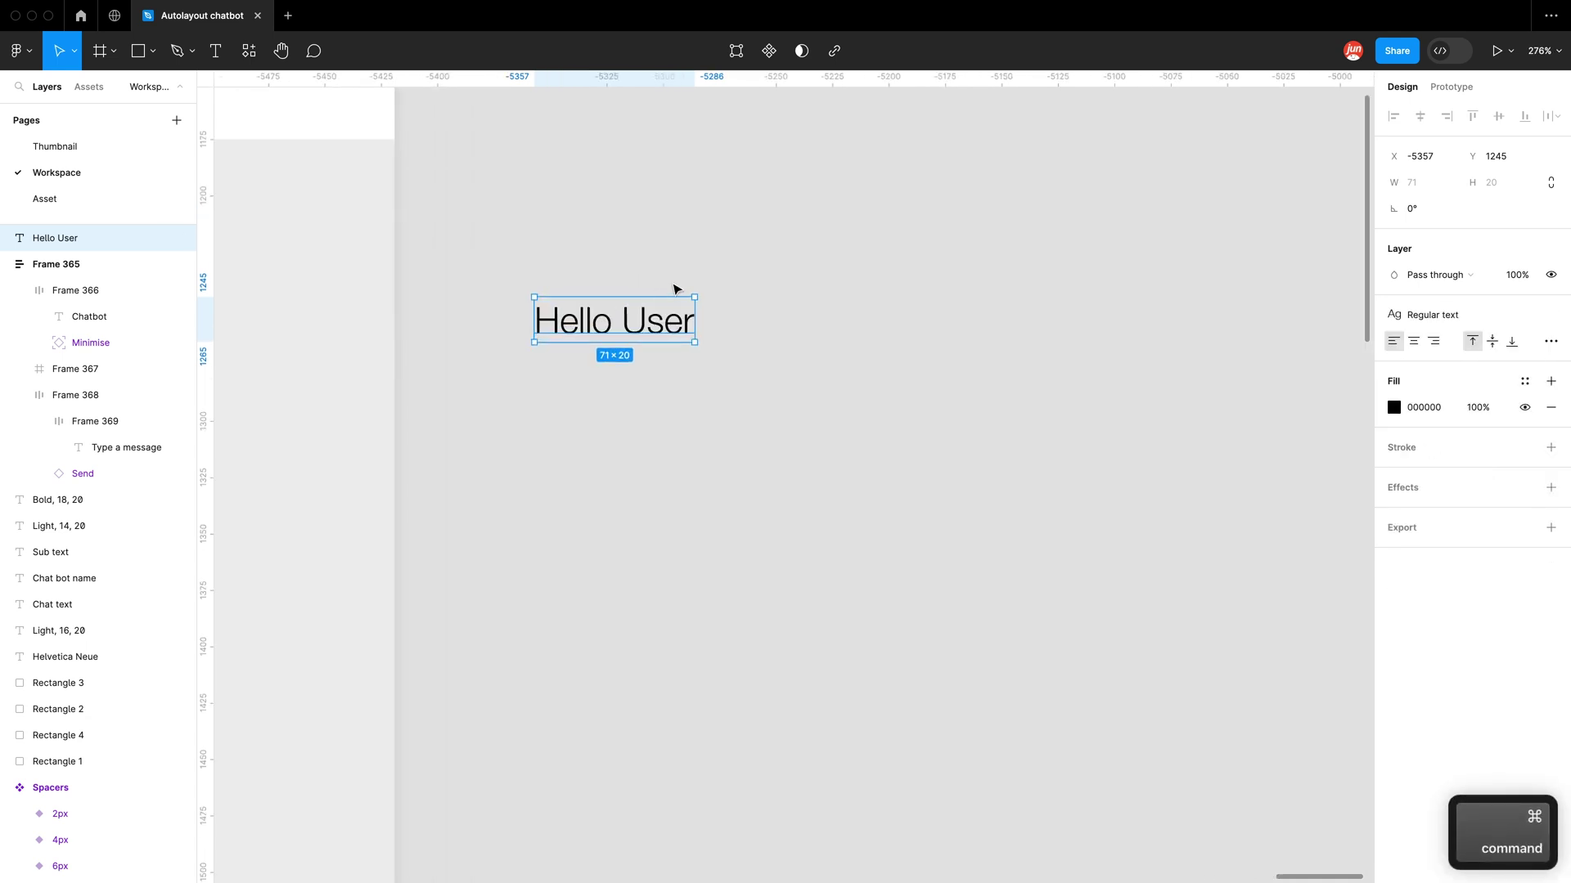
Step: Wrap the "Hello User" text in an auto layout frame and set its item spacing to 0
right_click(661, 341)
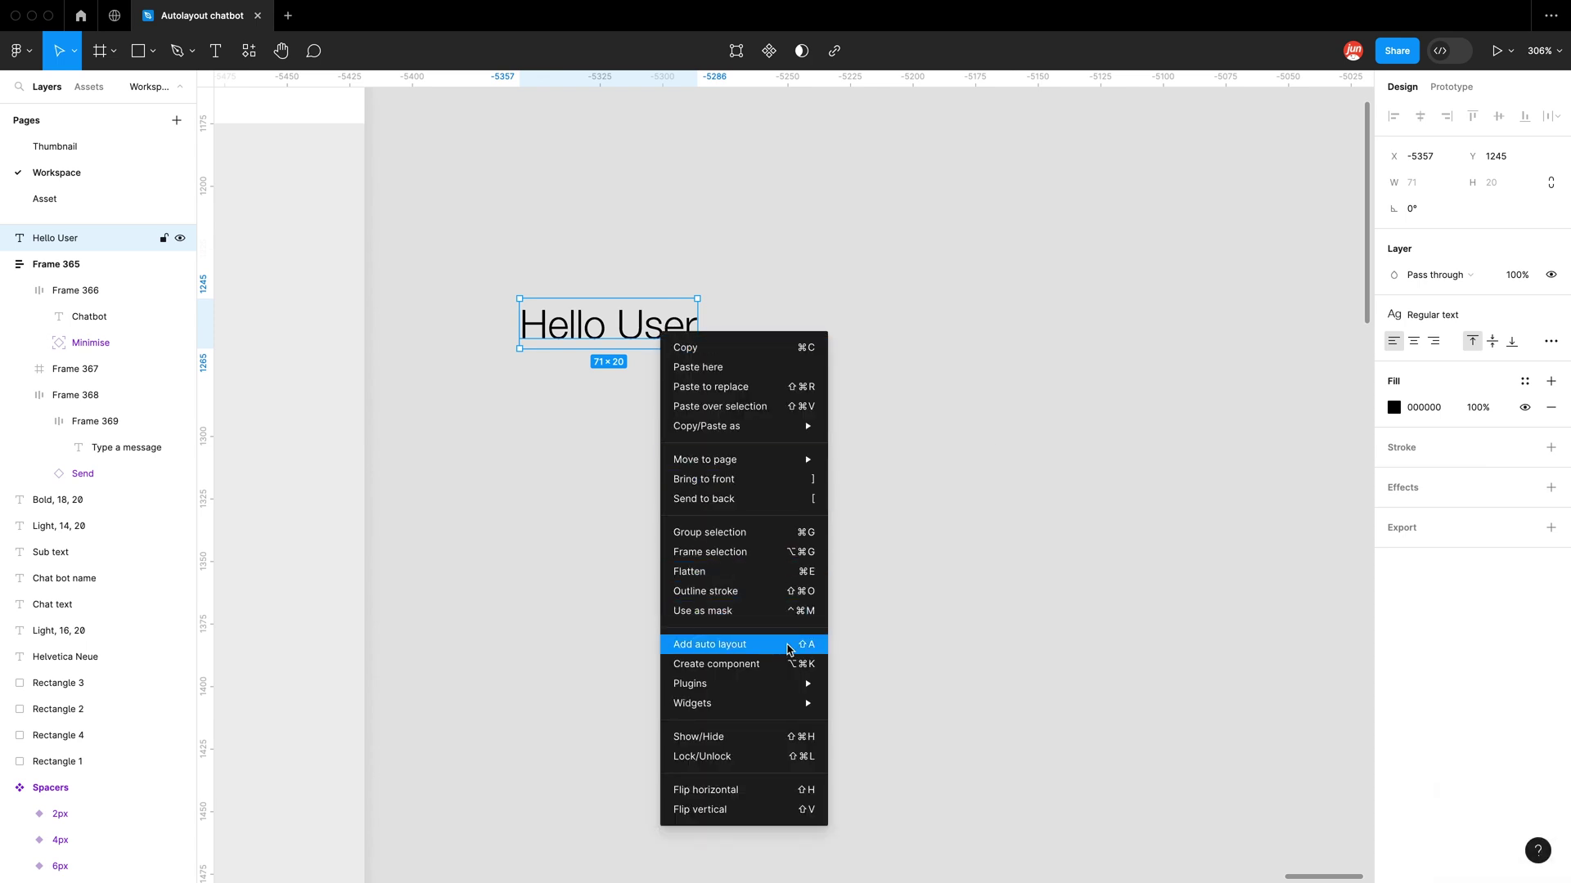
left_click(540, 456)
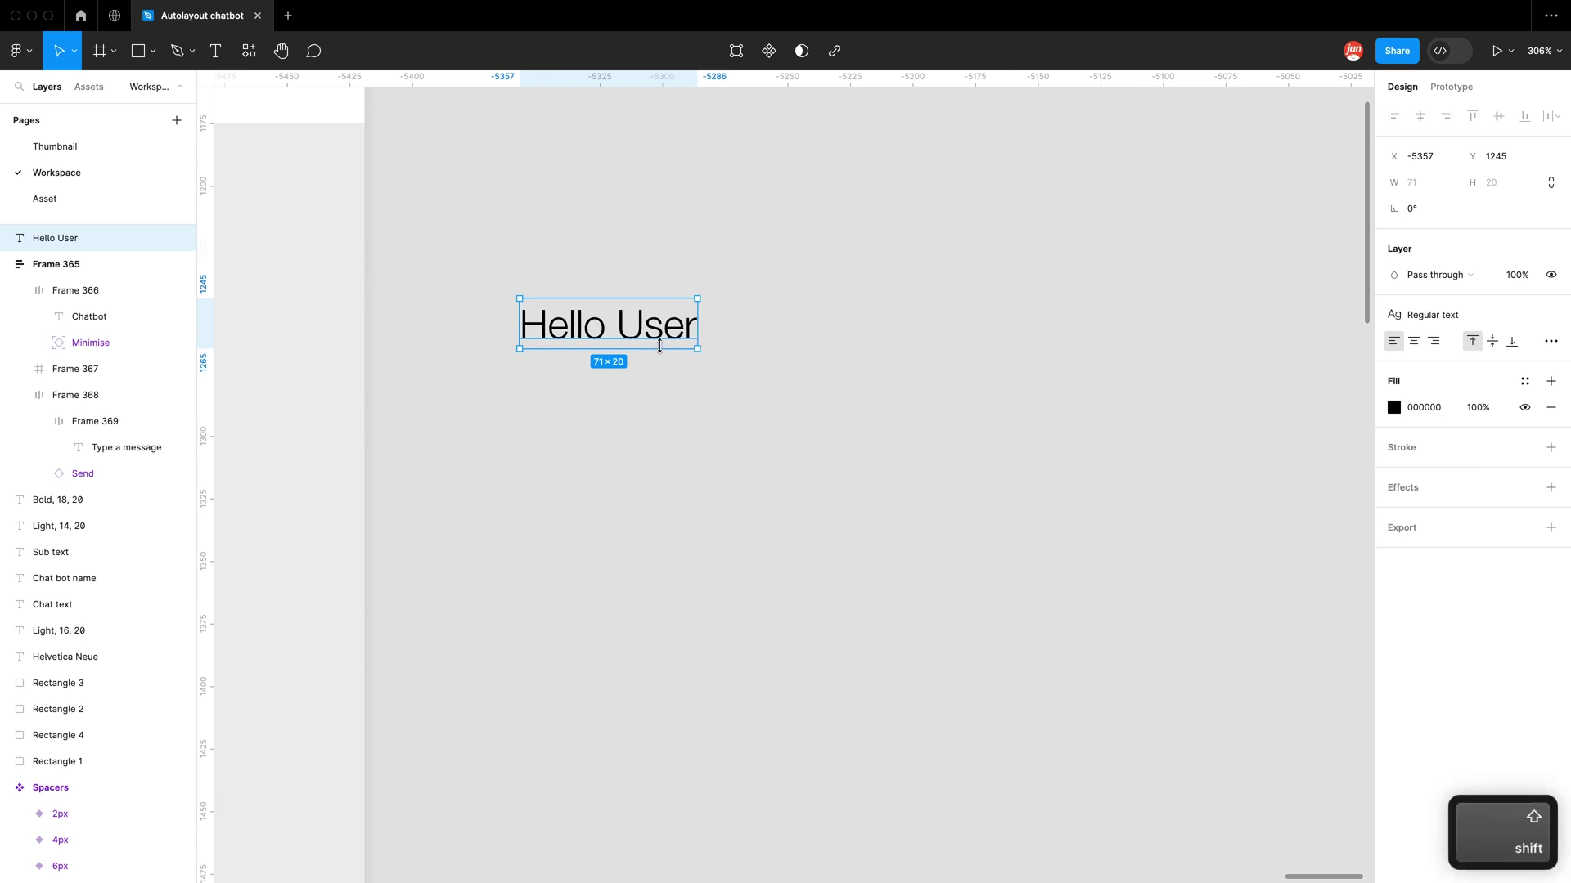
key("shift+a")
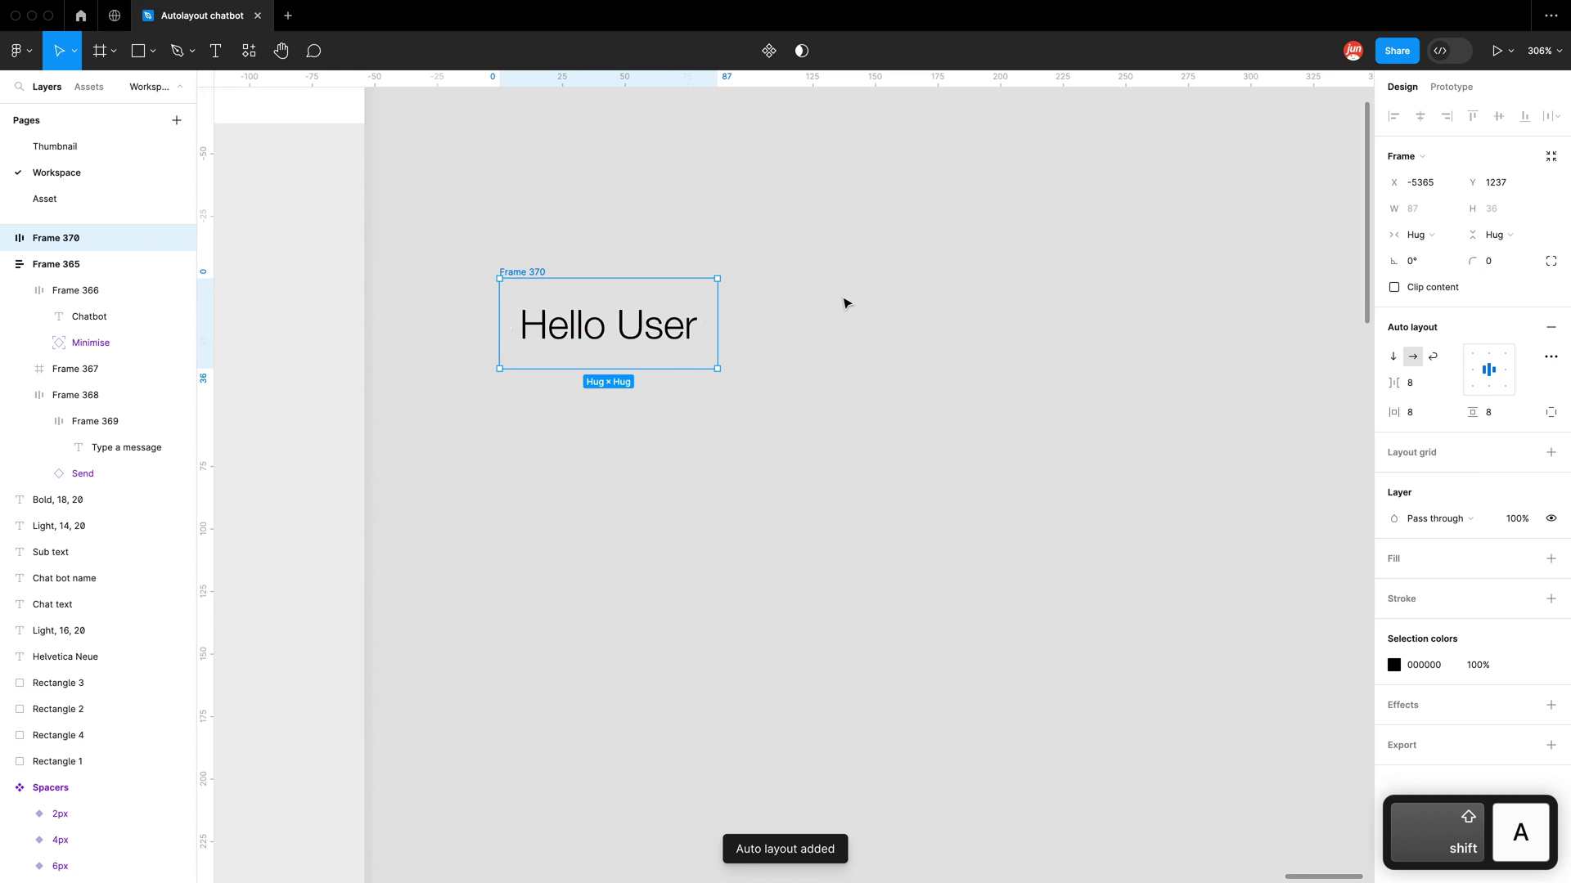
left_click(1421, 389)
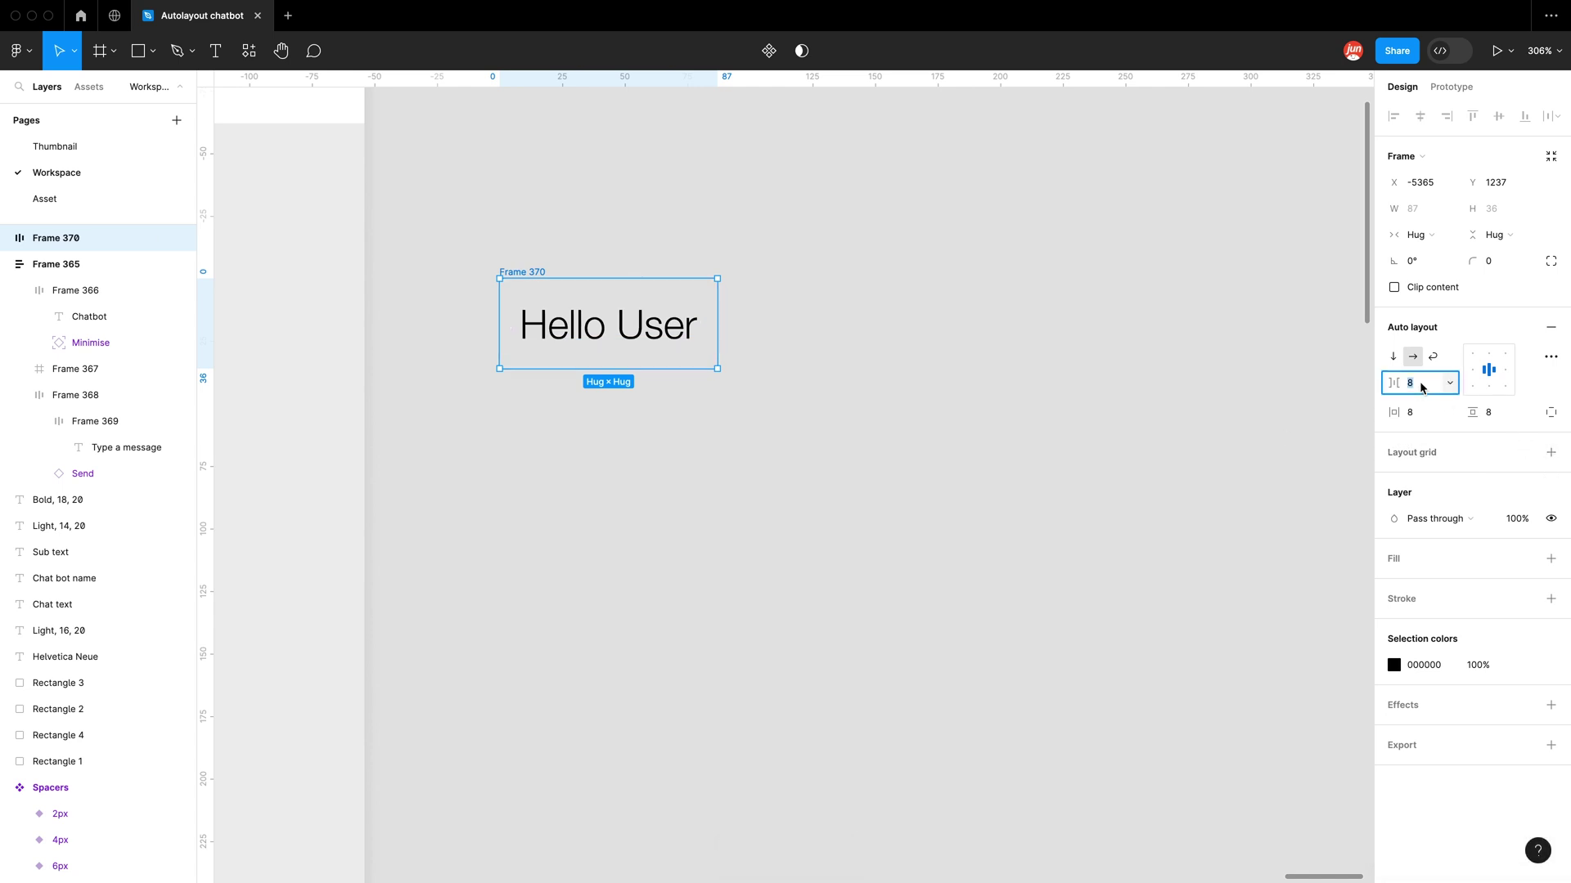
type("0")
key("Return")
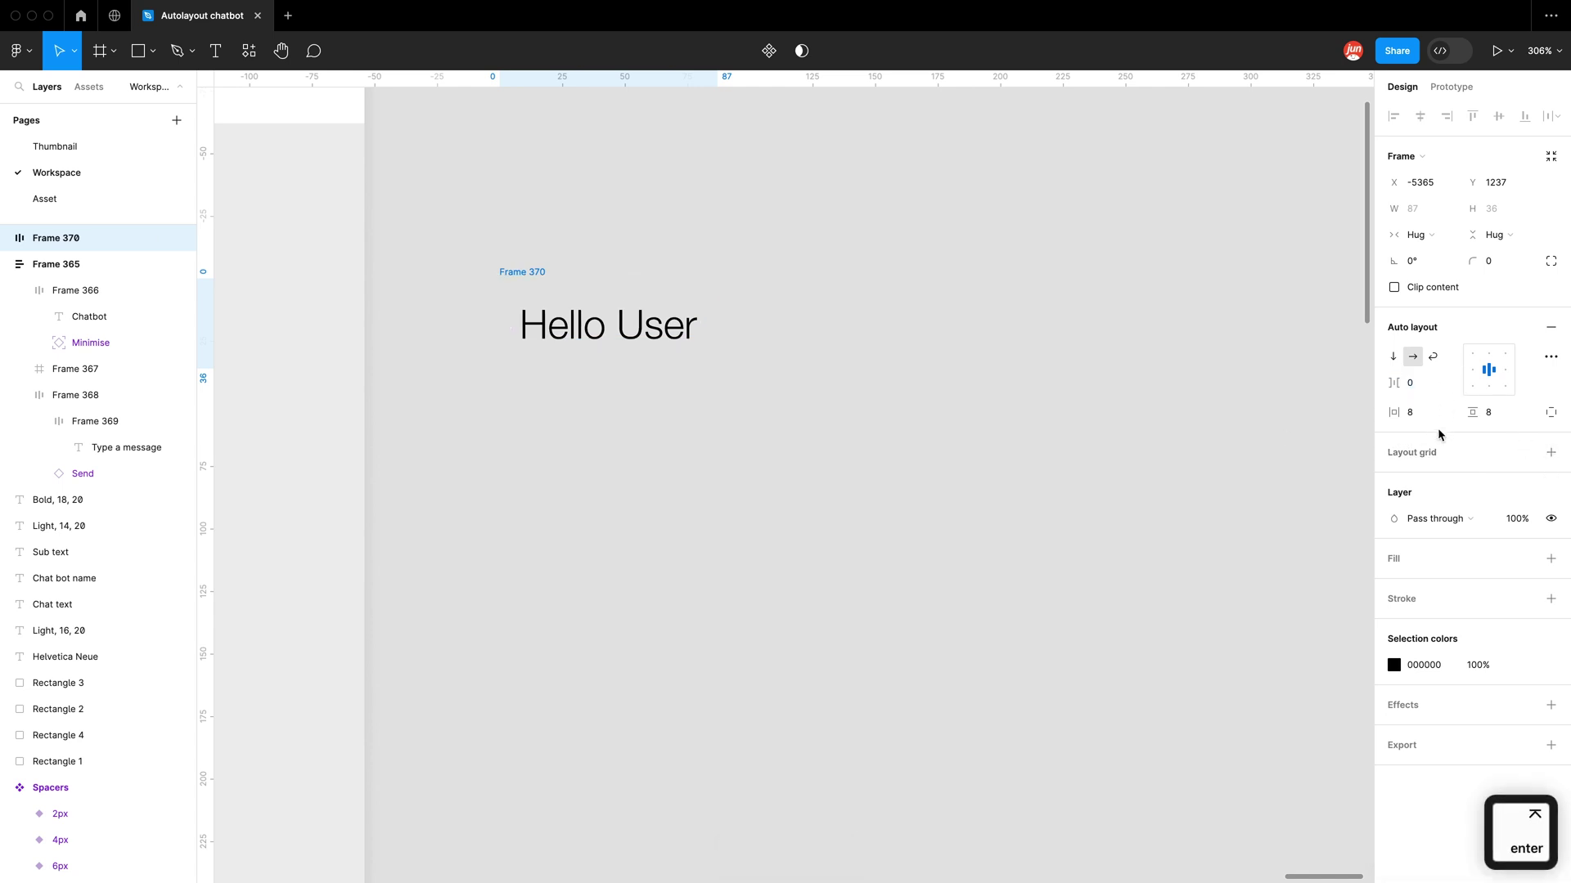
Step: Add a fill to the frame around "Hello User" and apply the White color style to it
left_click(1550, 559)
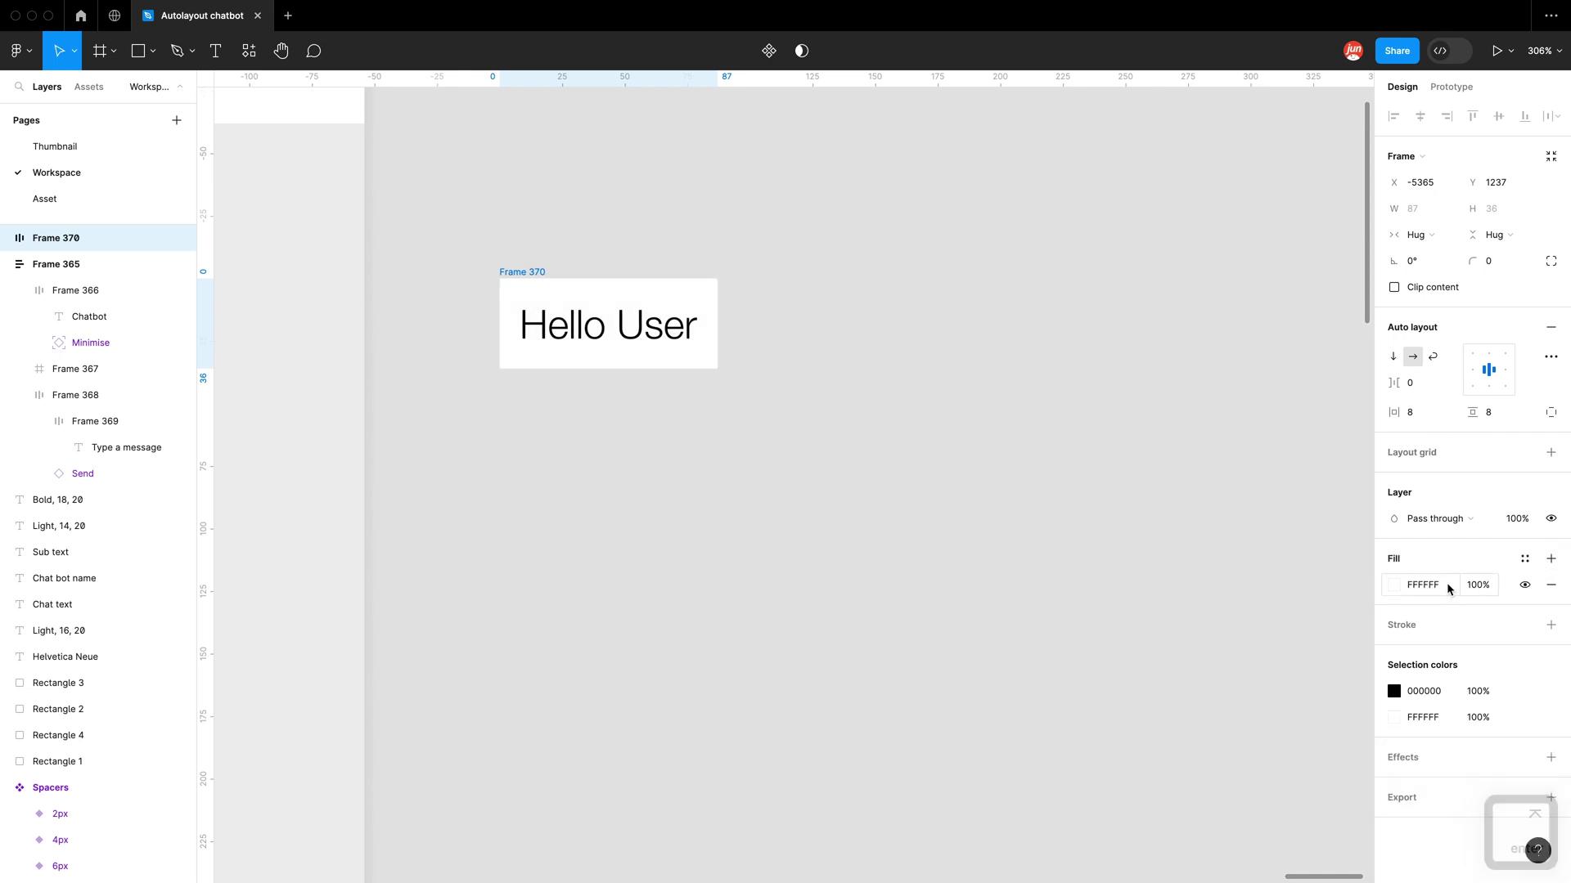
left_click(1524, 559)
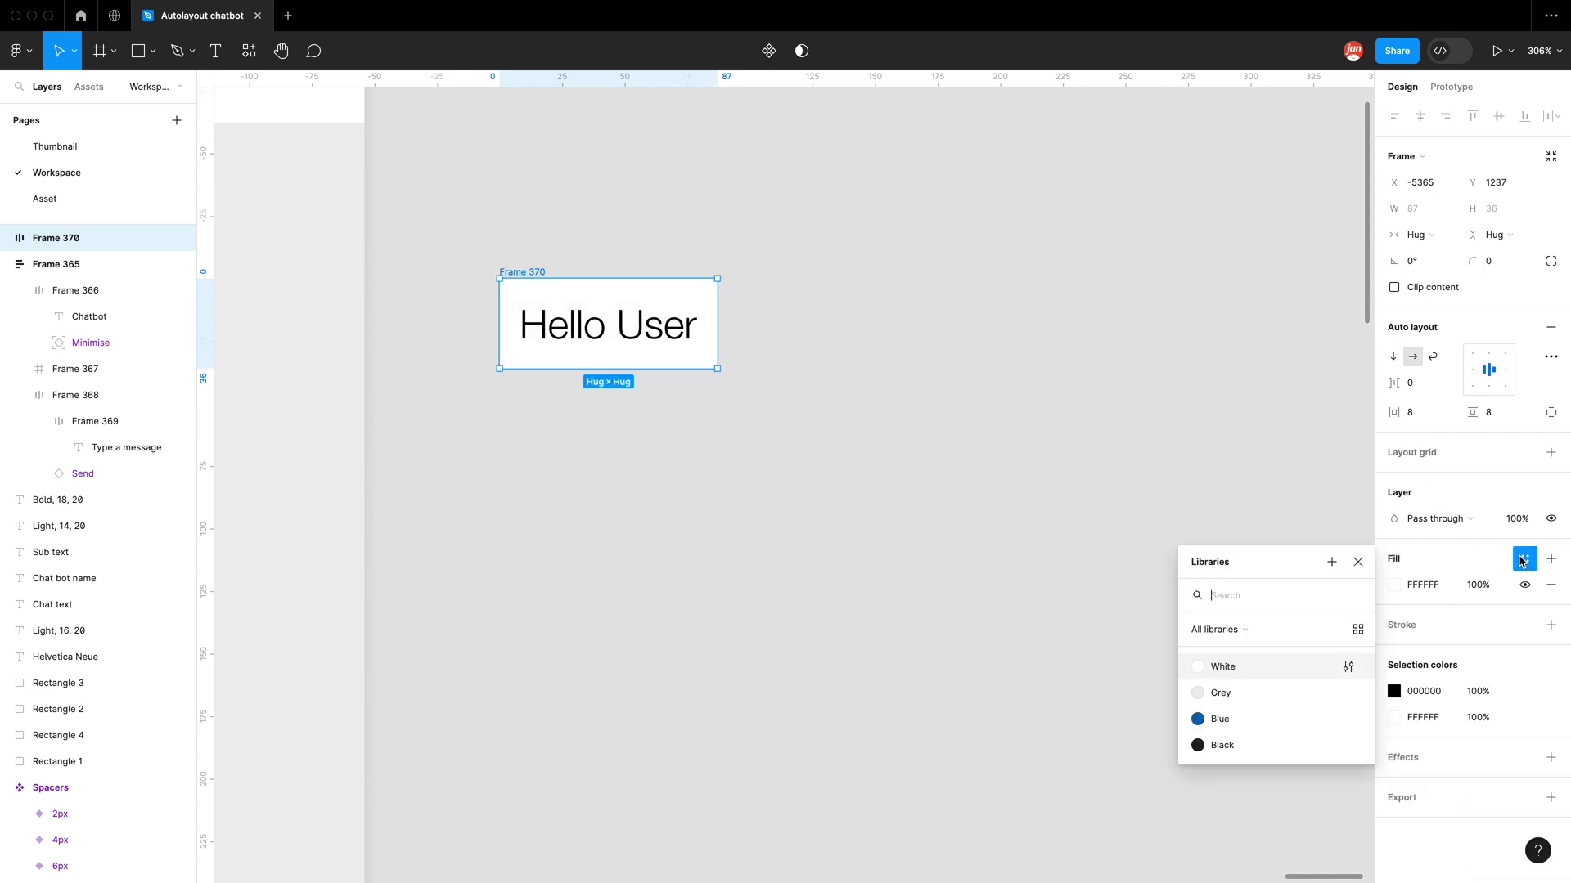
left_click(1282, 669)
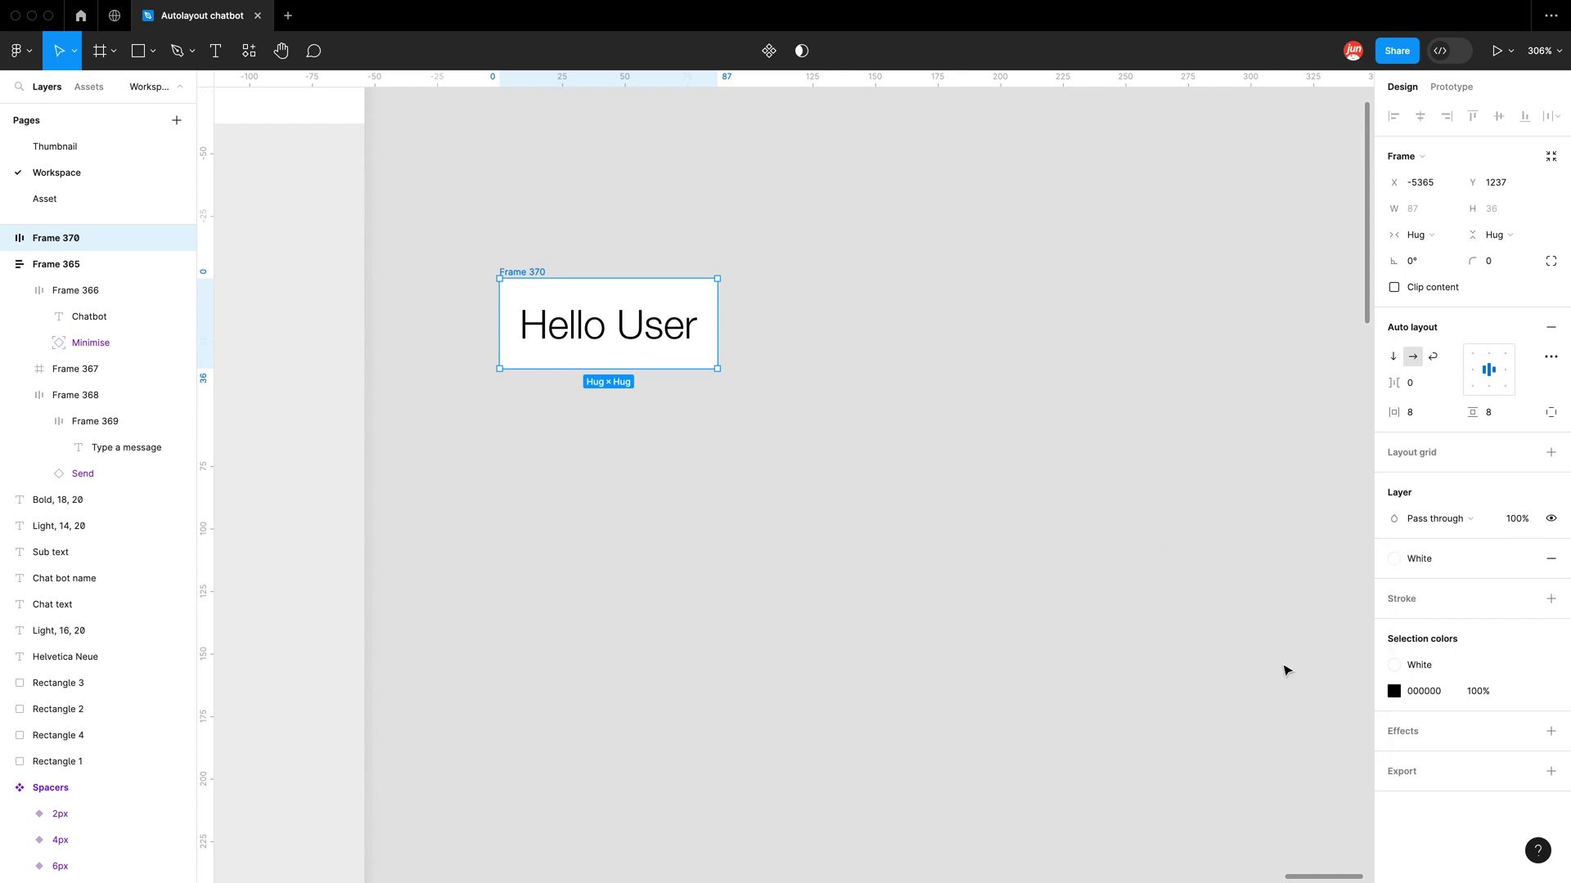
Step: Apply the Black color style to the "Hello User" text inside the bubble frame
left_click(620, 337, "super")
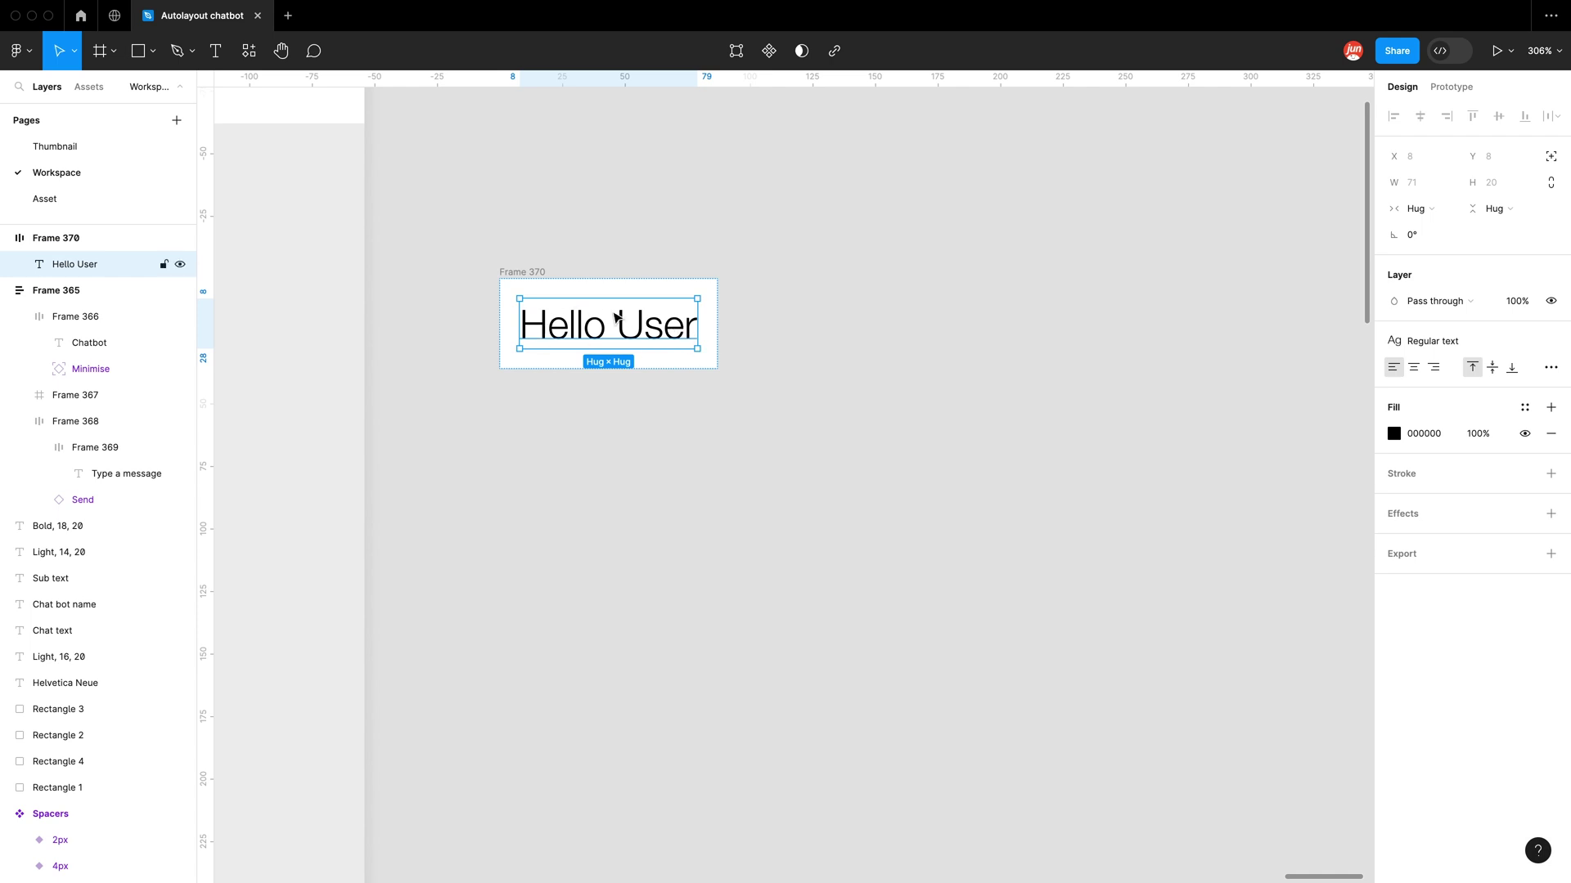
left_click(1522, 409)
left_click(1249, 595)
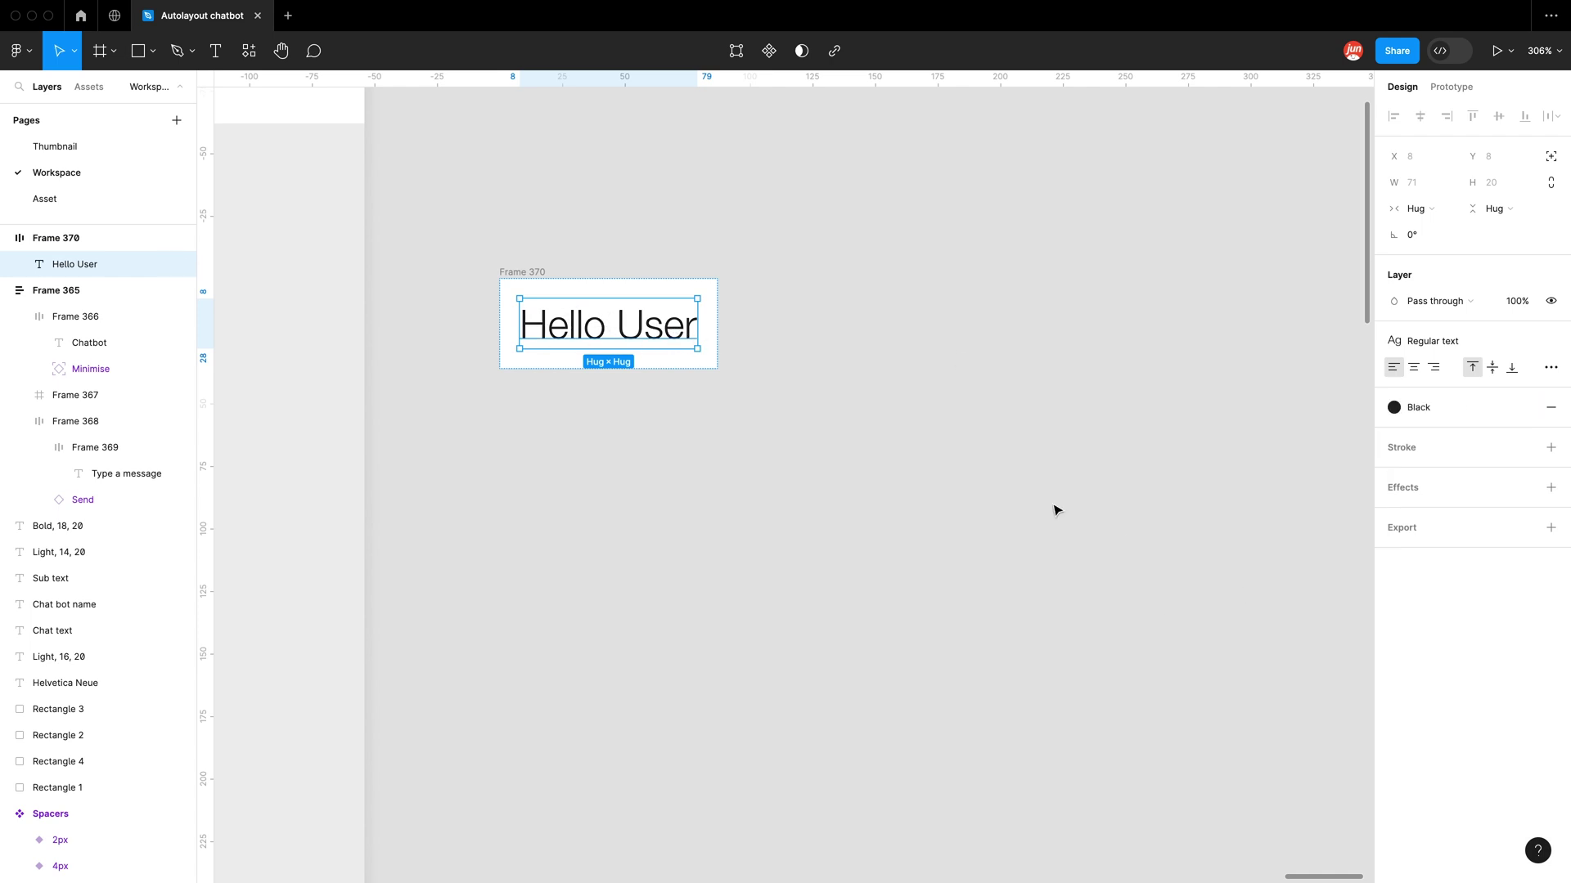
Step: Set the Hello User frame's auto layout padding to 16 horizontally and 12 vertically
left_click(976, 492)
left_click(532, 273)
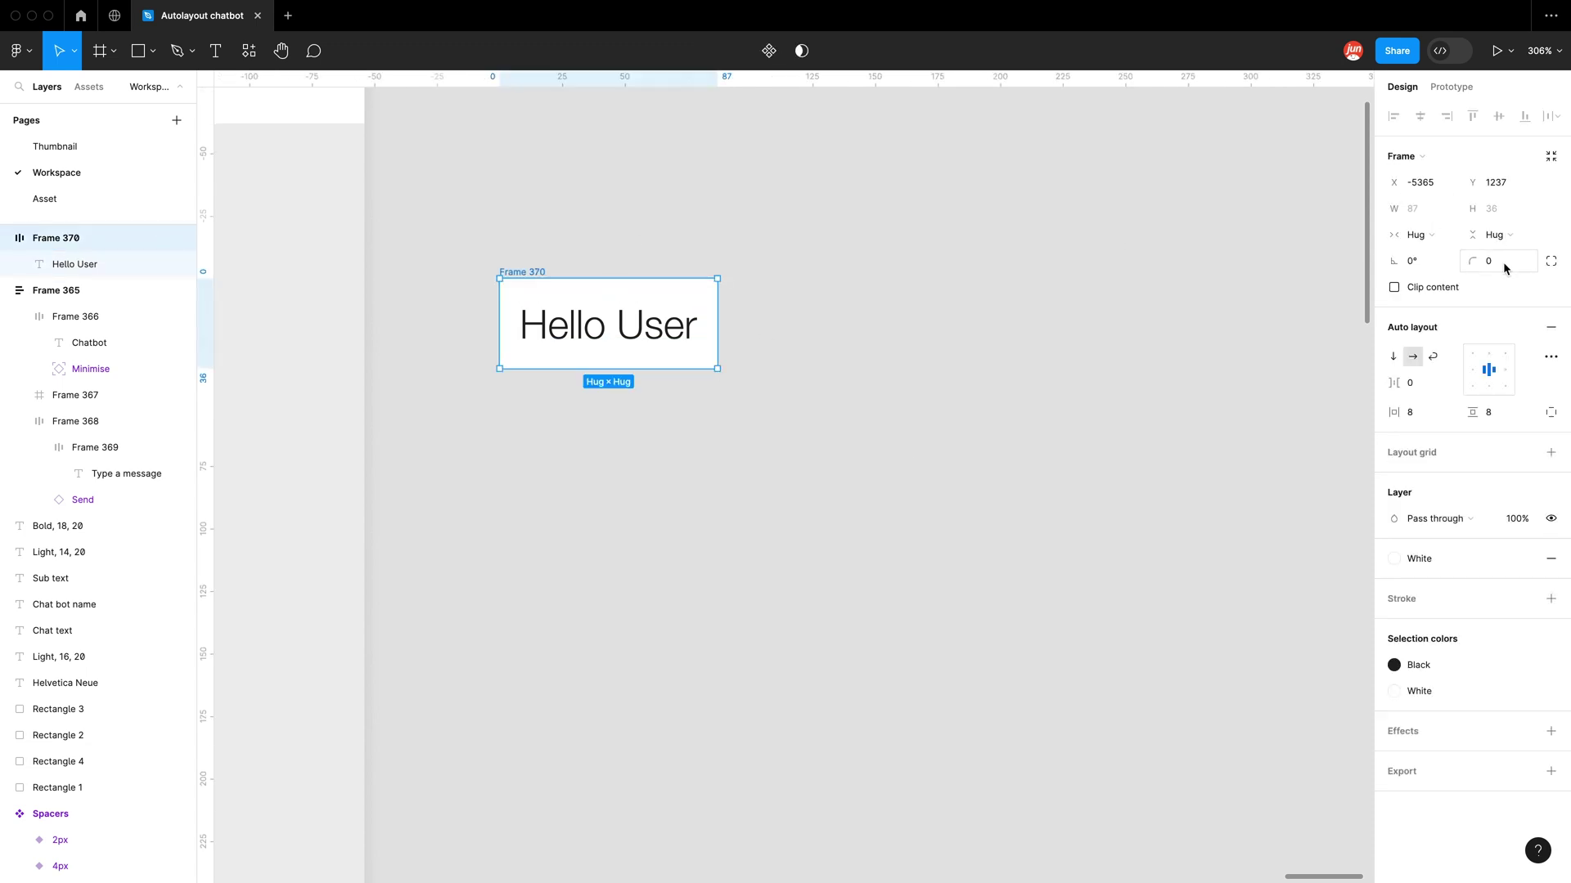
left_click(1433, 418)
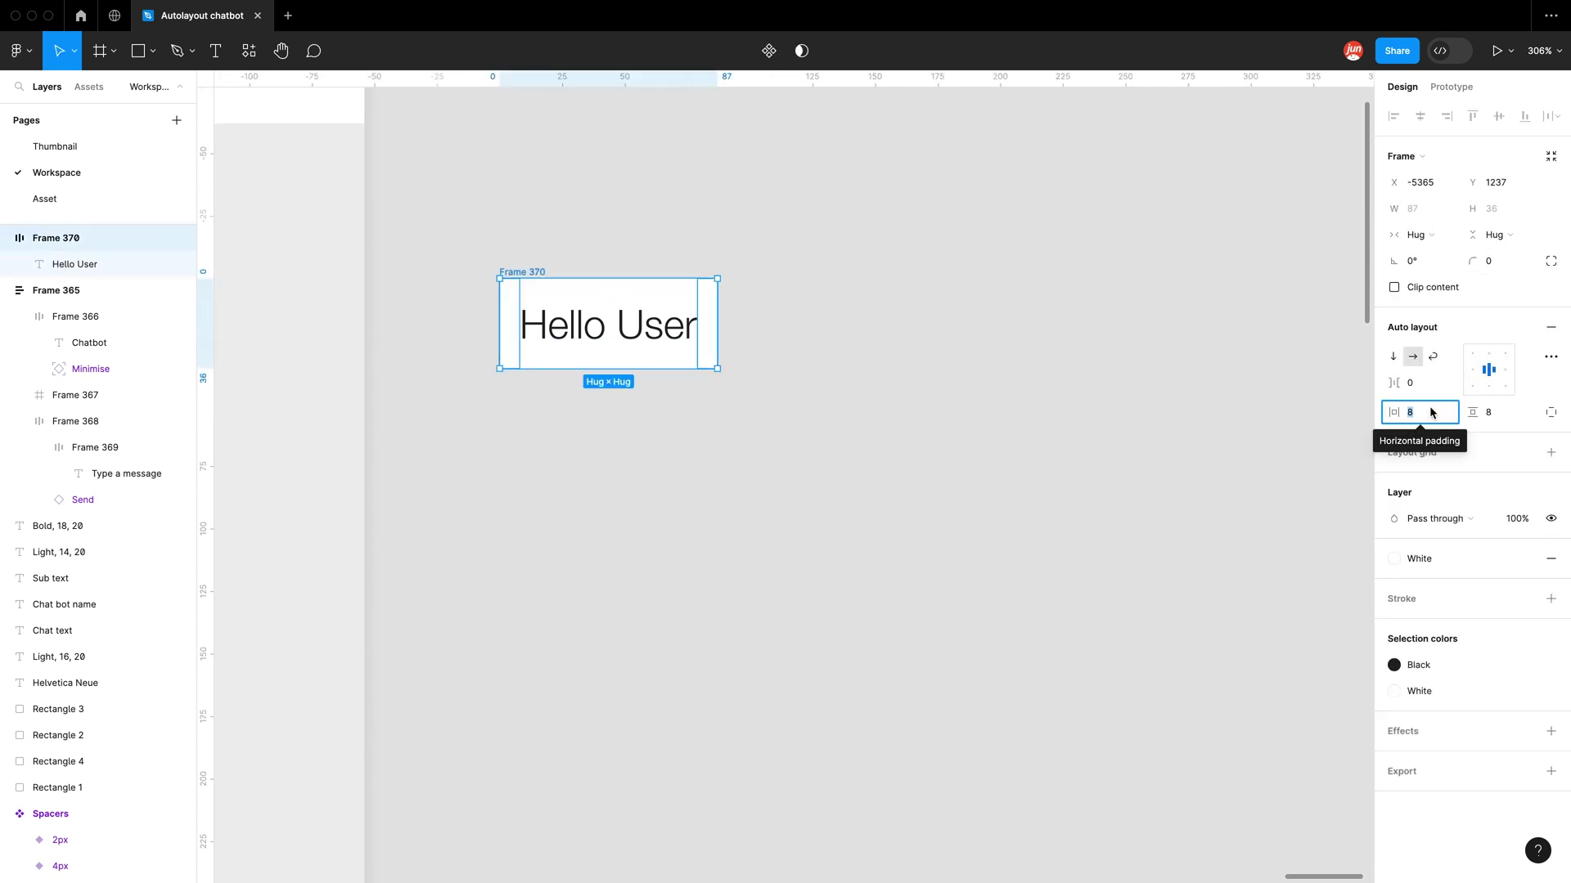
type("16")
key("Return")
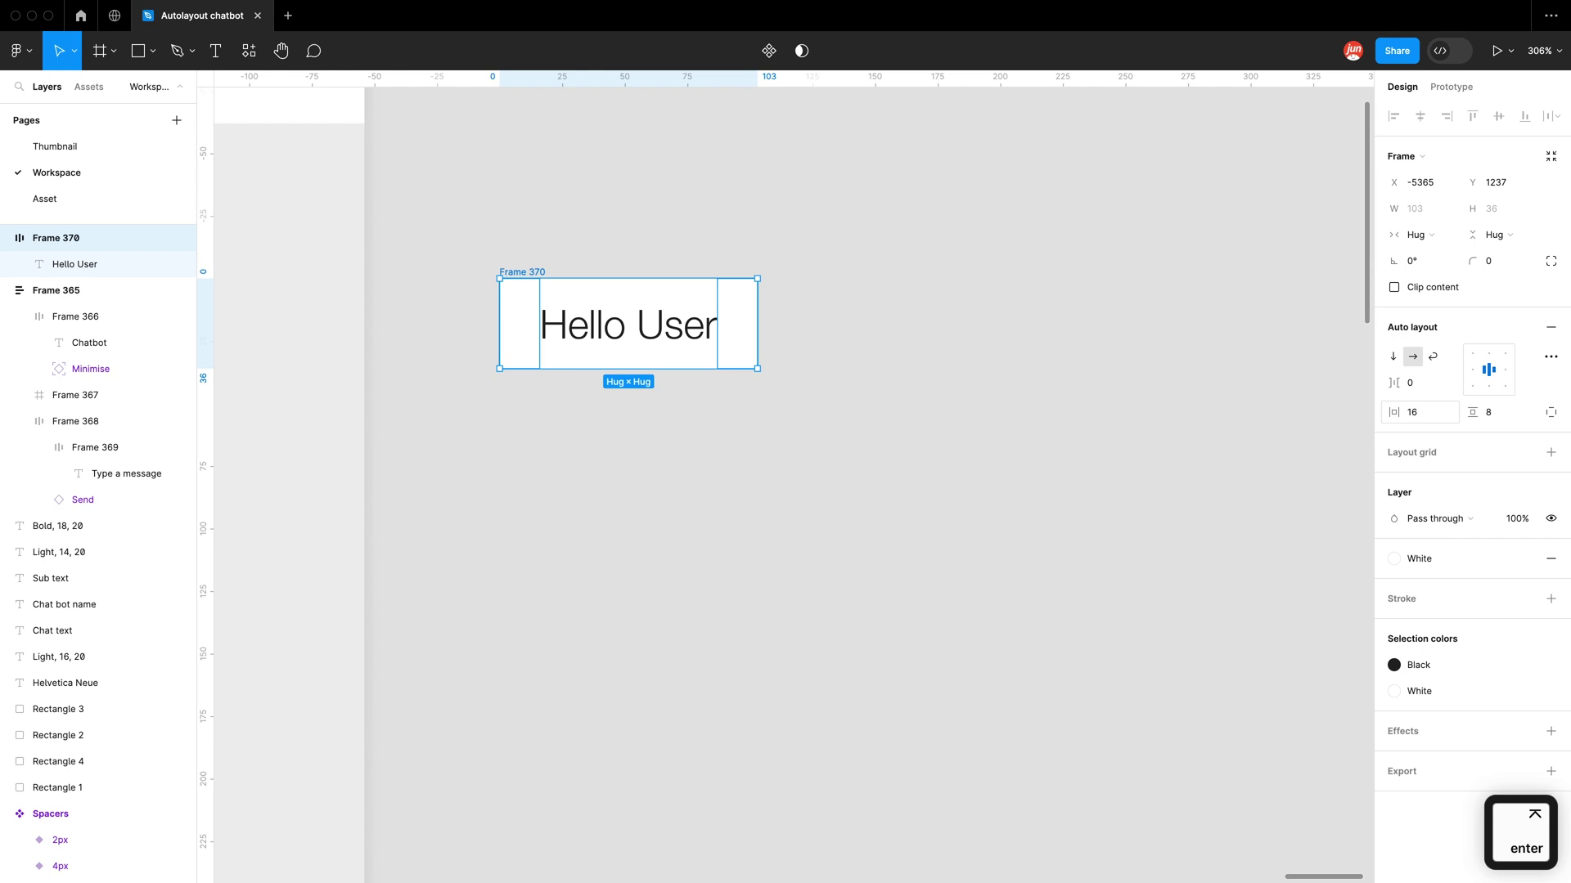
left_click(1492, 415)
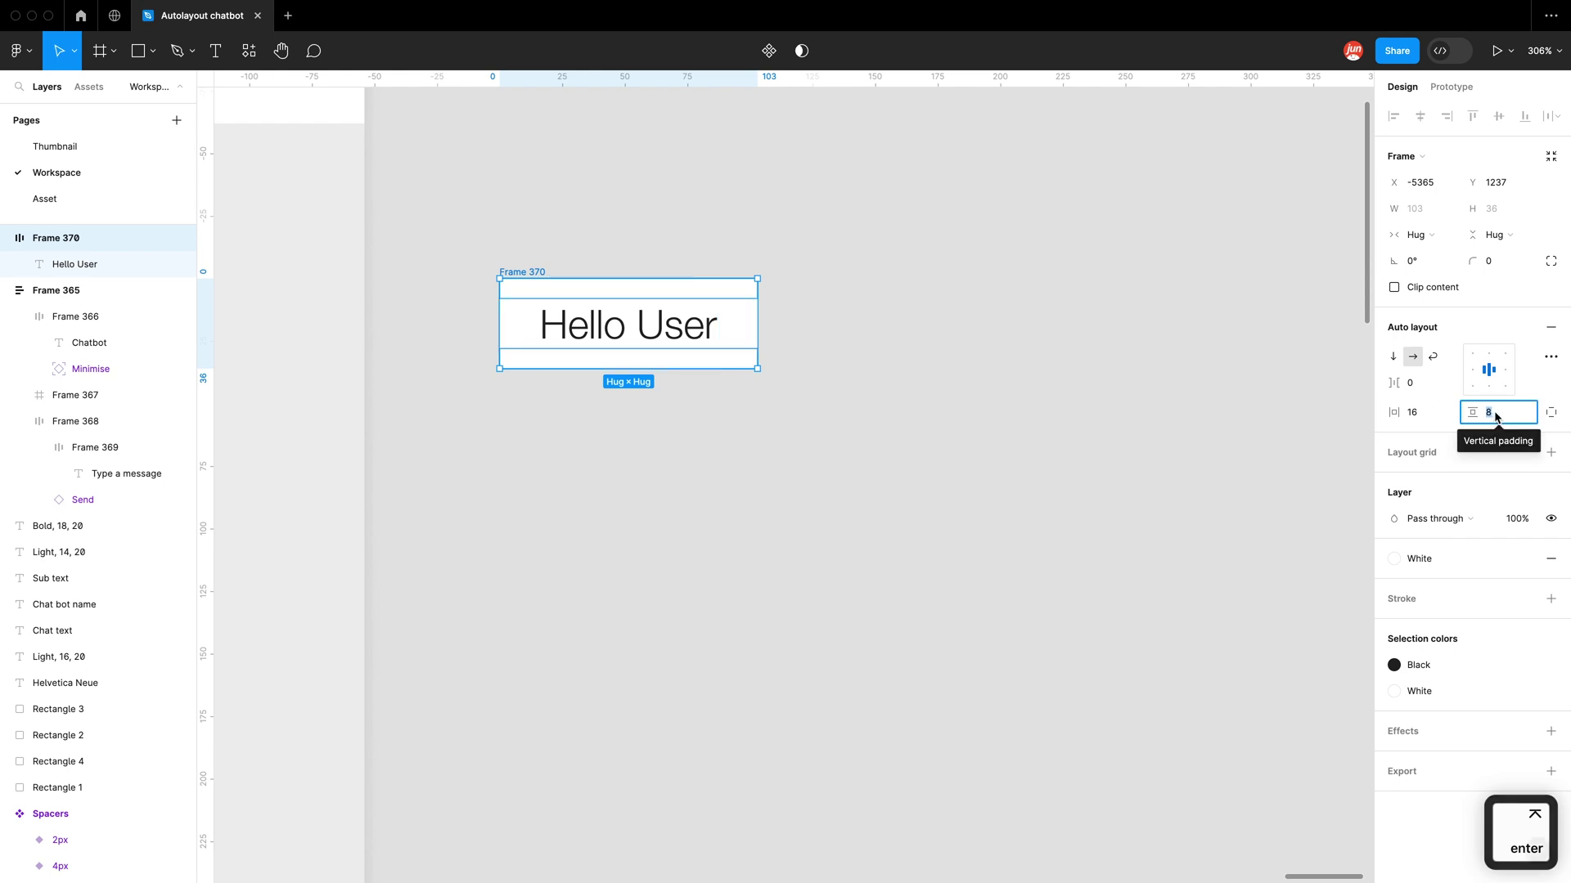
type("12")
key("Return")
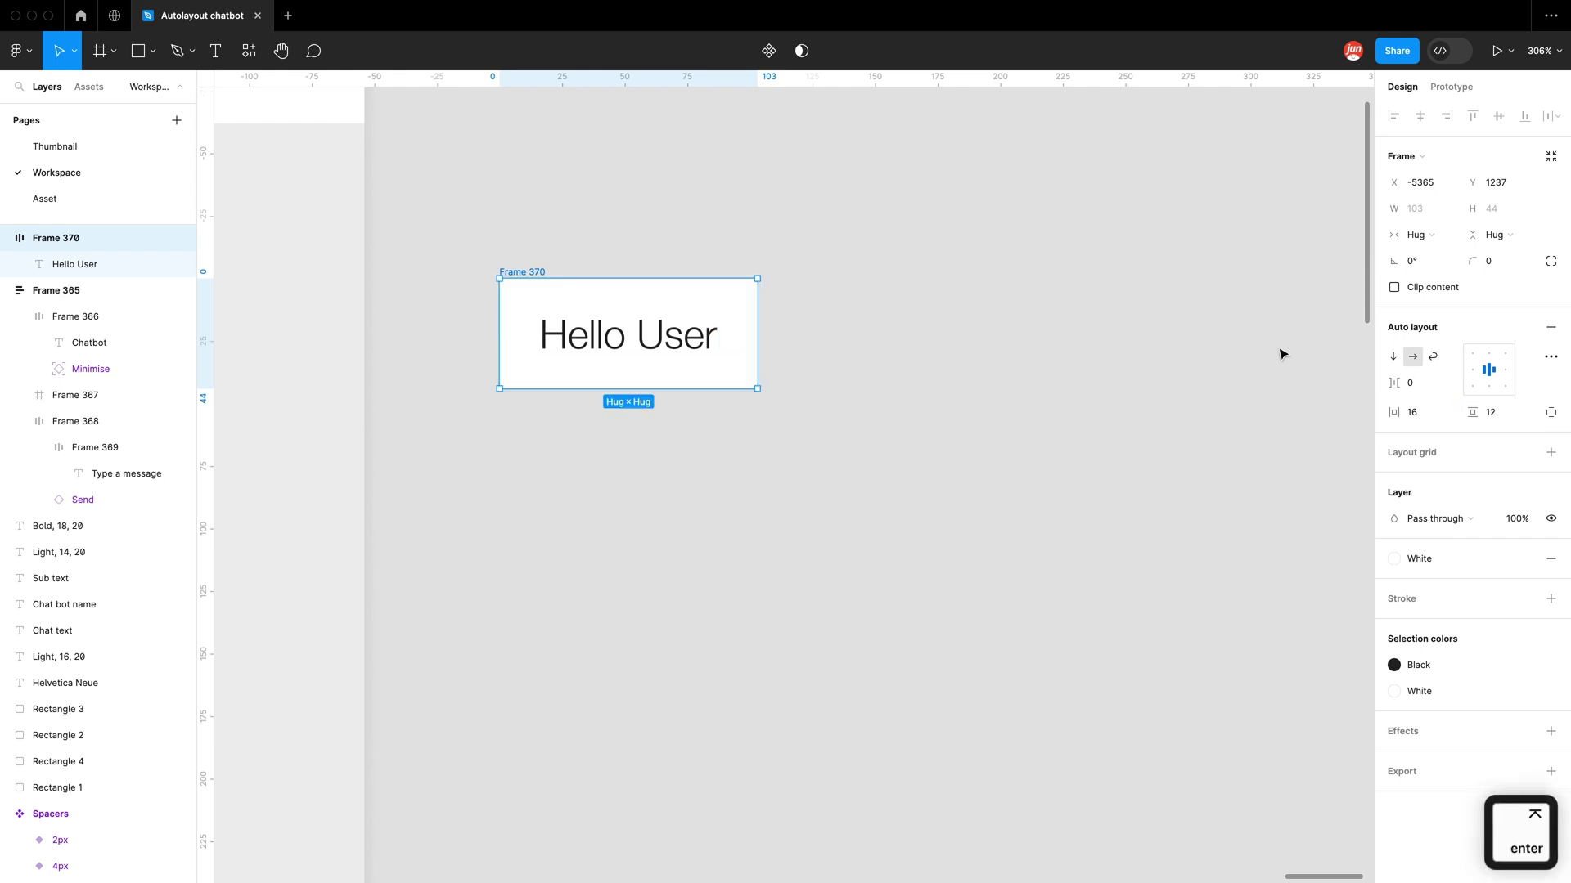
Step: Round the Hello User frame's corners with a radius of 16
left_click(1492, 265)
type("16")
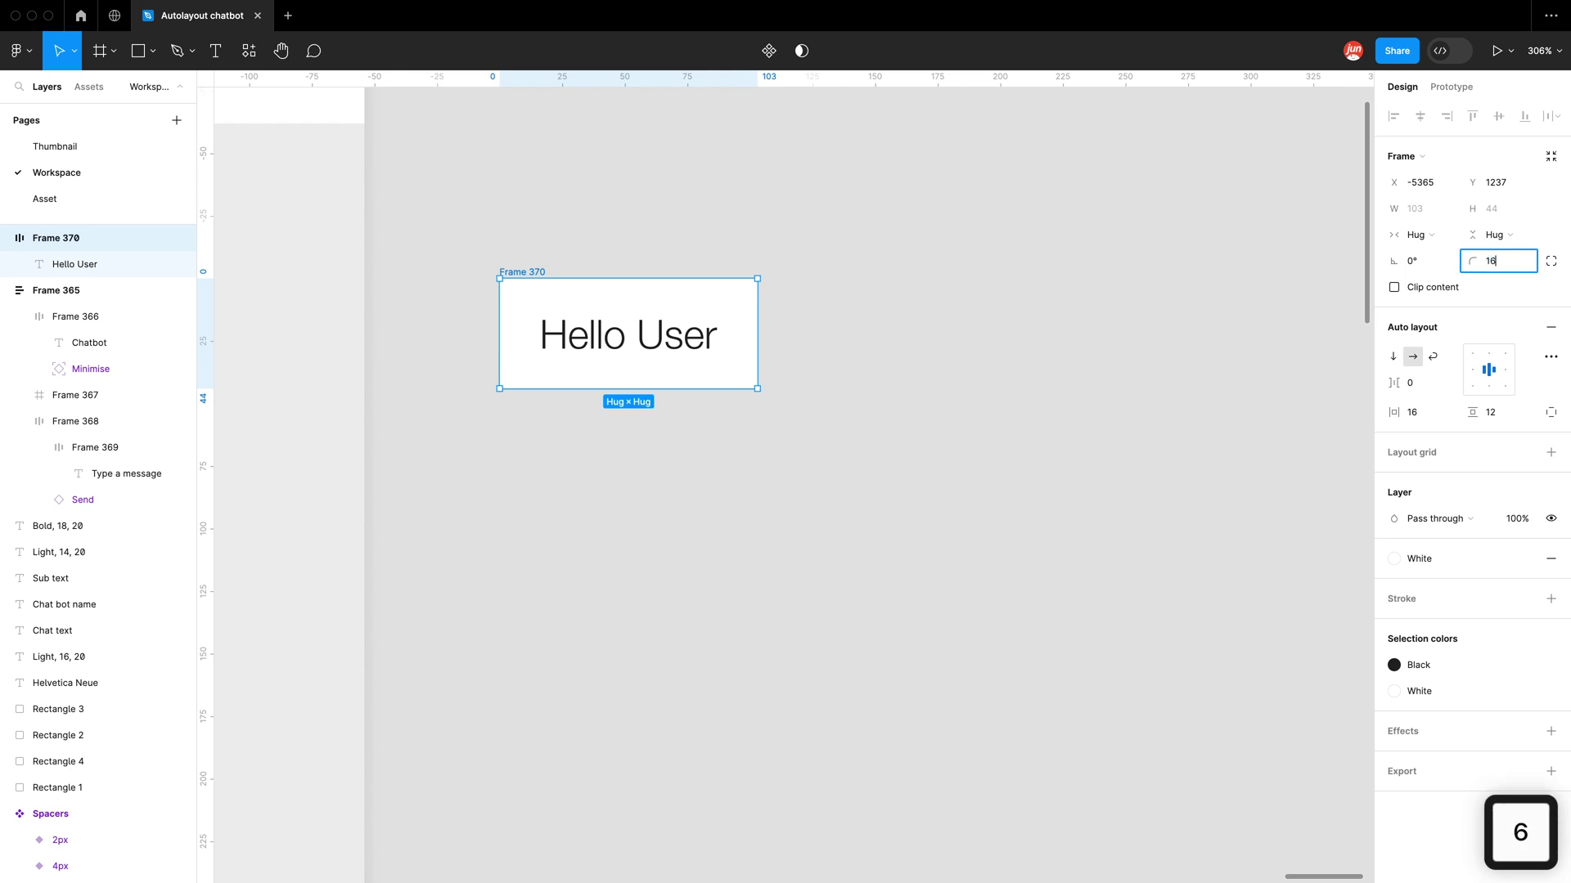
key("Return")
left_click(703, 159)
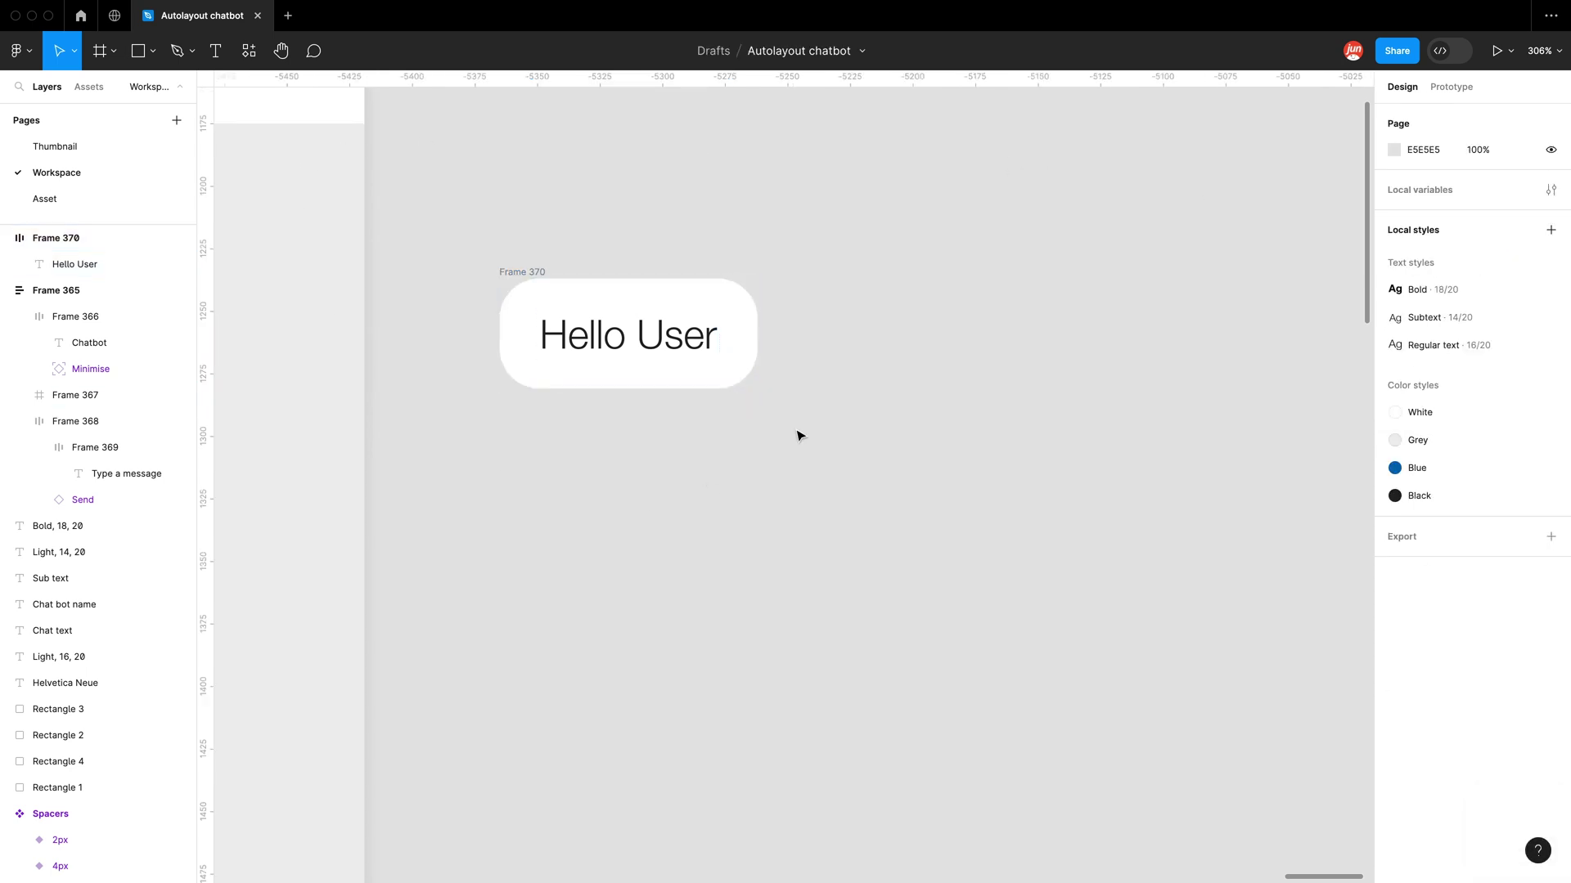
Step: Rename the Hello User frame as Chat bubble/Bot
left_click(520, 270)
double_click(520, 270)
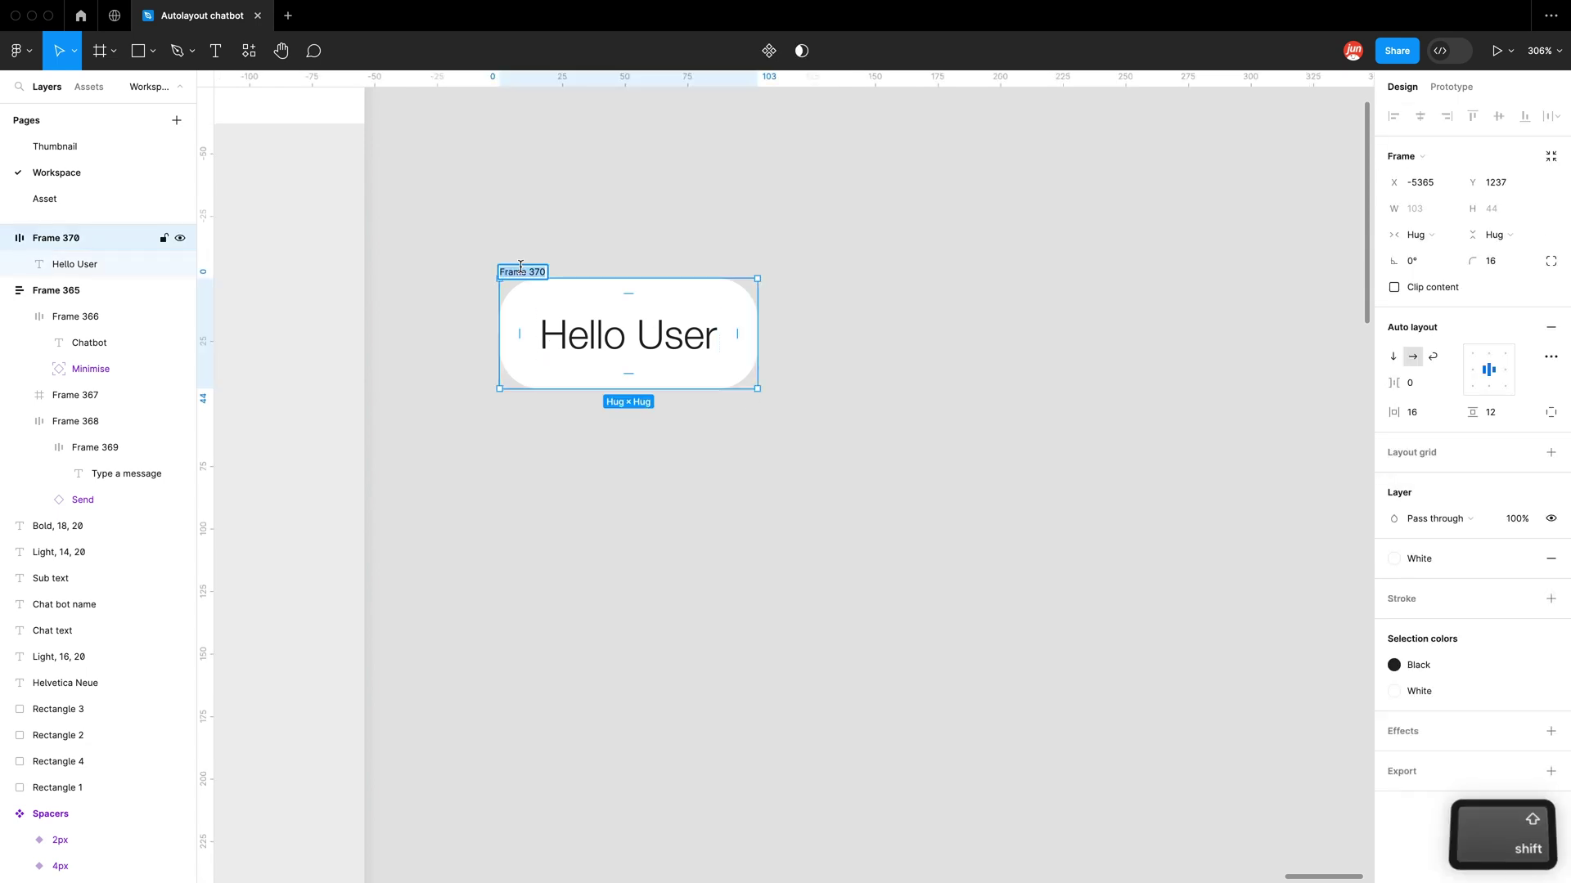
type("Chat bubb")
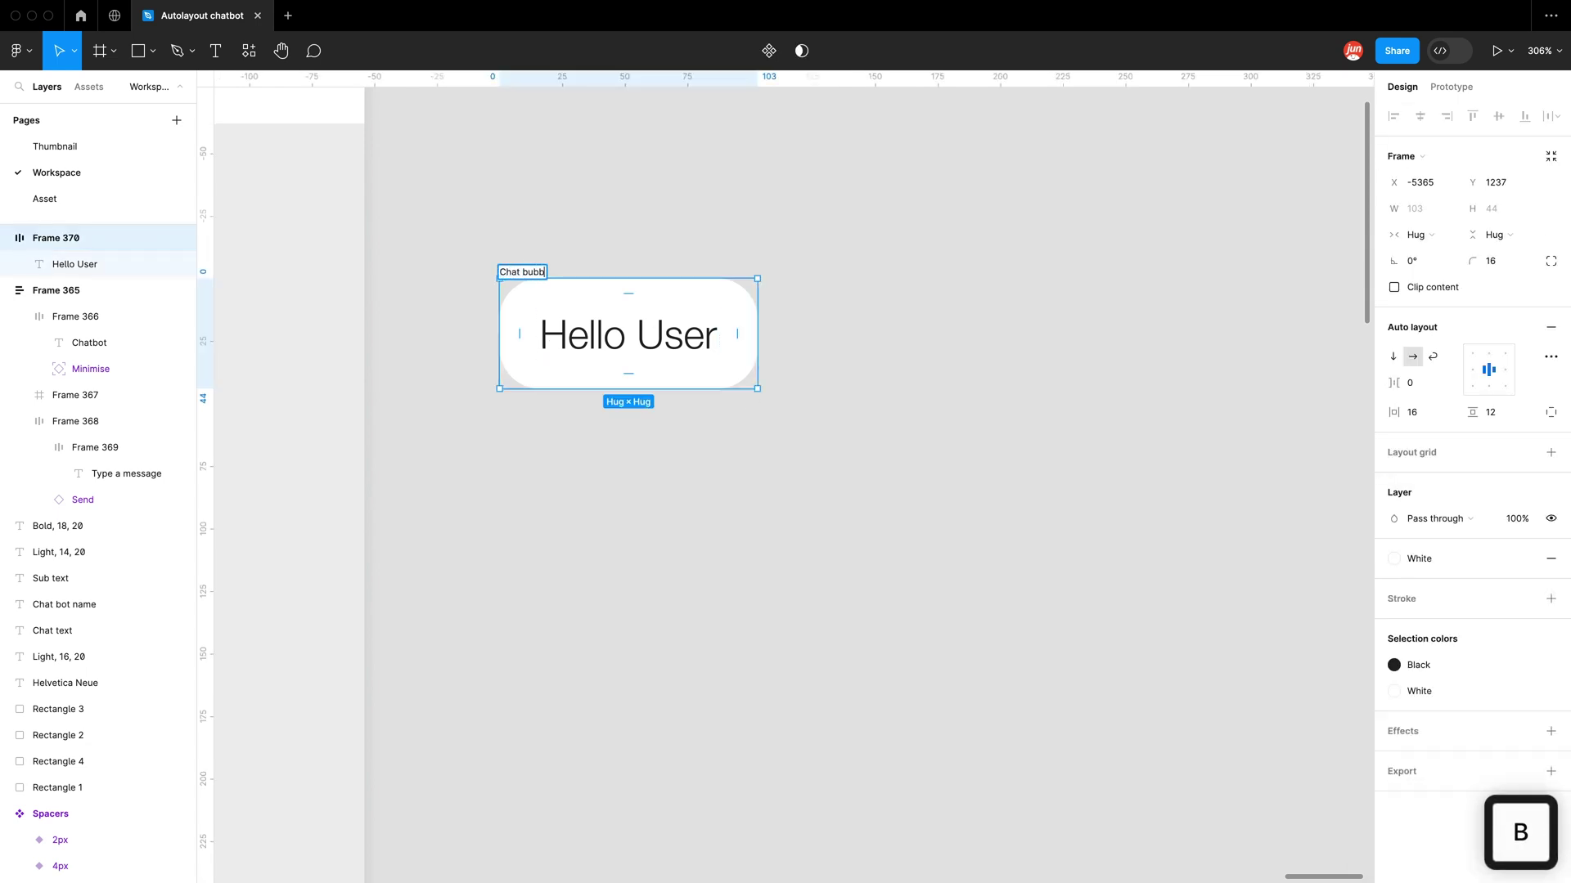
type("le/Bot")
left_click(538, 239)
Step: Turn the Chat bubble/Bot frame into a component
left_click(554, 271)
right_click(553, 270)
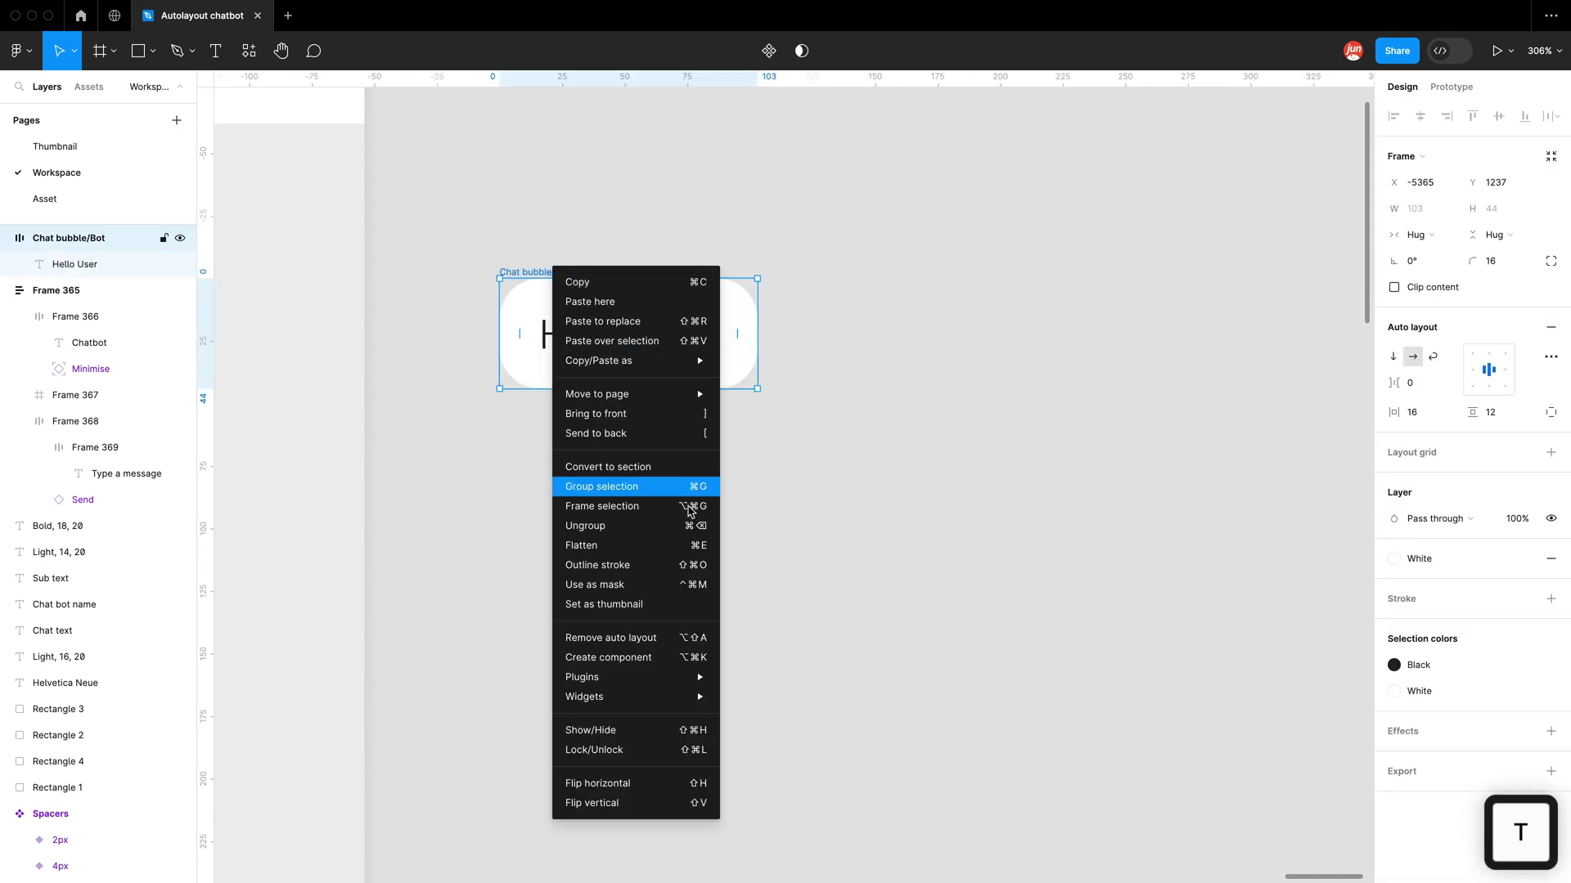
left_click(659, 657)
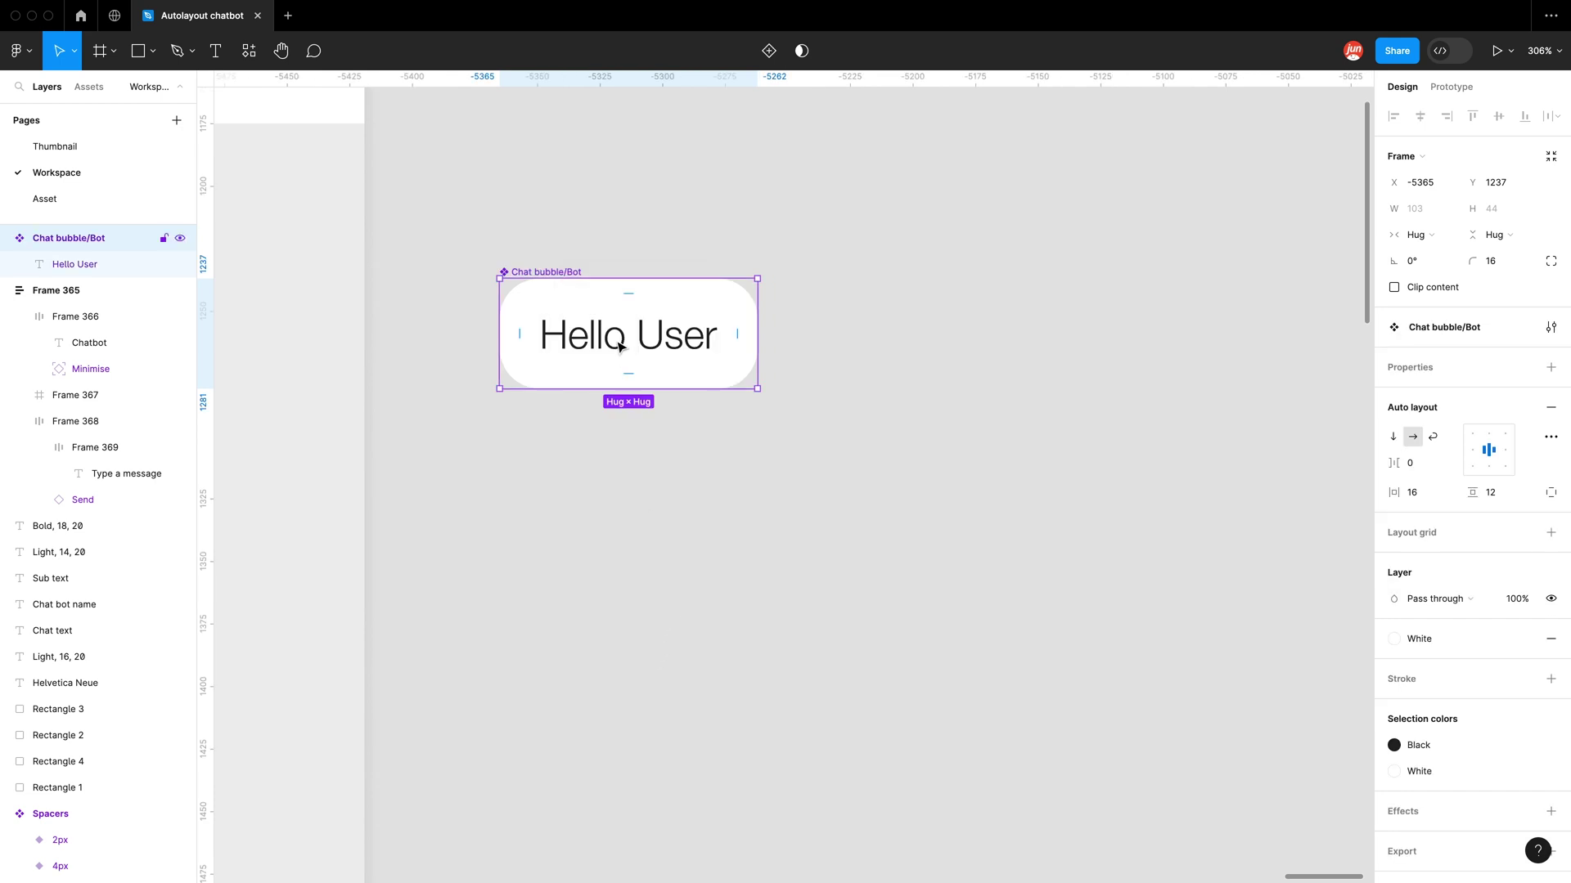
Step: Duplicate the Chat bubble/Bot component to place an instance beside it on the same level
left_click_drag(609, 350, 668, 361)
left_click_drag(873, 355, 903, 346)
scroll(869, 358, "right", 3)
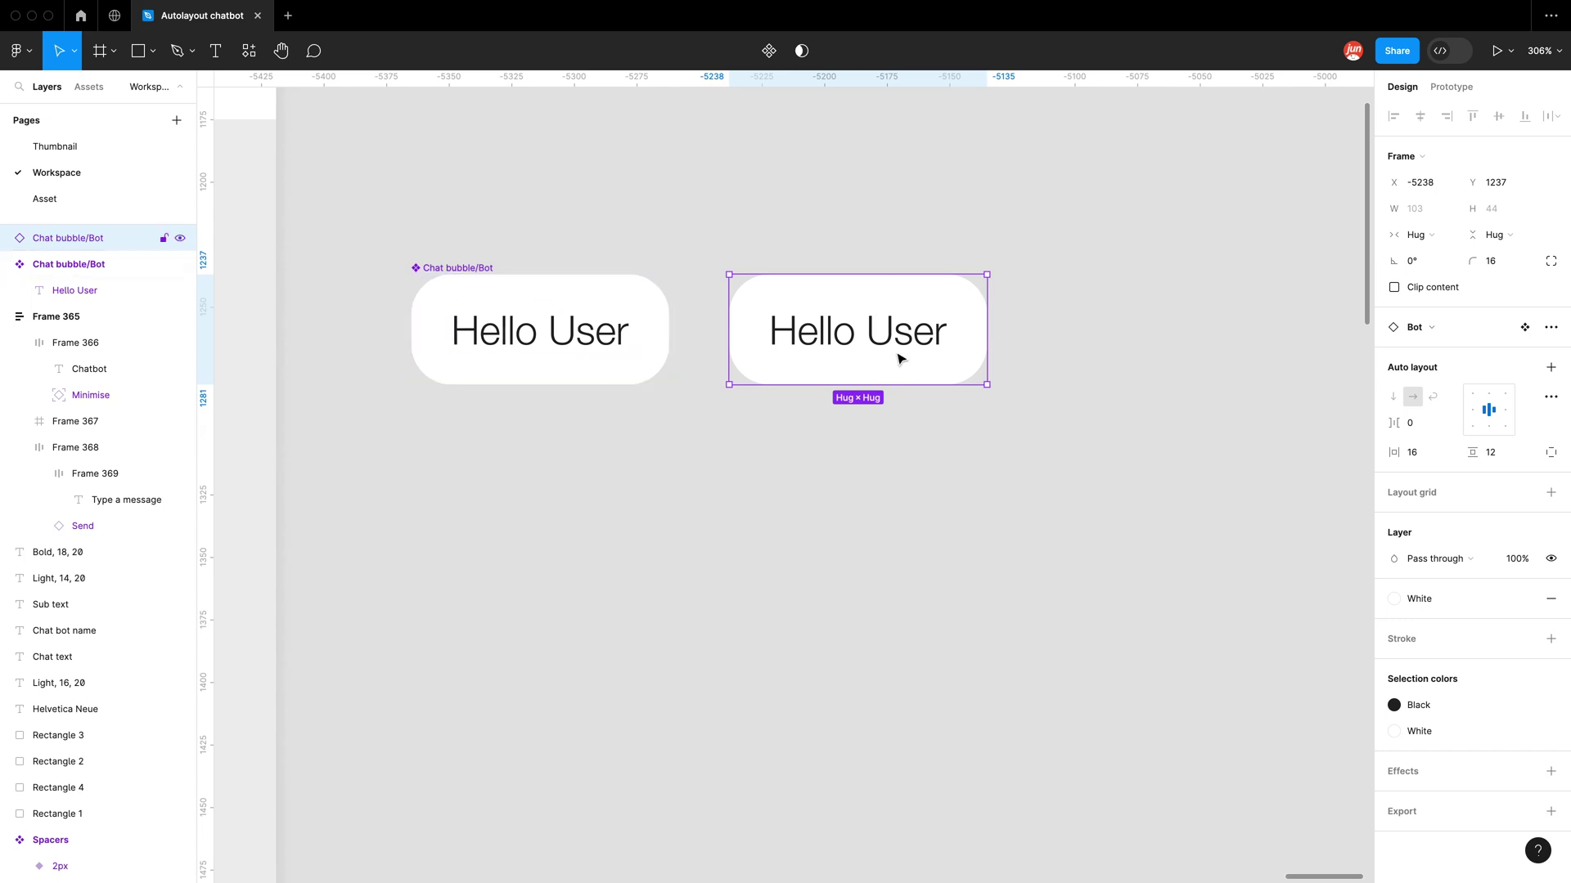
Step: Apply the White colour style to the Hello User text inside the bubble instance
key("super")
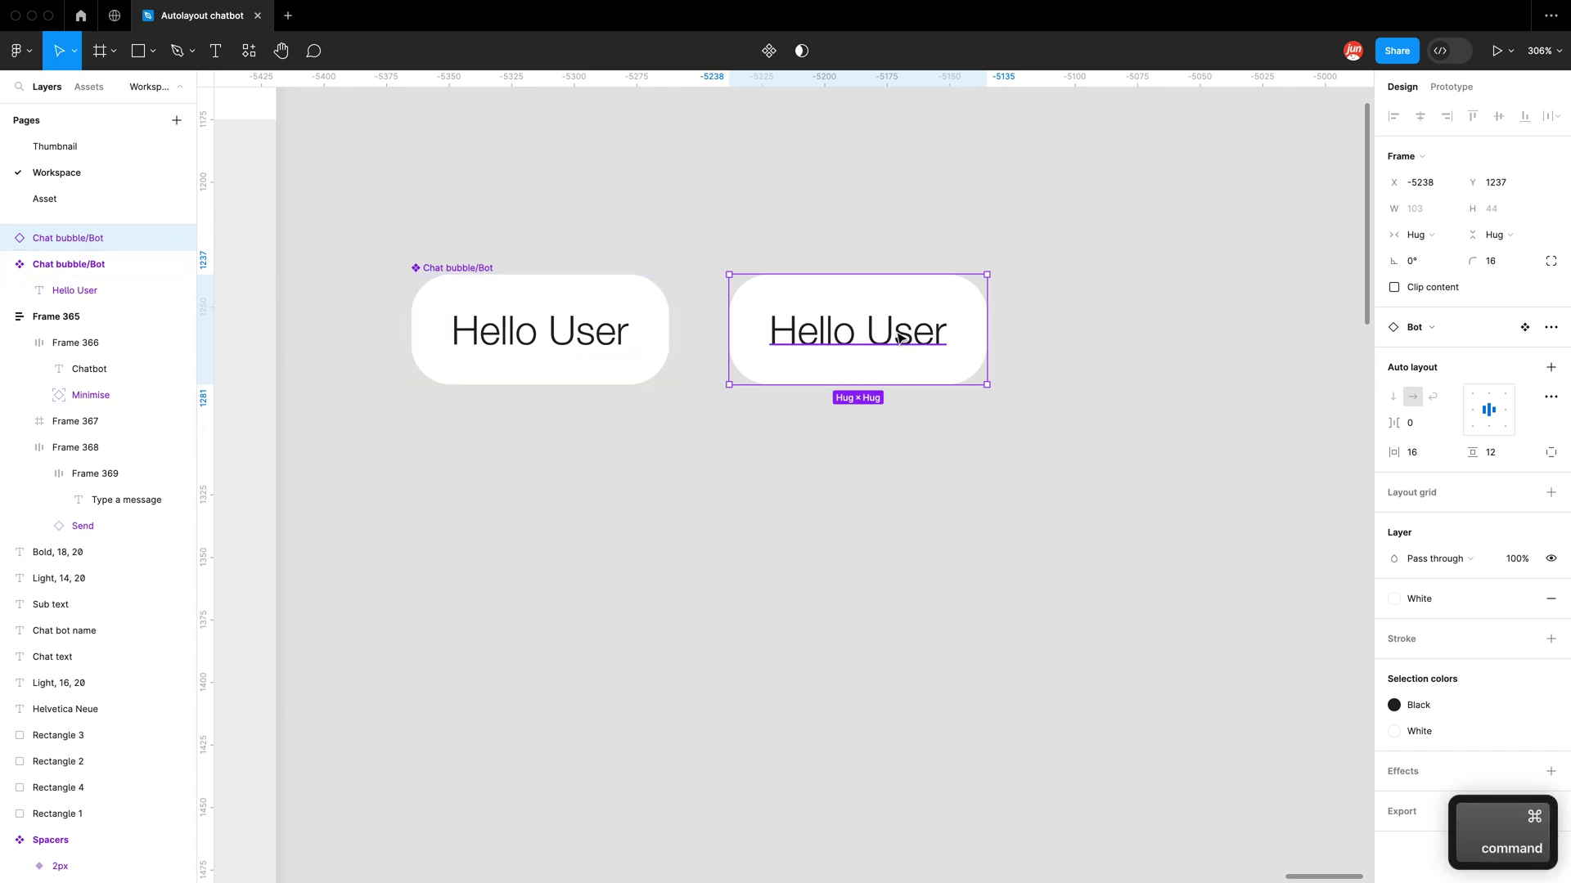
left_click(897, 338, "super")
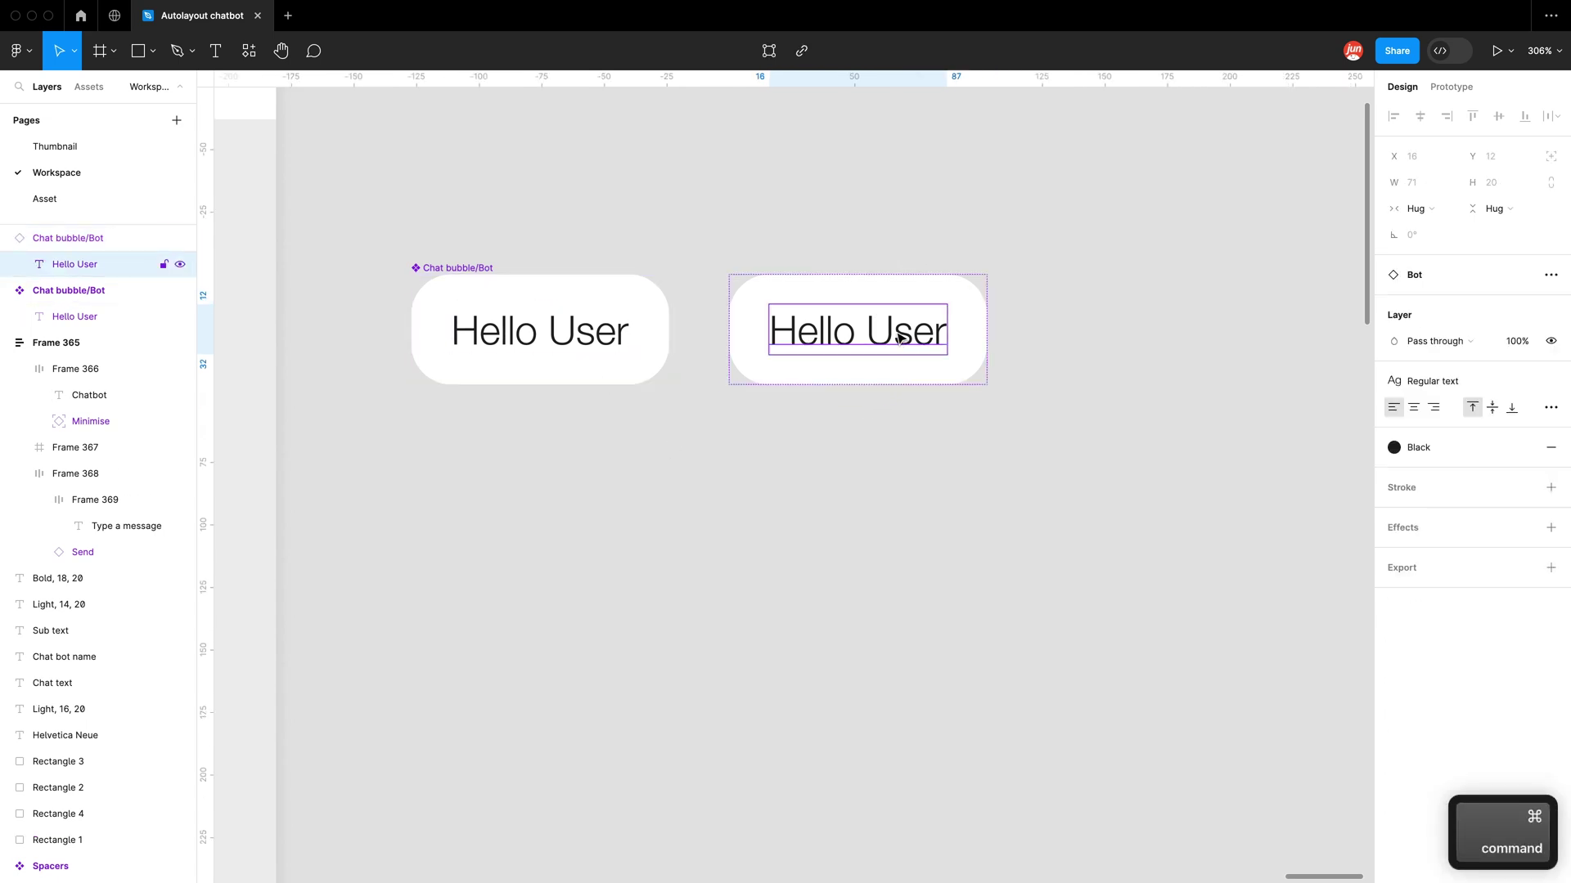
left_click(1481, 449)
left_click(1269, 553)
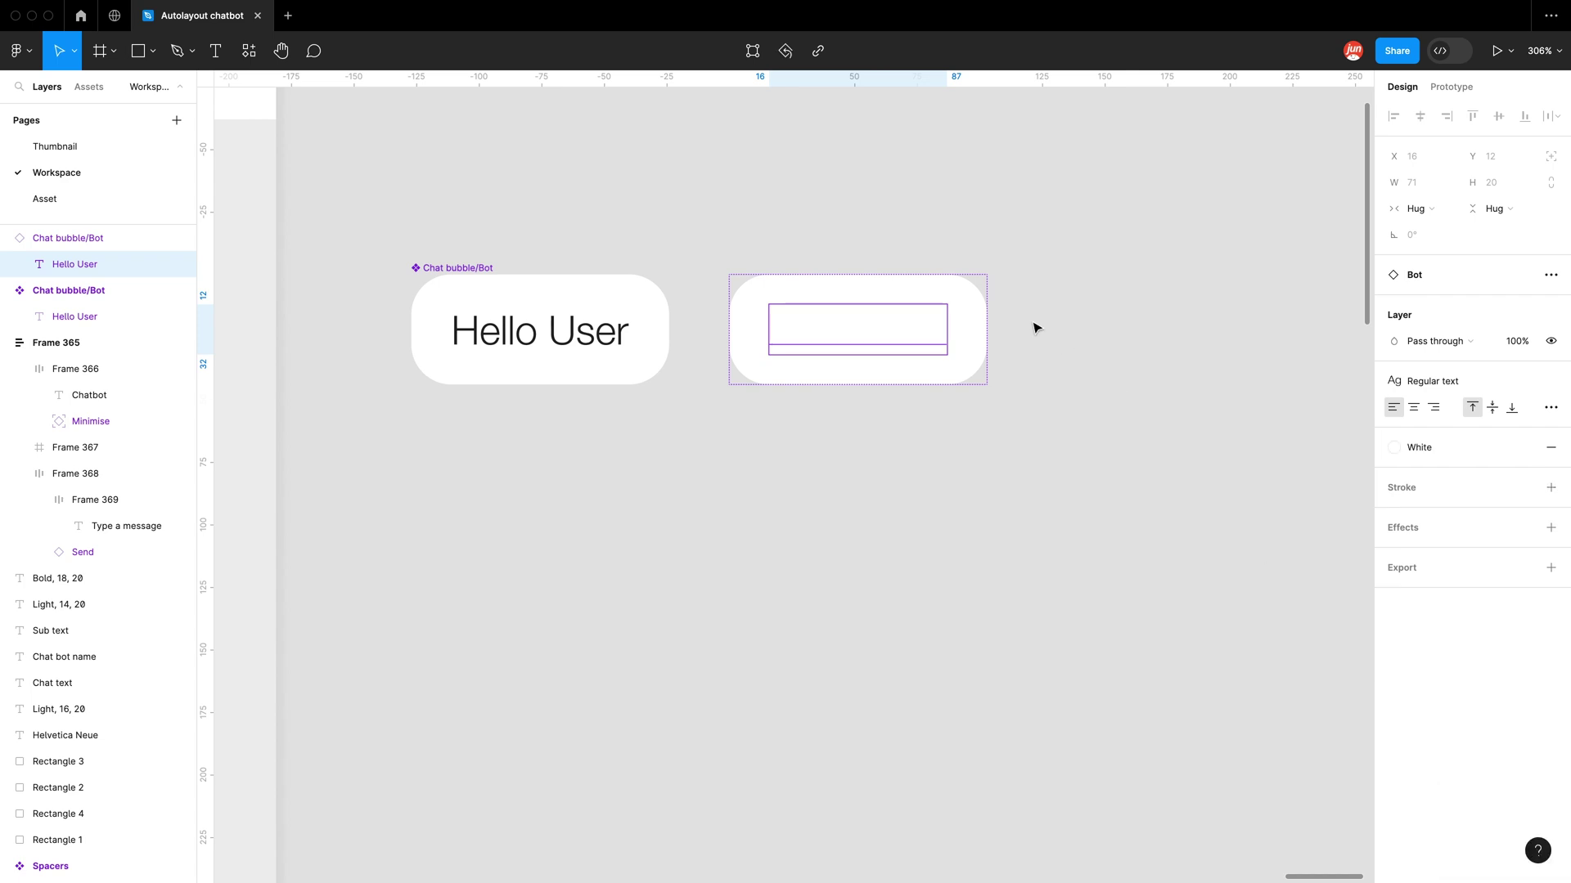
Step: Apply the Black colour style to the bubble instance's fill and move the instance farther away from the main component
left_click(982, 314, "super")
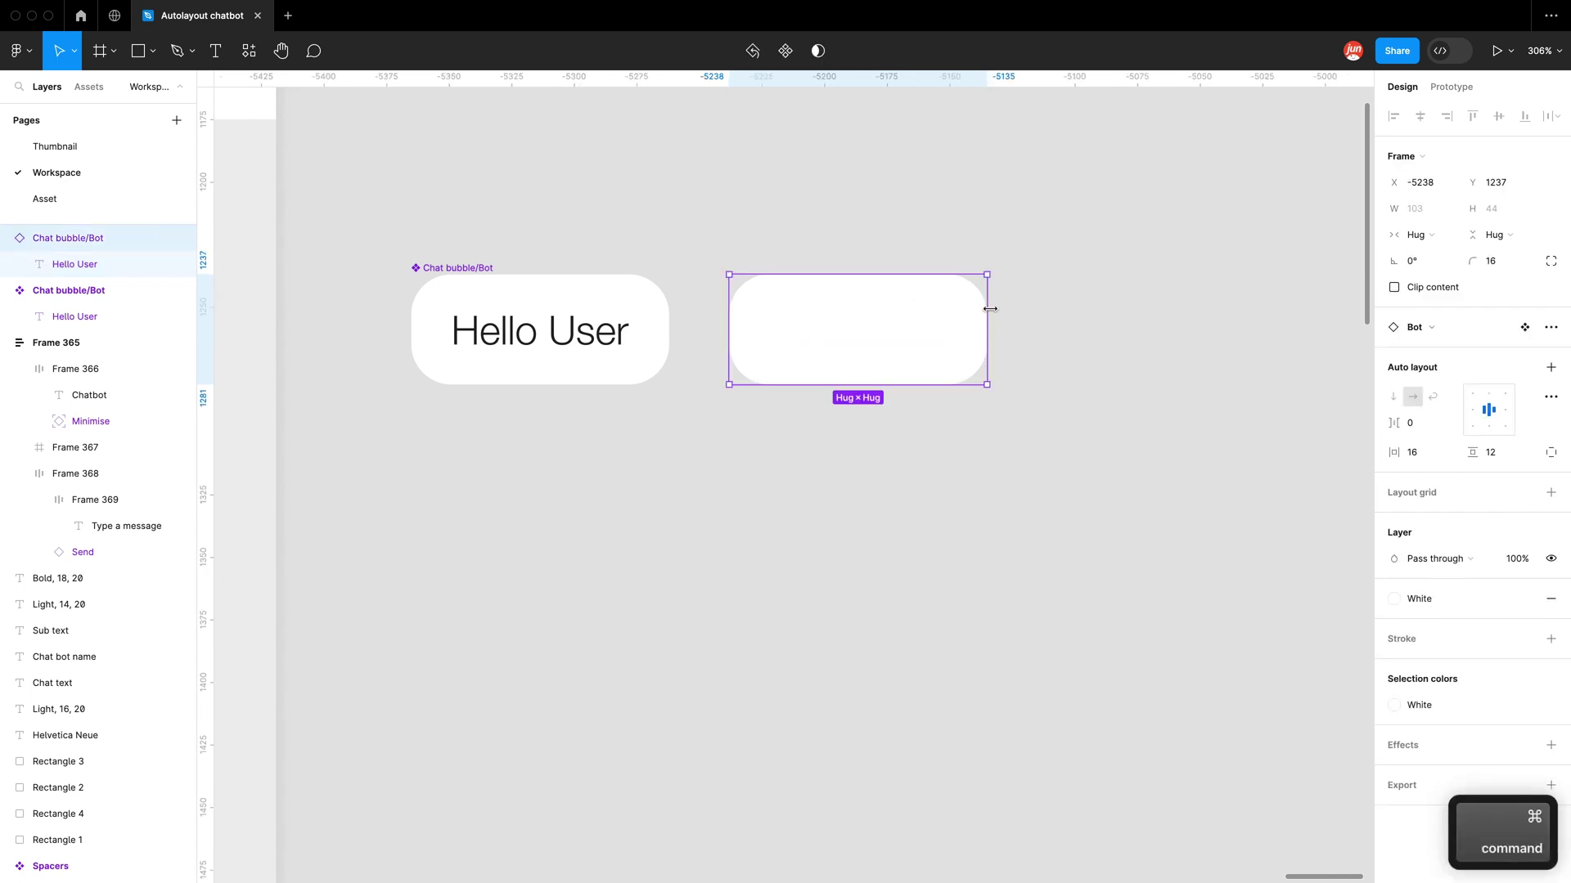
left_click(1456, 599)
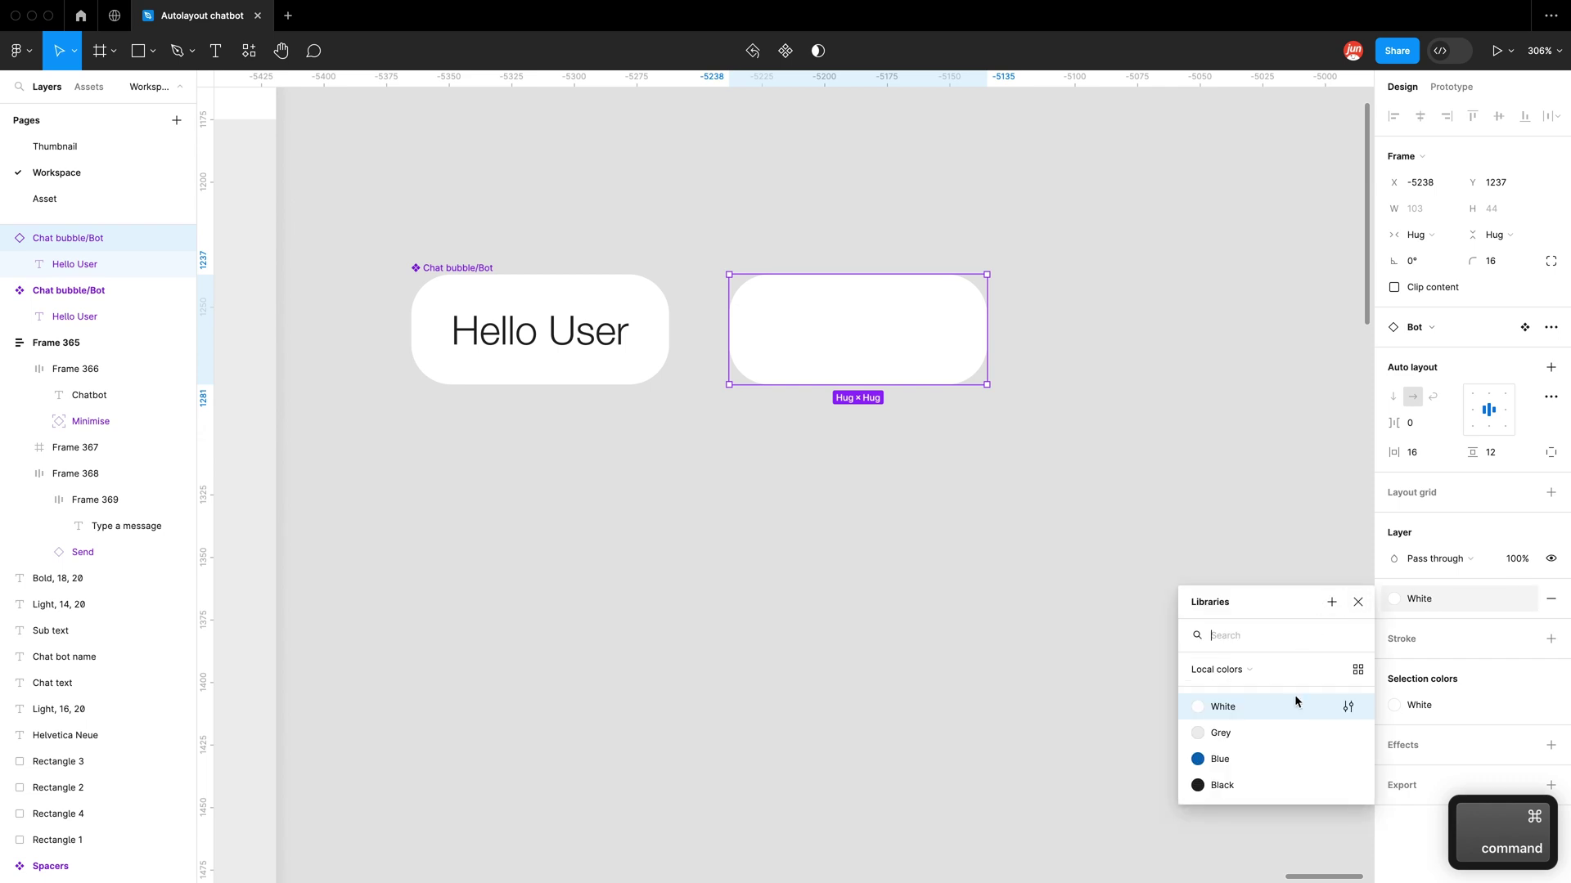
left_click(1257, 787)
left_click(1195, 743)
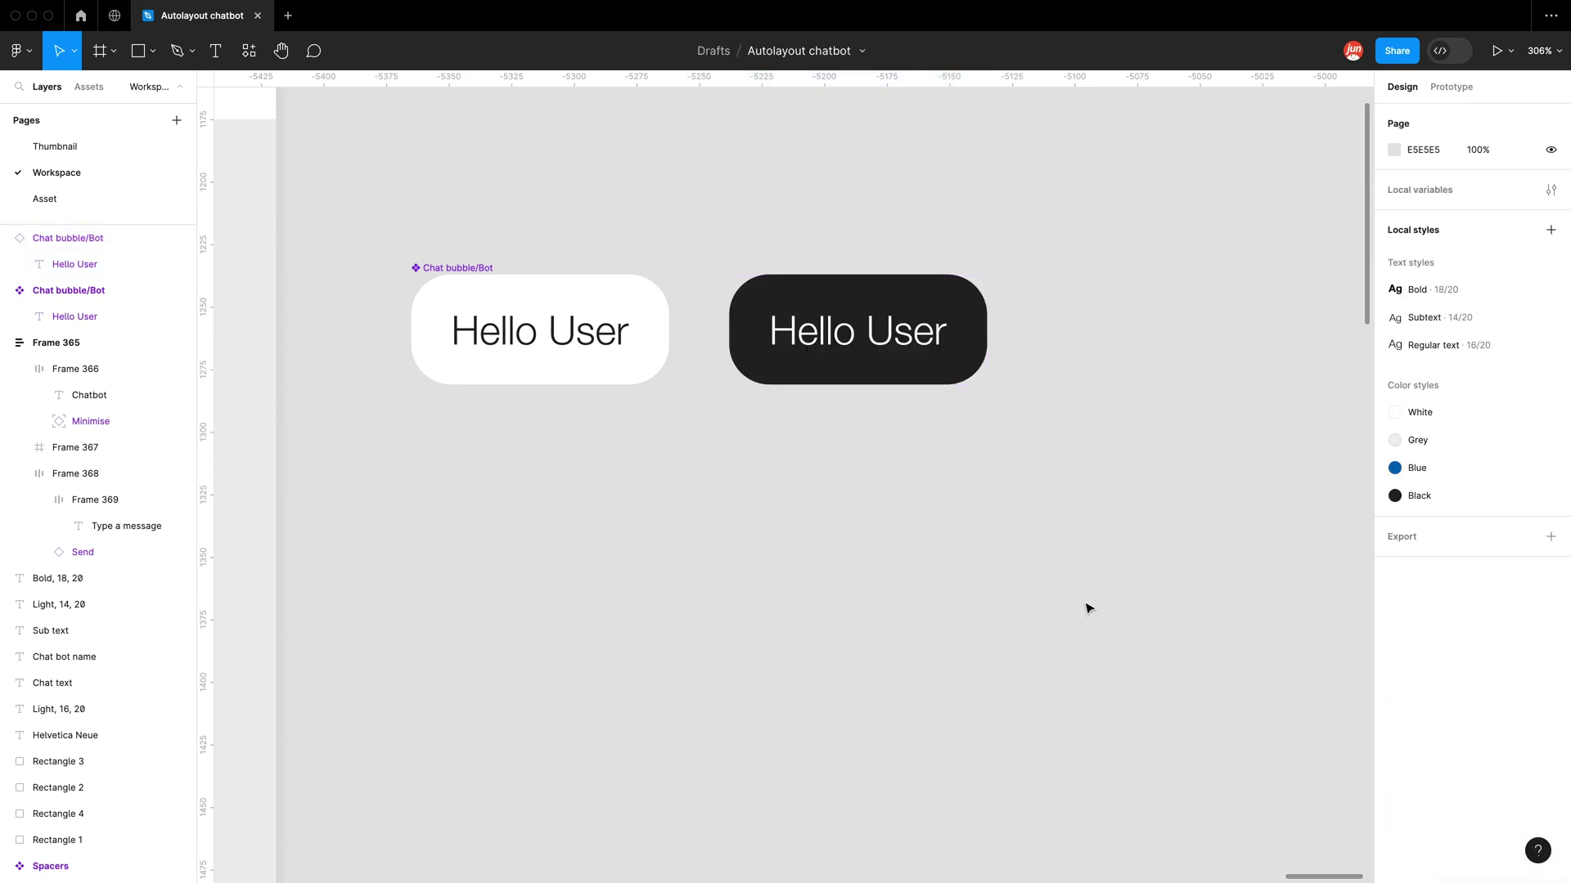
left_click_drag(788, 288, 938, 290)
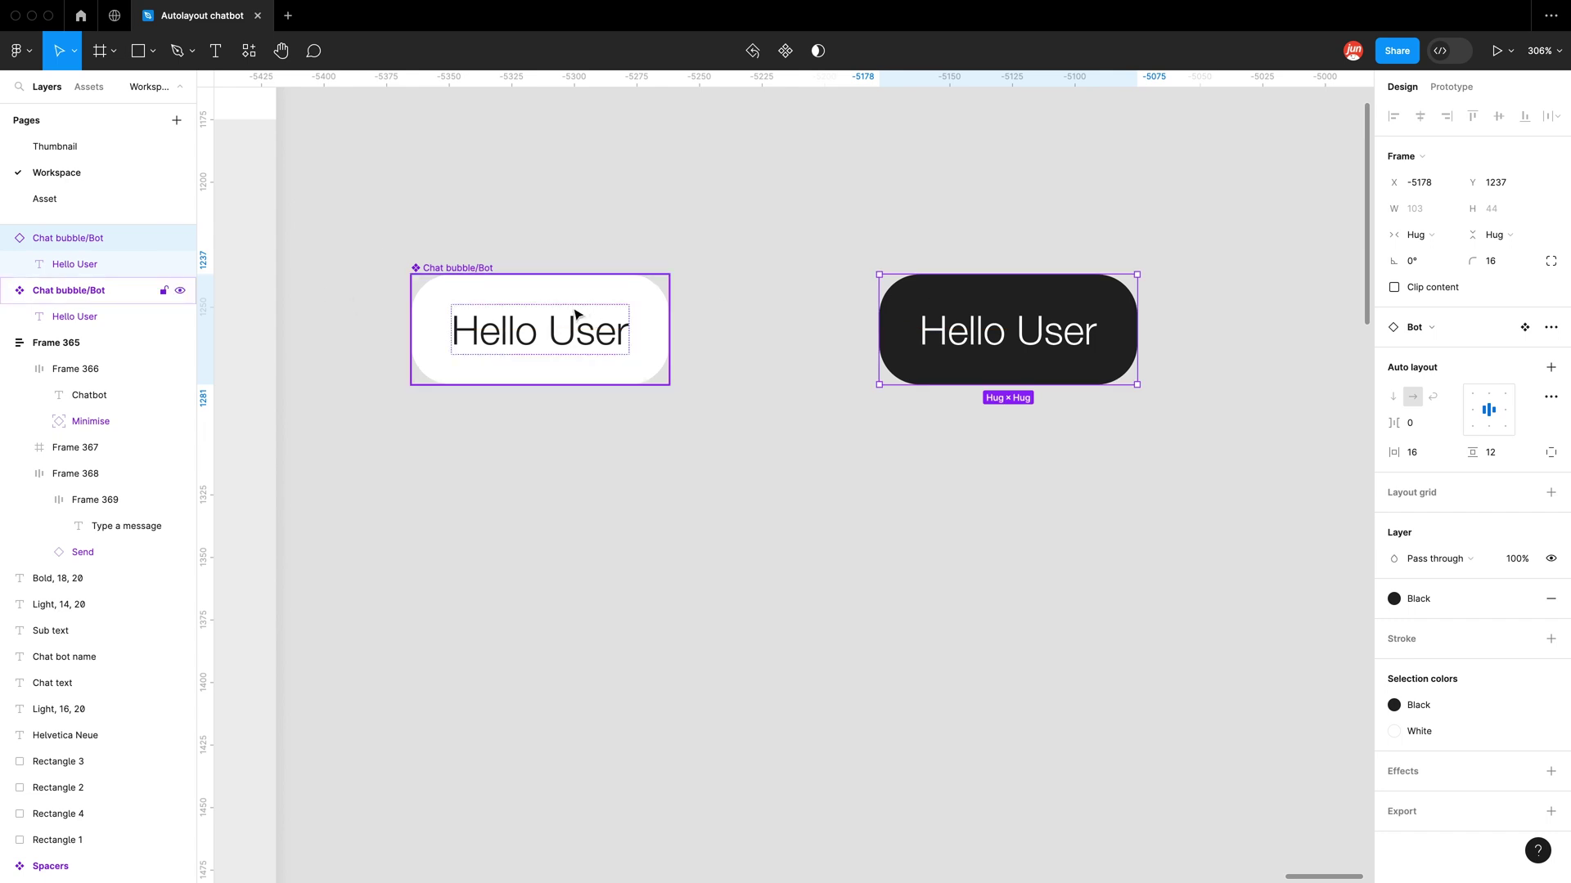
Step: Replace the main component's Hello User text with "asdasd" to test how the instance follows
double_click(554, 336)
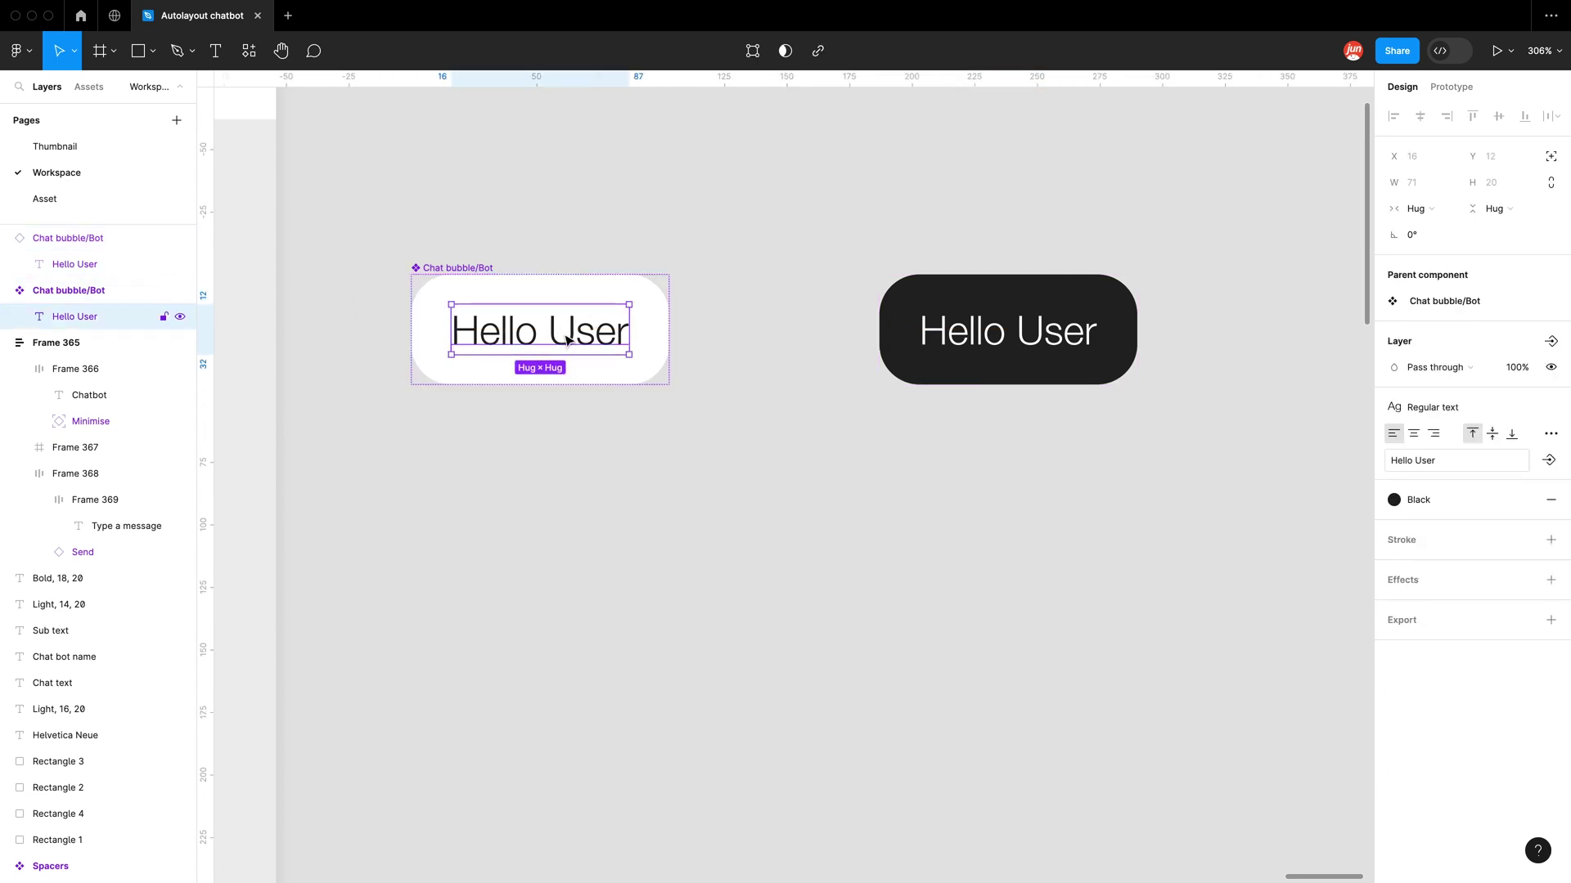
key("Return")
type("asdasd")
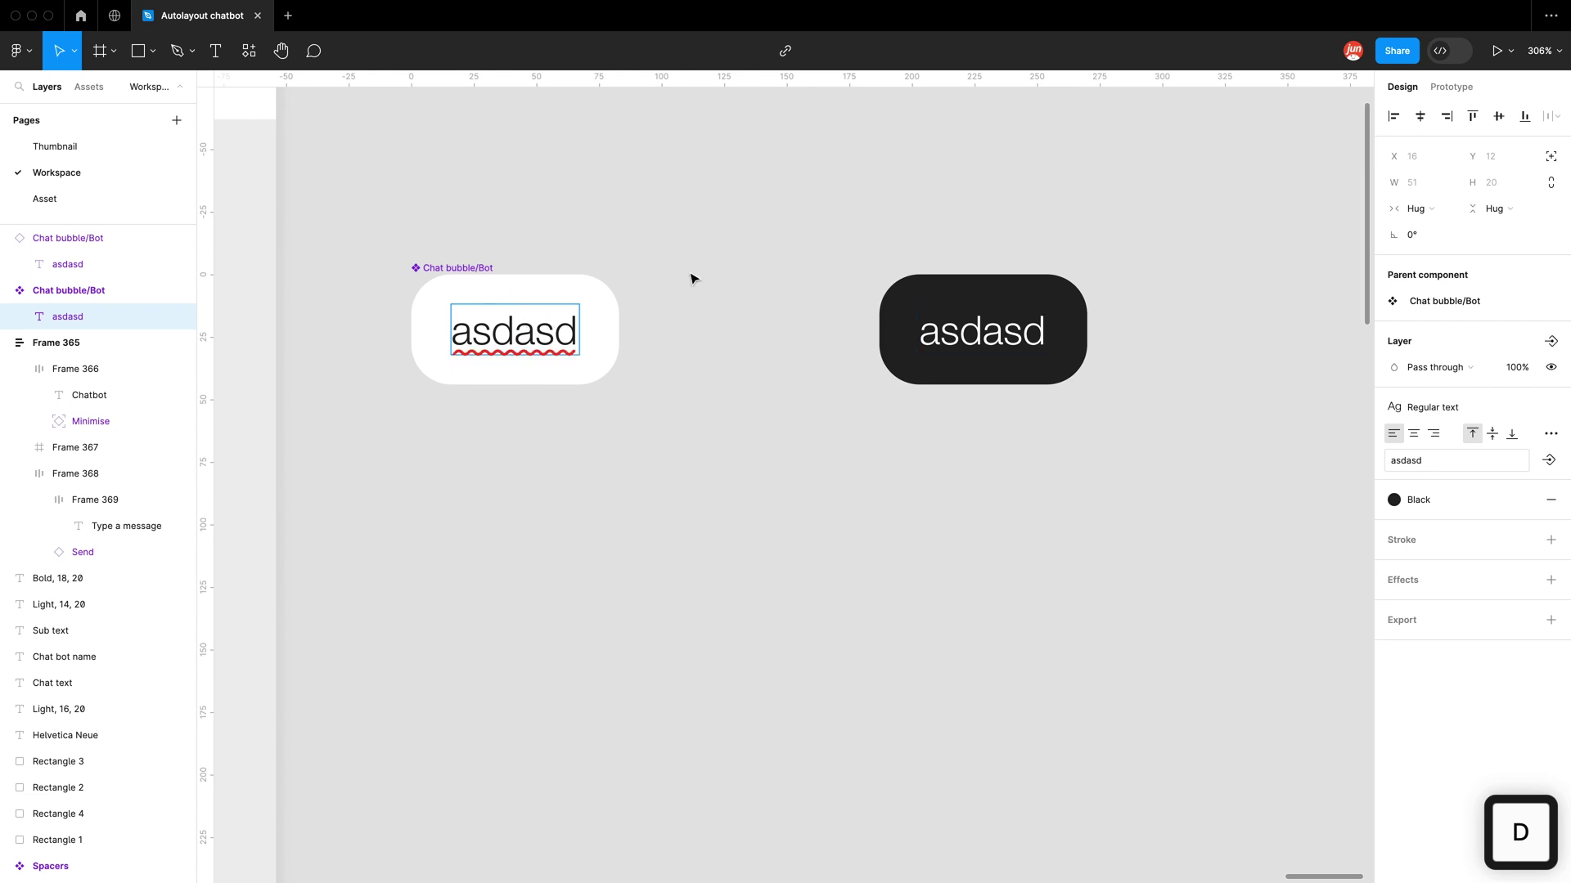
key("Escape")
left_click(701, 361)
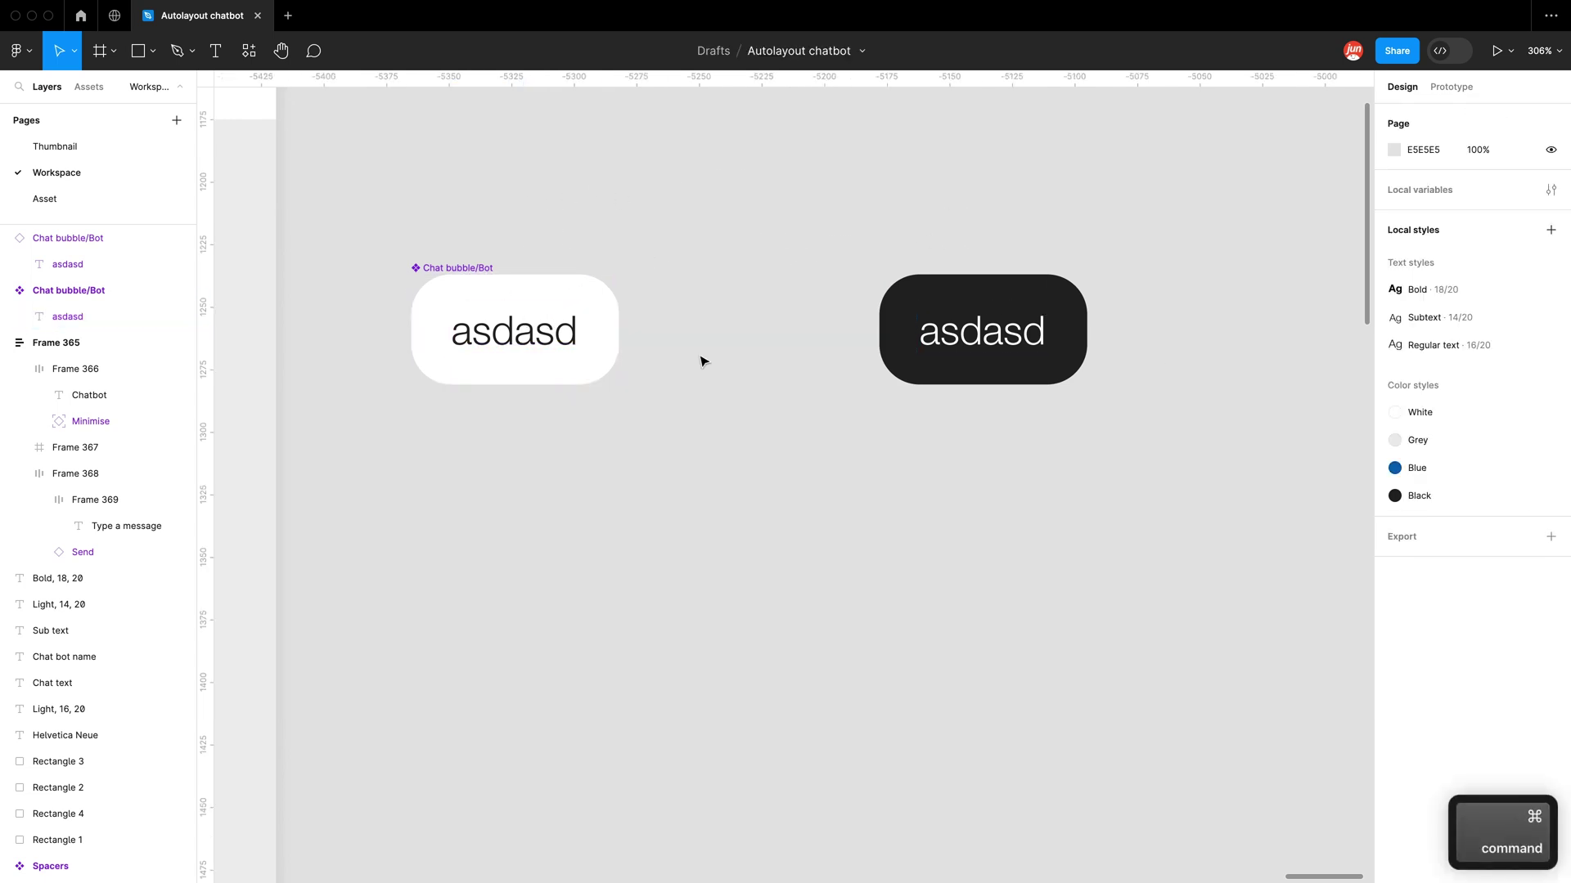
Step: Undo the test text change in the main Chat bubble/Bot component
key("super+z")
key("super+z")
key("super+z")
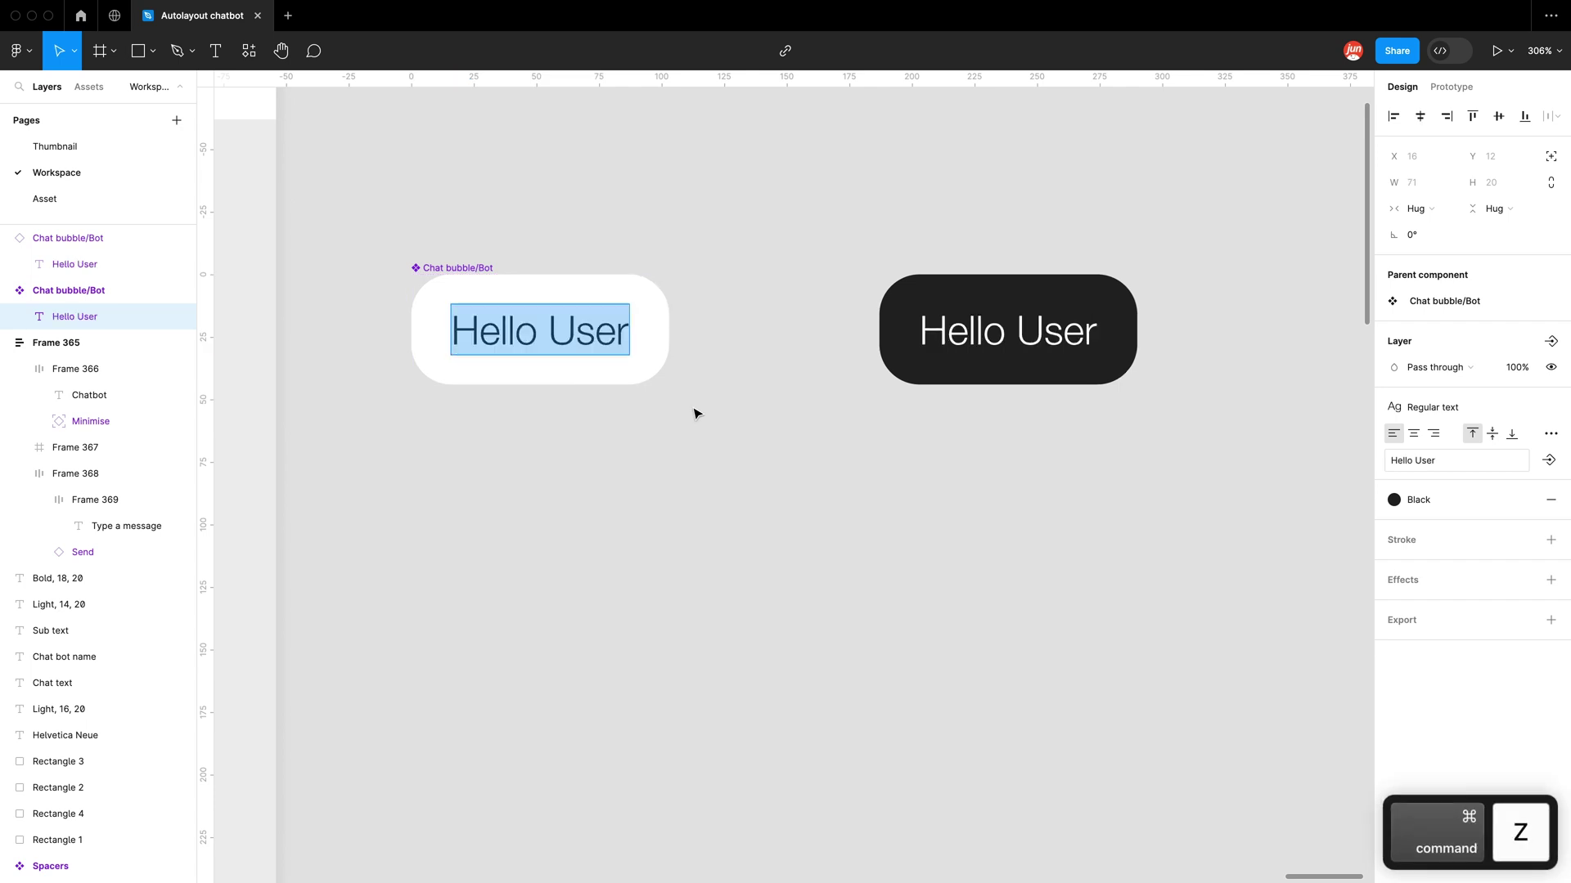
key("super+z")
key("super+z")
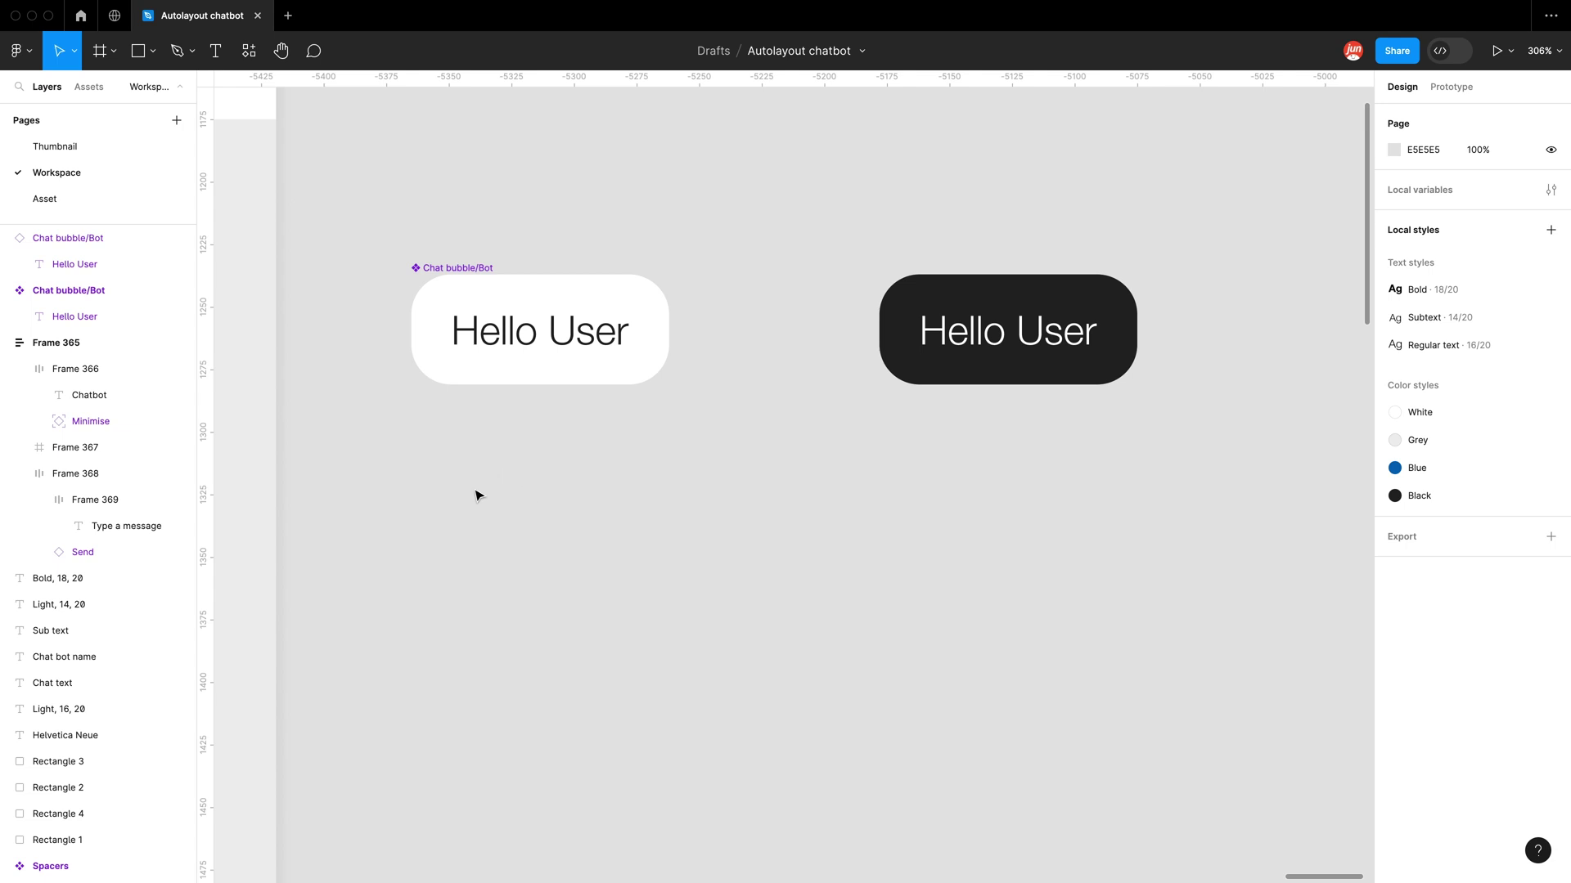
Step: Start a text layer below the white bubble, detach its Regular text style, and set font size 14 with line height 16
key("t")
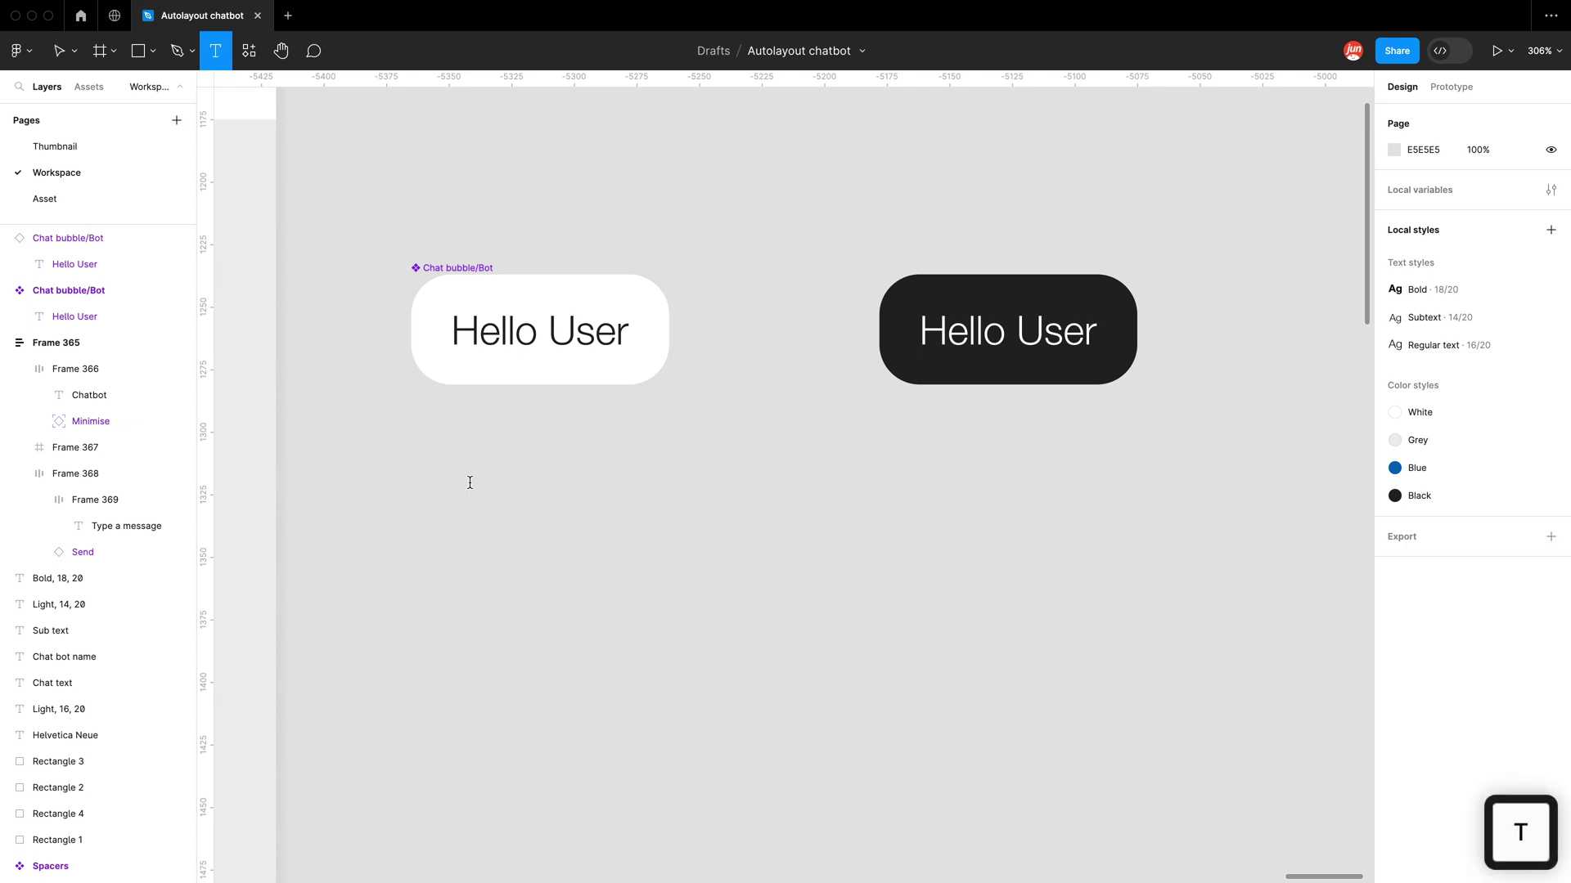
left_click(467, 481)
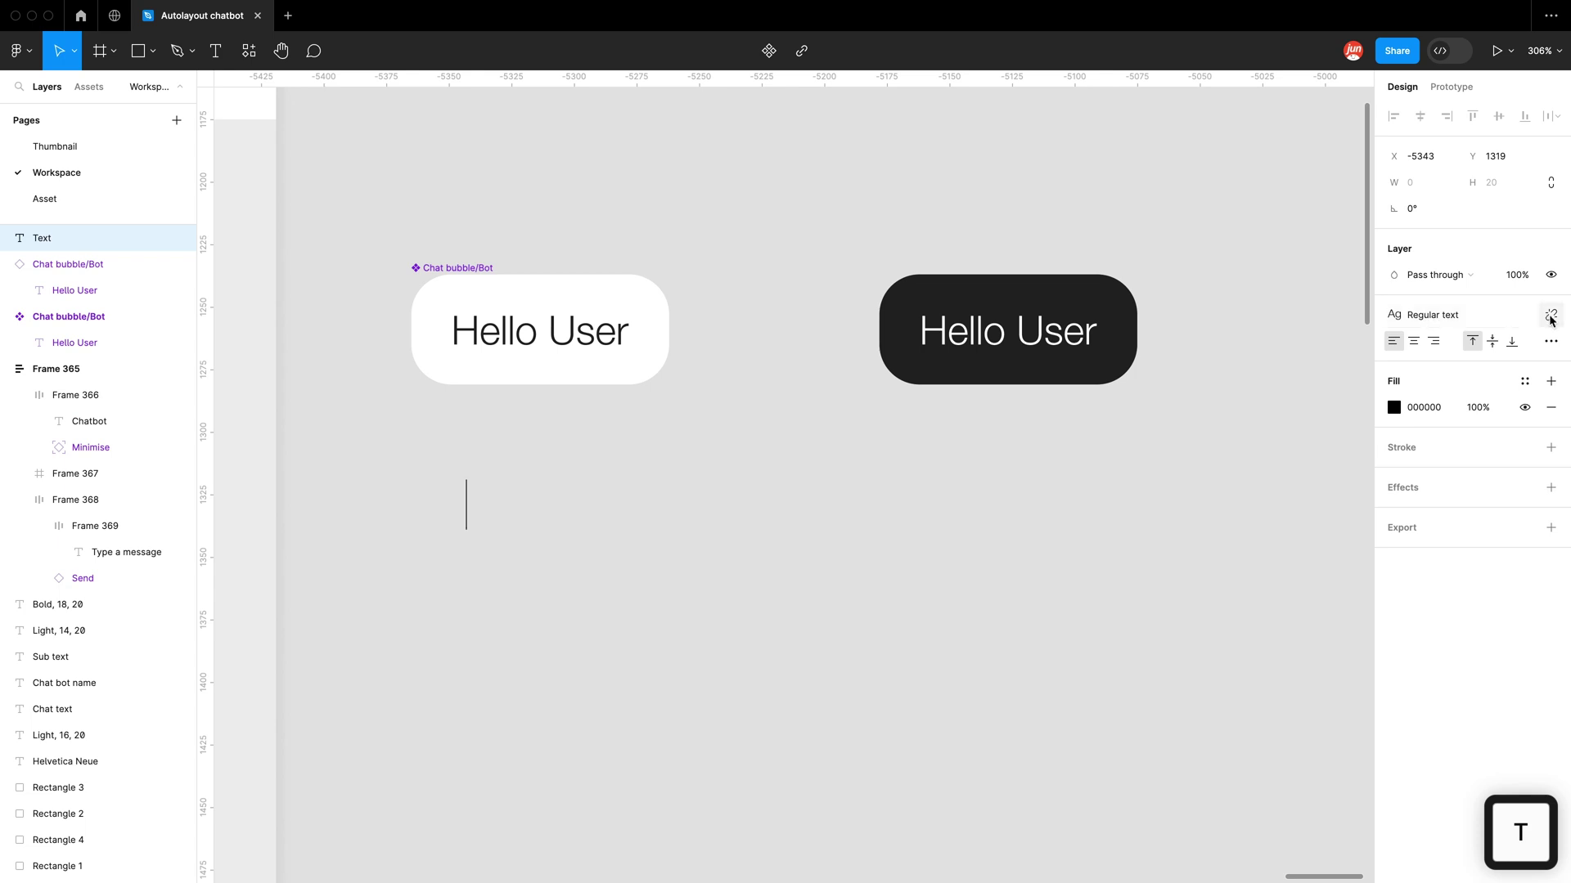
left_click(1549, 315)
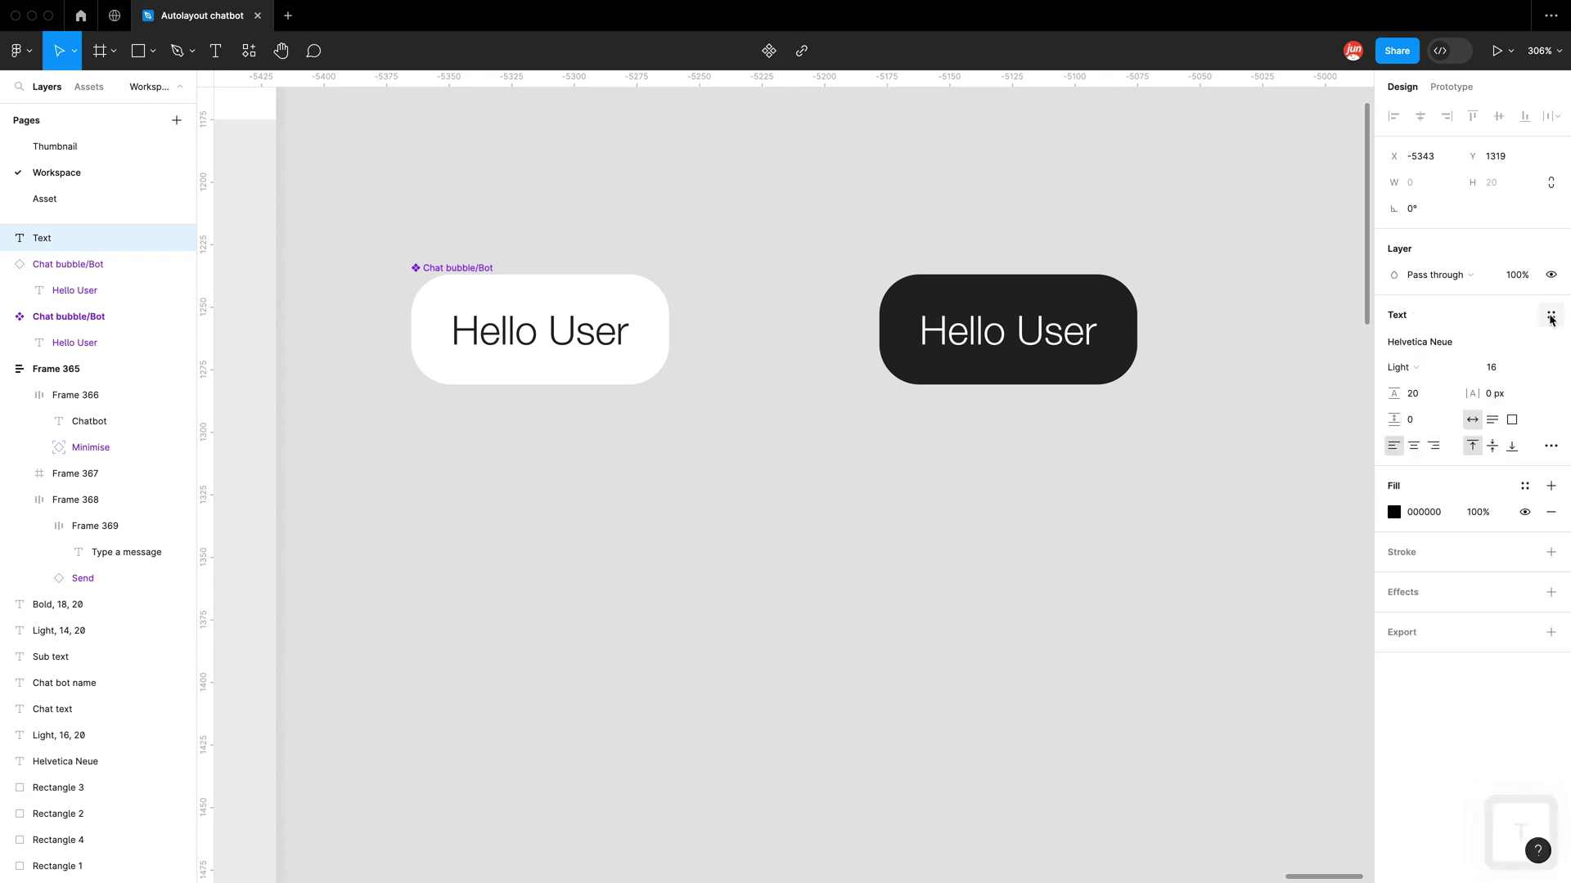
left_click(1514, 371)
type("14")
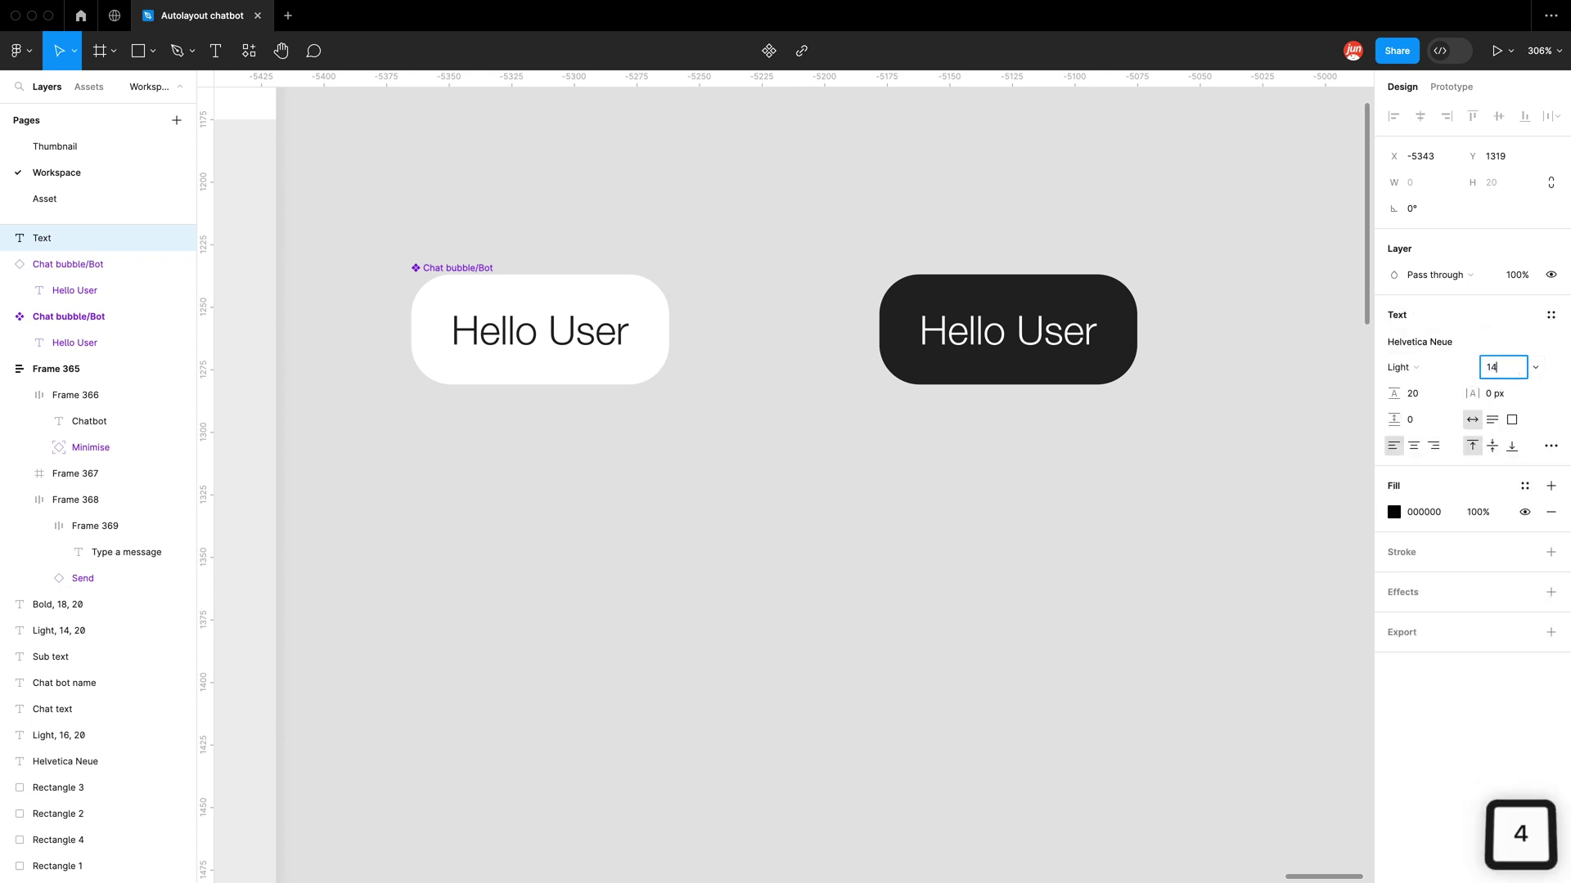
left_click(1430, 398)
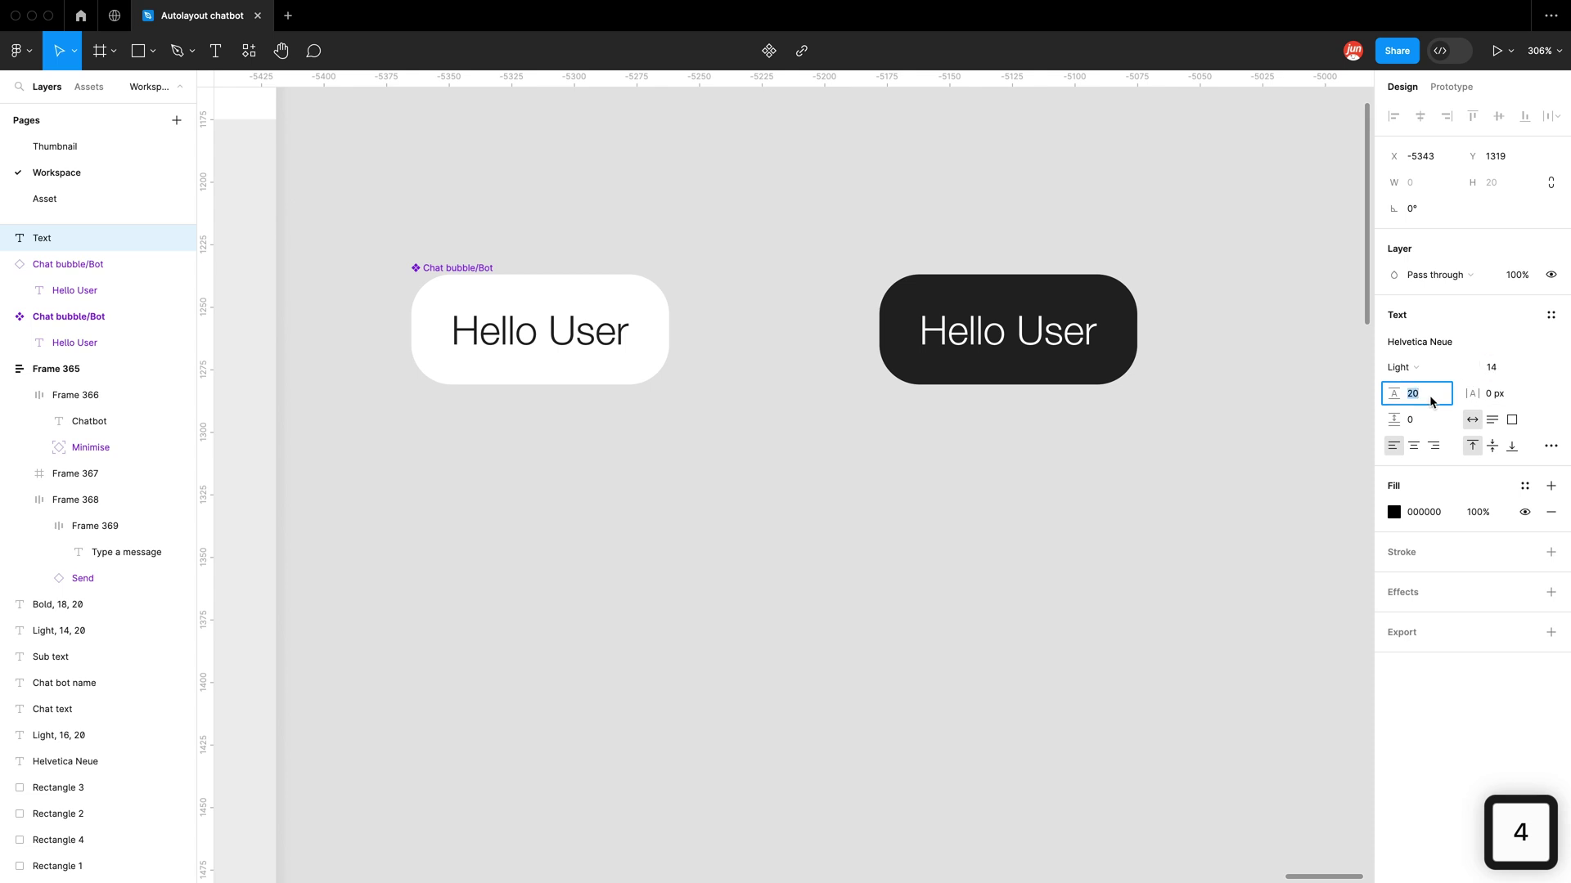
type("16")
key("Return")
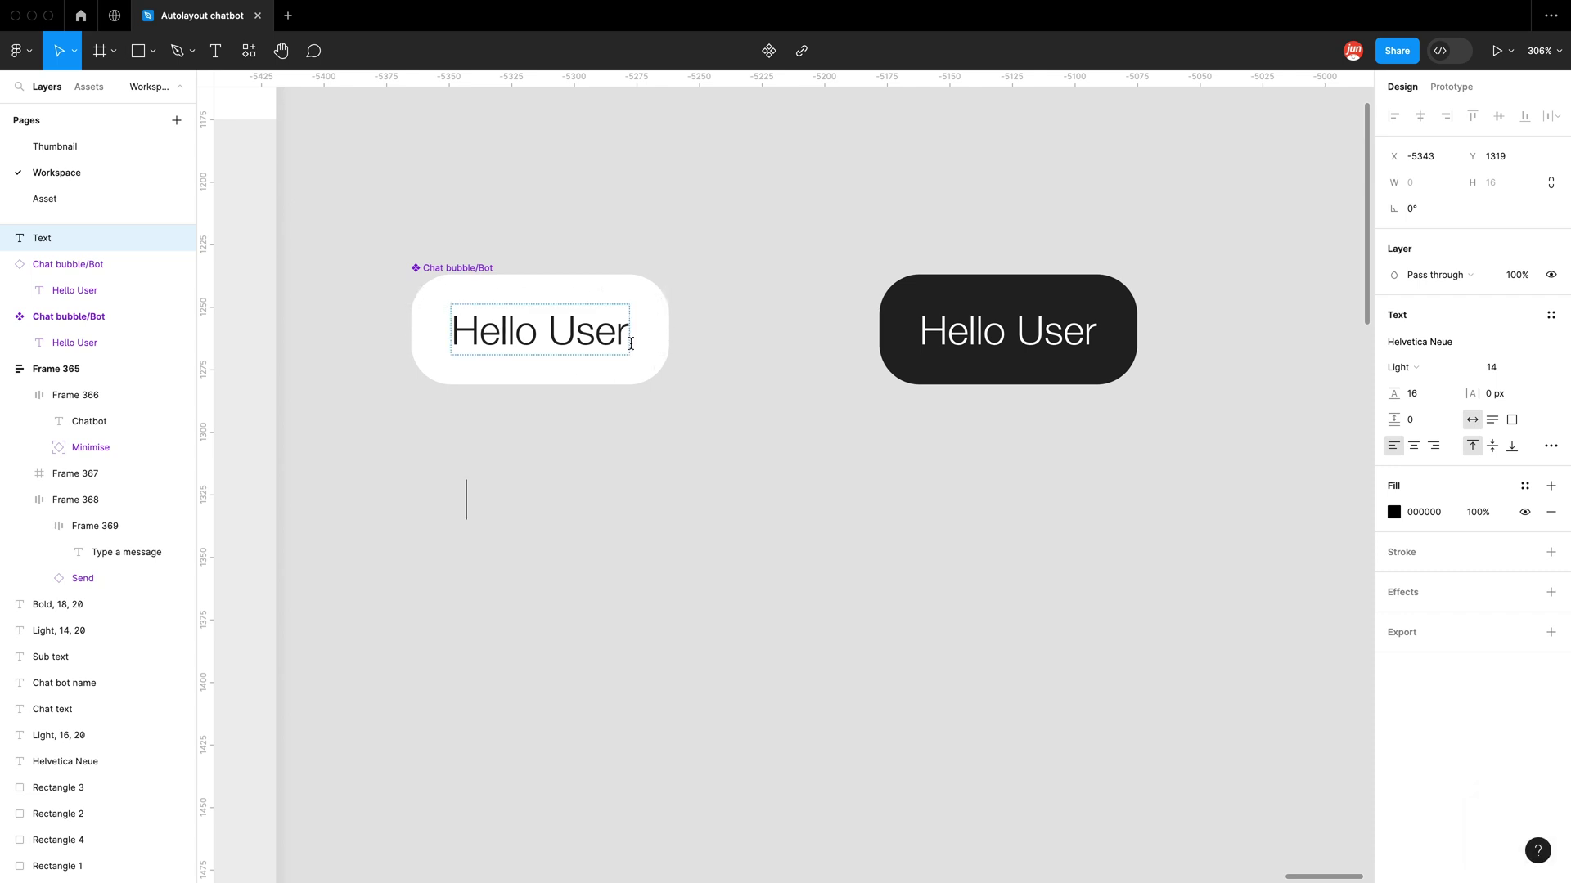
Step: Enter "Prompt" in the new text layer and apply the Blue colour style to it
type("Prom")
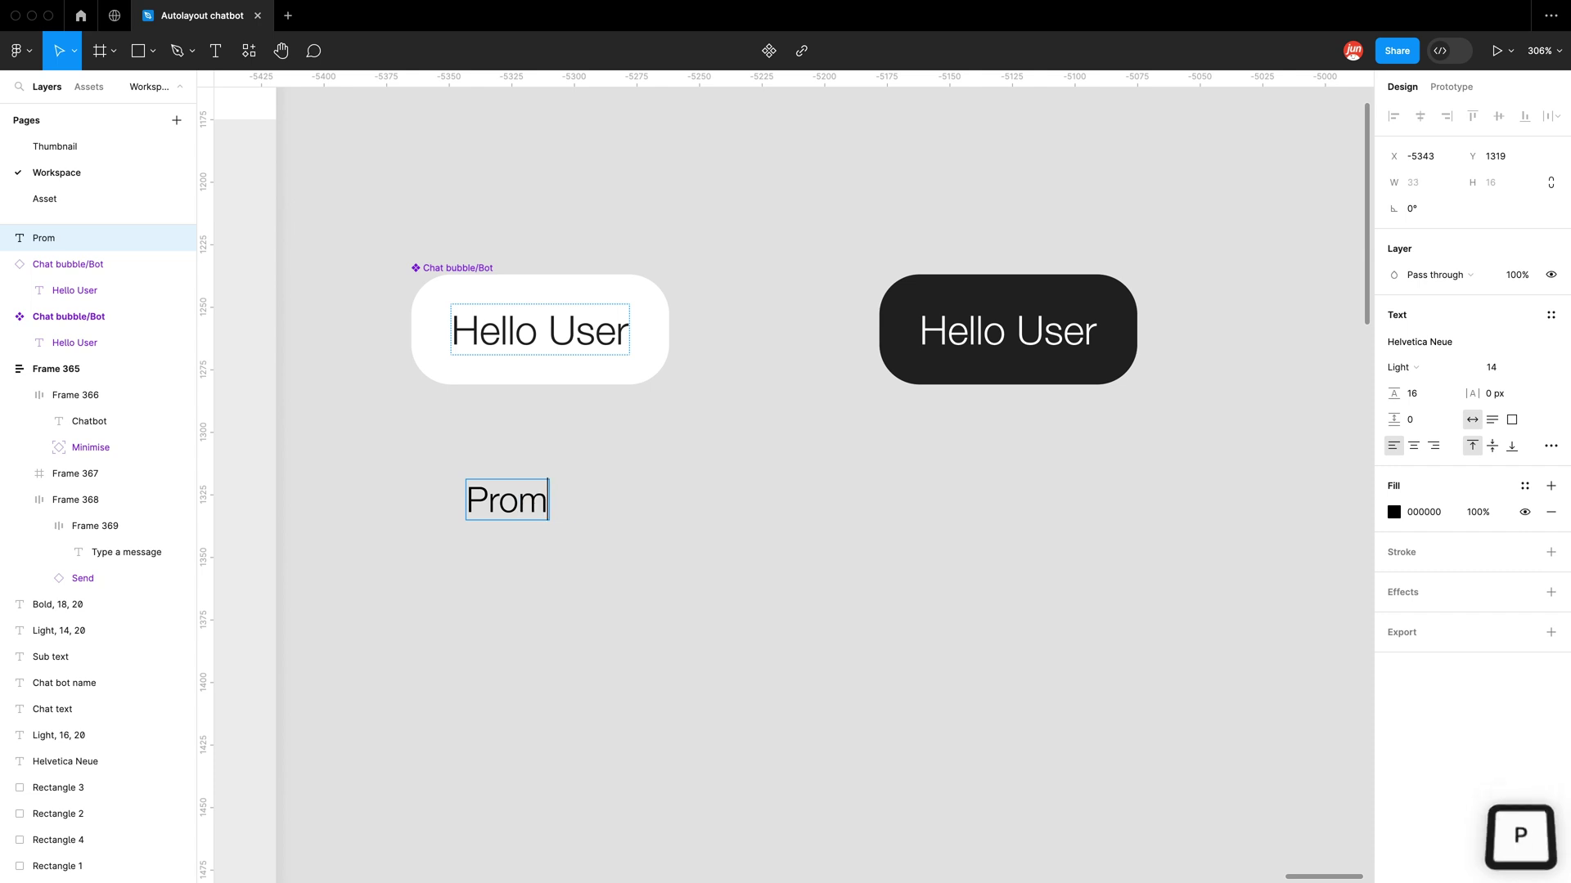
type("pt")
key("Escape")
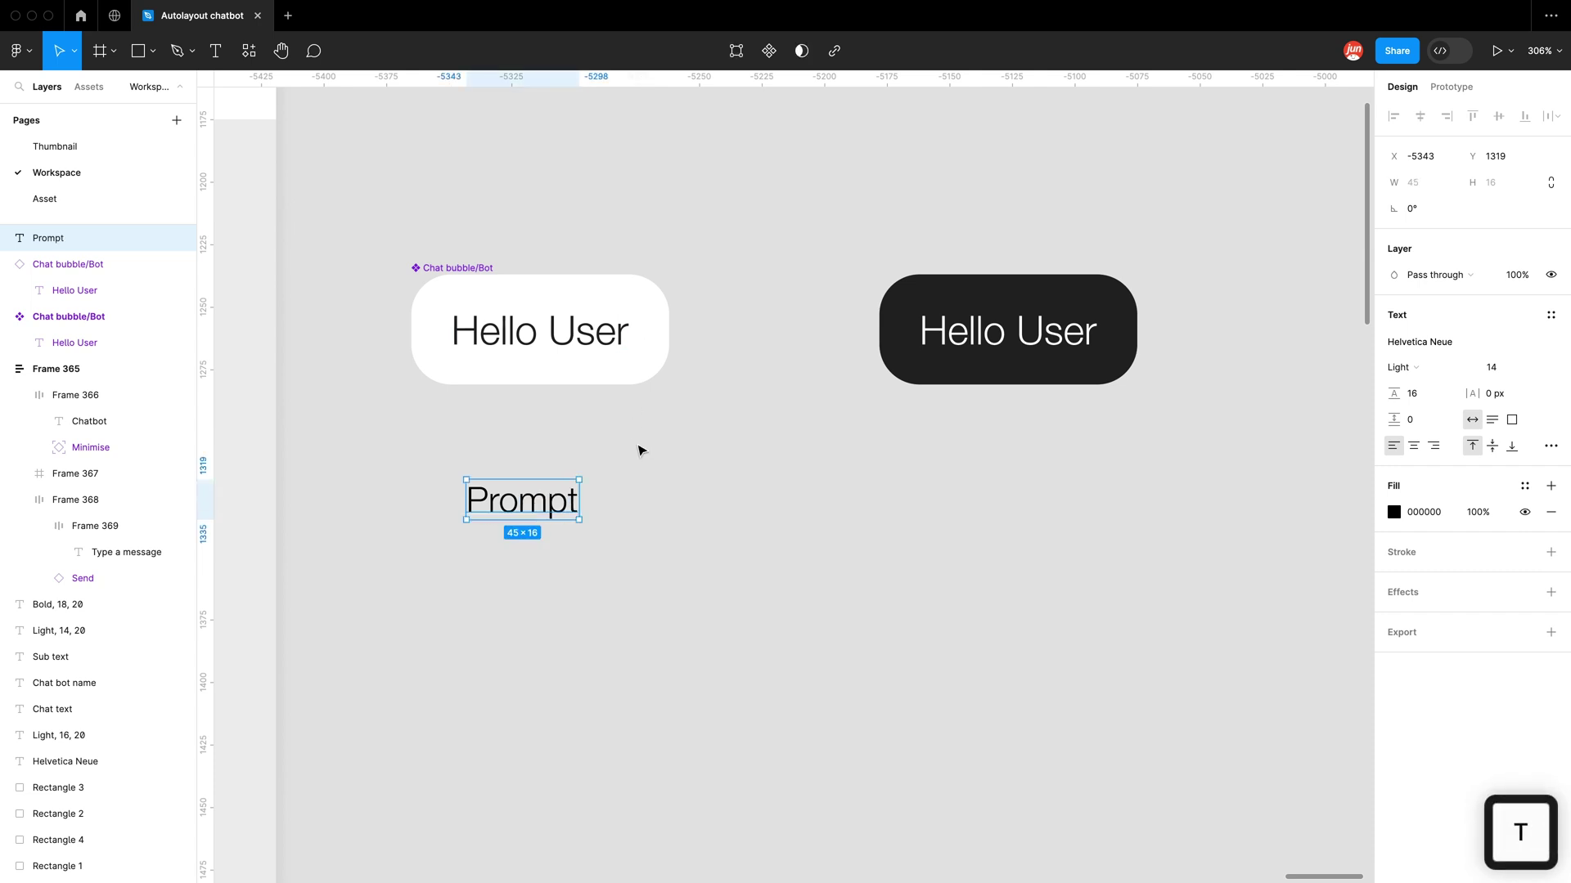
left_click(1524, 486)
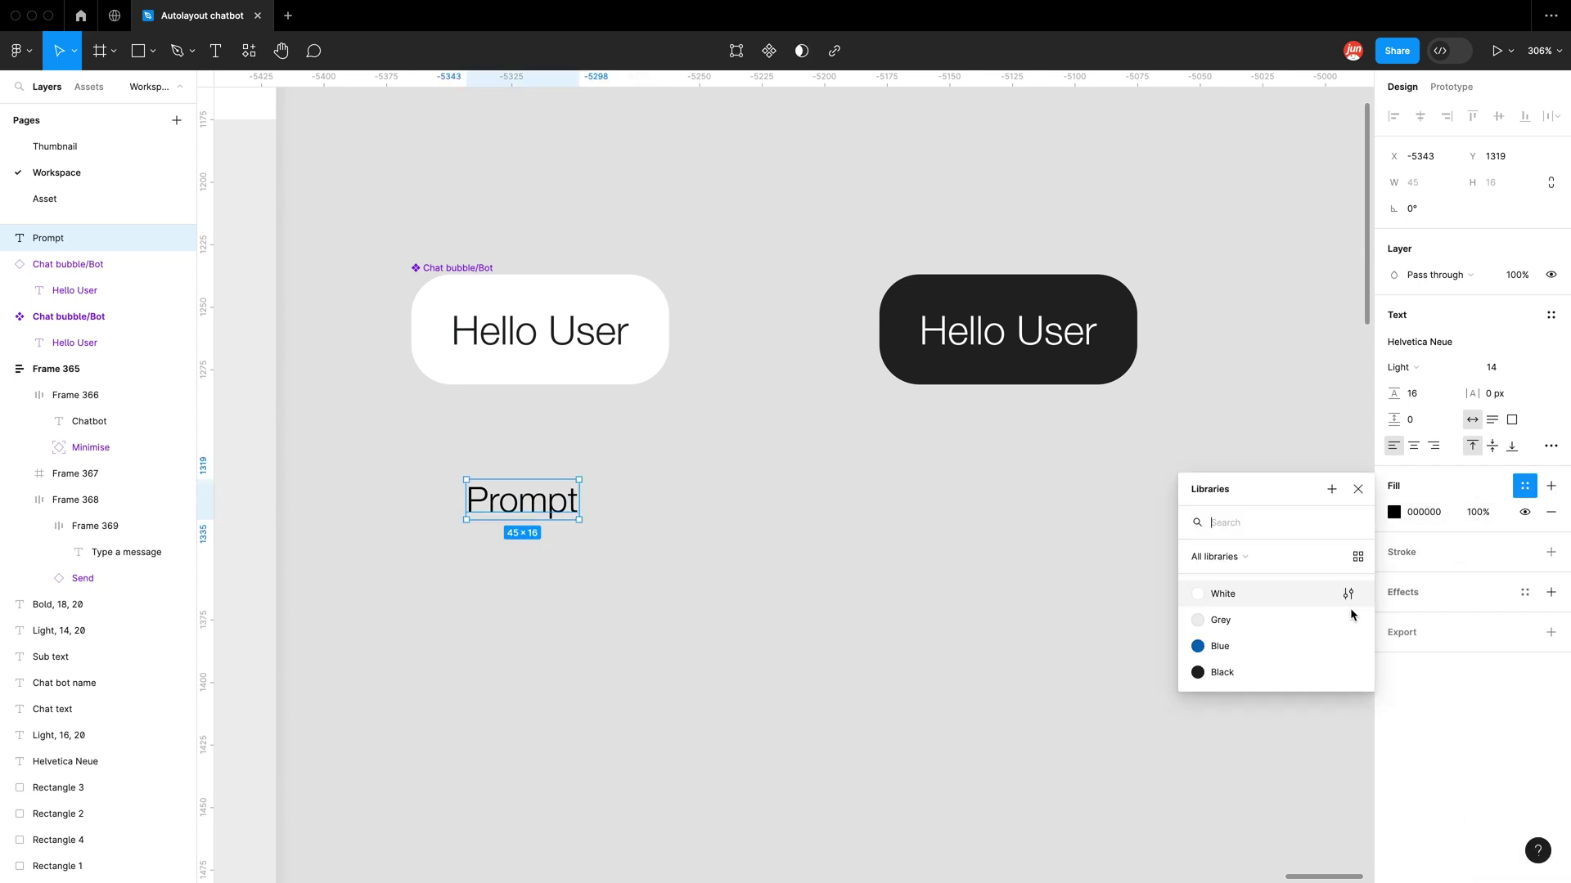
left_click(1283, 648)
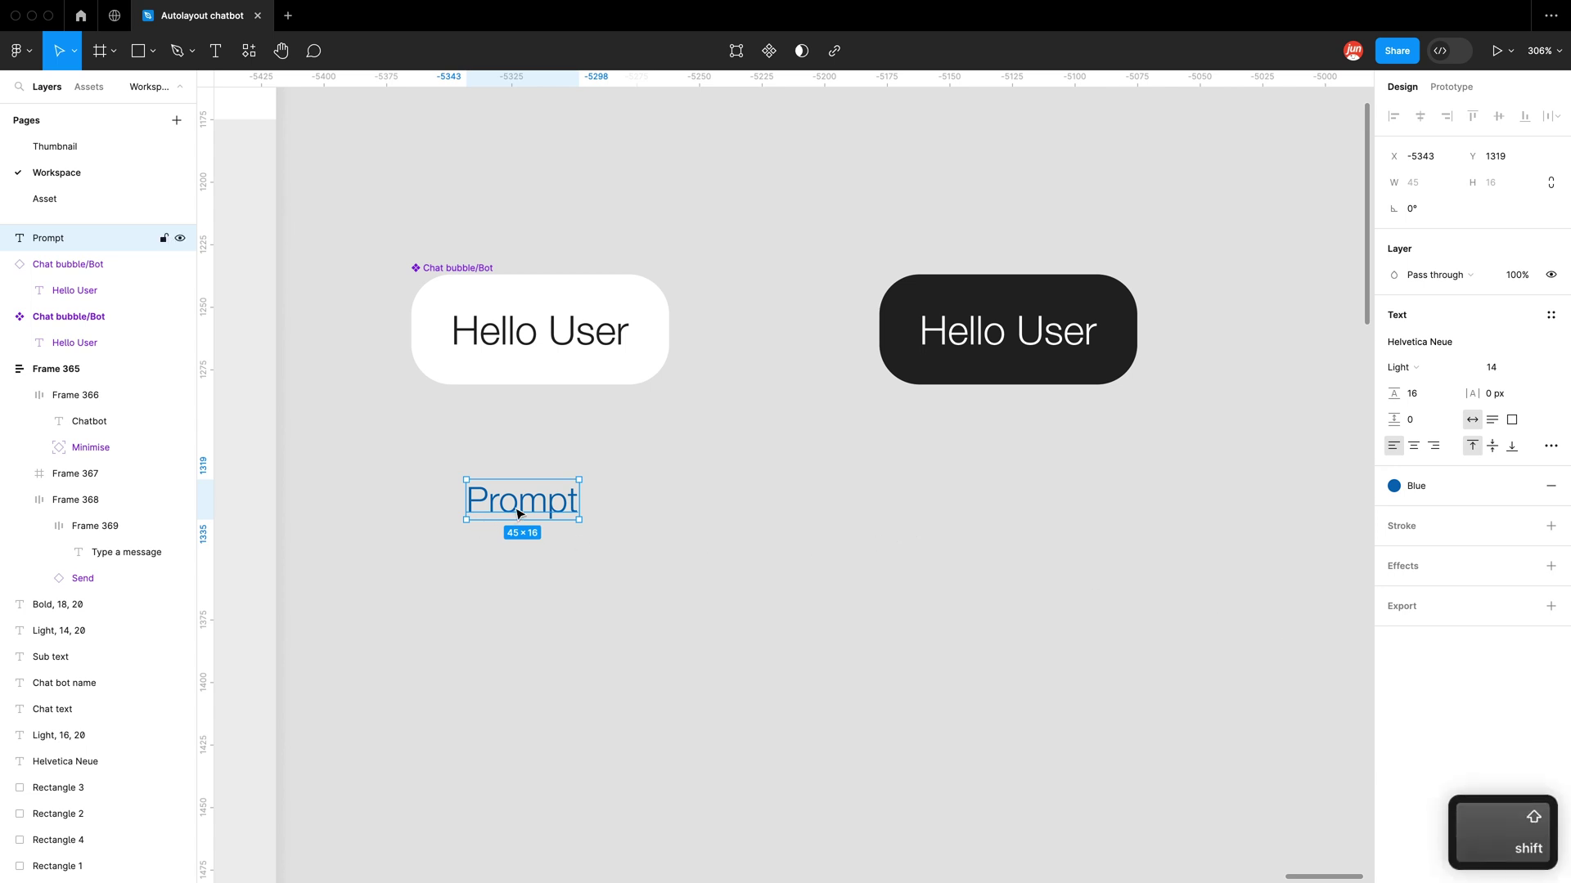
Step: Wrap the Prompt text in auto layout with gap 0, horizontal padding 16 and vertical padding 12
key("shift+a")
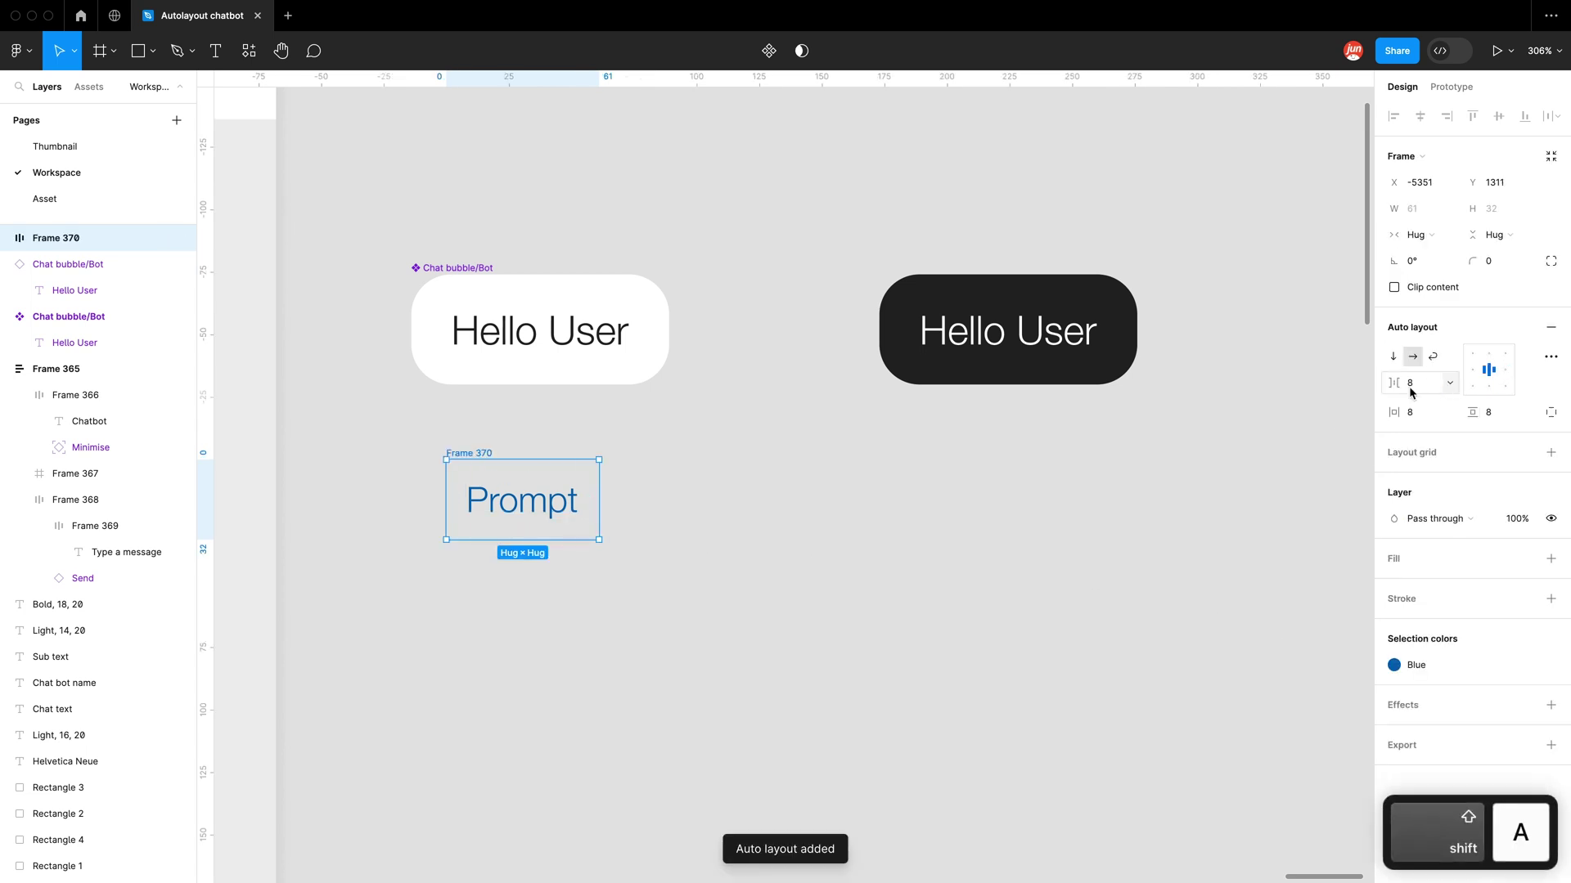
left_click(1417, 387)
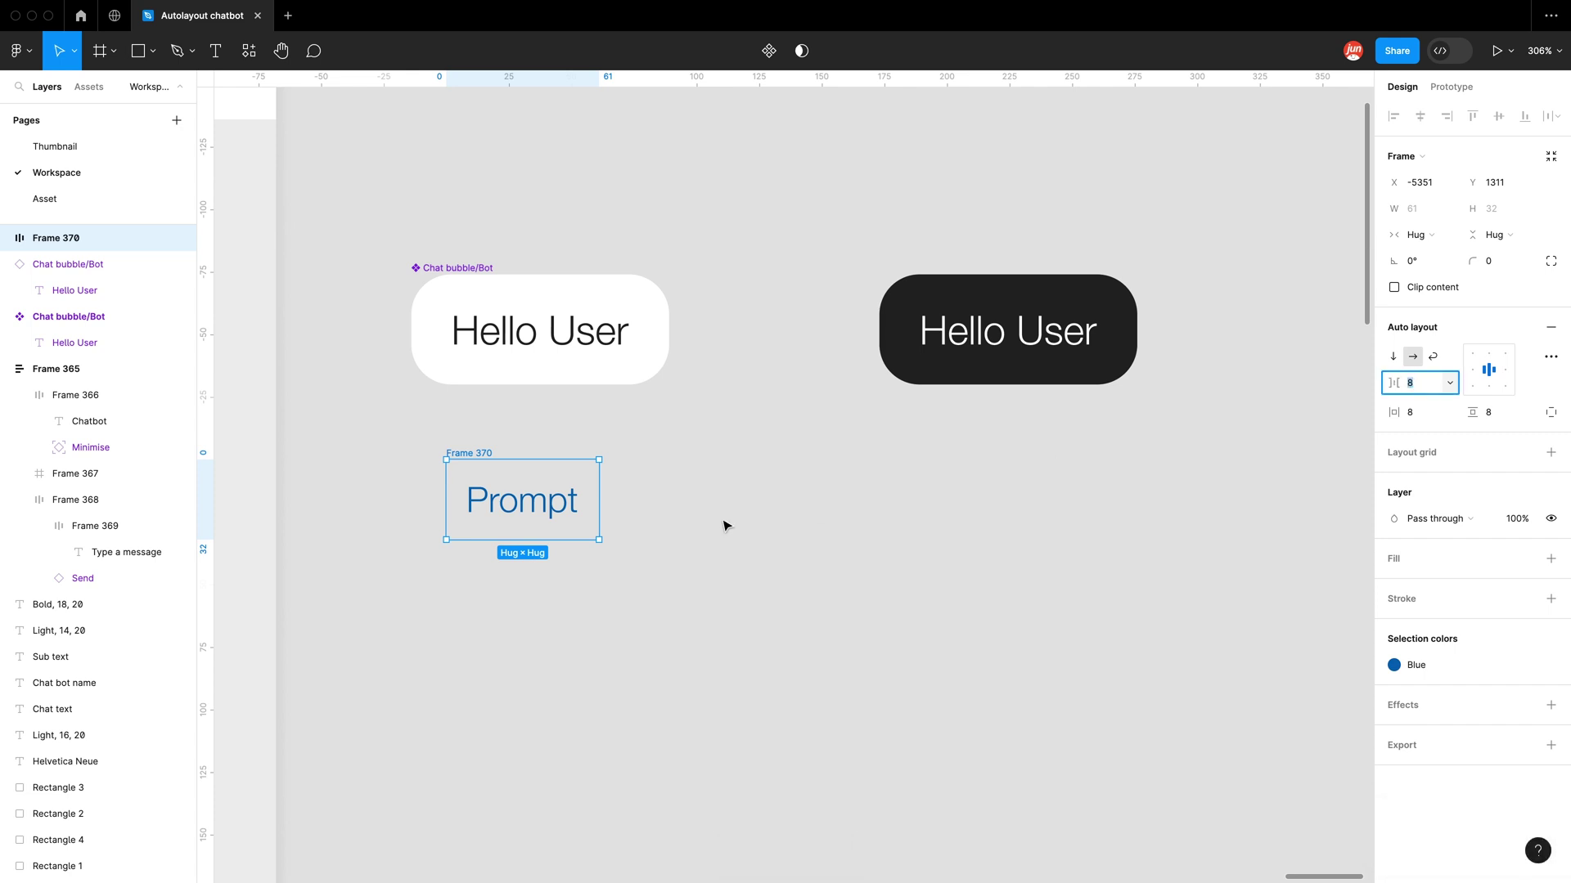
type("0")
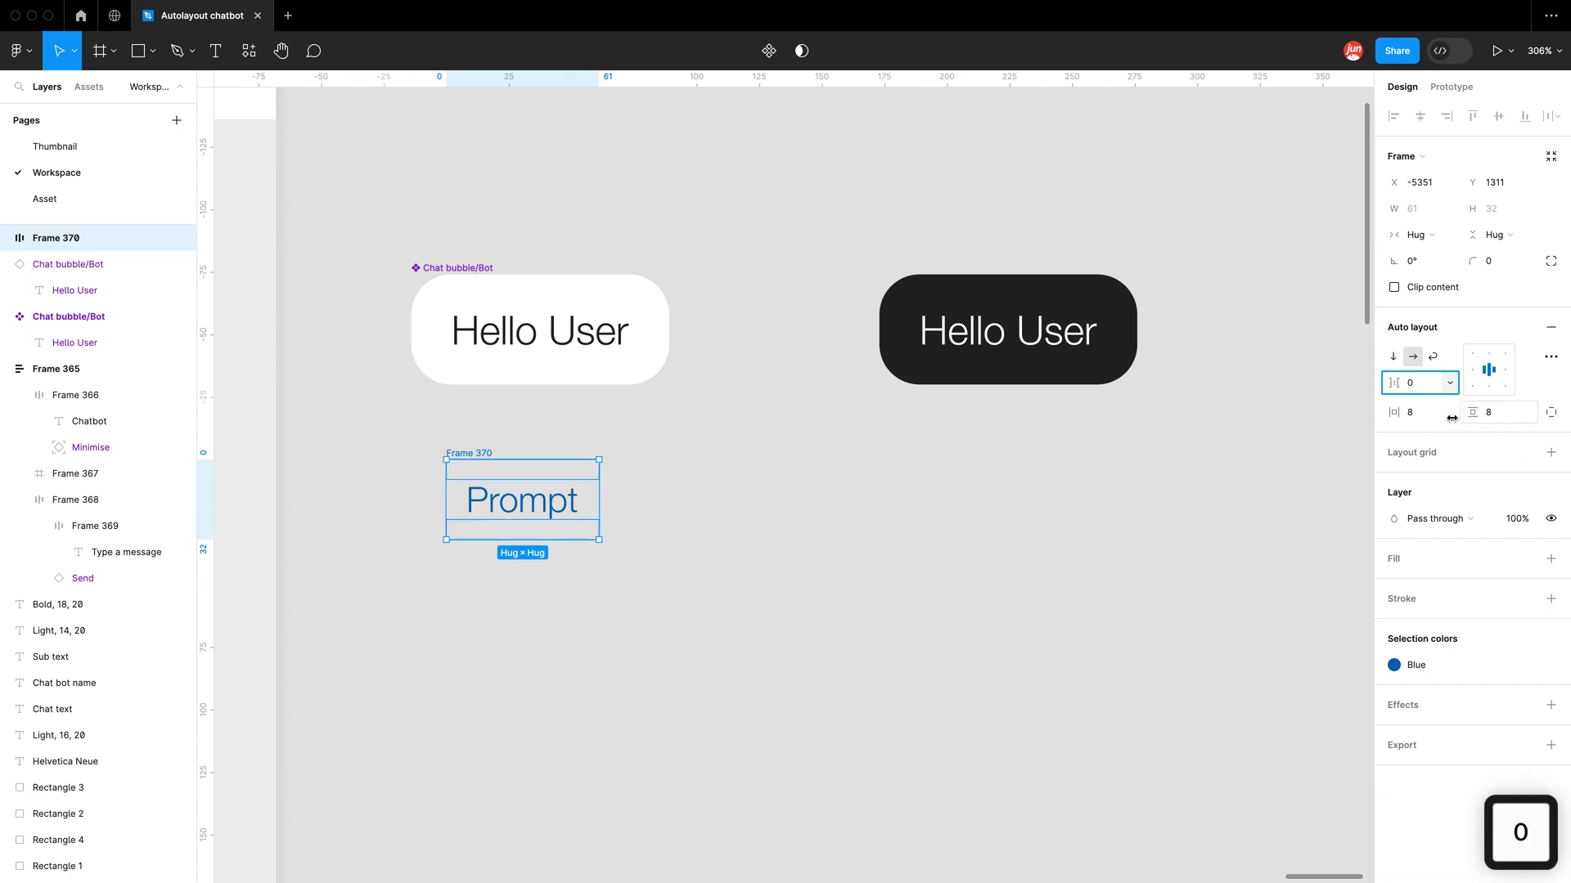
left_click(1427, 420)
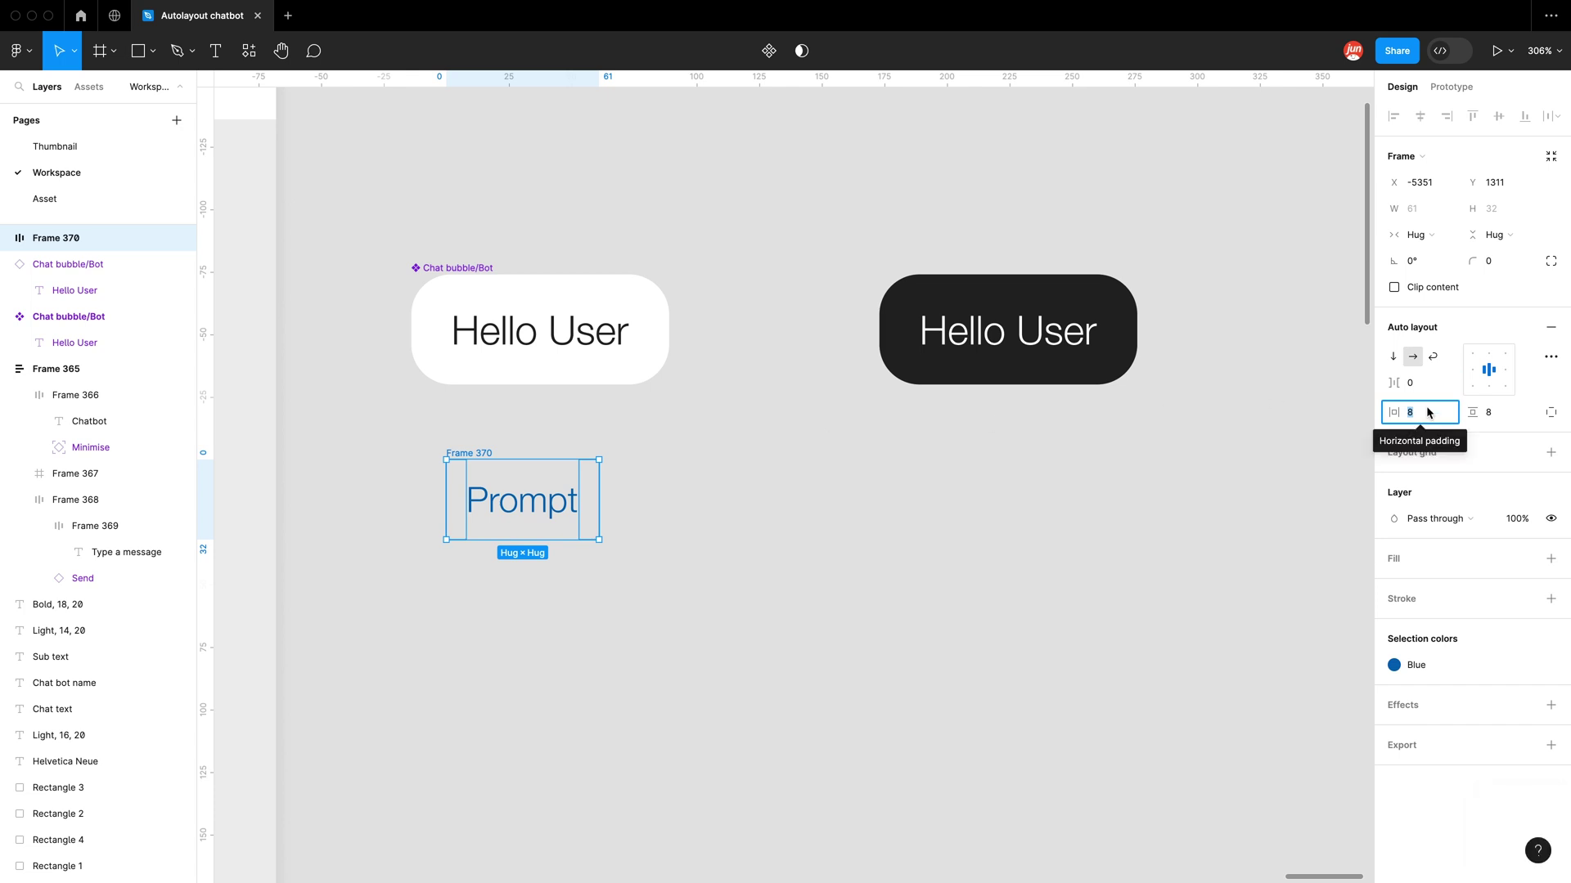
type("16")
left_click(1489, 412)
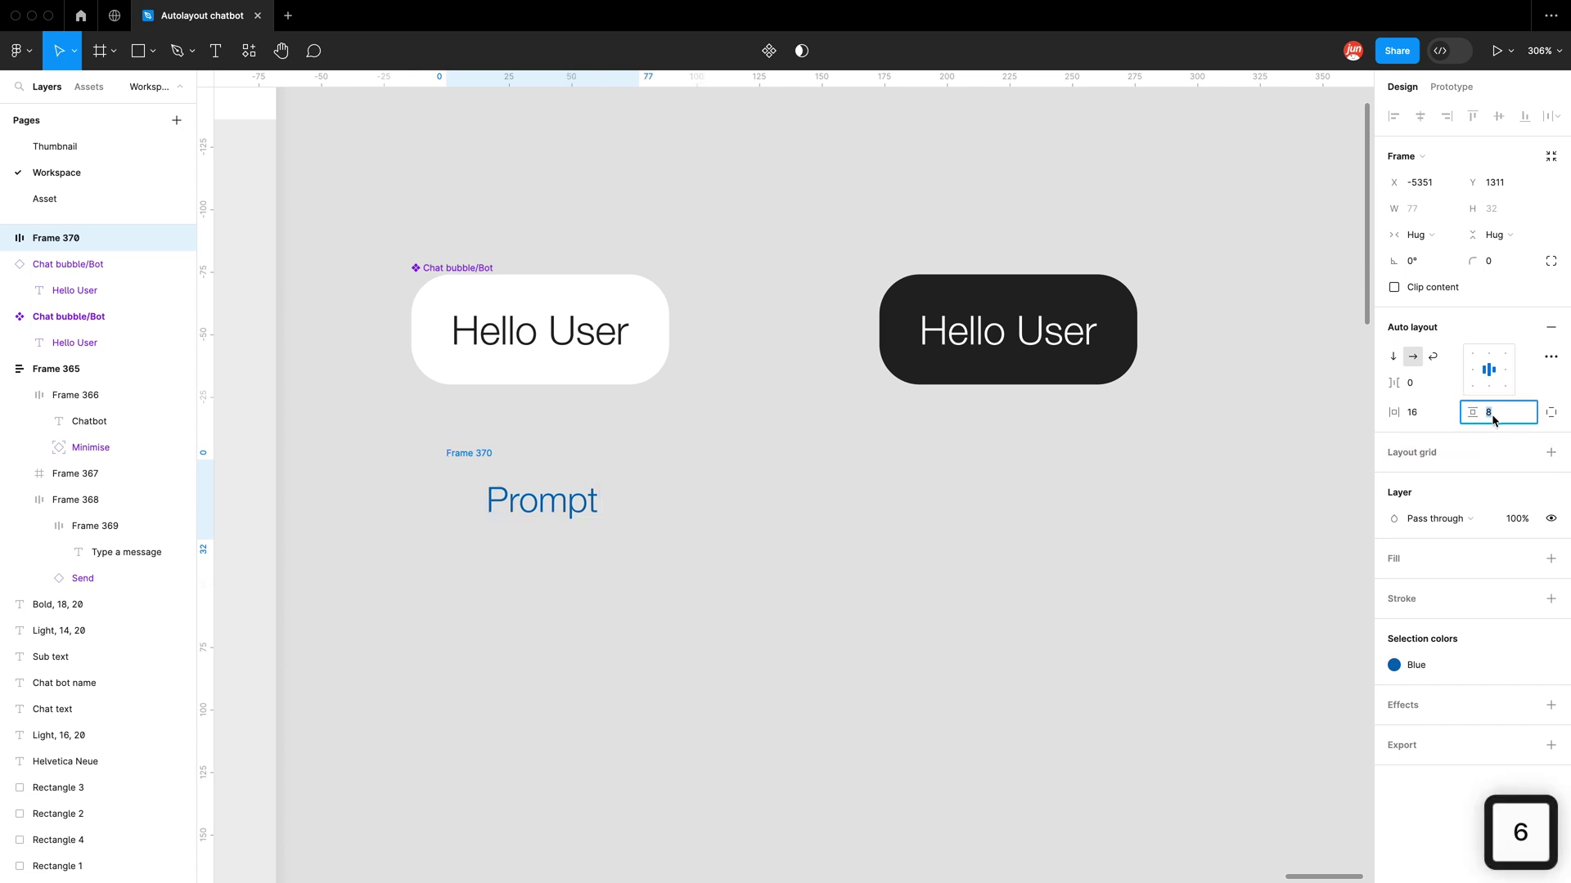
type("12")
key("Return")
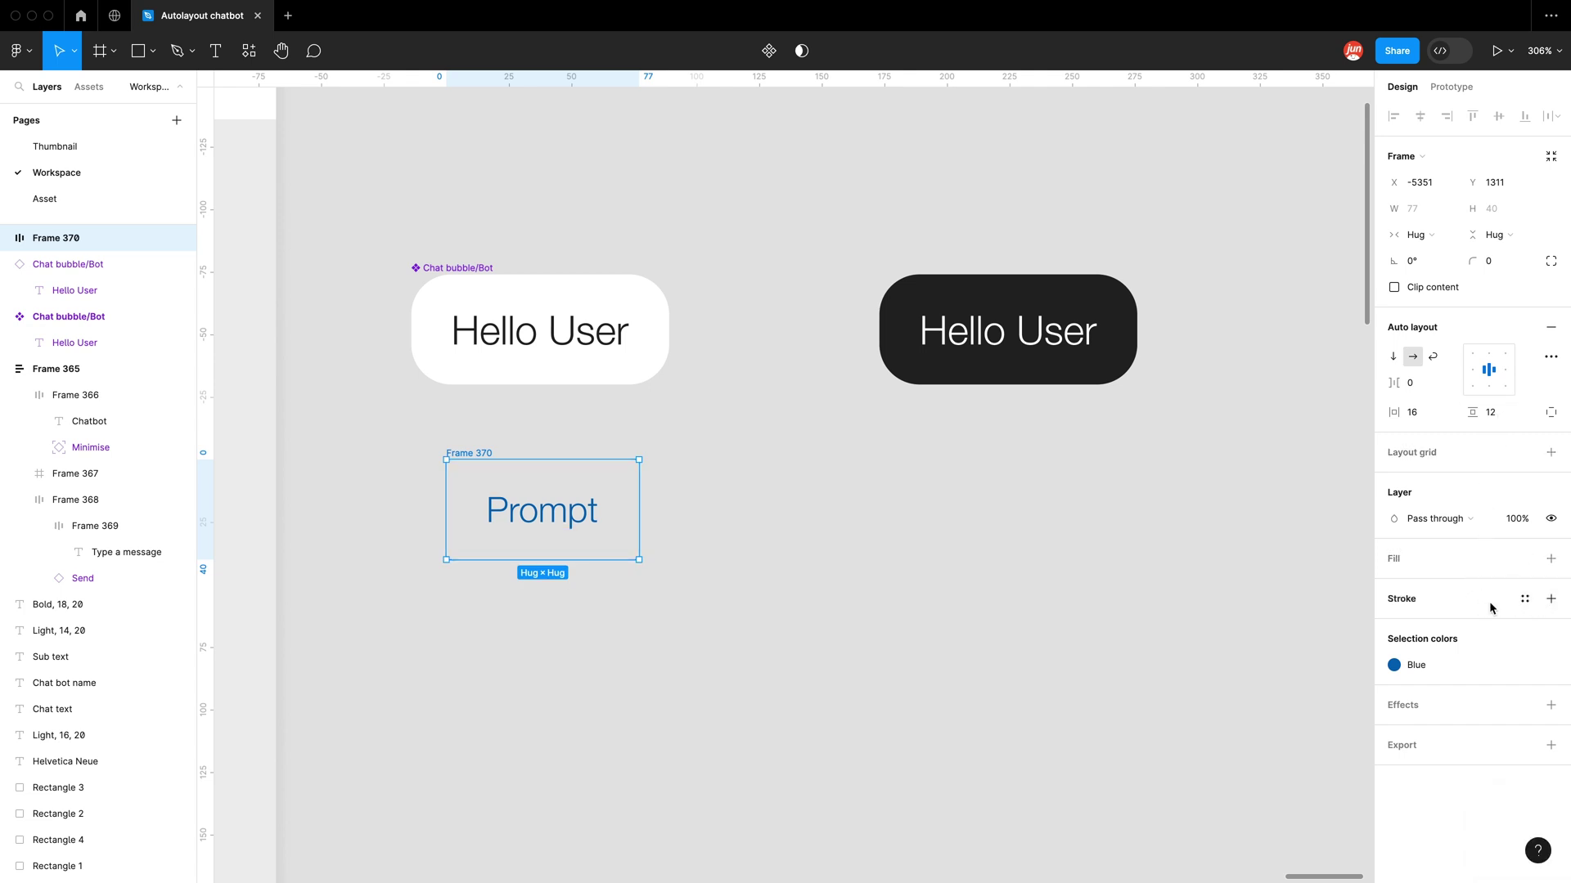
Step: Give the prompt frame a stroke in the Blue colour style and a corner radius of 16
left_click(1551, 600)
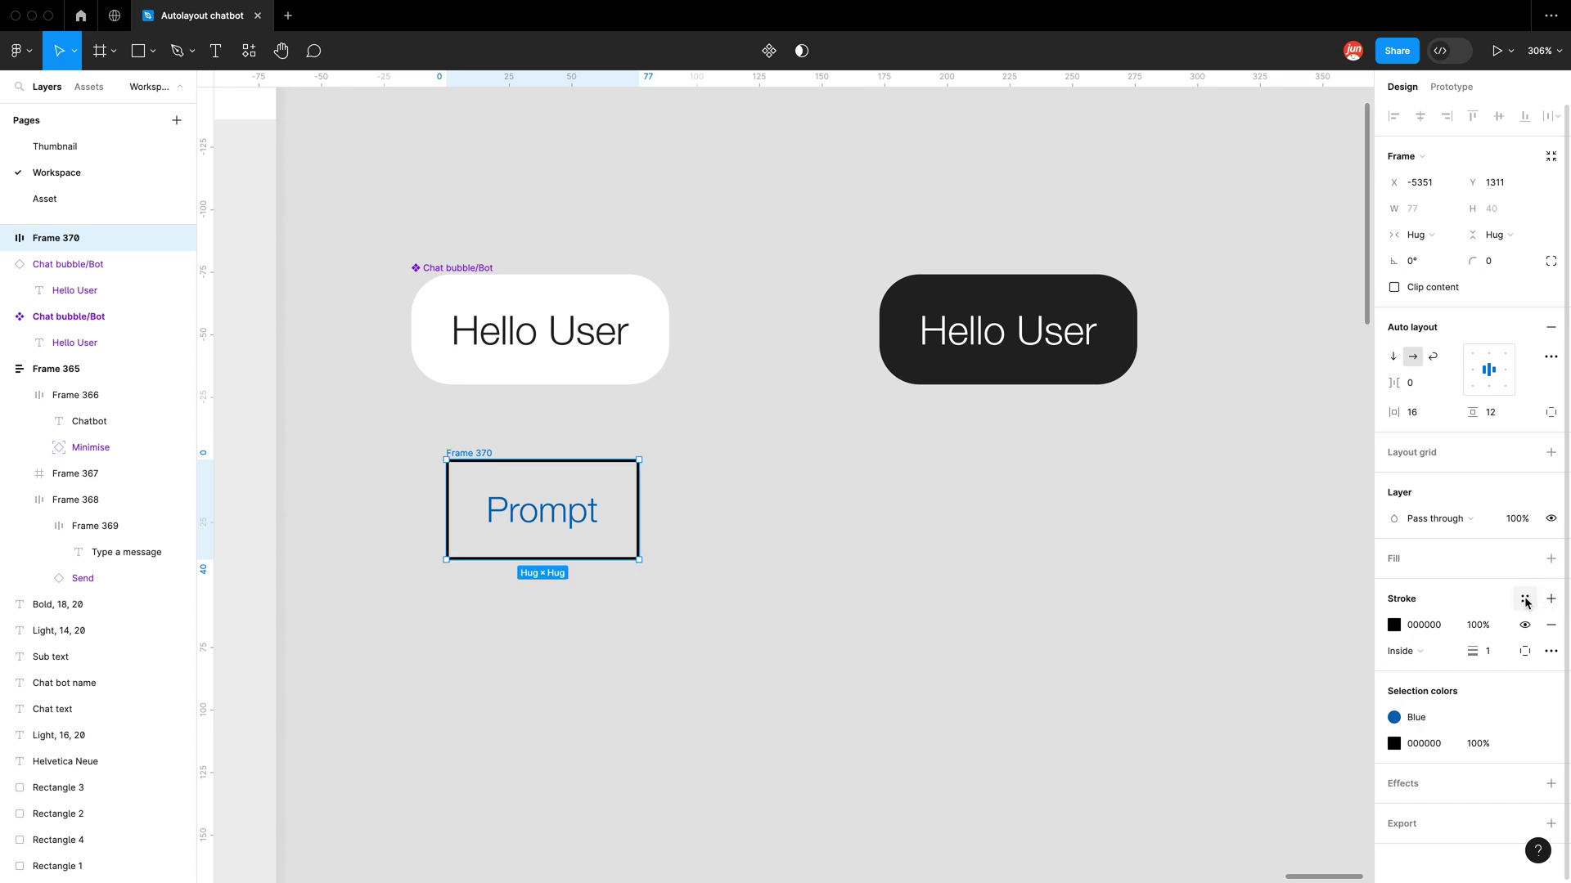
left_click(1524, 598)
left_click(1230, 761)
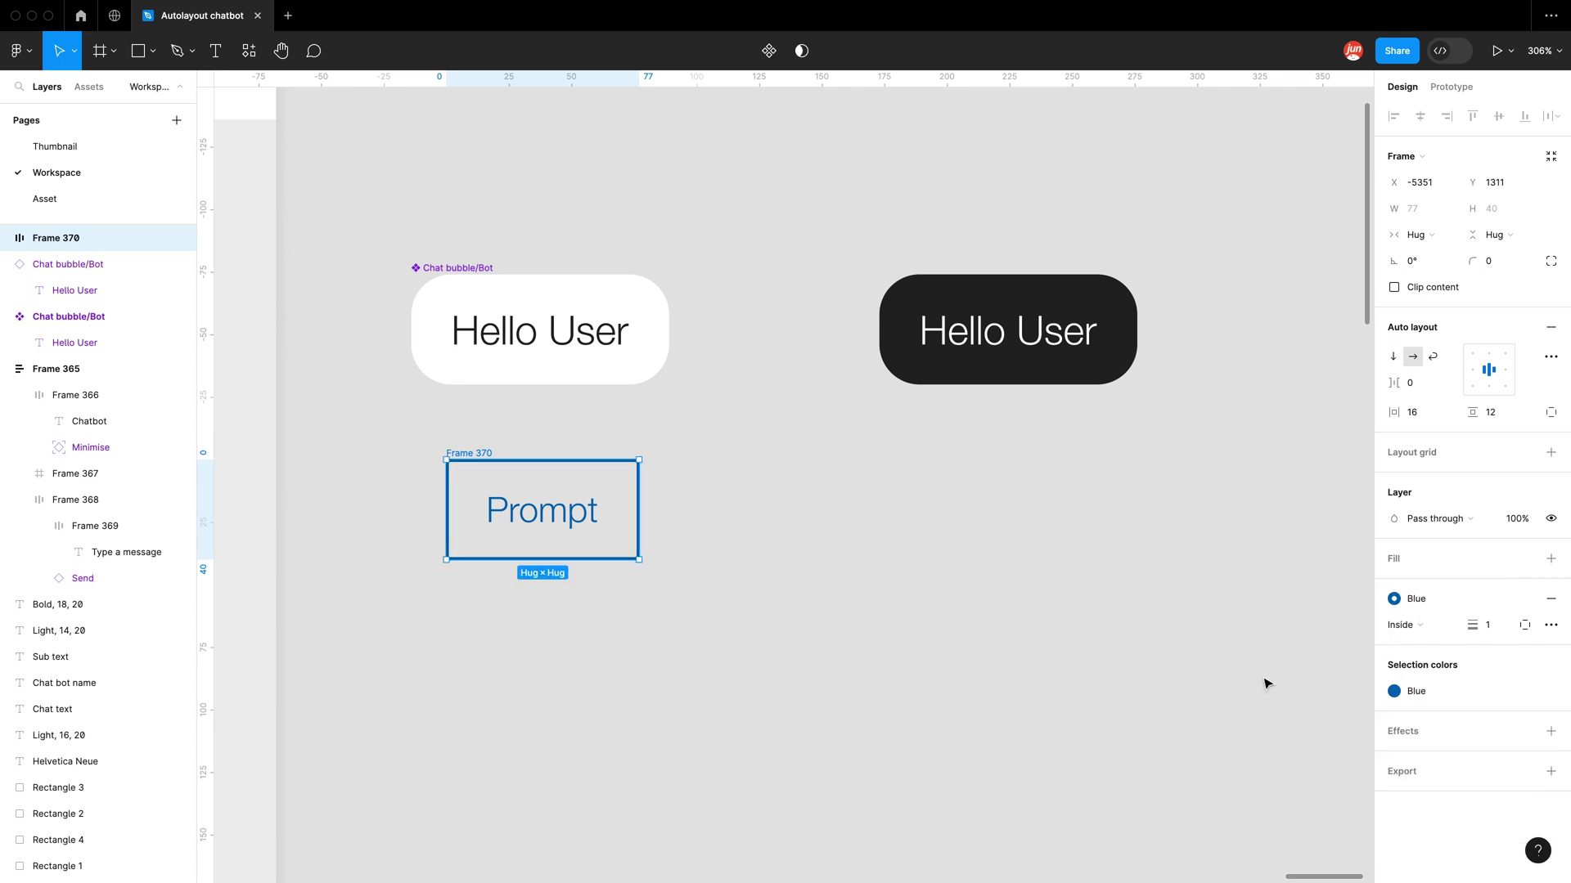
left_click(1499, 266)
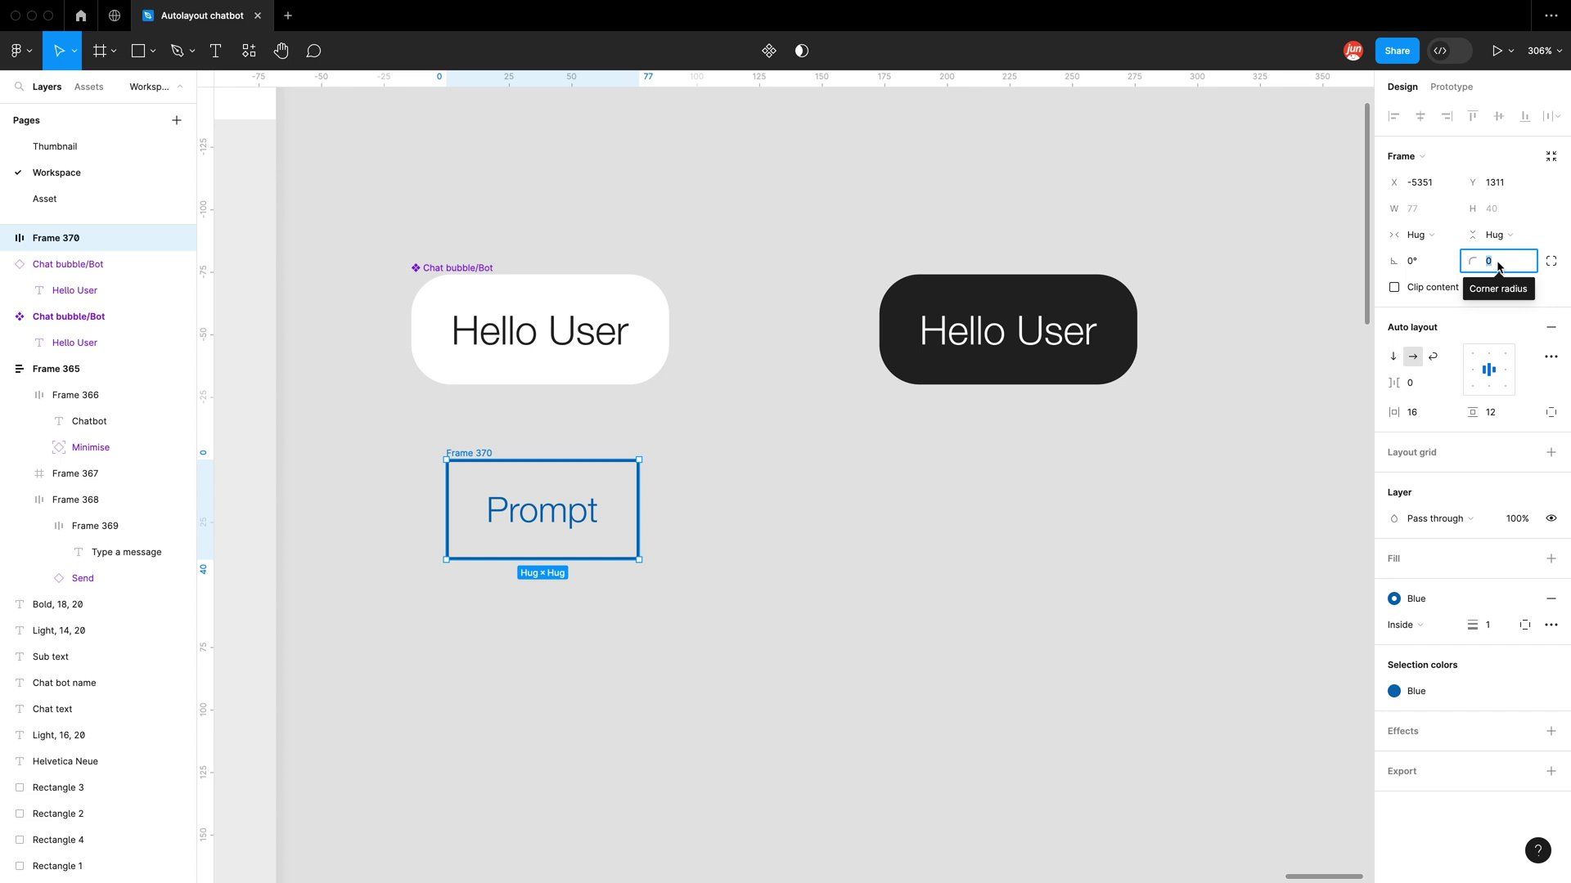
type("16")
key("Return")
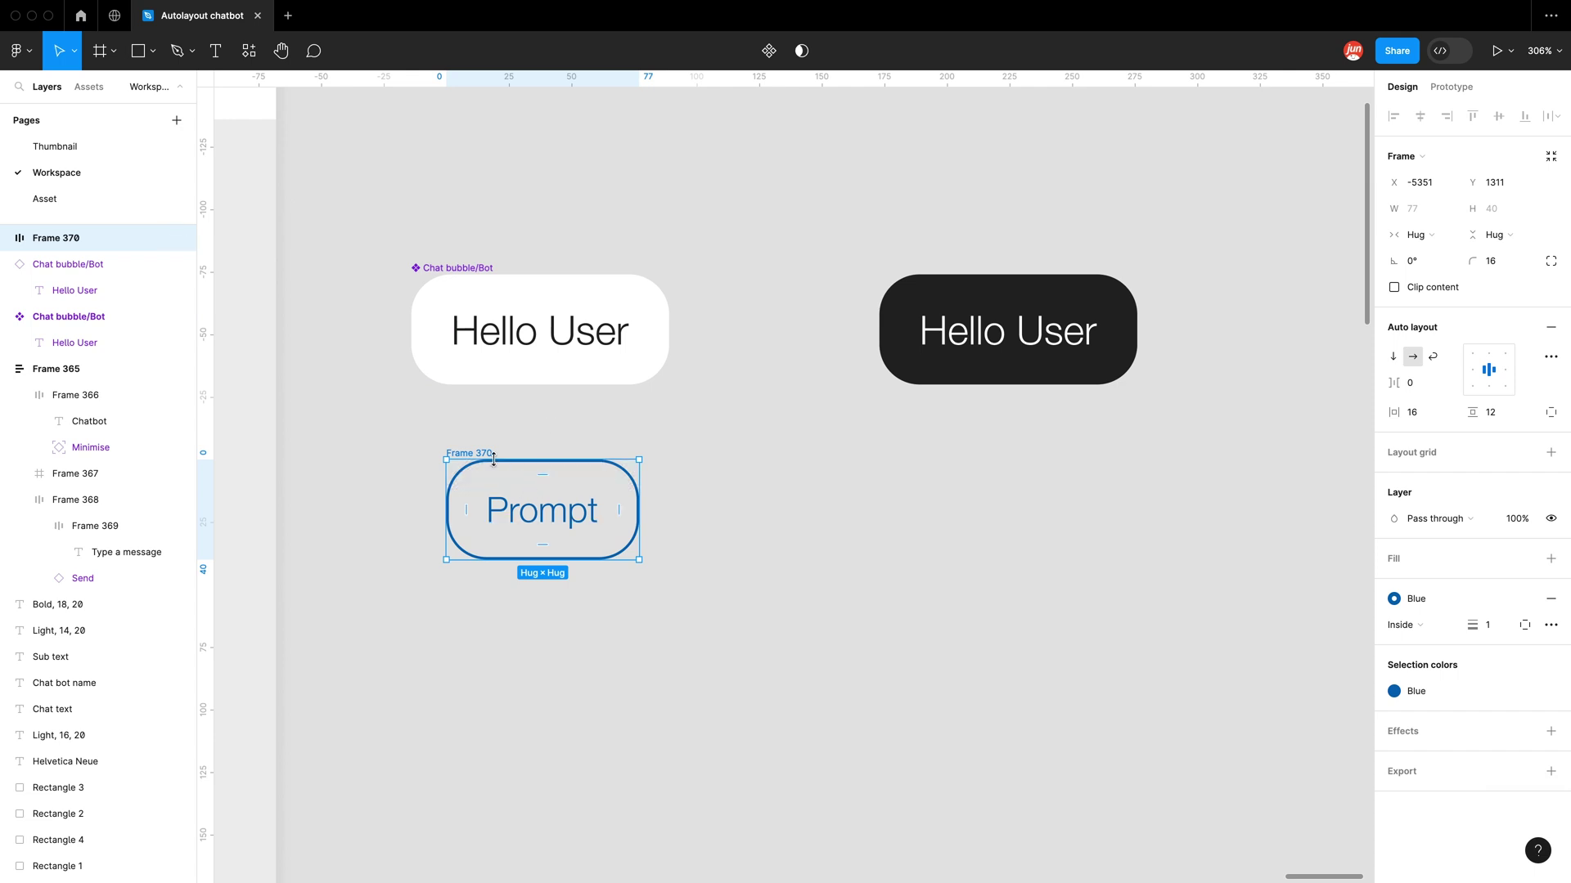
Step: Set the prompt frame's vertical padding to 8
left_click(1507, 413)
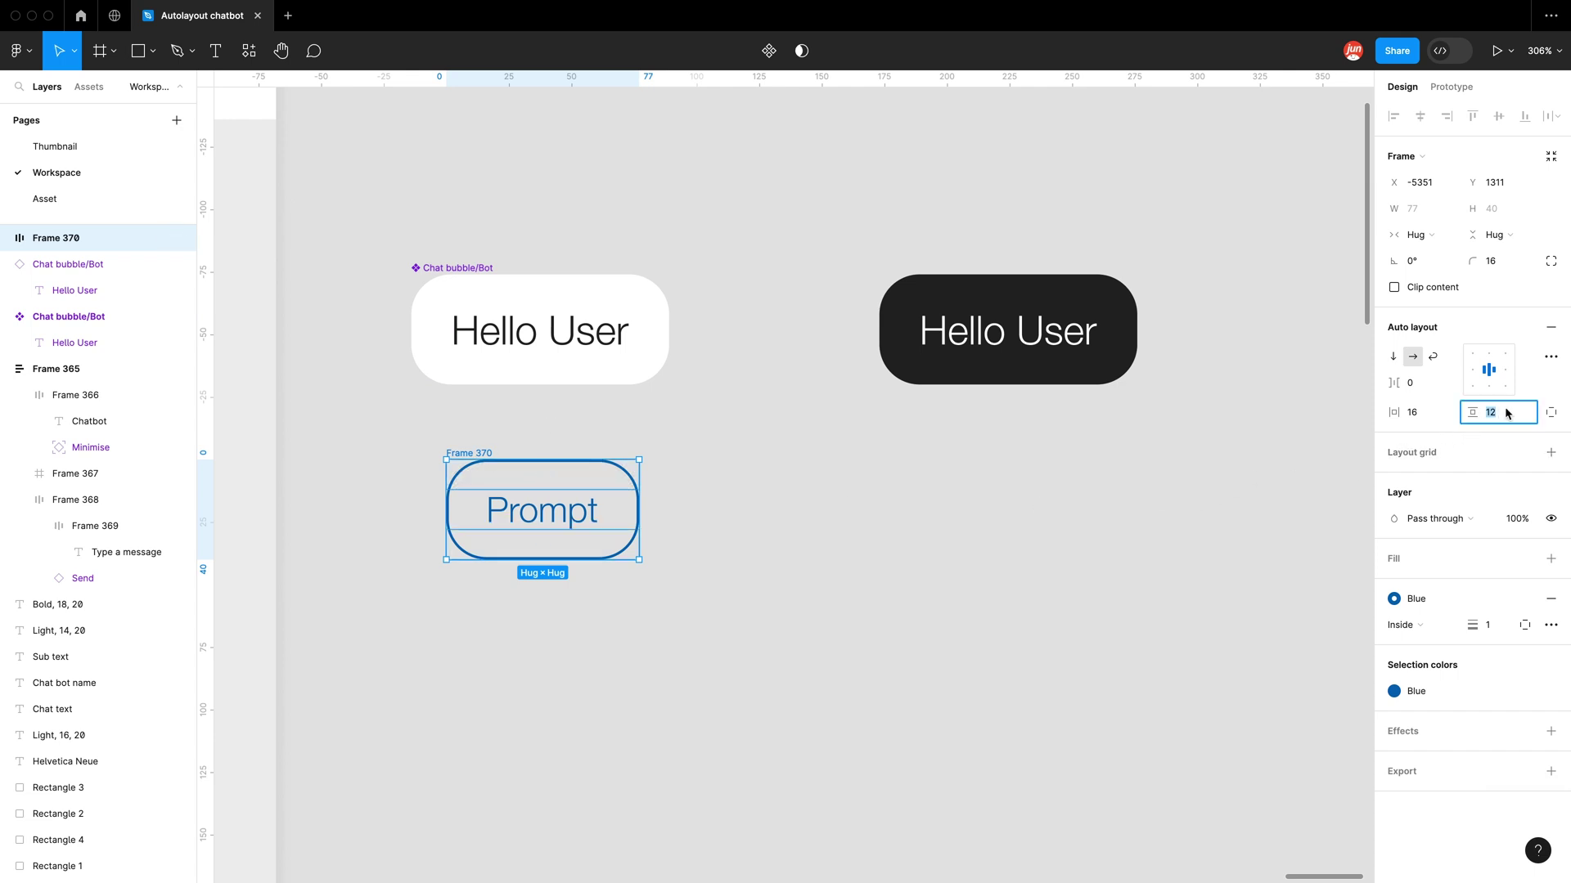
type("8")
key("Return")
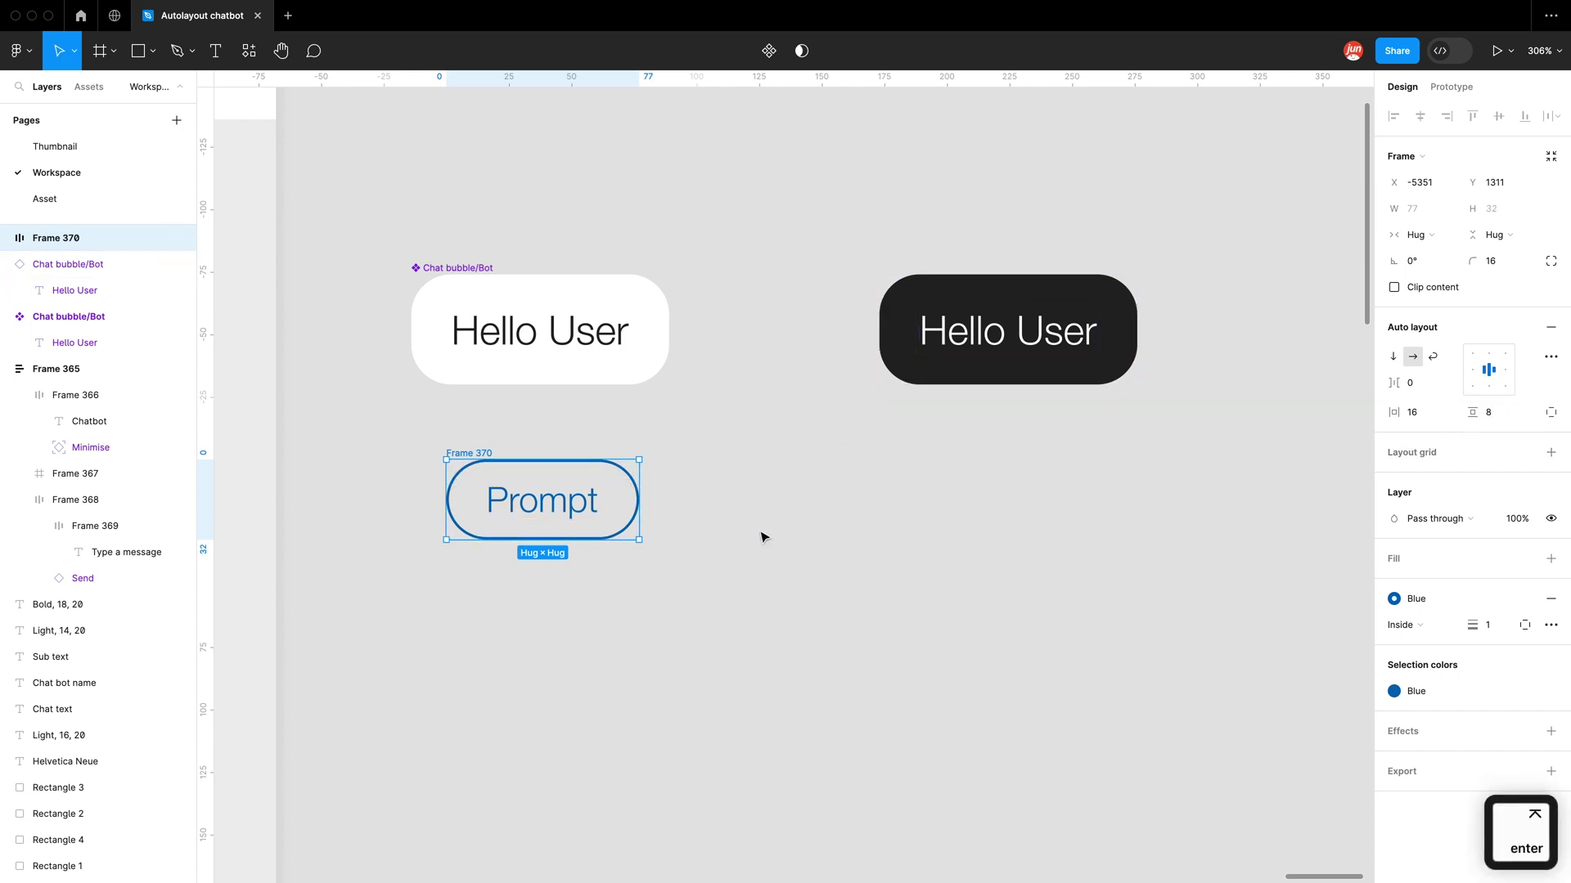
left_click(762, 536)
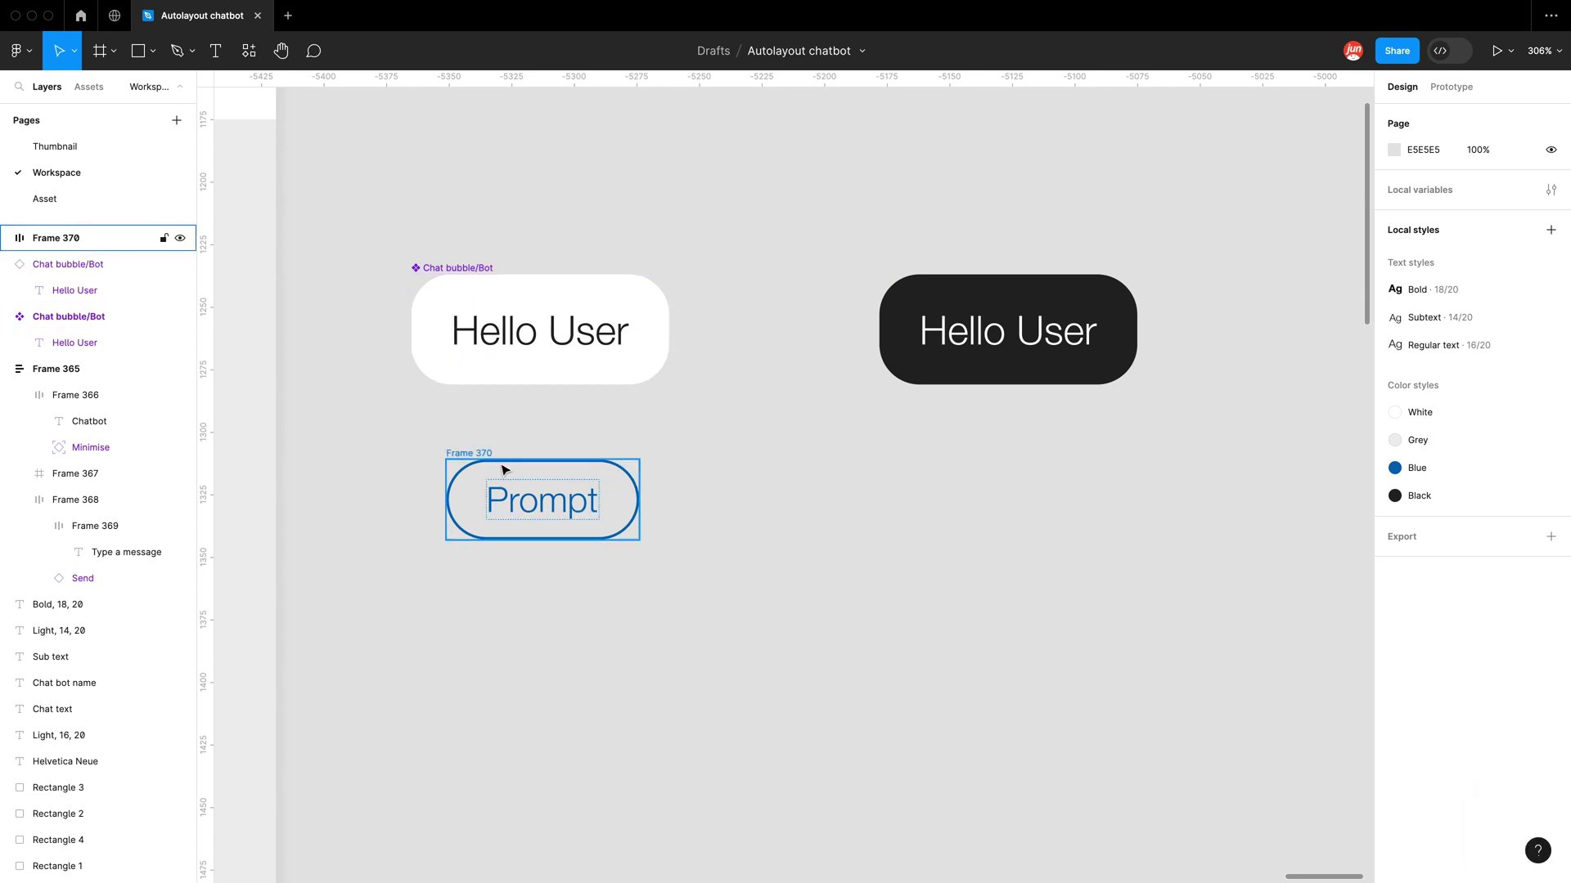
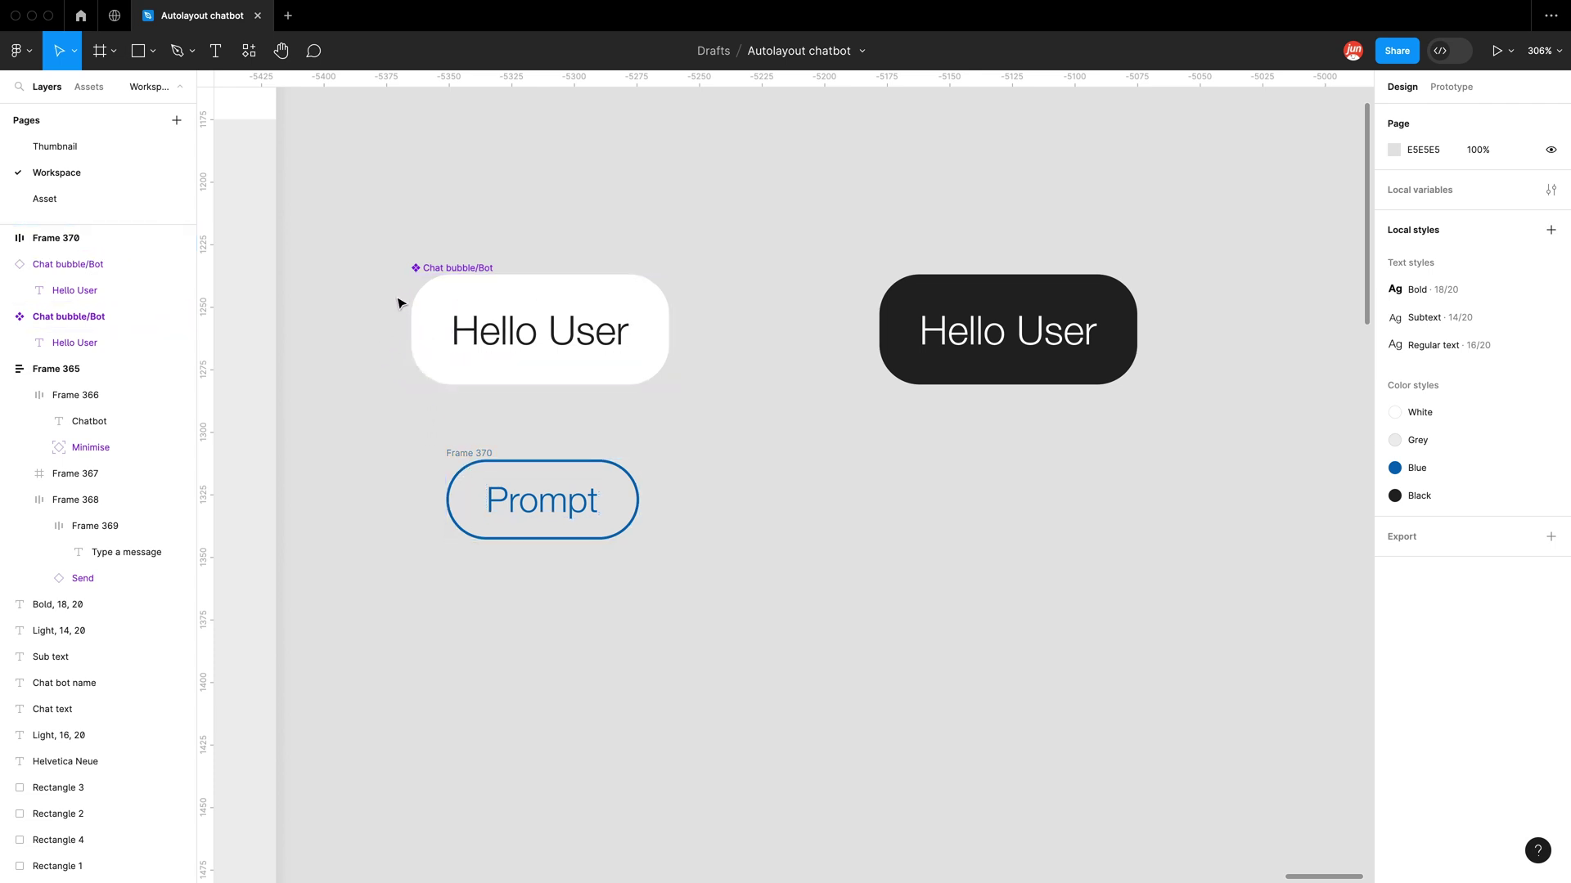
Step: Align the prompt frame with the white bubble's left edge and rename it "Prompt"
left_click_drag(460, 452, 425, 450)
double_click(430, 446)
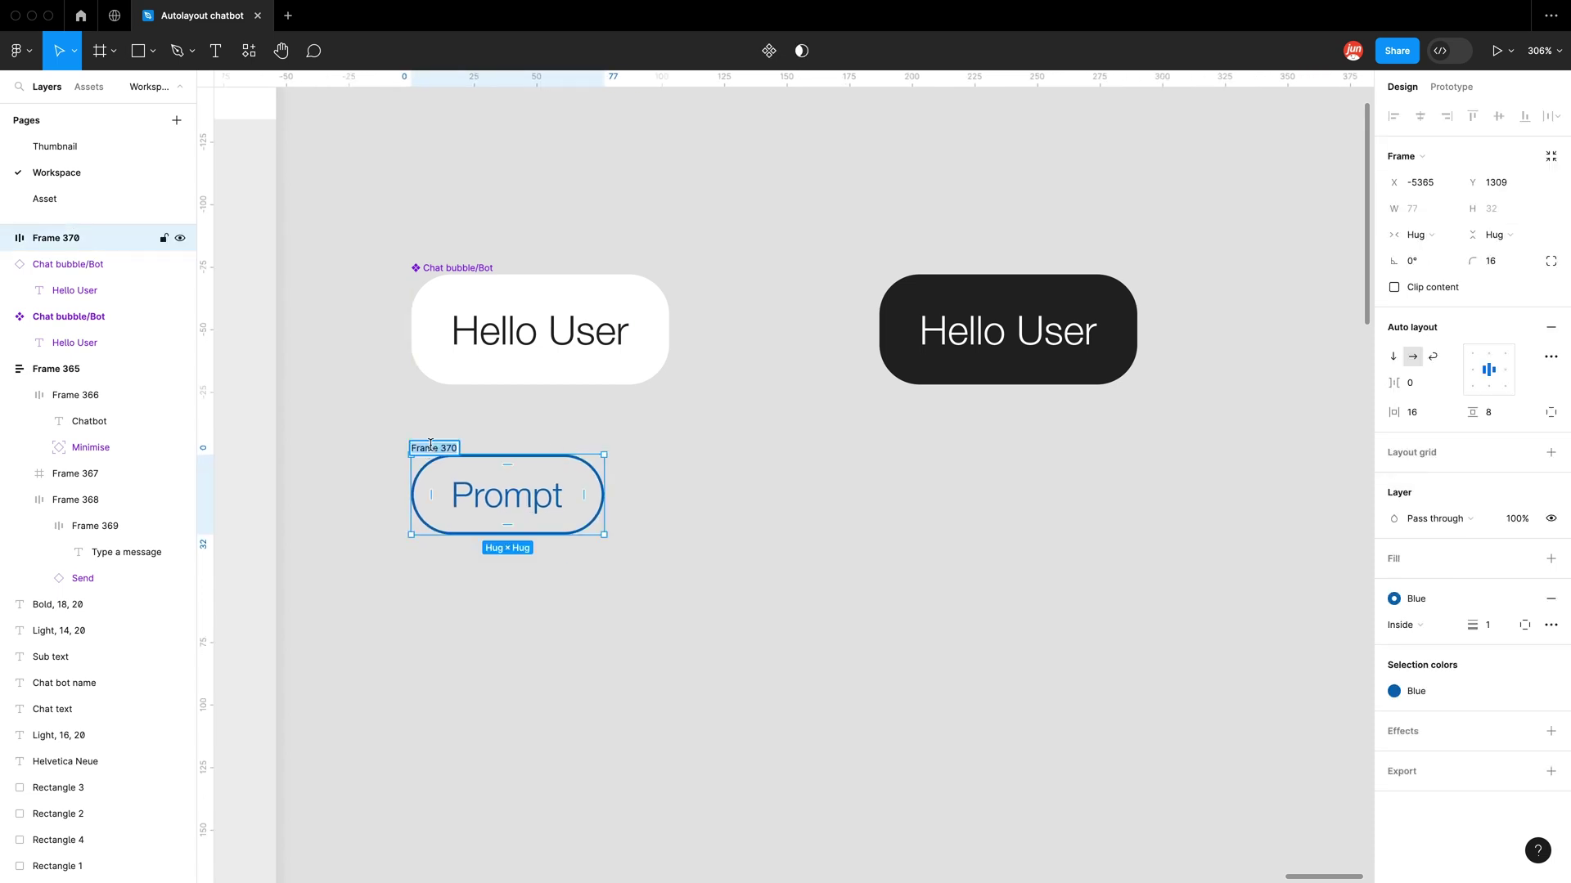
type("P")
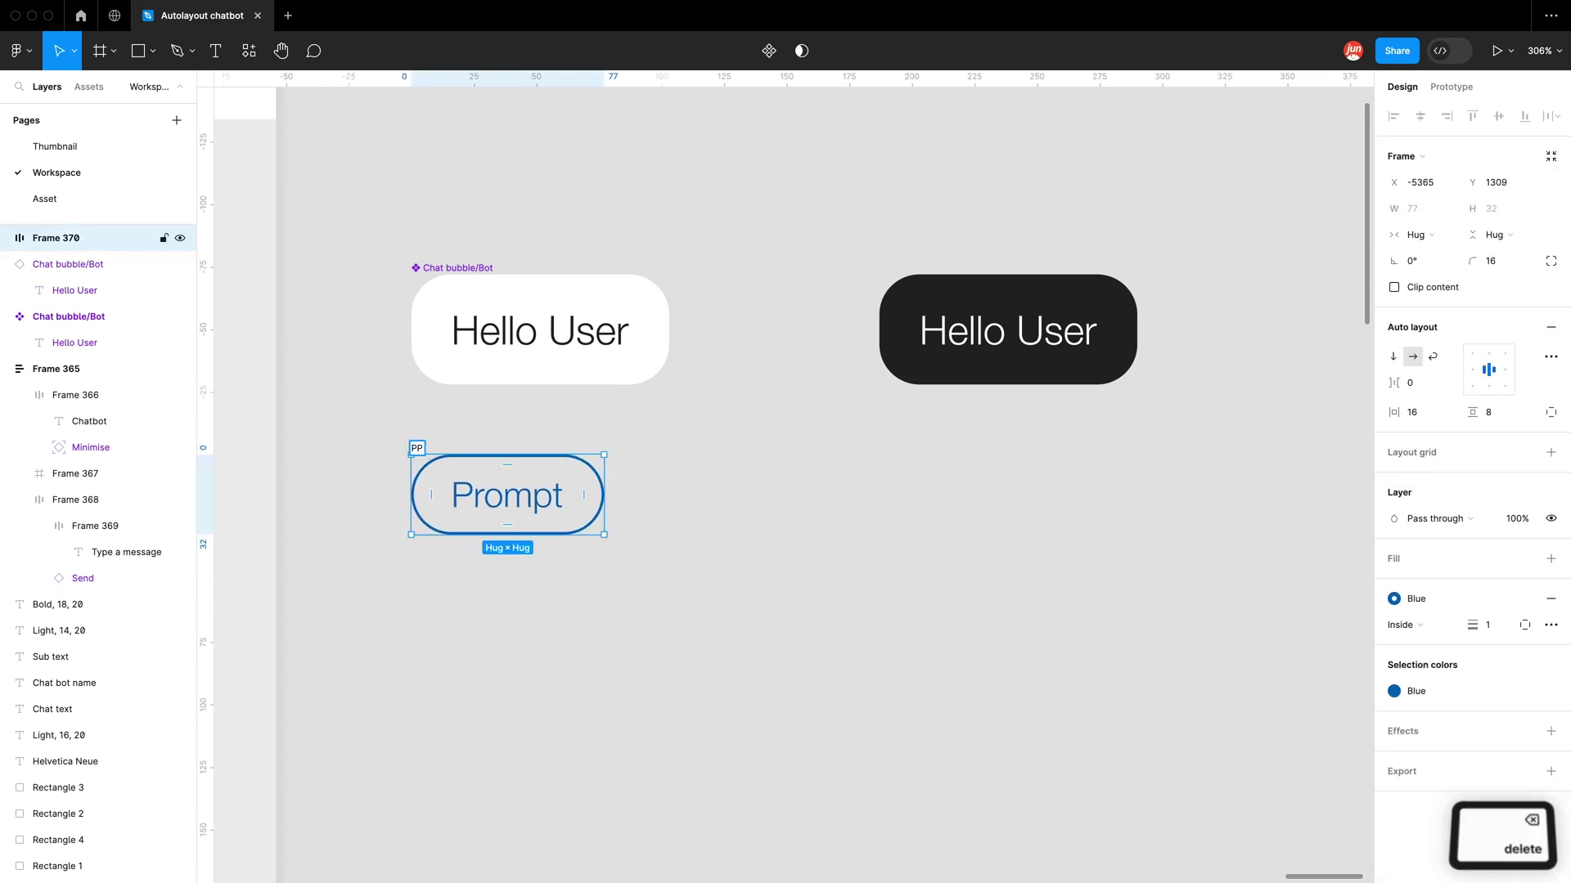
type("rompt")
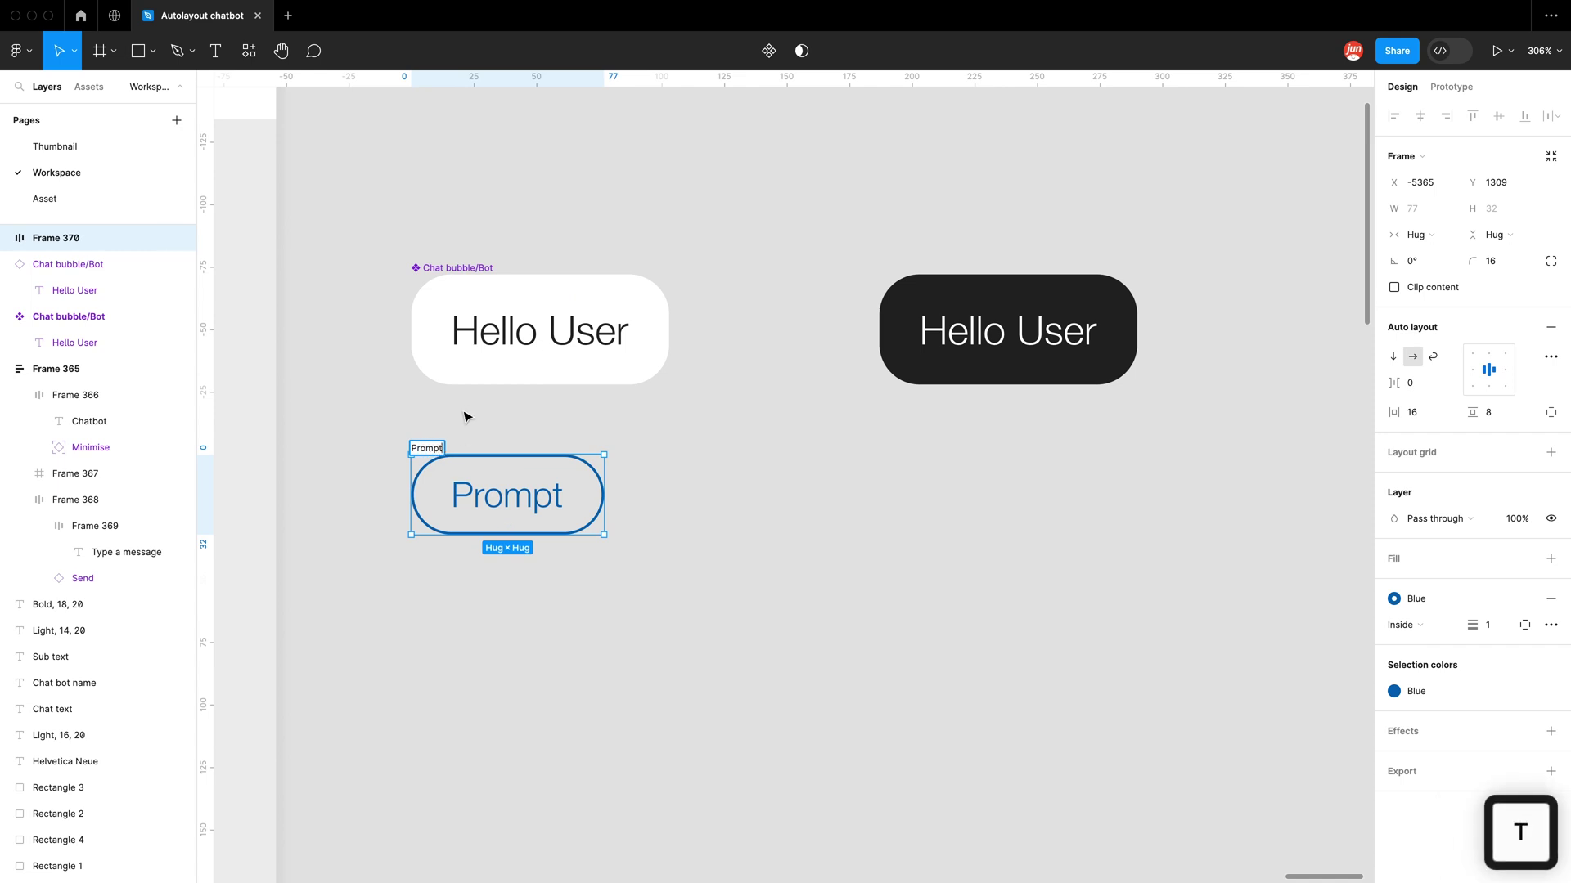
key("Return")
Step: Turn the Prompt frame into a component
right_click(440, 451)
left_click(570, 717)
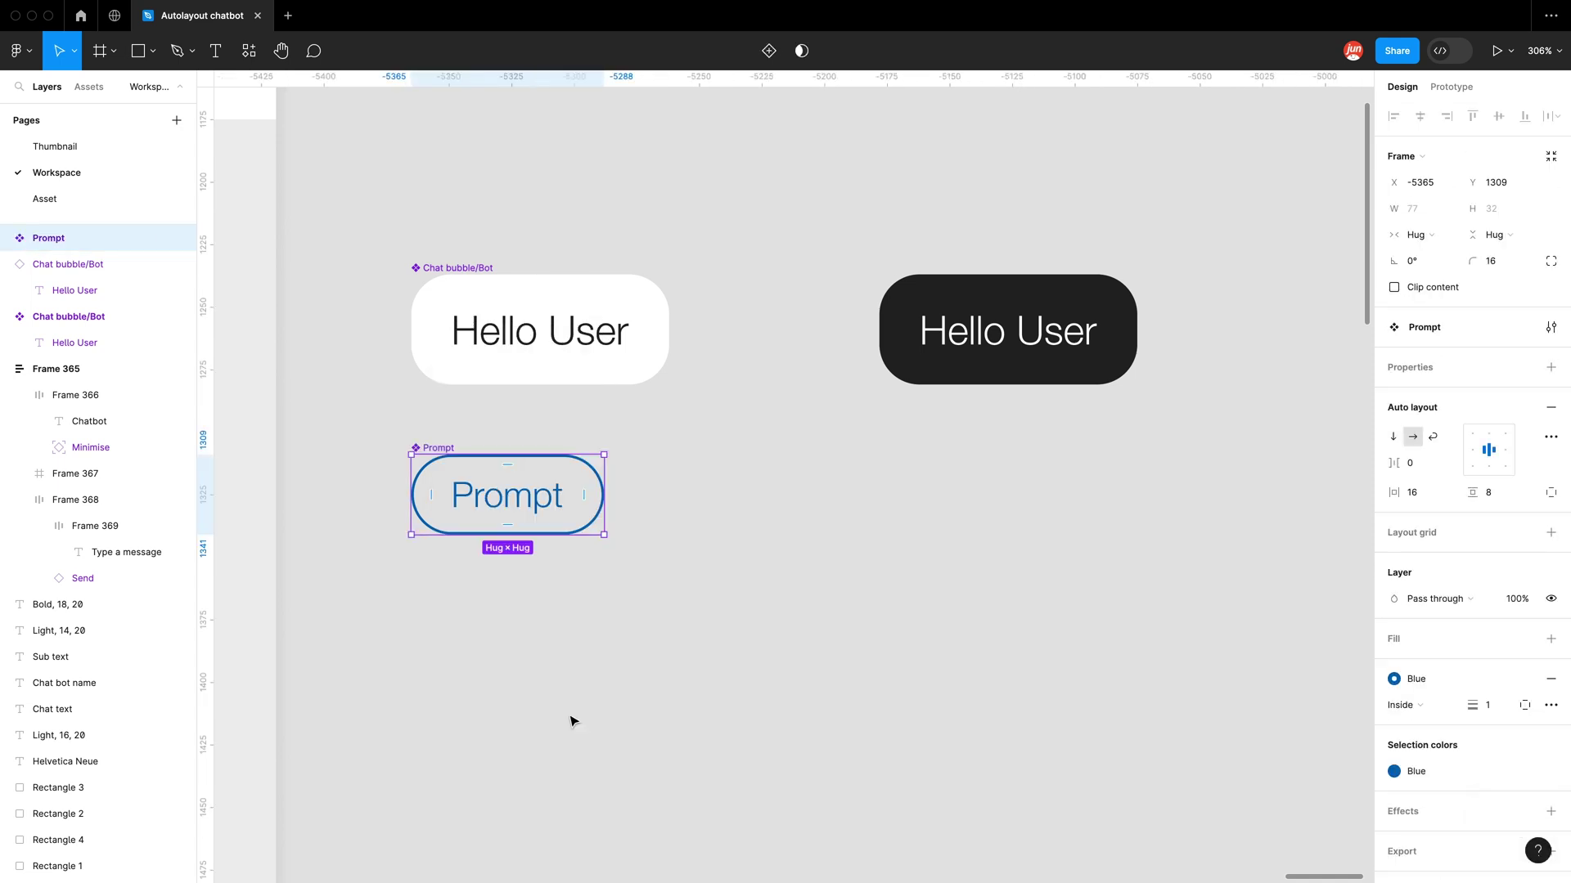
key("Escape")
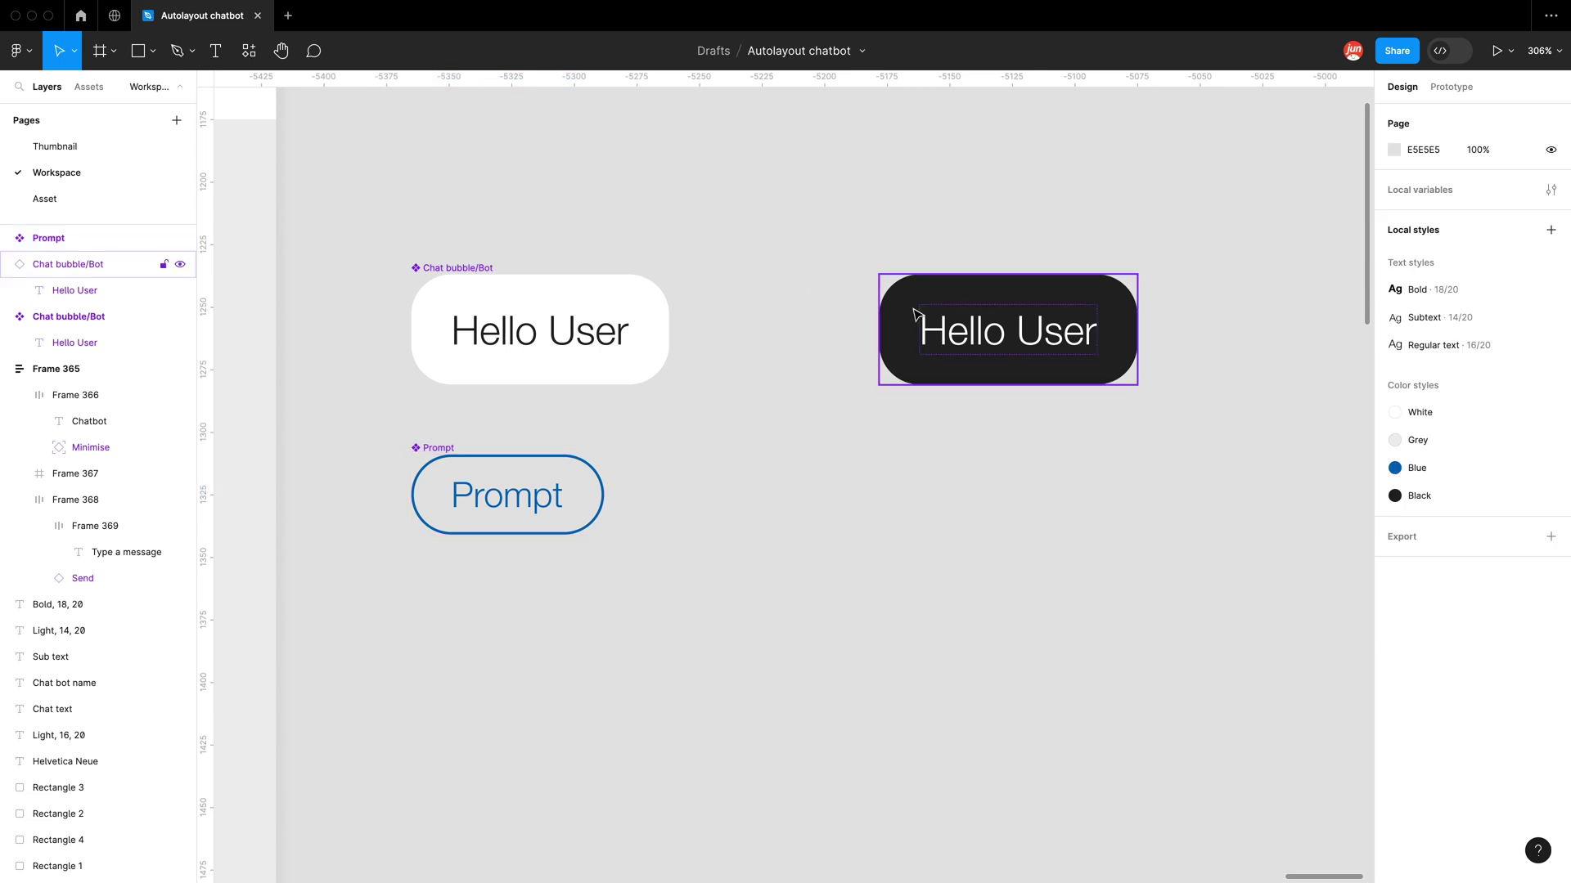
Step: Create a component from the black bubble instance and name it "Chat bubble/User"
right_click(916, 313)
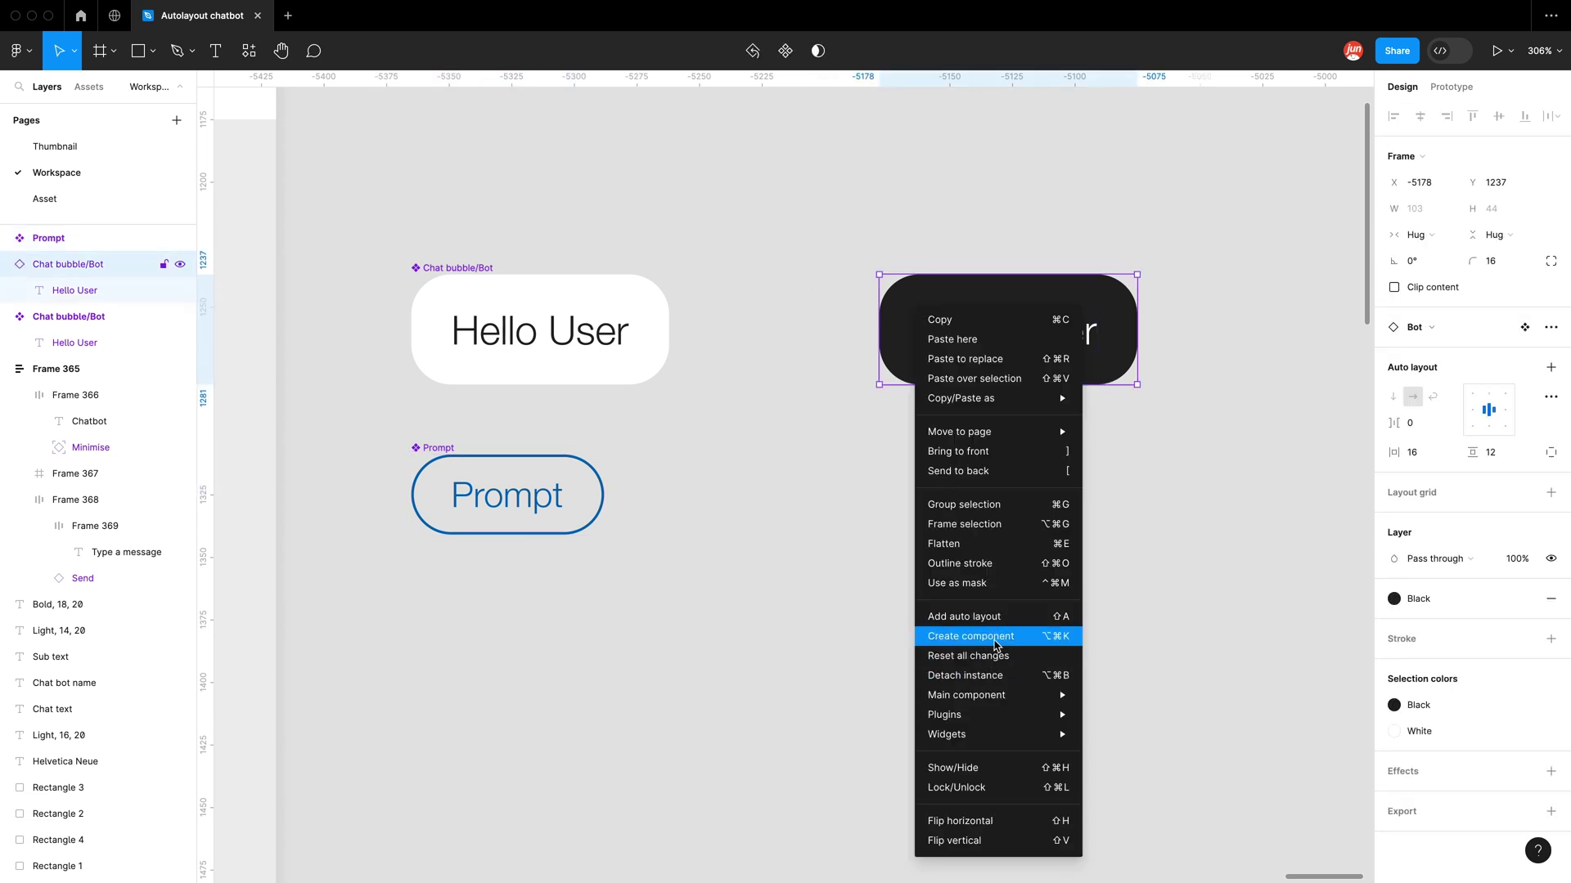
left_click(996, 634)
double_click(937, 270)
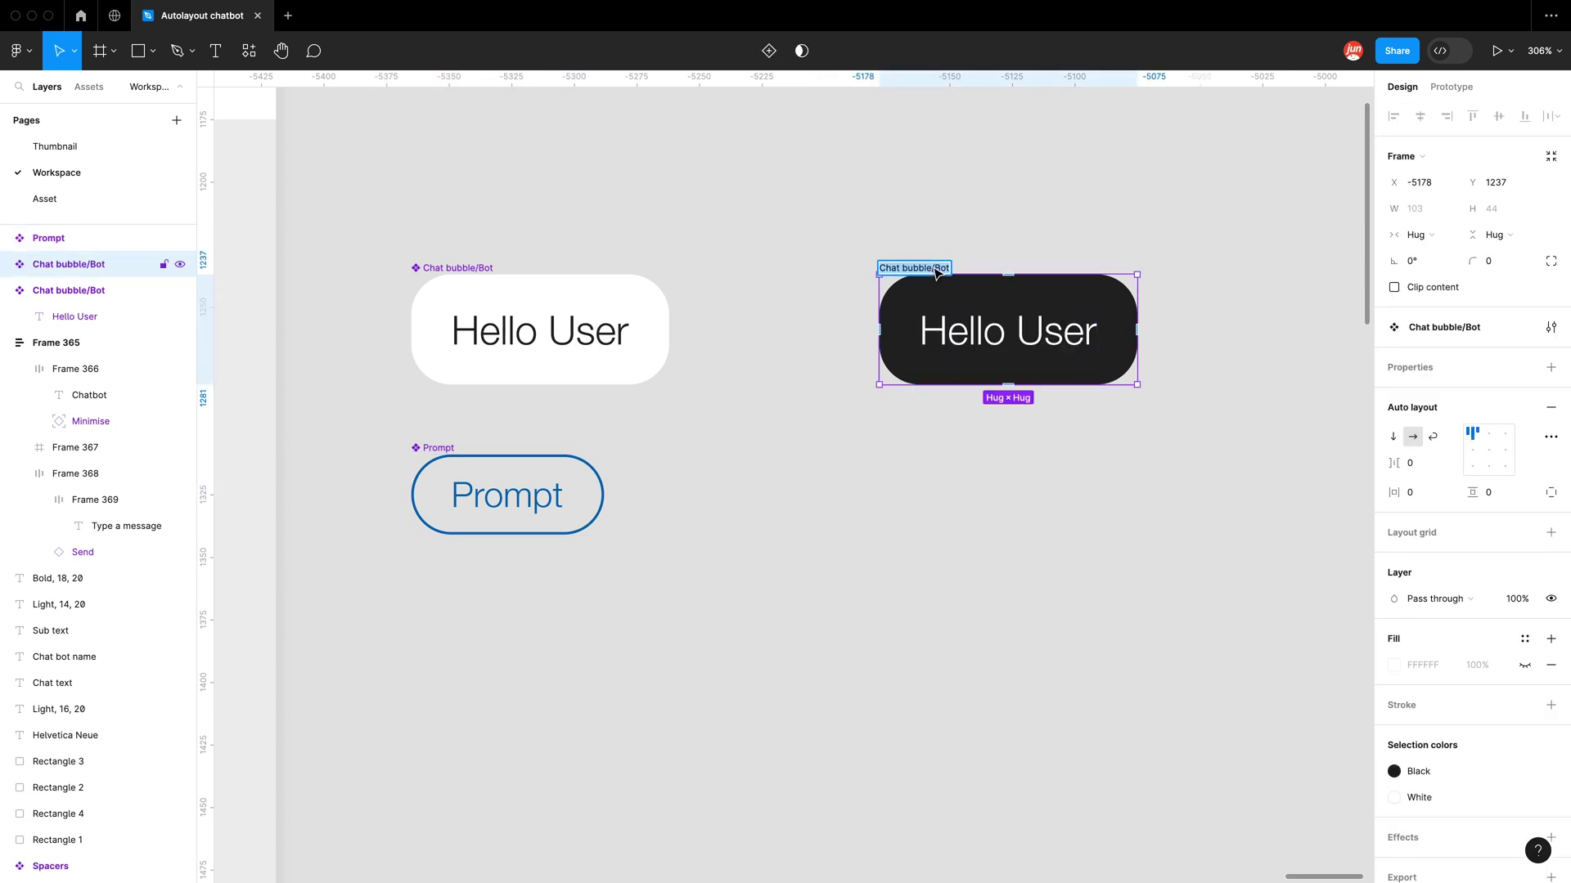
left_click(937, 268)
left_click_drag(936, 269, 961, 269)
type("User")
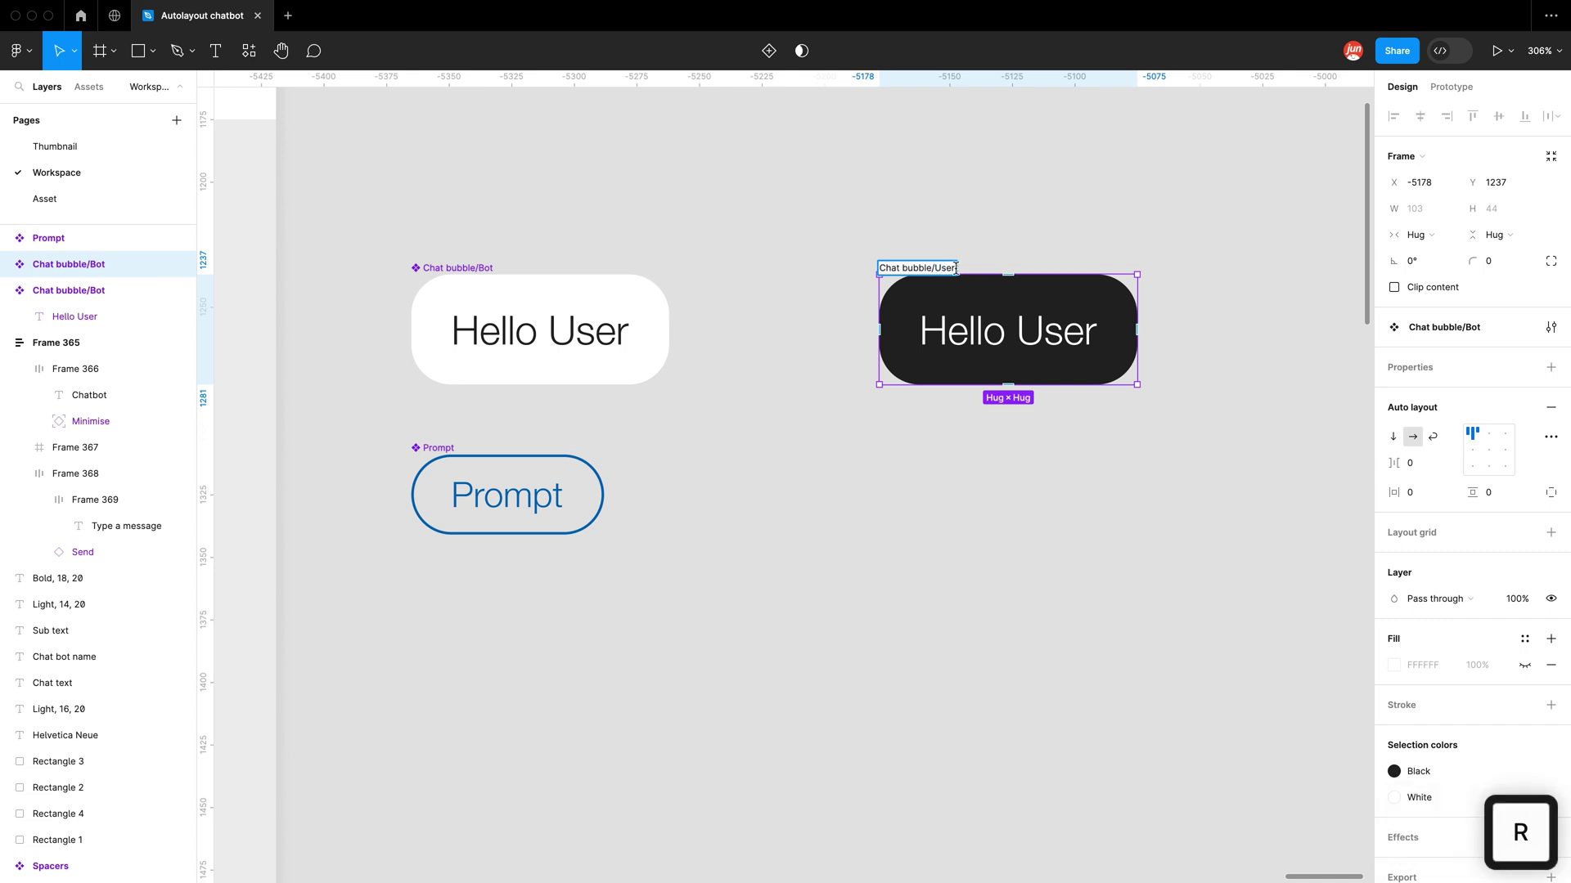
left_click(760, 235)
Step: Place copies of the Chat bubble/Bot, Chat bubble/User and Prompt components one below another in the chatbot's grey body frame
scroll(760, 235, "down", 10)
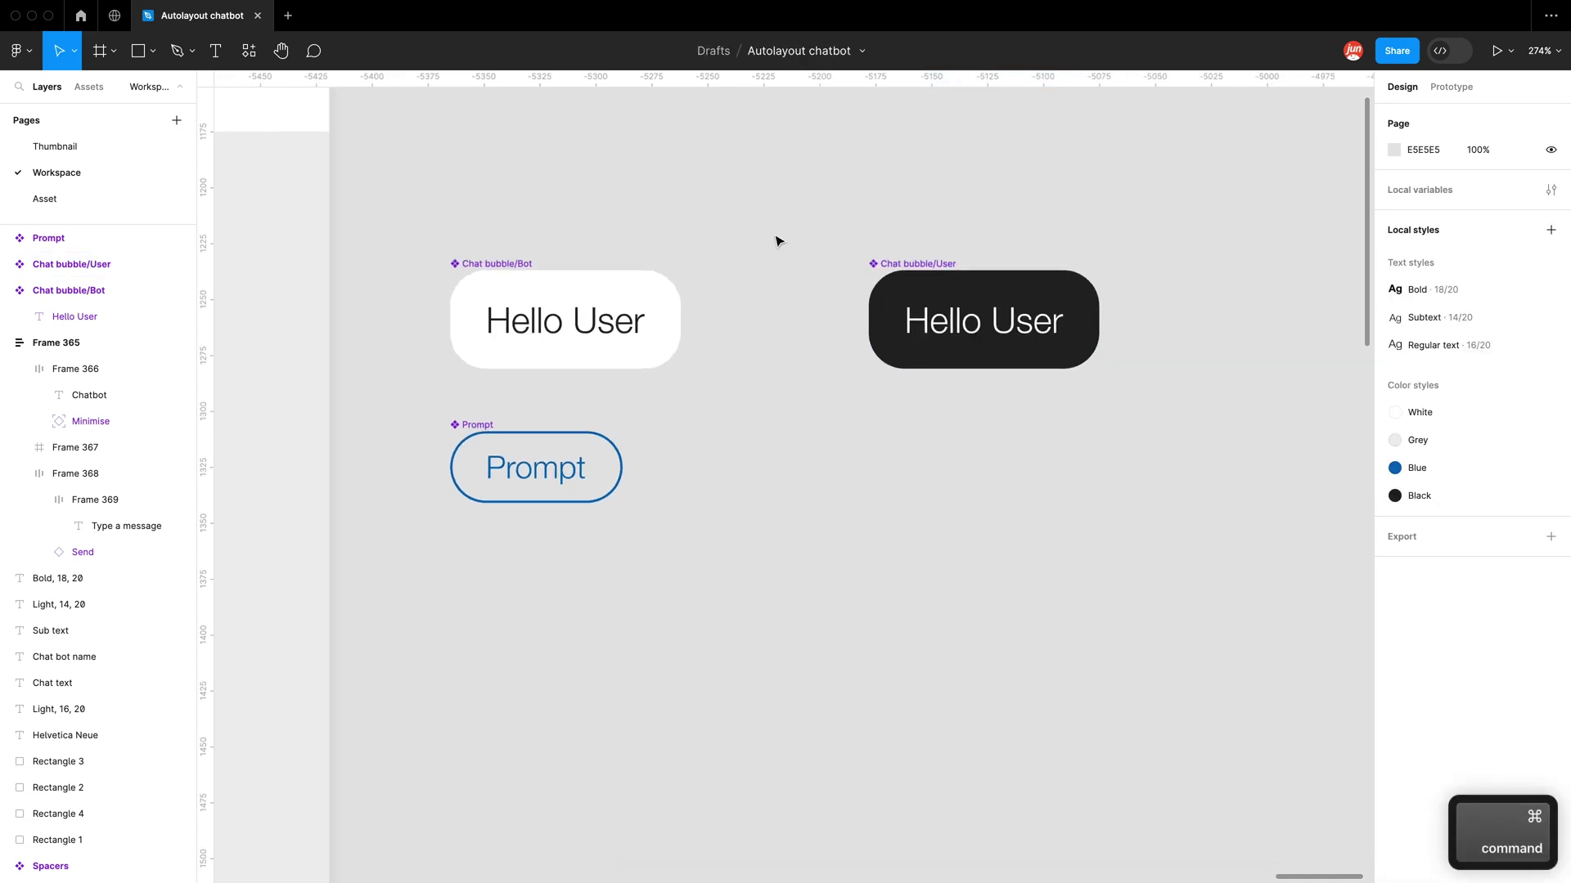
scroll(735, 247, "left", 3)
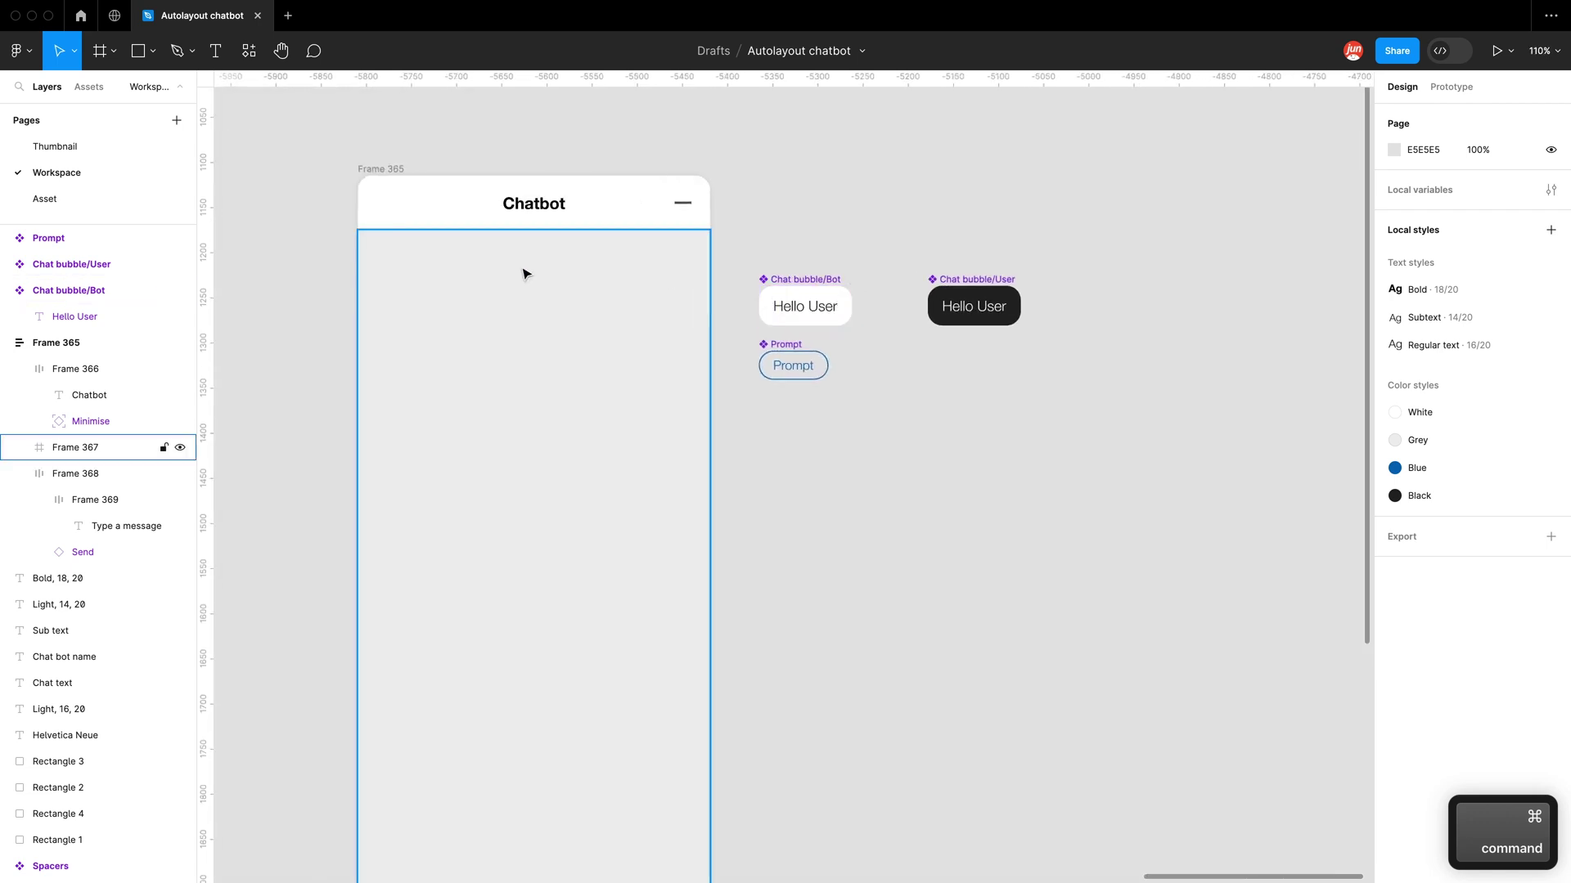
scroll(526, 270, "left", 1)
left_click(557, 258)
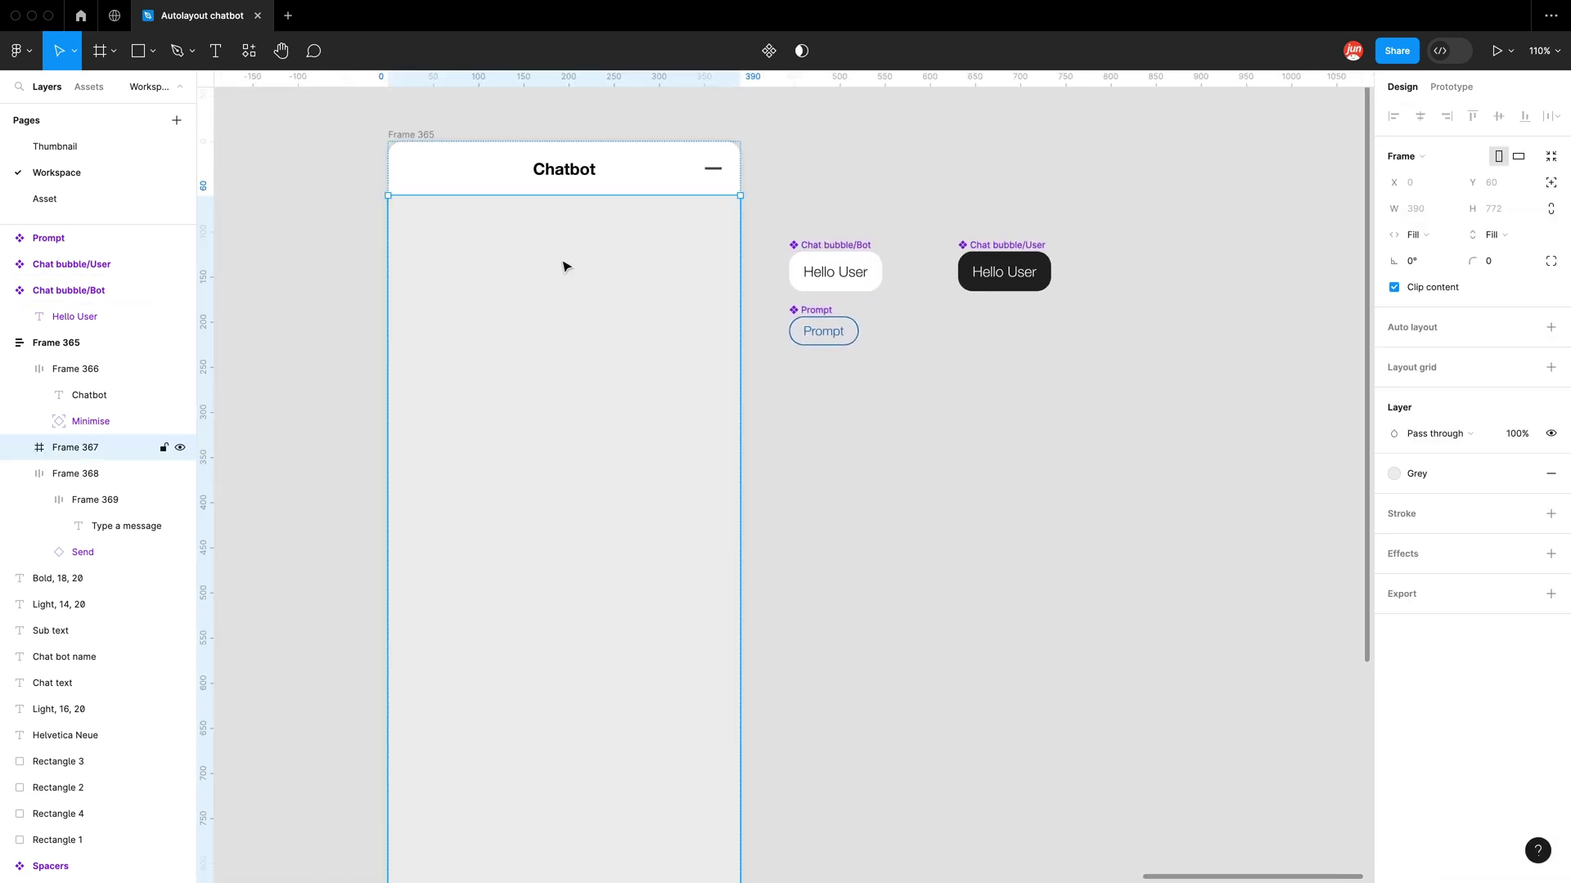
key("alt")
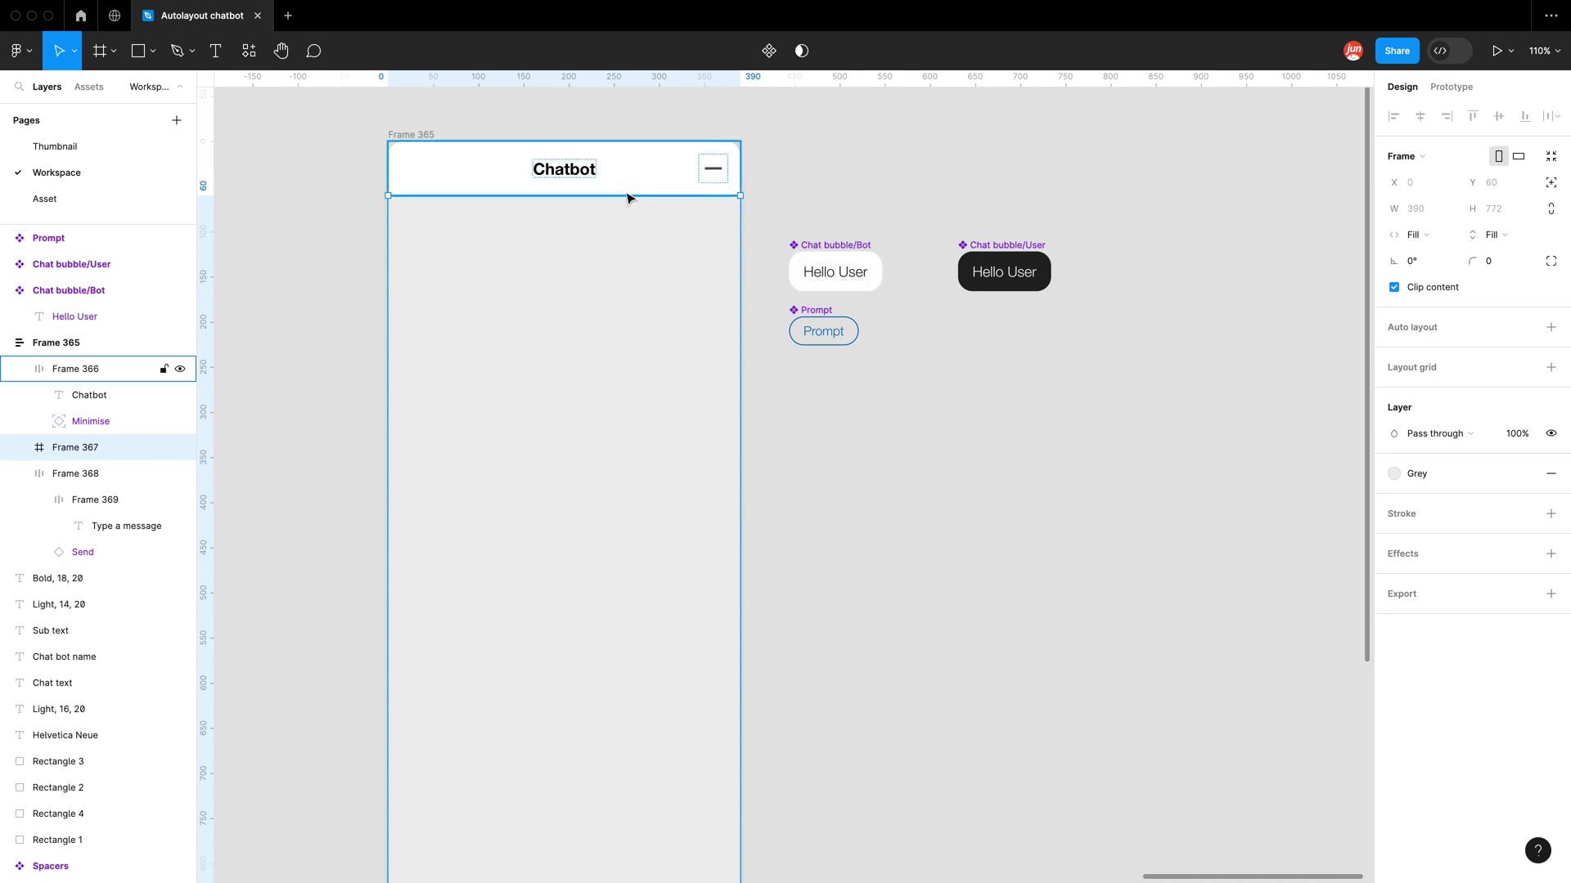
left_click(840, 255, "alt")
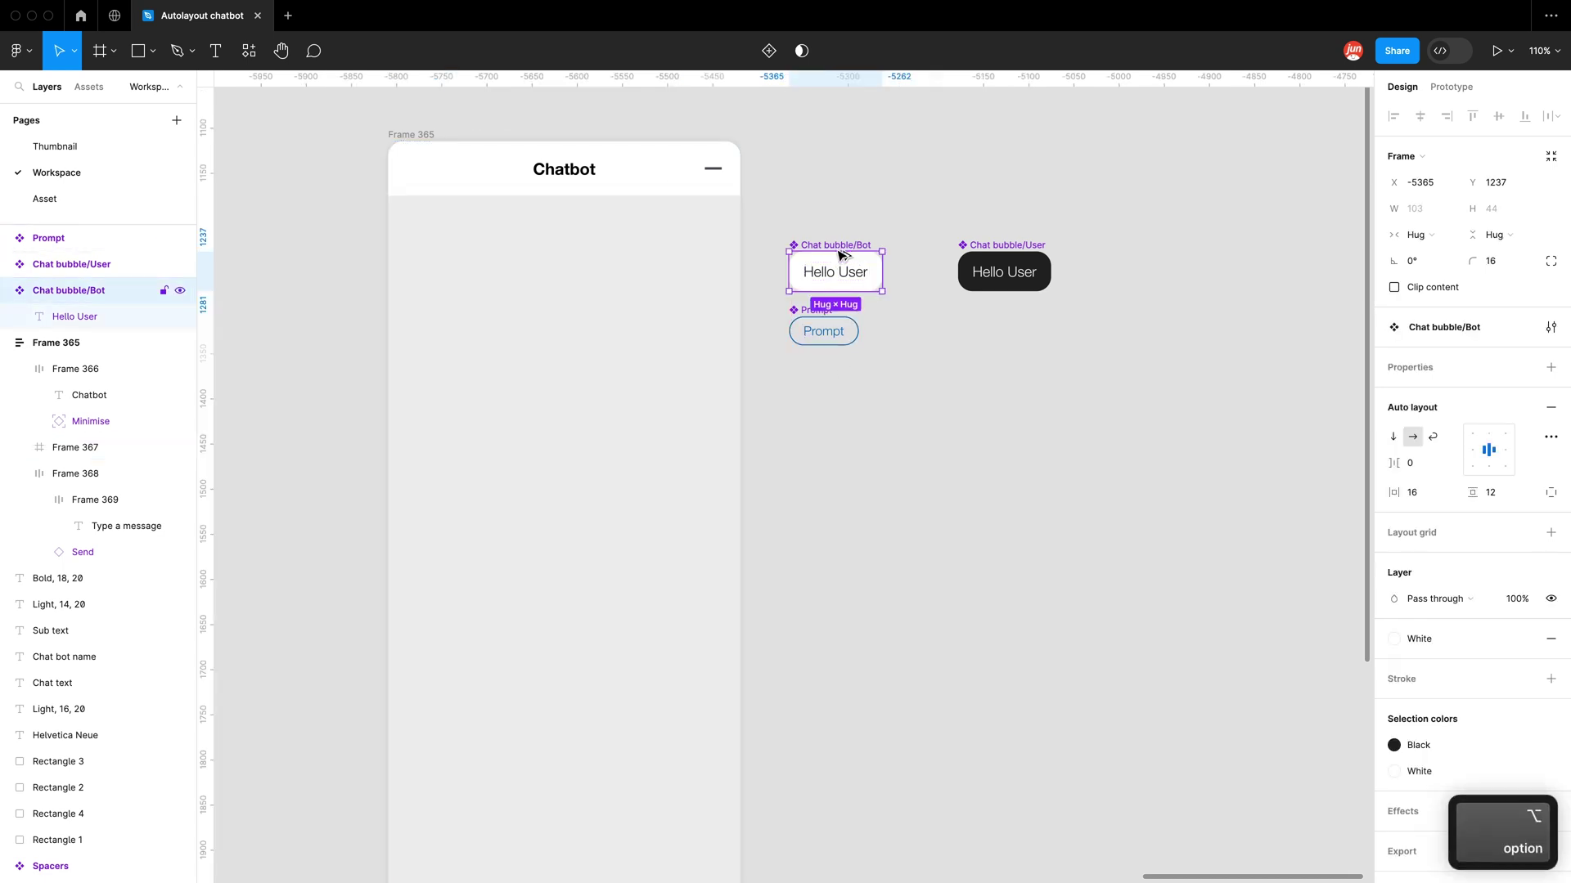
left_click_drag(840, 255, 471, 239)
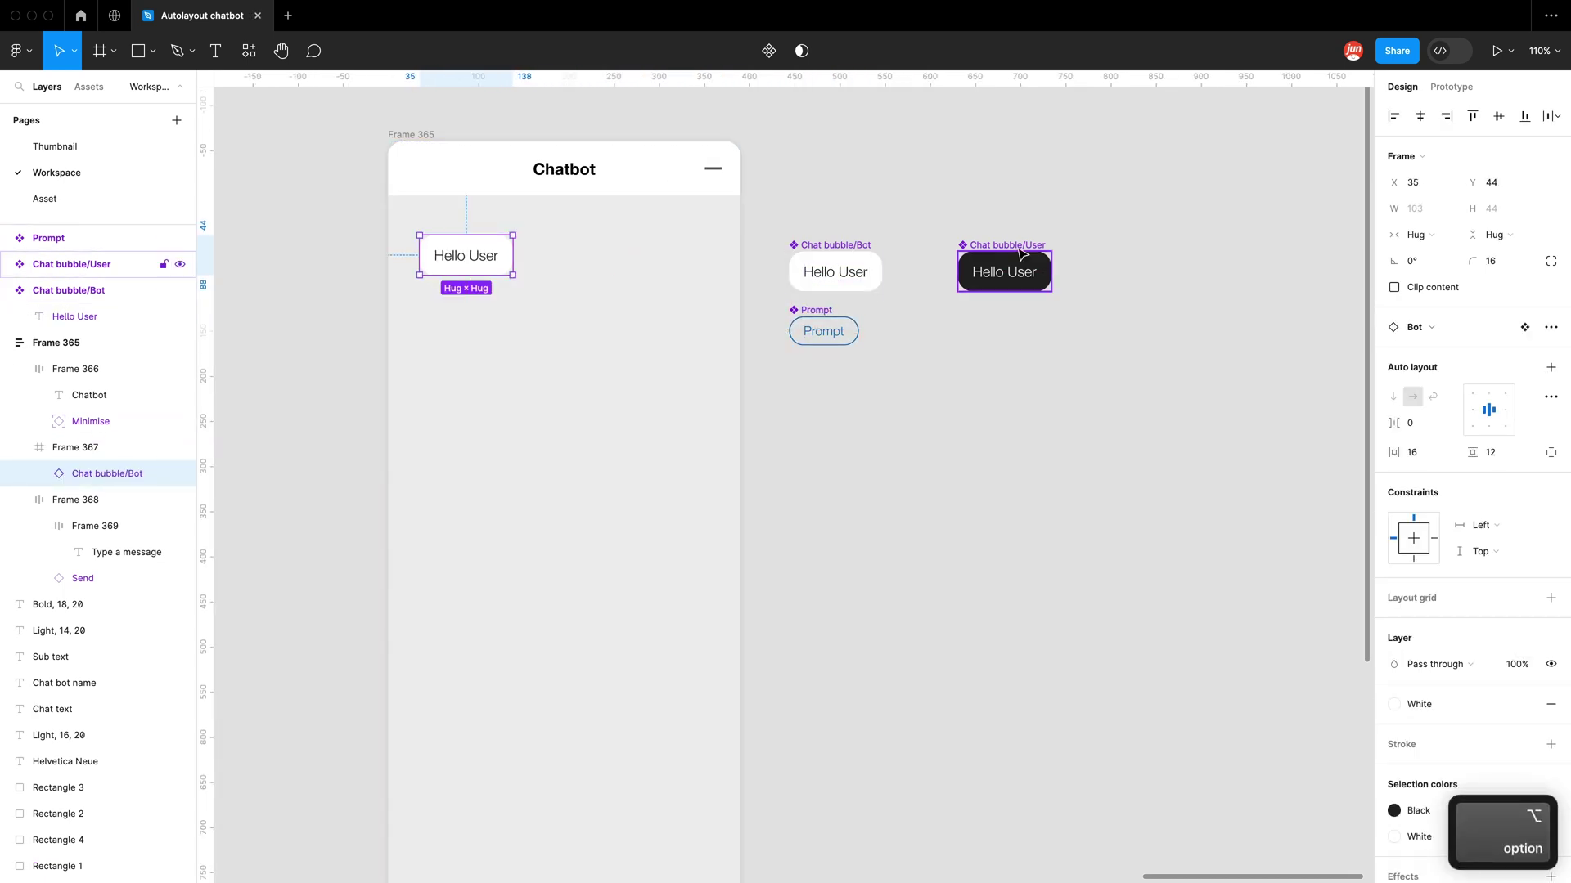
left_click_drag(1021, 254, 506, 304)
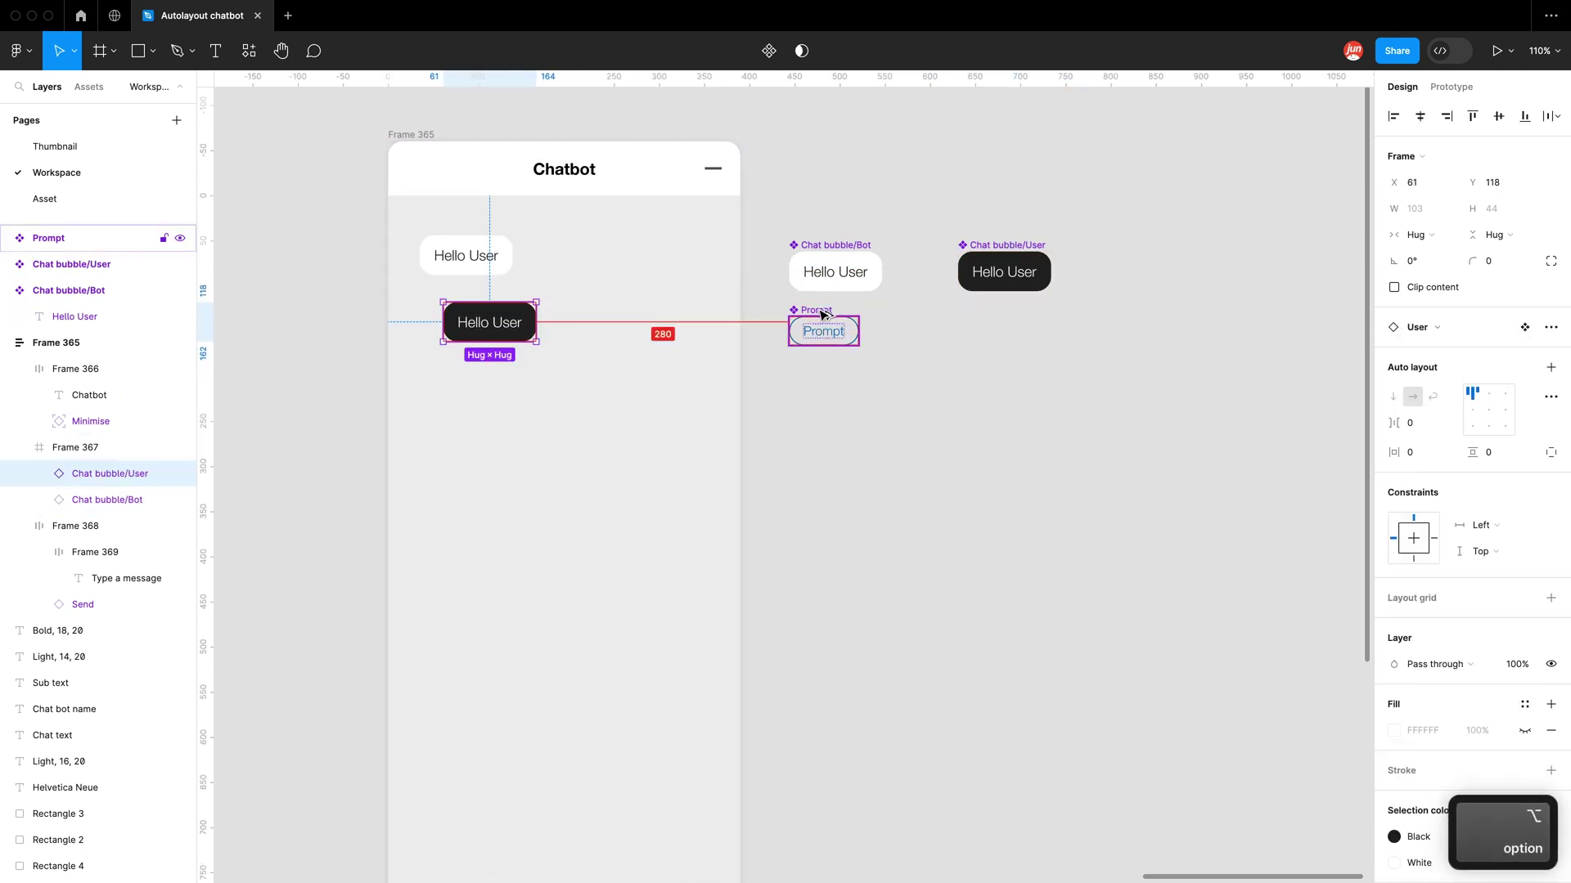
left_click_drag(822, 315, 484, 373)
left_click(698, 371)
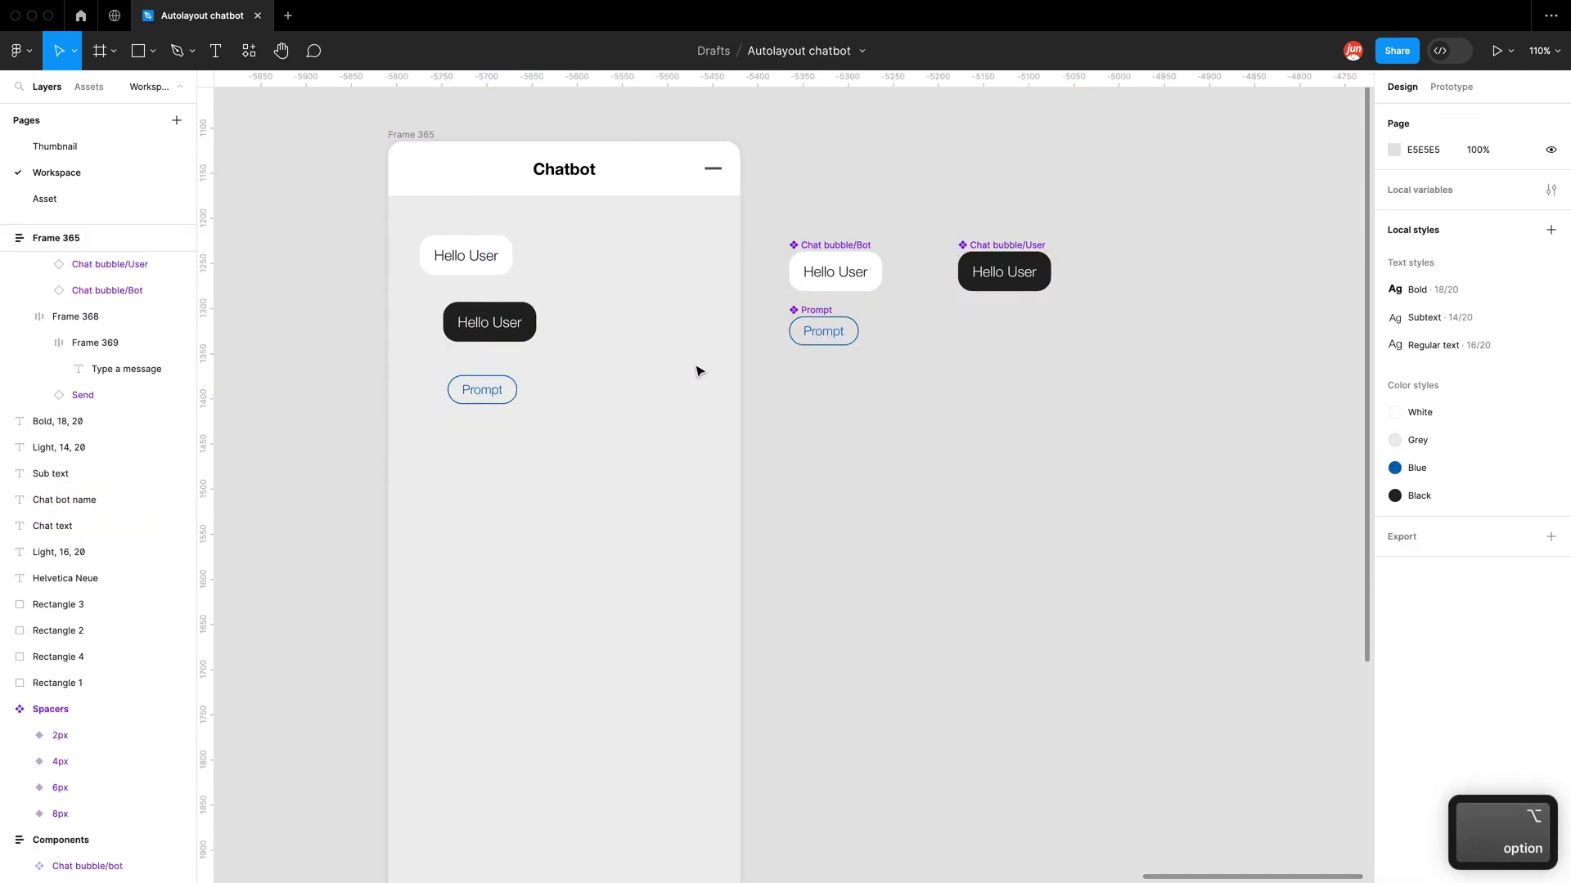
Step: Add vertical auto layout to the grey chat body frame with horizontal and vertical padding of 12
left_click(632, 348)
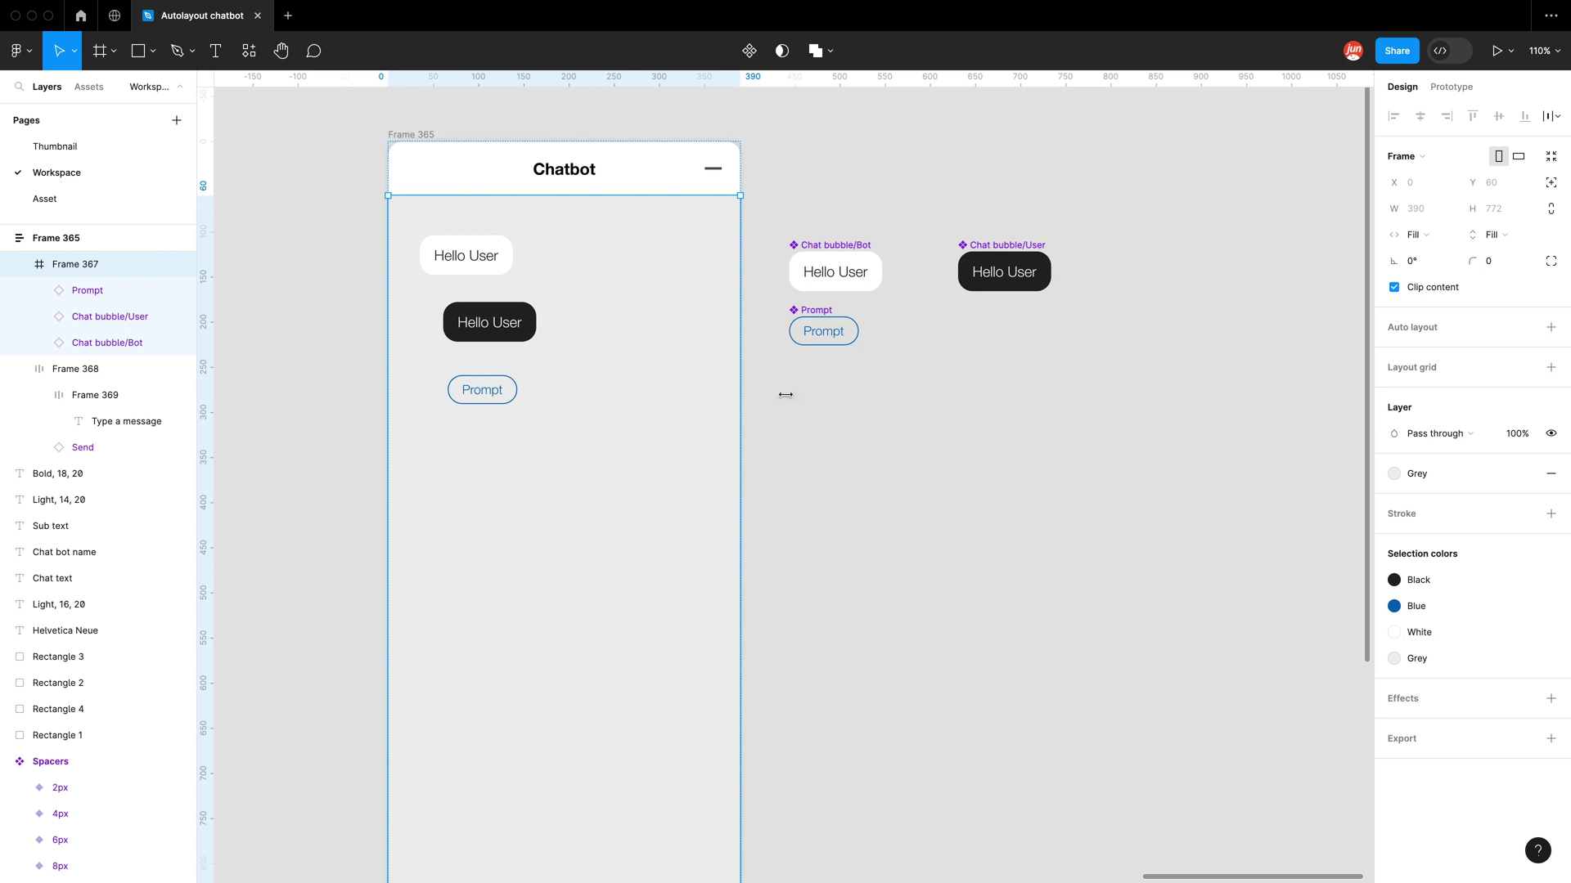
left_click(1550, 327)
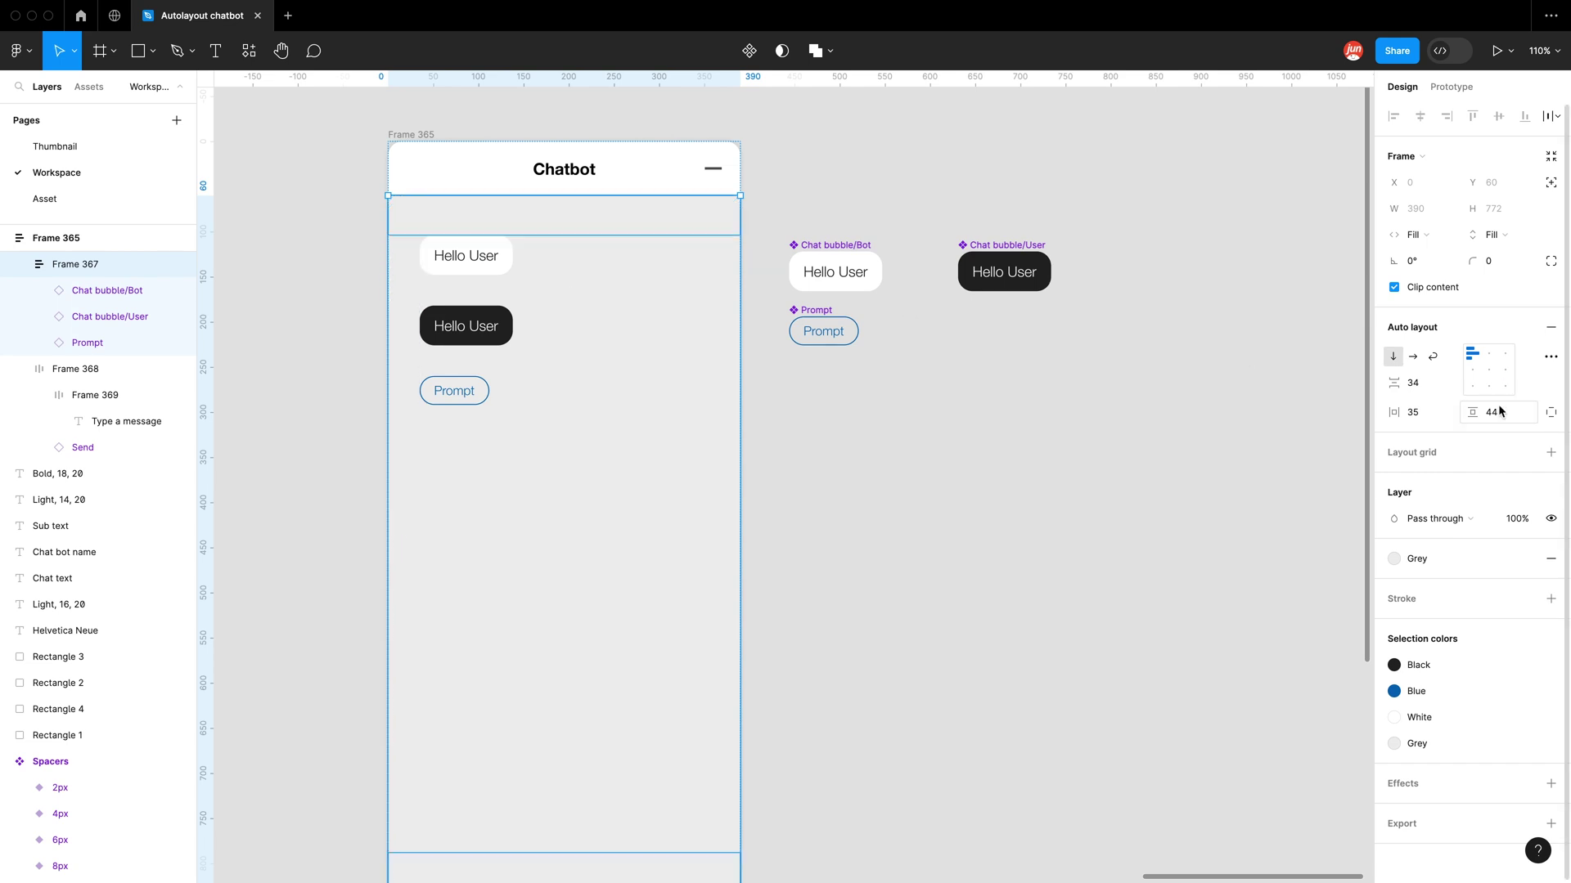
left_click(1438, 415)
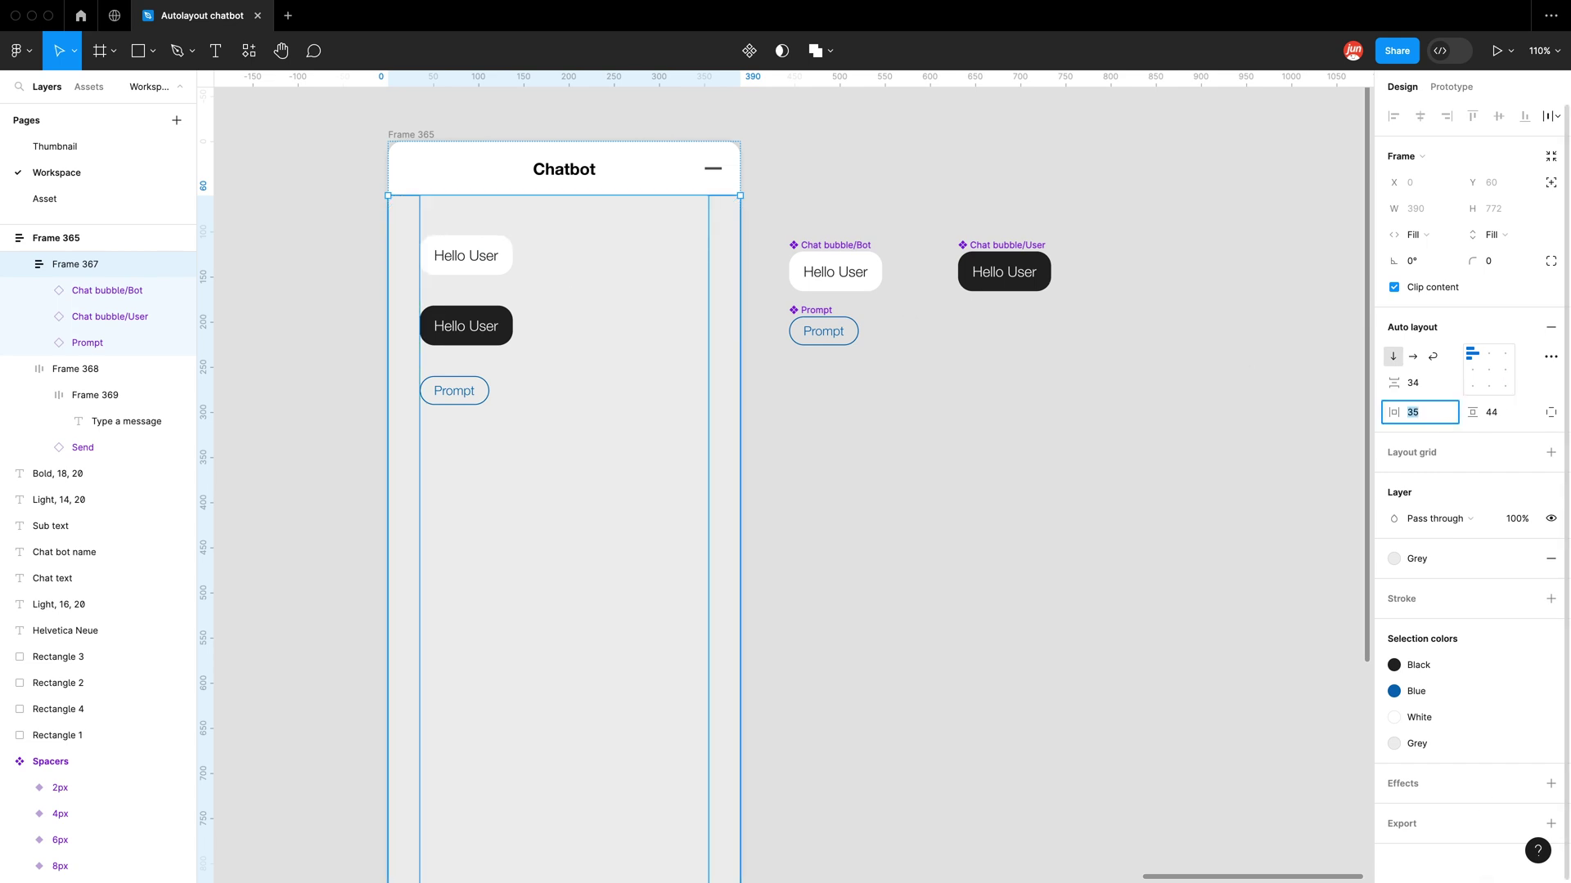
type("12")
left_click(1496, 418)
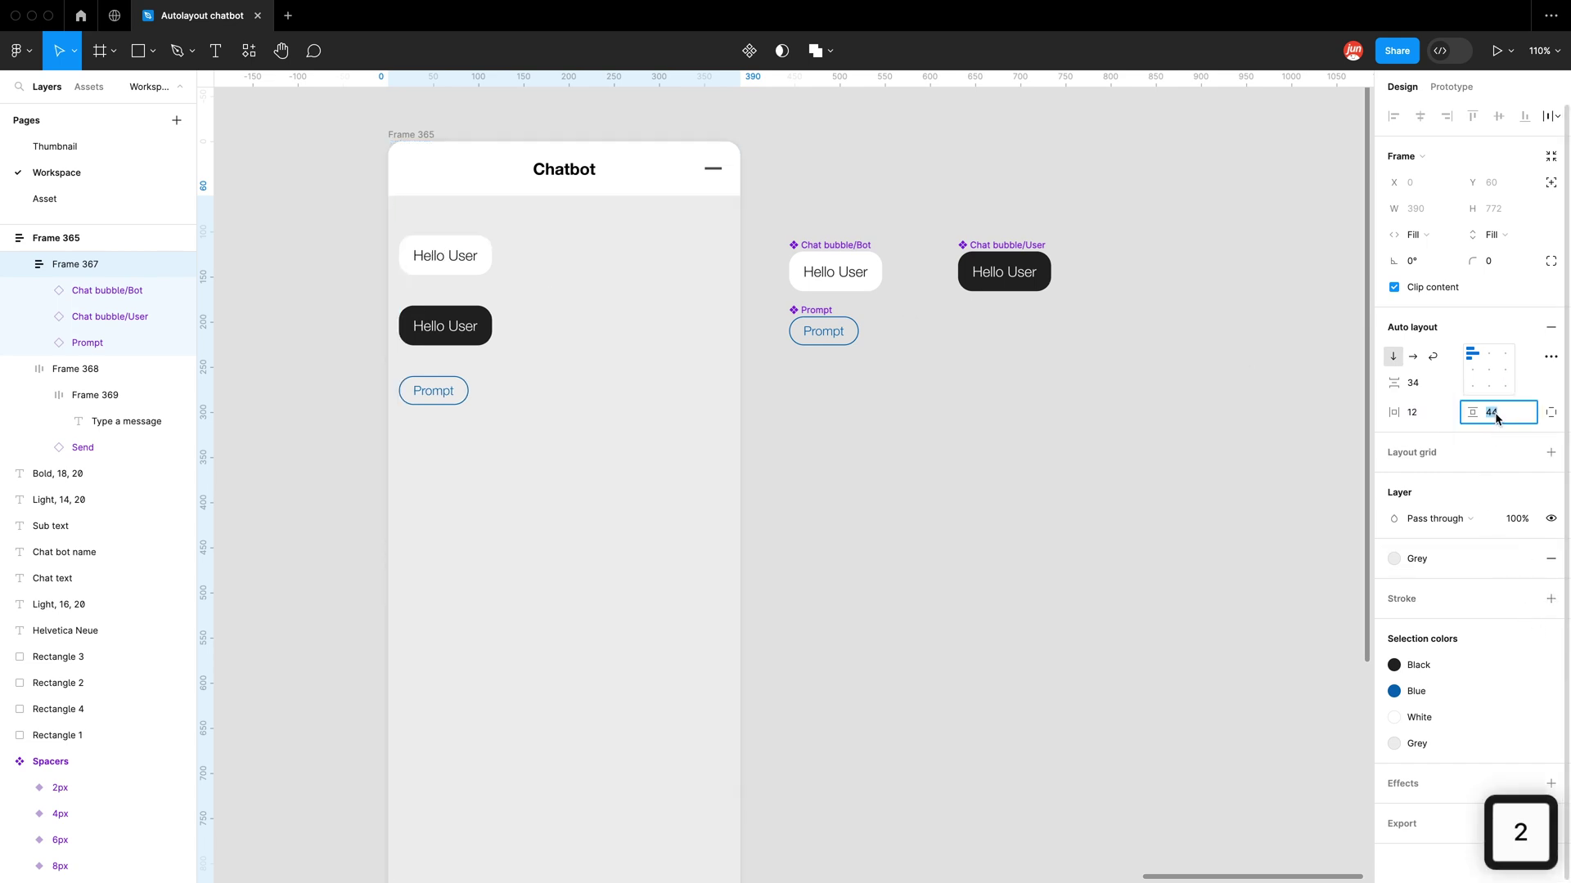
type("12")
key("Return")
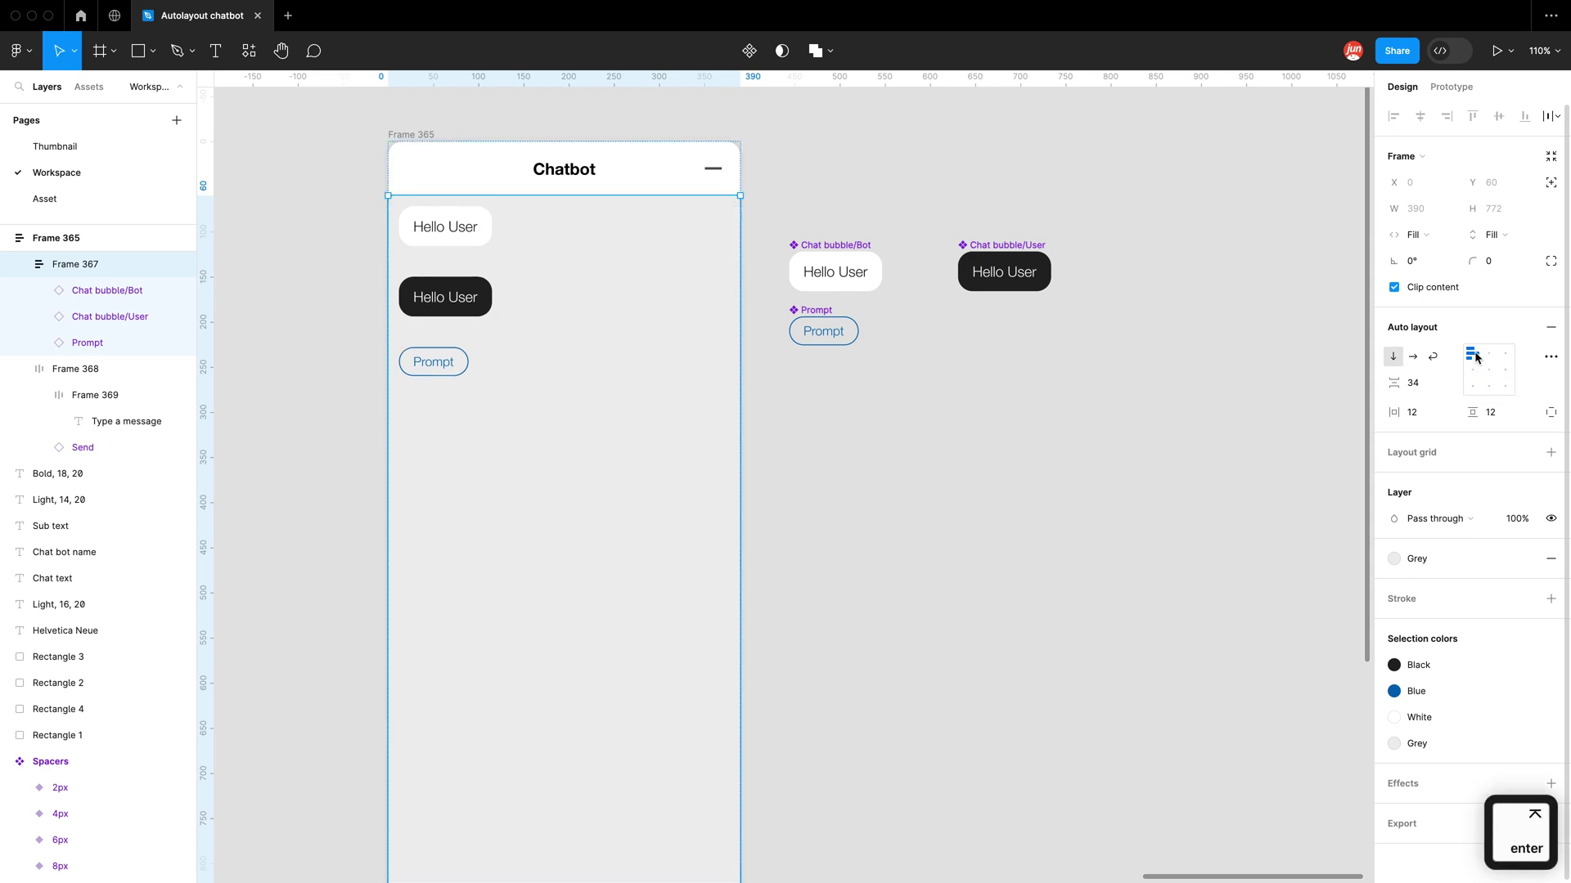
Step: Set the vertical gap between the items in the grey chat body frame to 0
left_click(1393, 360)
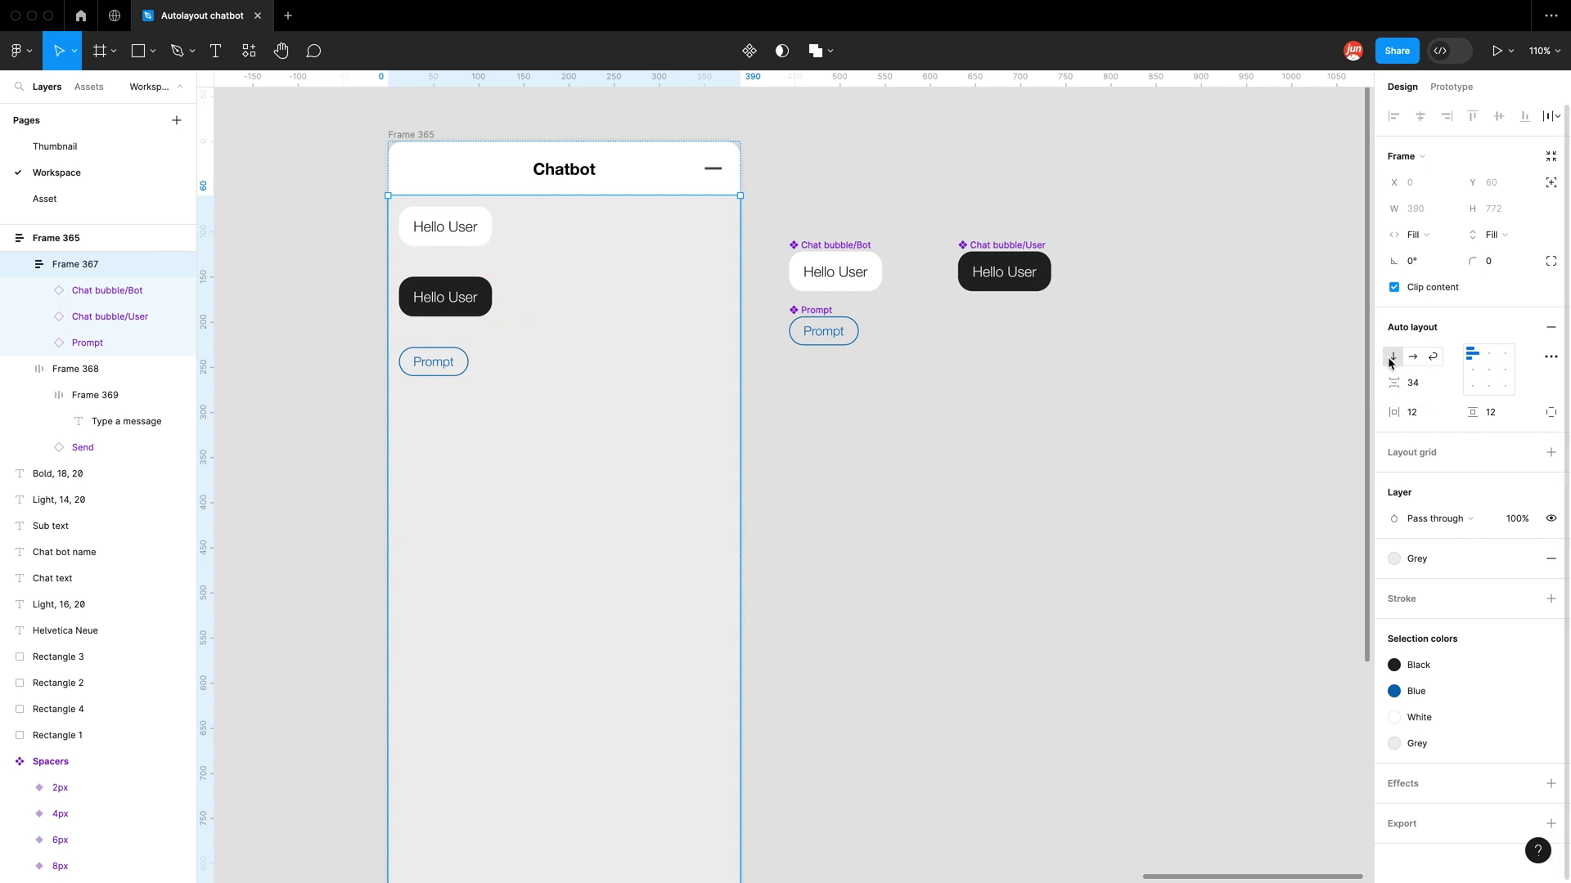
left_click(1419, 386)
type("0")
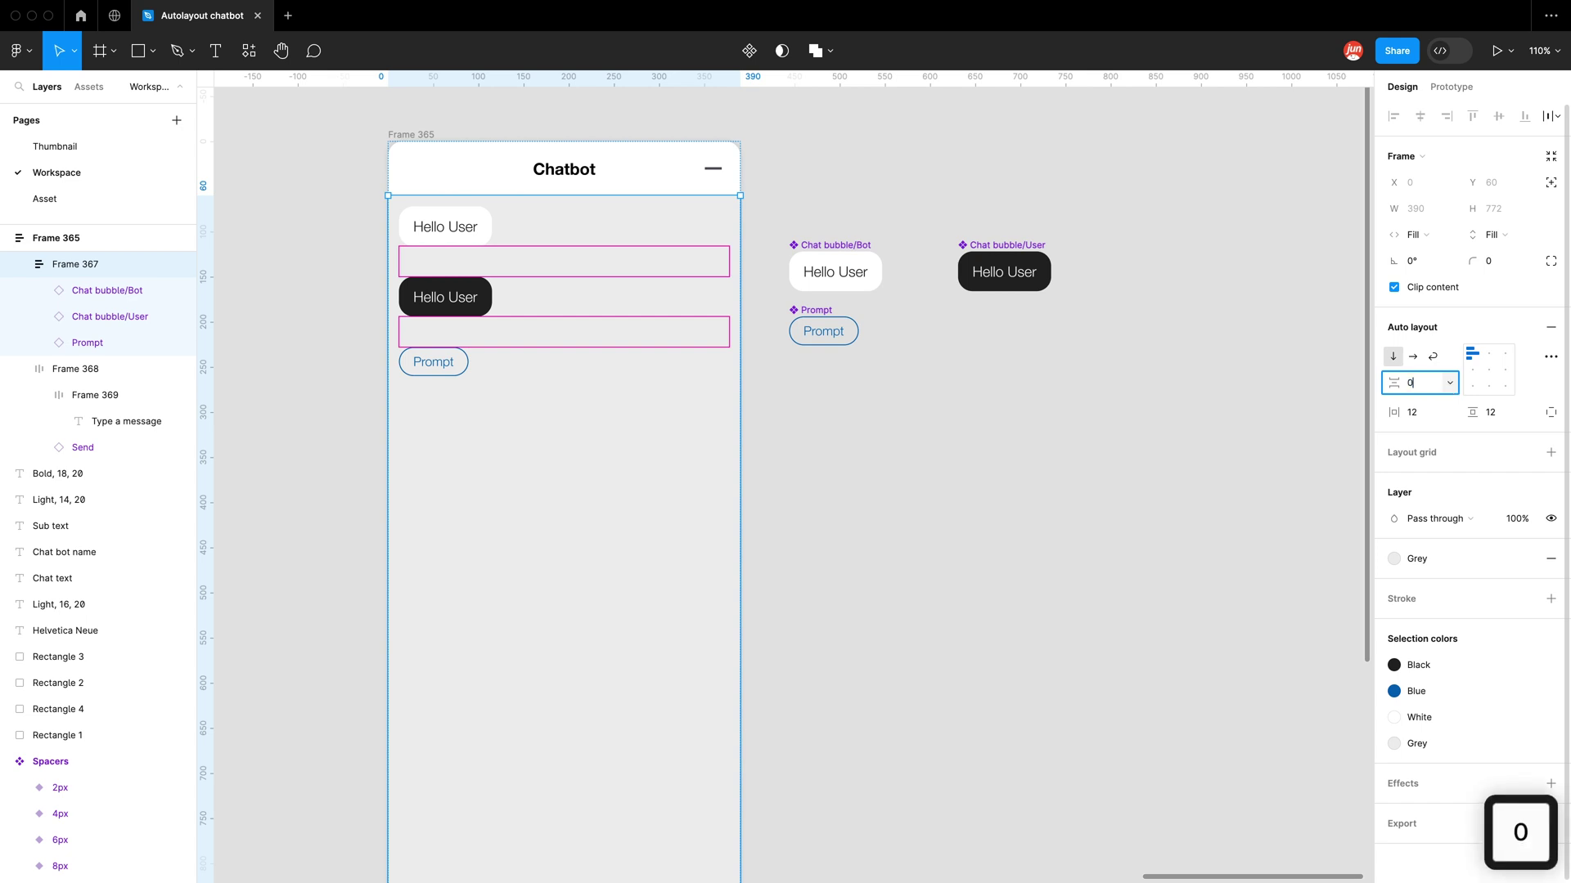
key("Return")
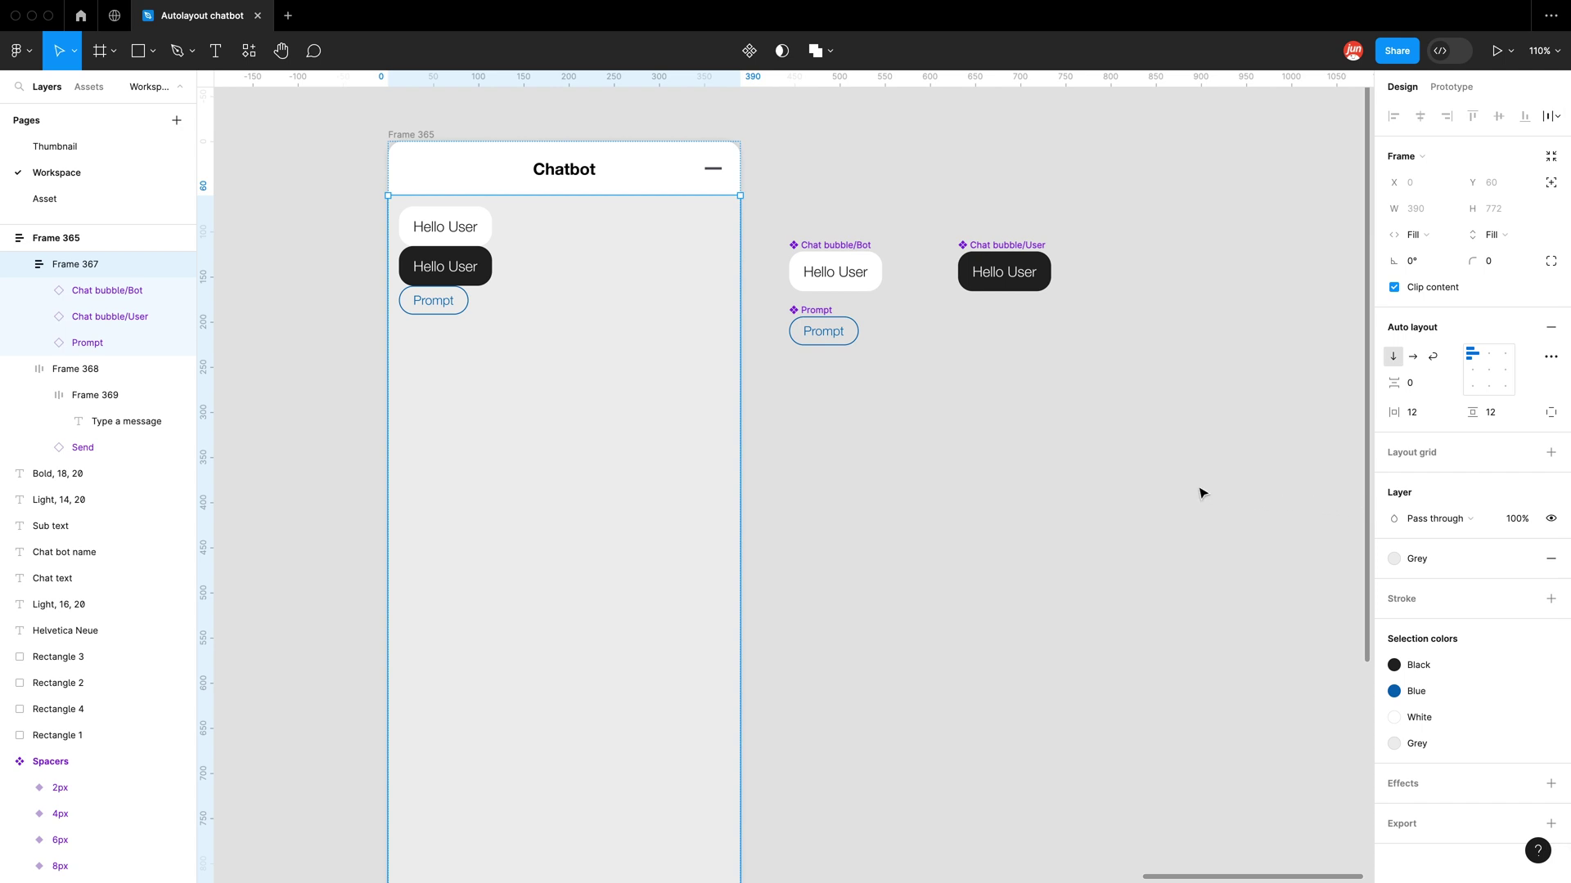
Step: Set the vertical gap between the items in the grey chat body frame to 8
left_click(1431, 385)
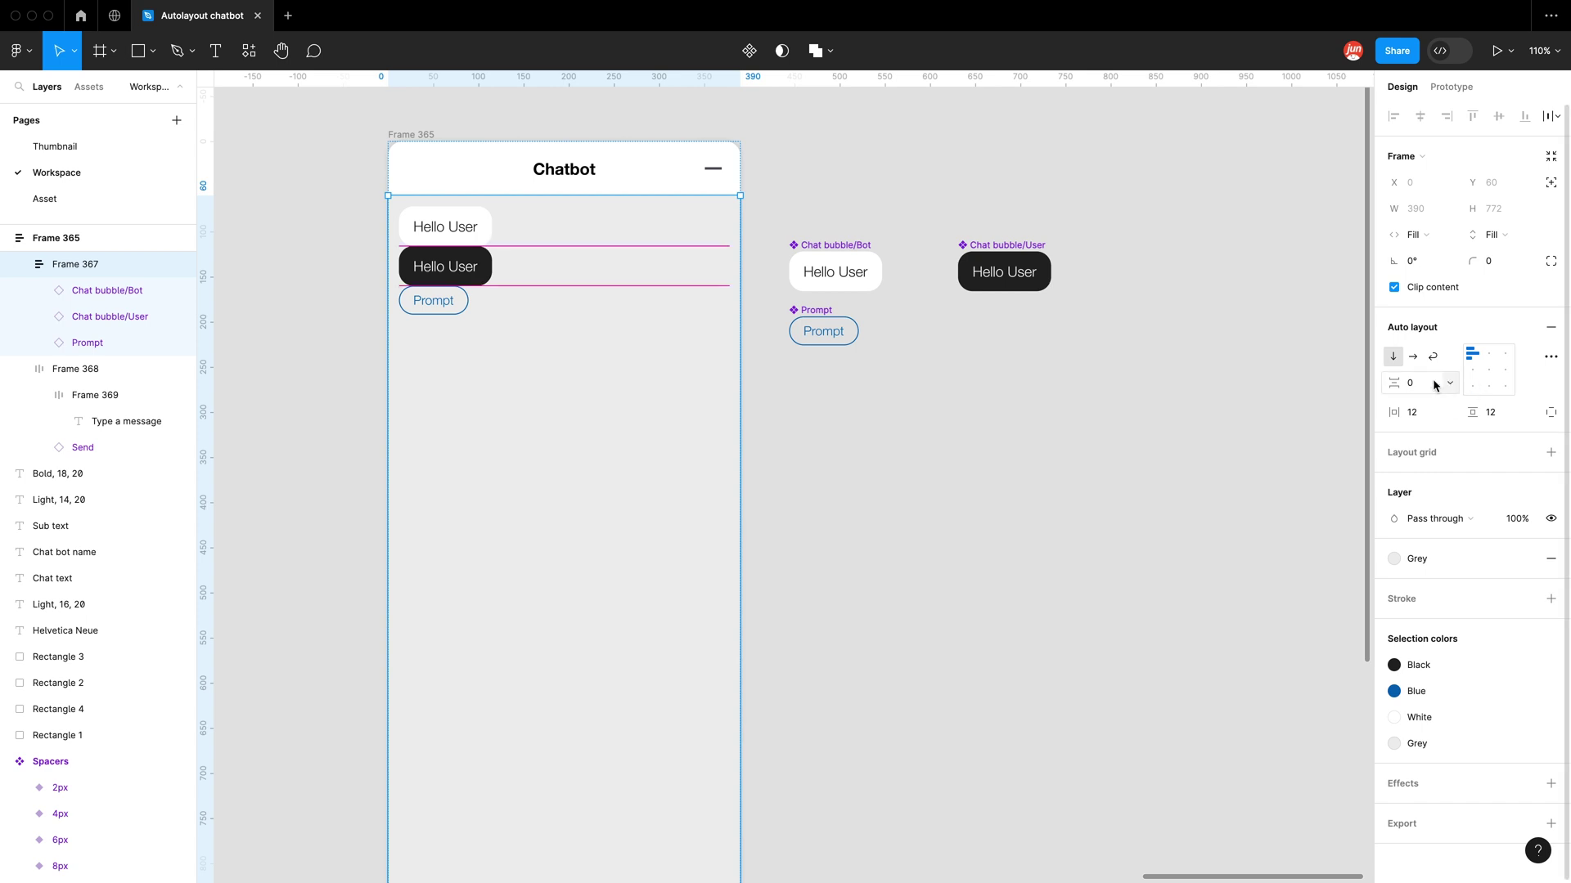
type("8")
key("Return")
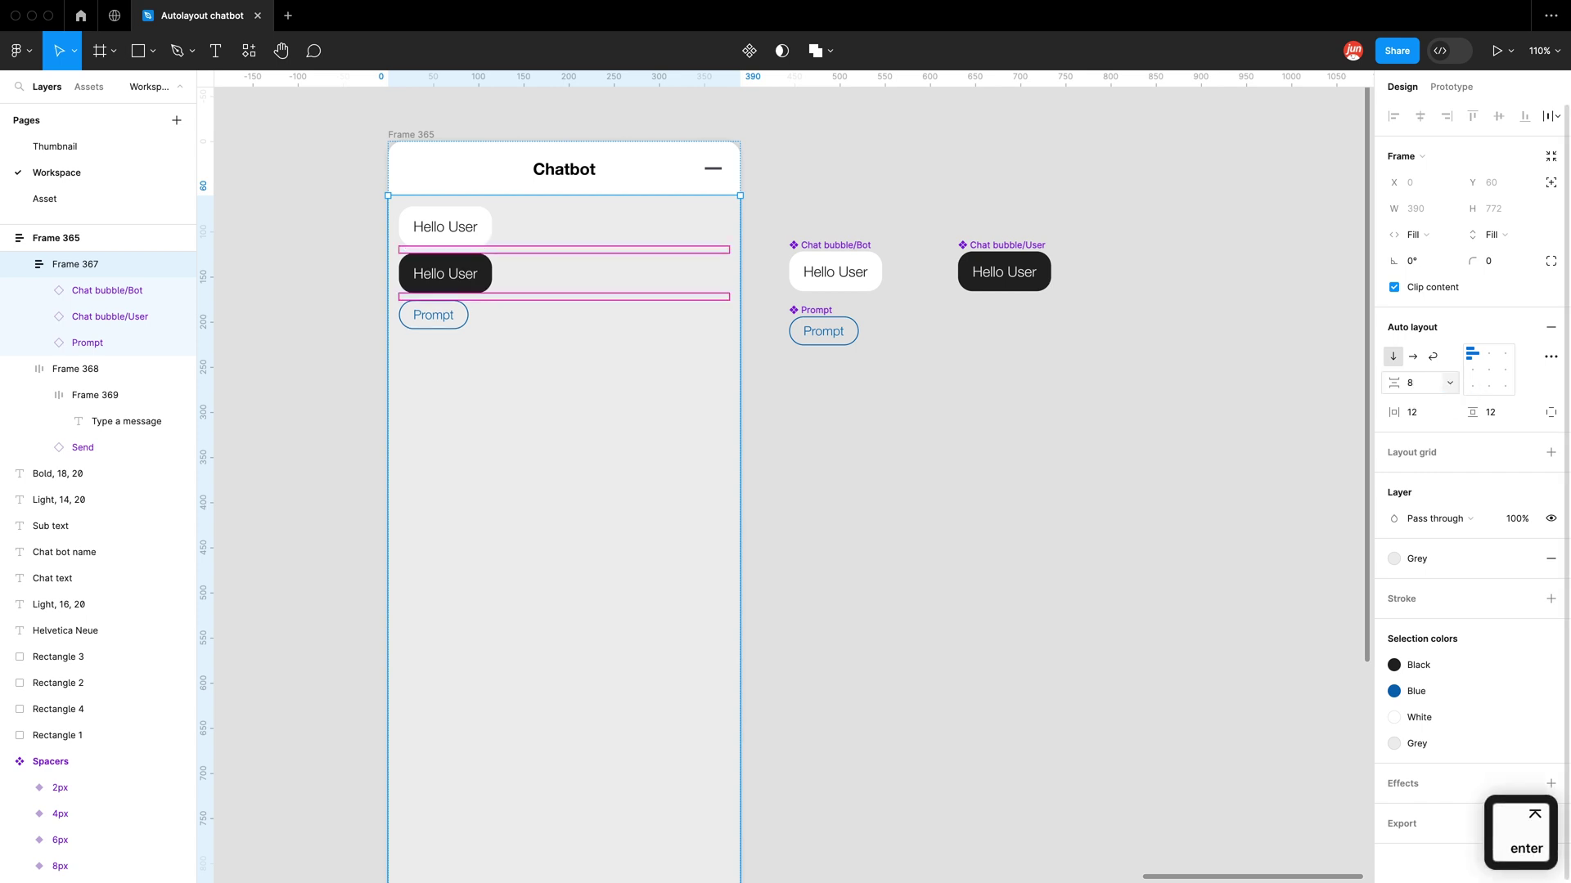
Step: Add a "Today" text in the Subtext style and place it above the bot bubble in the grey chat body frame
left_click(882, 421)
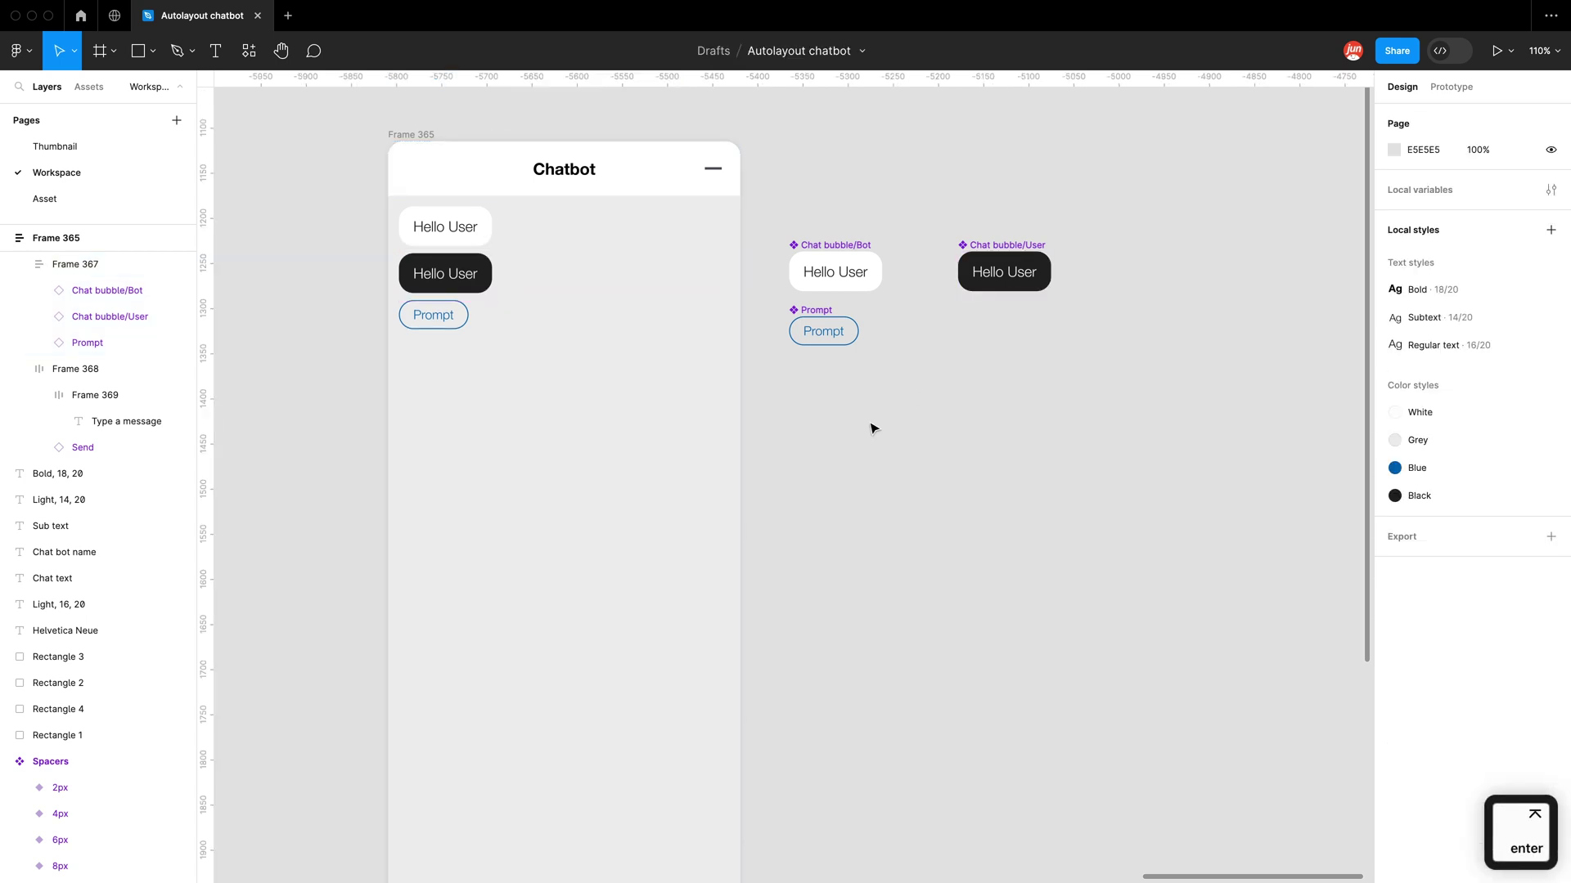
key("t")
left_click(831, 456)
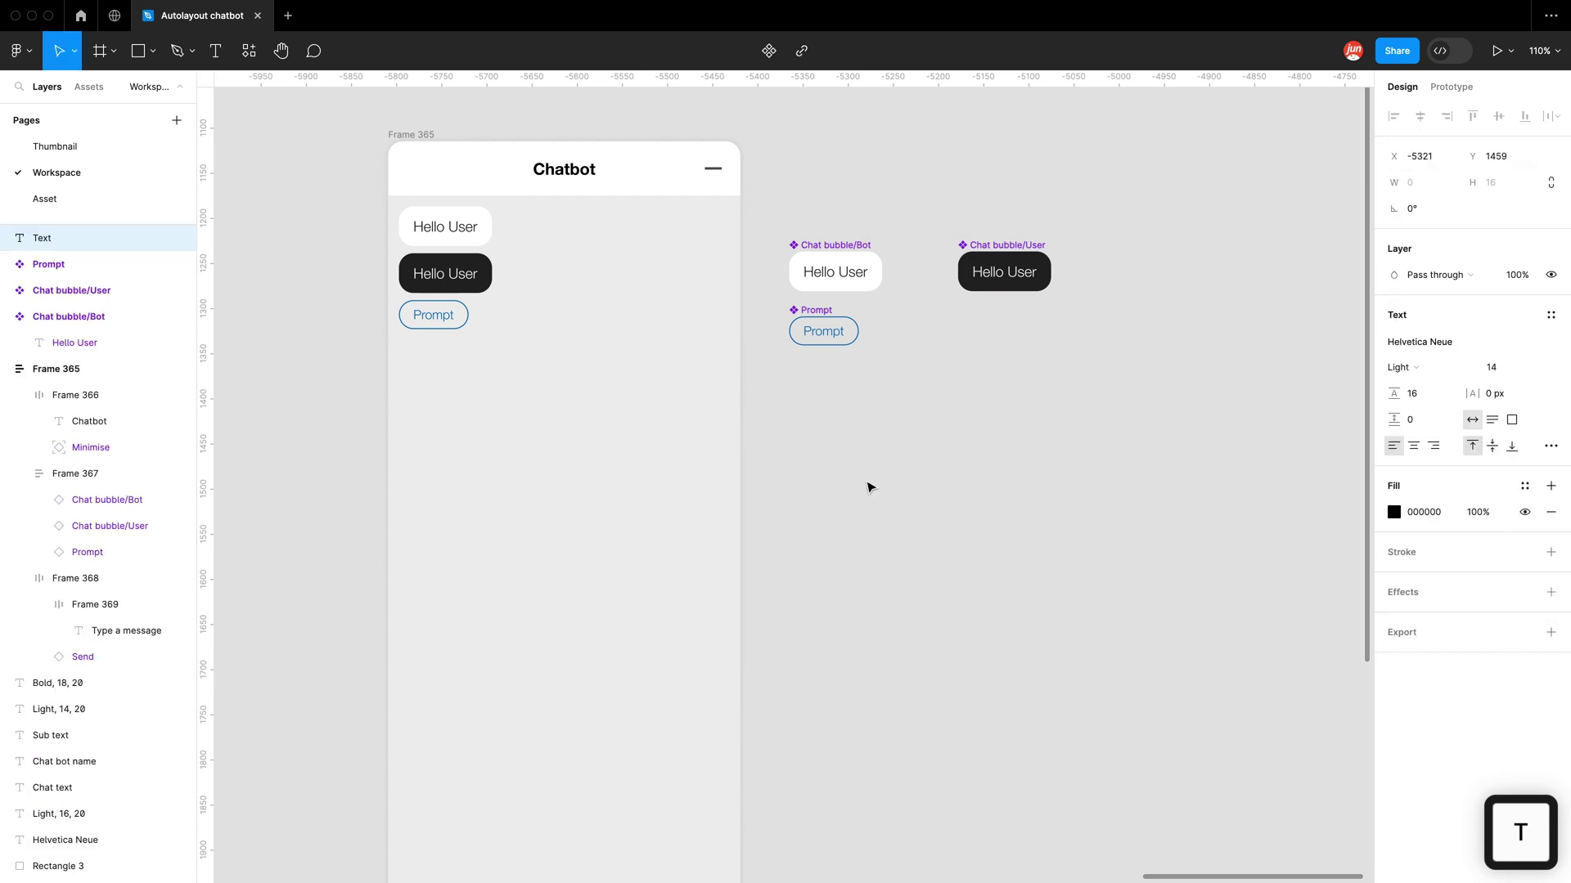
type("Today")
key("Escape")
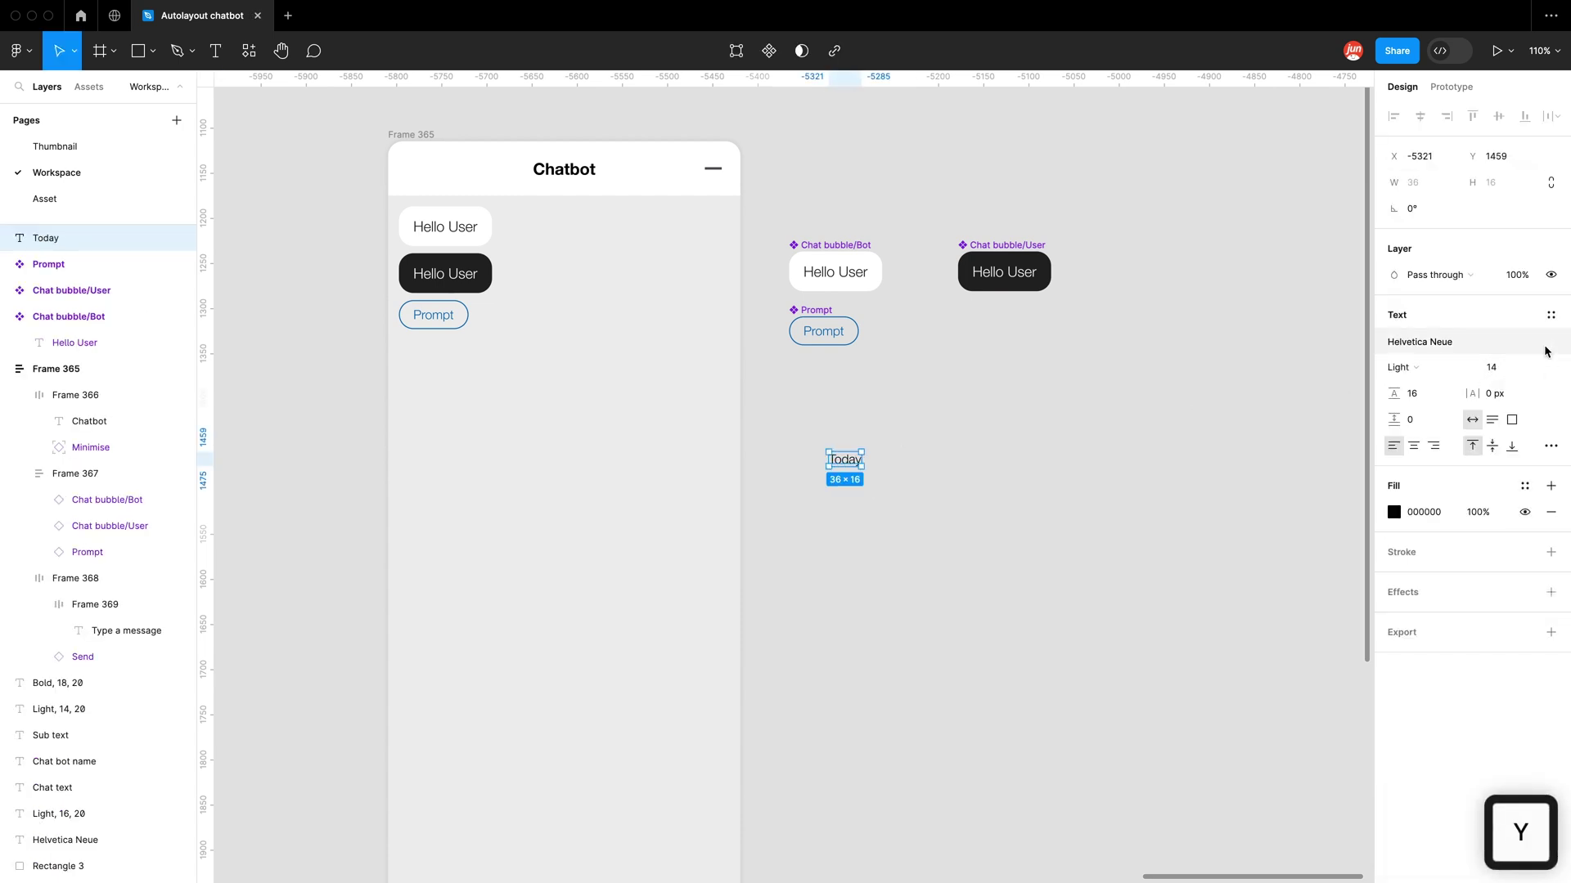
left_click(1549, 321)
left_click(1485, 461)
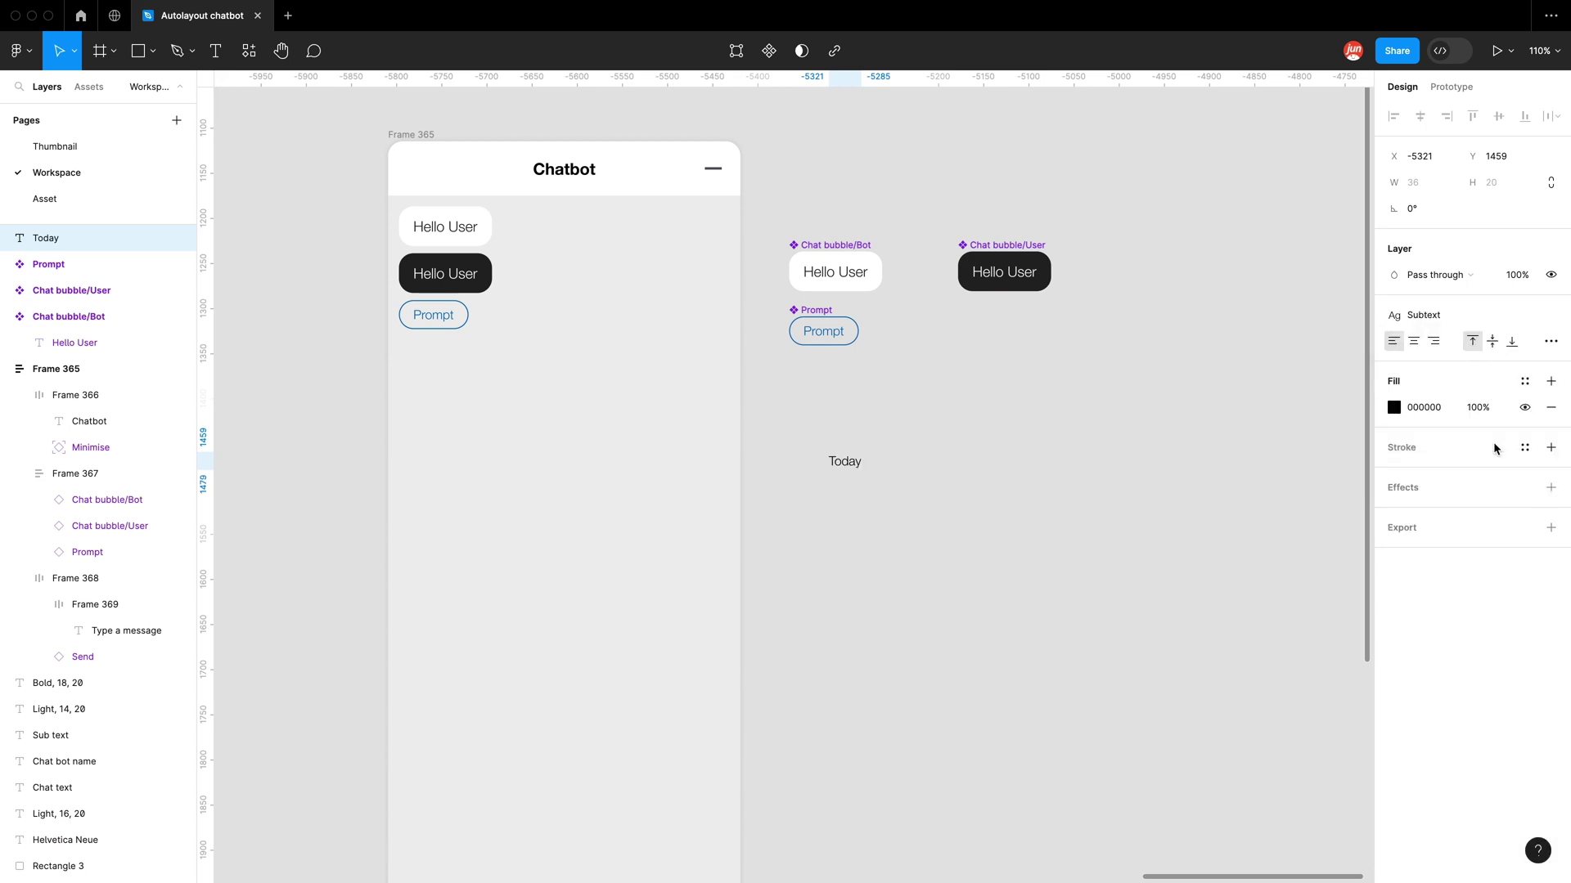
left_click_drag(843, 460, 452, 213)
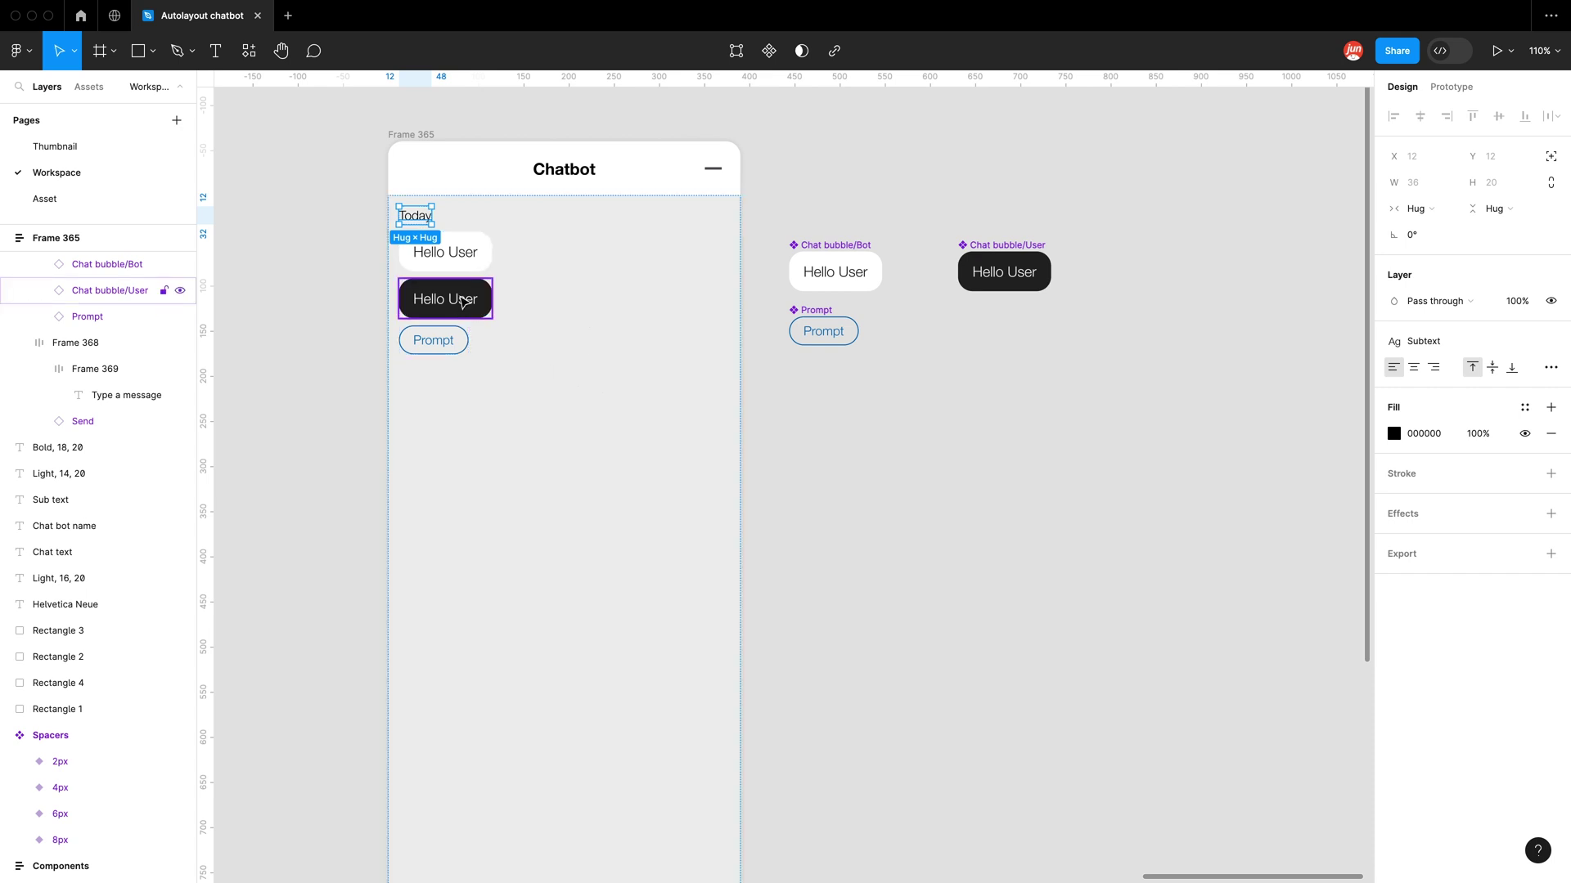
Step: Make the "Today" text fill its container's width and centre-align it horizontally
scroll(493, 194, "up", 3)
scroll(493, 194, "up", 5)
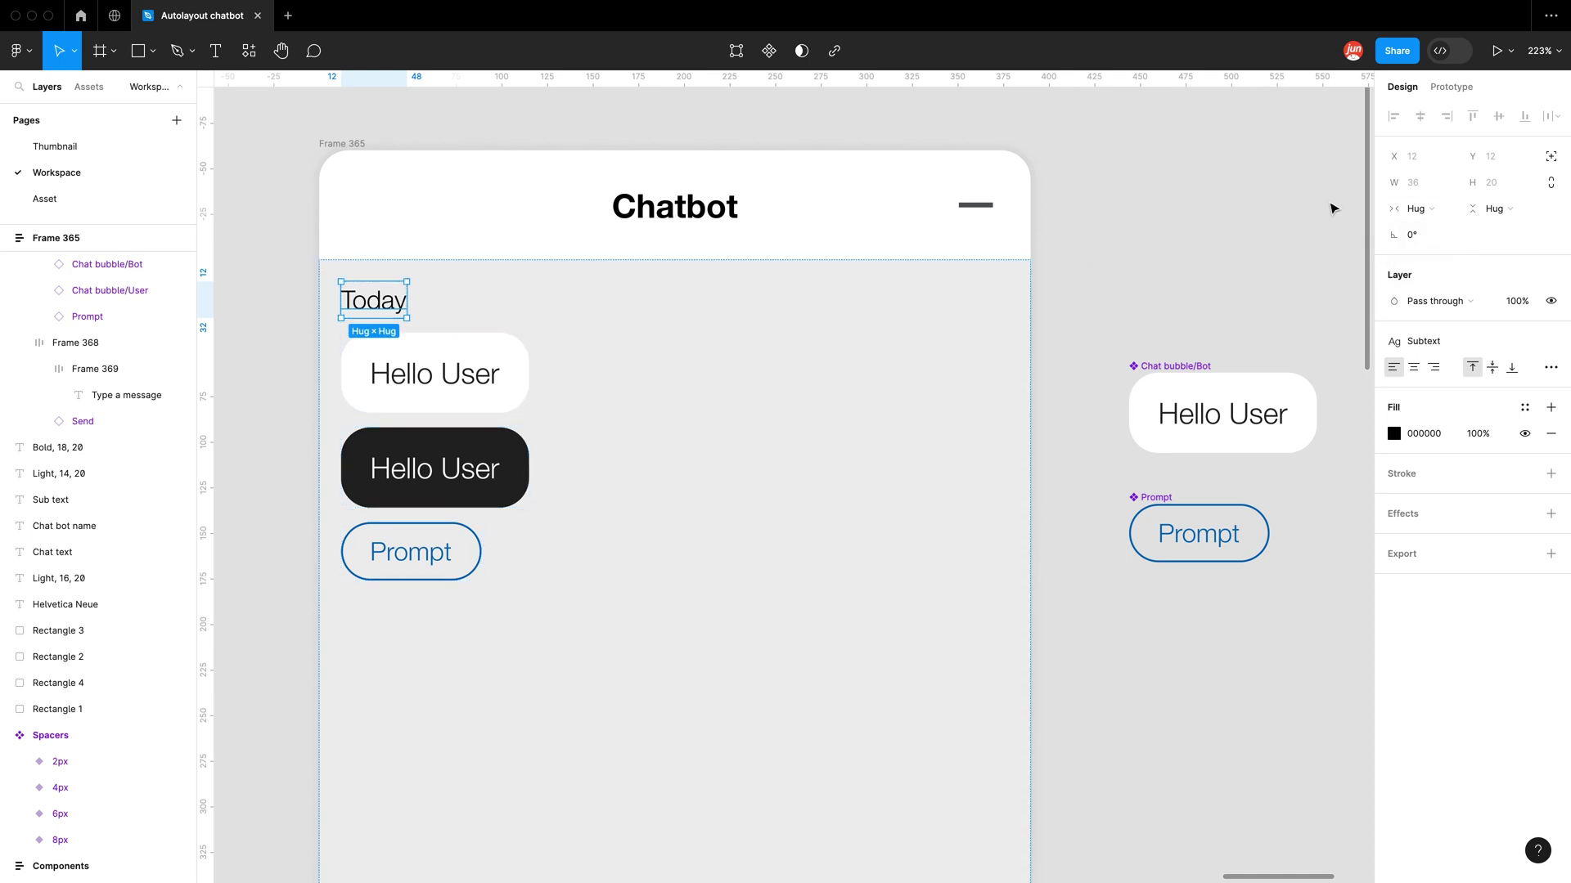
left_click(1432, 210)
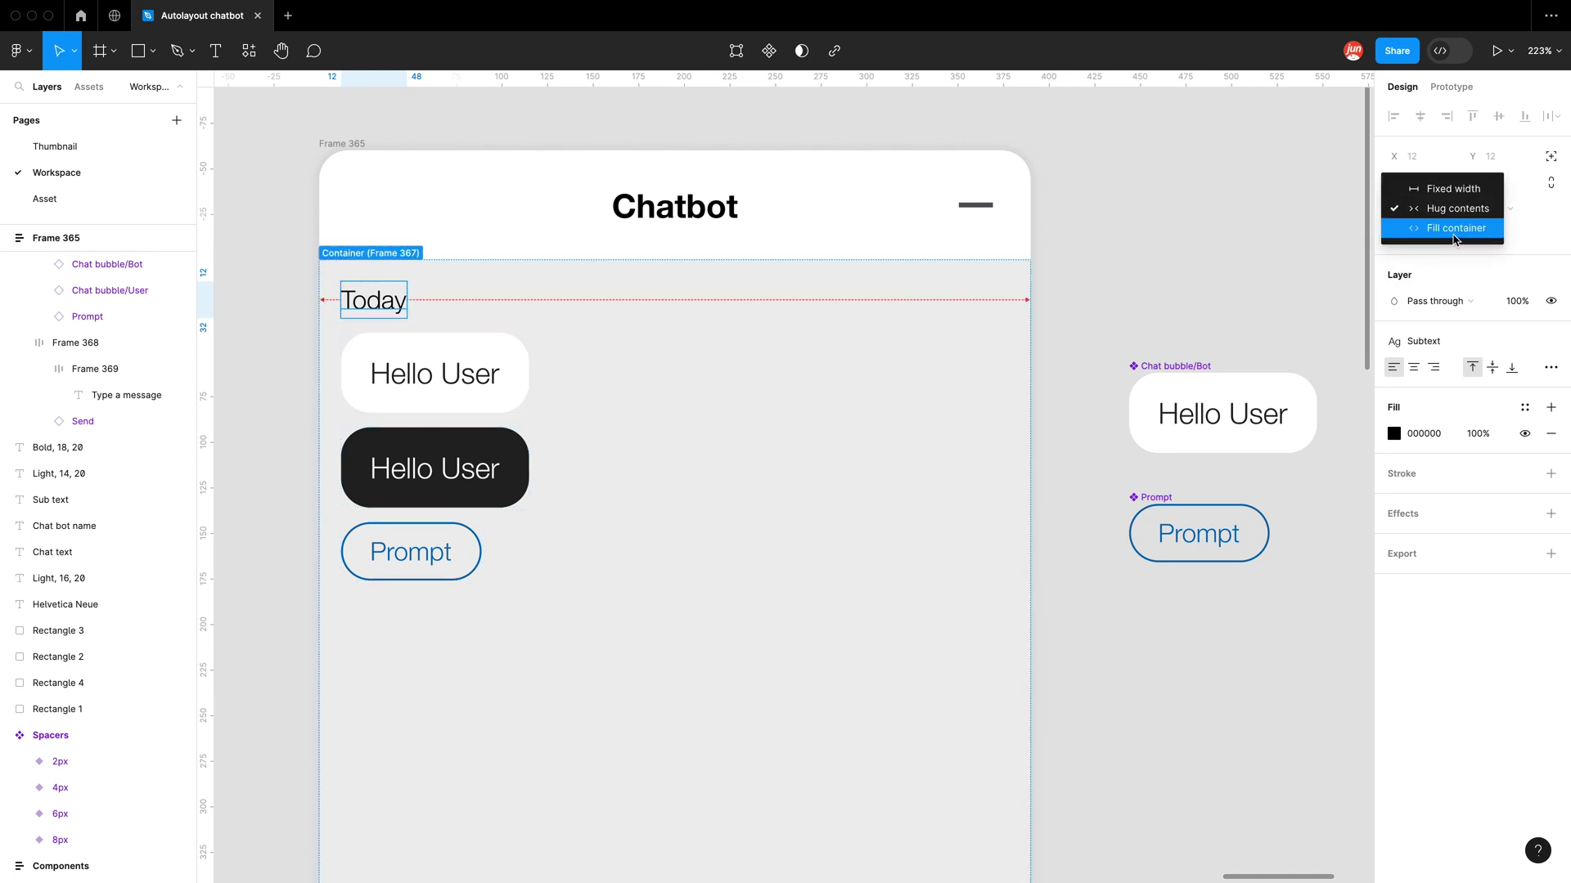
left_click(1449, 229)
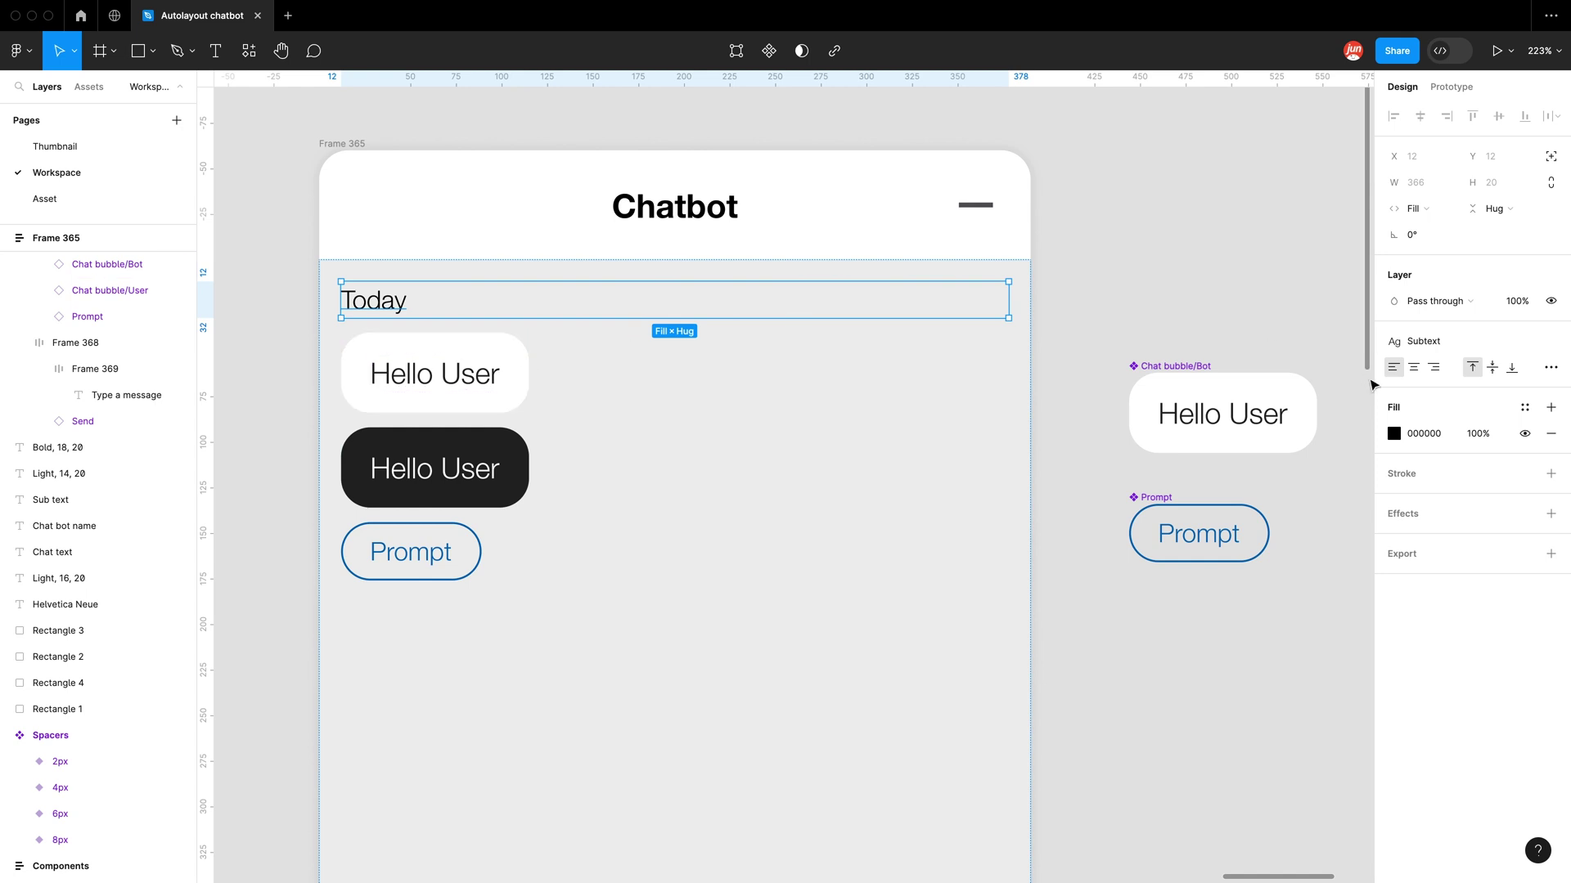
left_click(1413, 370)
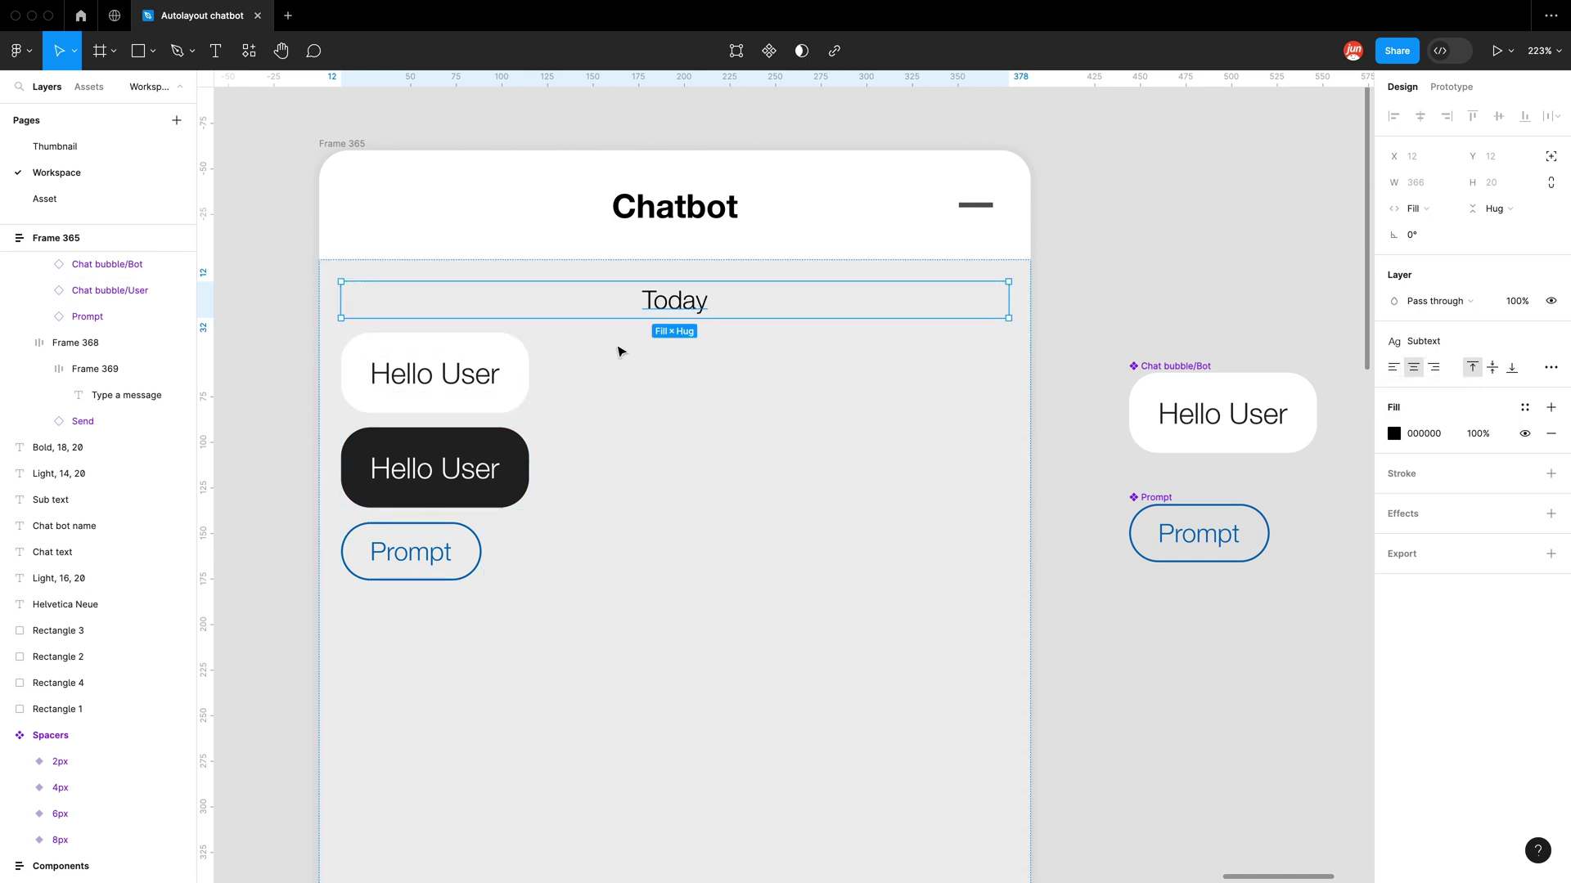
Step: Lengthen the message of the bot bubble in the chat body by pasting "Hello User" repeatedly after the existing text
left_click(489, 370)
double_click(466, 372)
double_click(463, 373)
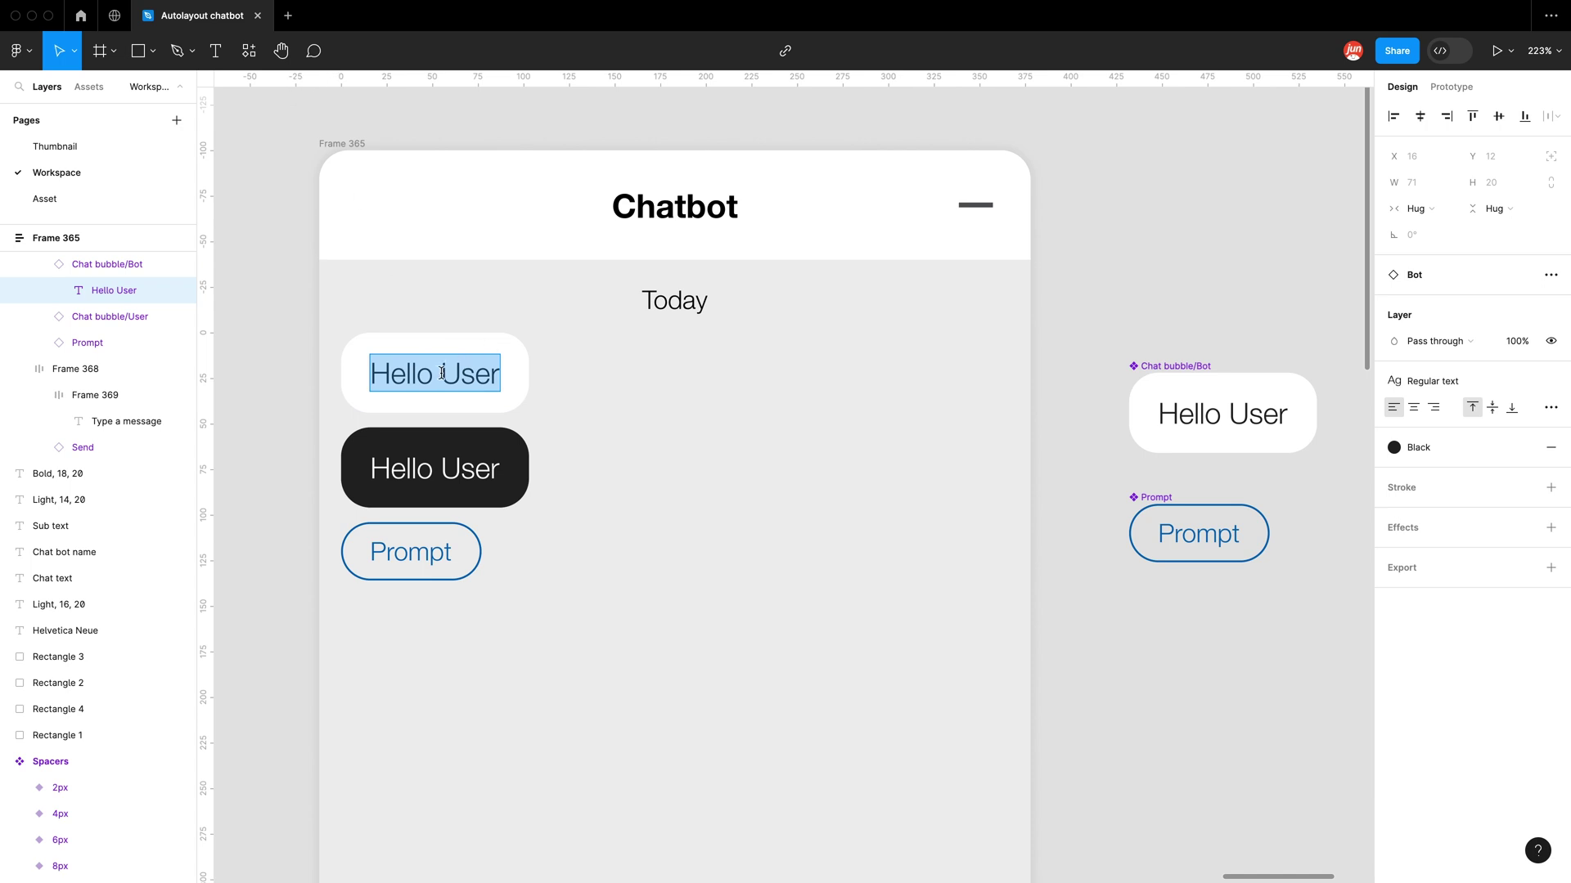
key("cmd+c")
key("cmd+v")
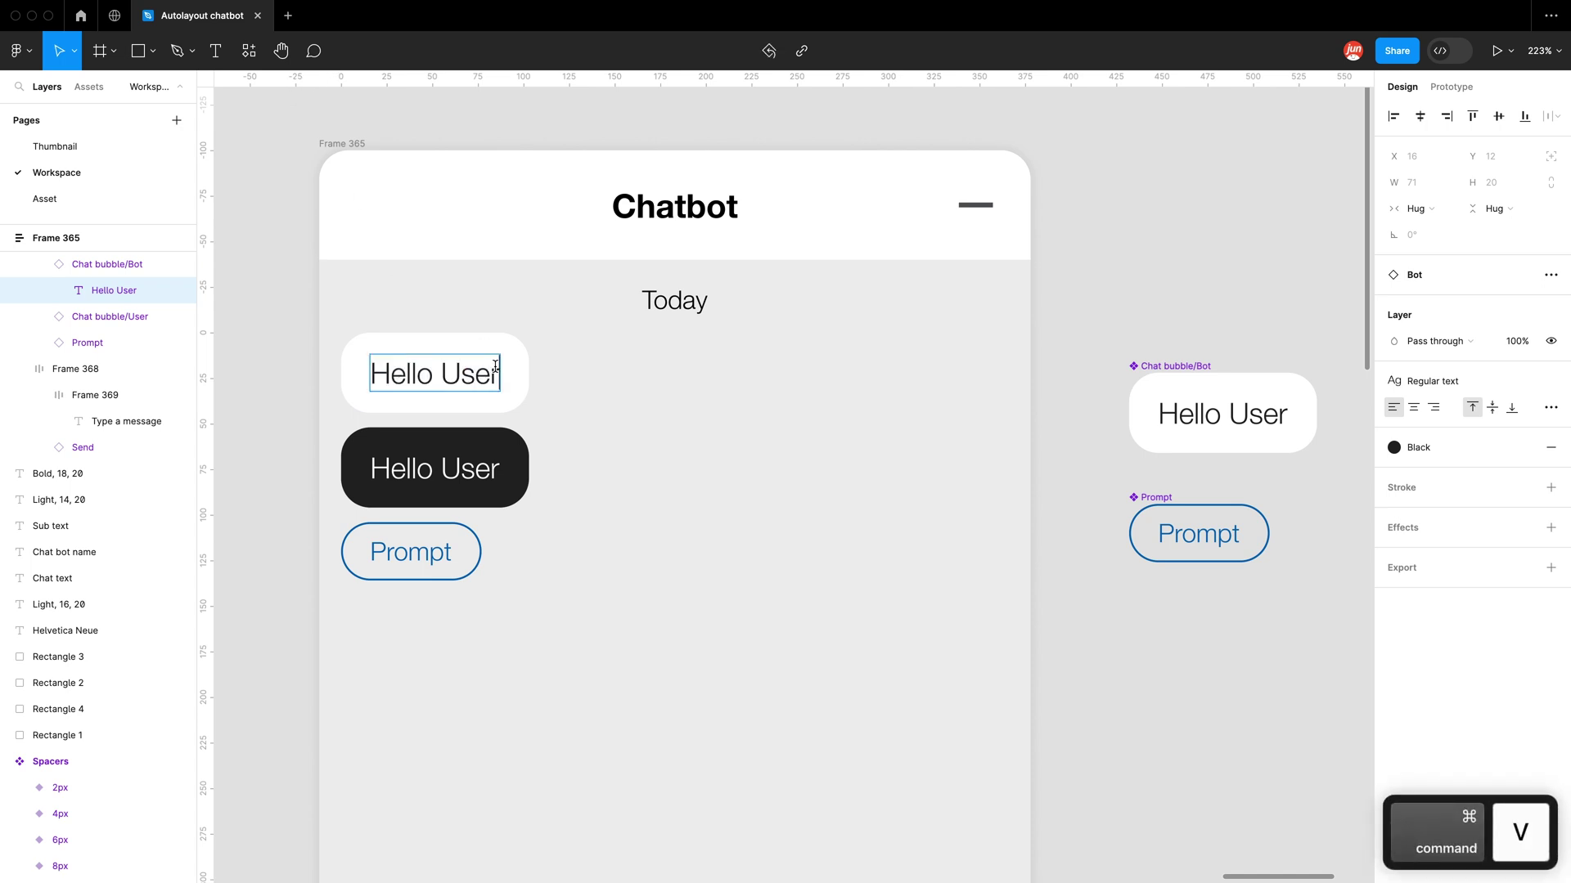
key("cmd+v")
key("super+v")
key("super+v")
key("super+v")
key("super+v")
key("super+v")
key("super+v")
key("super+v")
key("super+v")
key("super+v")
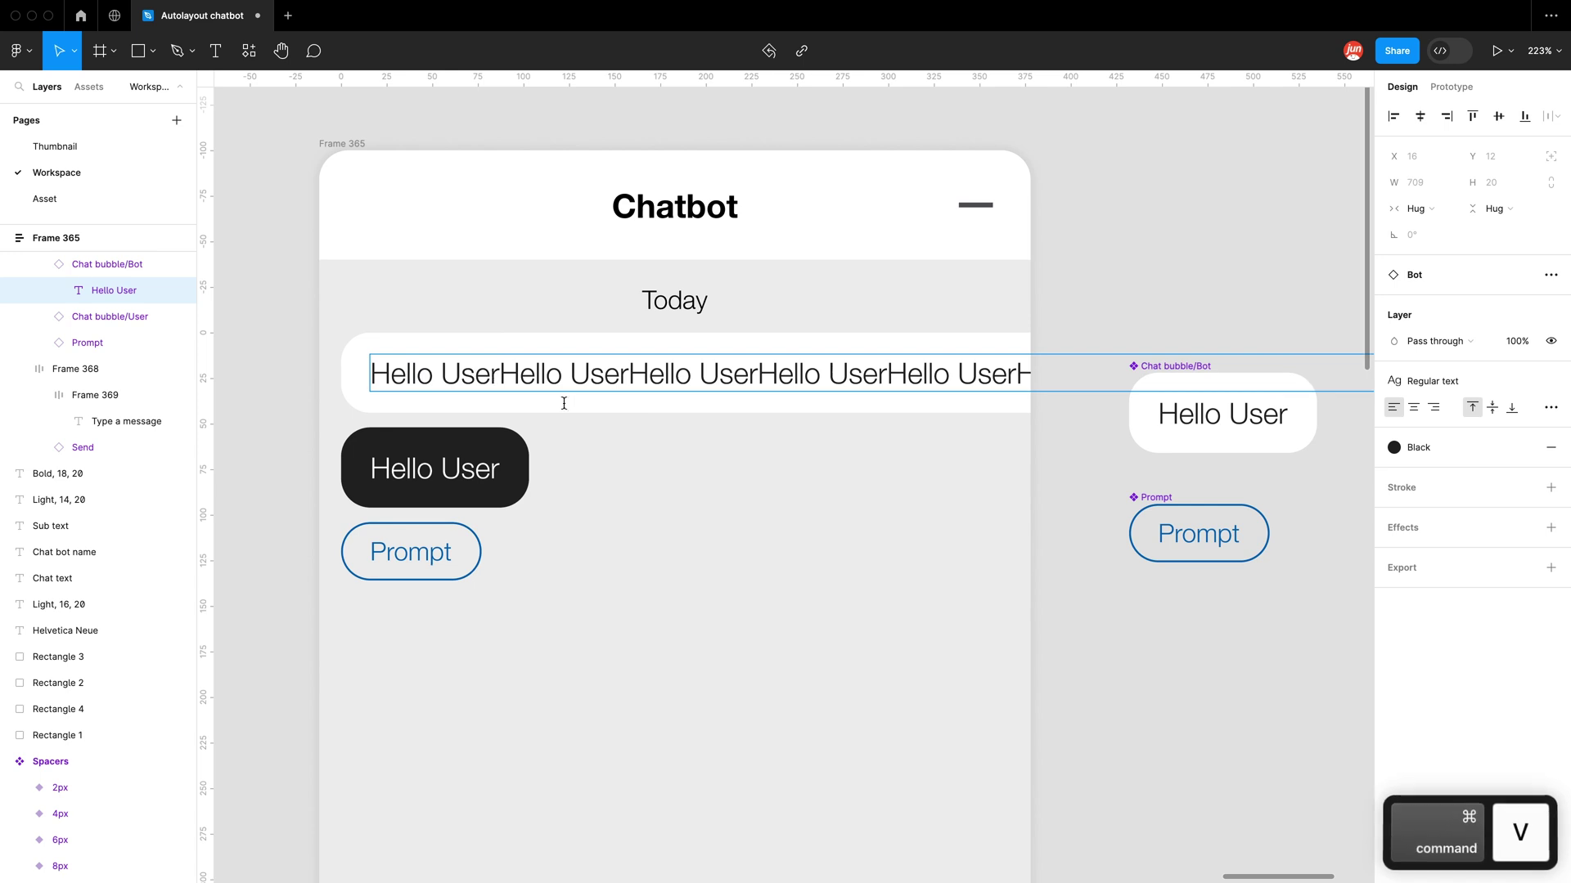
key("Escape")
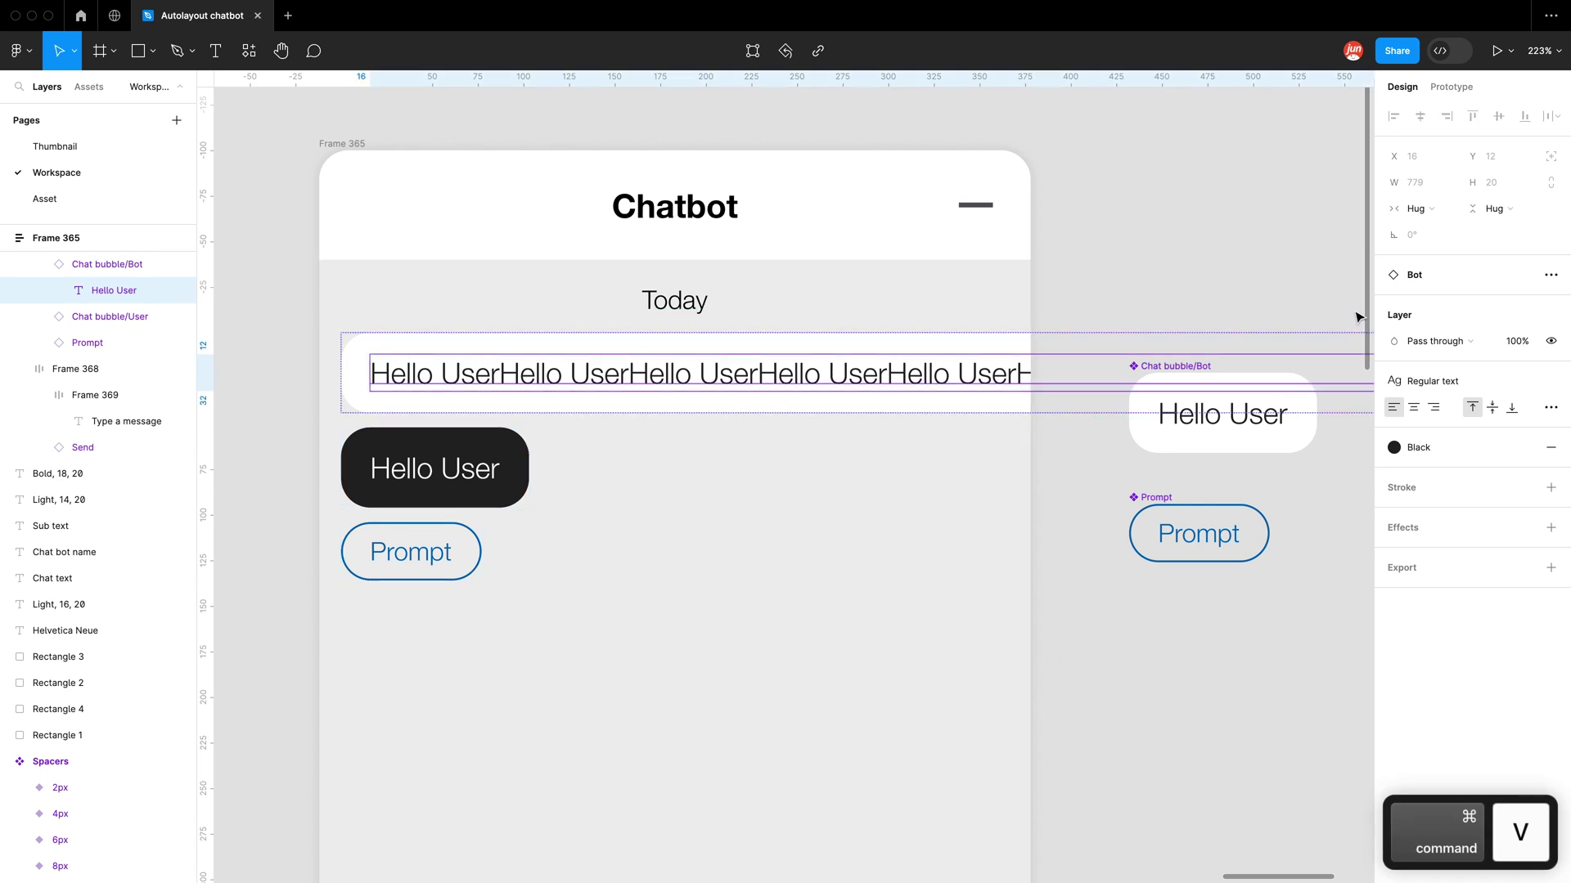
Step: Examine the lengthened bot bubble's sizing settings and its extent relative to the chat body frame
scroll(1094, 249, "down", 5)
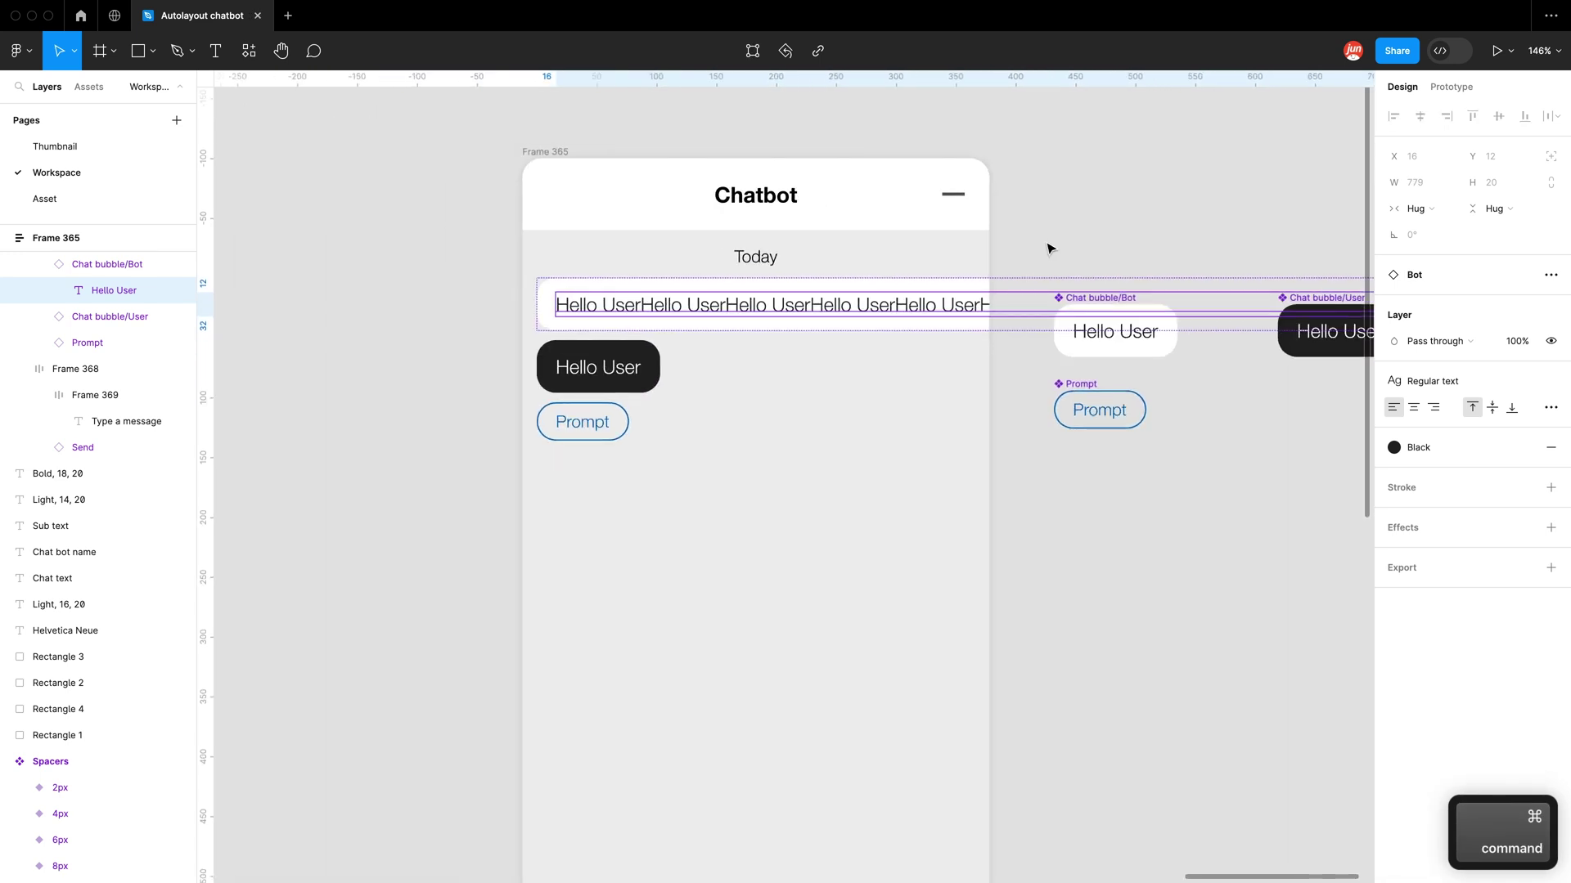
left_click(894, 257)
scroll(879, 278, "up", 5)
left_click(856, 316)
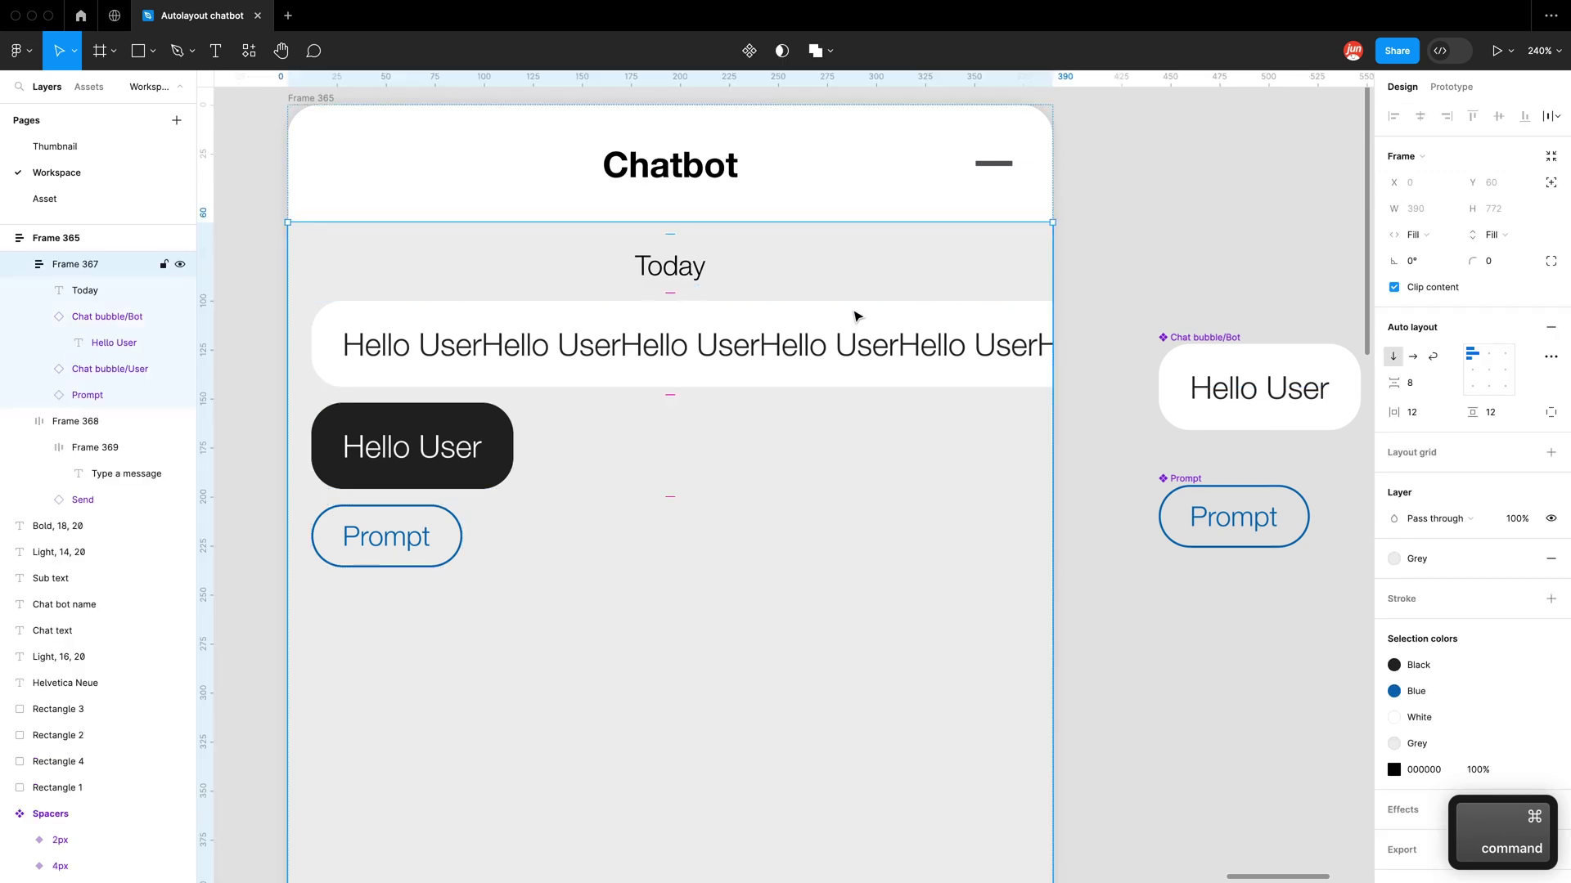
left_click(857, 316)
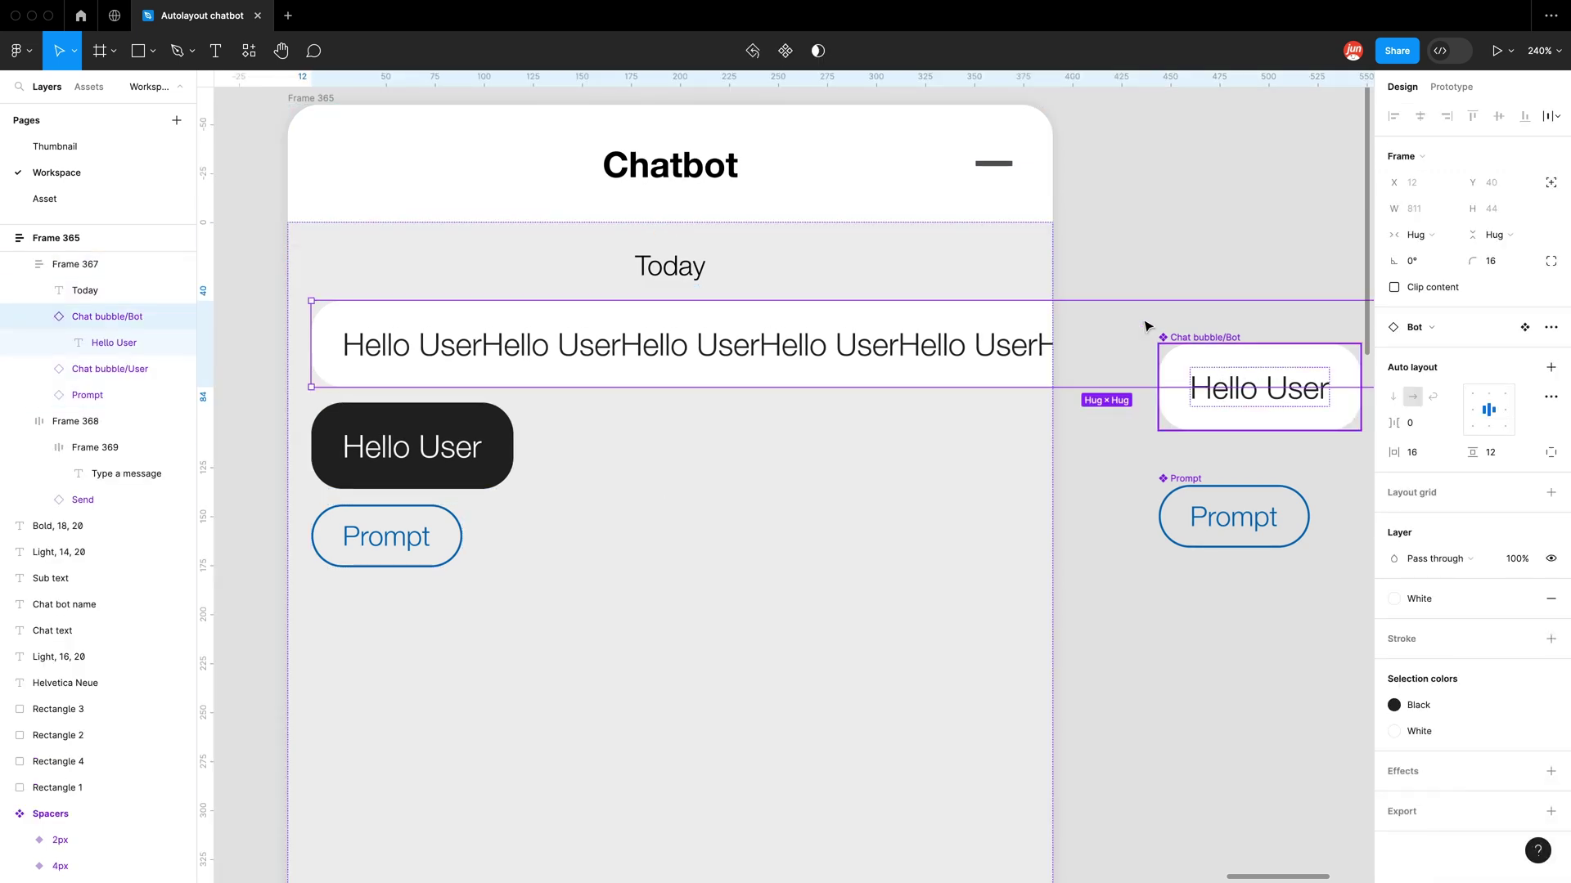
scroll(1245, 368, "right", 2)
left_click(1107, 442)
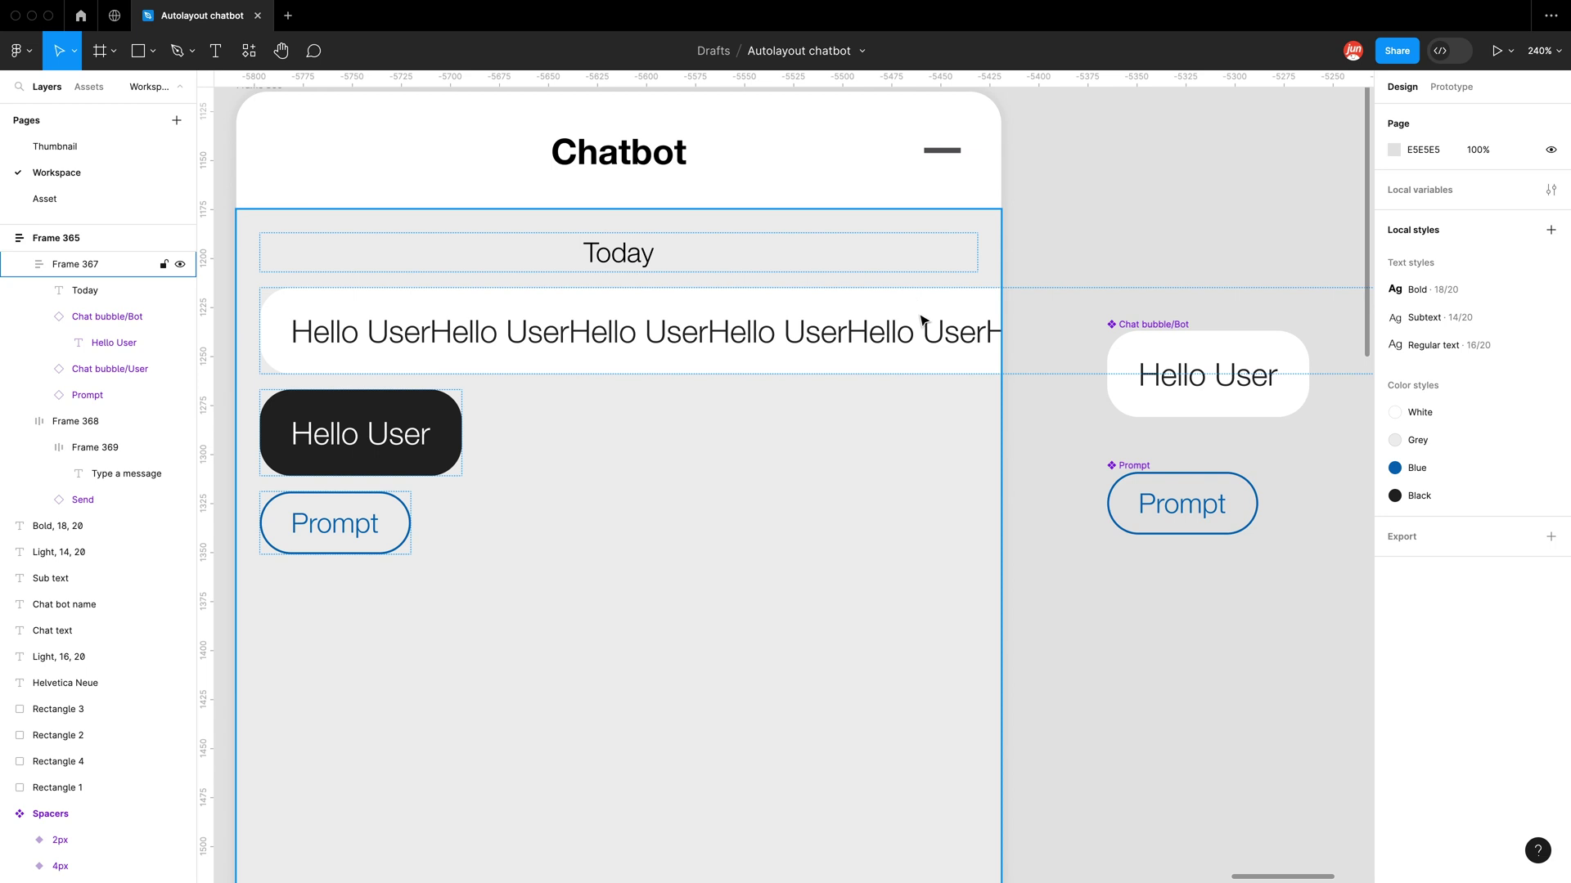
Step: Draw a frame of about 319 × 182 around the Chat bubble/Bot, Chat bubble/User and Prompt main components
scroll(922, 324, "down", 3, "super")
scroll(1017, 414, "right", 3)
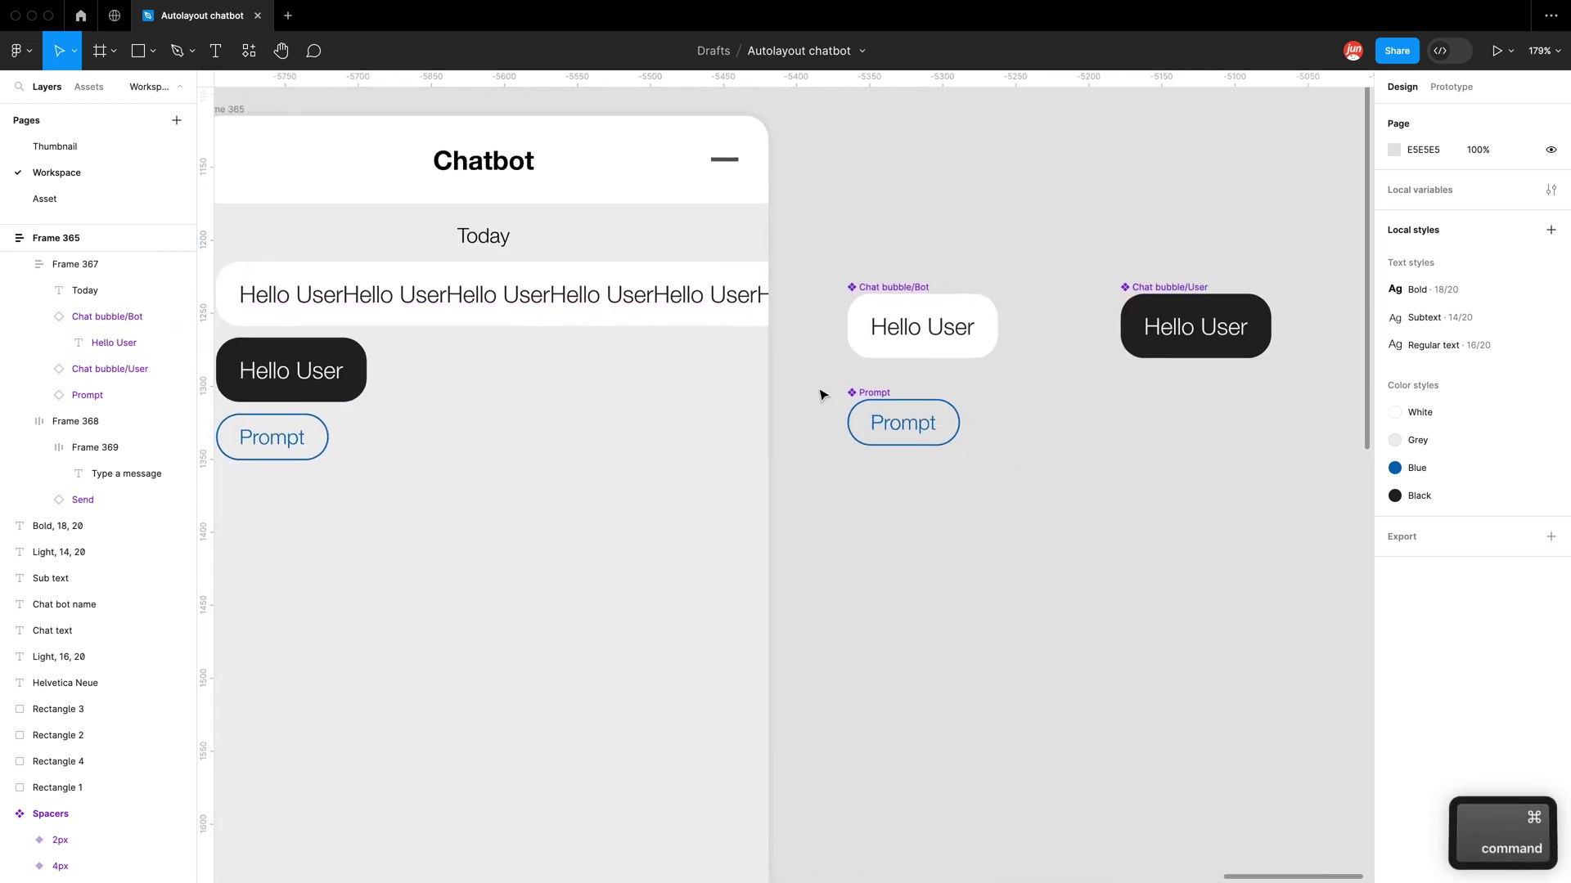
scroll(822, 385, "down", 3, "super")
scroll(886, 373, "right", 1)
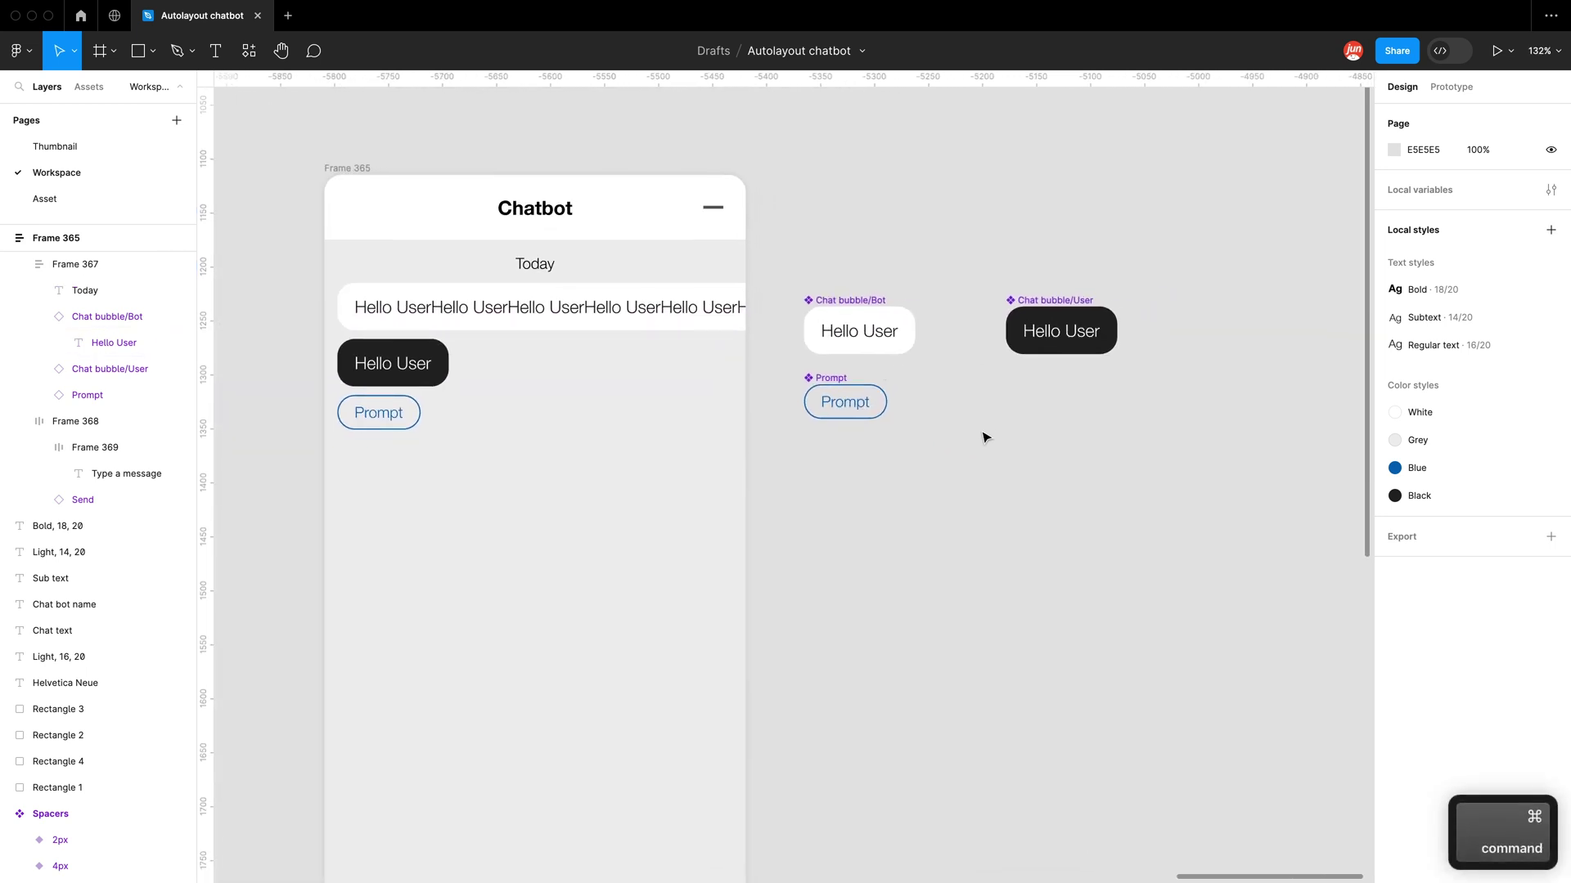
key("f")
left_click_drag(790, 258, 1133, 453)
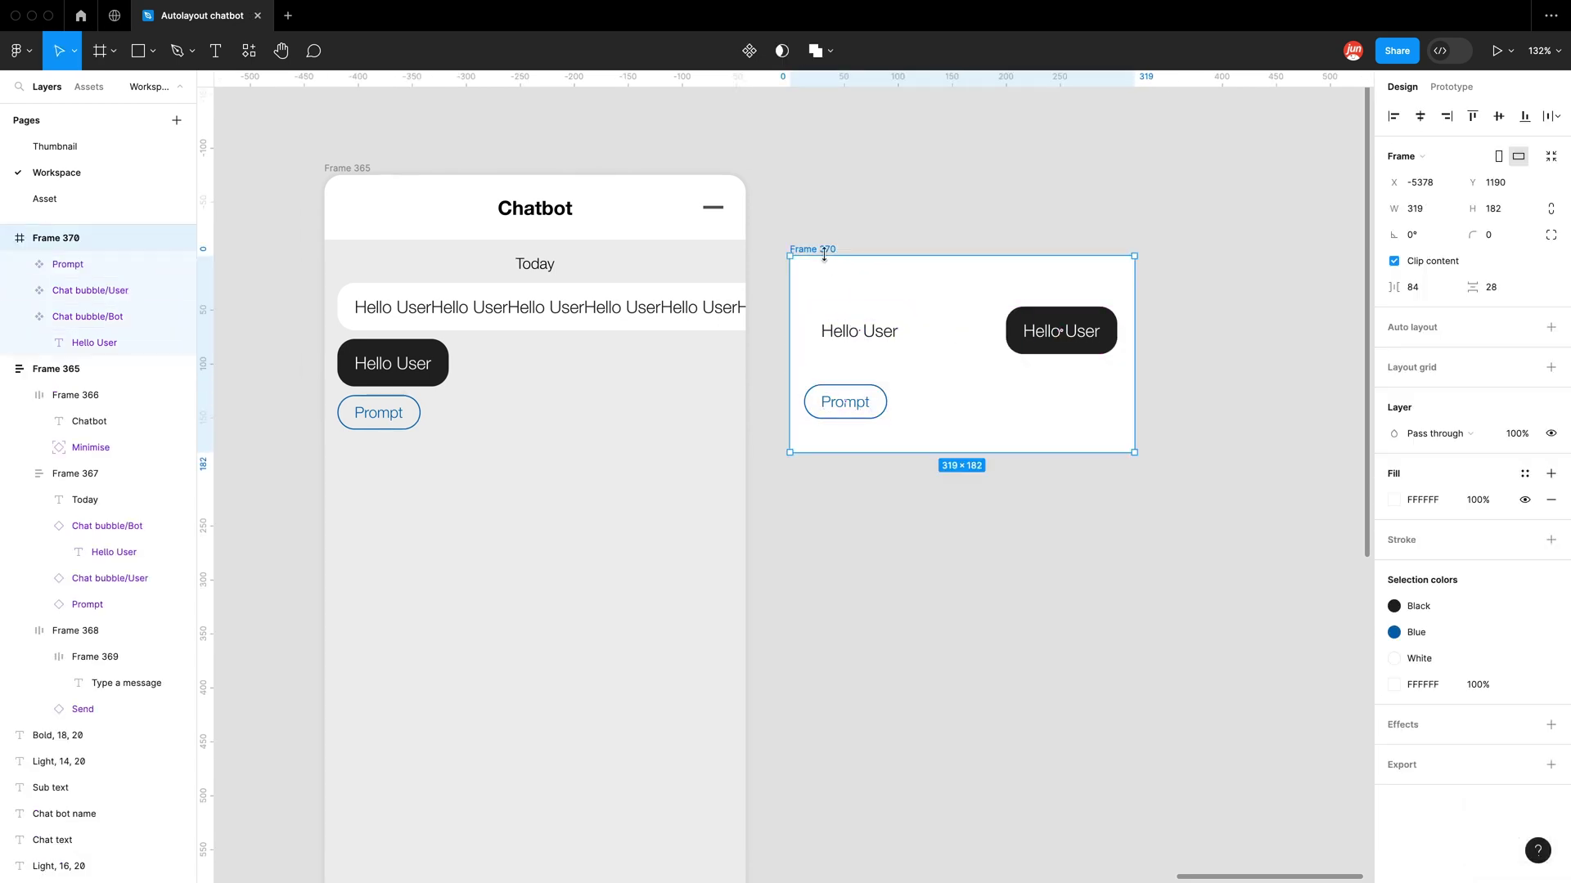
Step: Fill the new component frame with light green EBF9DA and move the Chat bubble/User component down, level with Prompt
left_click(1393, 500)
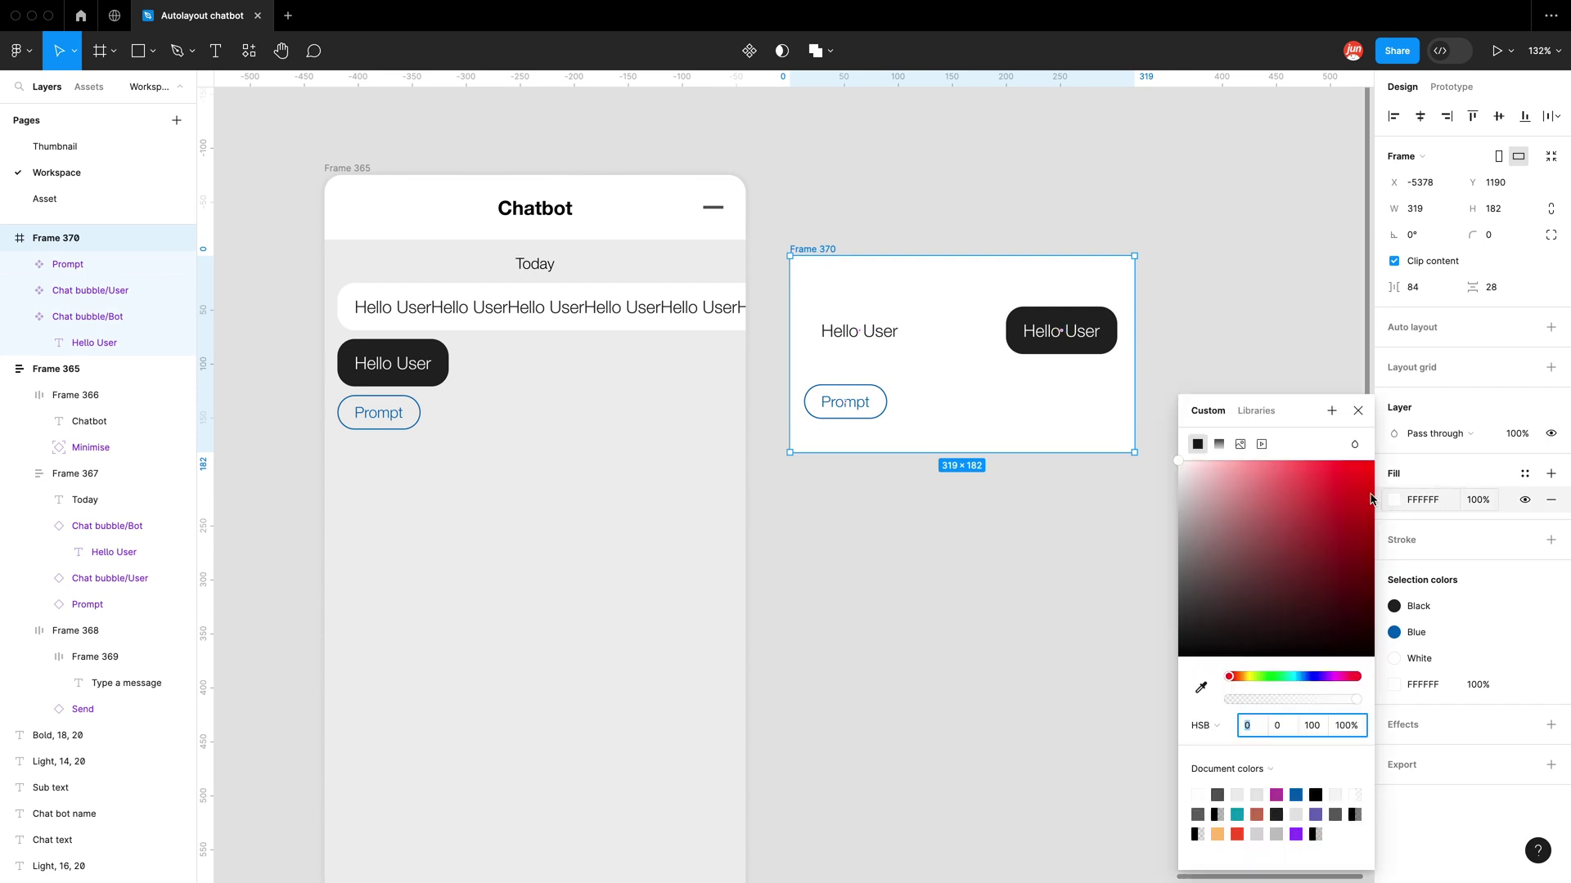
left_click_drag(1258, 481, 1201, 469)
left_click(1260, 677)
left_click(1162, 376)
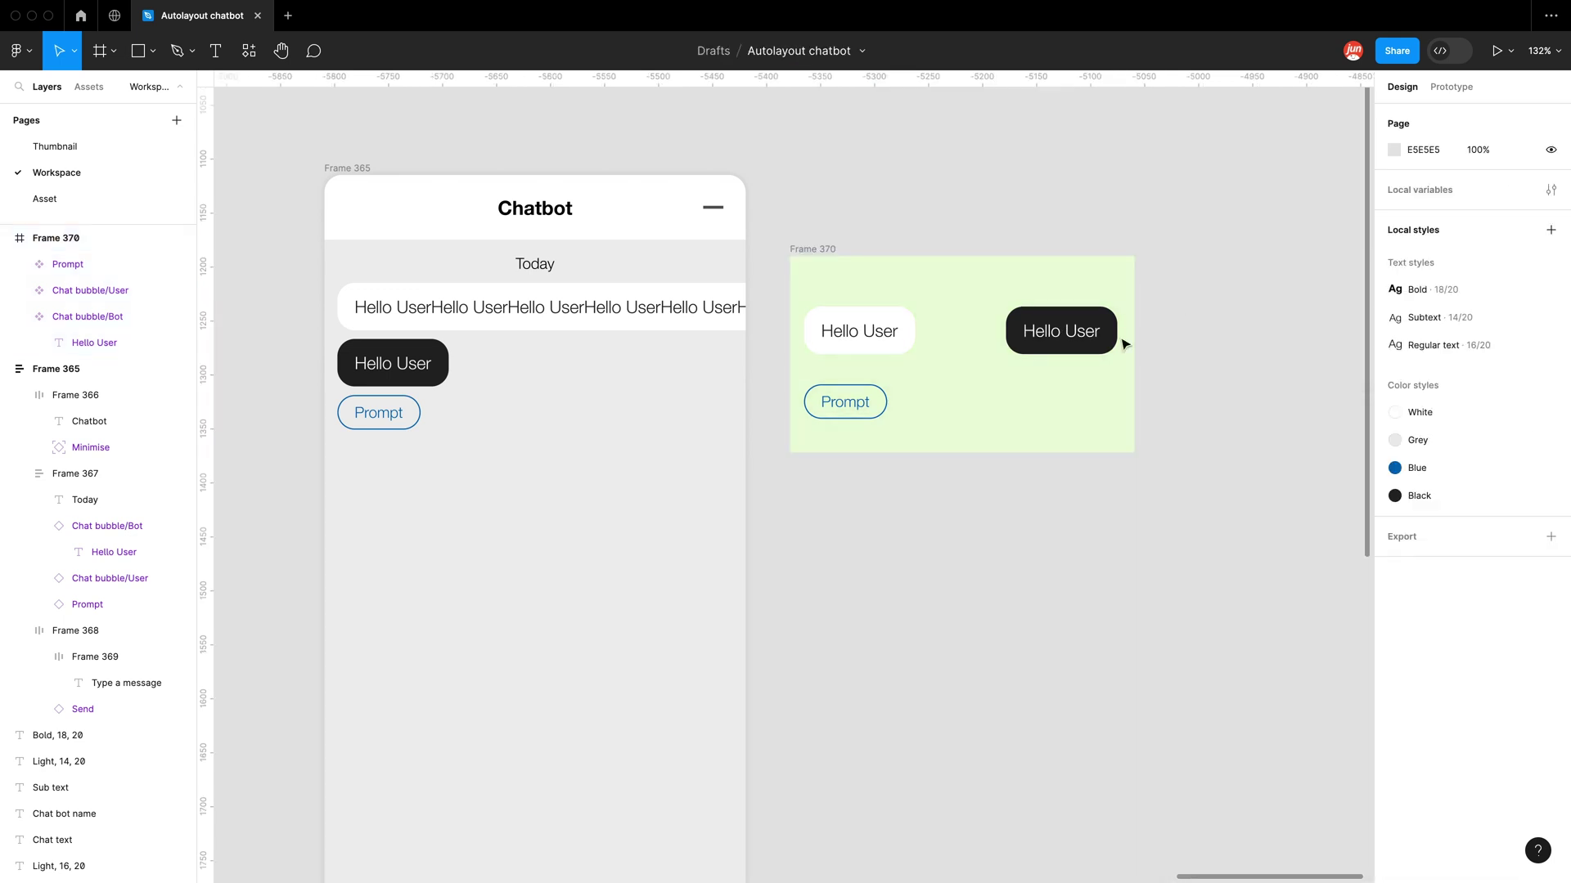
left_click(1078, 345)
left_click_drag(1078, 345, 1071, 402)
Step: Move the green component frame up so its top lines up with the Chatbot frame's top, and set its width to 390
left_click(800, 249)
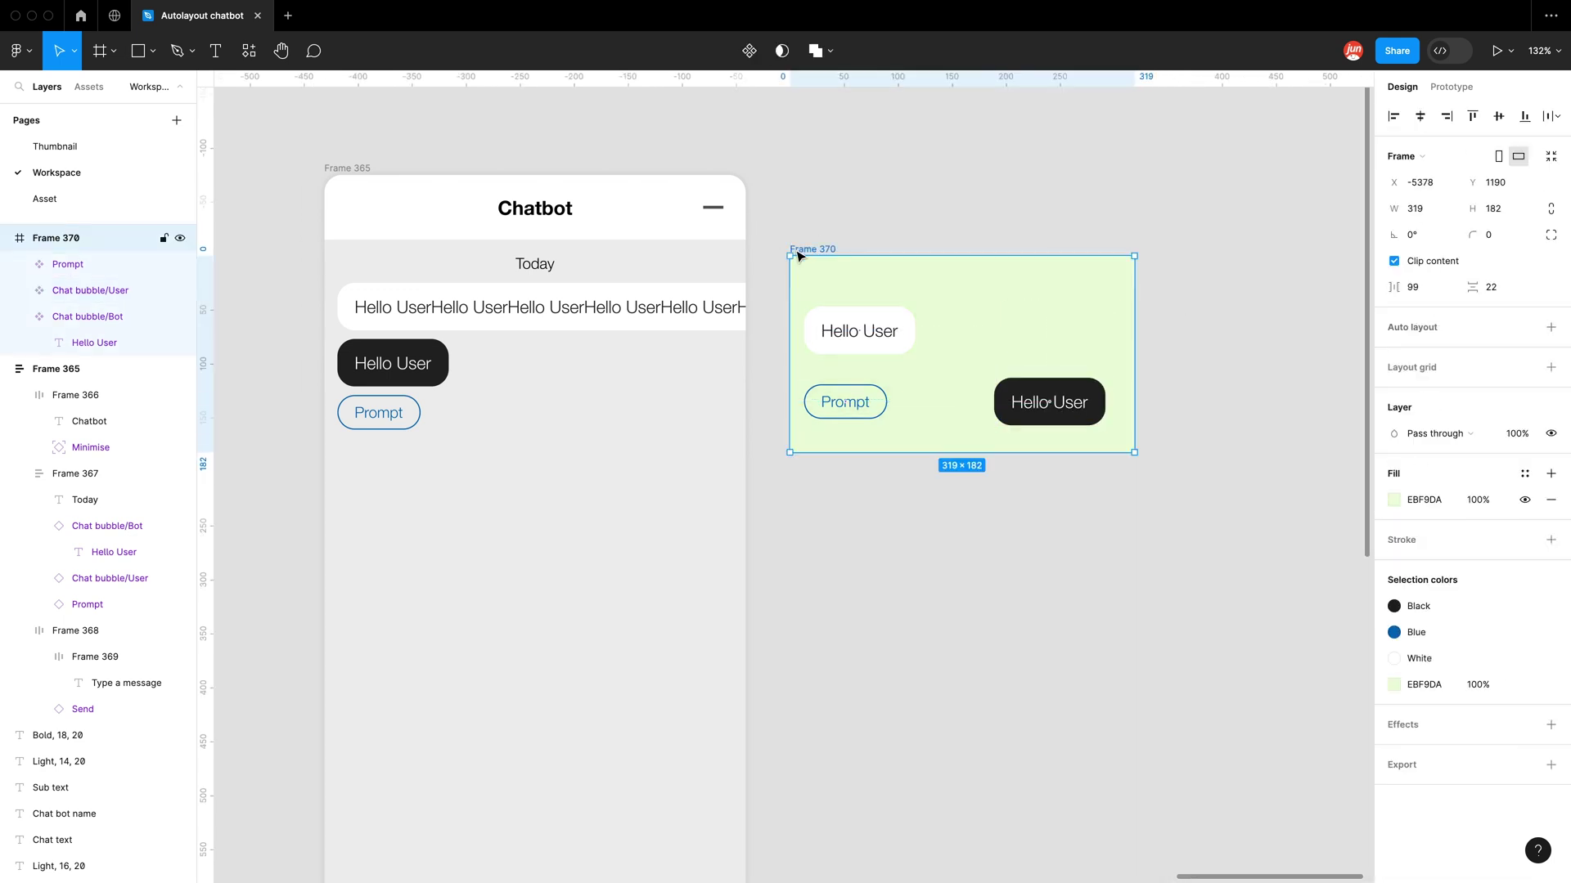
left_click_drag(800, 250, 822, 173)
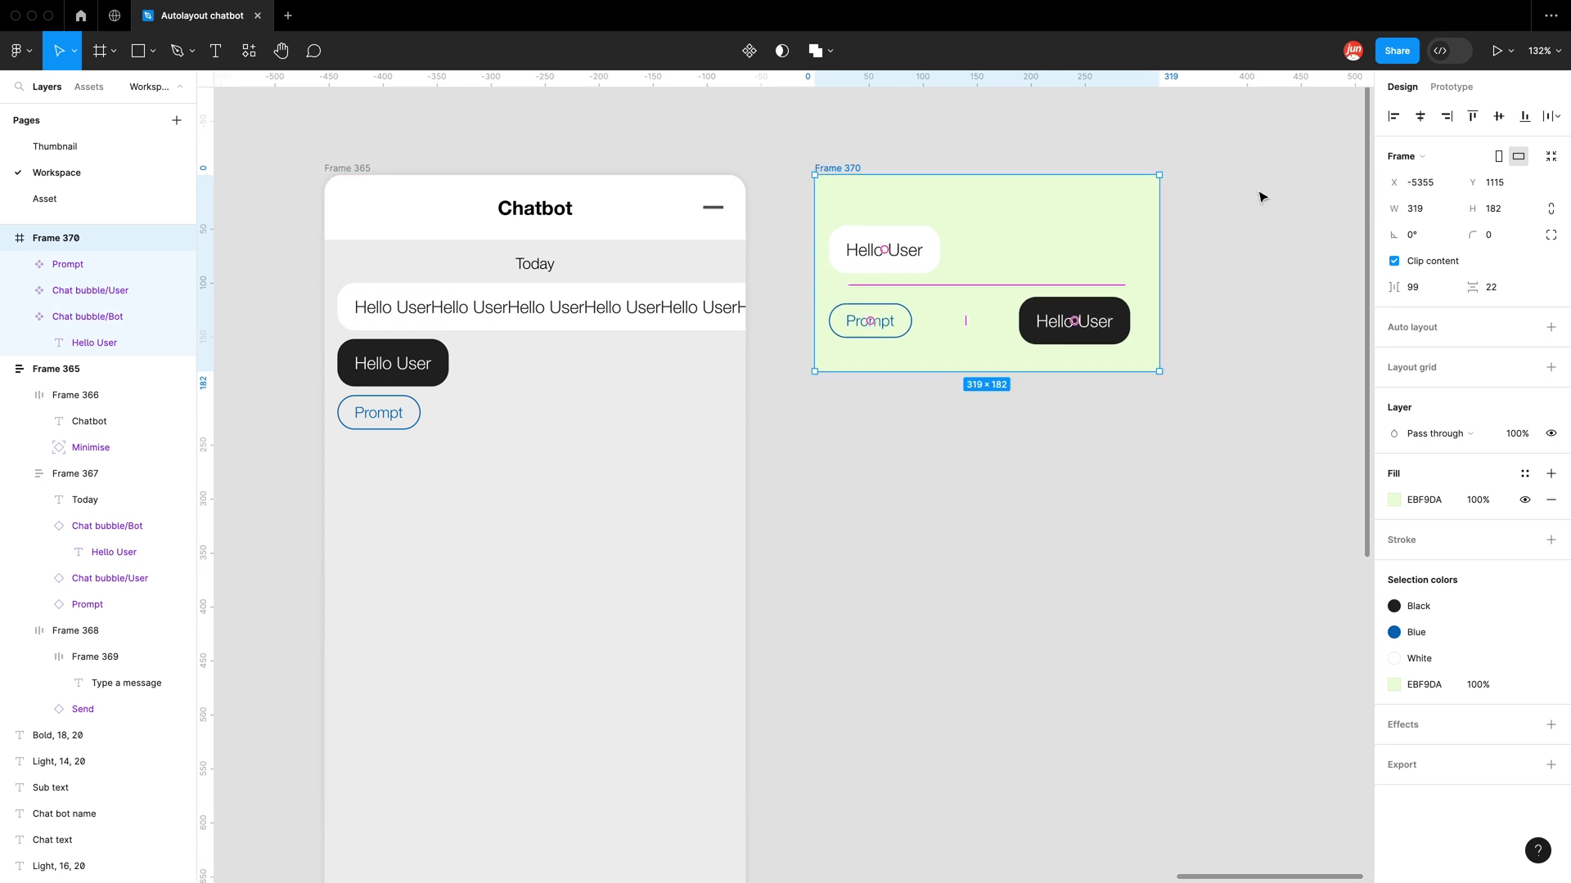
left_click(1424, 206)
type("390")
key("Return")
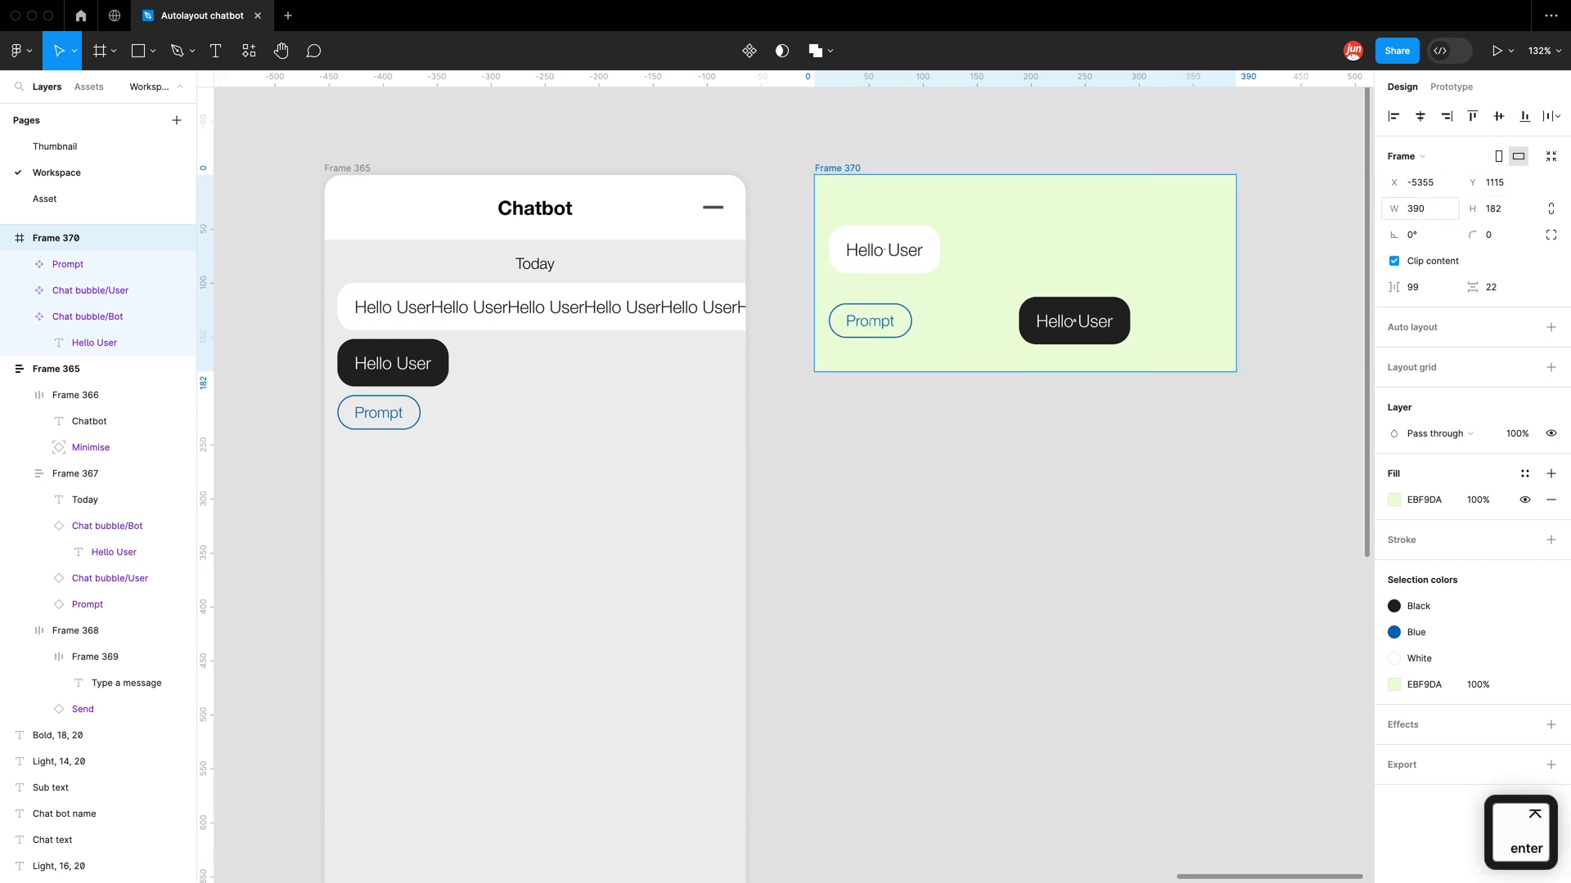
Step: Add vertical auto layout to the green component frame, with items aligned top left and a gap of 8
left_click(1550, 327)
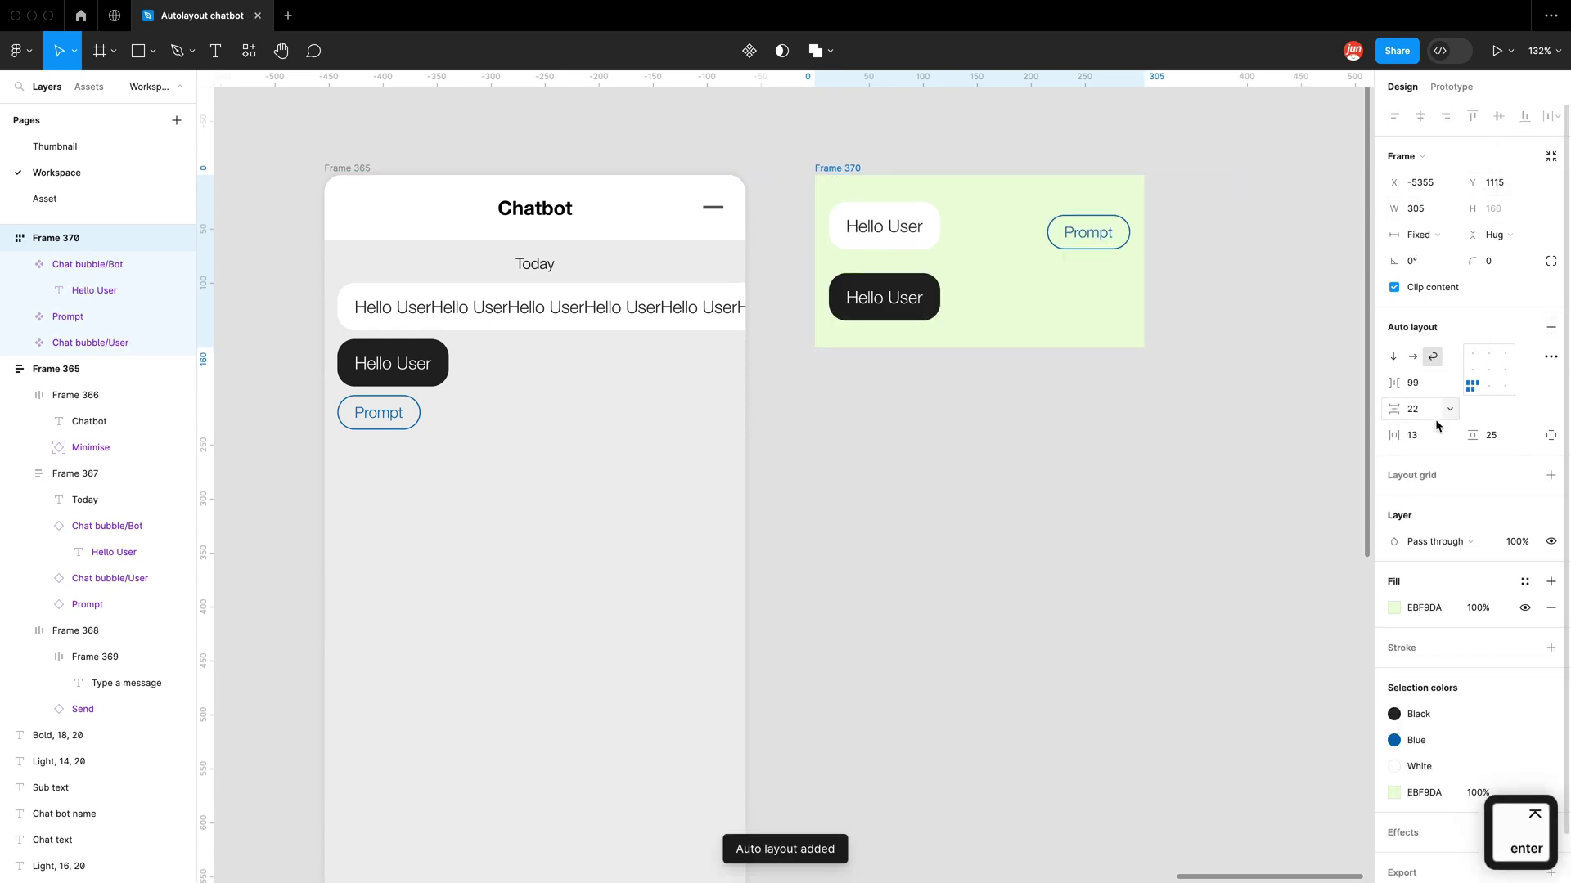
left_click(1393, 357)
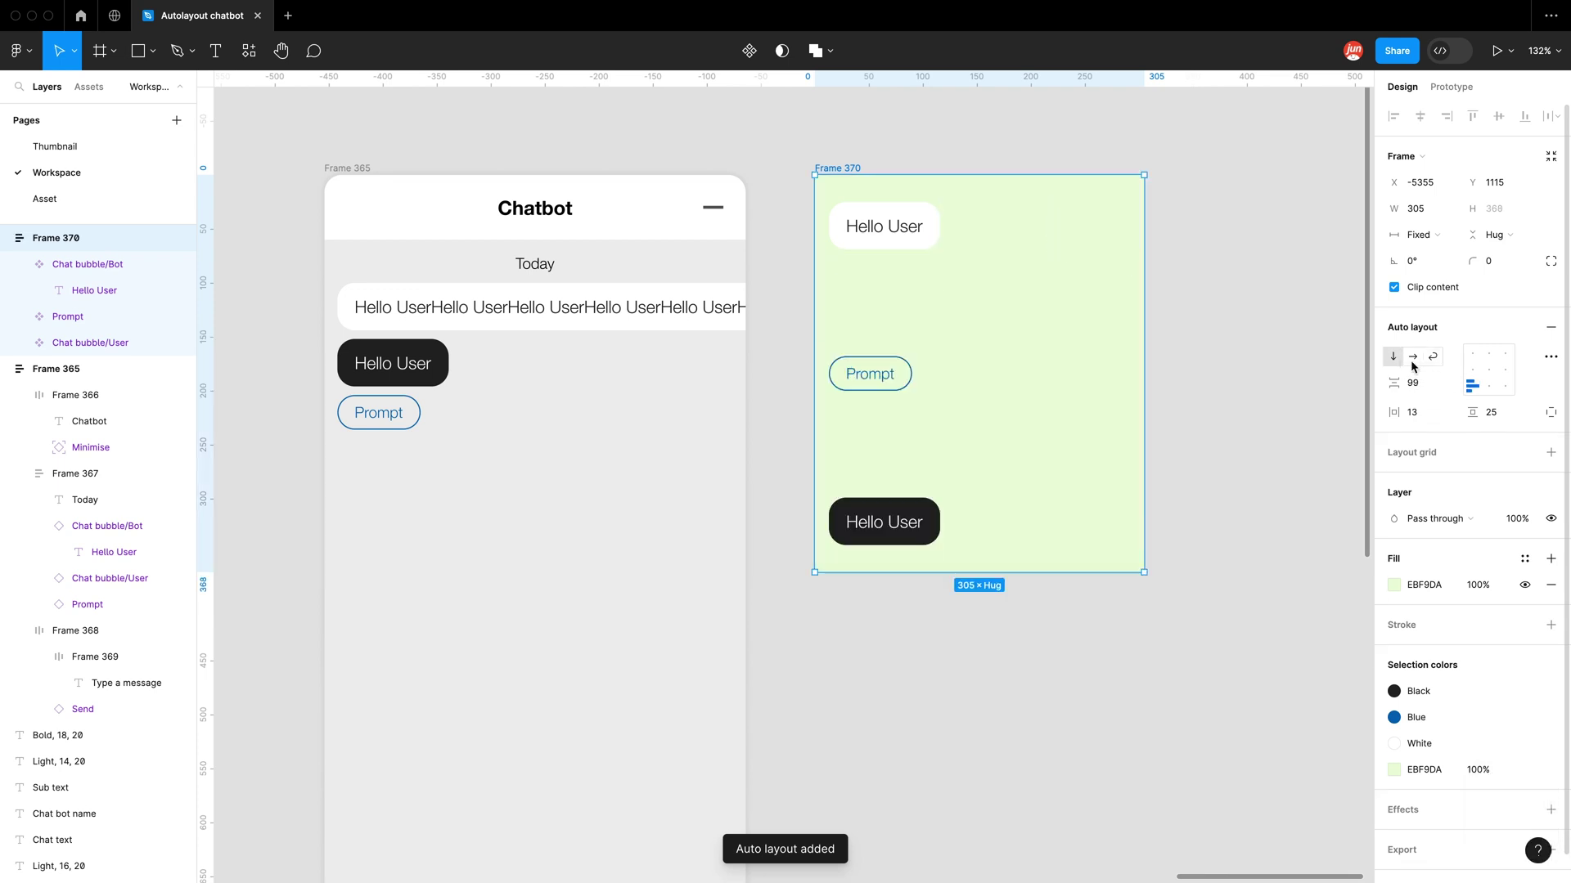
left_click(1422, 389)
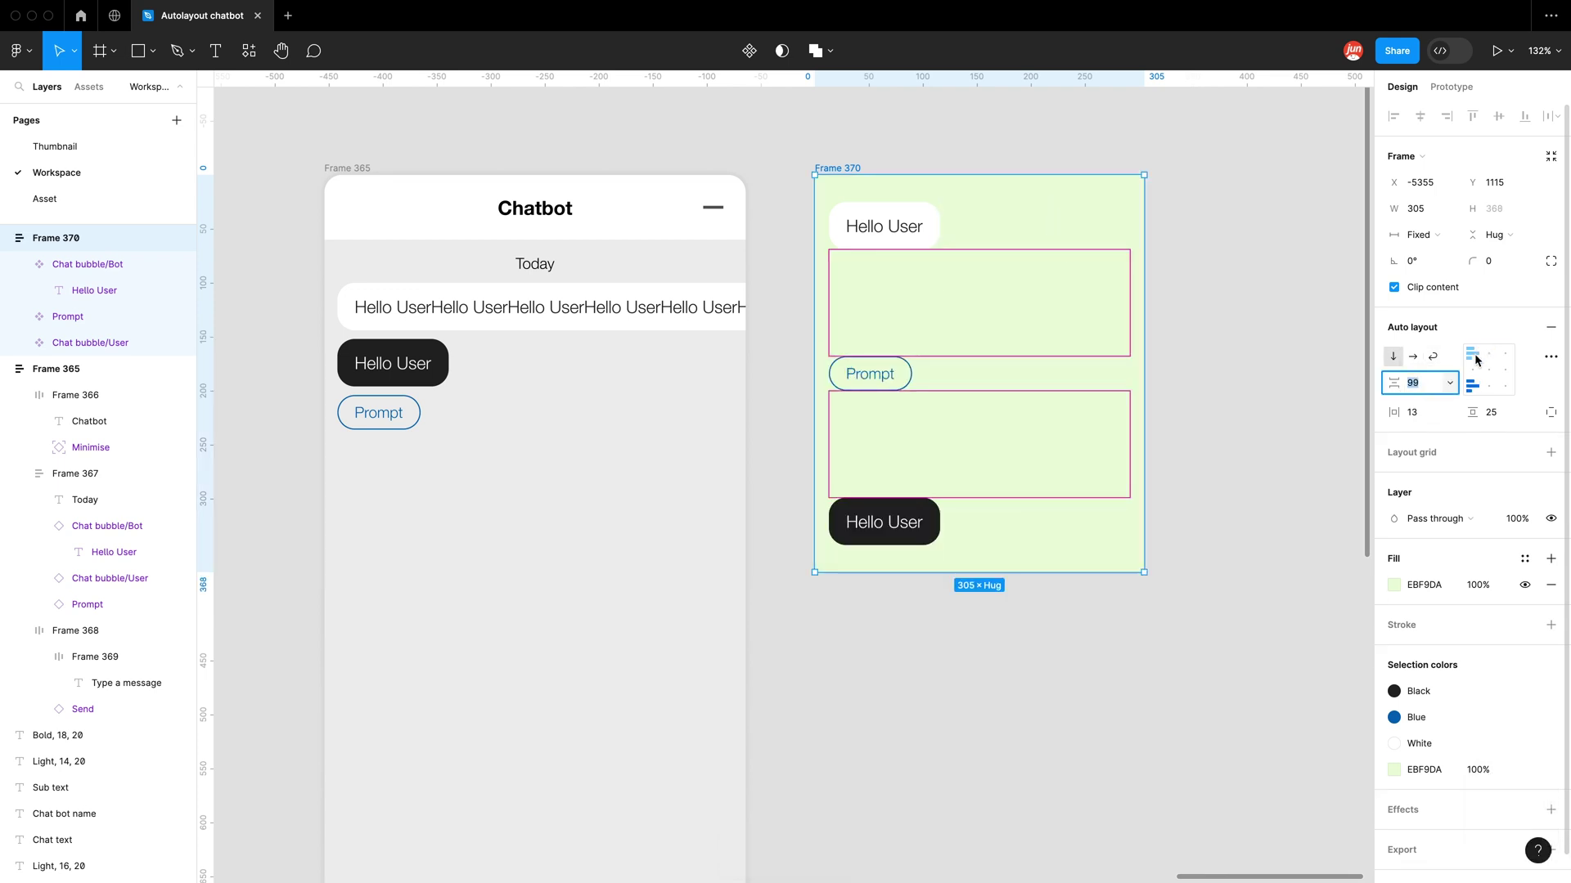
left_click(1424, 389)
type("8")
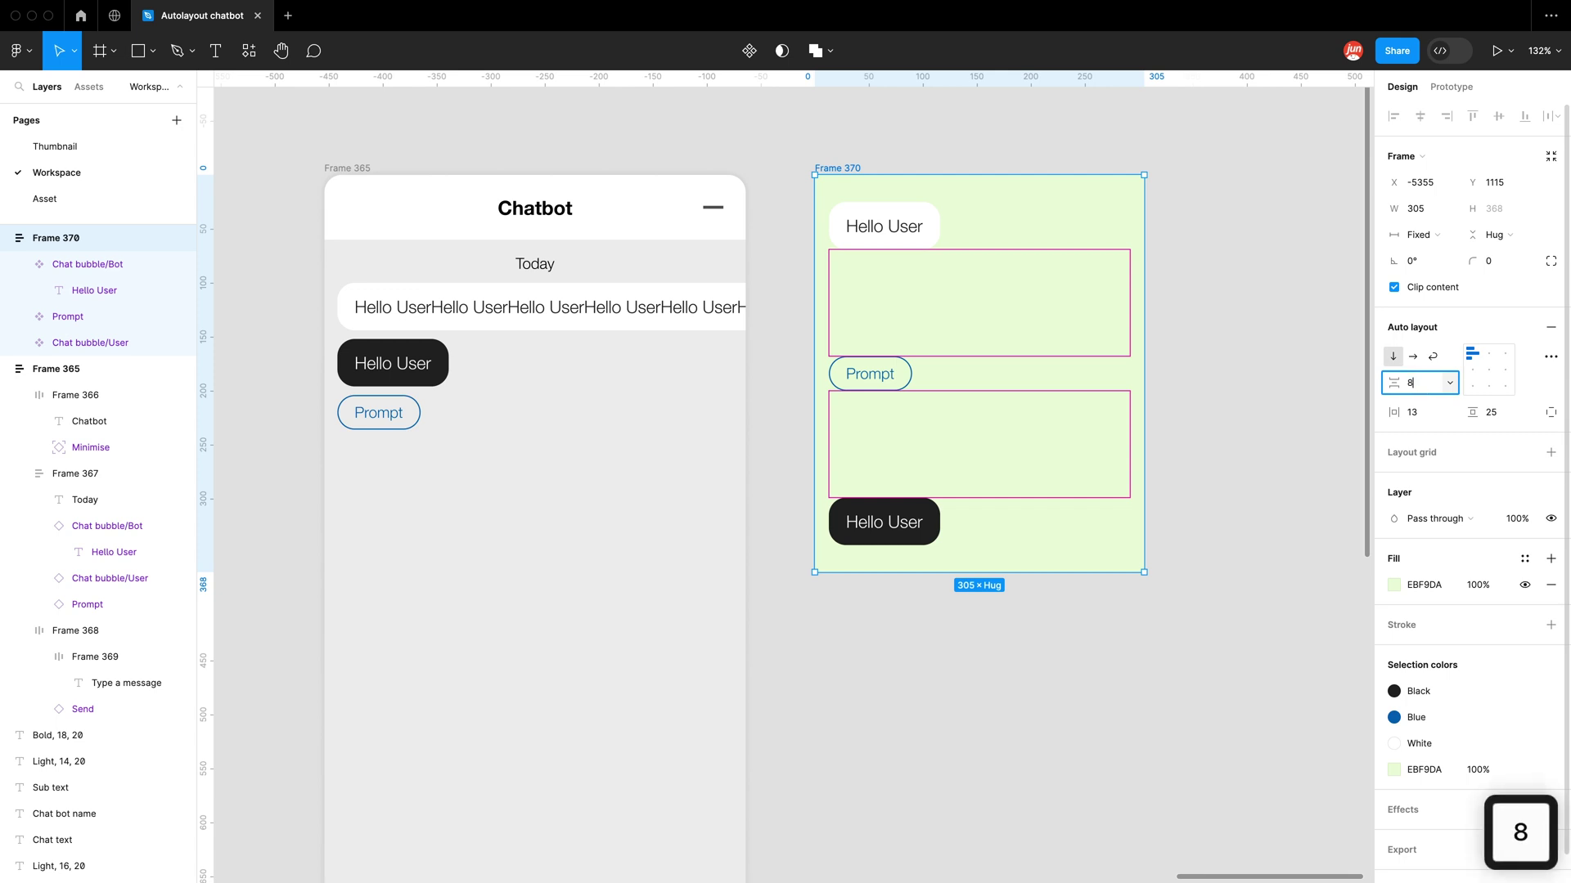
Step: Set the green component frame's horizontal and vertical padding to 12 each
left_click(1425, 411)
type("12")
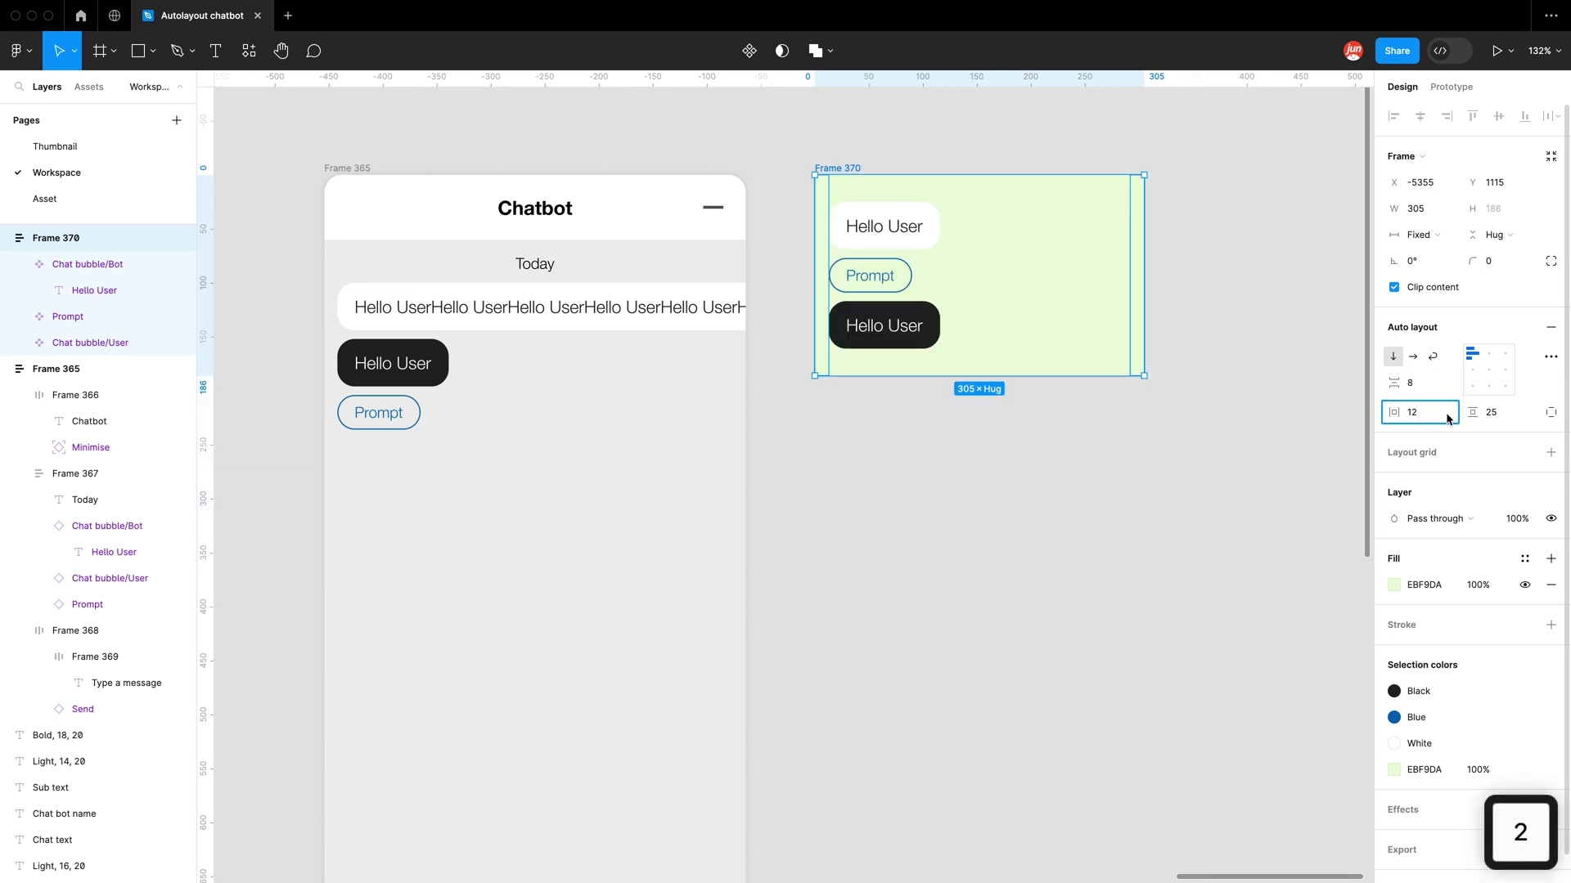
left_click(1502, 416)
type("12")
key("Return")
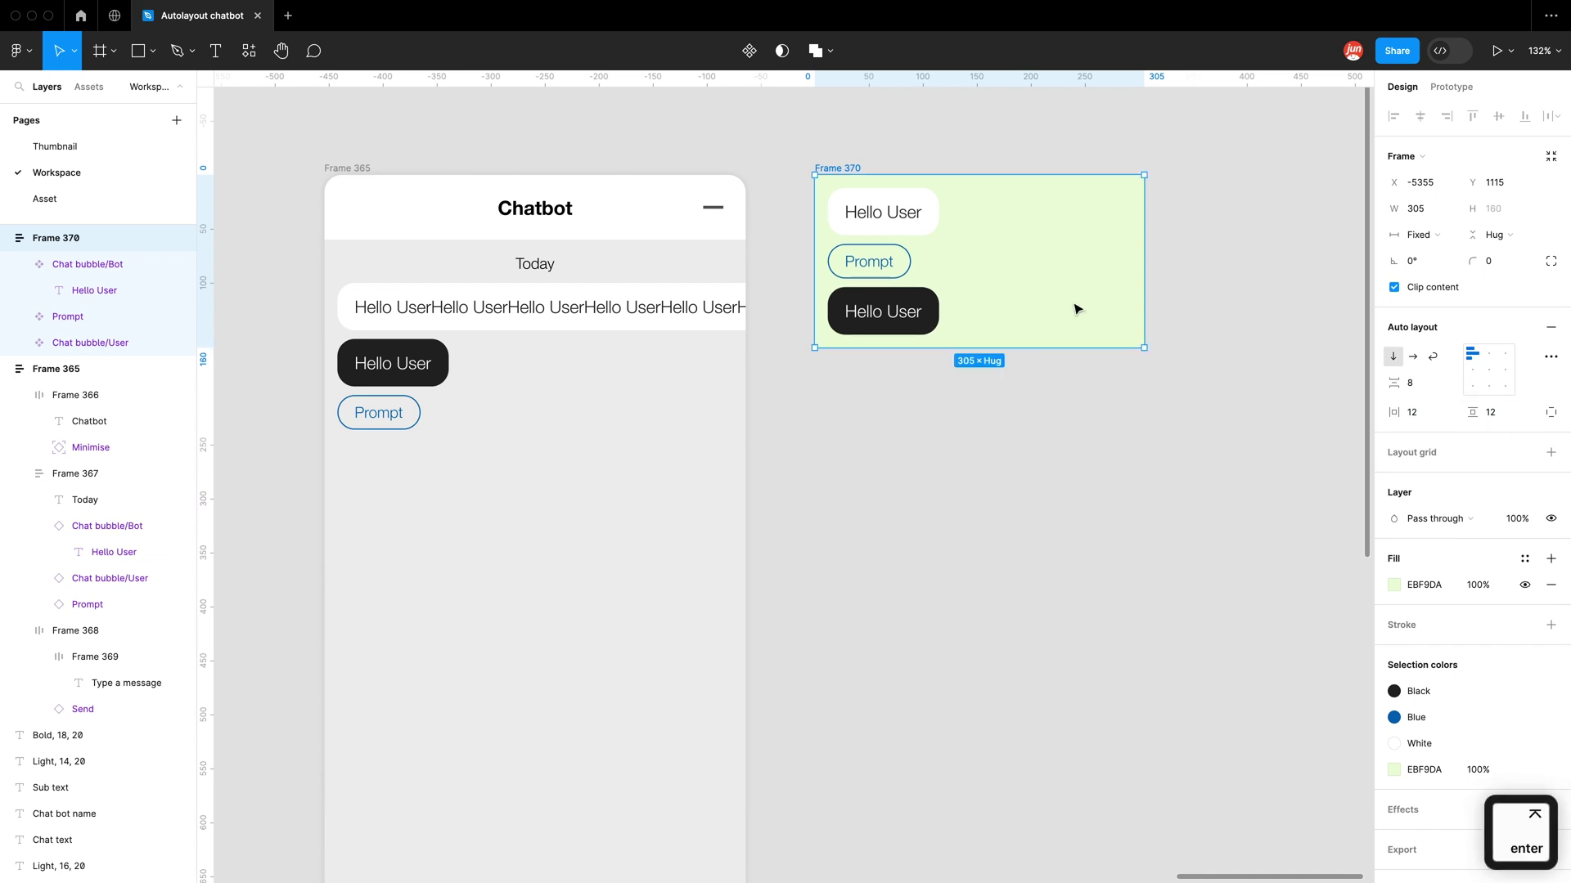
left_click(940, 413)
Step: Replace the Chat bubble/Bot main component's text with a long unbroken filler string starting with asdsdsds, extending past the green frame's edge
left_click(883, 214, "super")
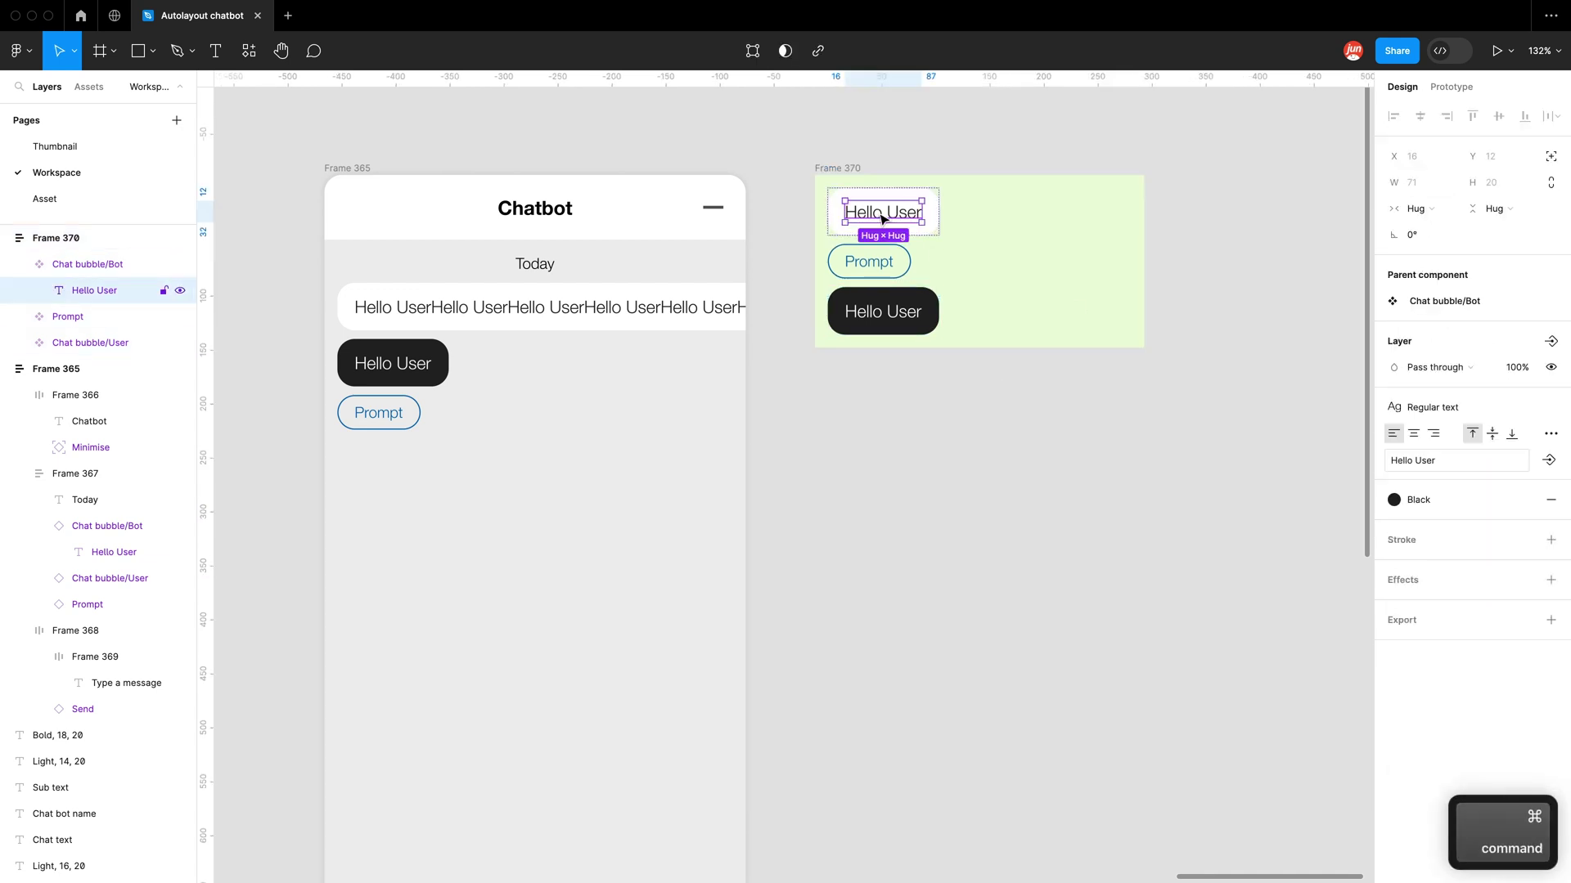
left_click(844, 191)
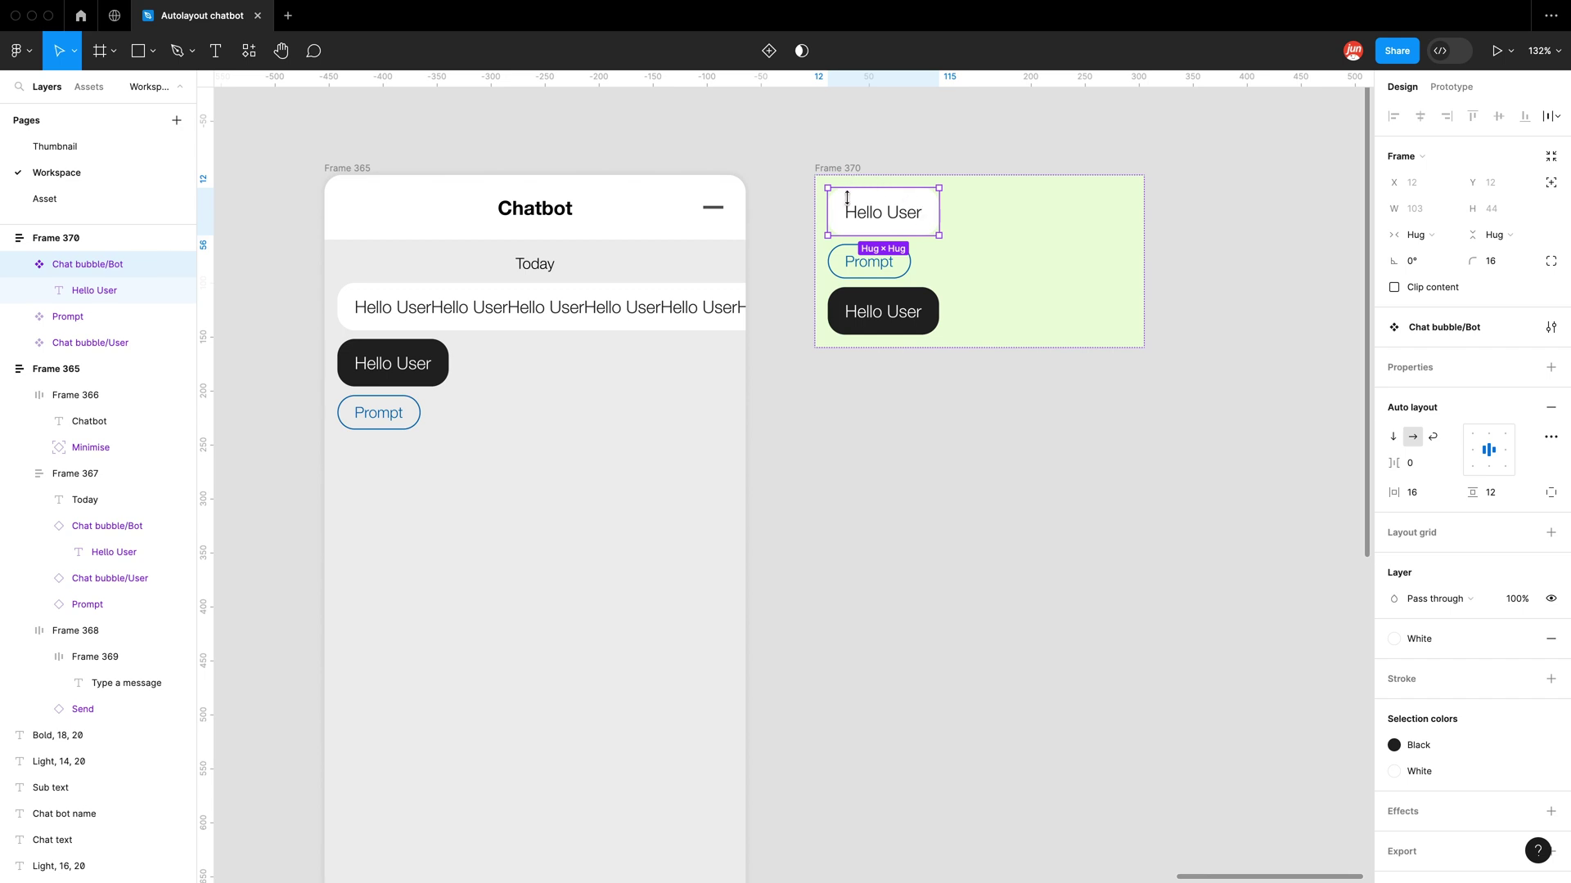
double_click(885, 214)
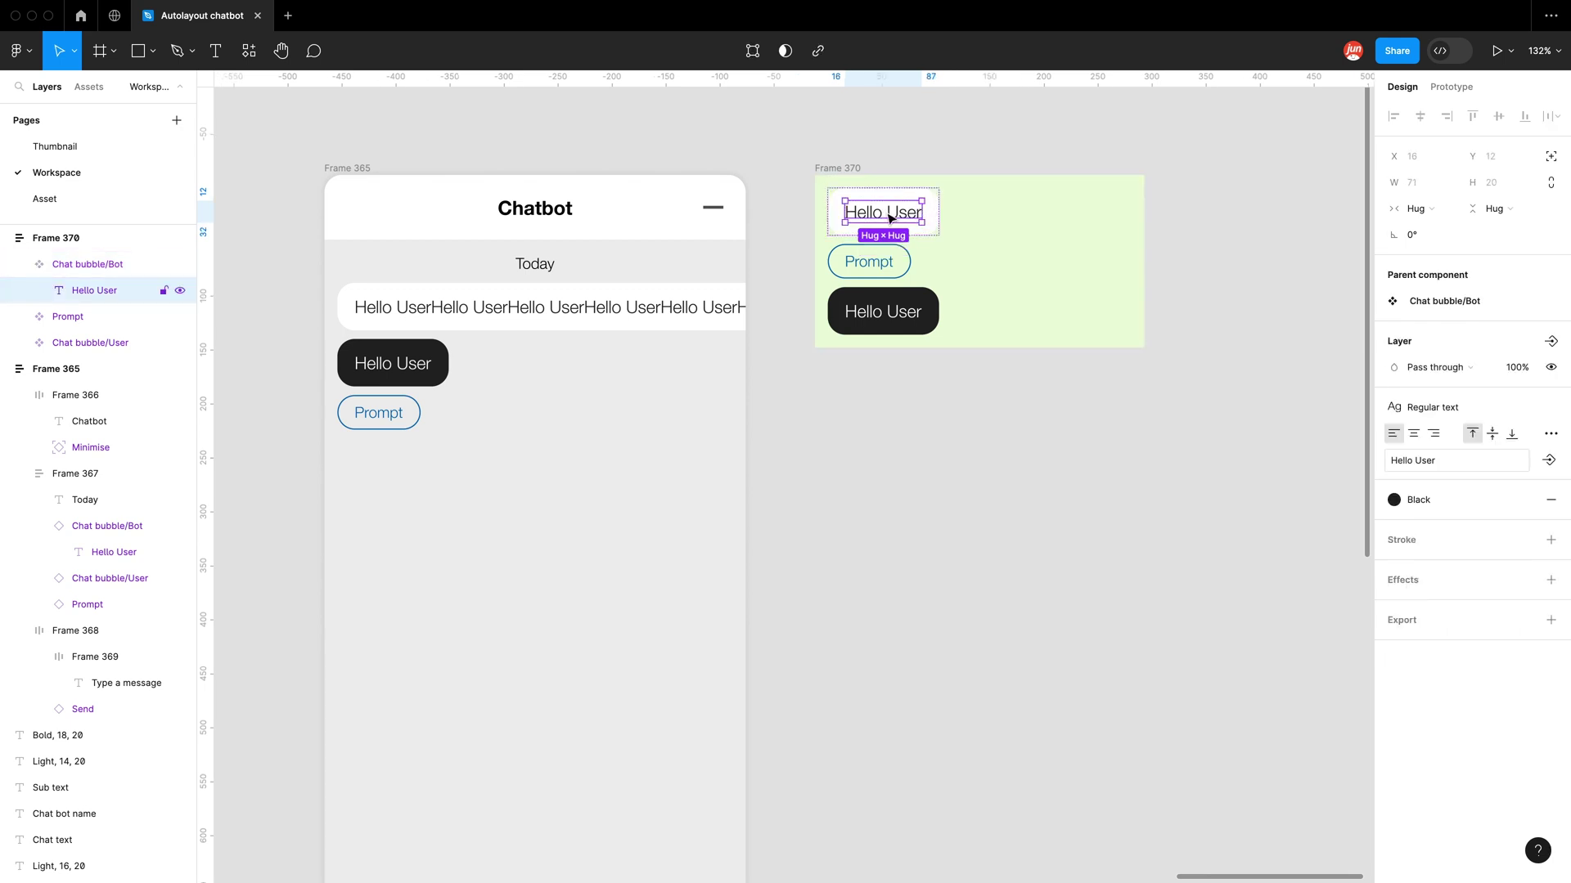
double_click(887, 212)
type("as")
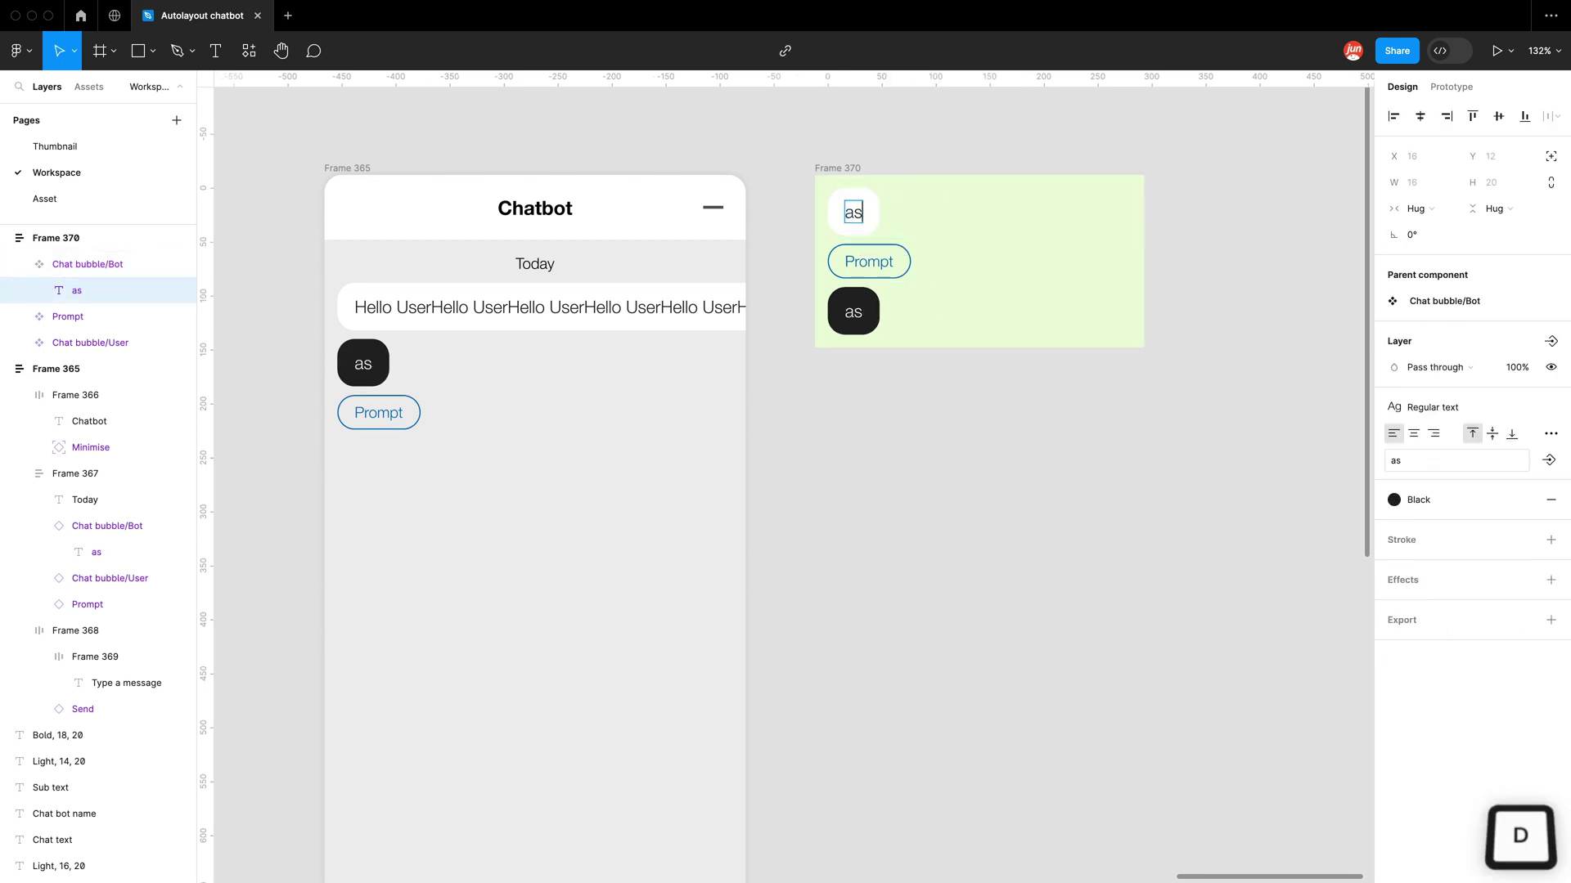
type("dsdsdsdsdsdsd")
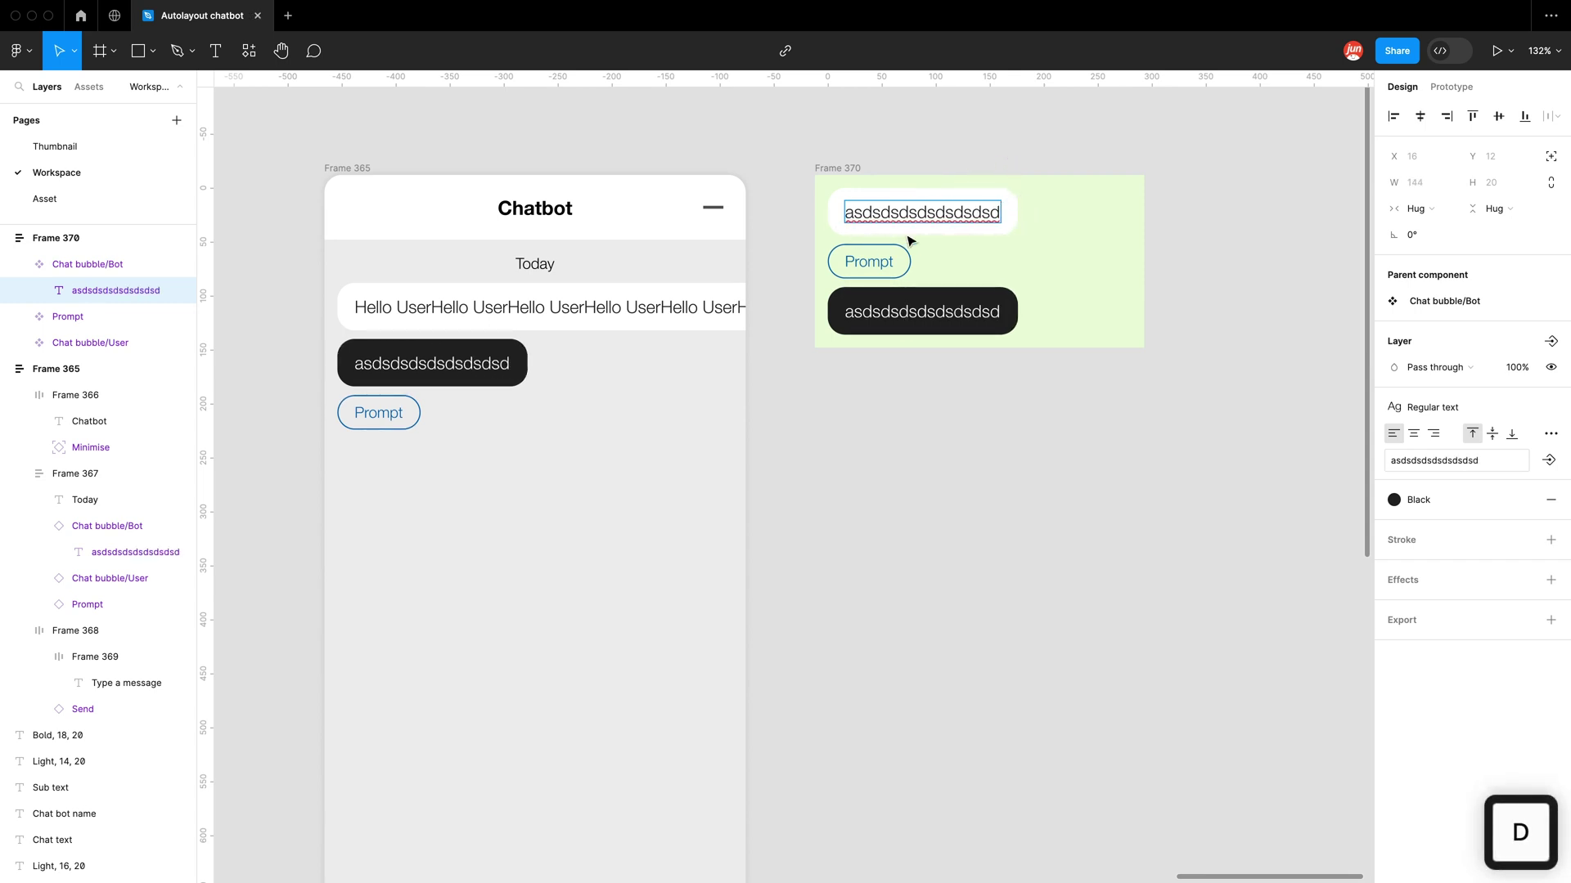
type("sdsdsdsdsdsdsdsds")
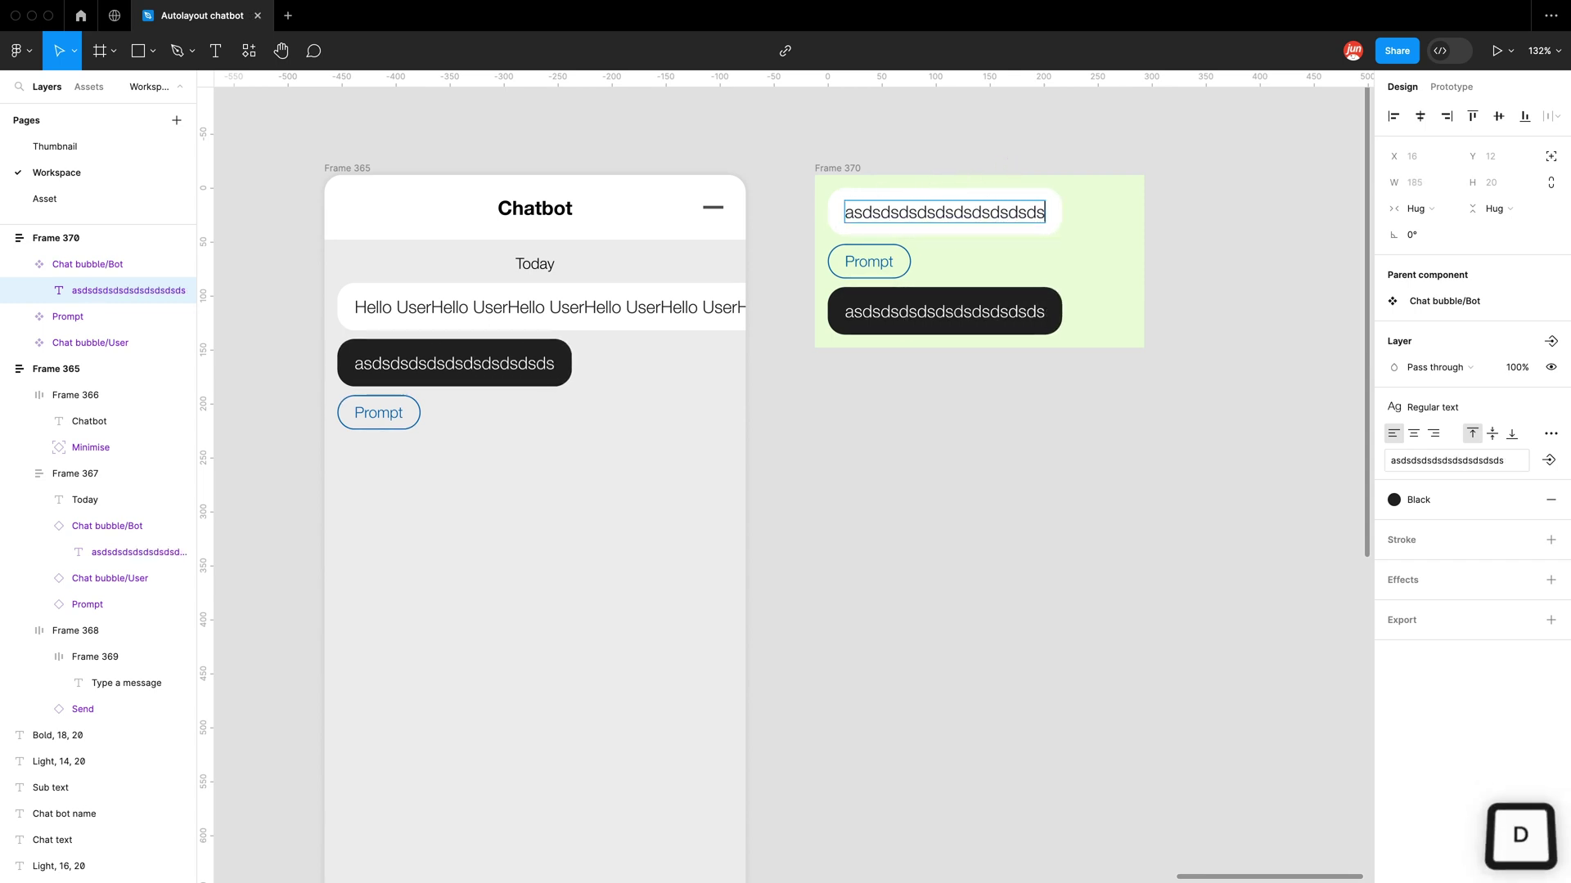
type("d")
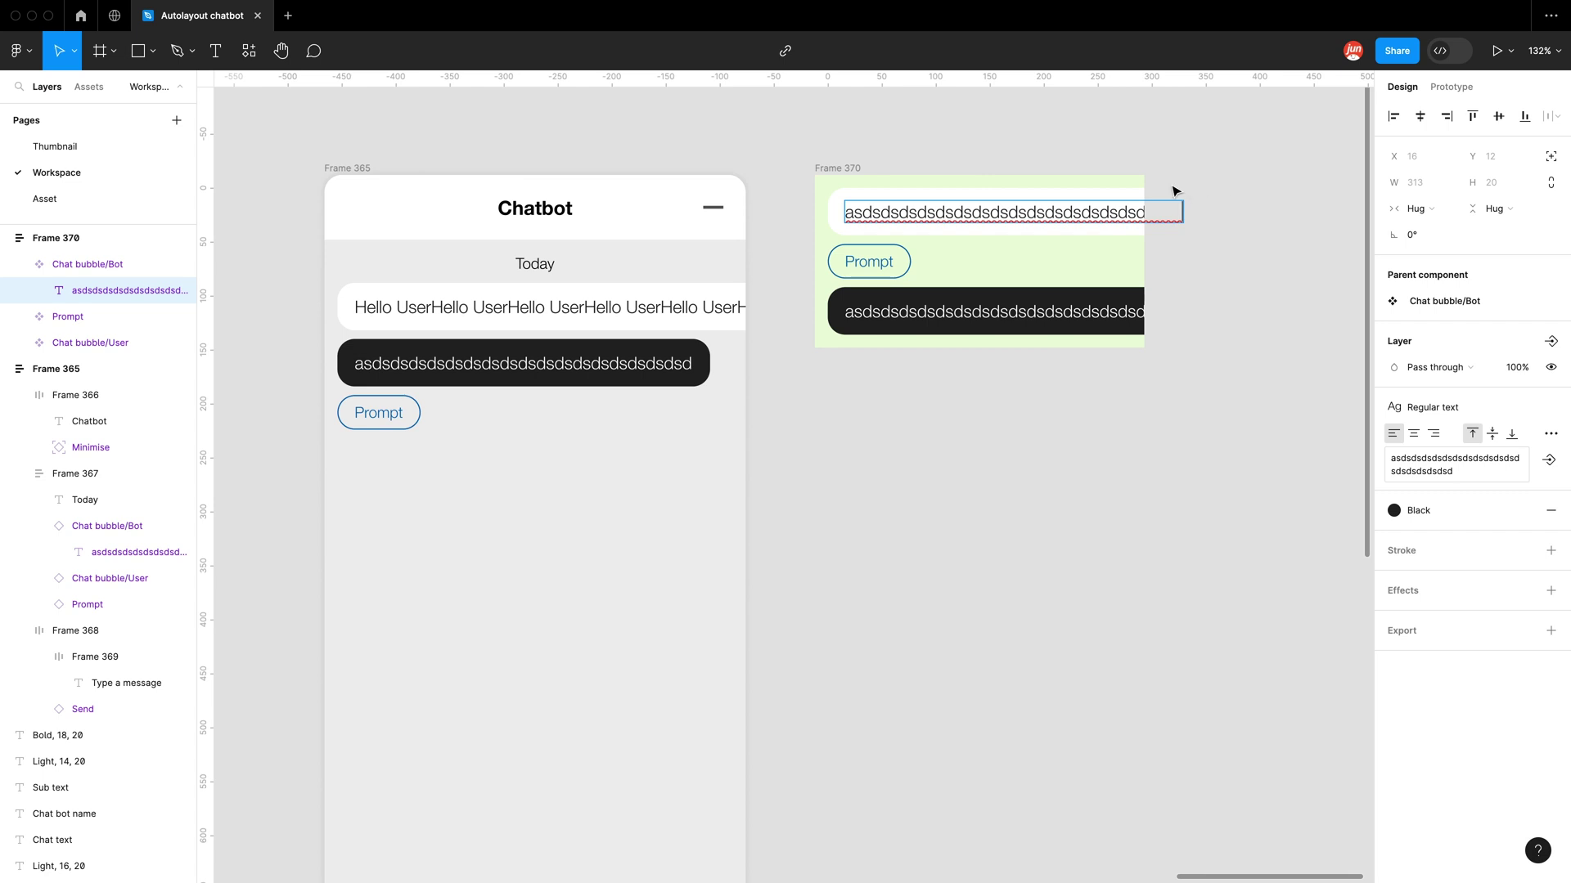
key("Escape")
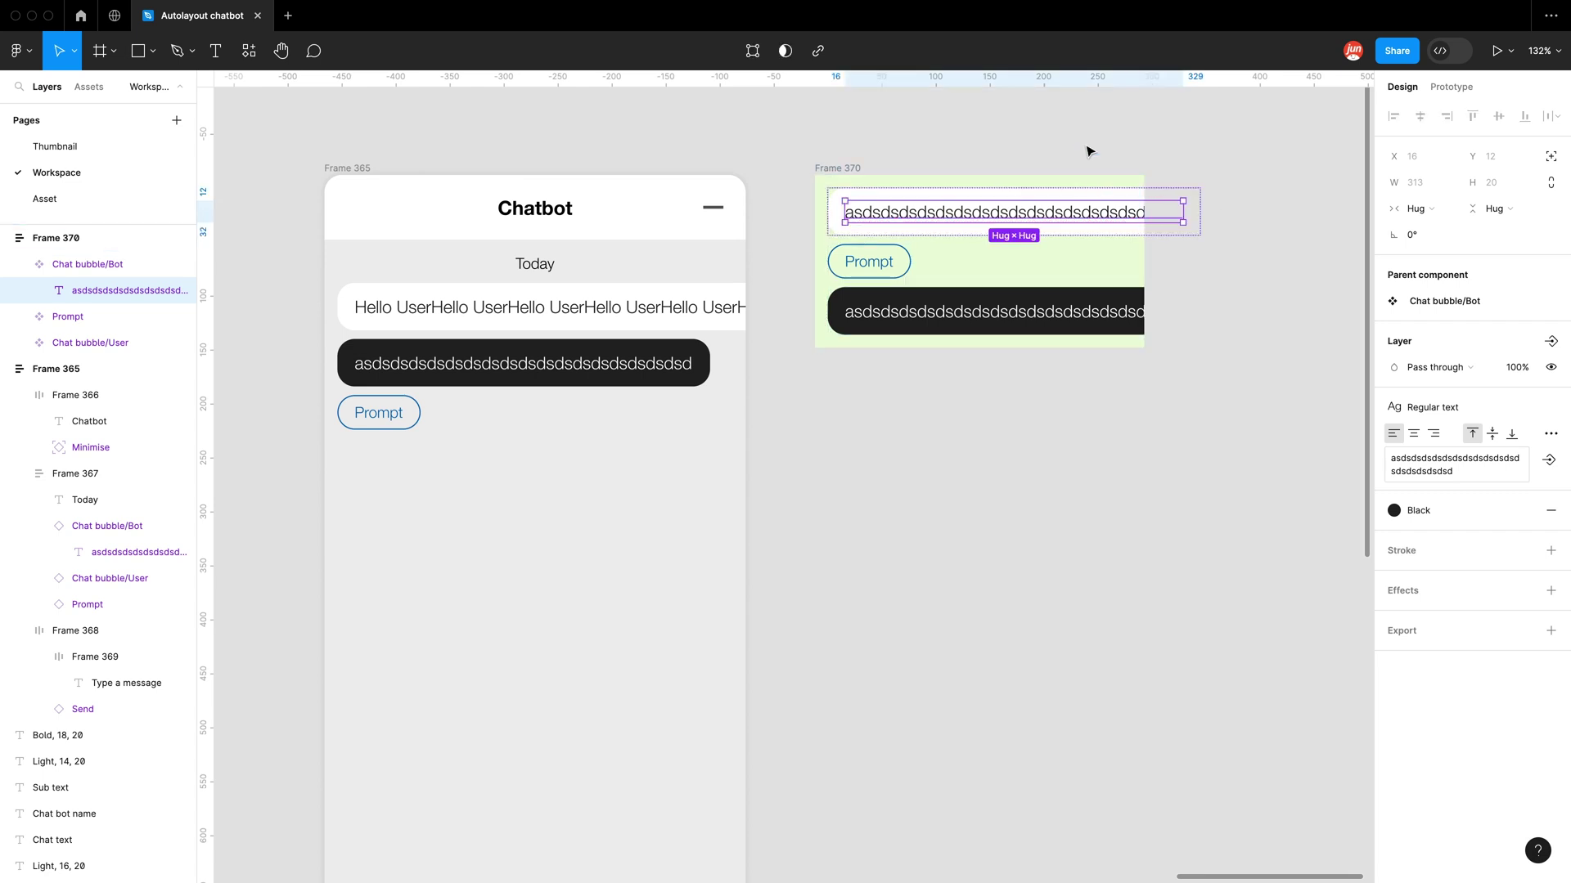
left_click(1088, 152)
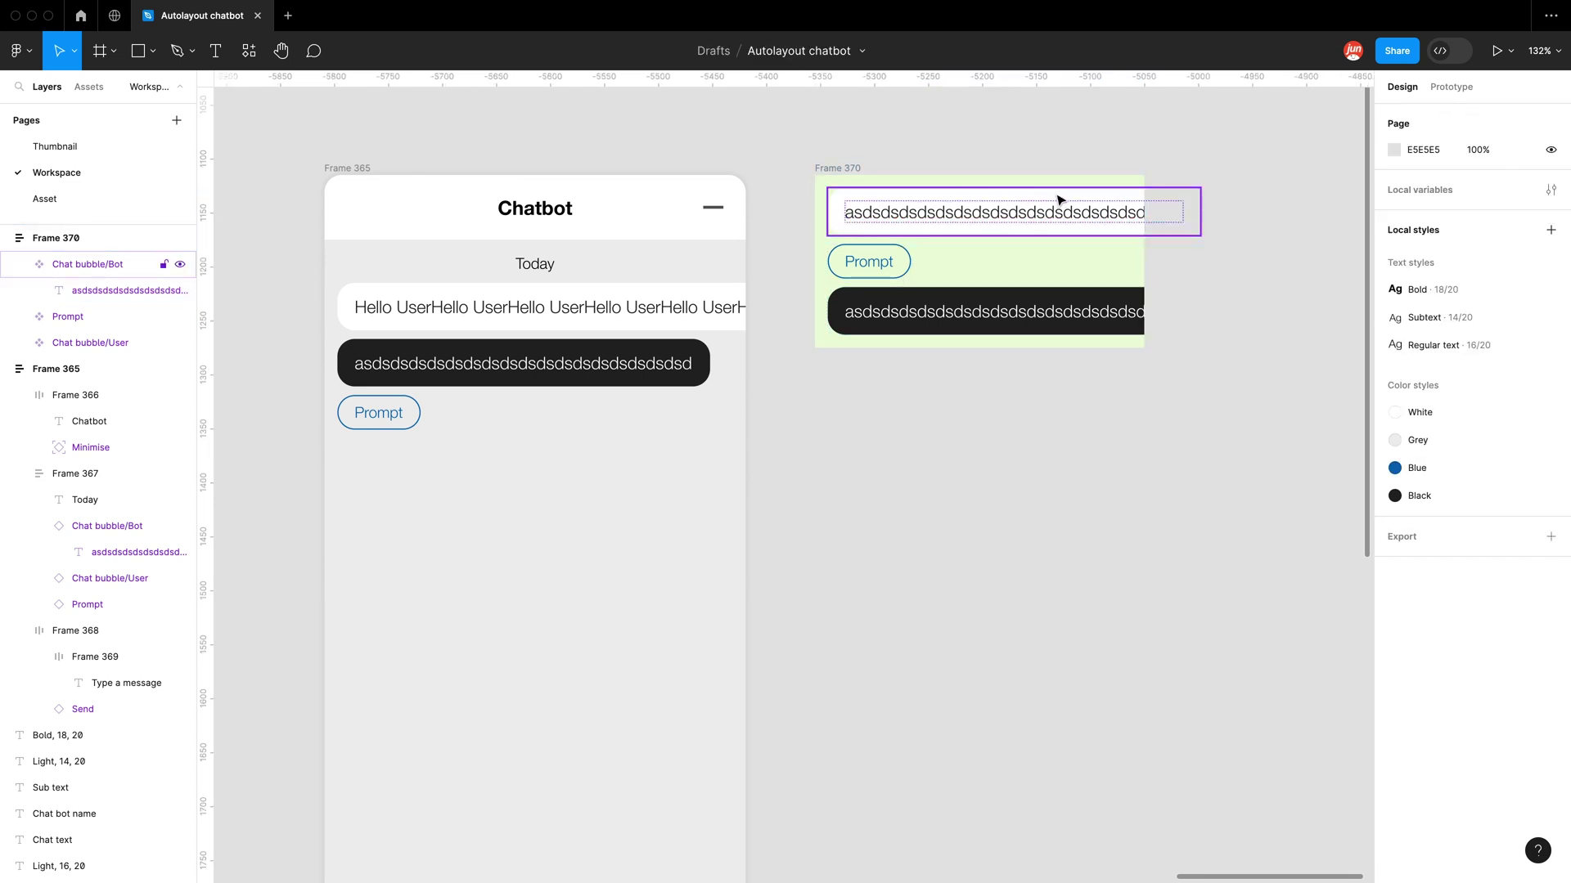
left_click(1096, 234)
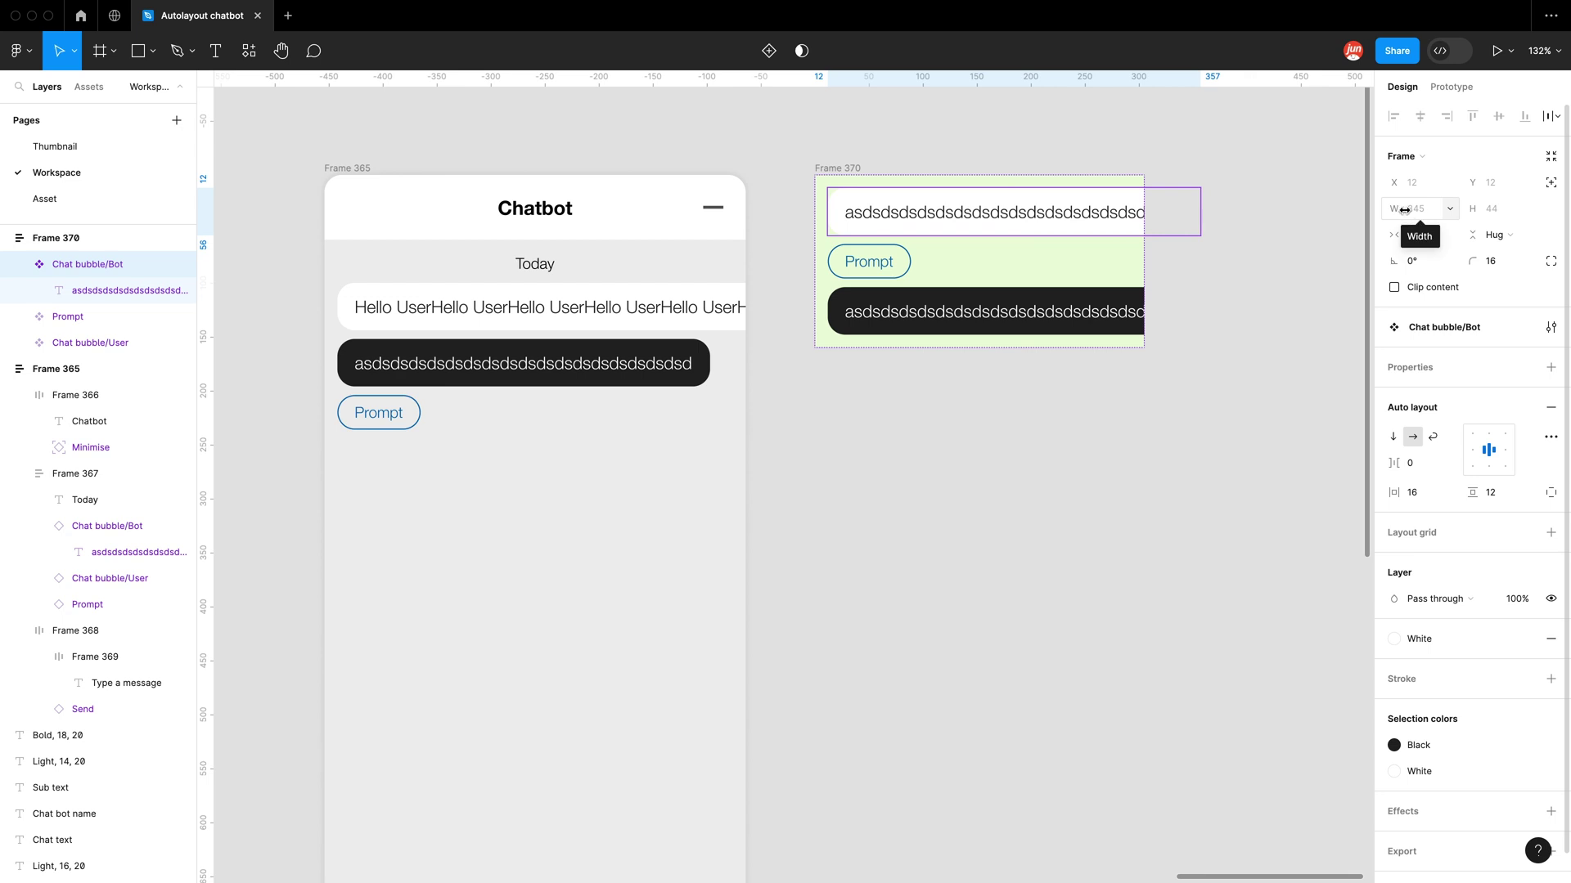
left_click(1452, 210)
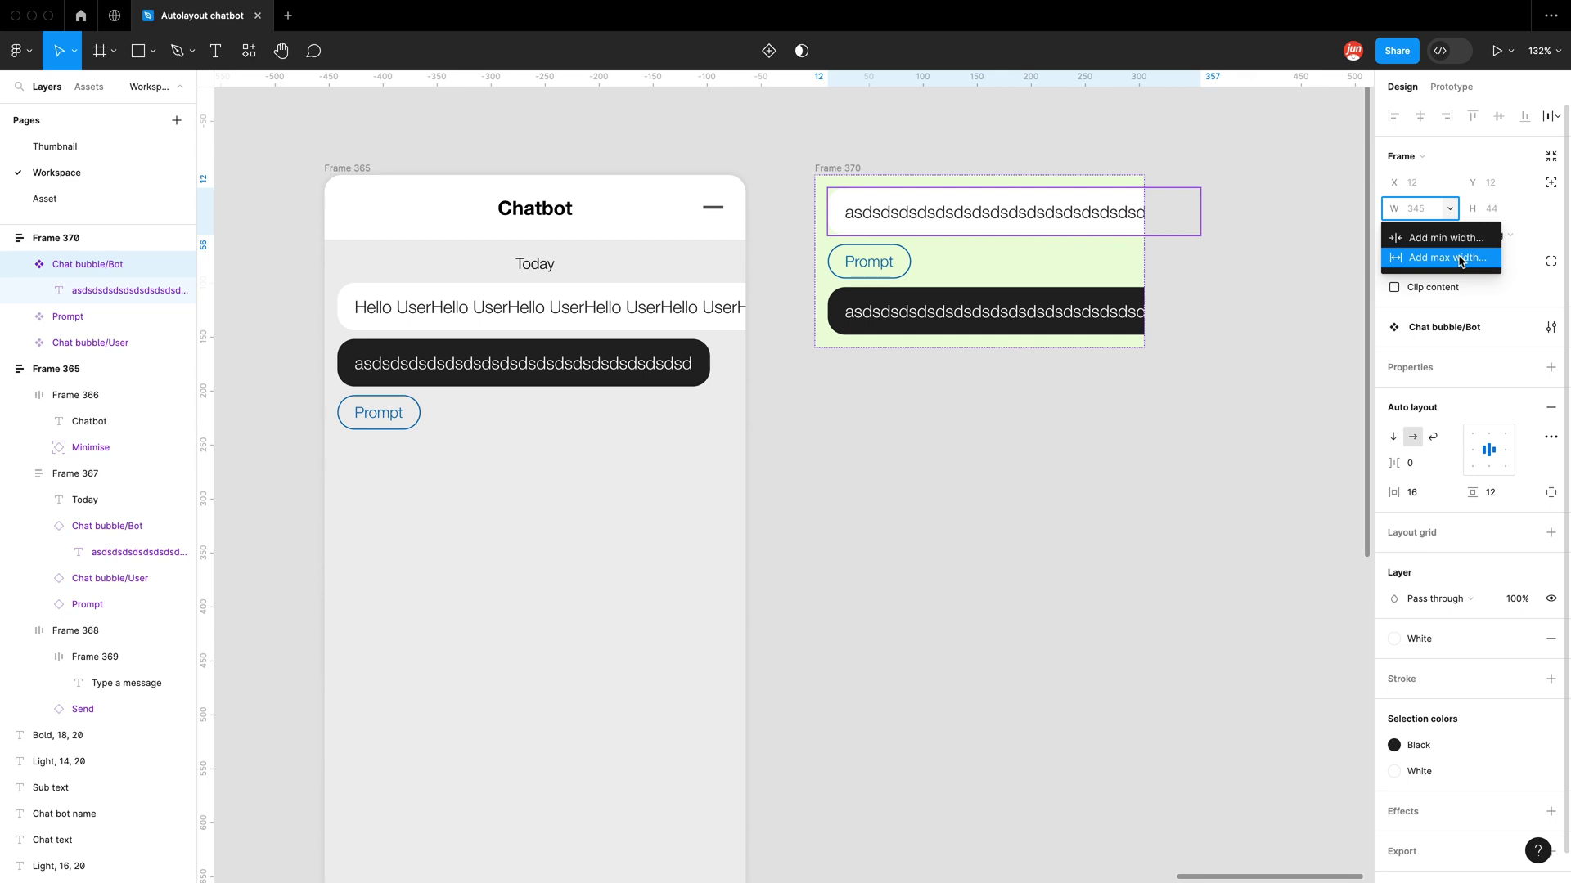
left_click(1460, 261)
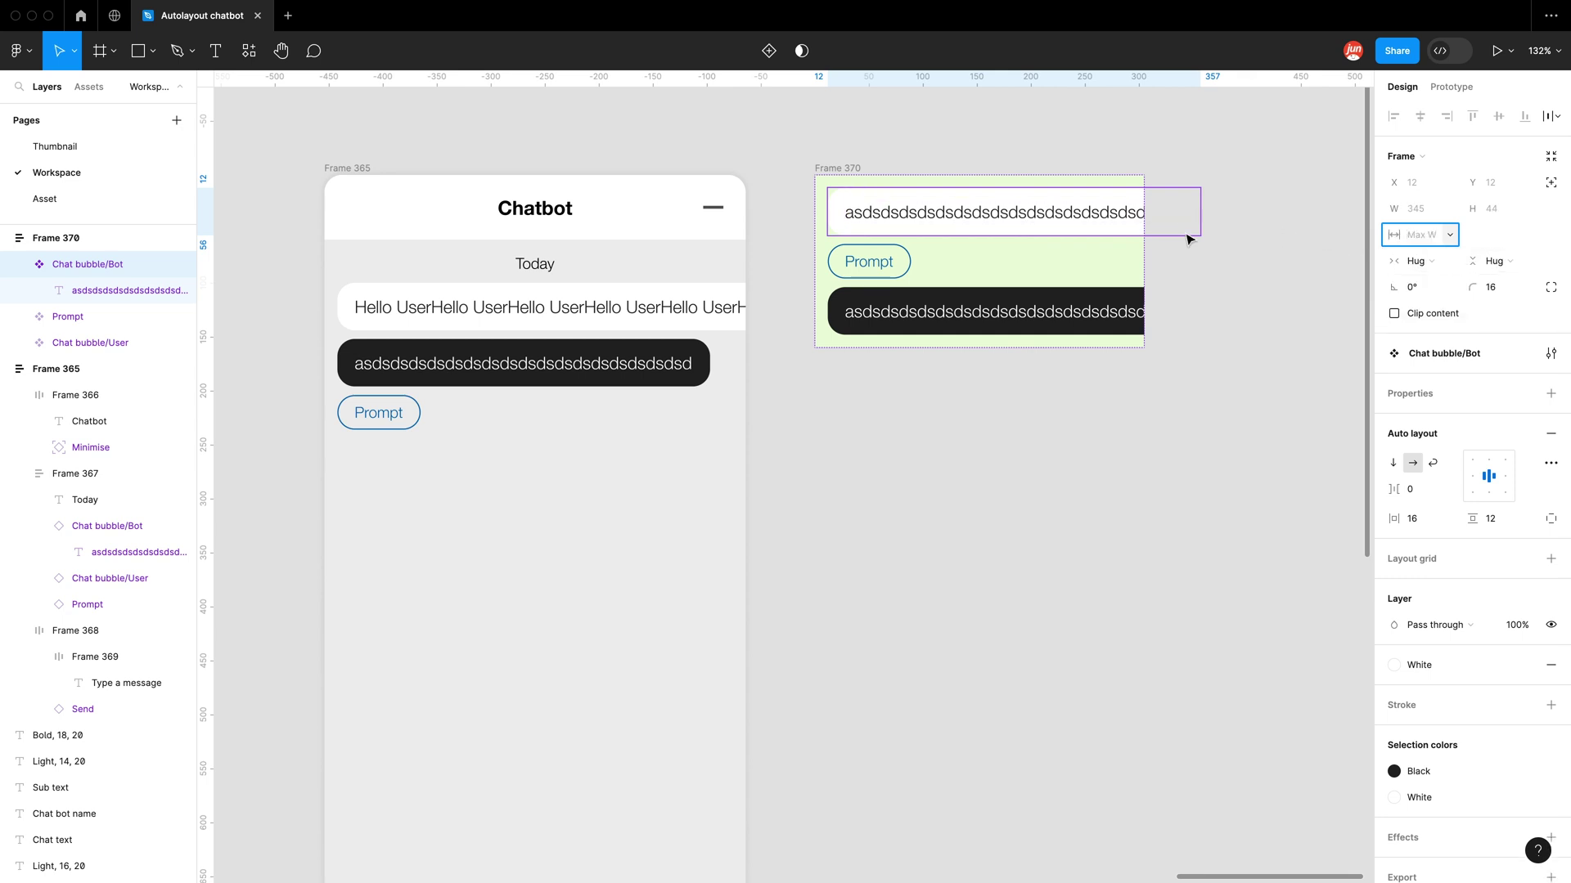
Step: Set the green component frame's width to 390
left_click(847, 170)
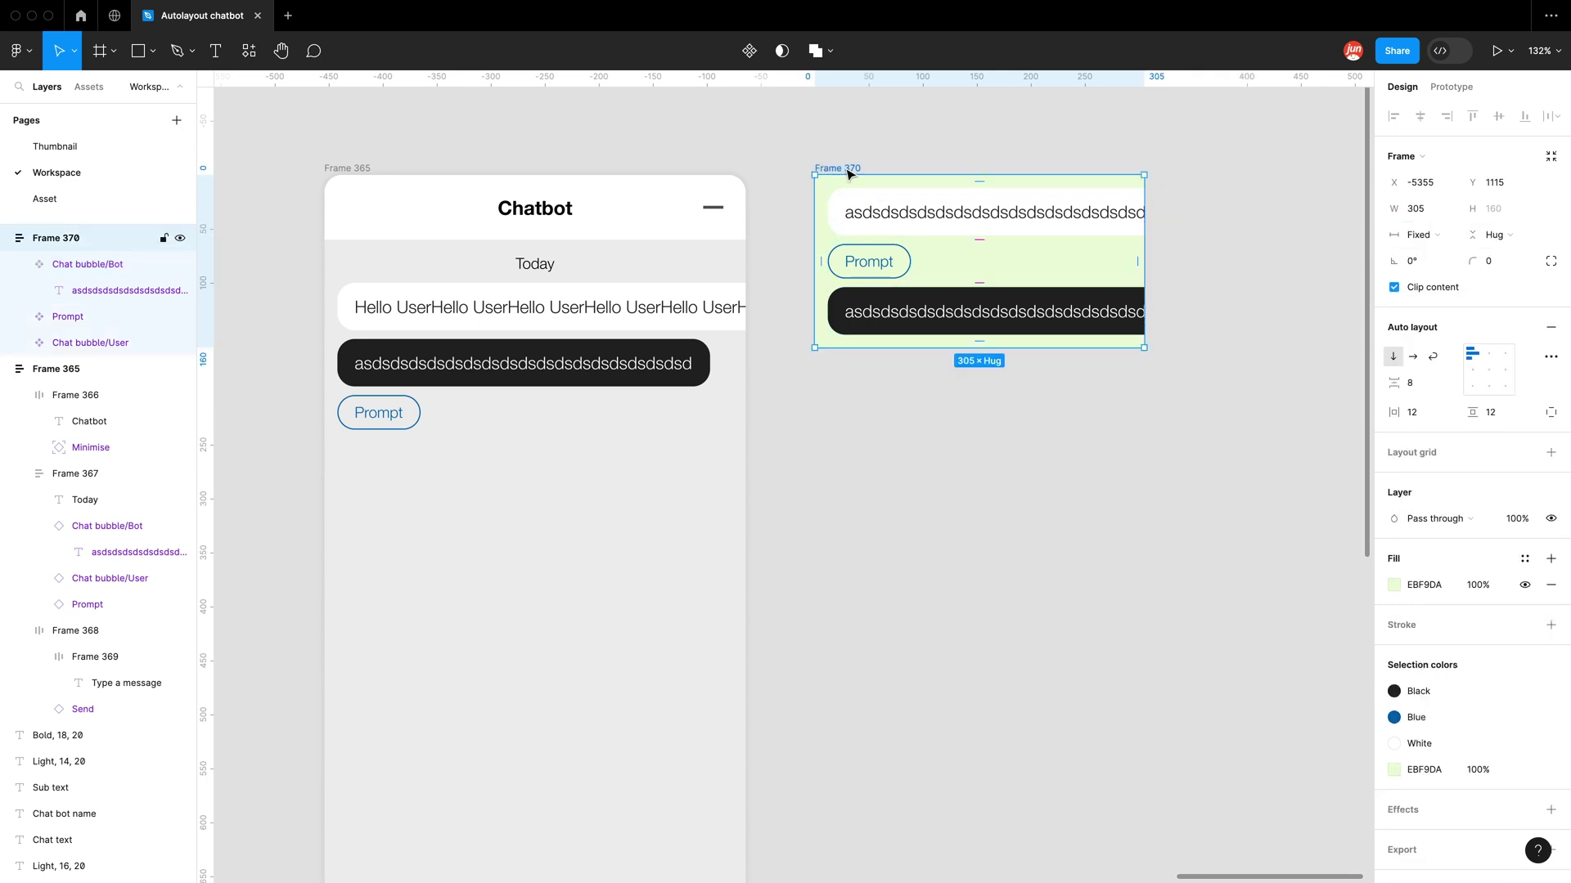
left_click(1418, 214)
type("390")
key("Return")
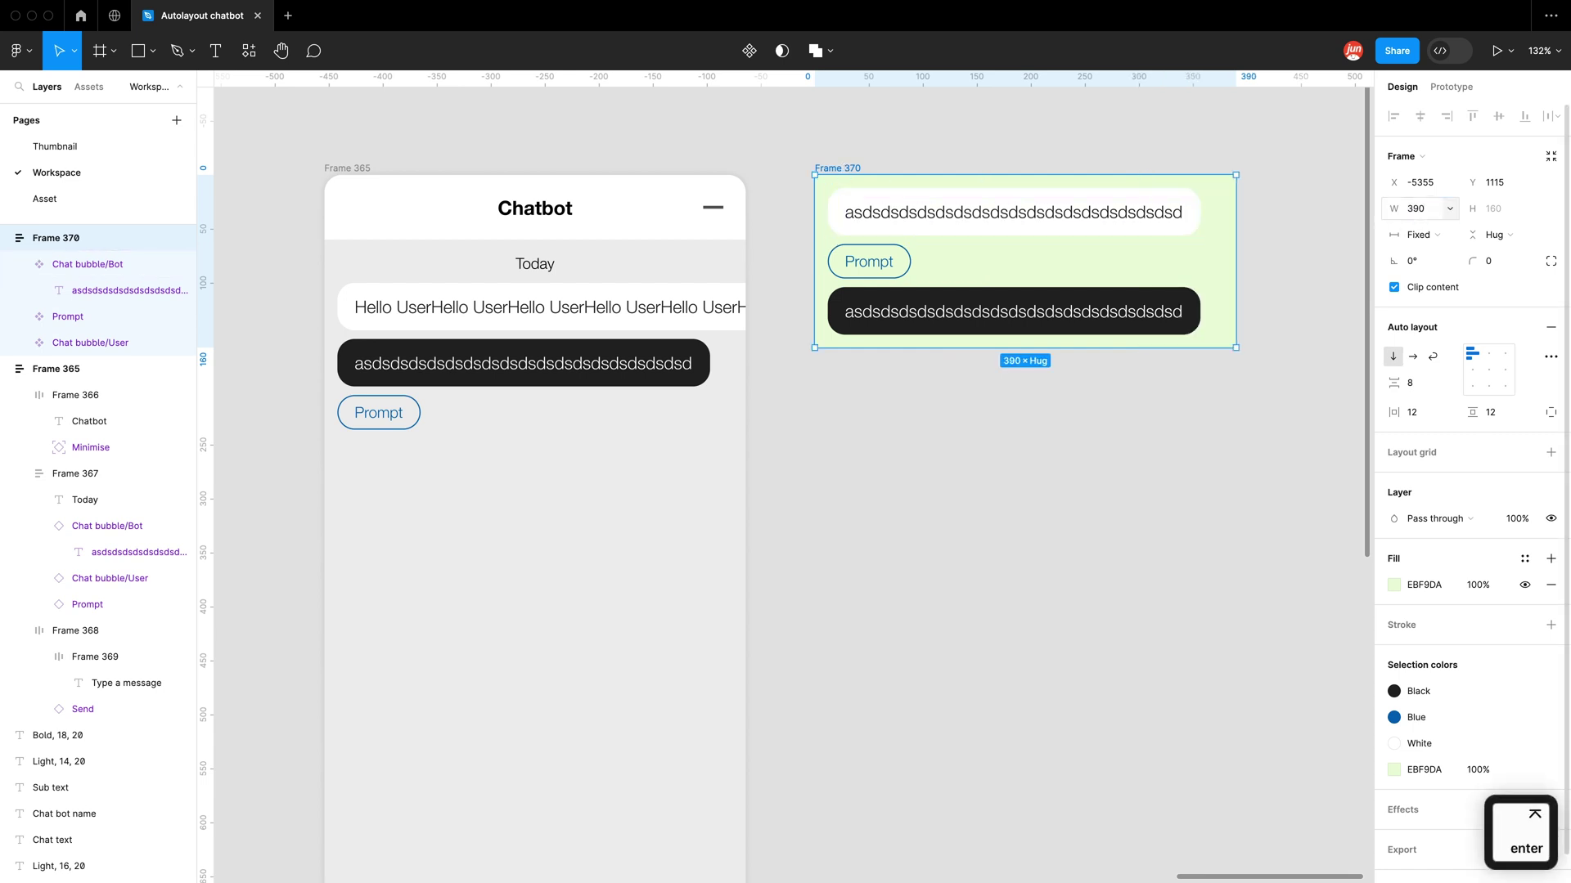
Step: Lengthen the Chat bubble/Bot main component's message by appending more filler text ending in asxascascd
scroll(1061, 166, "right", 2)
double_click(1036, 211)
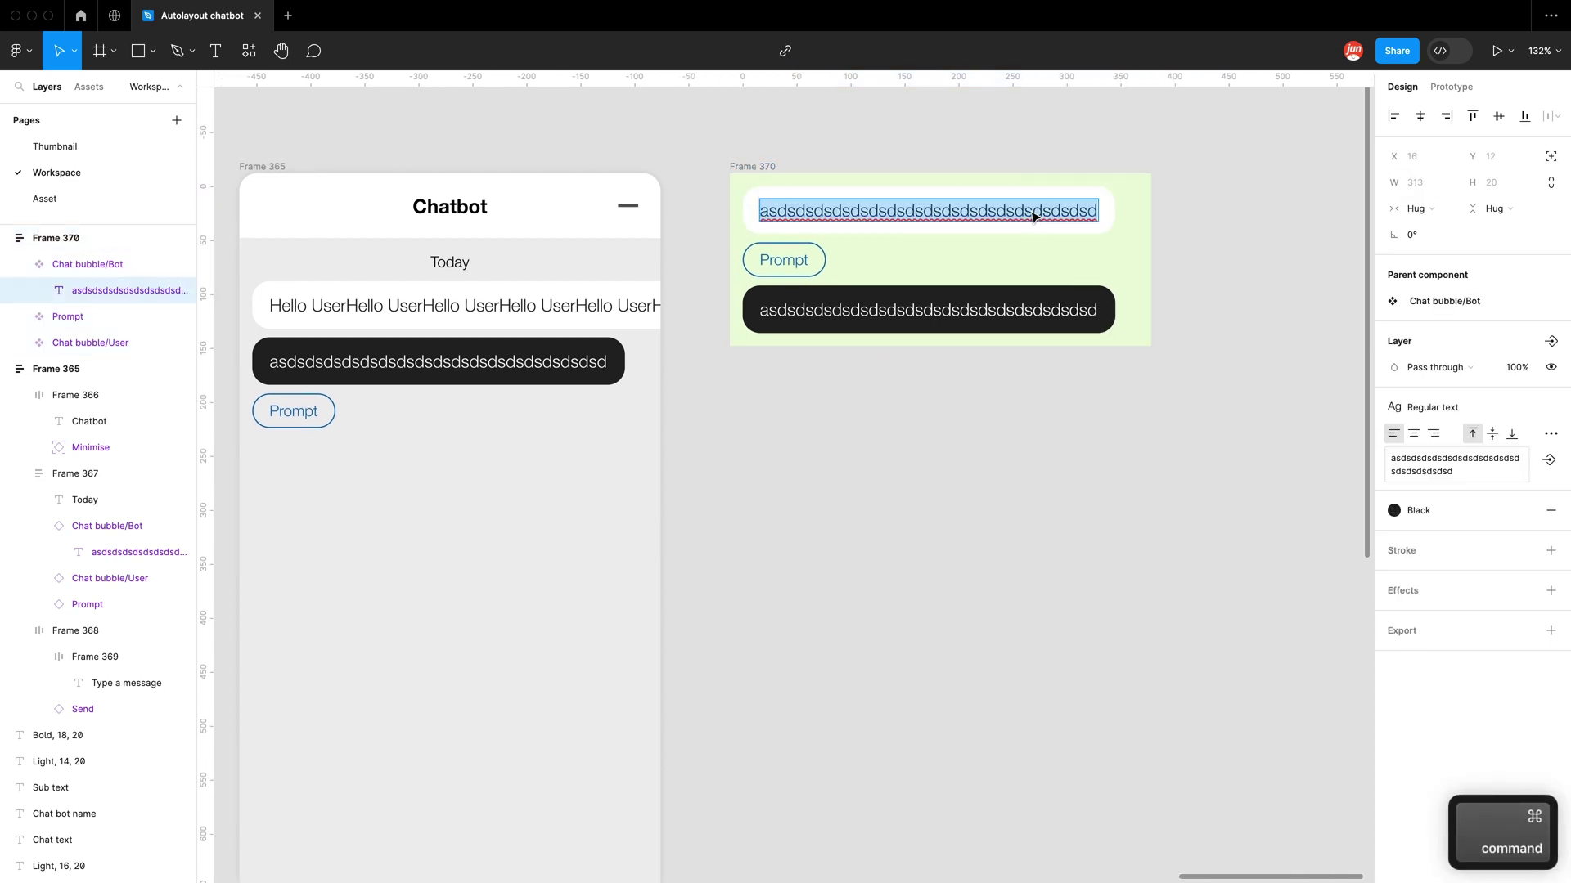
left_click(1090, 211)
type("asxascasc")
key("Escape")
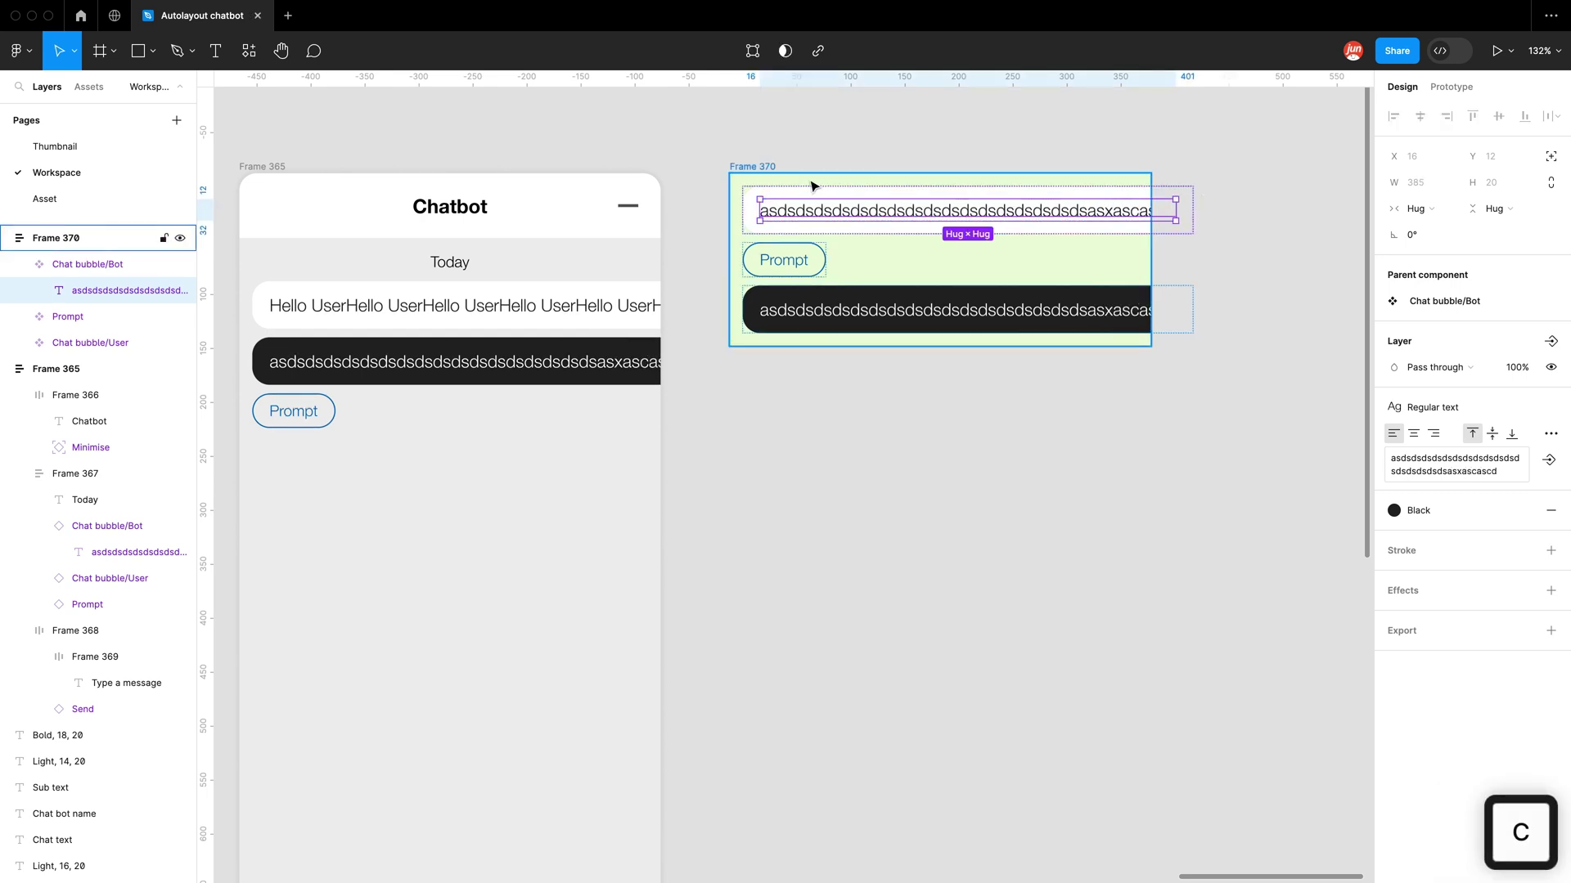
key("Escape")
Step: Give the Chat bubble/Bot main component a maximum width of 390-12-12, which is 366
left_click(747, 215)
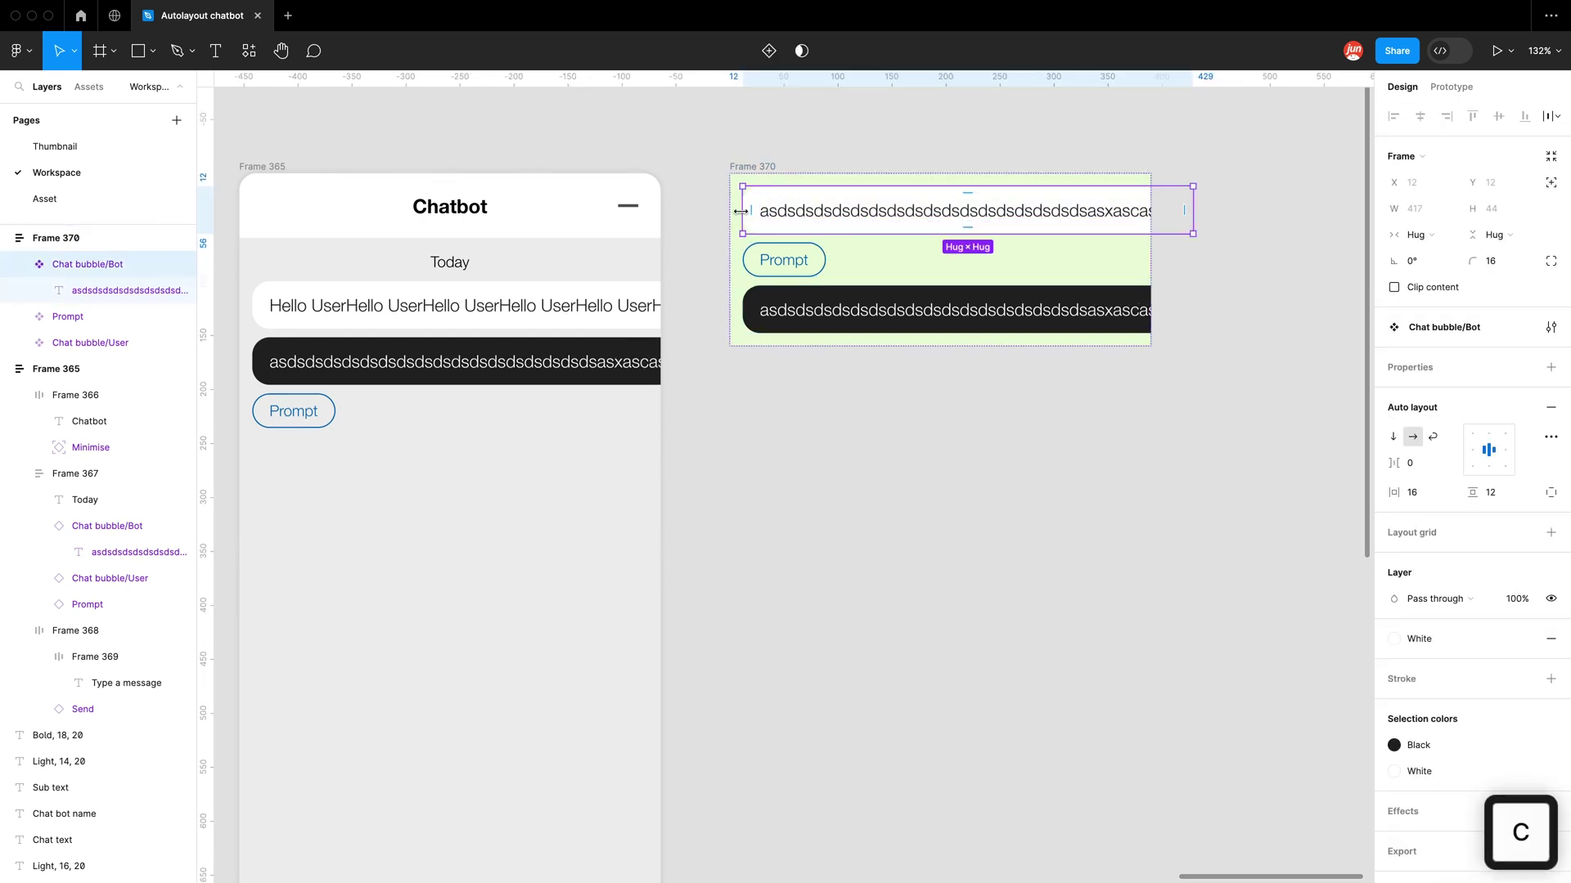
key("alt")
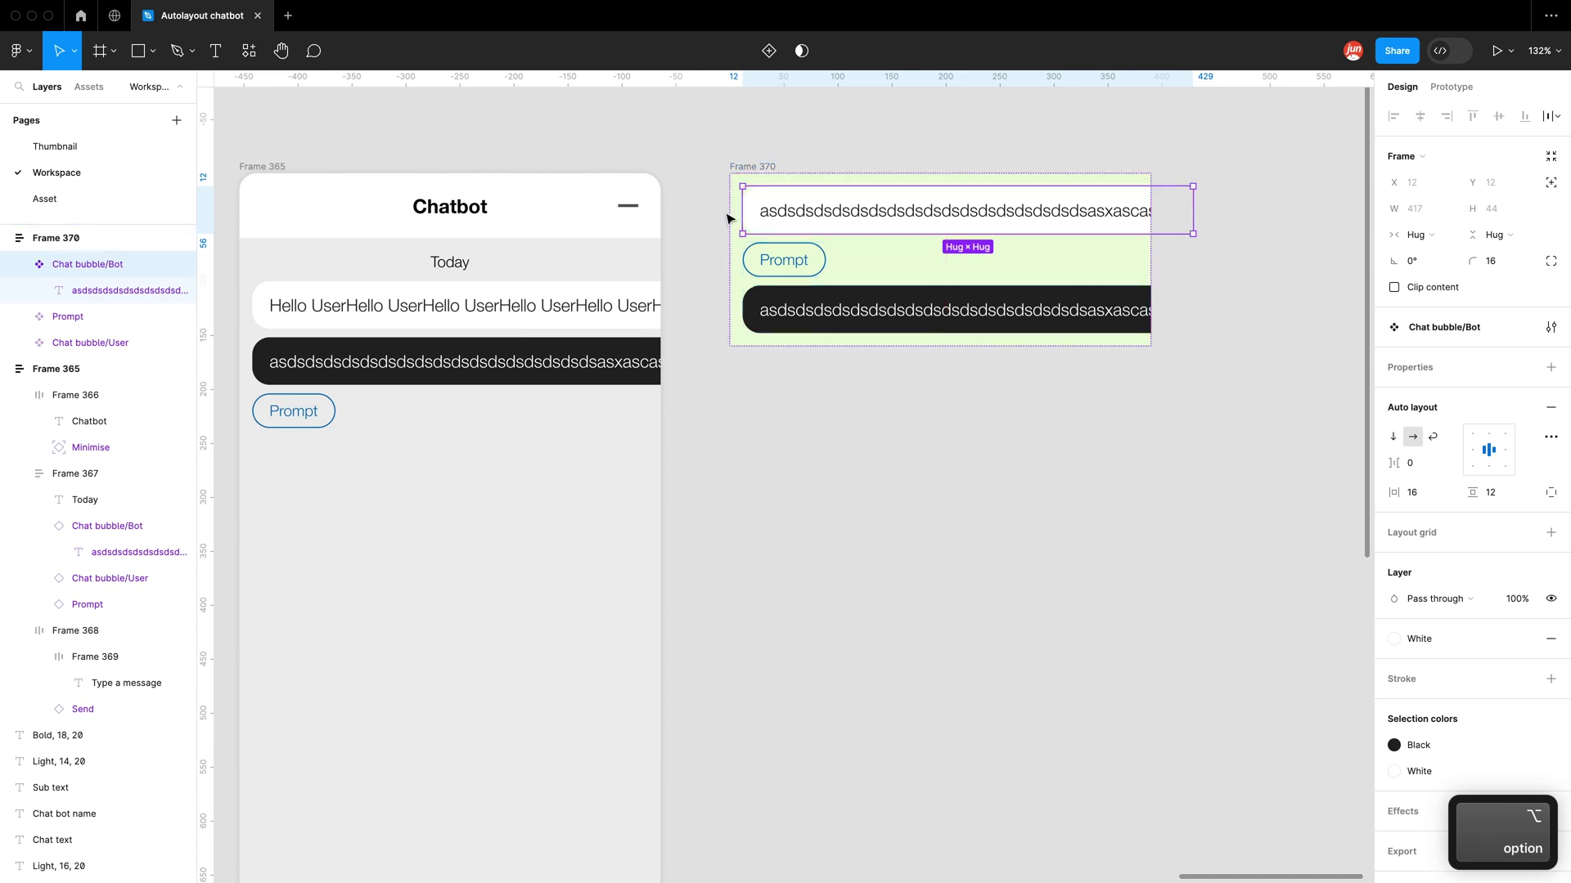
left_click(919, 159)
left_click(872, 205)
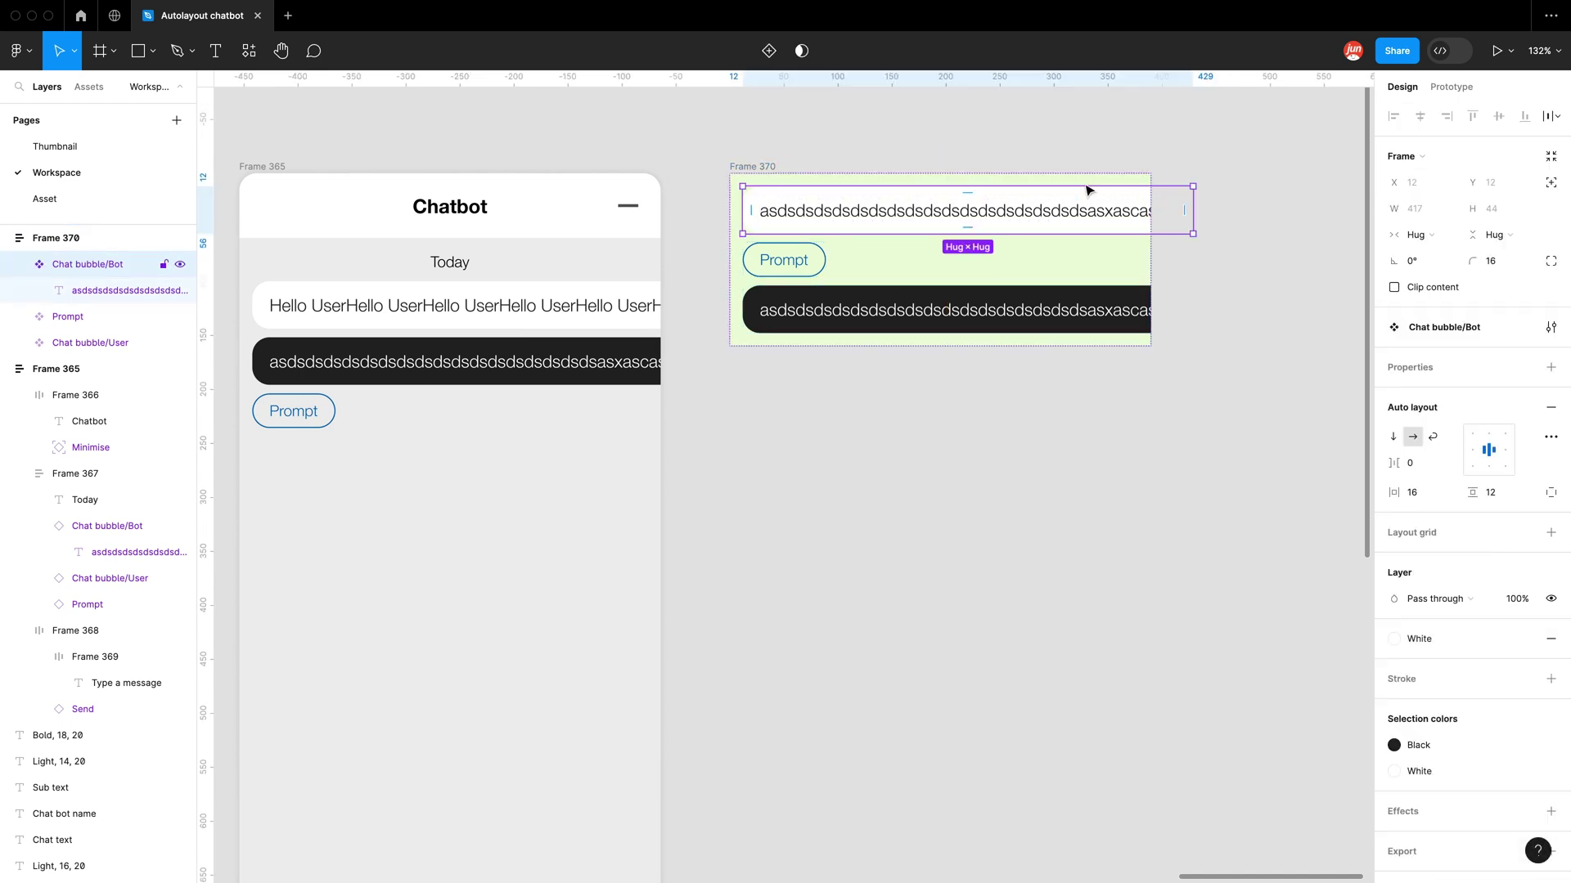
left_click(1451, 209)
left_click(1452, 259)
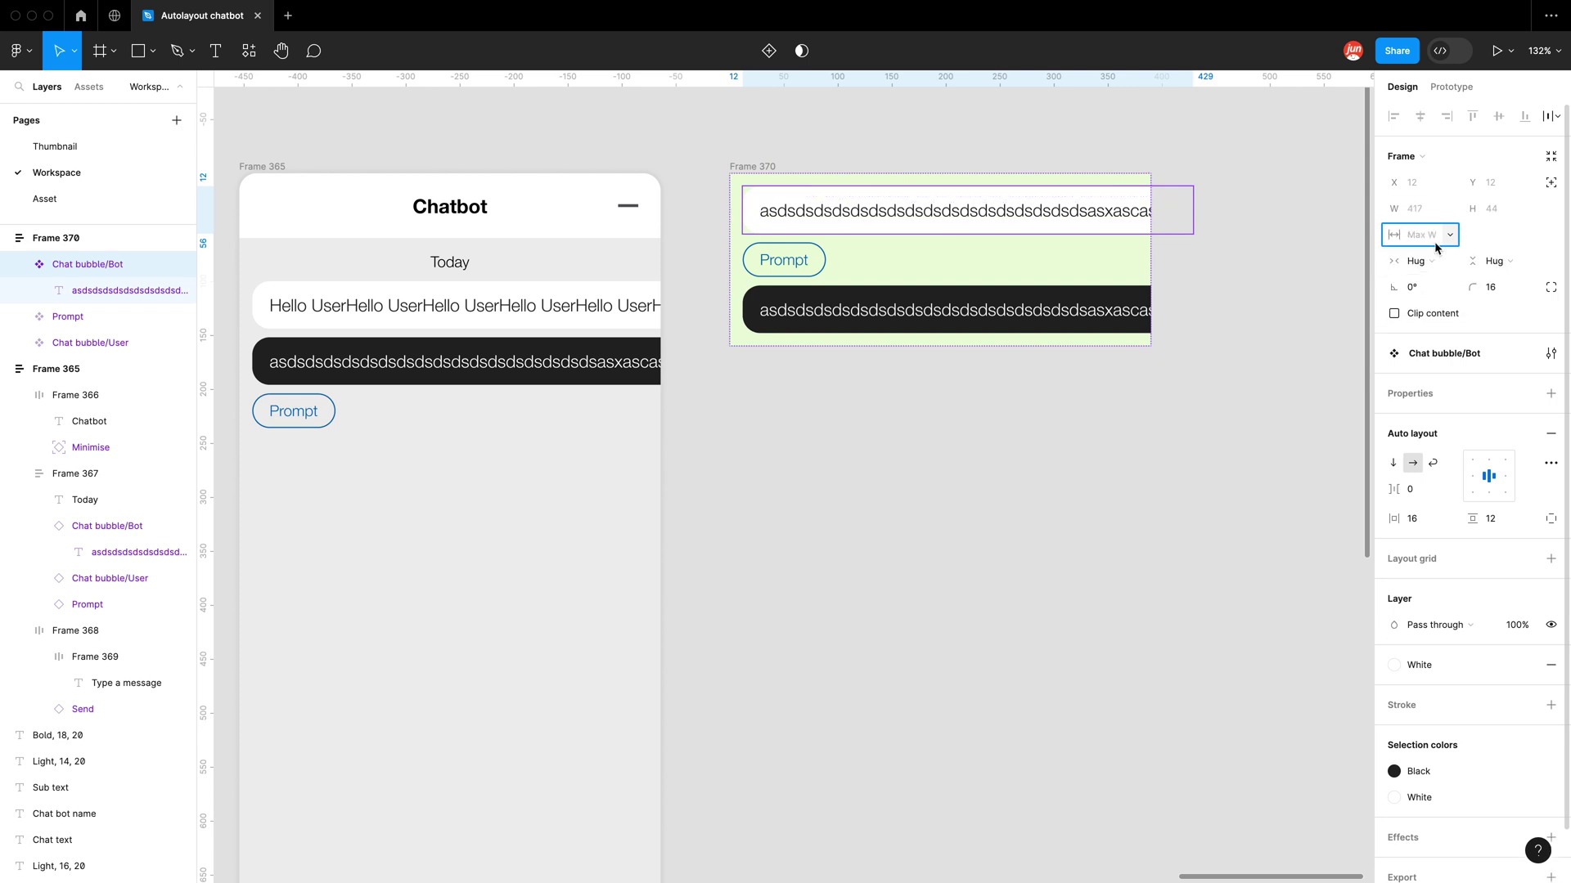
type("390")
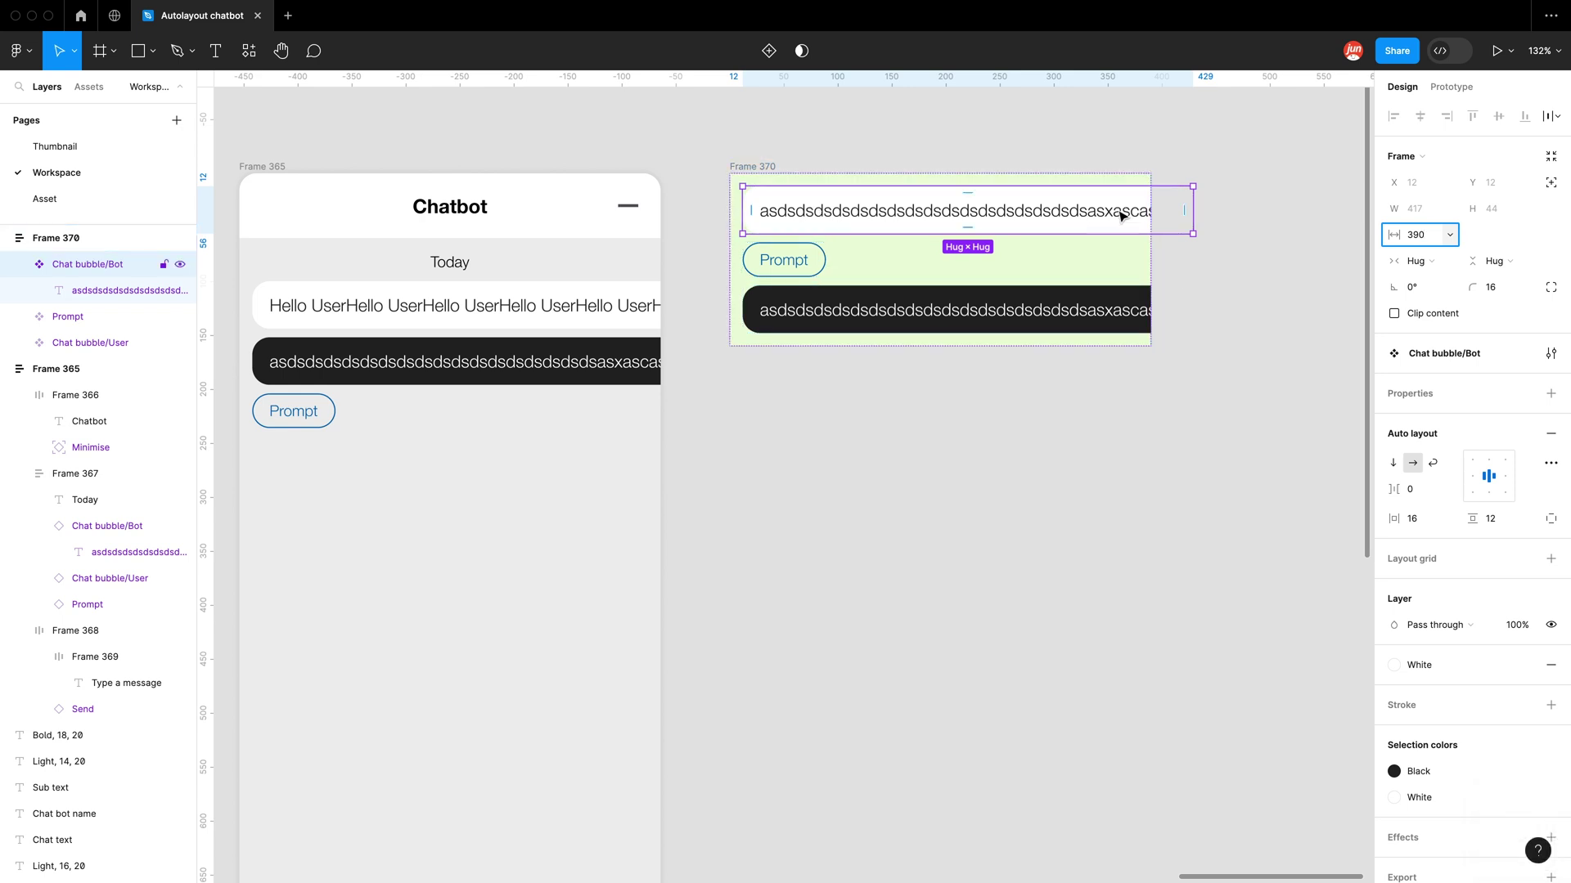
type("-12")
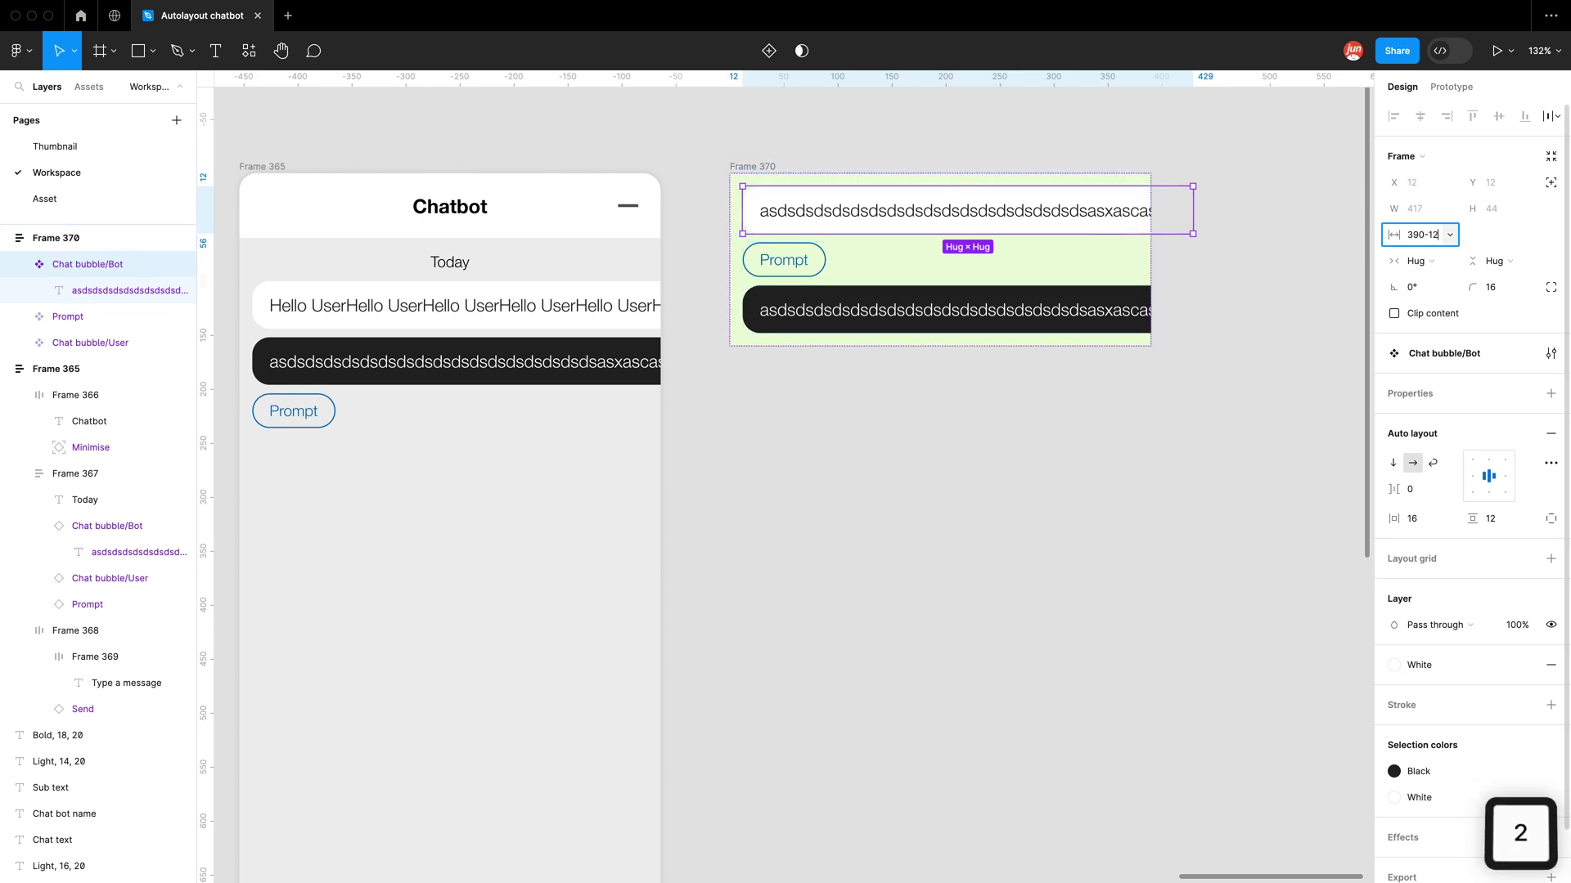
type("-12")
key("Return")
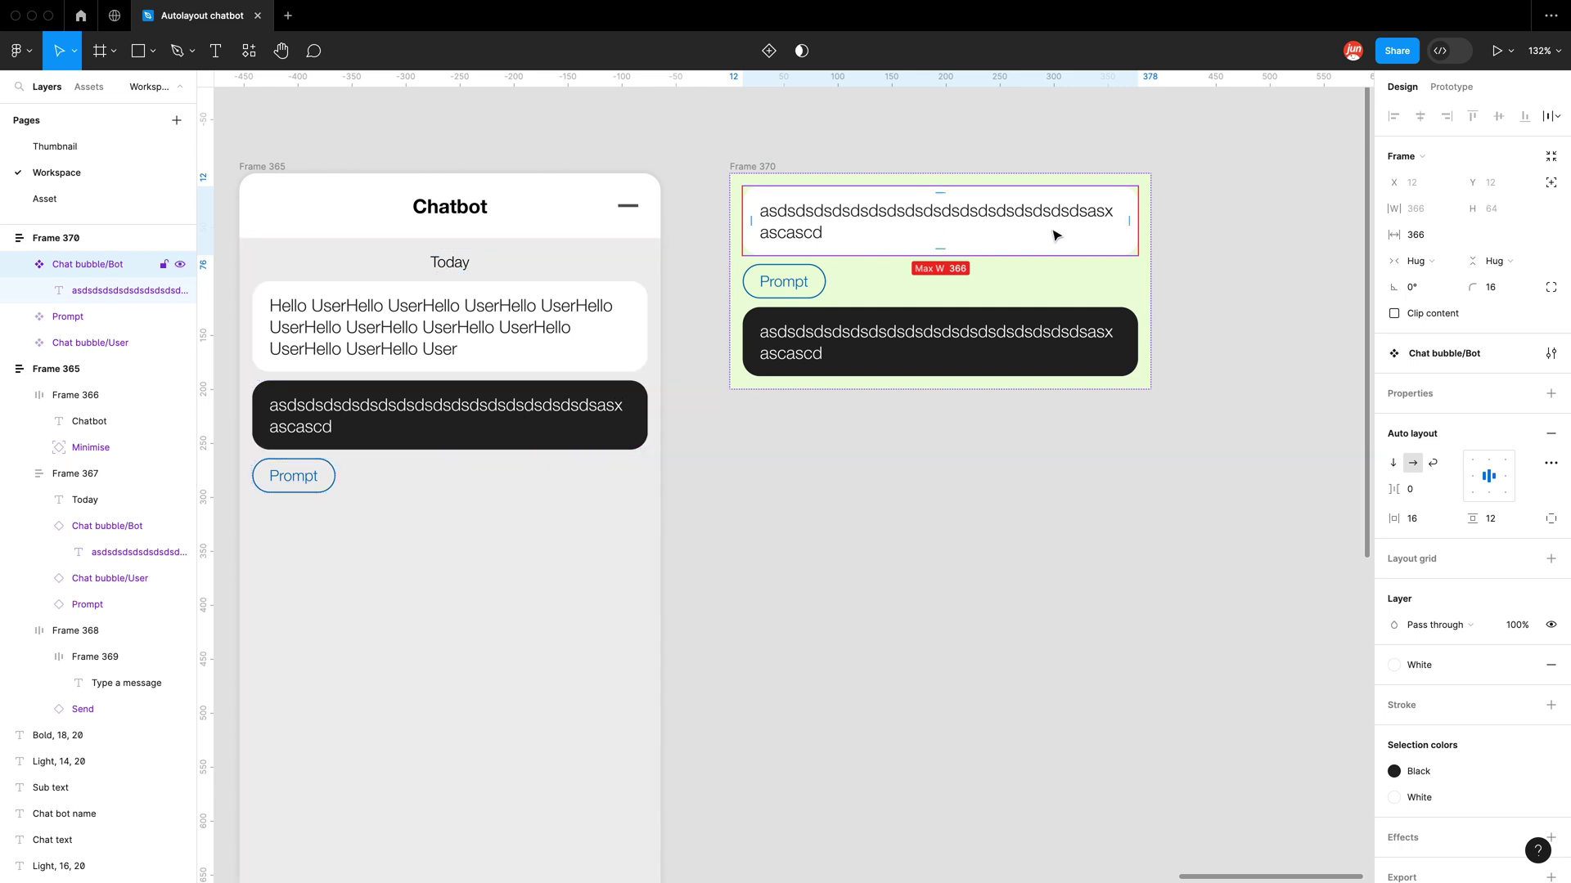
Step: Set the maximum width of the Chat bubble/Bot main component to 300
left_click(1432, 241)
type("300")
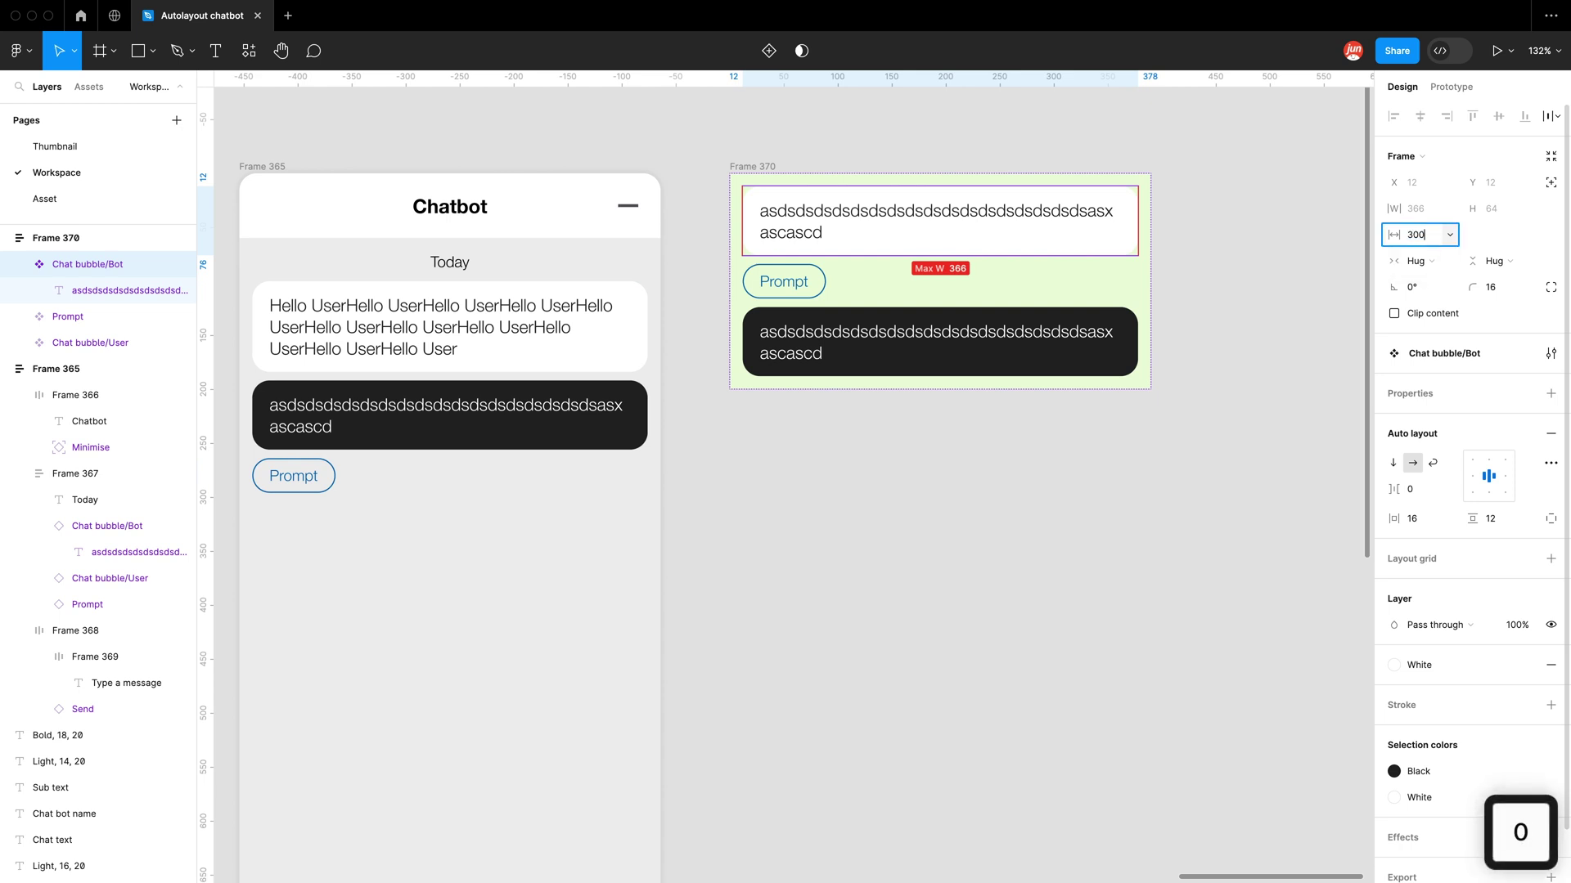
key("Return")
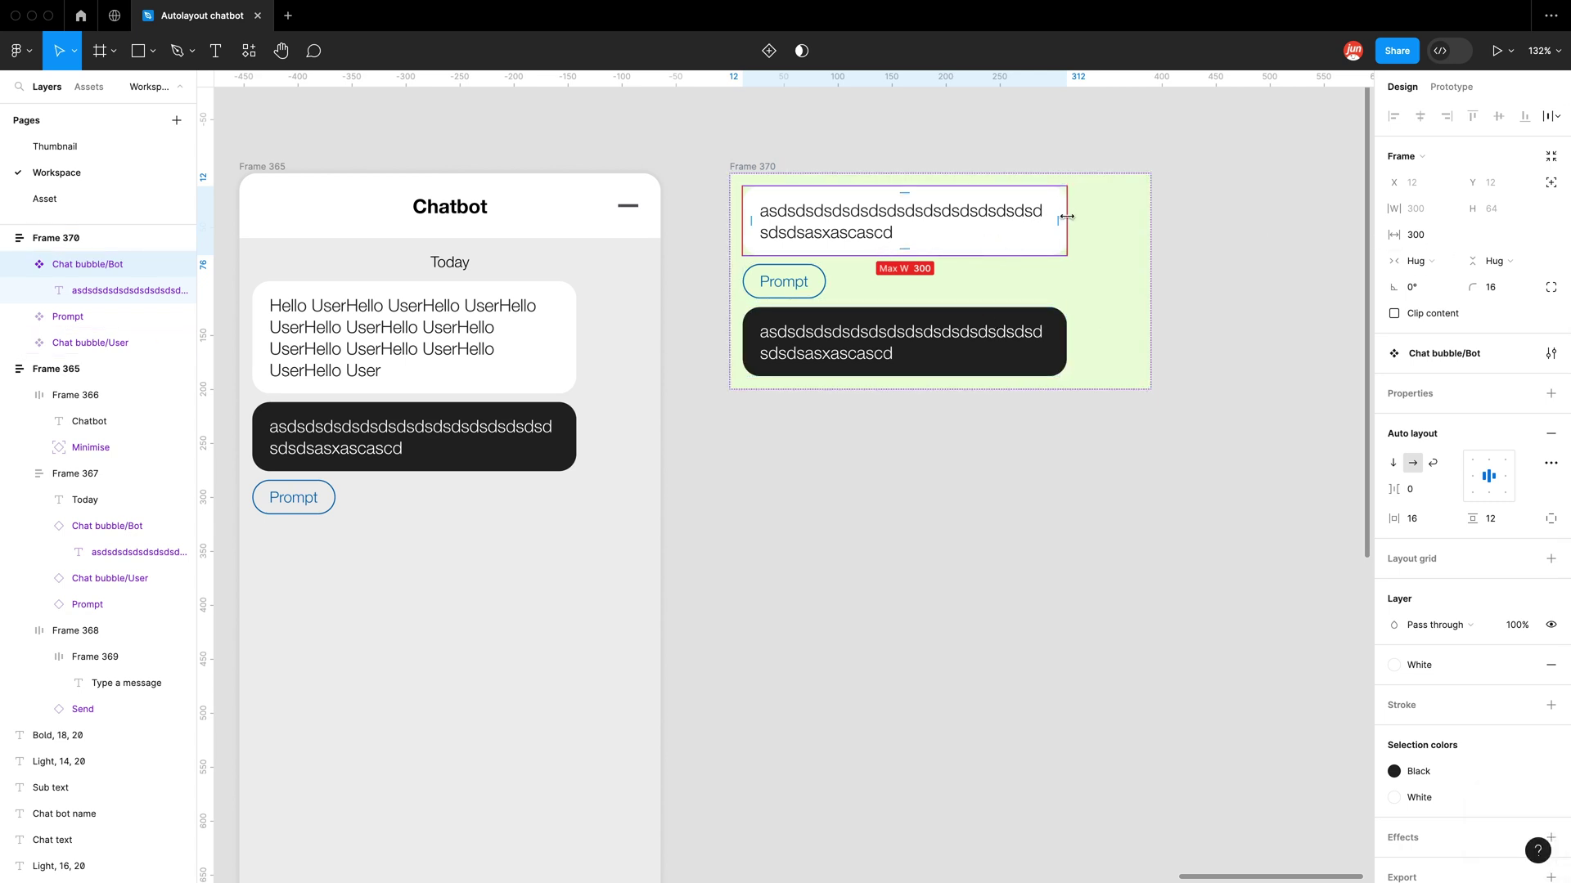
Step: Replace the text in the Chat bubble/Bot main component with the short string asasas
left_click(846, 216, "super")
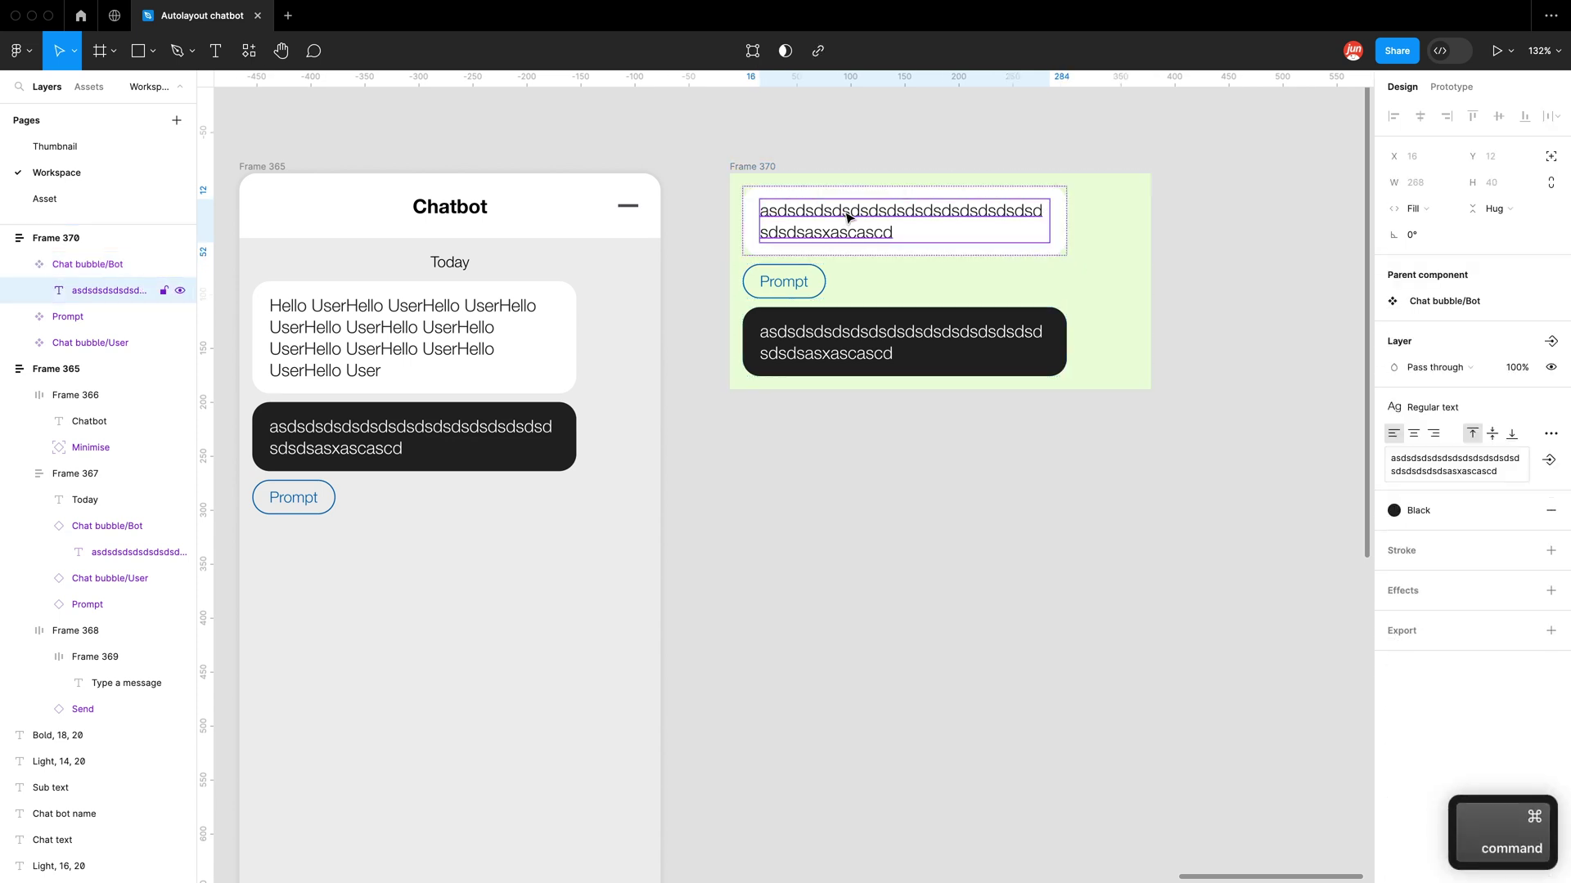
key("Return")
type("asasas")
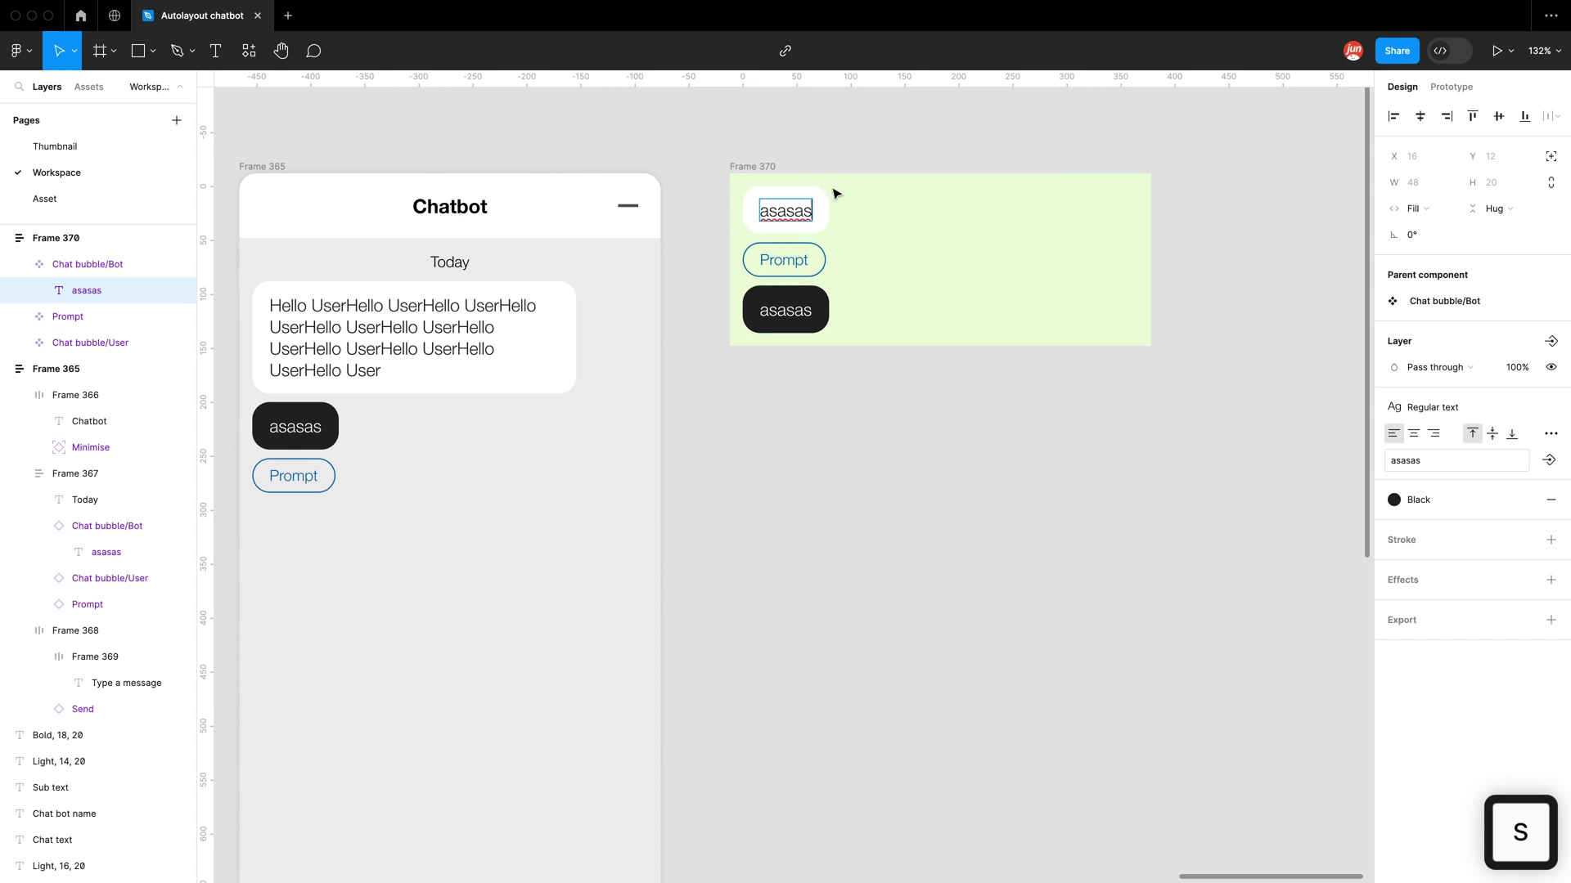
key("Escape")
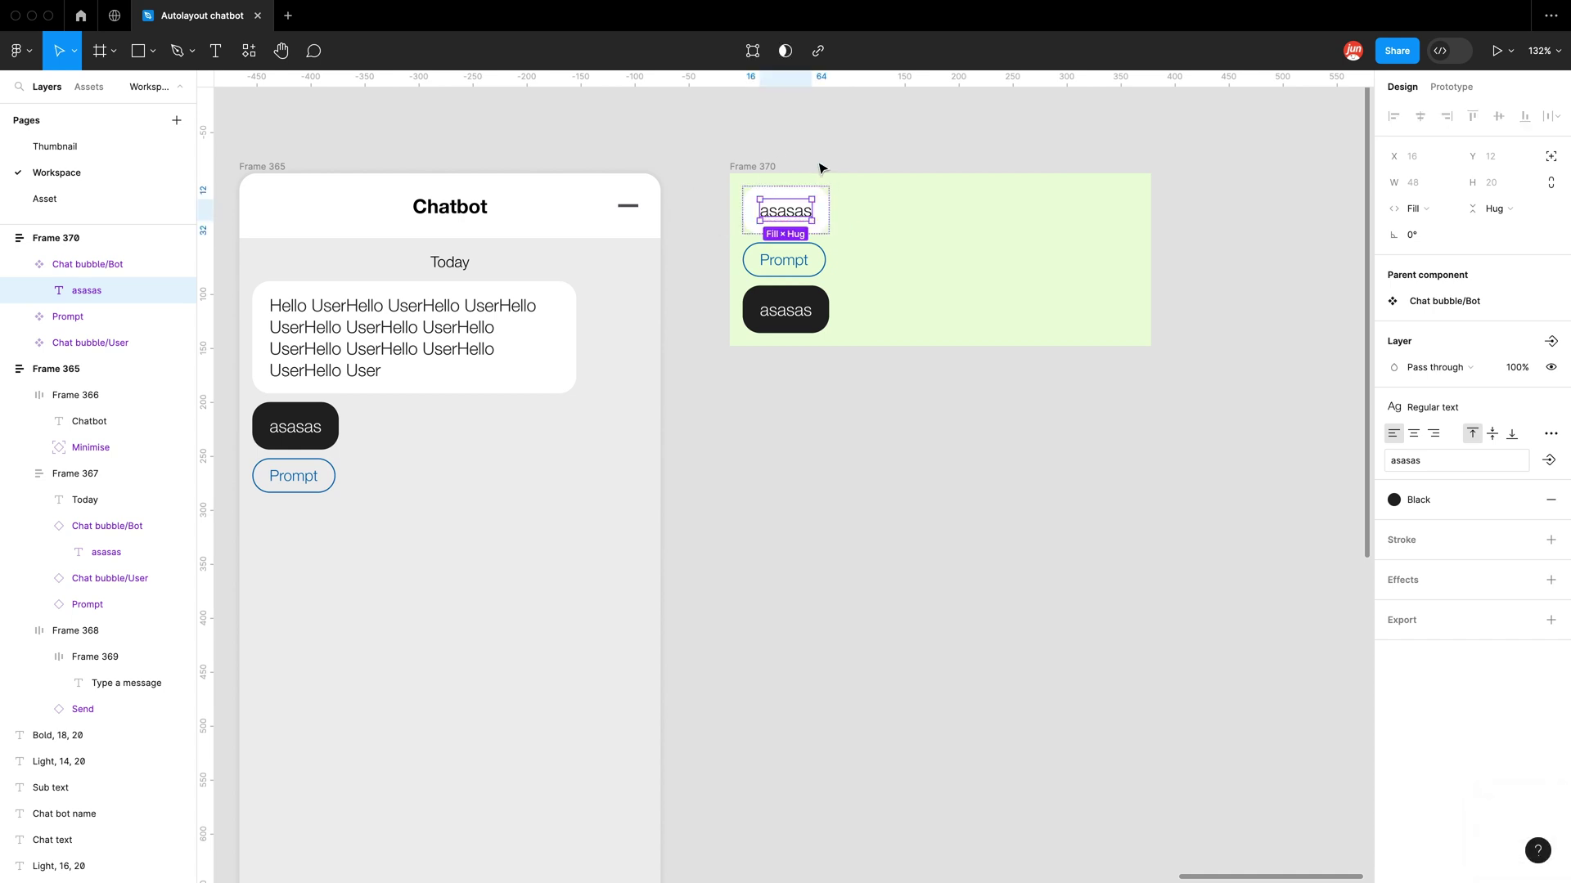
Step: Replace the text in the Chat bubble/Bot main component with Hello user
double_click(797, 211)
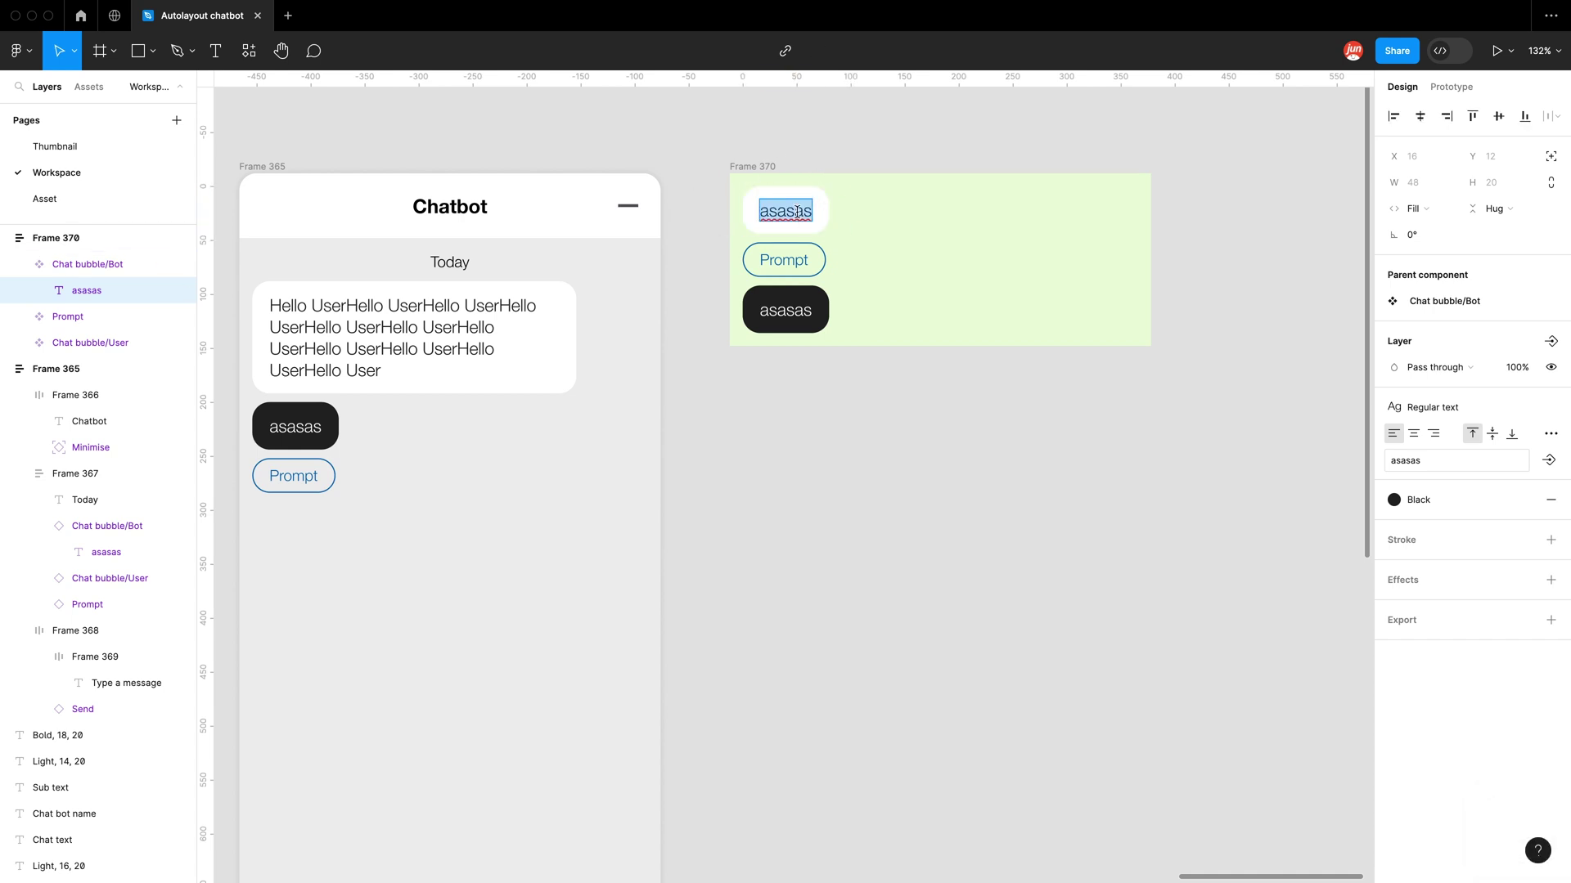
type("Hello ")
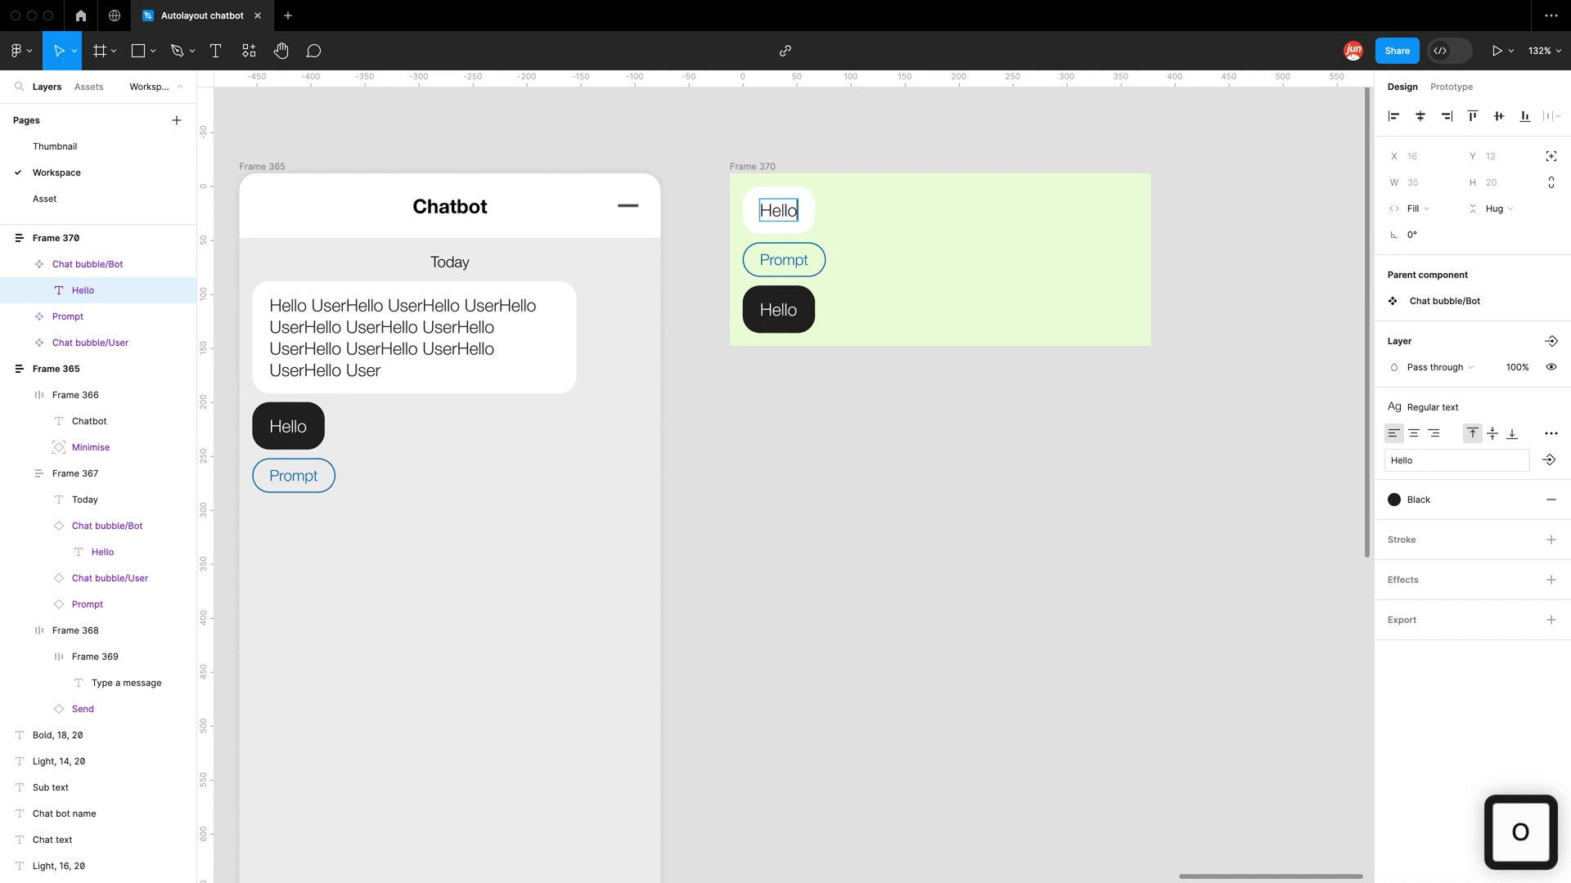
type("user")
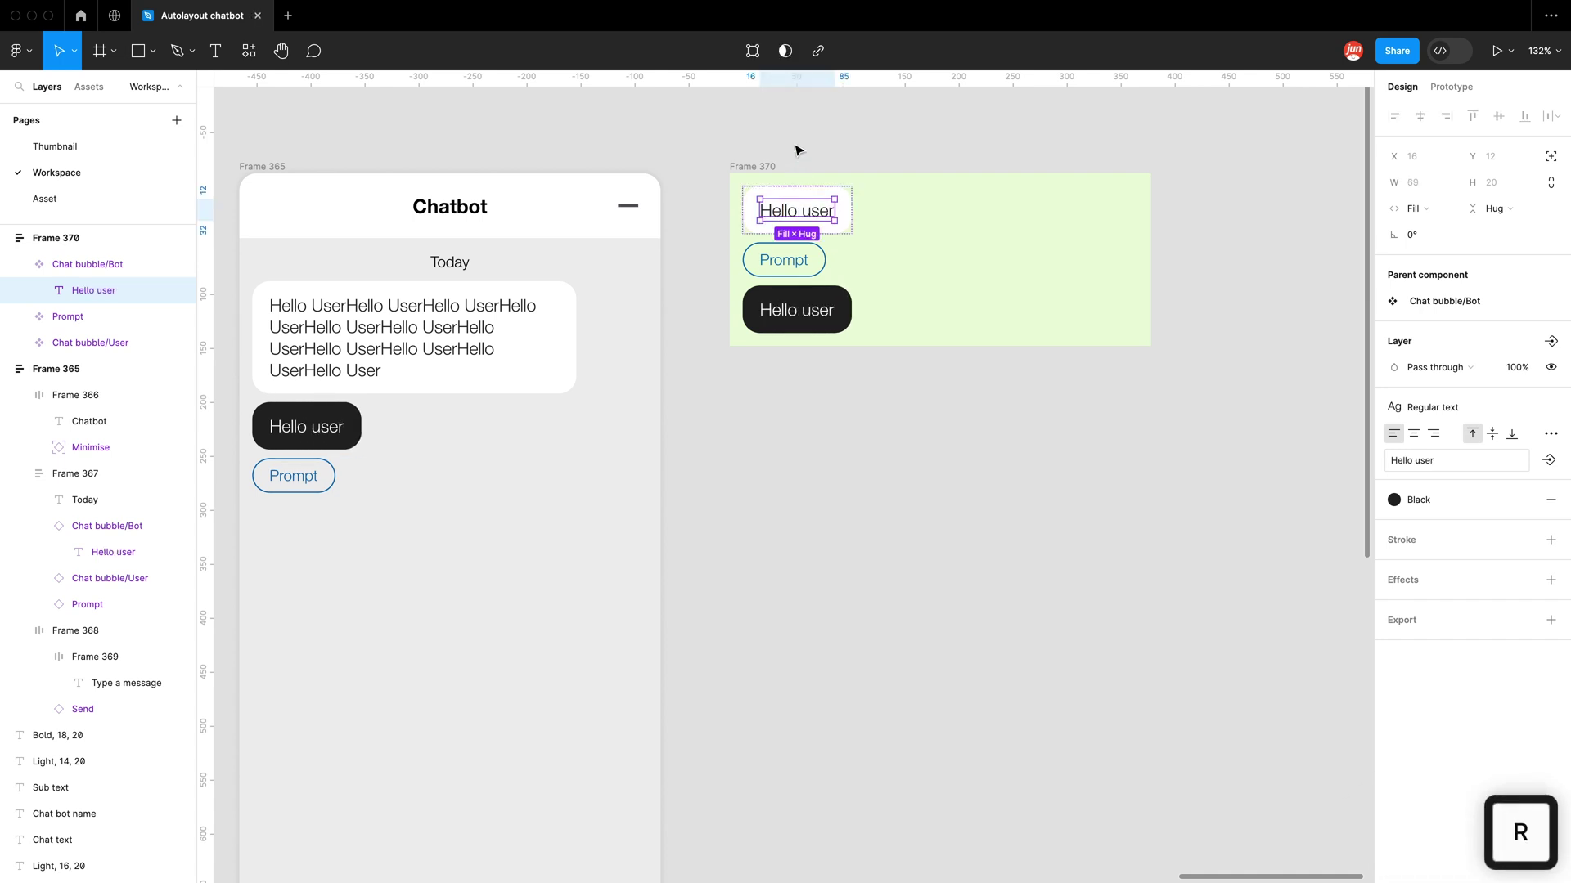
left_click(796, 147)
Step: Reset all changes on the Chat bubble/Bot instance in the chatbot's body
left_click(491, 333)
right_click(493, 334)
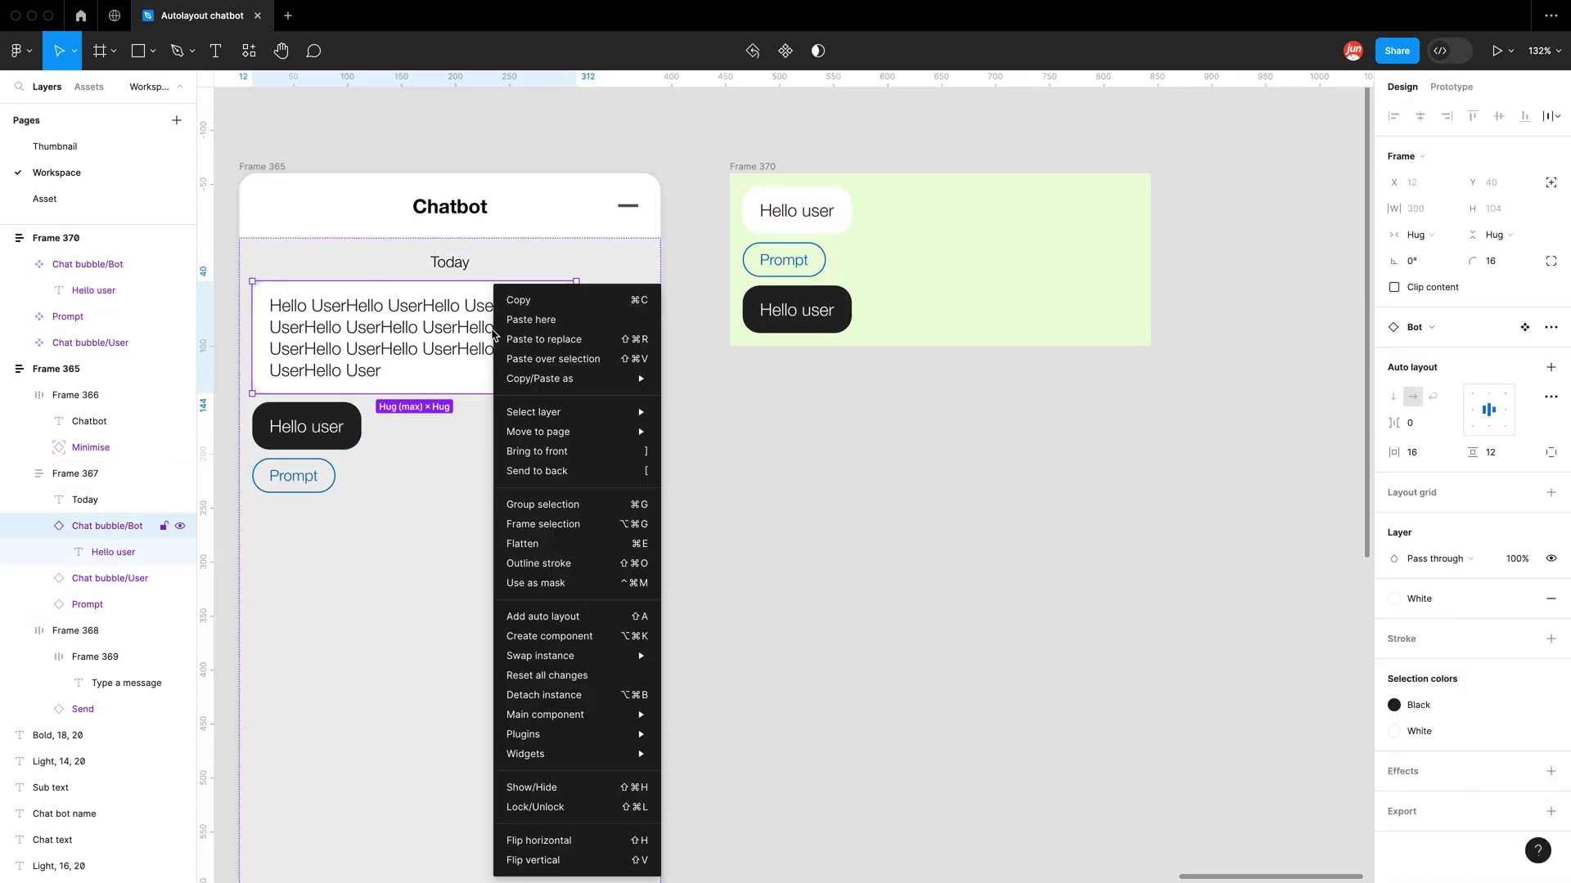
left_click(590, 677)
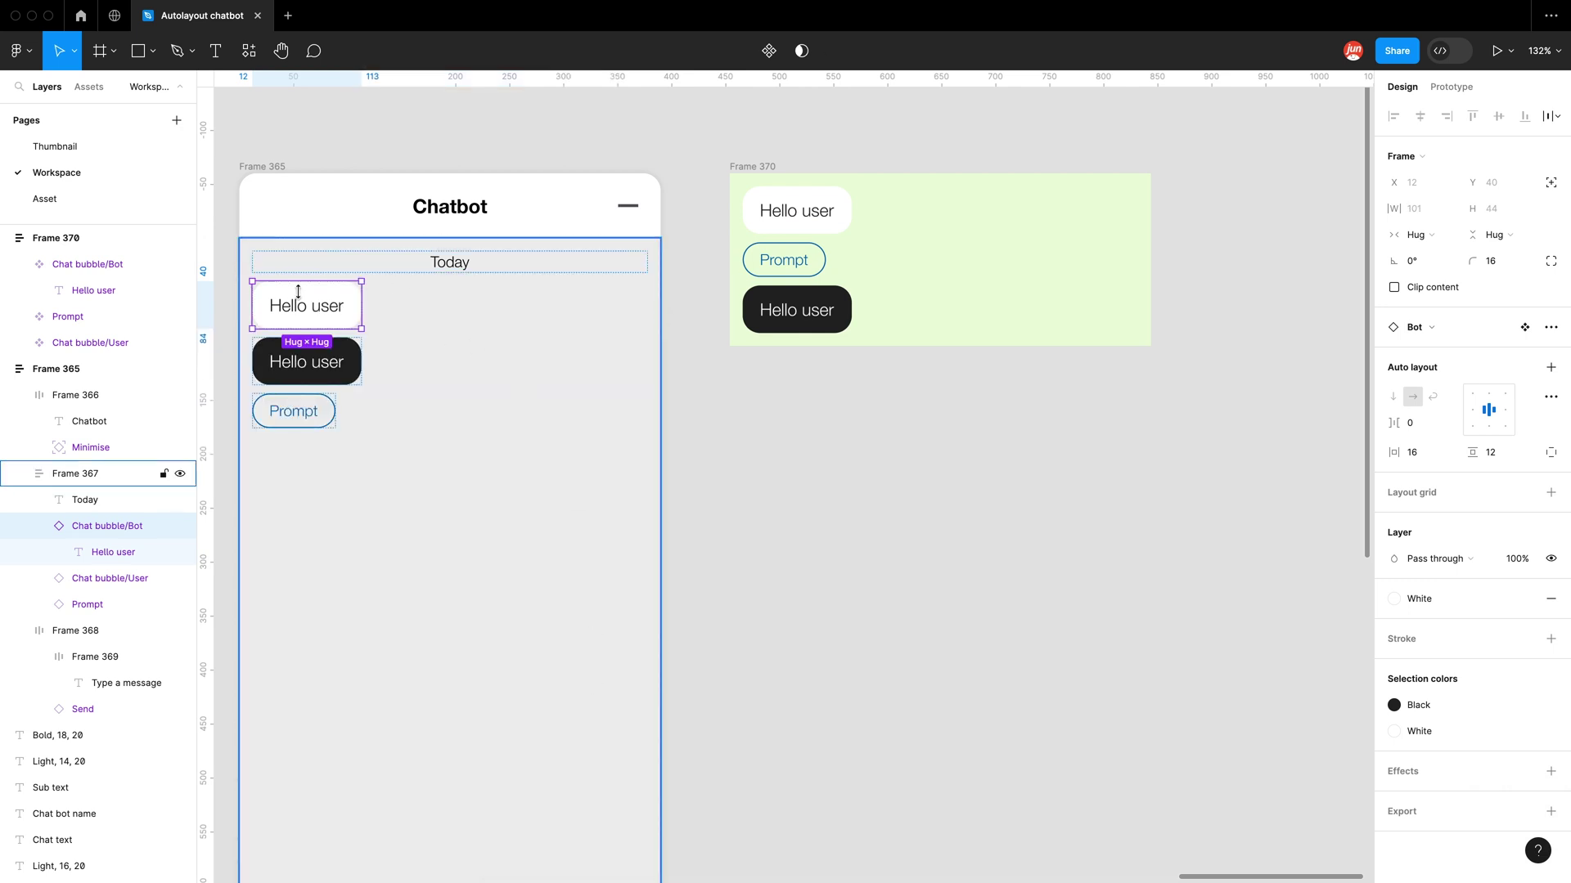
Step: Move the Prompt main component below the Chat bubble/User component in Frame 370
left_click(799, 262)
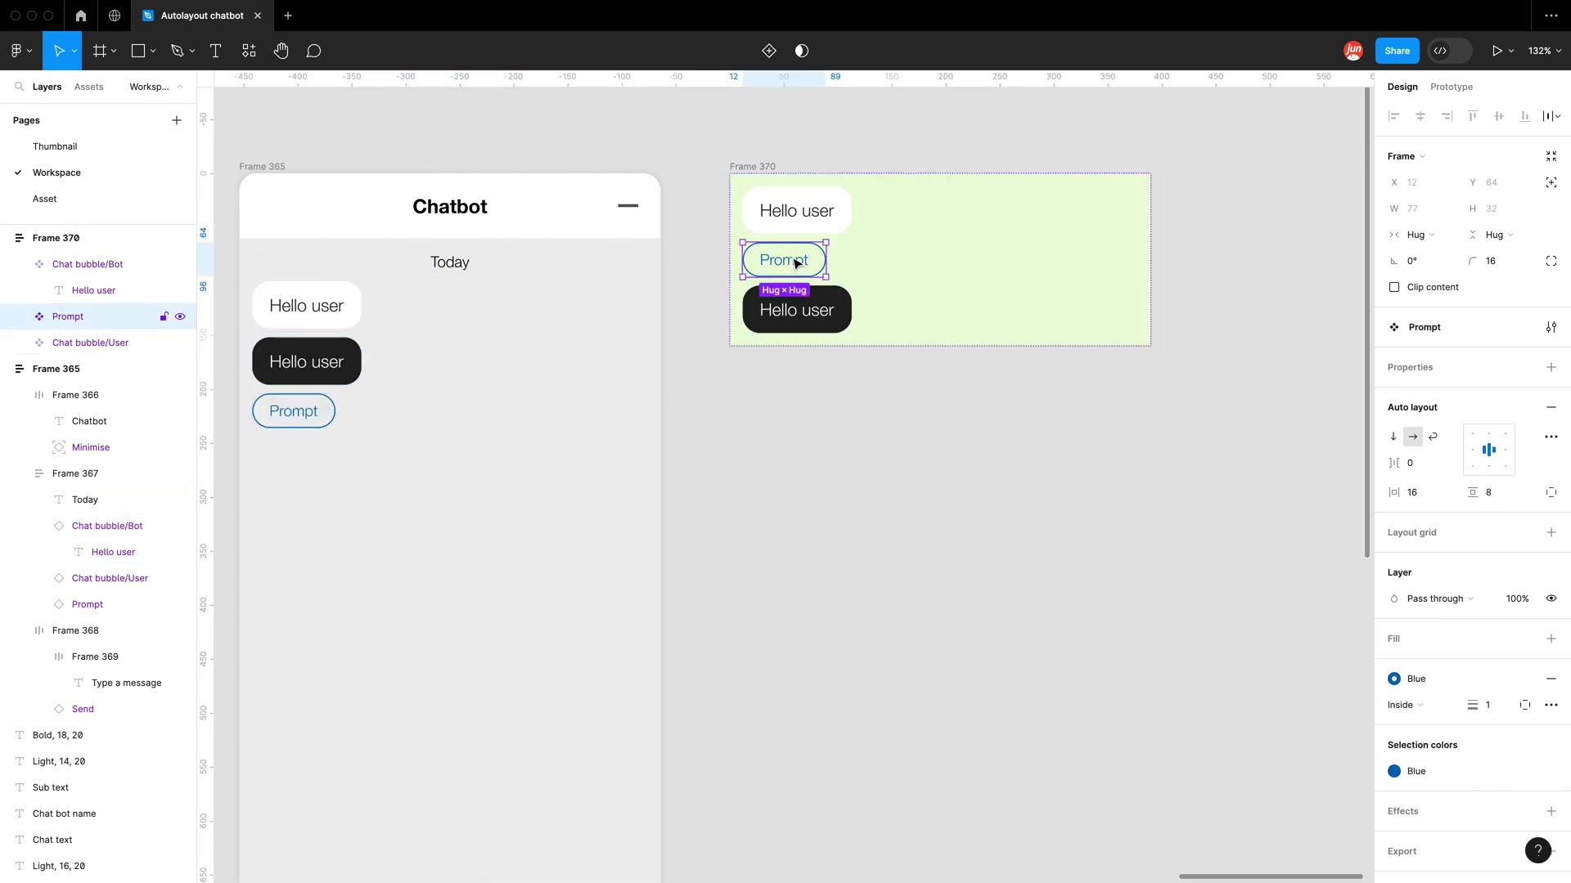
left_click_drag(806, 266, 806, 319)
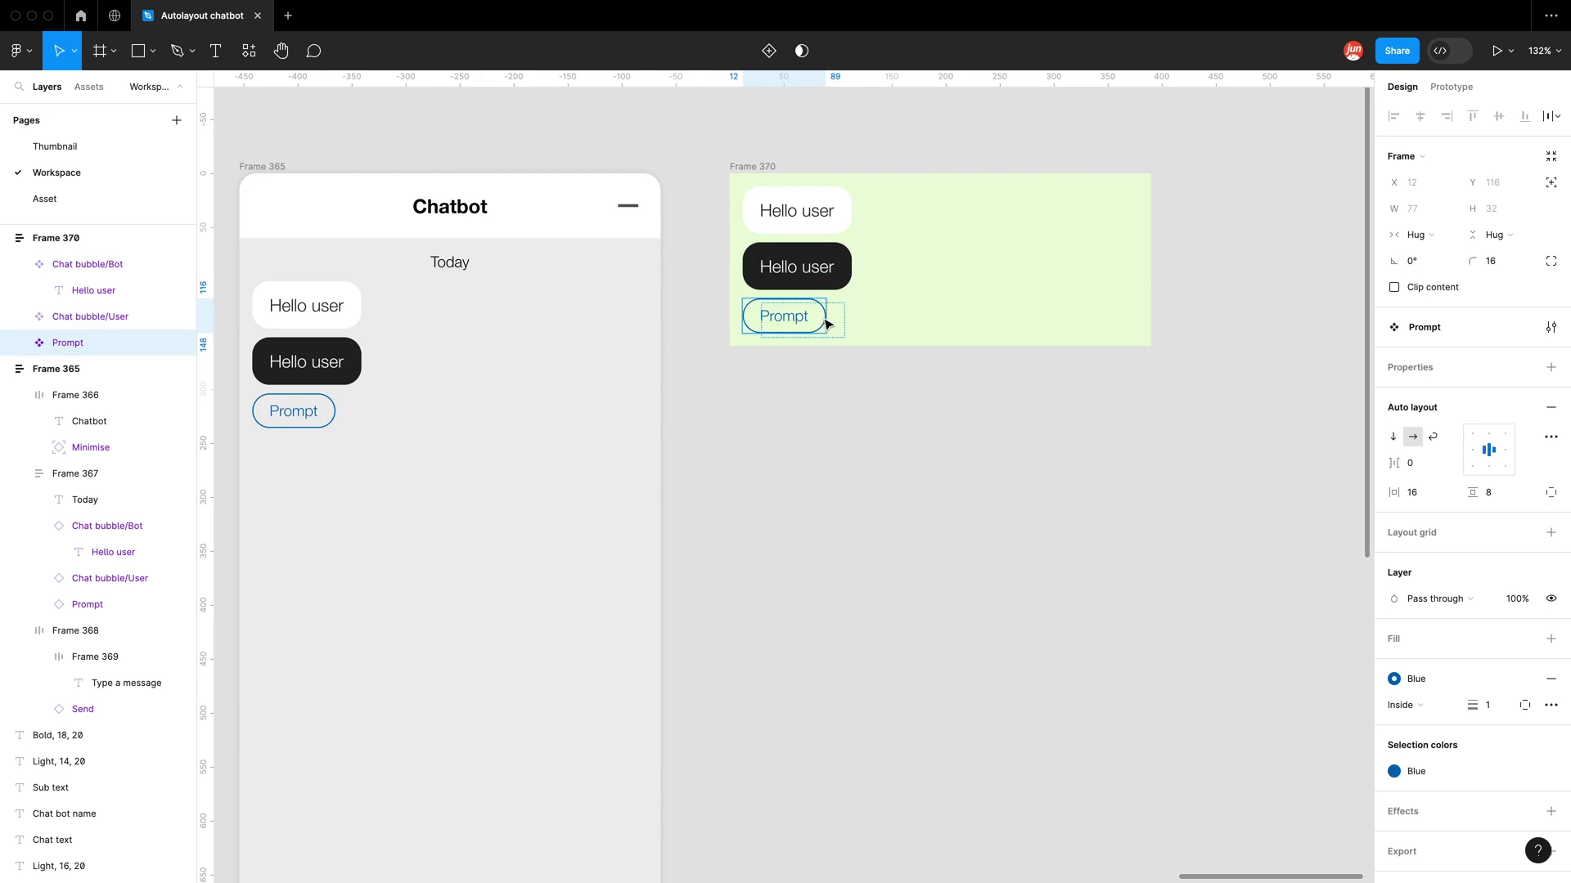
left_click(846, 425)
Step: Set the Chat bubble/User main component's width to fill the container and align its nested bubble to the top right
left_click(832, 286)
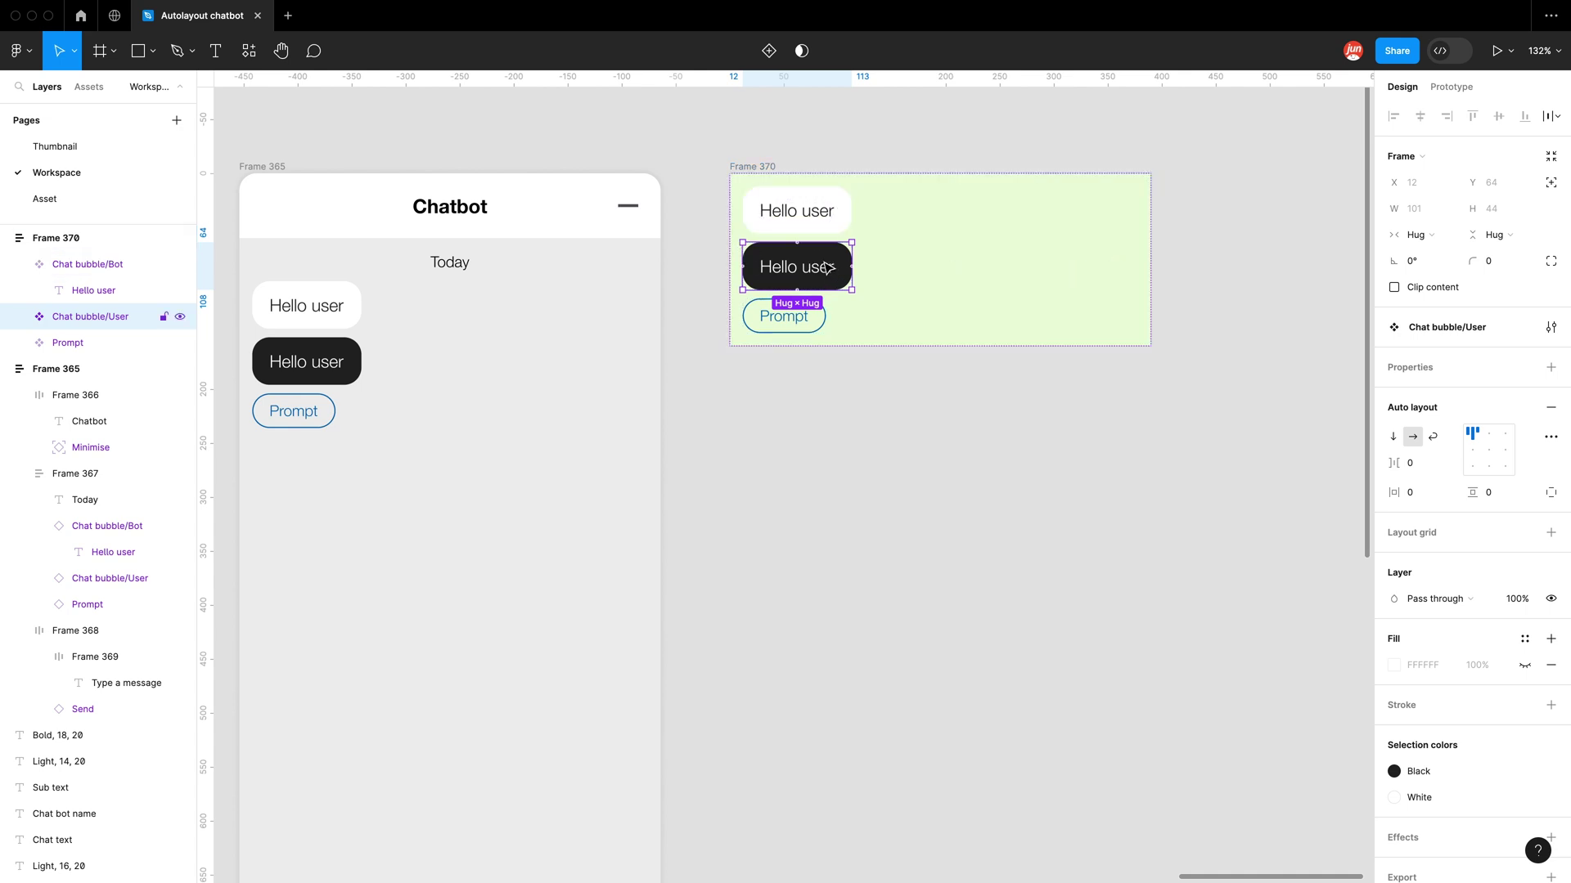
left_click(19, 317)
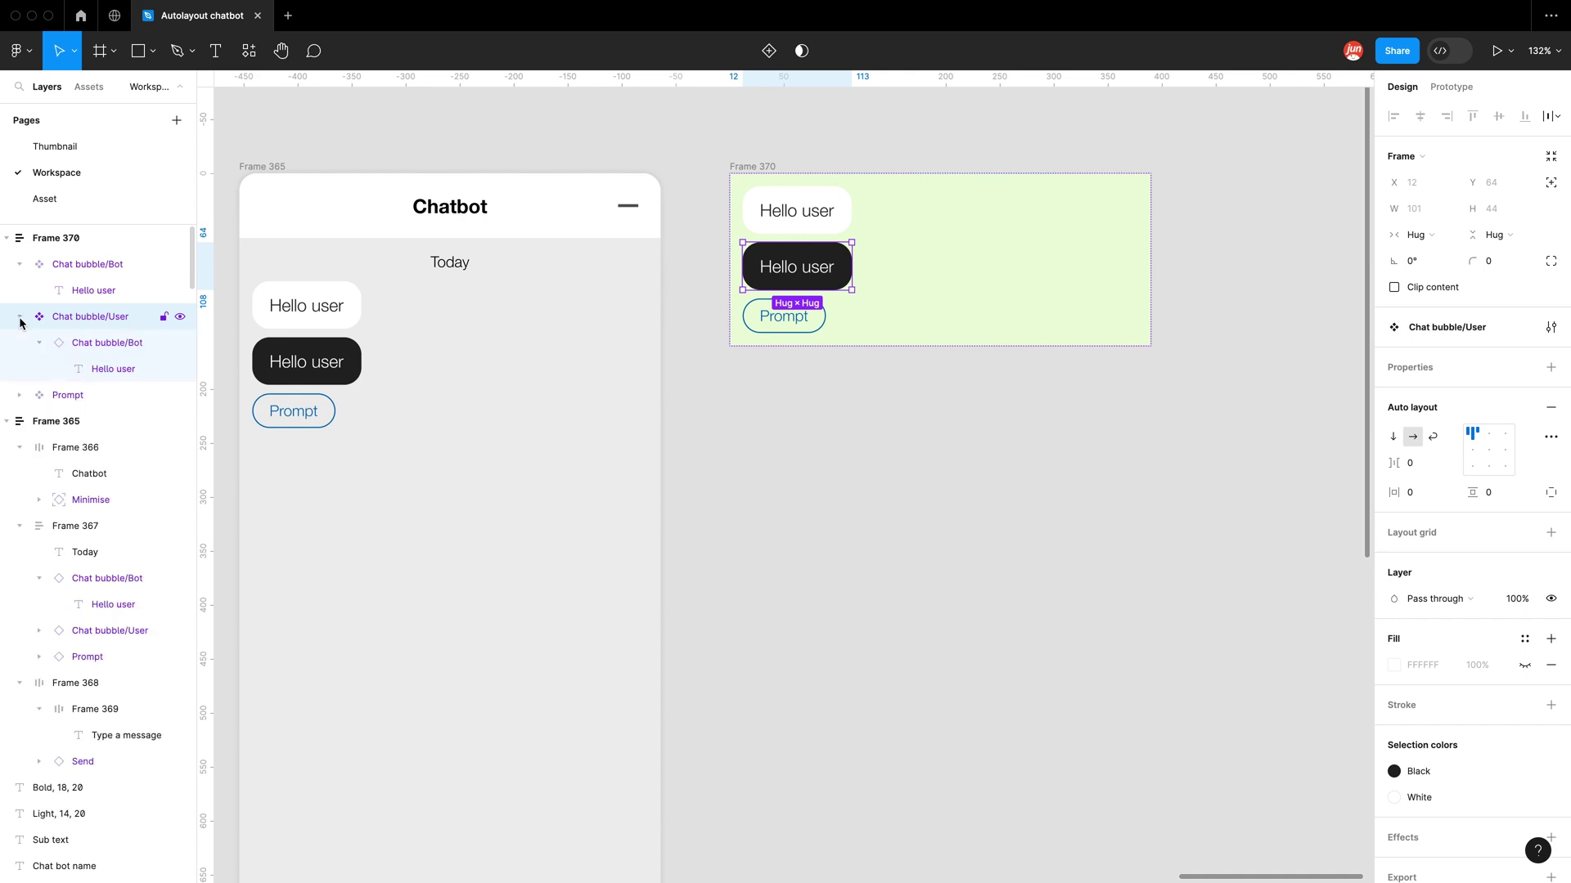
left_click(84, 265)
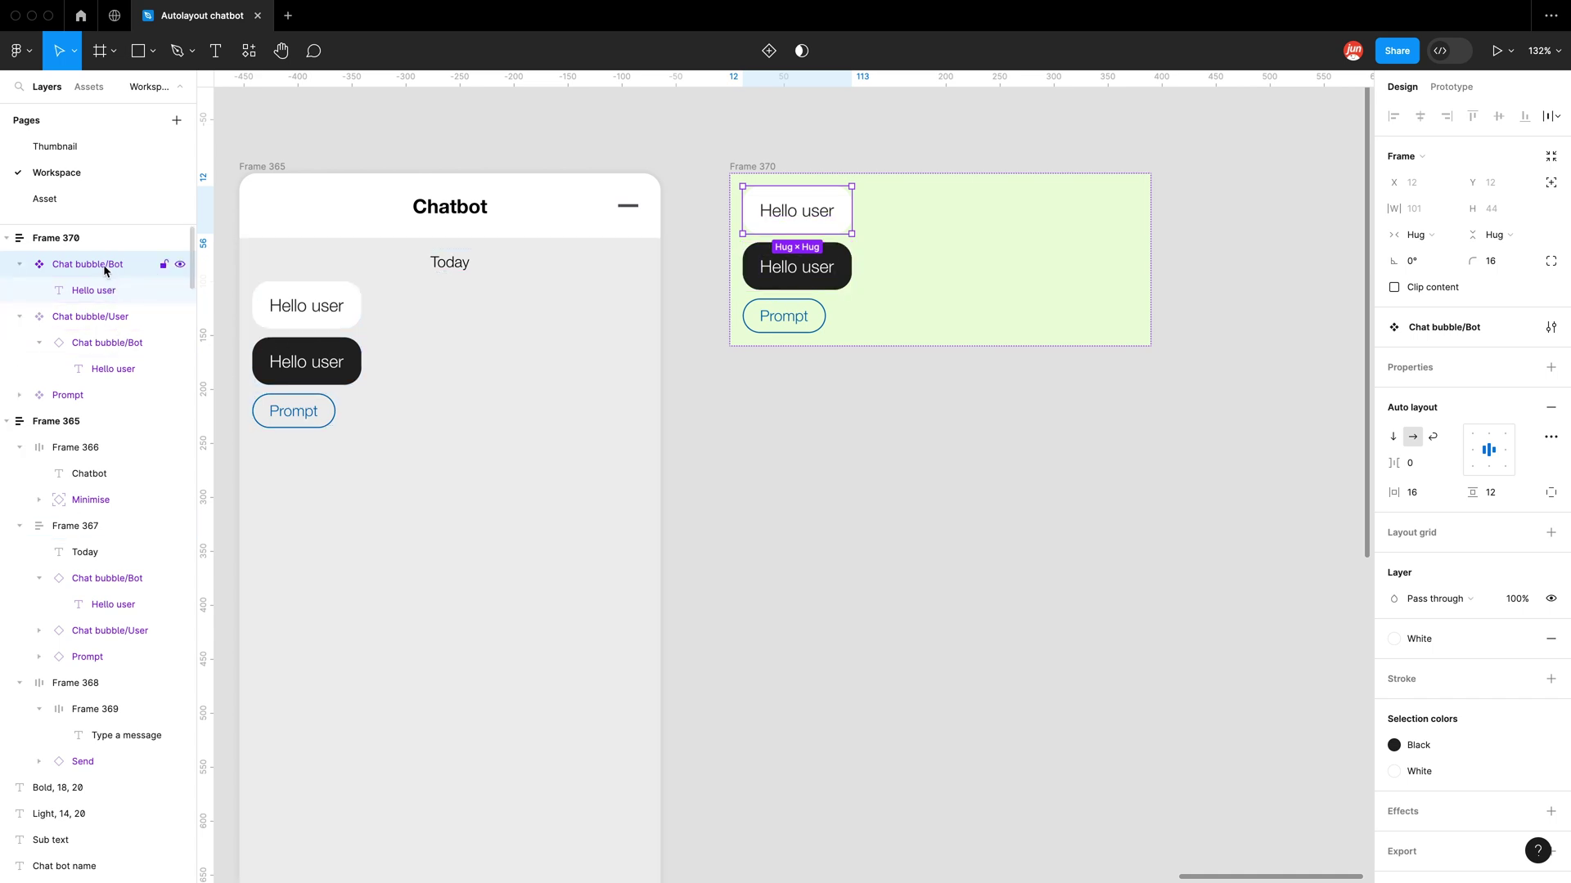
left_click(92, 319)
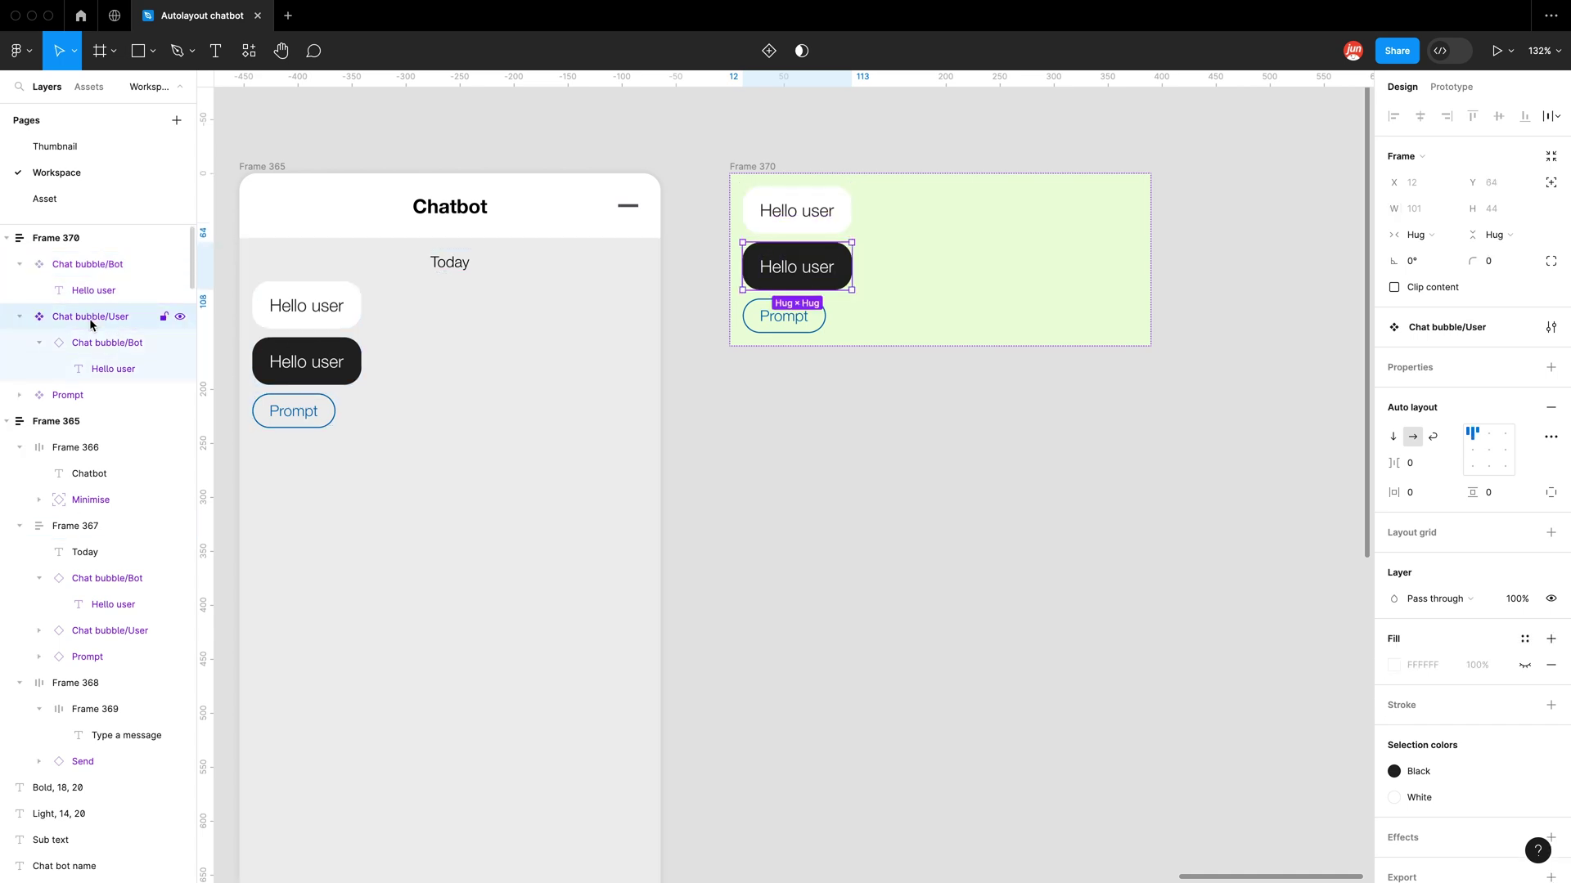
left_click(1432, 236)
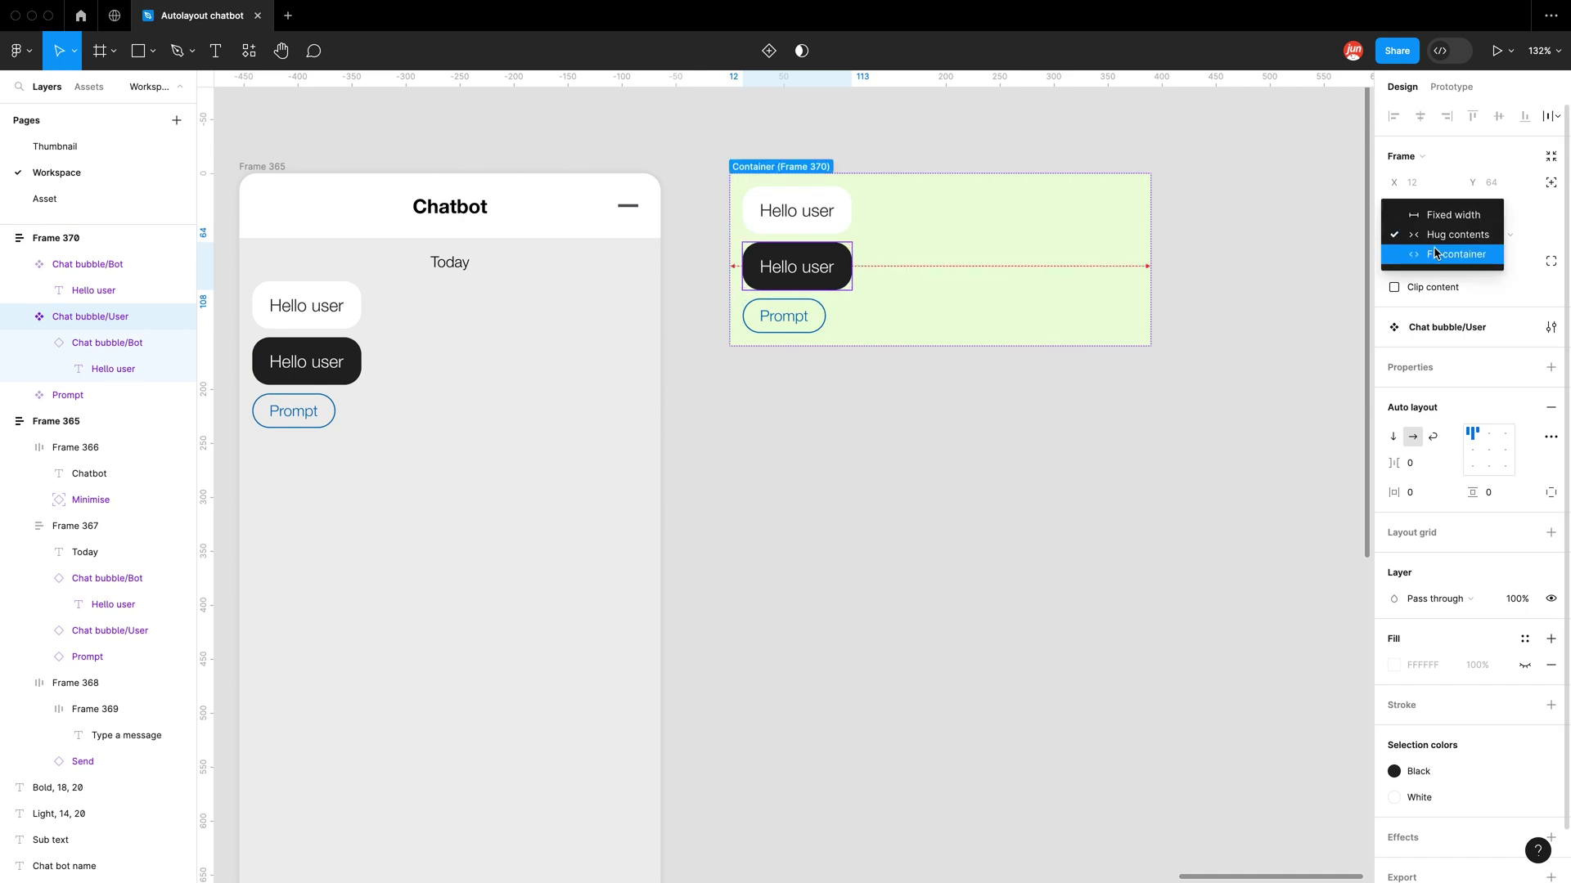
left_click(1435, 252)
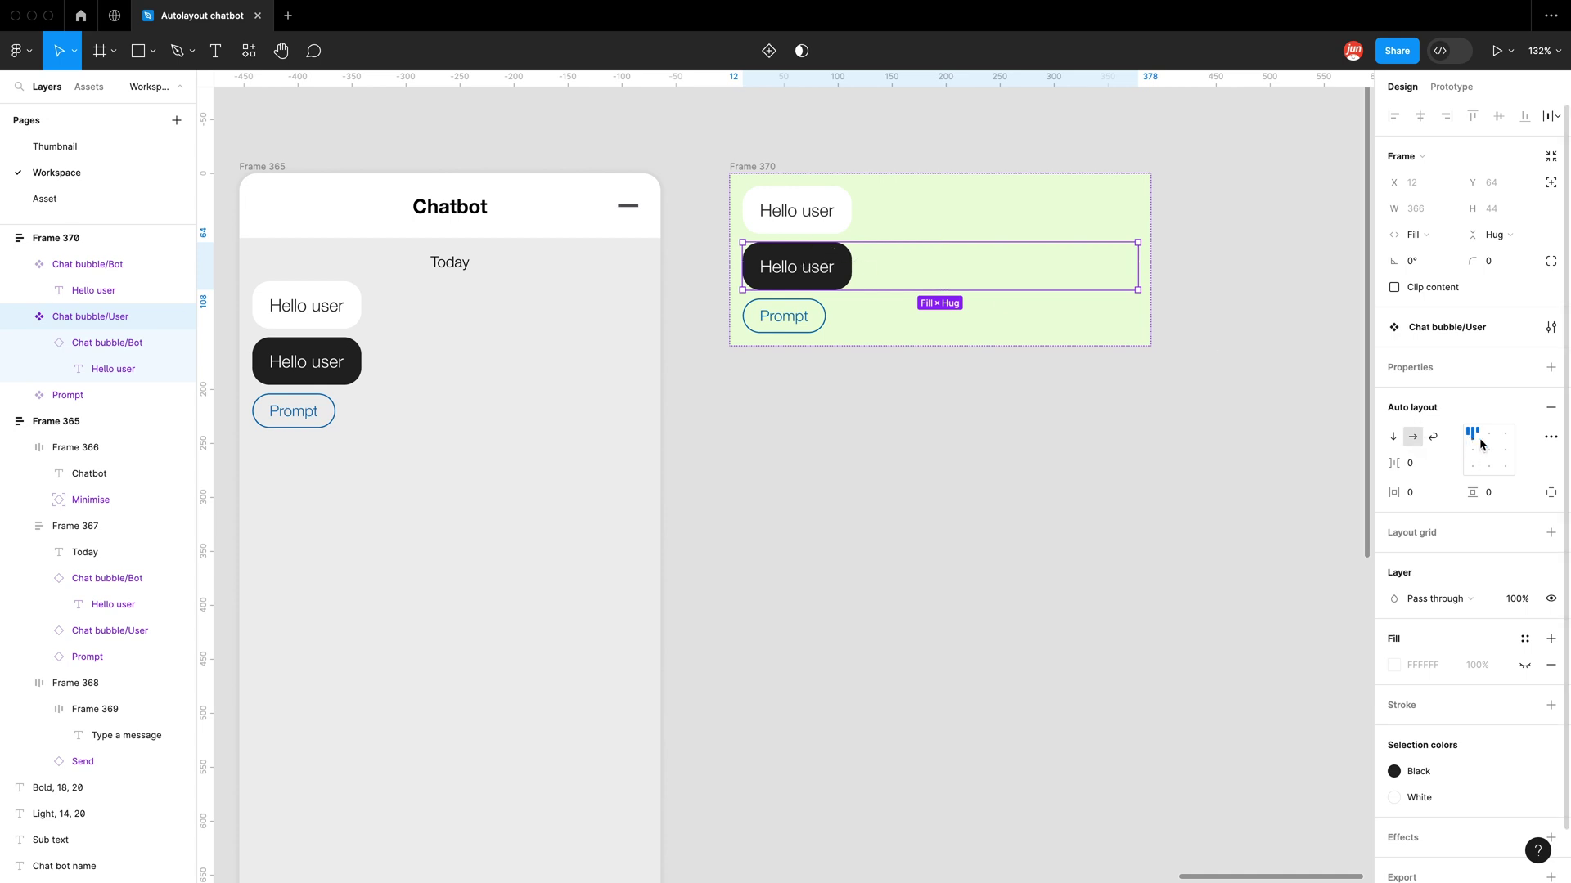
left_click(1505, 432)
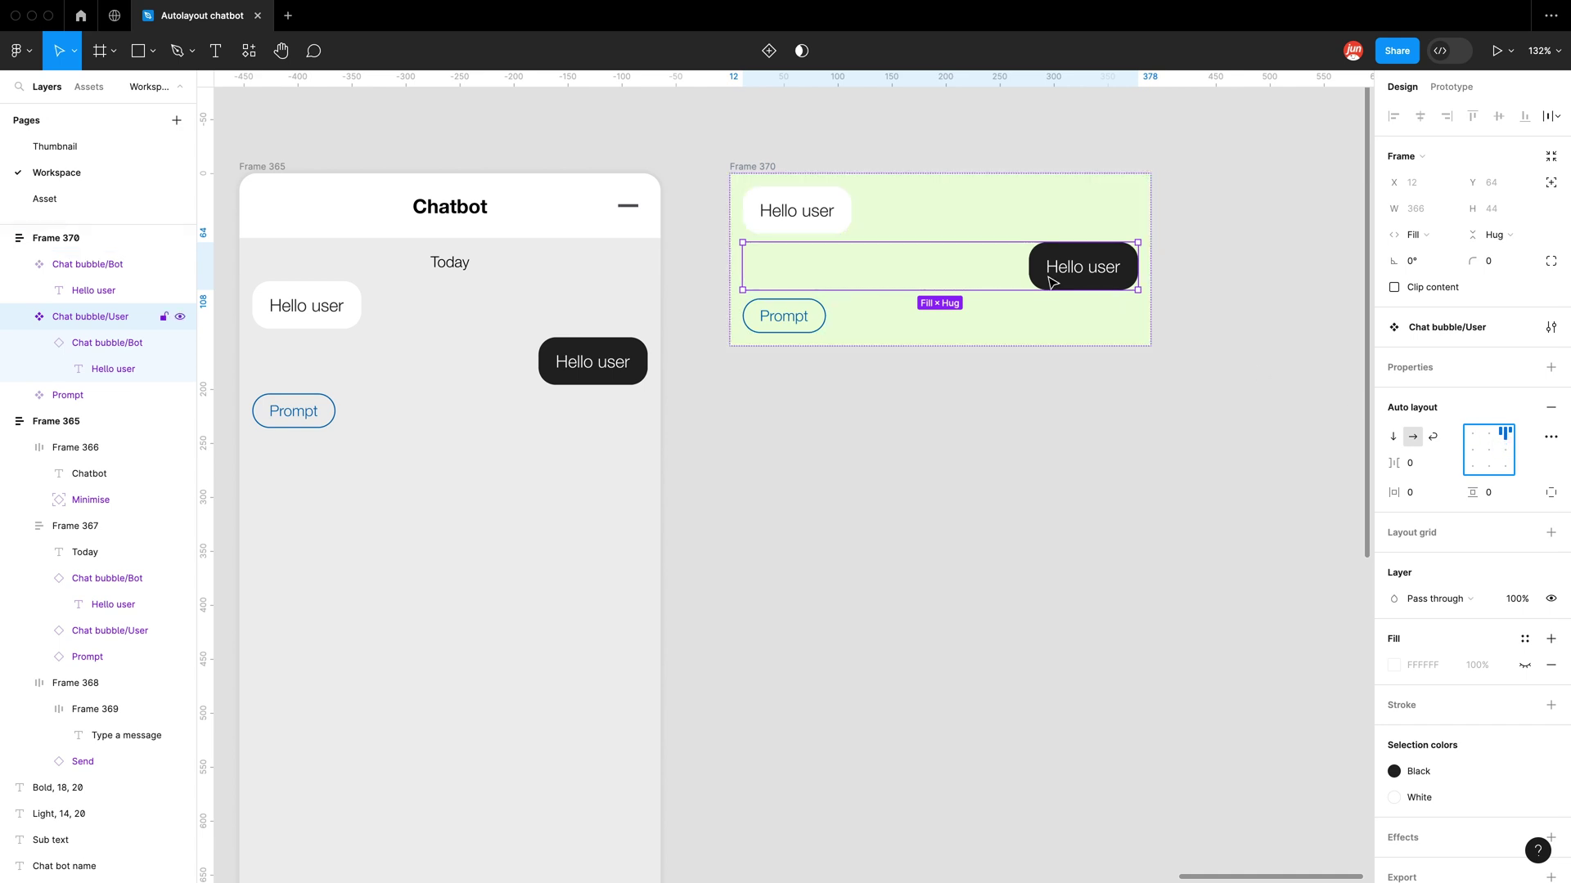
left_click(82, 342)
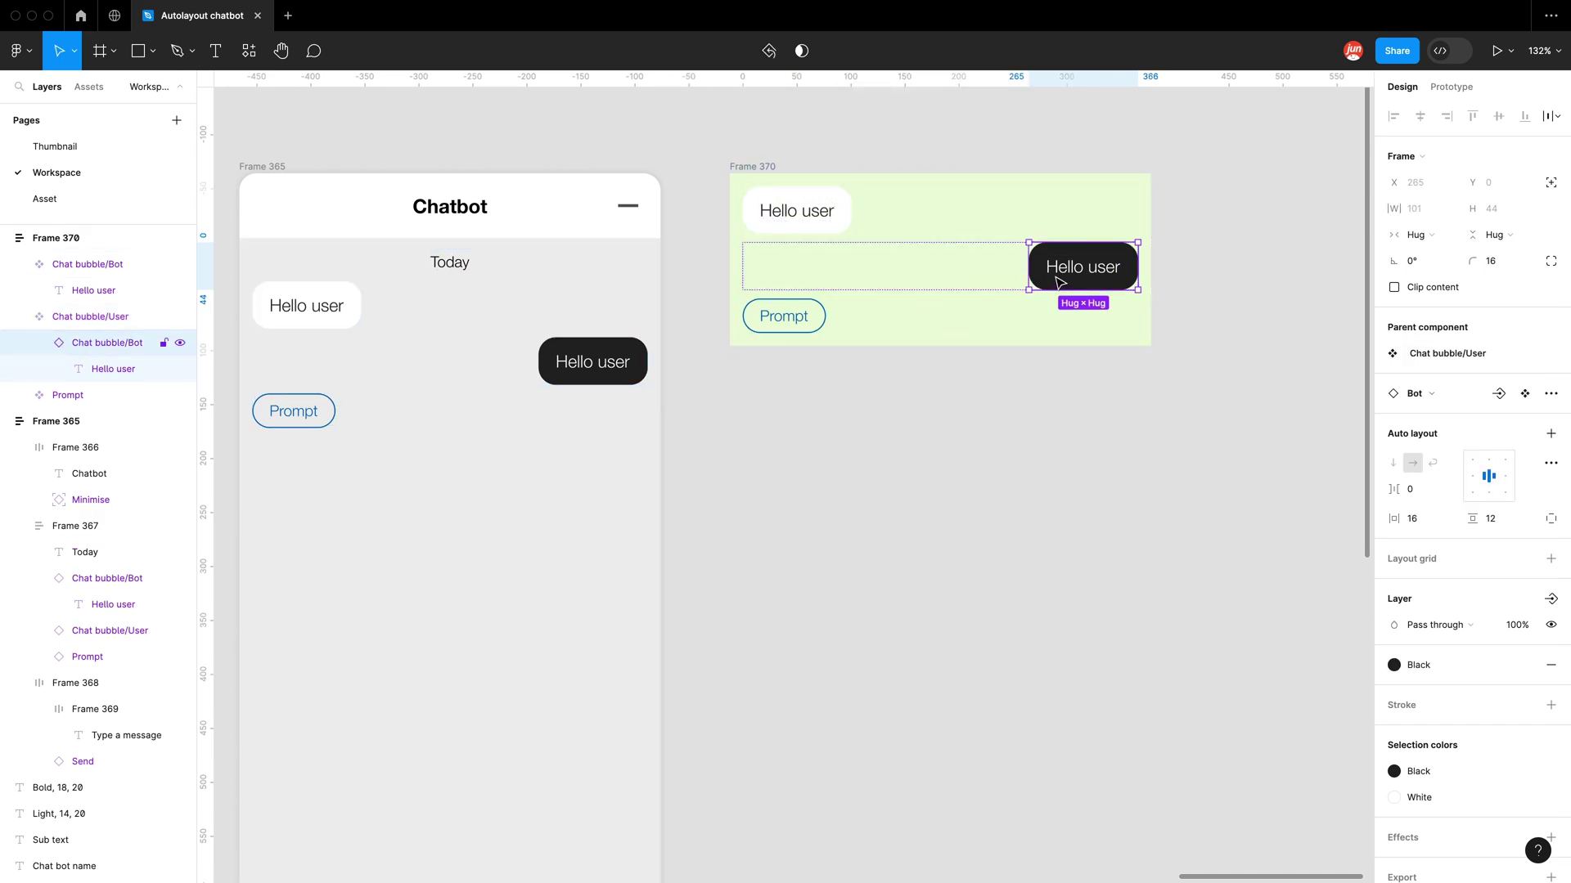
left_click(984, 278)
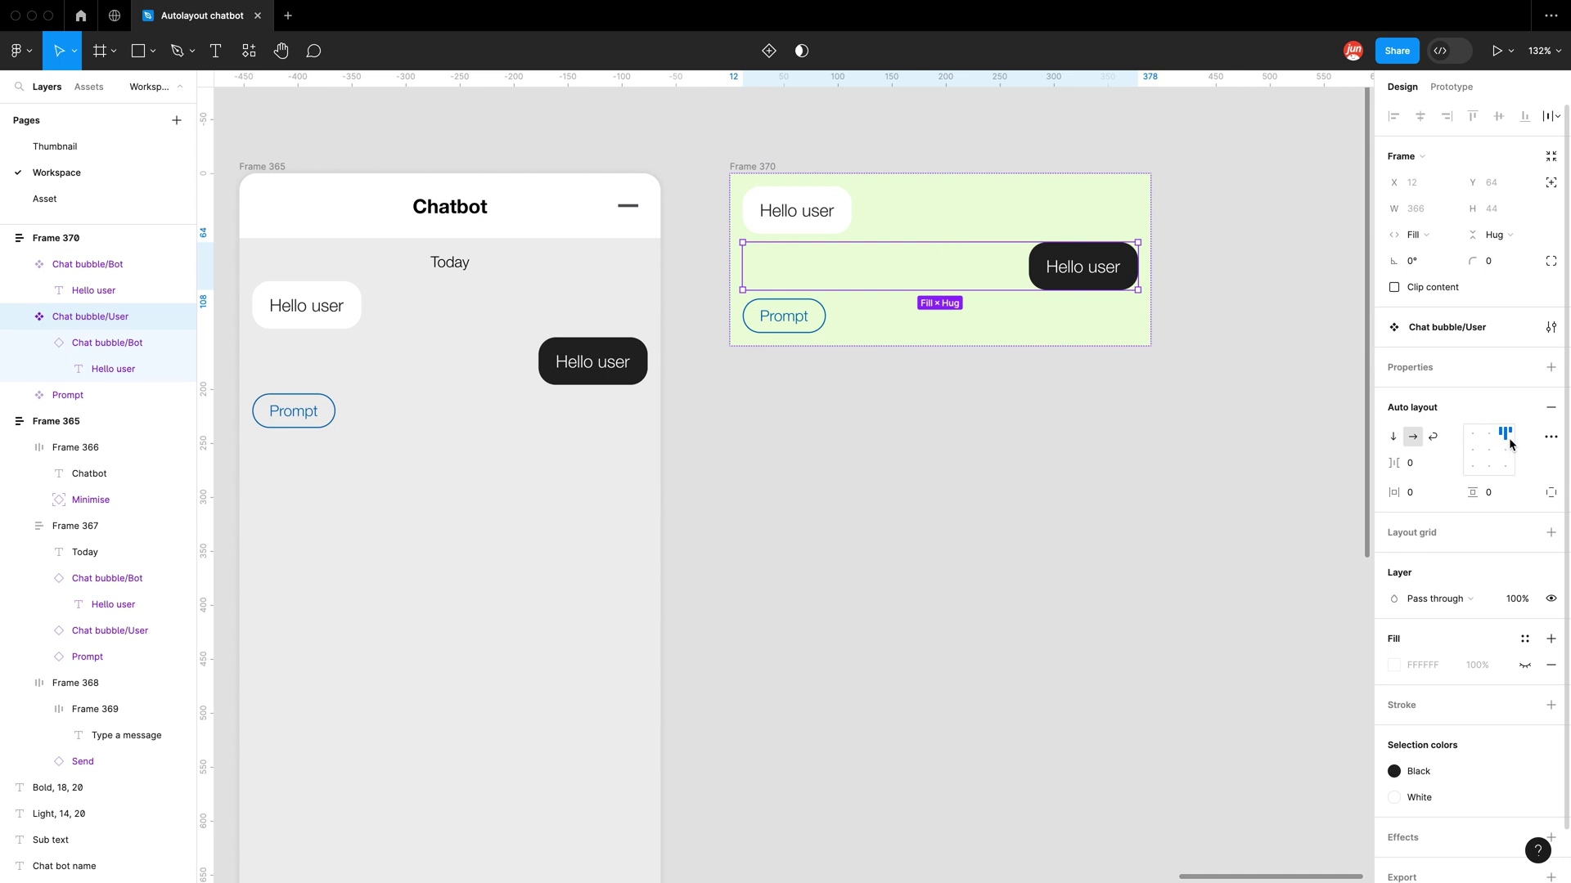
Step: Test wrapping by replacing the chatbot's Chat bubble/User message with a long asdasdsdsds filler string, and inspect the nested bubble's maximum width
left_click(1098, 270, "super")
left_click(588, 363, "super")
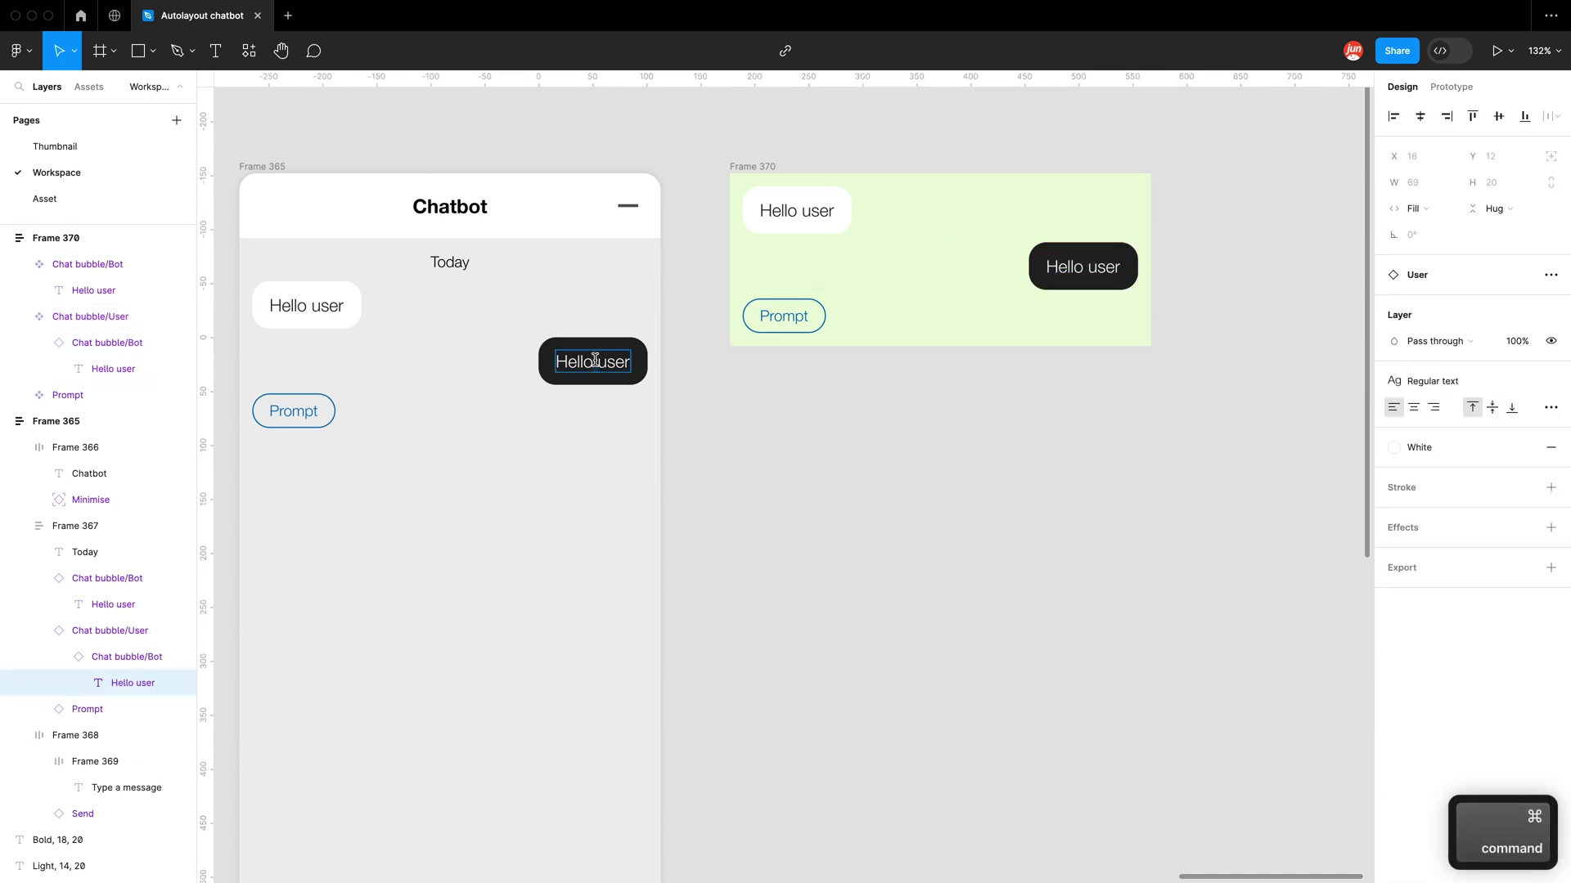
key("super+a")
type("asdasdsdsdsds")
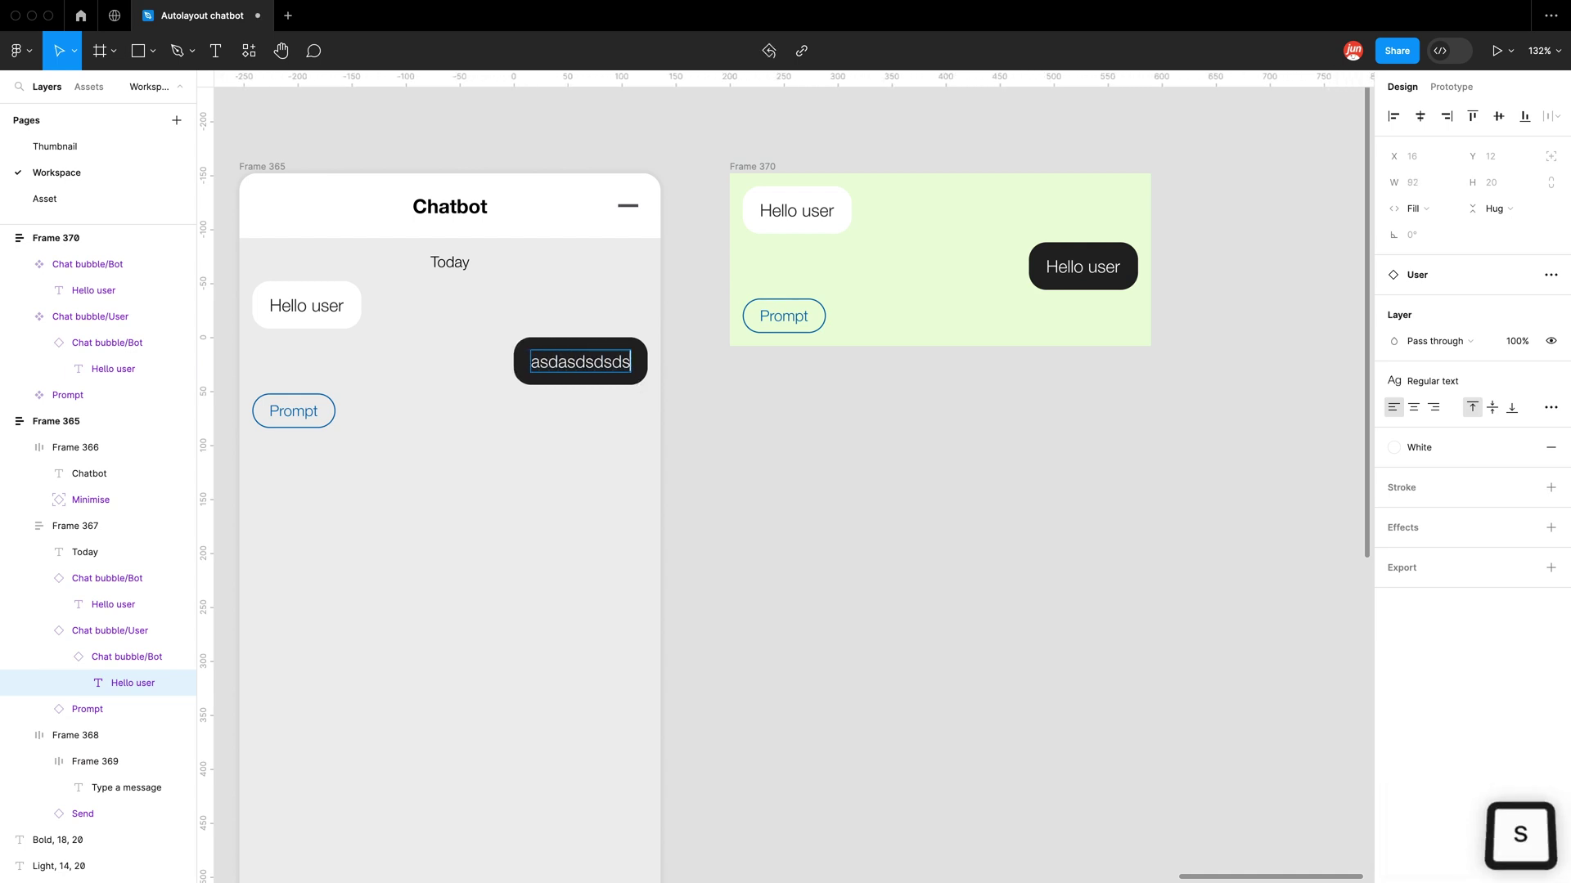
type("dsdsdsdsdsdsdsdsdsdsdsdsds")
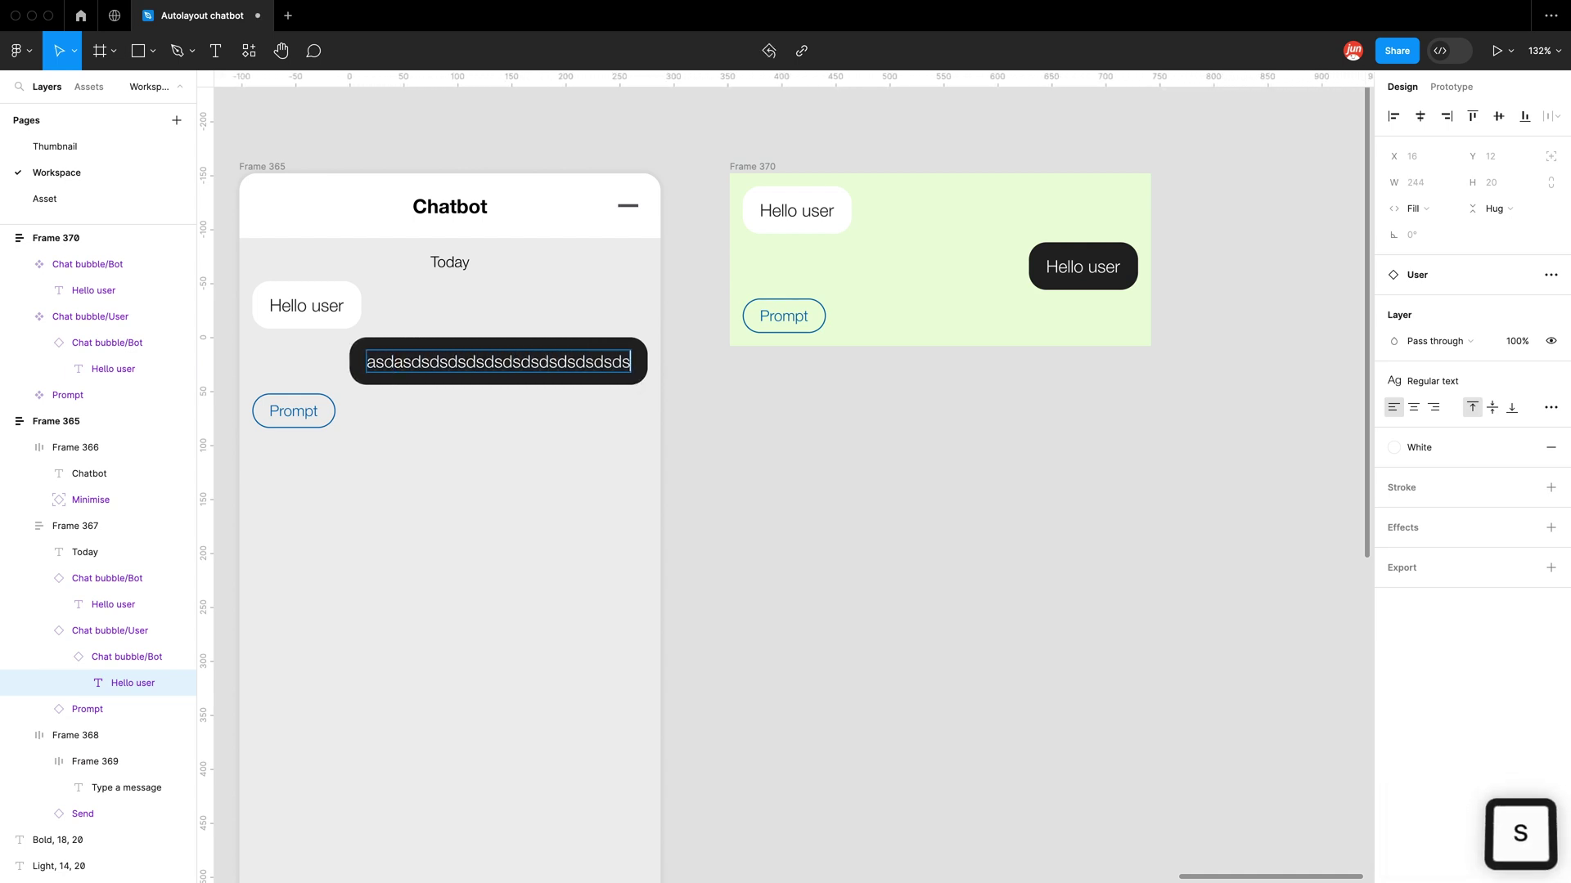
type("dsdsdsdsdsdsdsdsdsdsdsds")
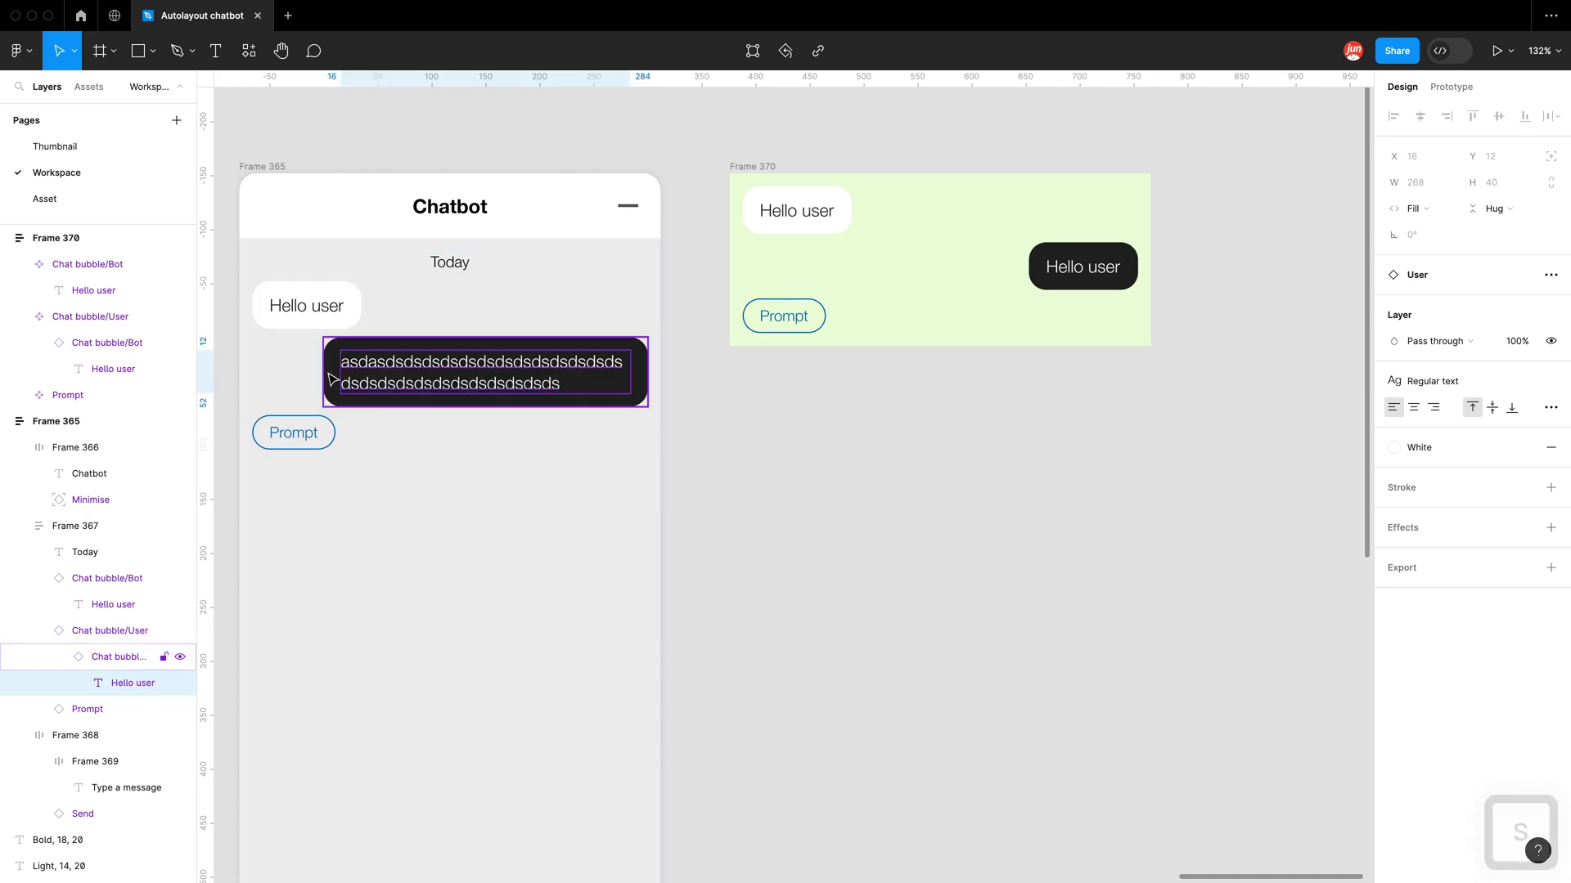
left_click(127, 656)
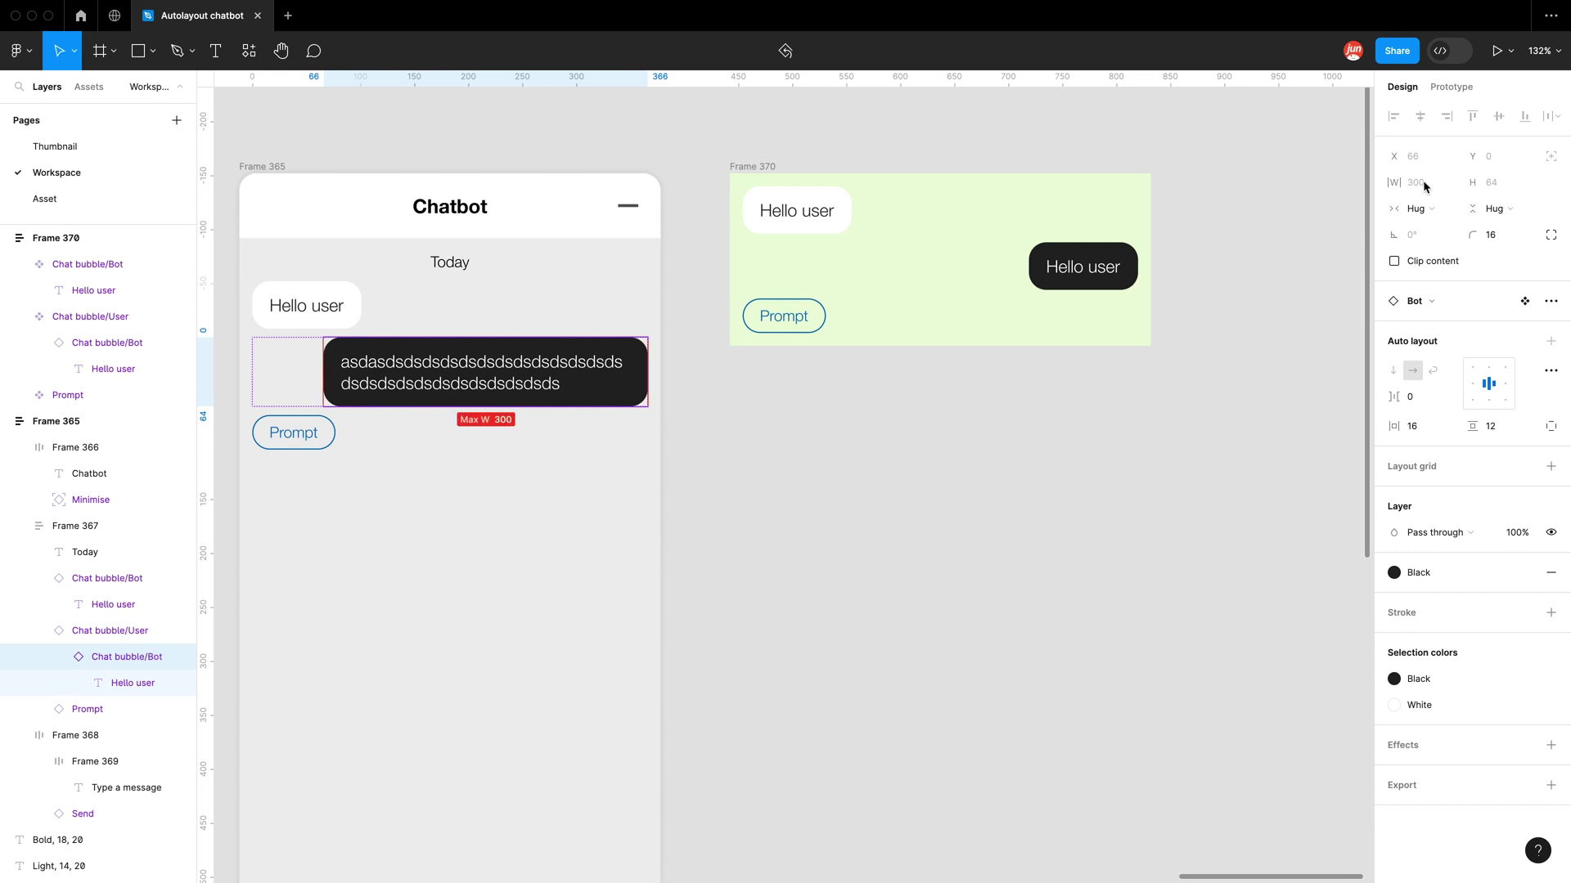
Step: Reset all changes on the Chat bubble/User instance in the chatbot's body
left_click(368, 419)
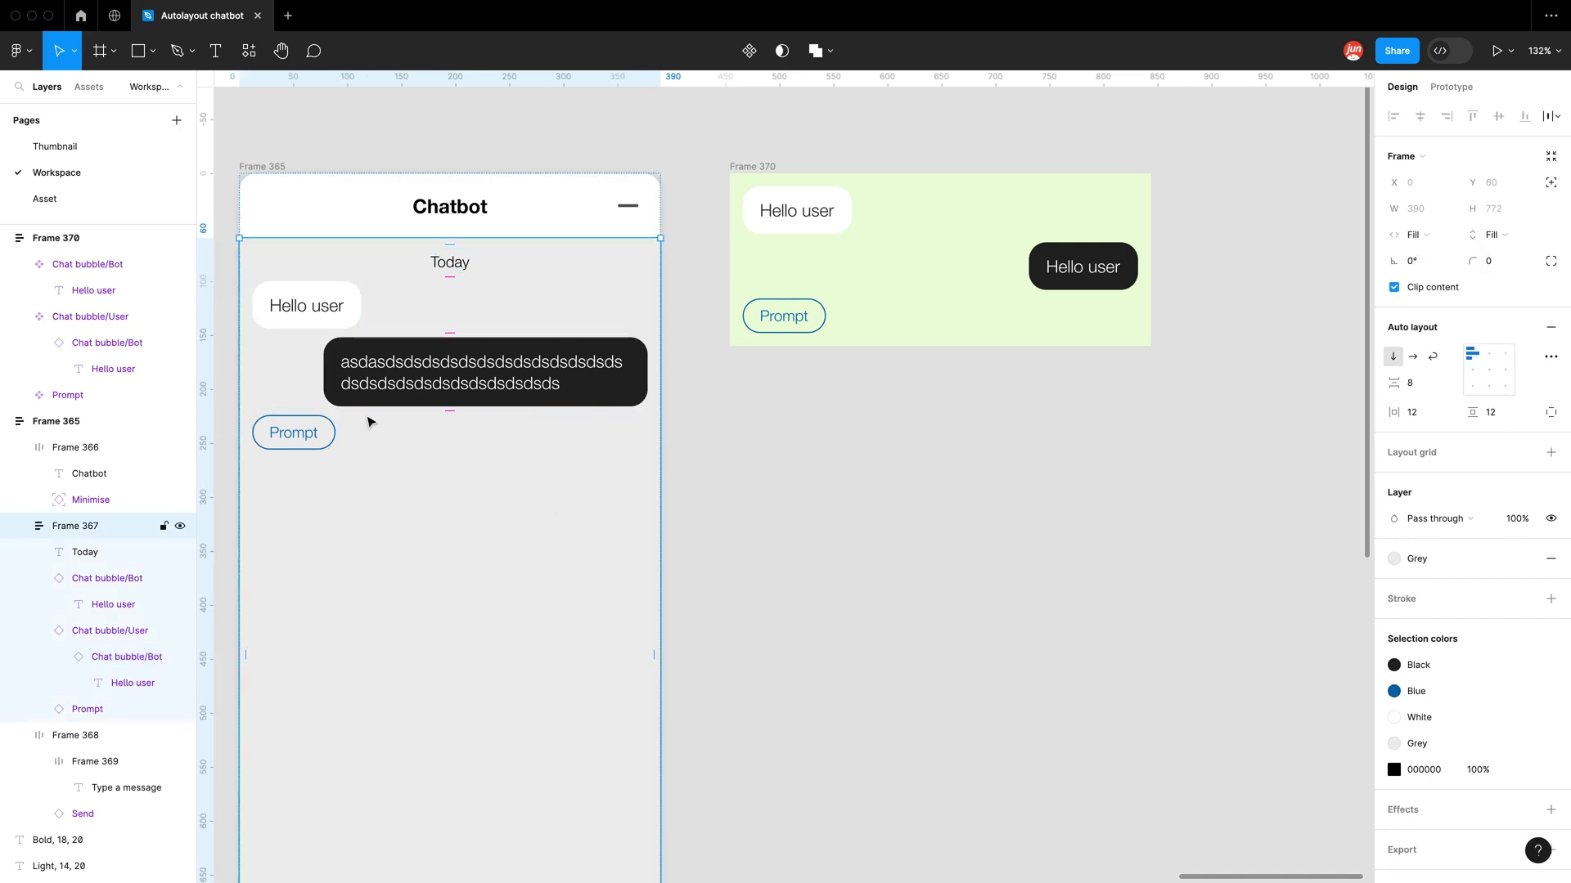
left_click(344, 384)
right_click(348, 381)
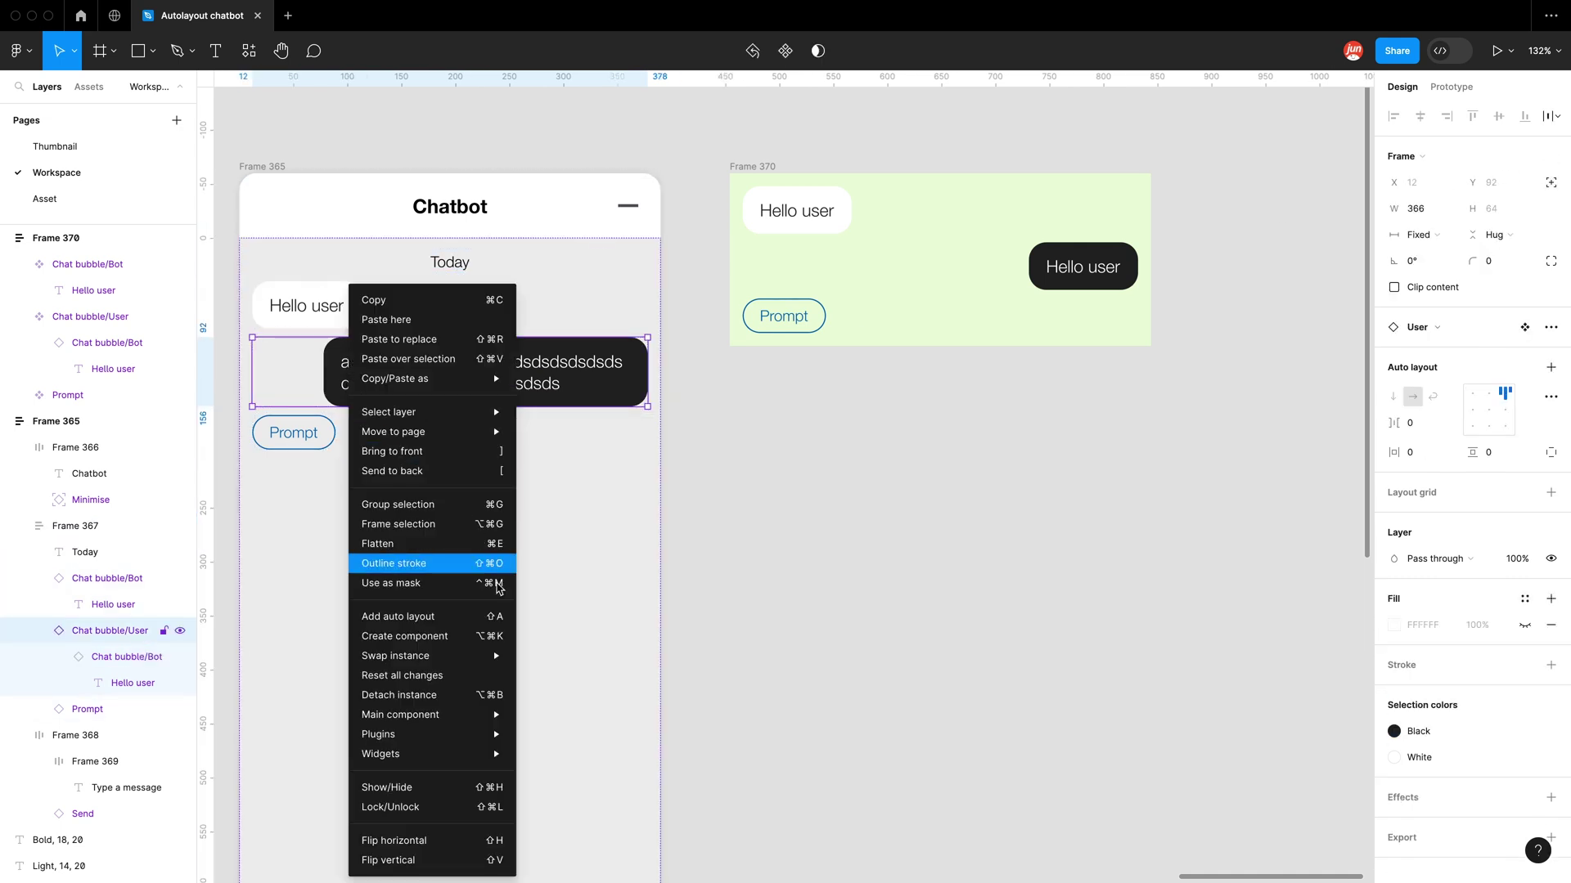
left_click(435, 676)
left_click(844, 508)
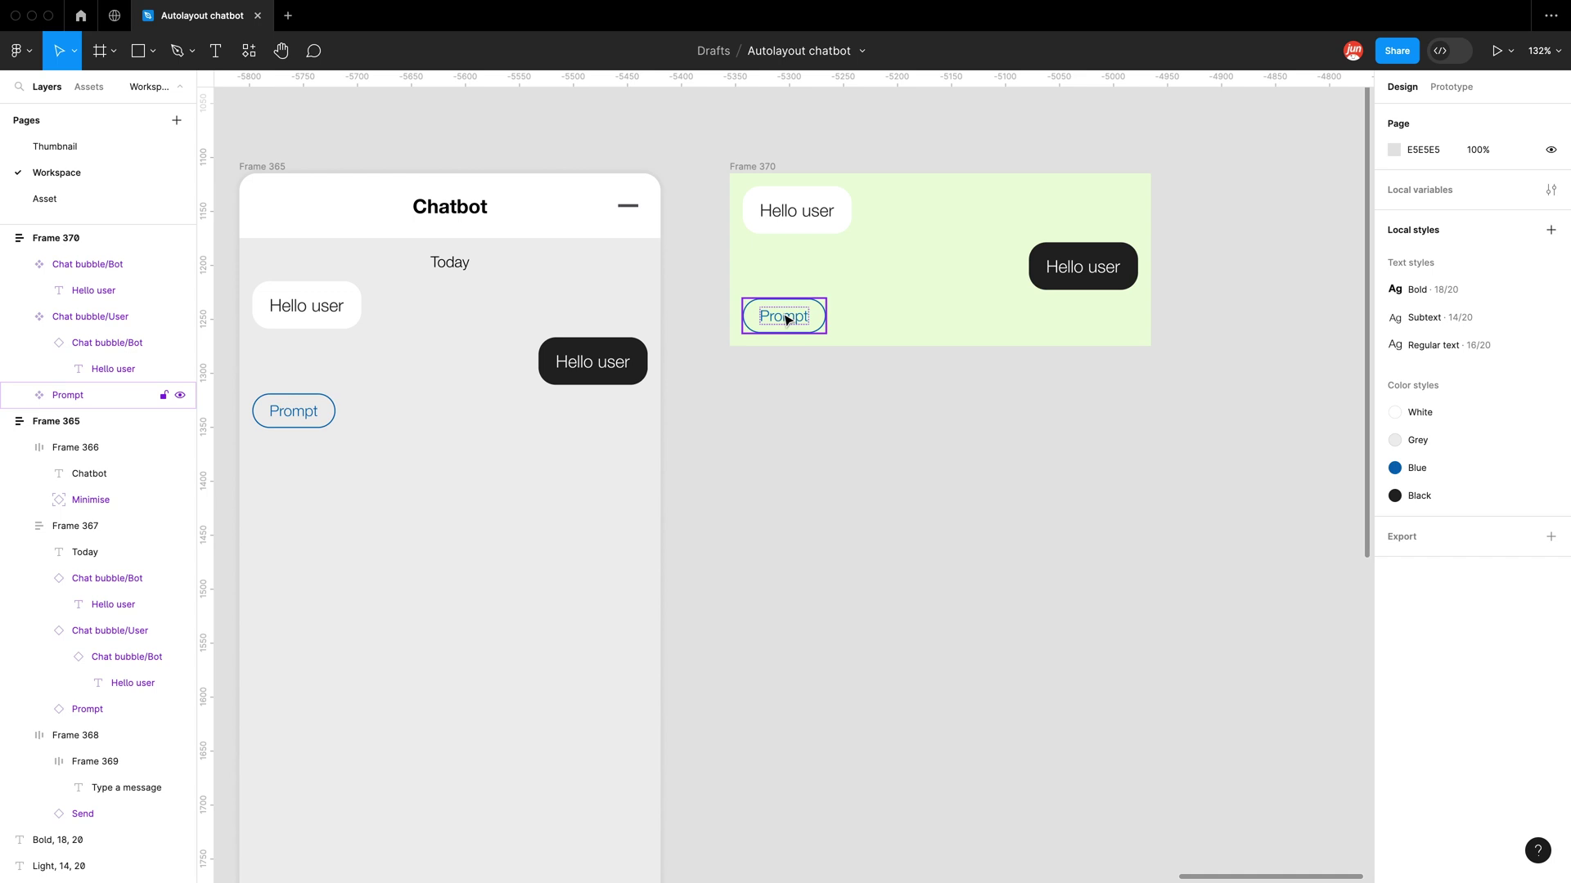
Step: Duplicate the Prompt instance four times in the chatbot's body
left_click(325, 420)
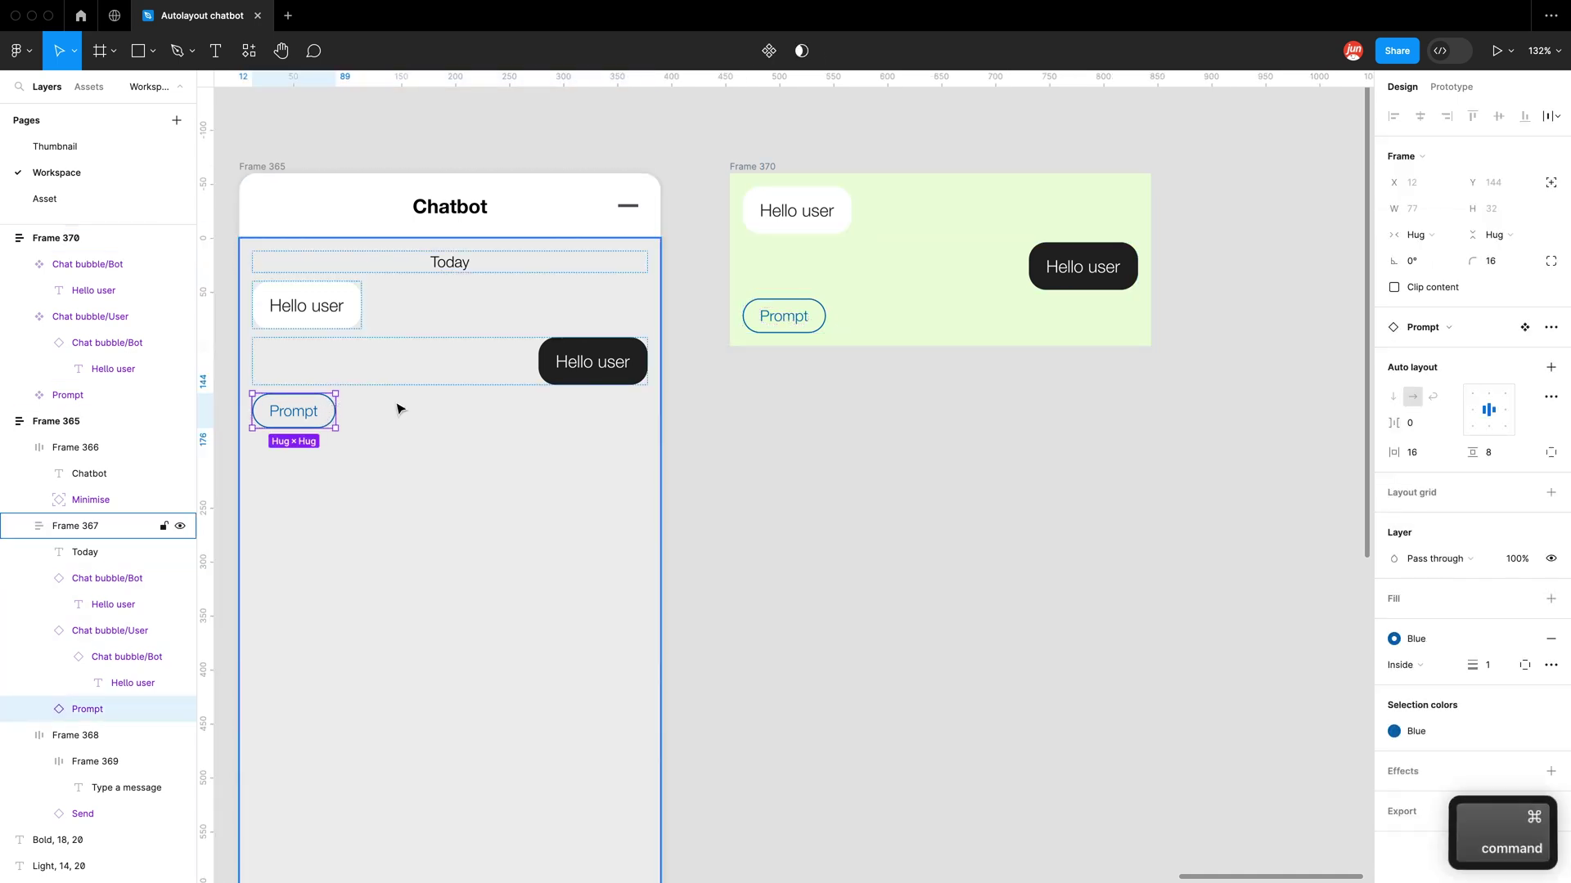
key("super+c")
key("super+v")
key("super+v")
key("super+v")
key("super+v")
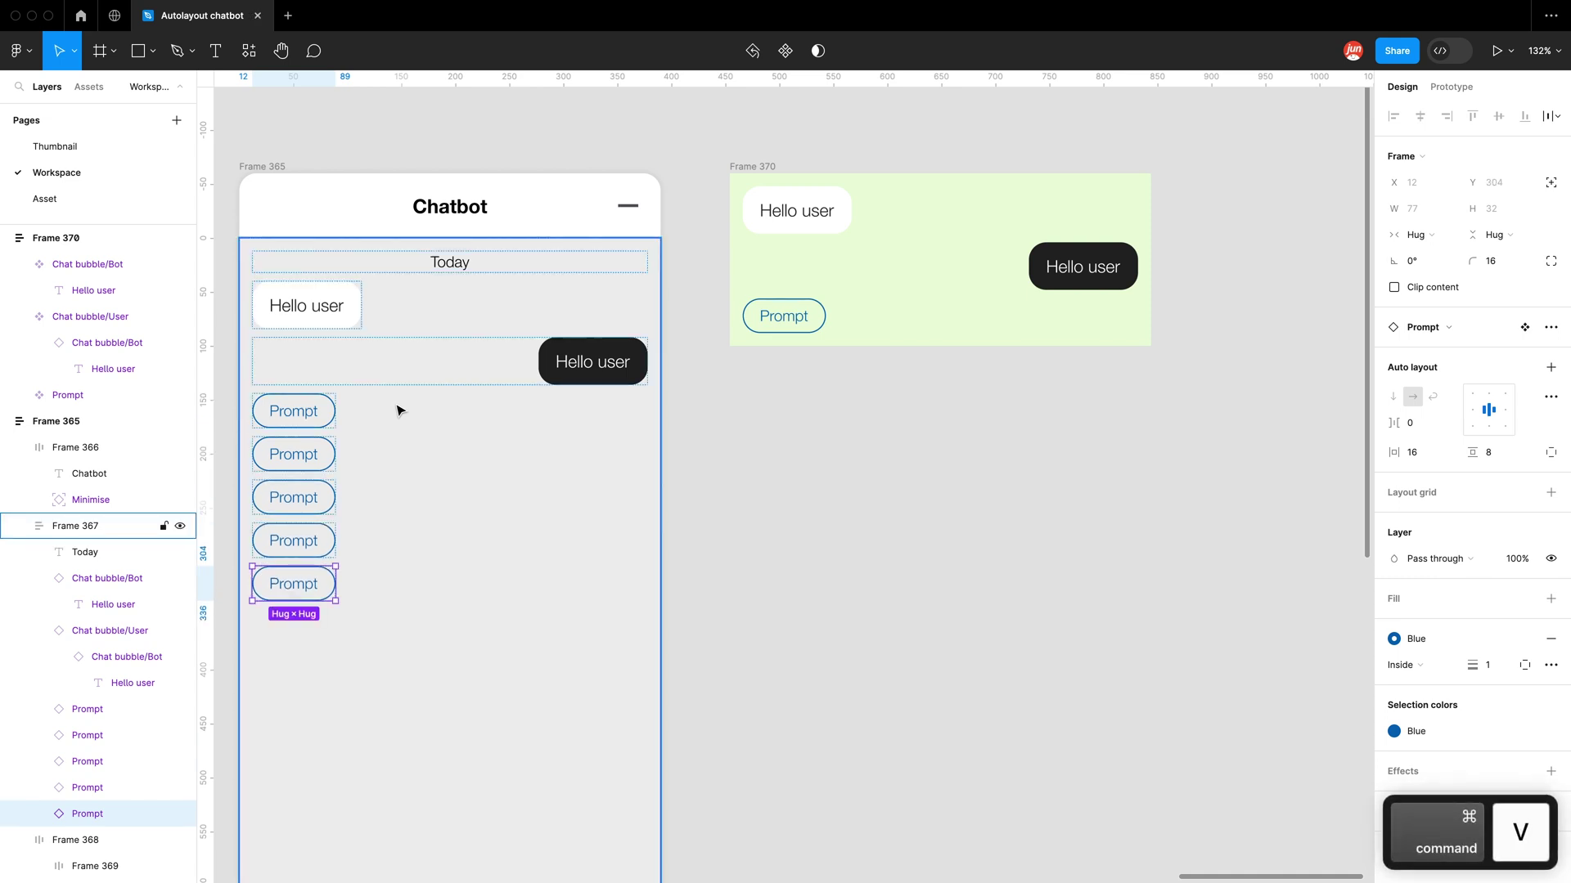
left_click(327, 540, "shift")
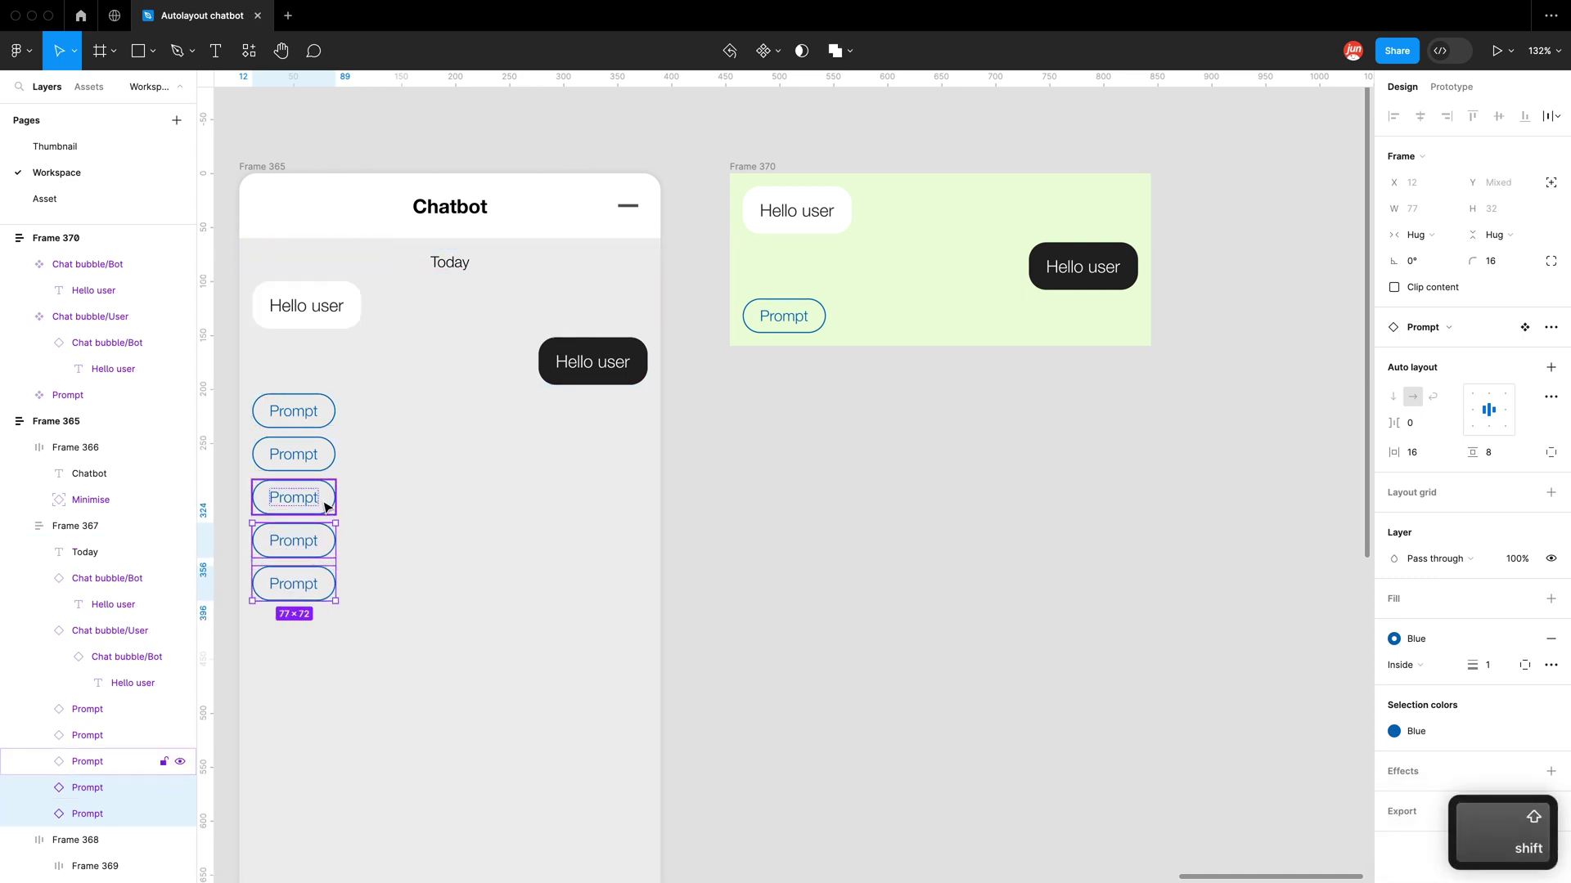
left_click(327, 498, "shift")
left_click(323, 456, "shift")
left_click(318, 417, "shift")
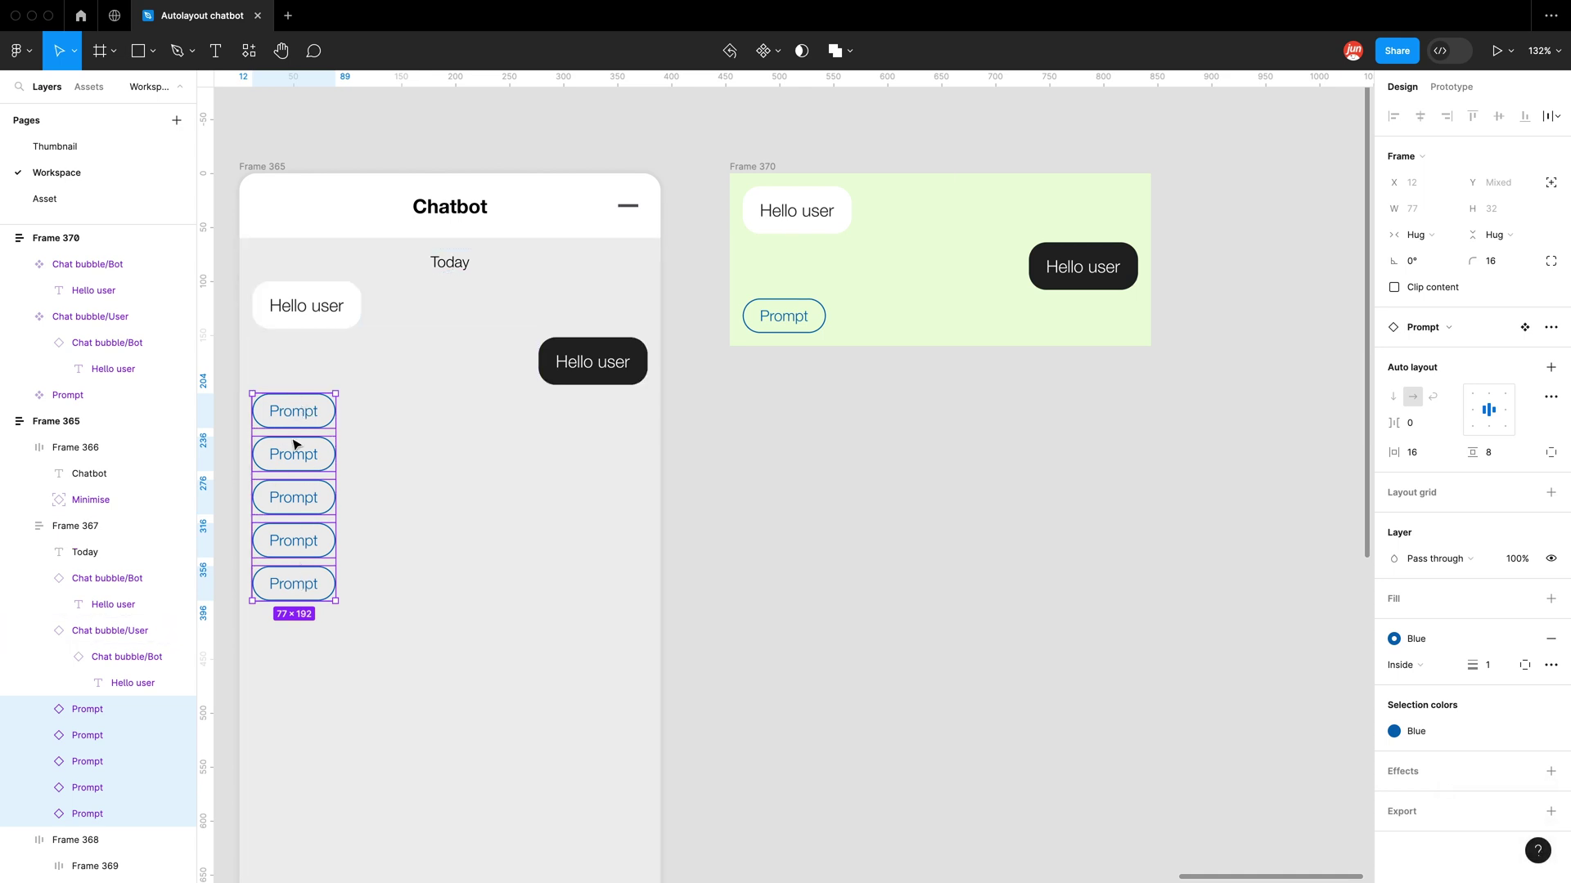
left_click(517, 453)
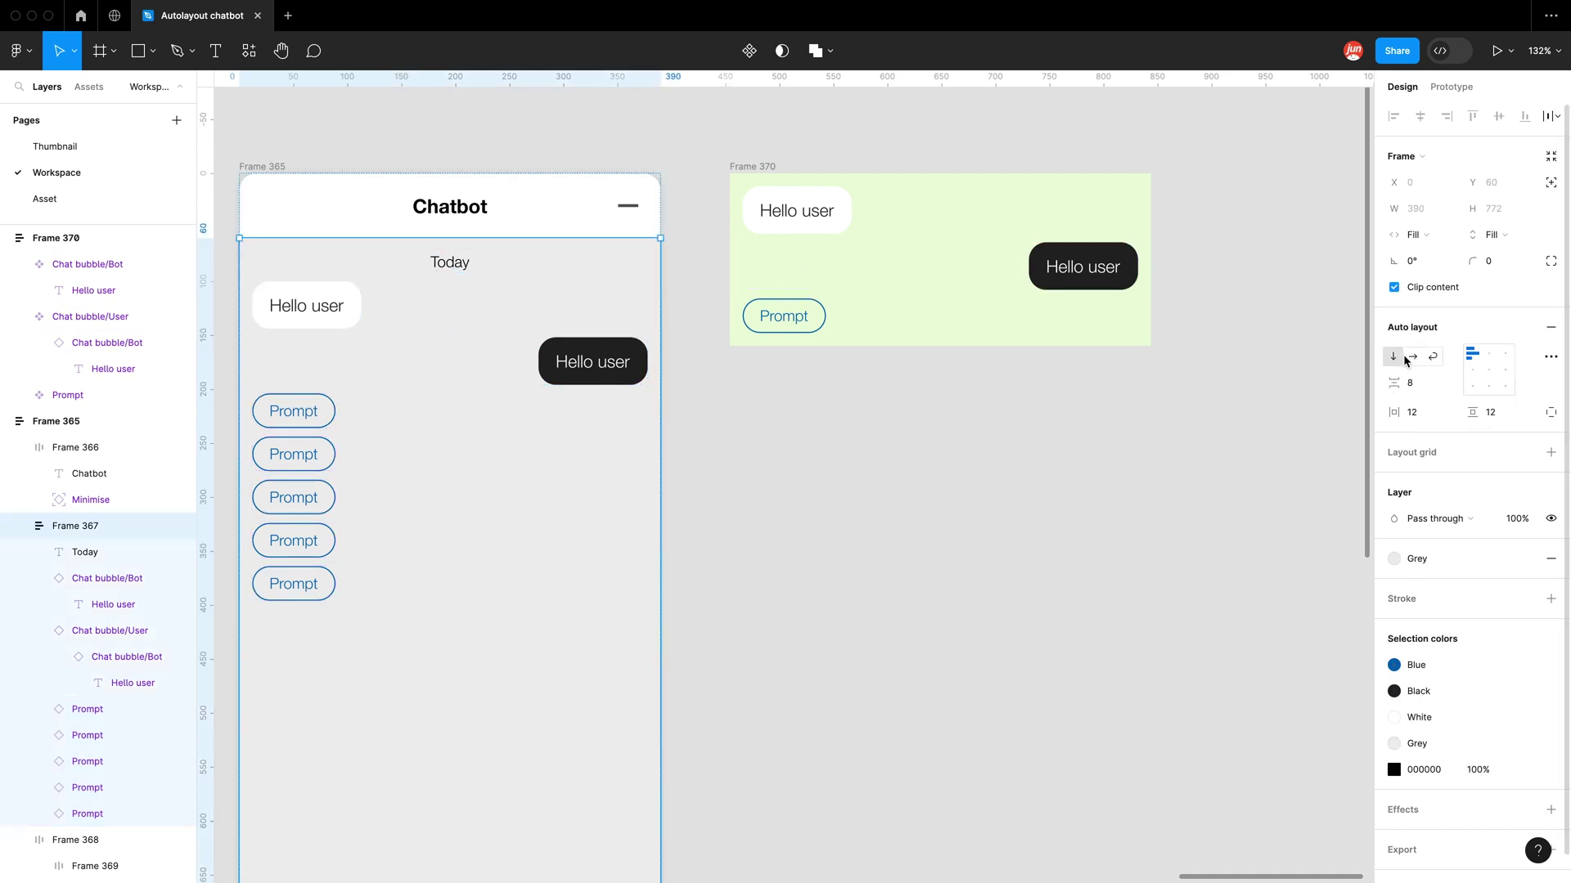
Step: Group the five Prompt instances in the chatbot's body into their own auto layout frame
left_click(308, 584)
left_click(312, 541, "shift")
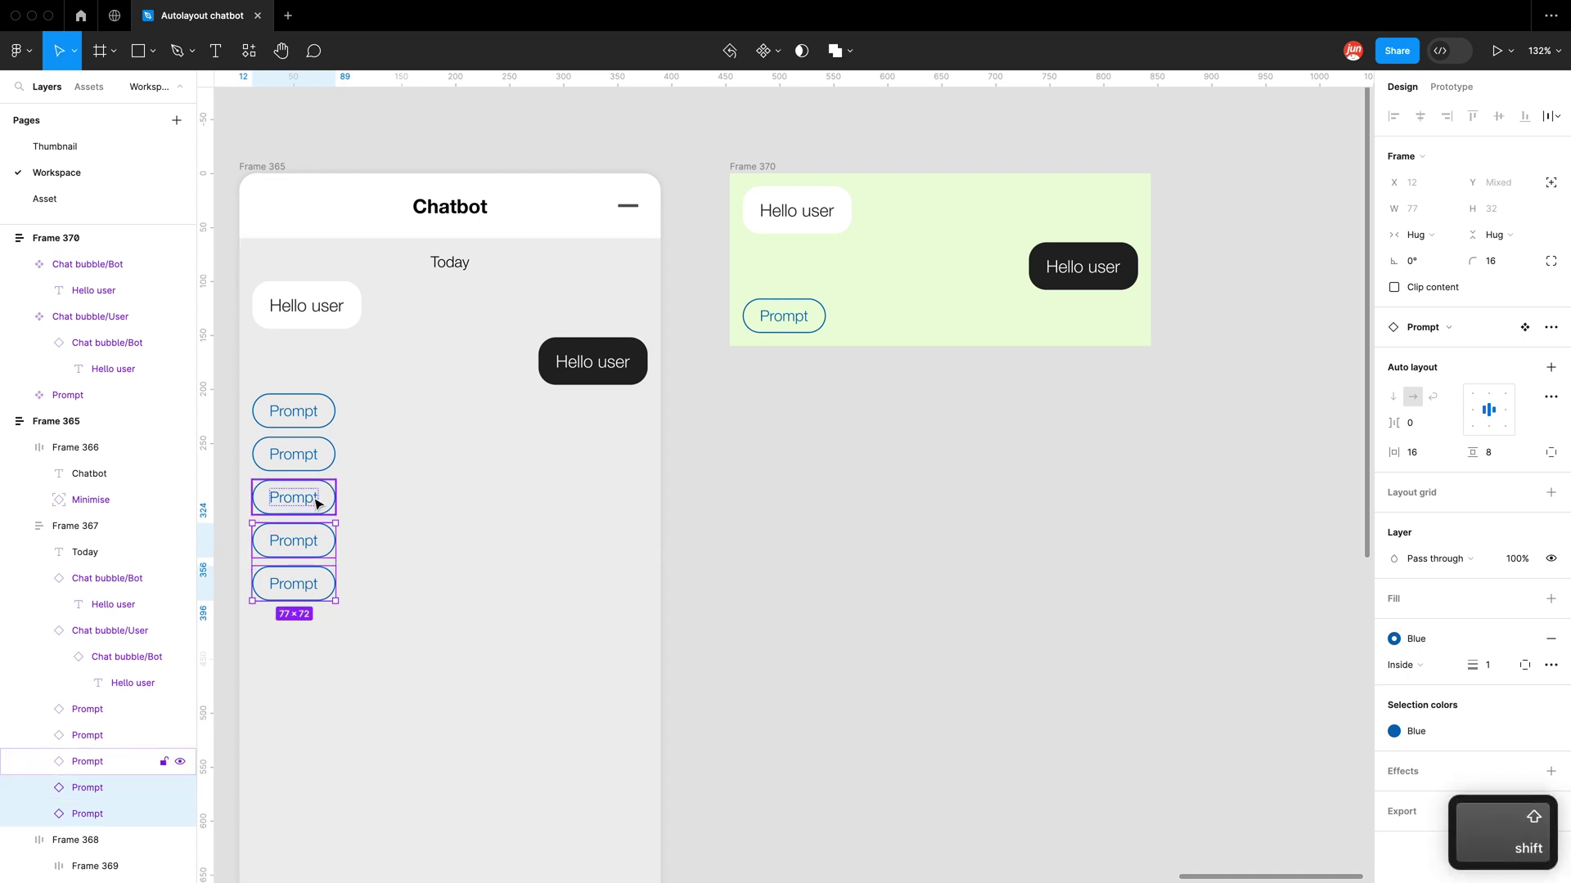
left_click(313, 499, "shift")
left_click(319, 458, "shift")
left_click(315, 414, "shift")
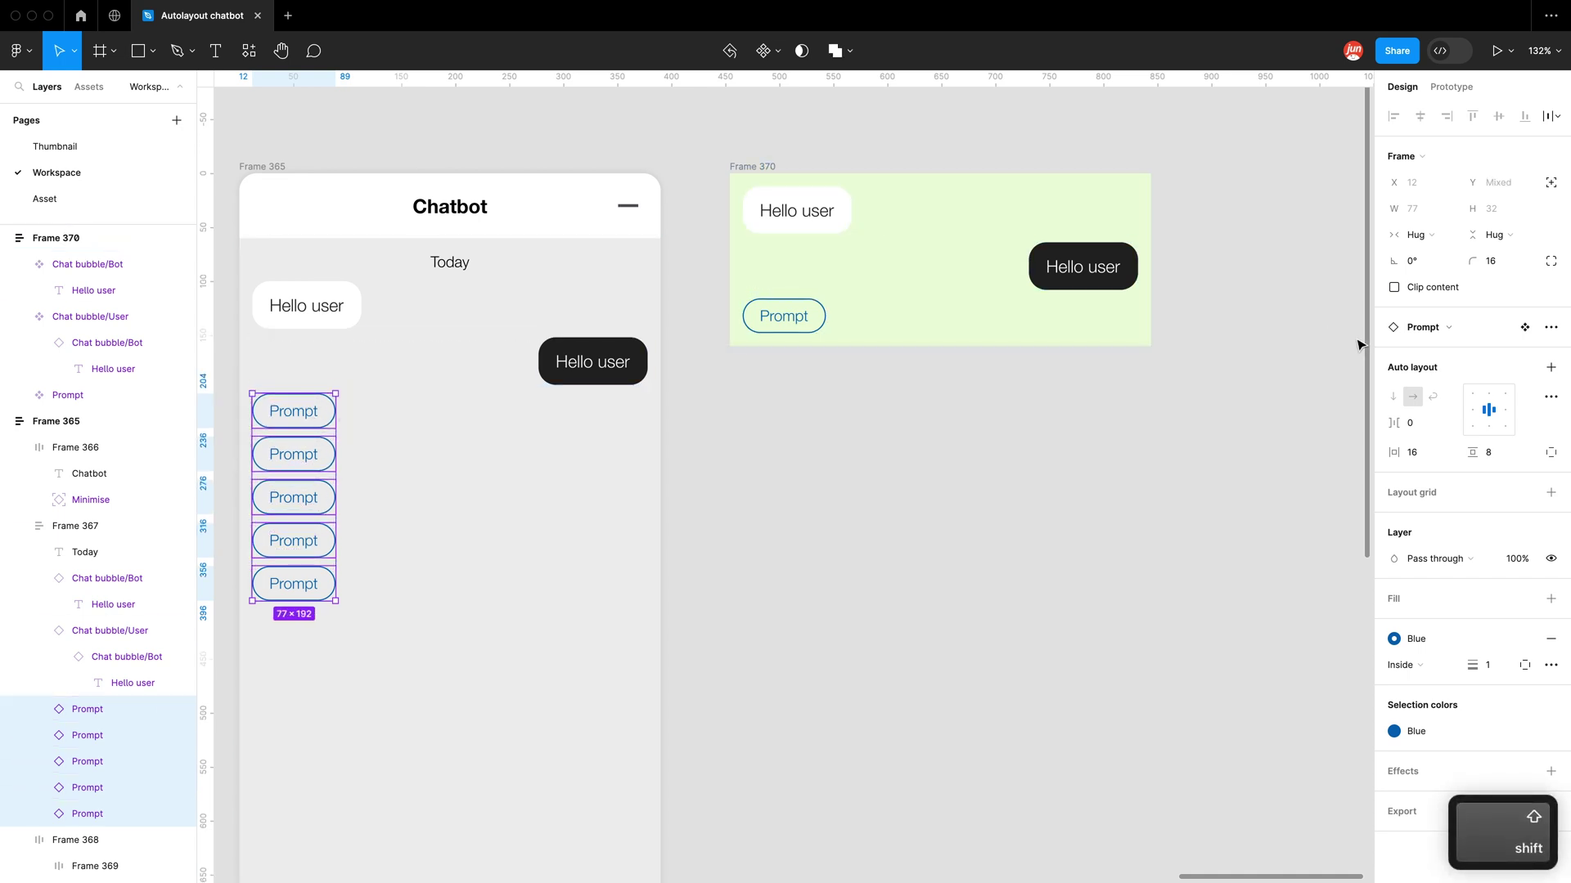
right_click(302, 417)
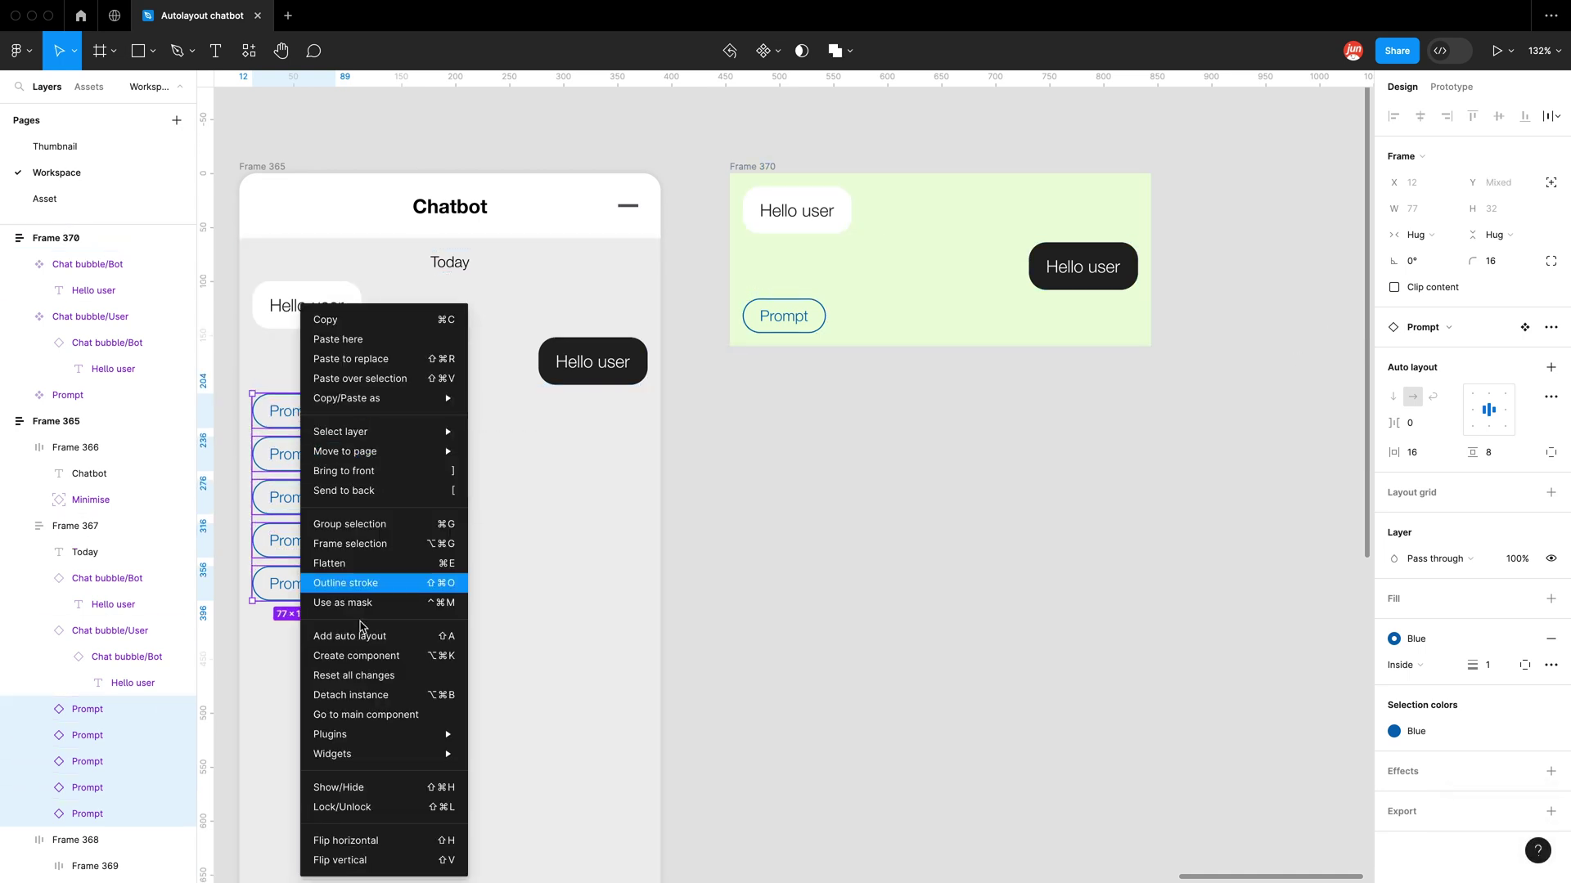
left_click(356, 644)
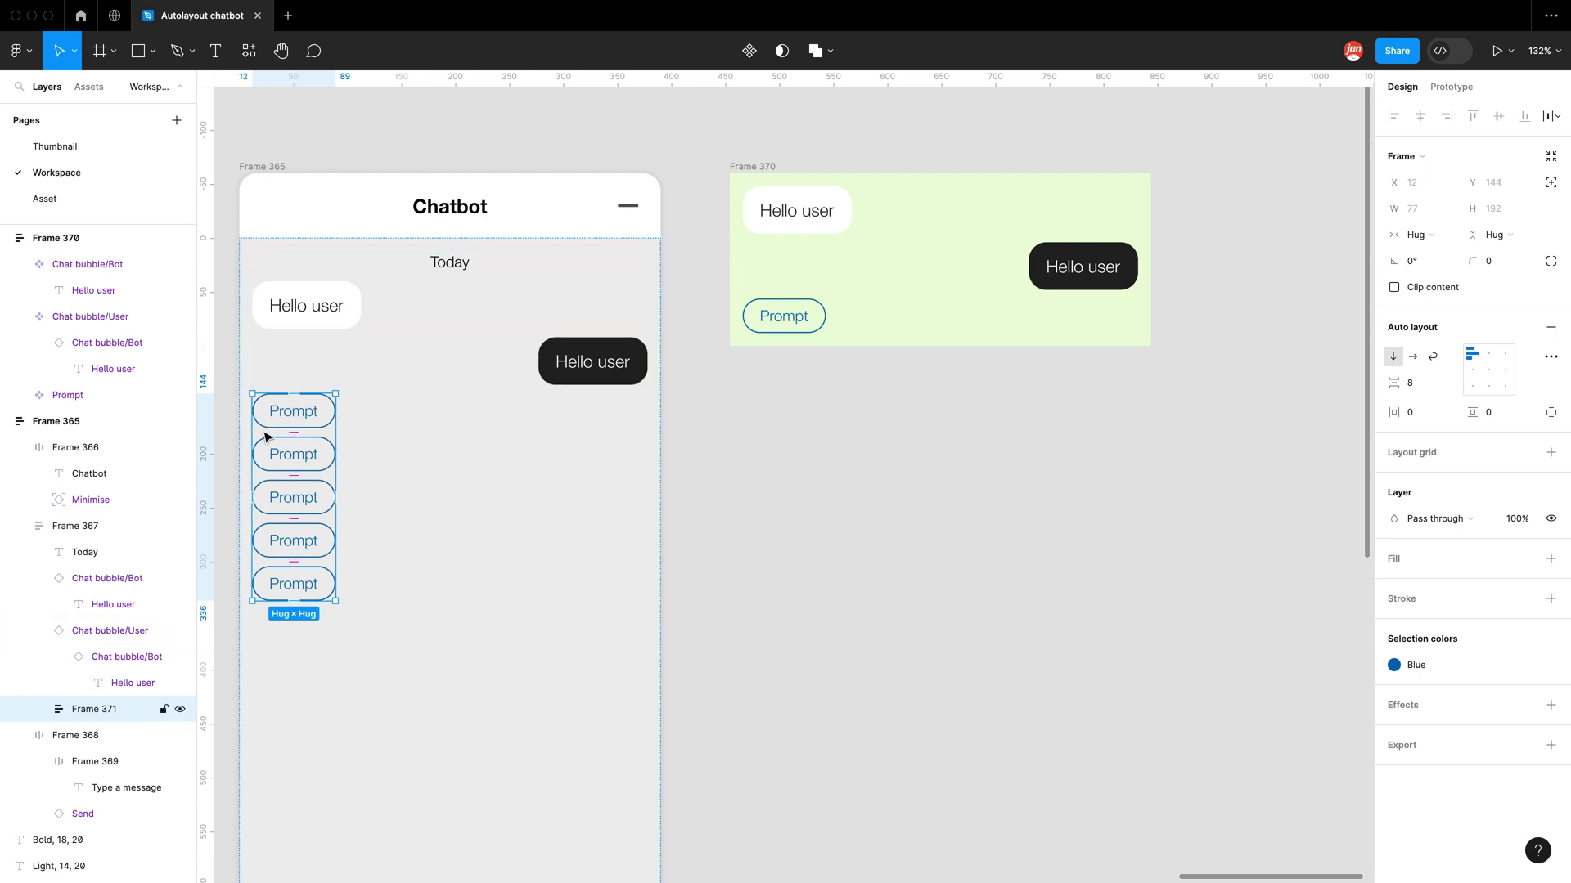
Step: Set the frame of five Prompt instances to Wrap and Fill container width, comparing the result with the plain horizontal layout
left_click(1412, 359)
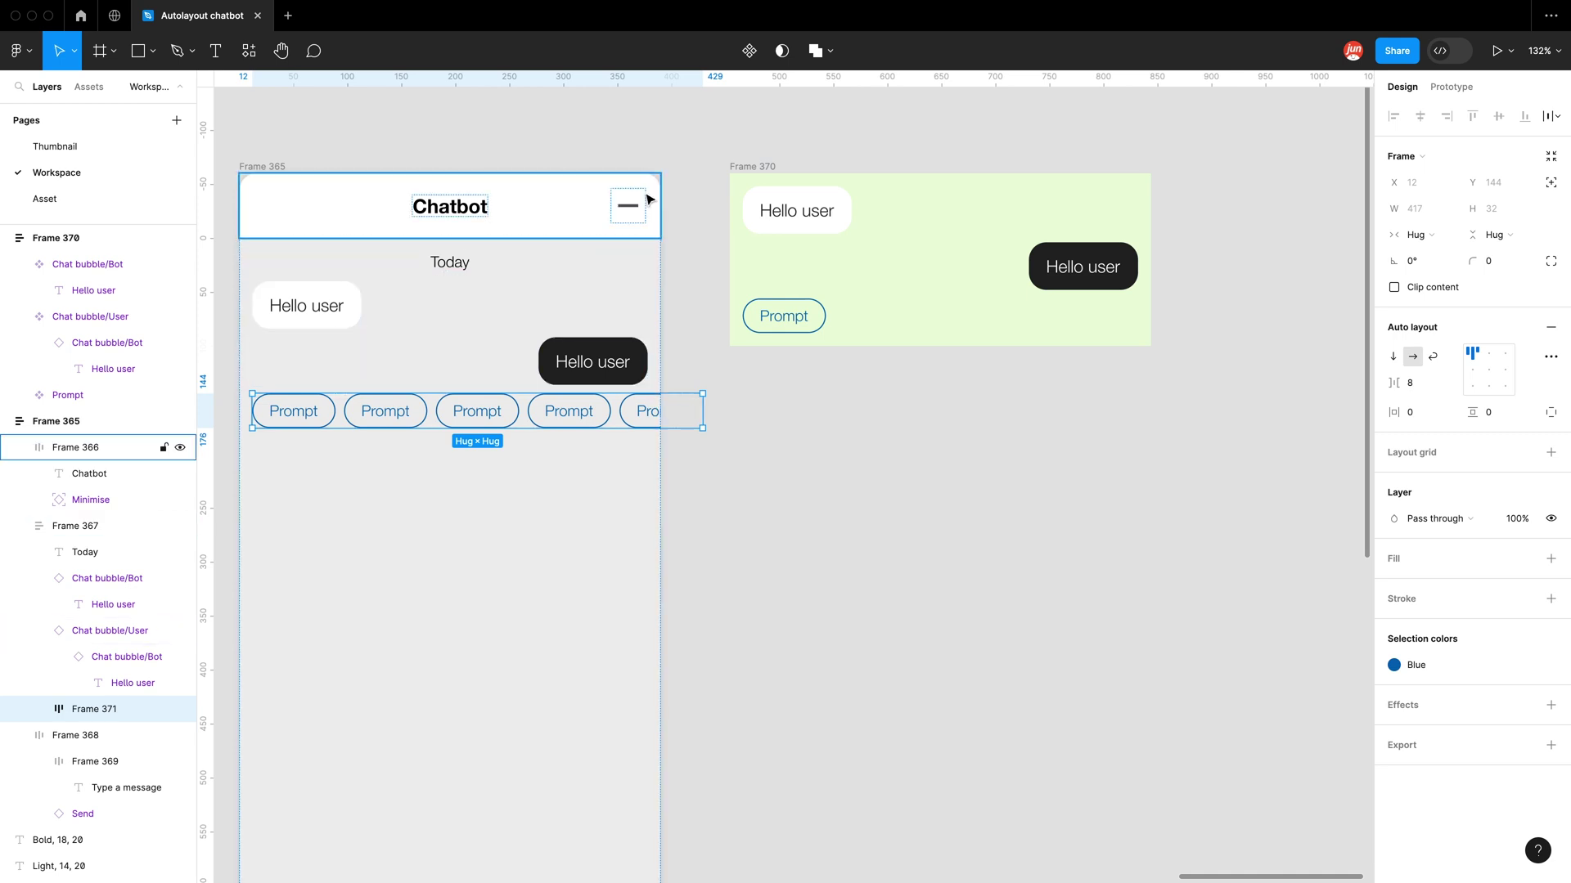
left_click(1433, 359)
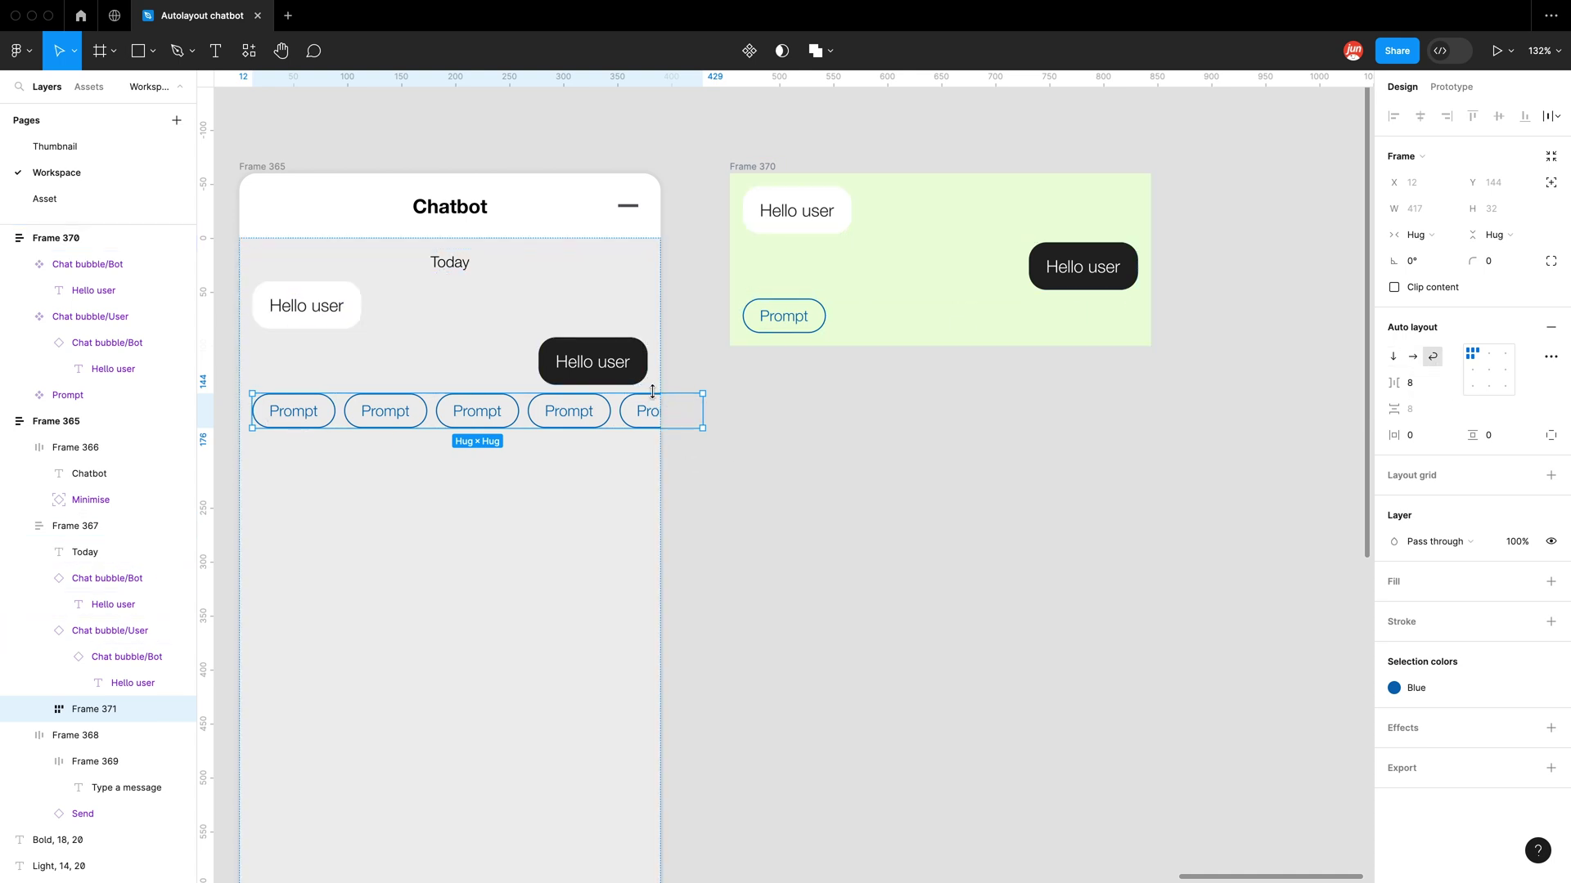
left_click(1447, 239)
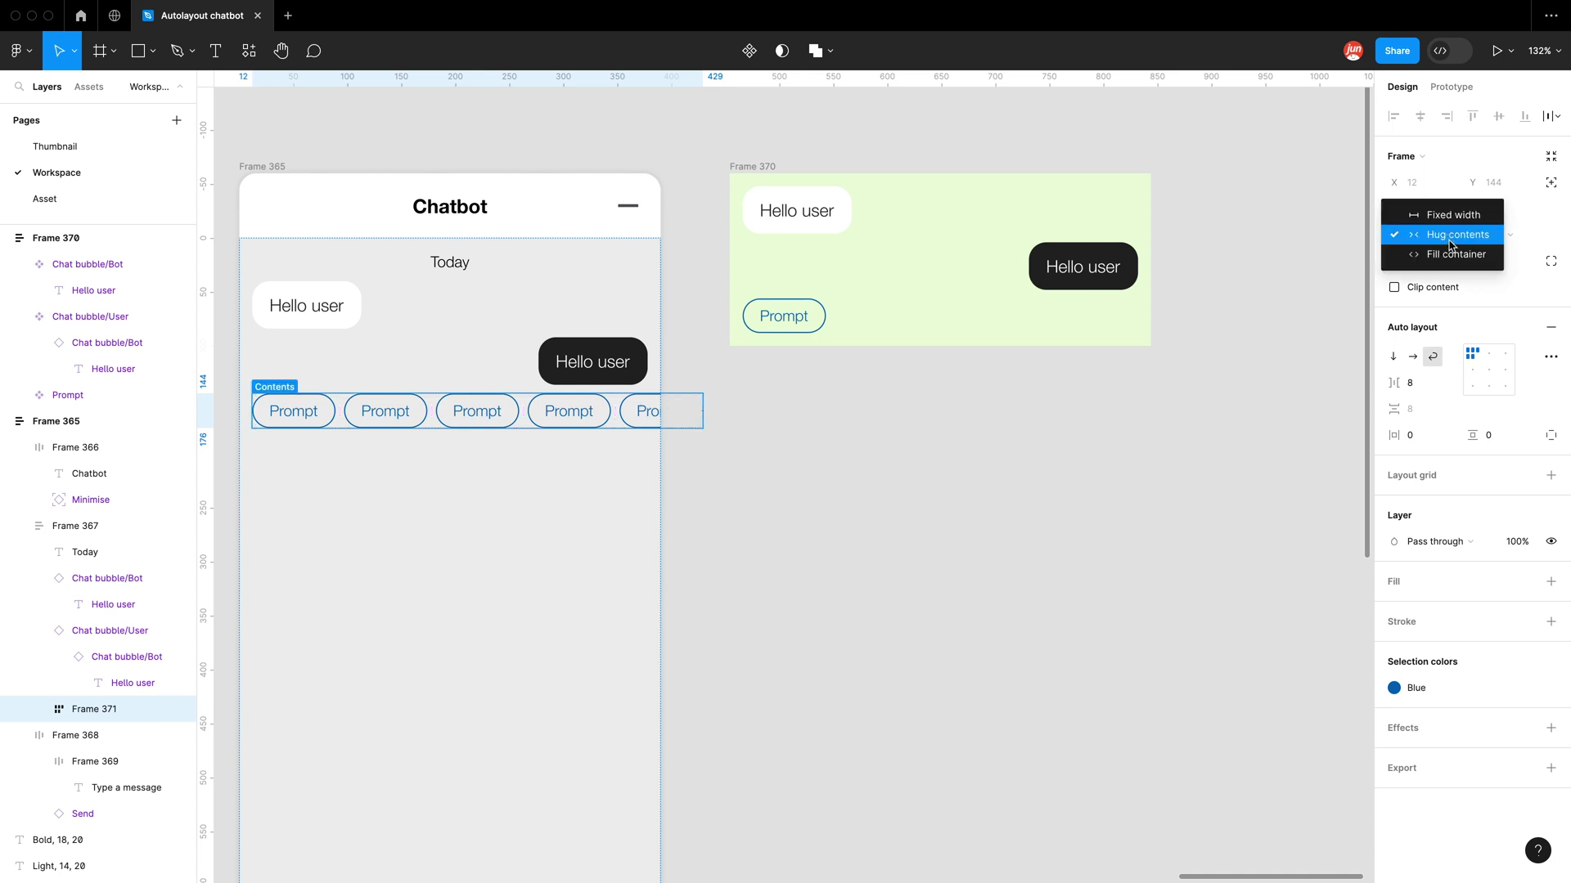
left_click(1456, 254)
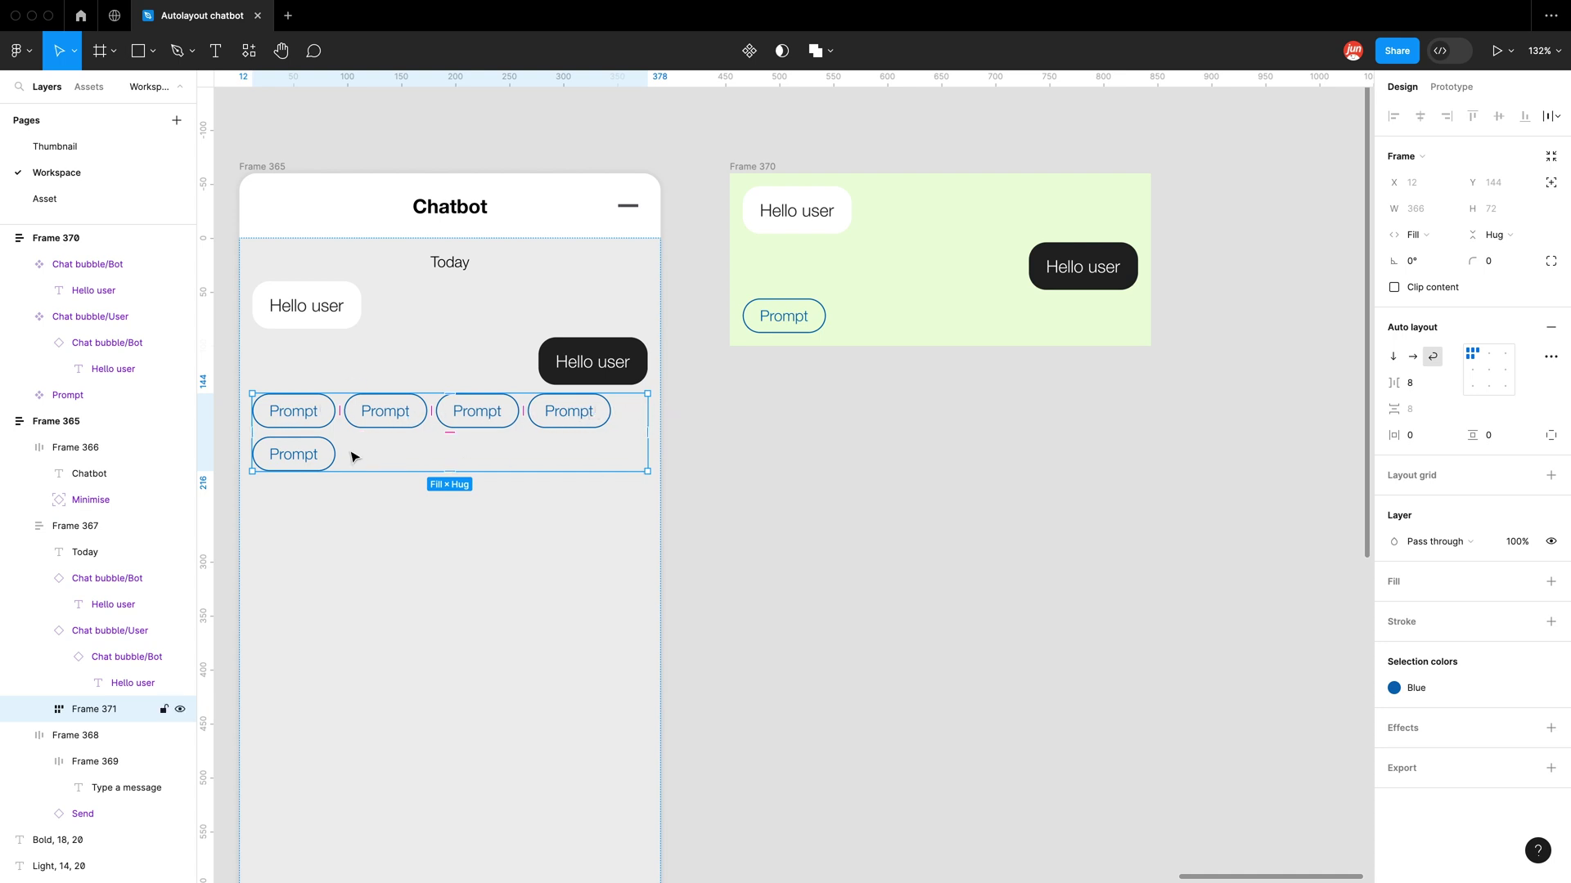
left_click(1413, 360)
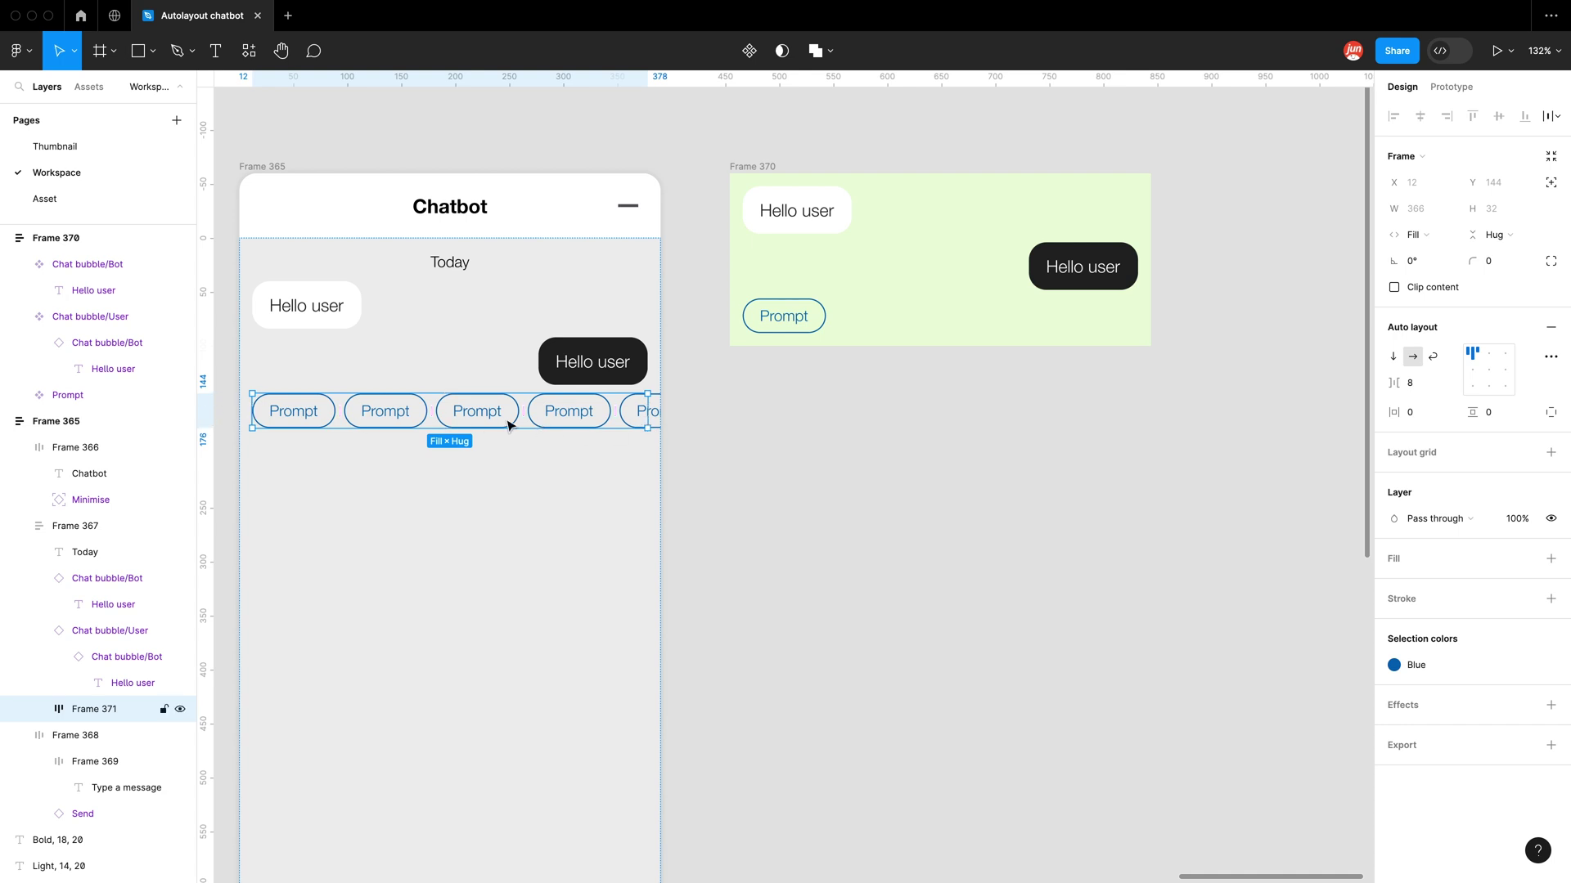
left_click(1433, 357)
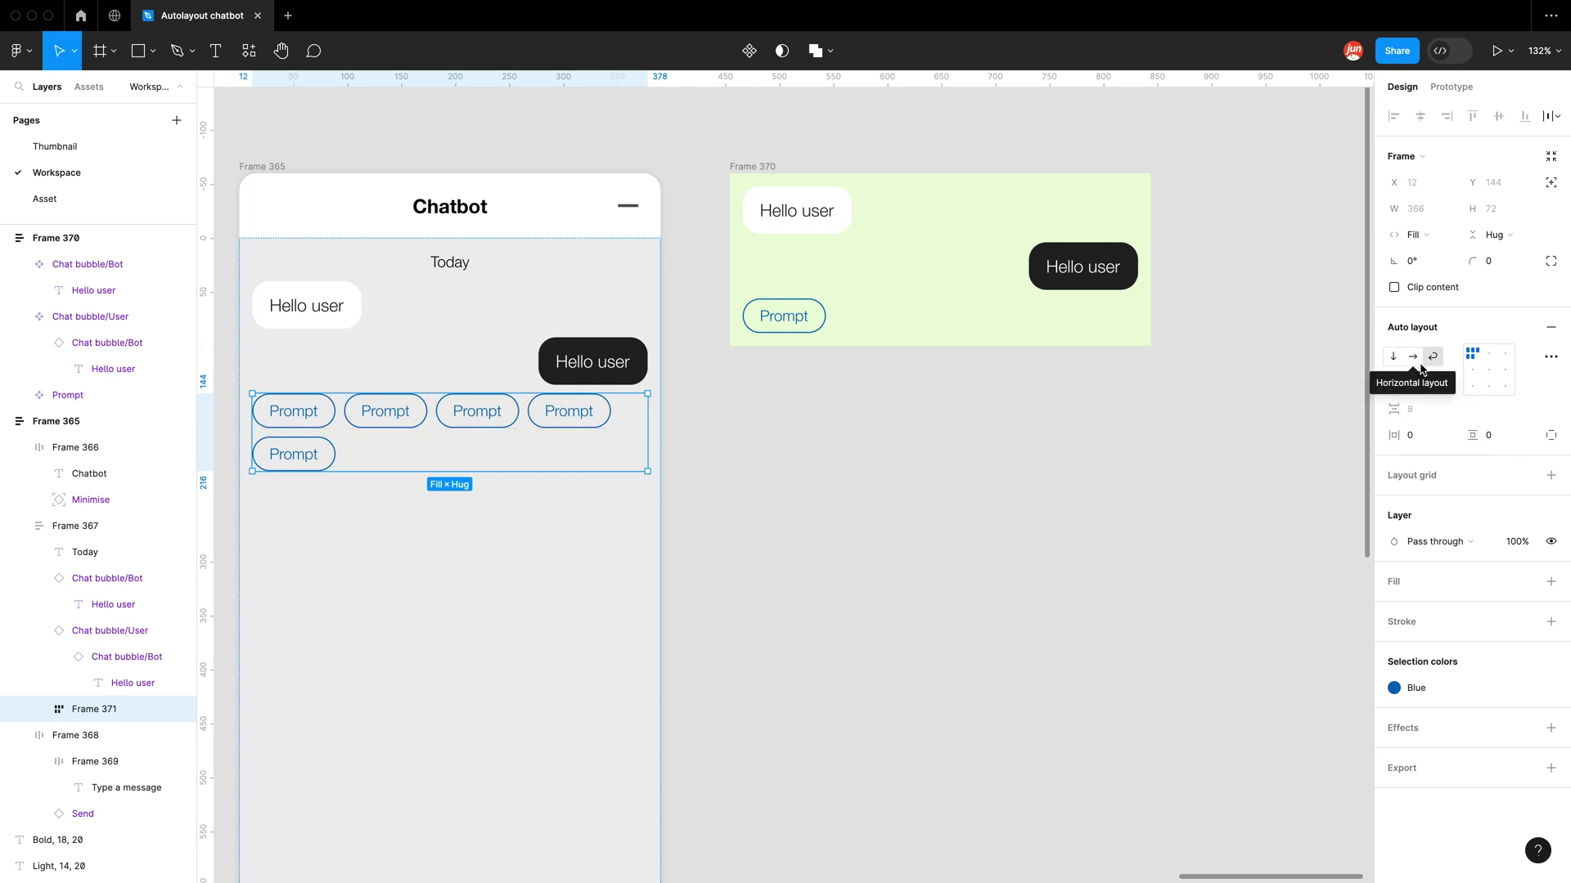
Step: Try a horizontal gap of 6 on the wrapped prompts' frame, followed by 12 for both the horizontal and vertical gaps
left_click(1418, 383)
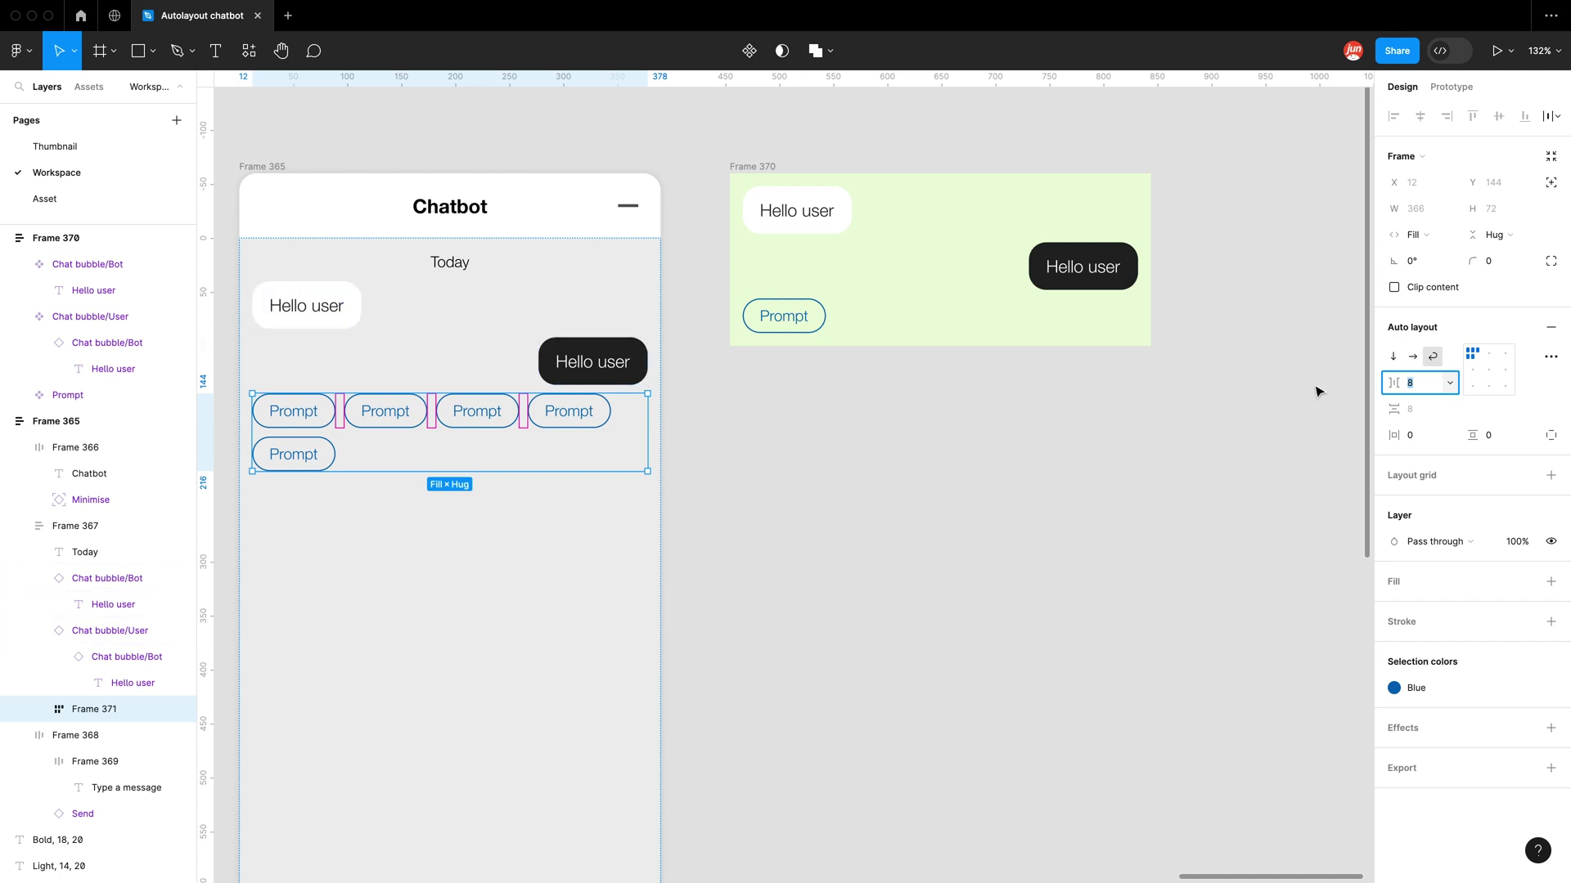
type("6")
key("Return")
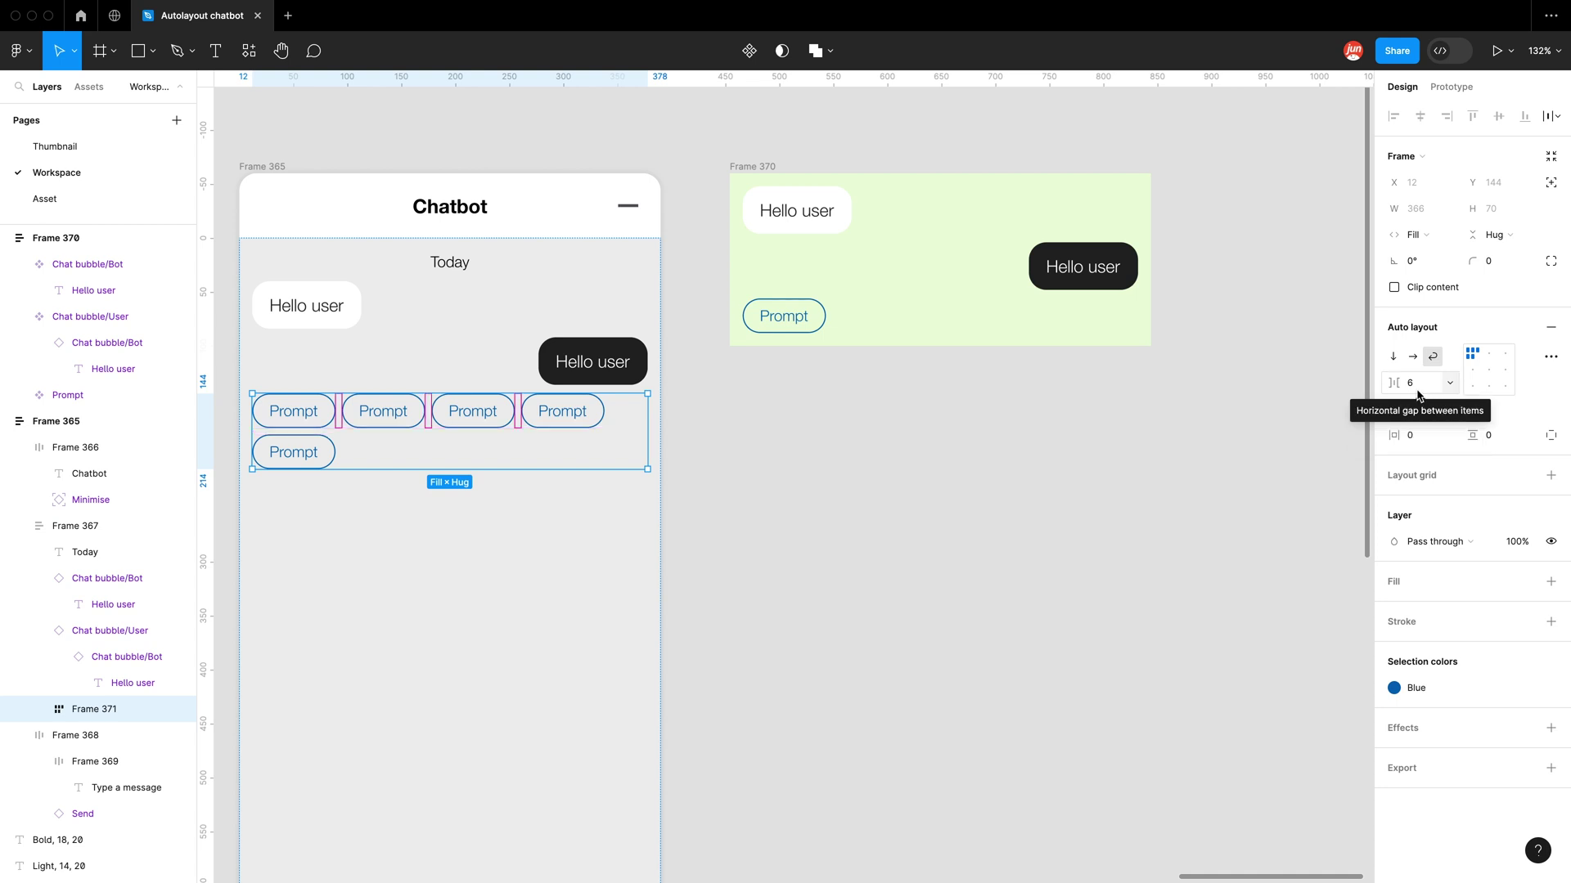
left_click(1422, 390)
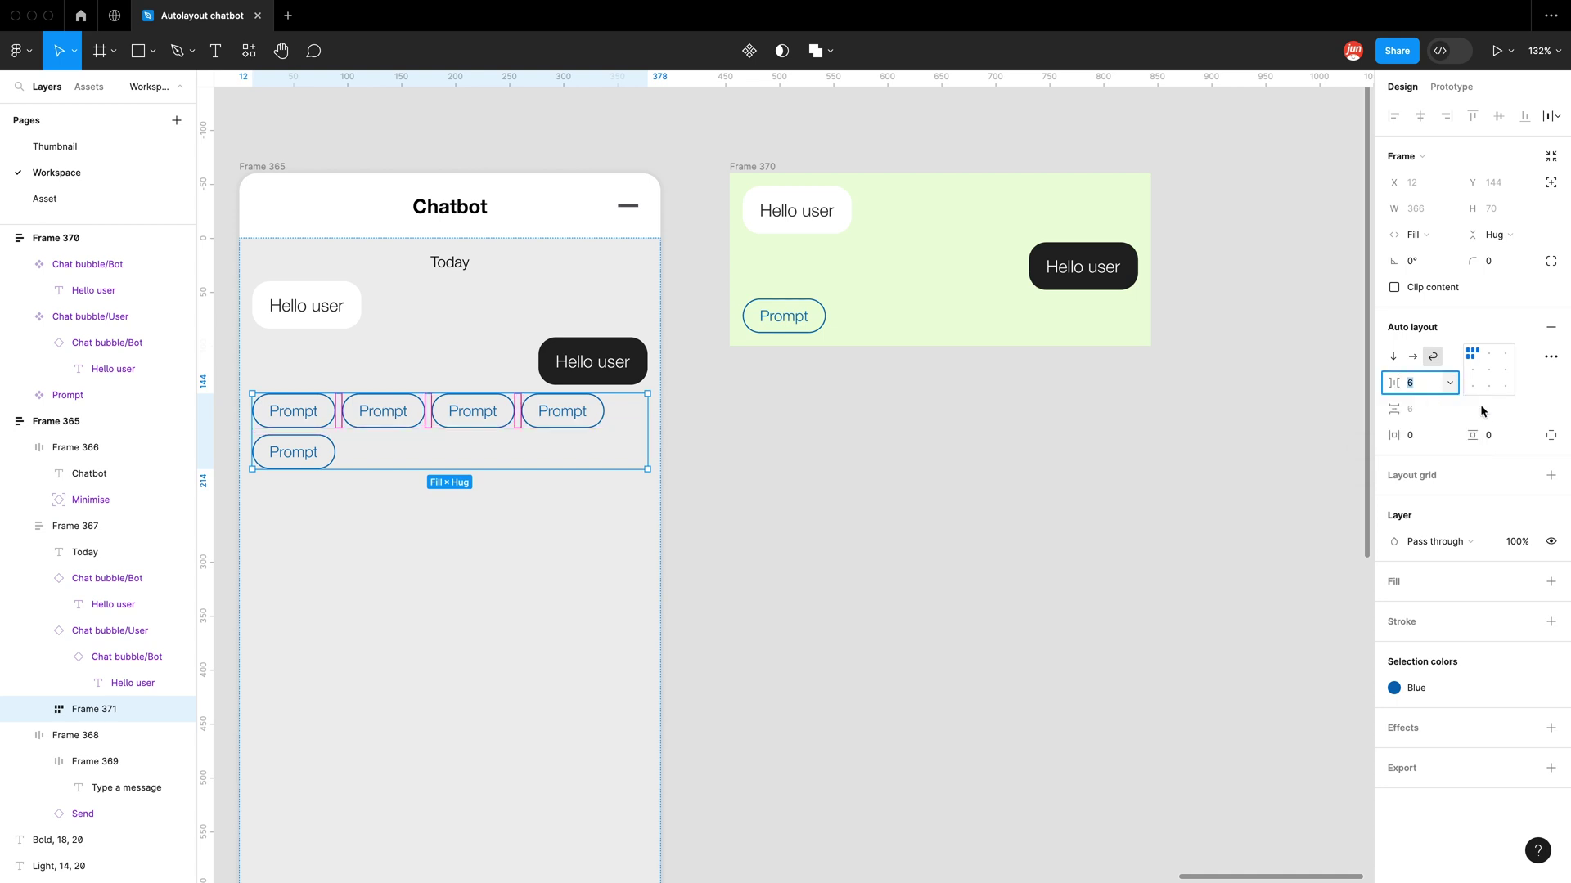
type("12")
key("Return")
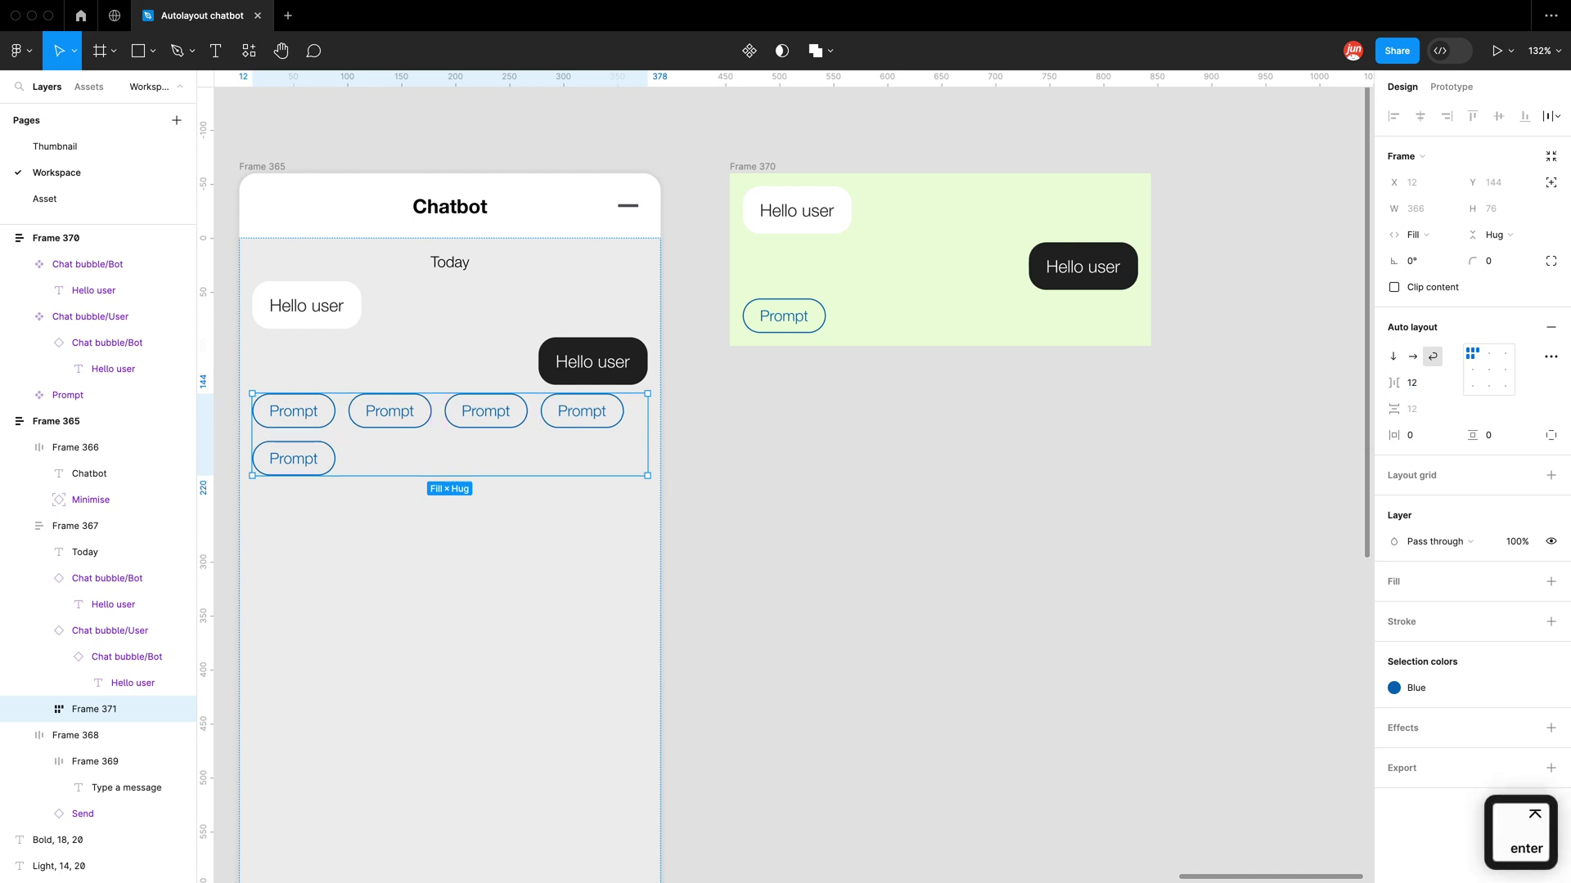
left_click(1449, 409)
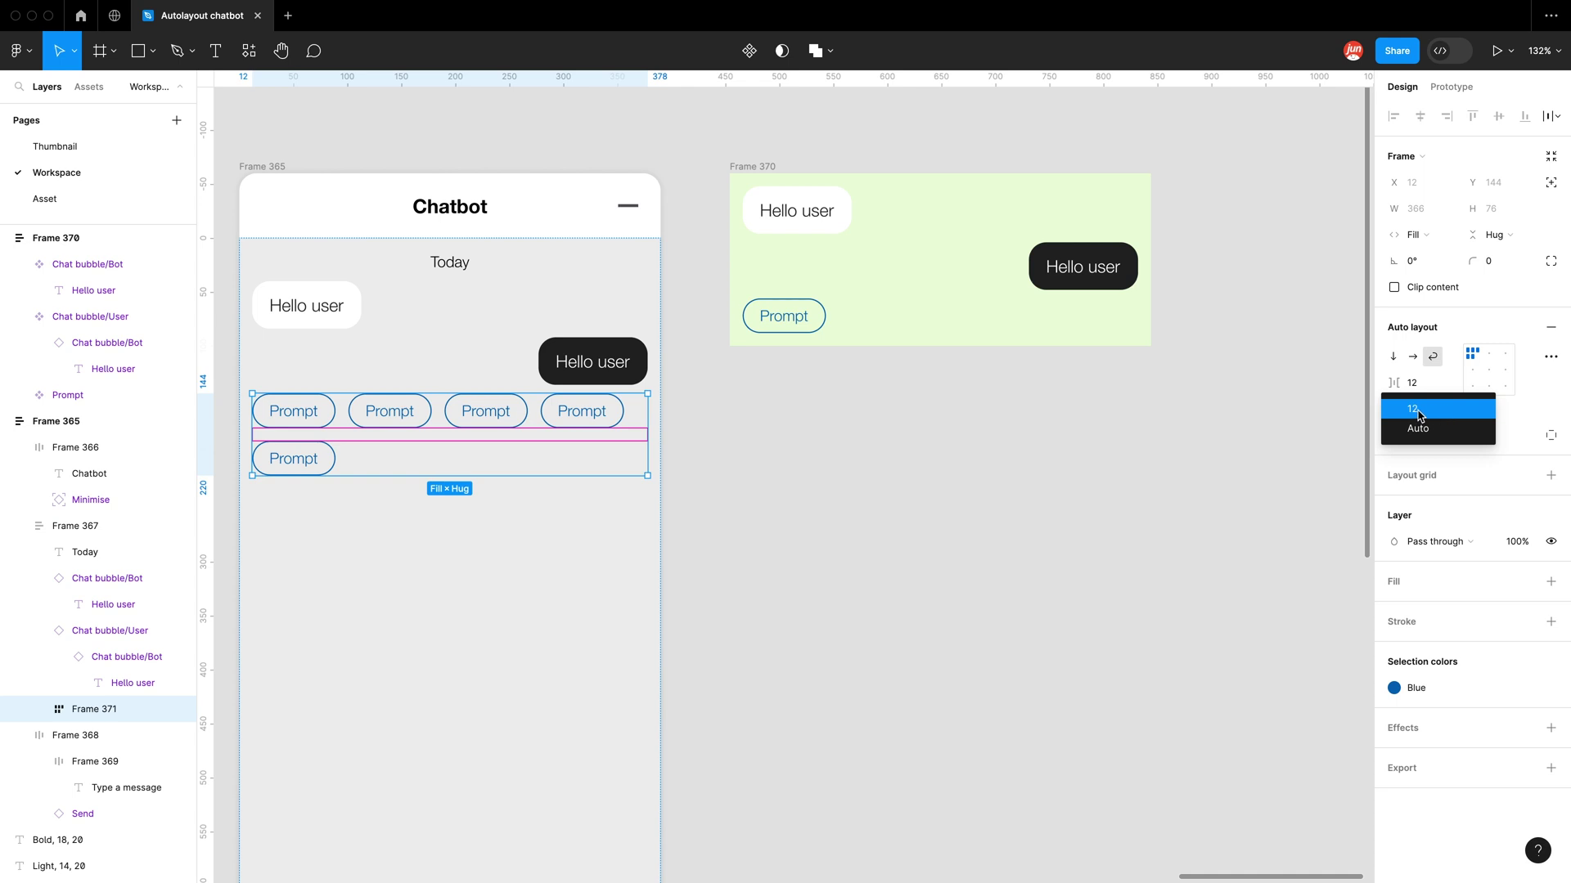
left_click(1423, 412)
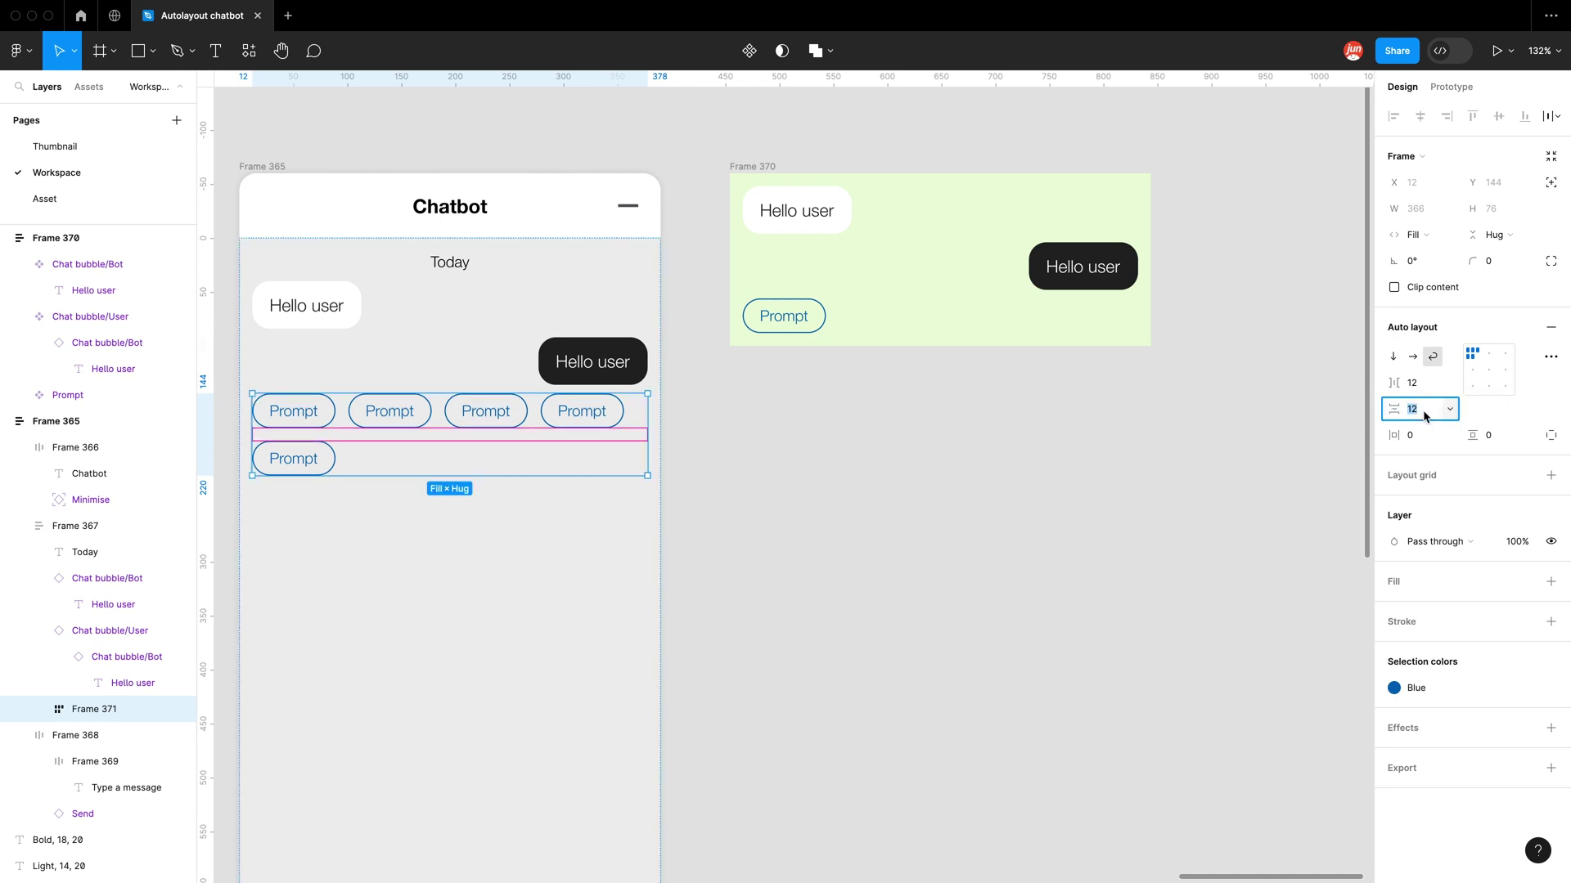
type("12")
key("Return")
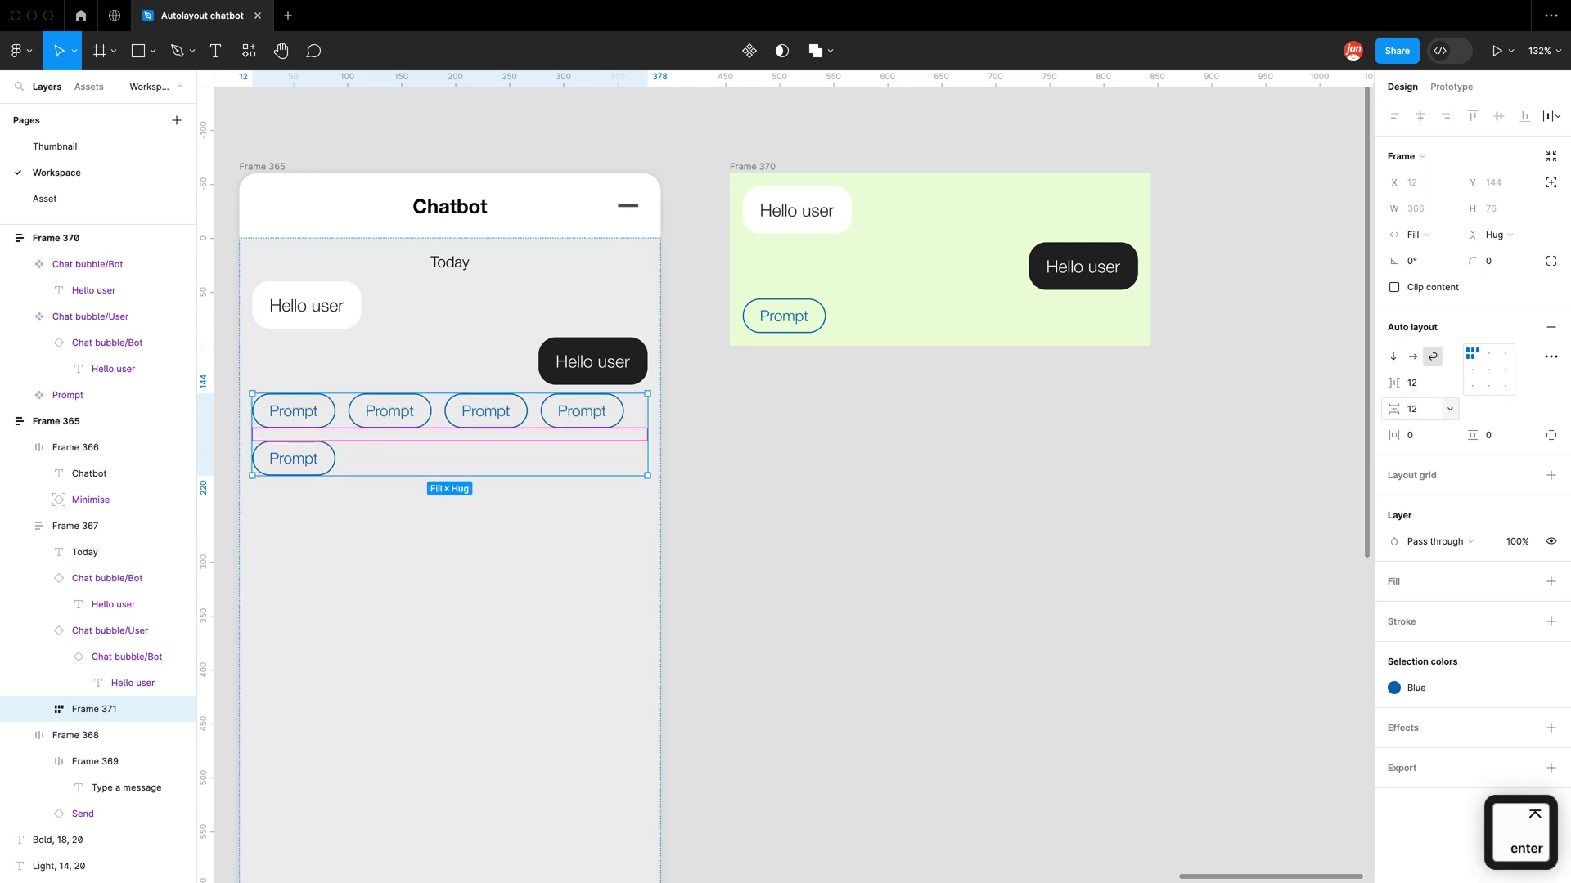
Step: Try an Auto vertical gap between the prompt rows, stretch the frame to a height of 299, and return its height to Hug contents
left_click(1449, 412)
left_click(1436, 428)
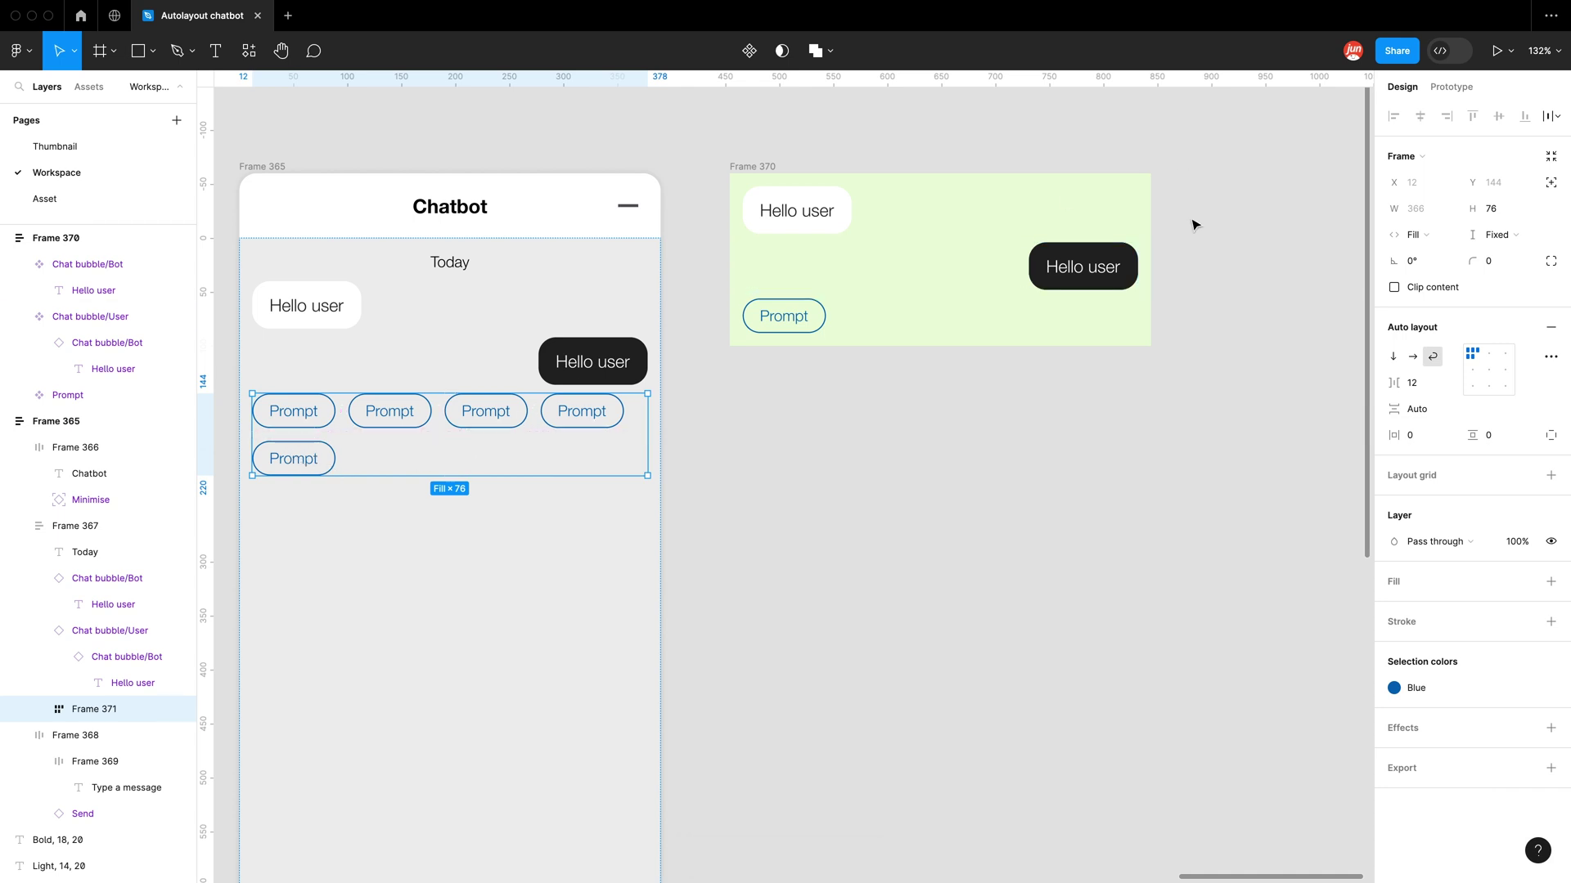
left_click_drag(536, 478, 530, 716)
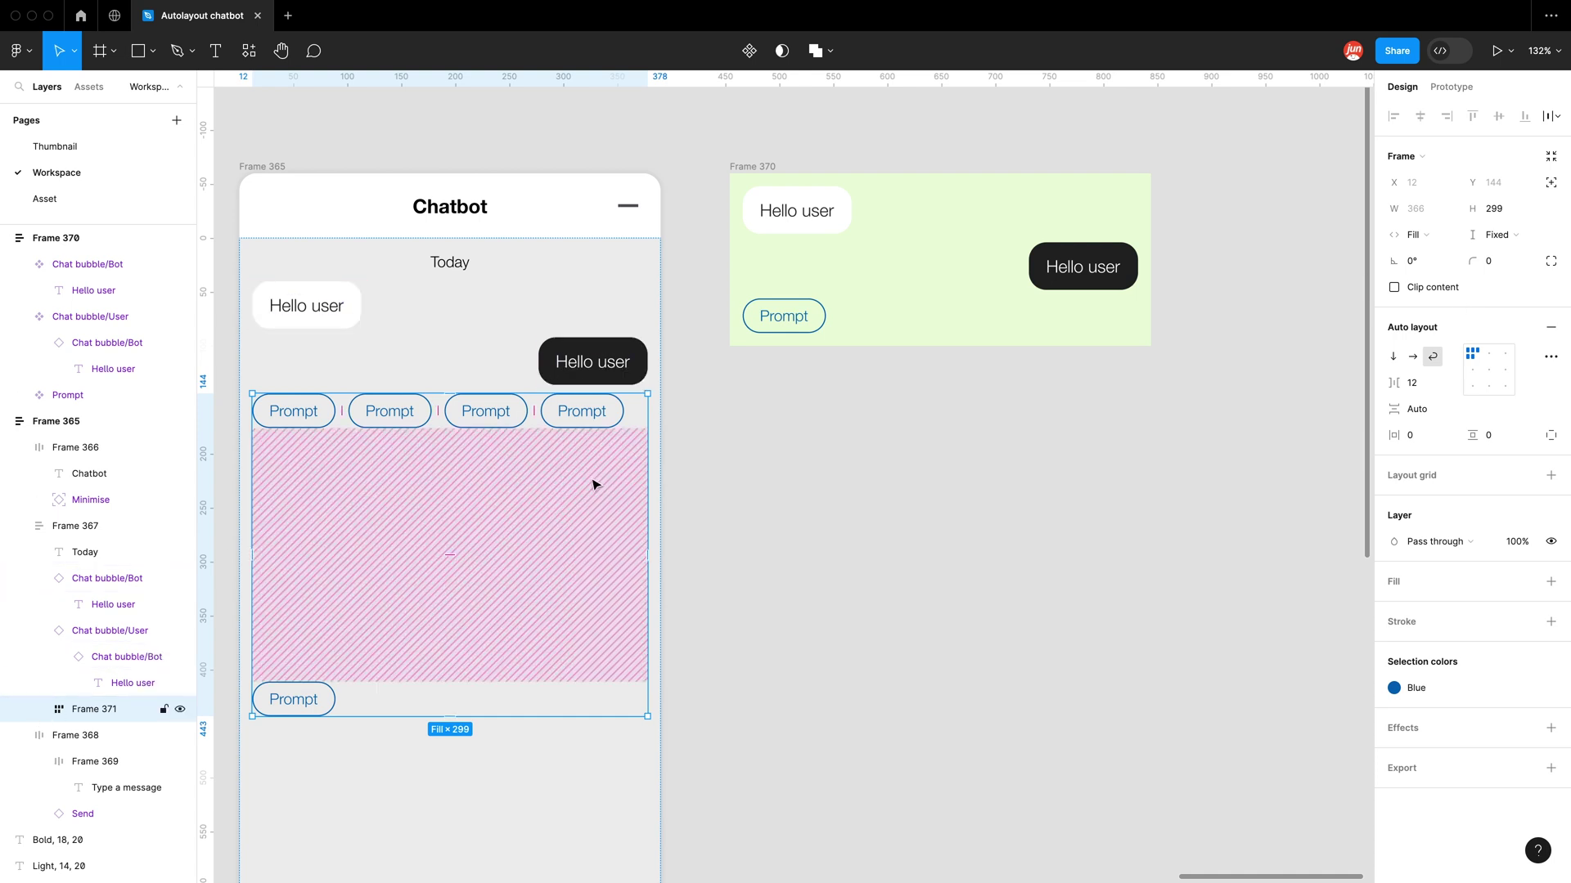
left_click(1496, 235)
left_click(1490, 253)
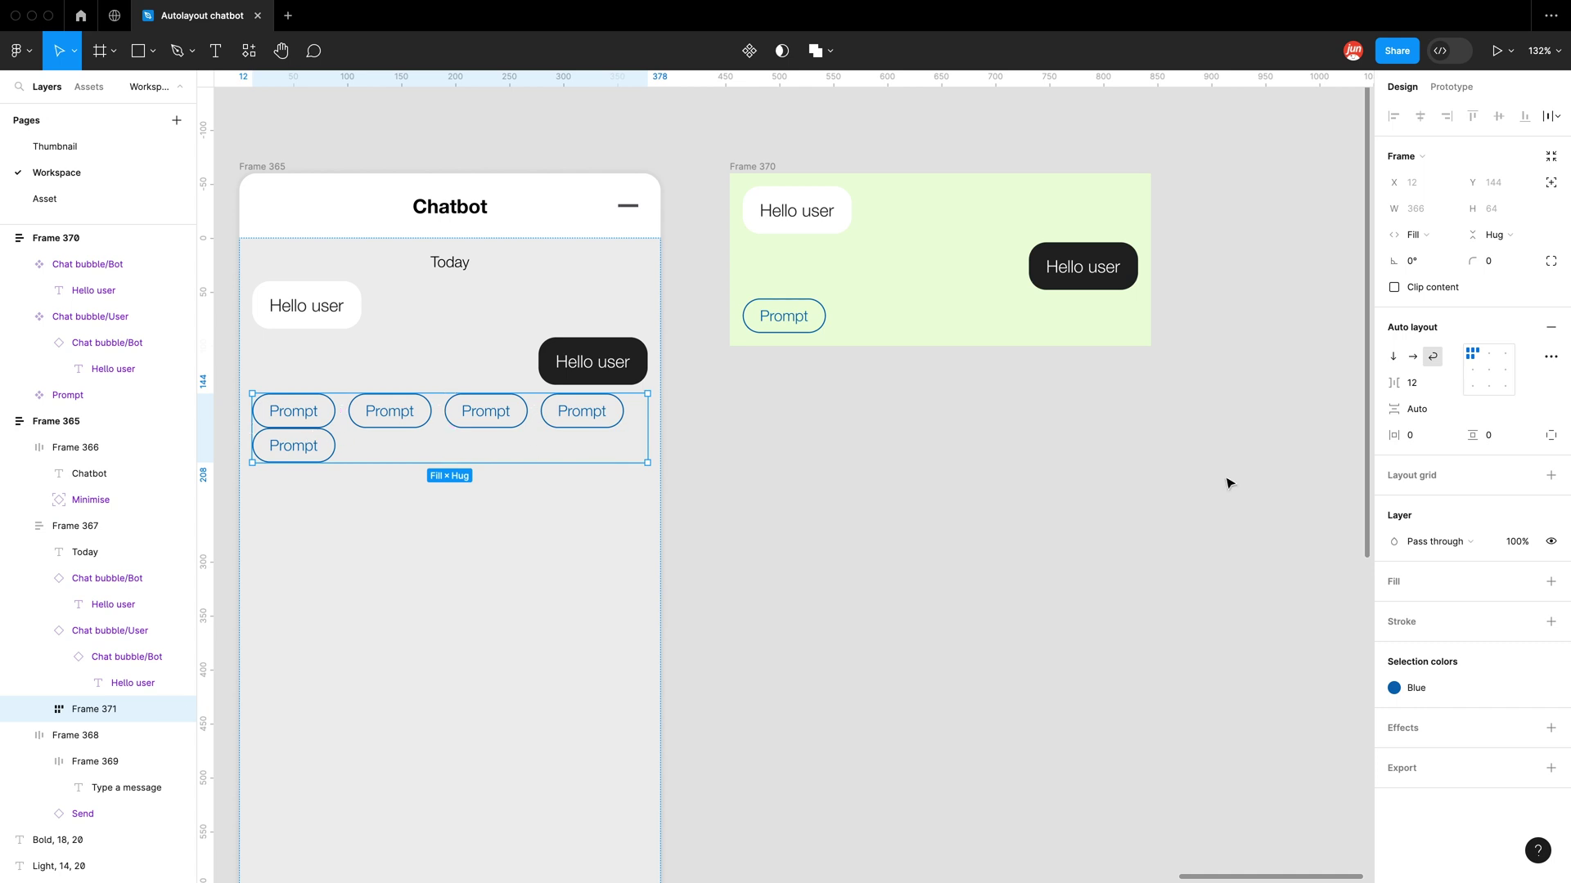
Step: Set both the horizontal and vertical gaps of the wrapped prompts' frame to 6
left_click(1421, 386)
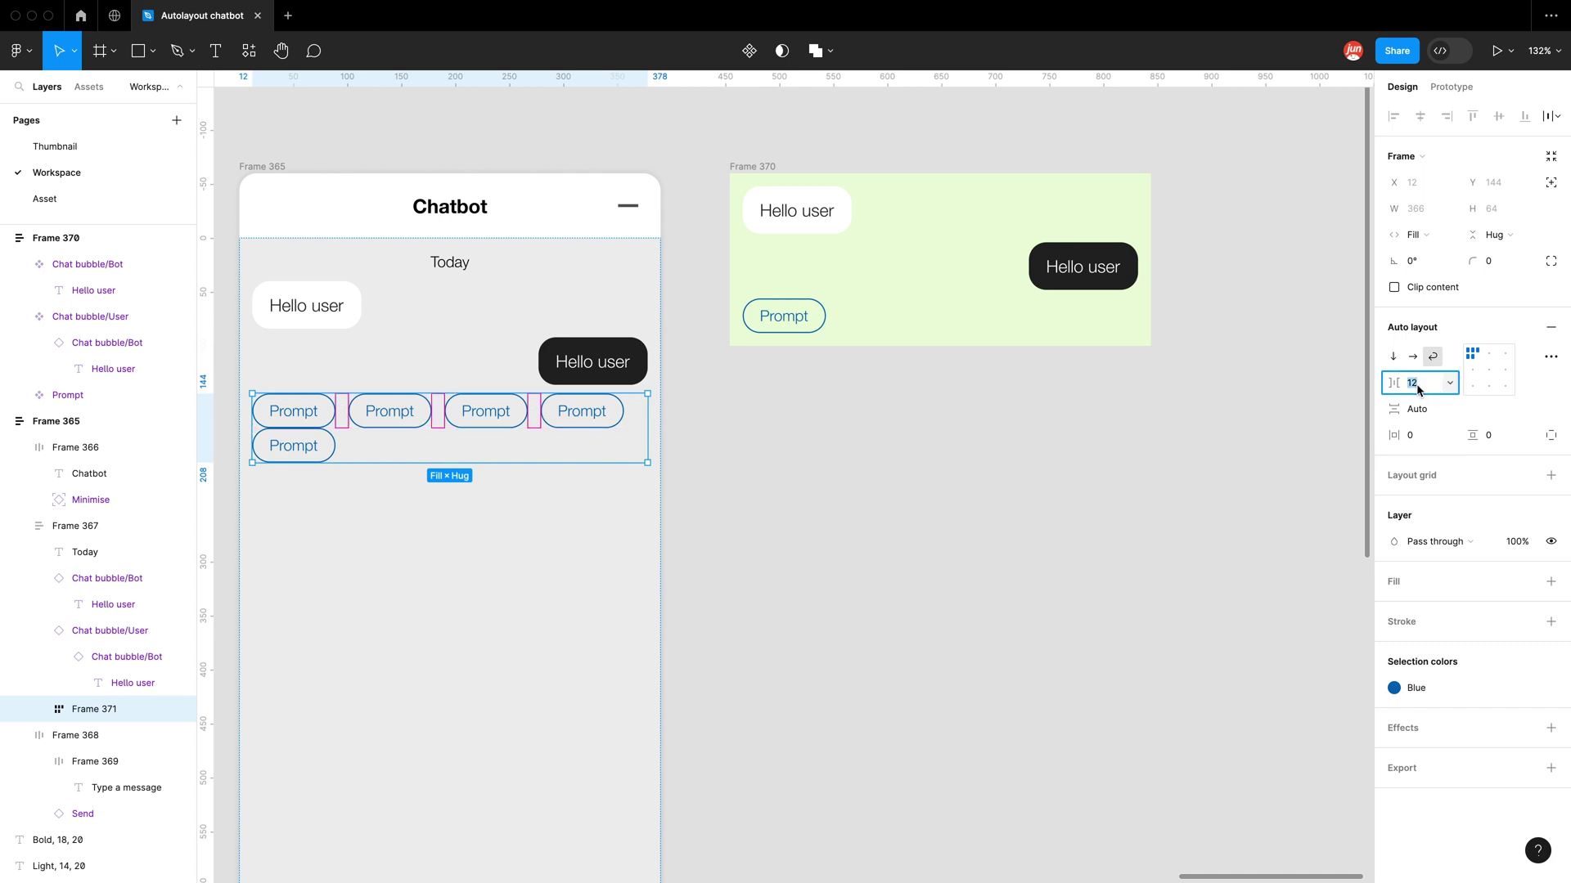
type("6")
key("Return")
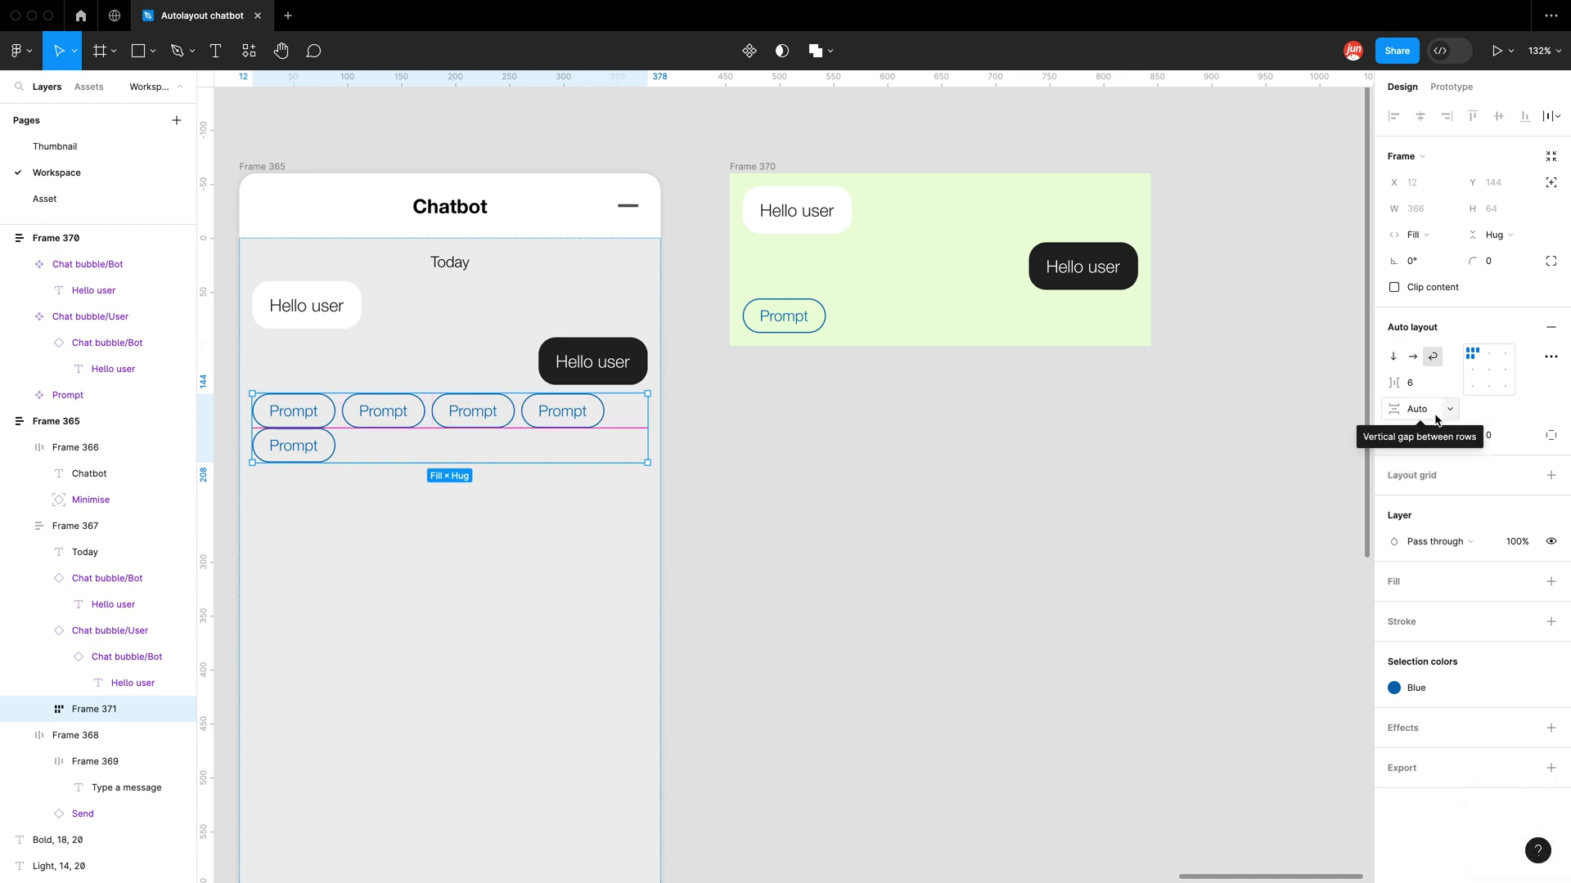
left_click(1420, 413)
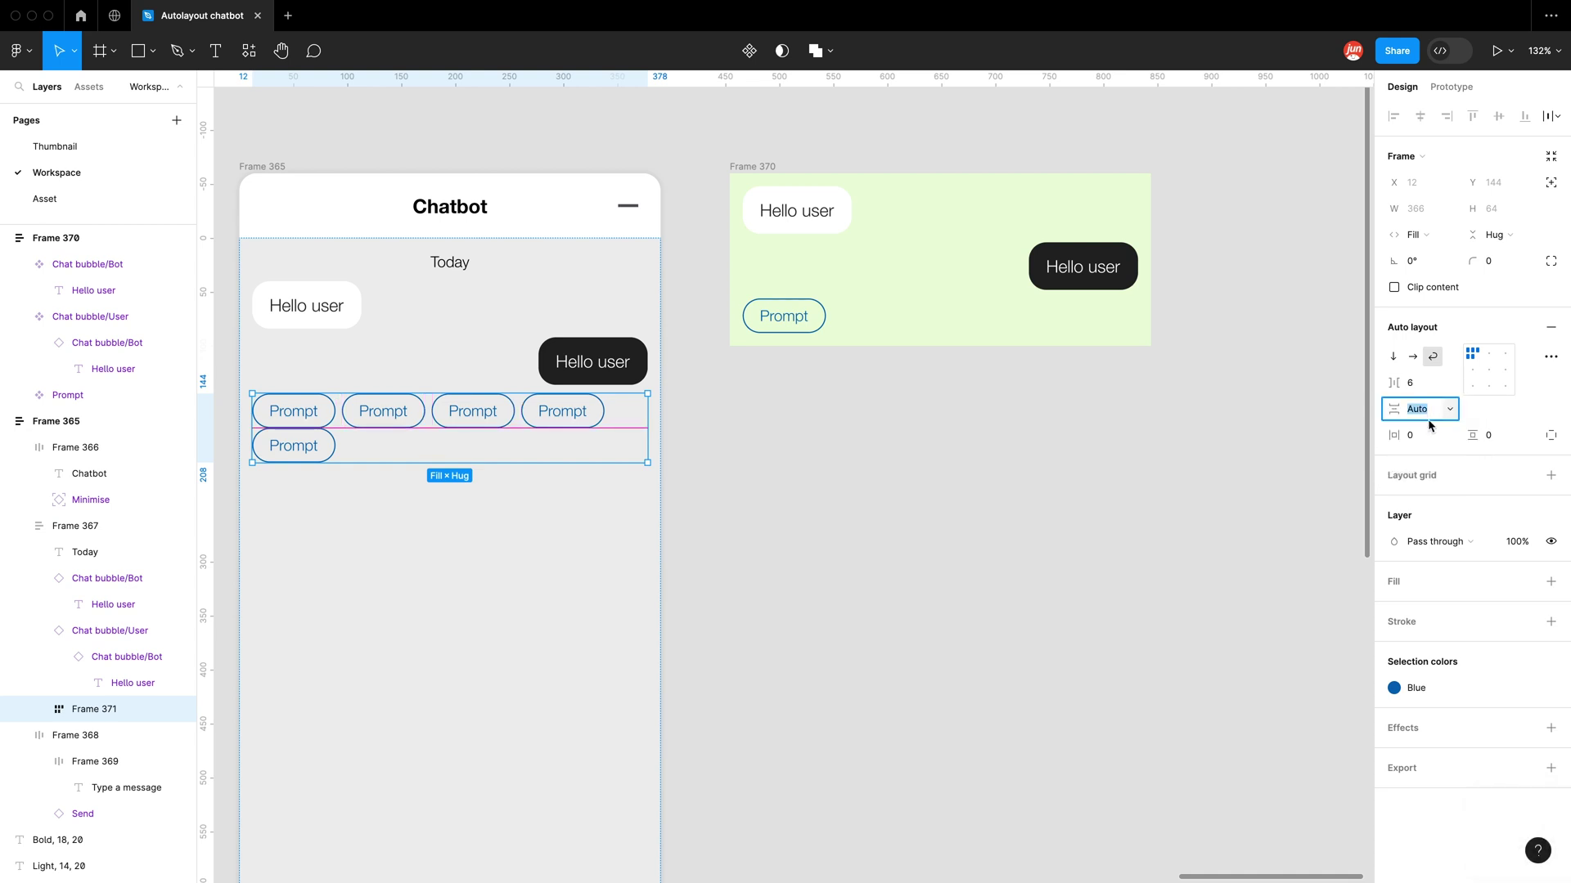
key("BackSpace")
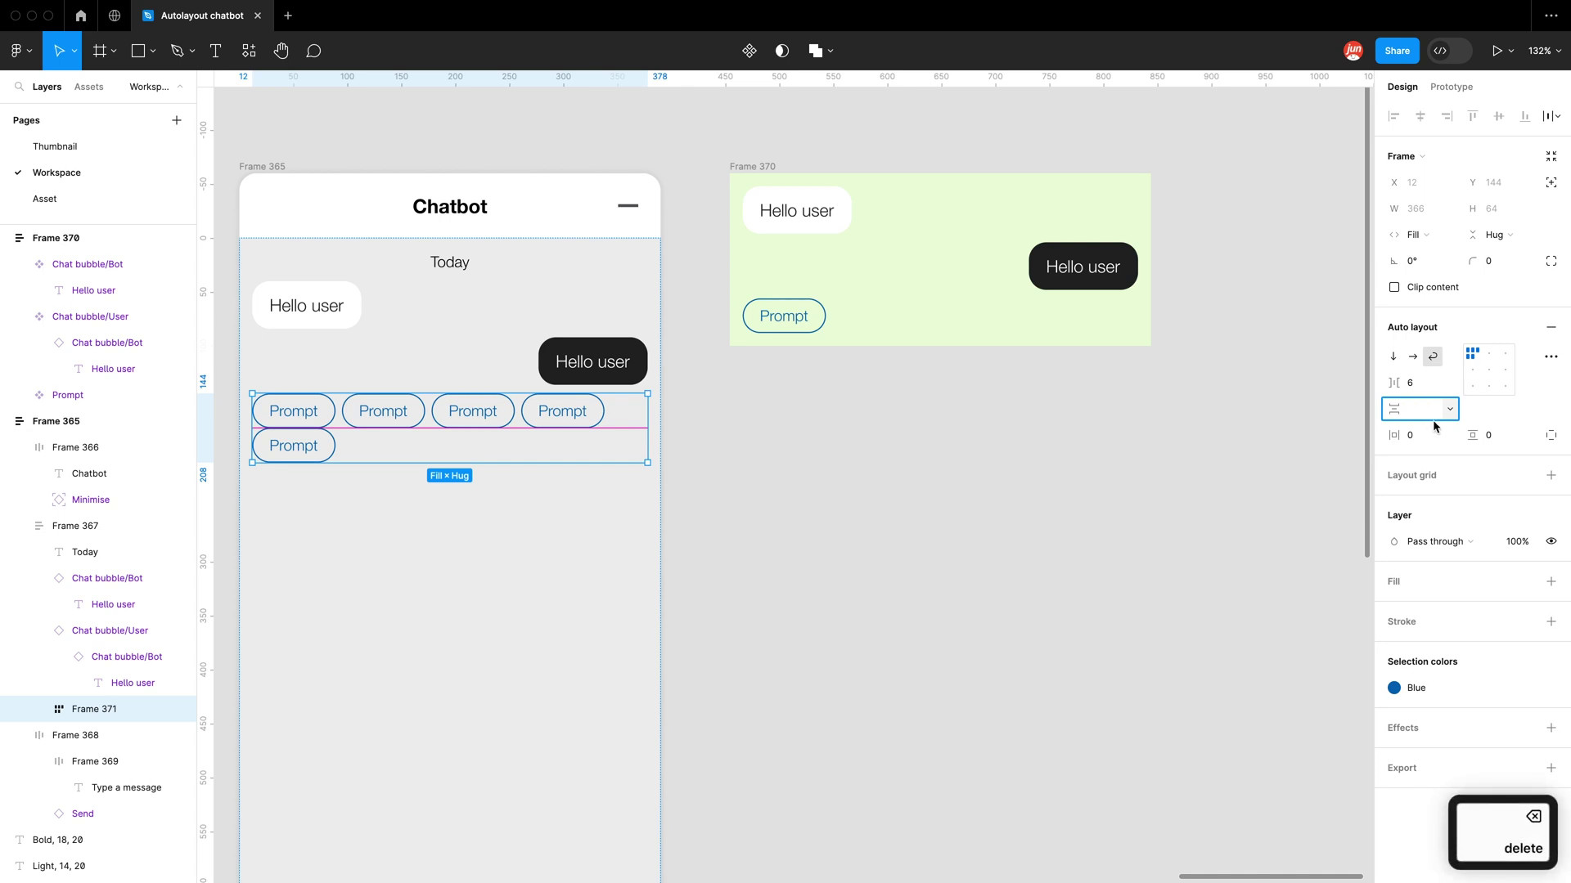
type("6")
key("Return")
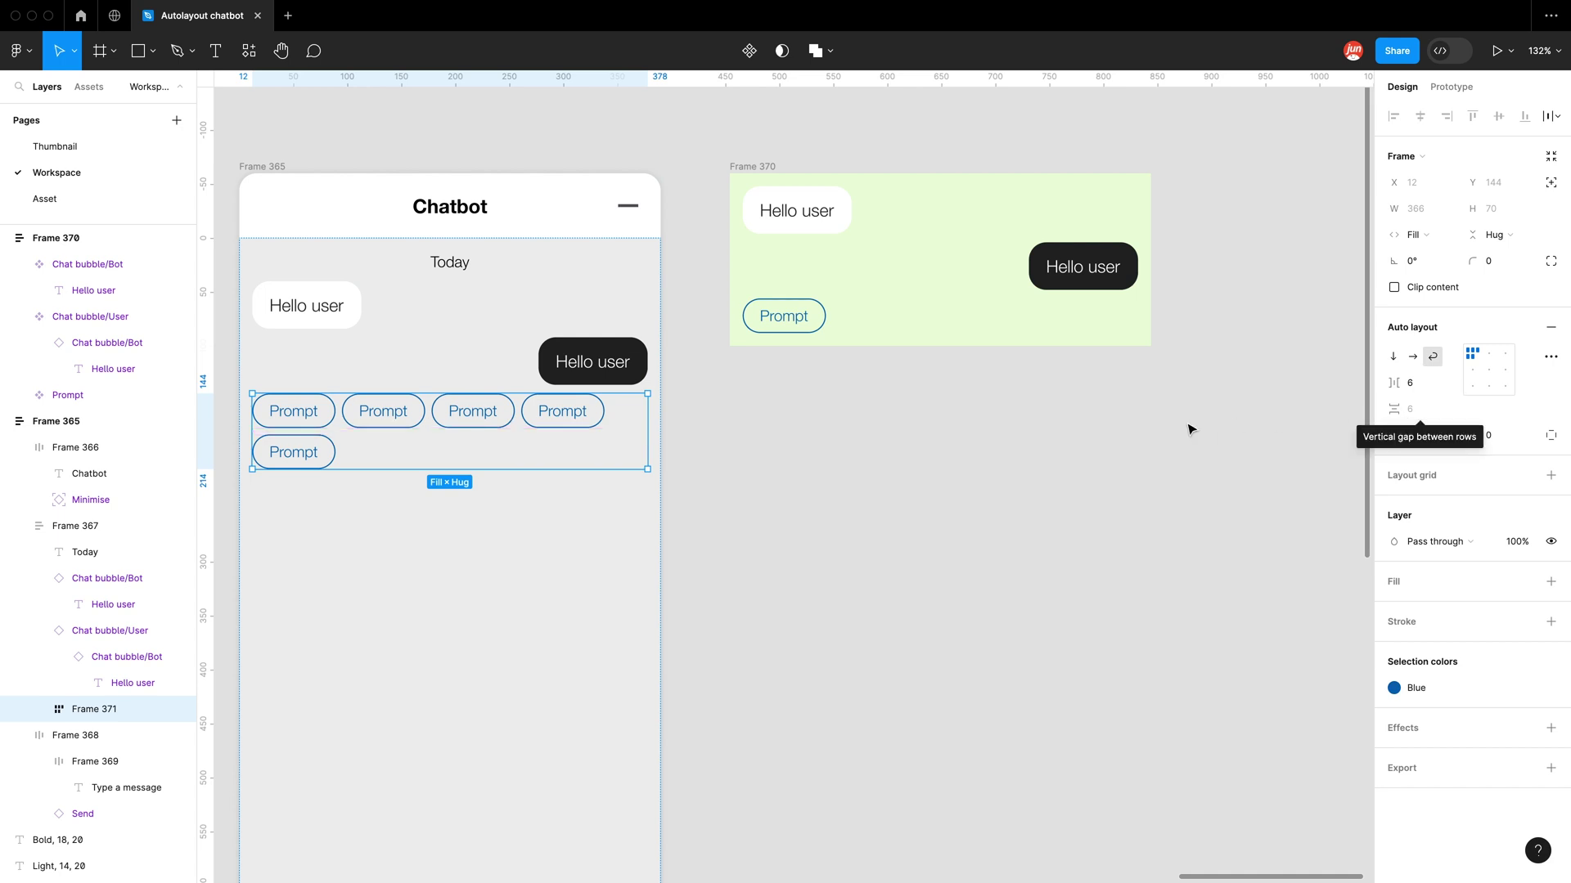
left_click(1058, 431)
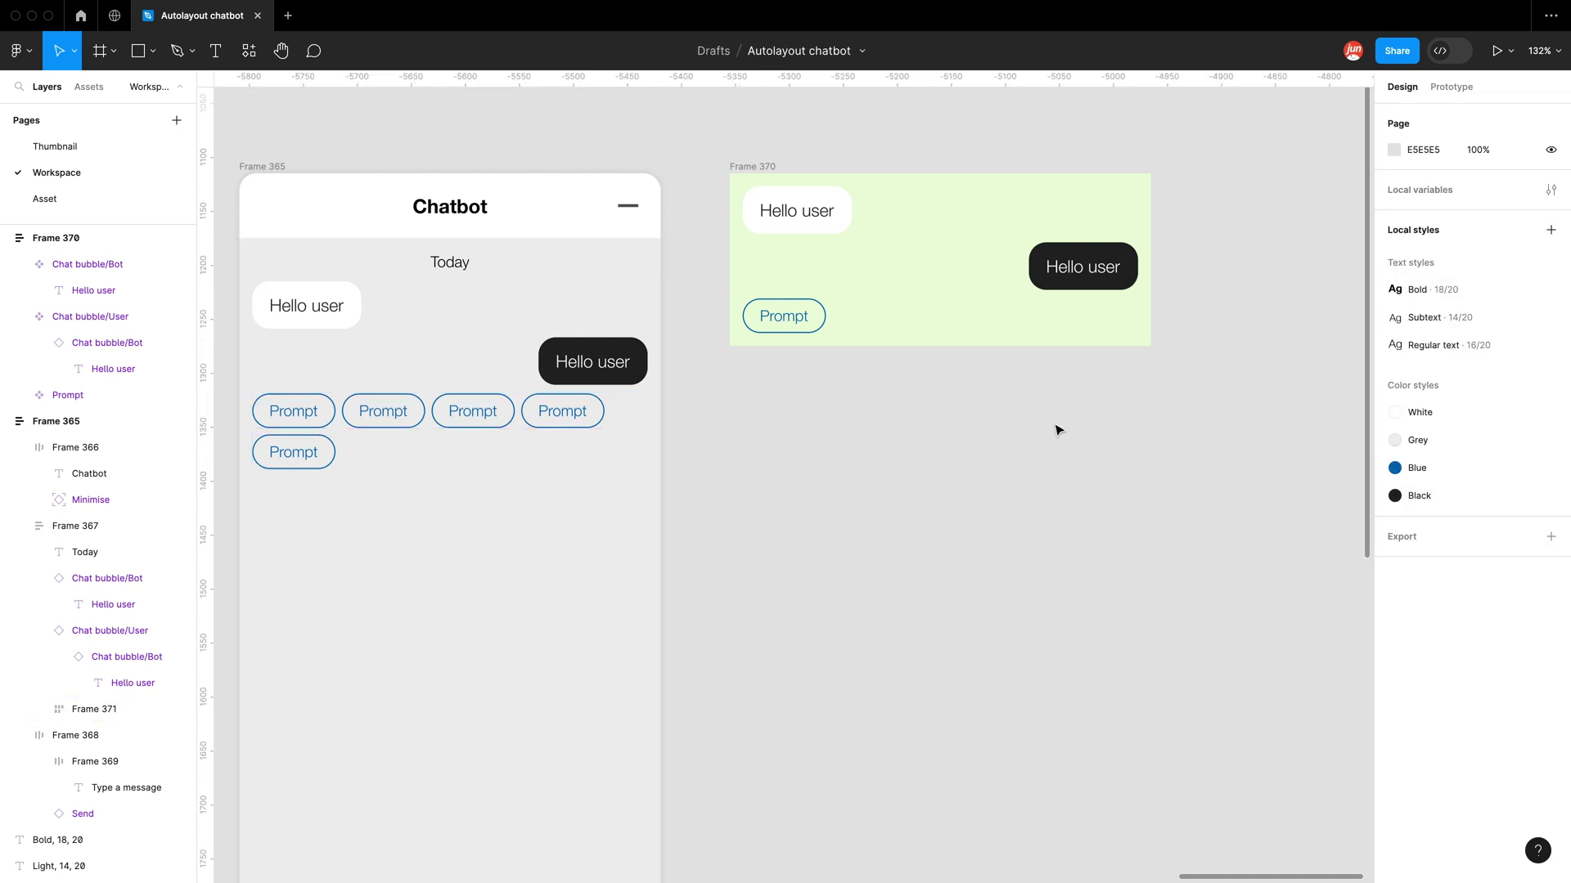
Step: Set the vertical gap between items in the chatbot's body frame to 0
scroll(848, 453, "down", 2)
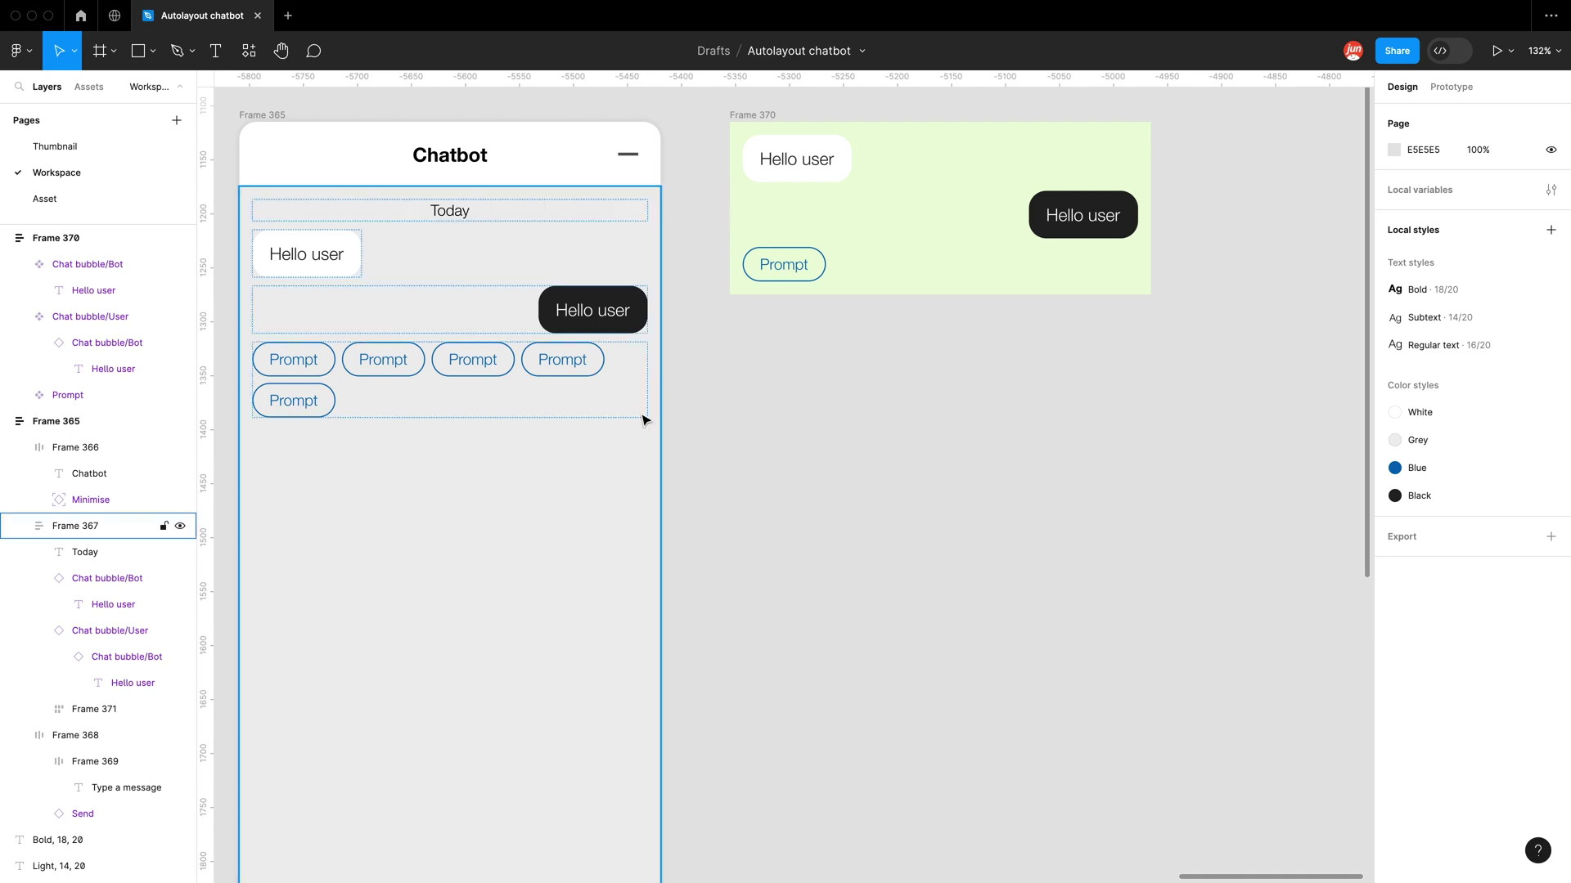
scroll(695, 396, "down", 6, "super")
left_click_drag(724, 388, 736, 386)
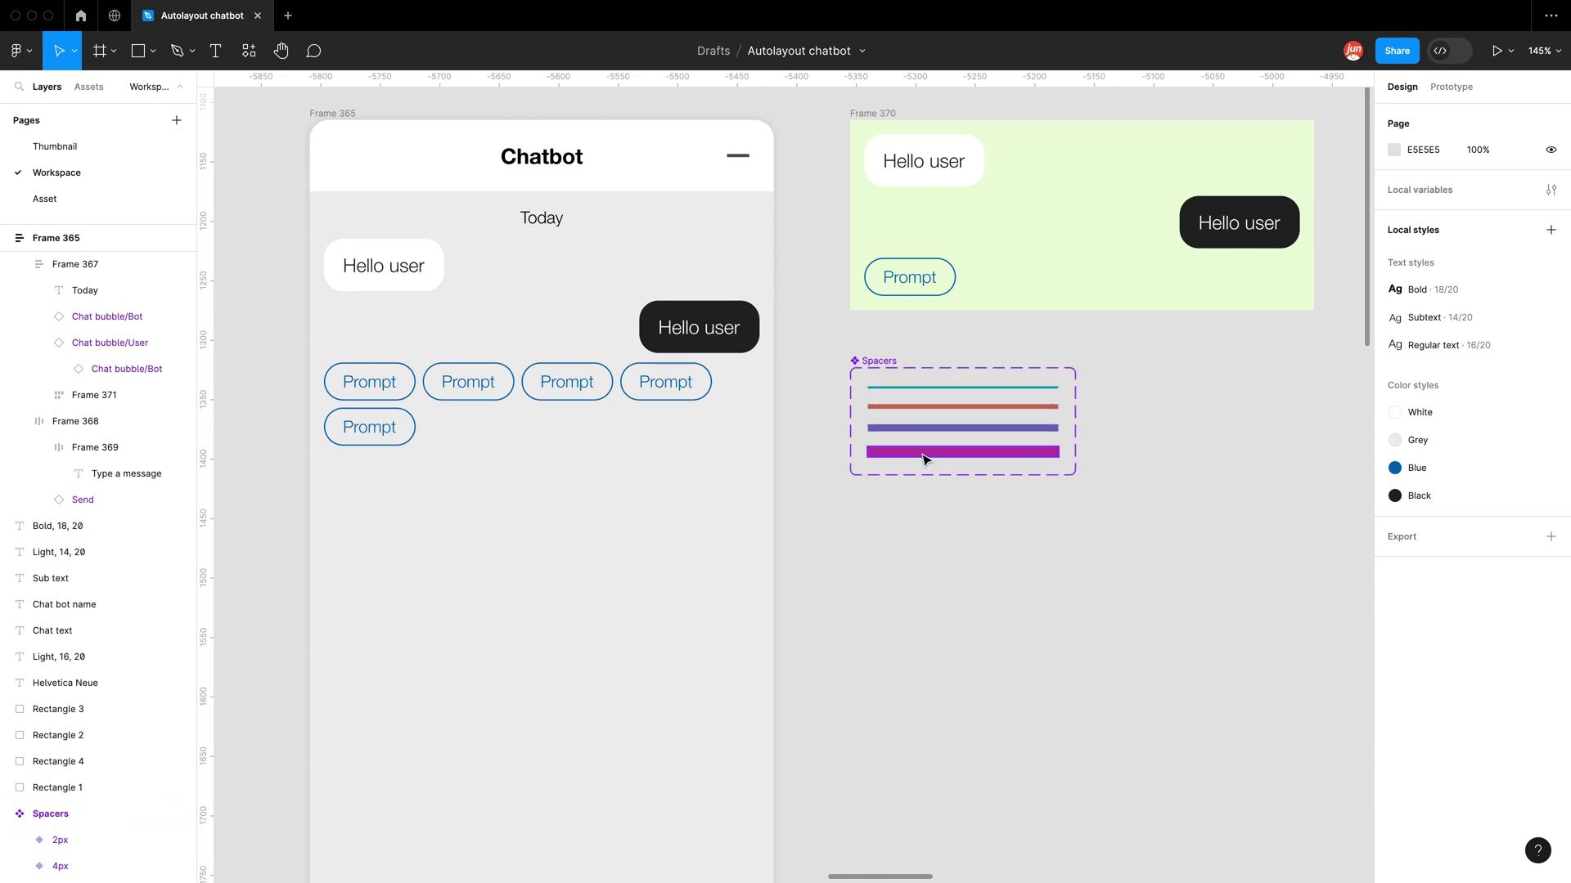
left_click(635, 489)
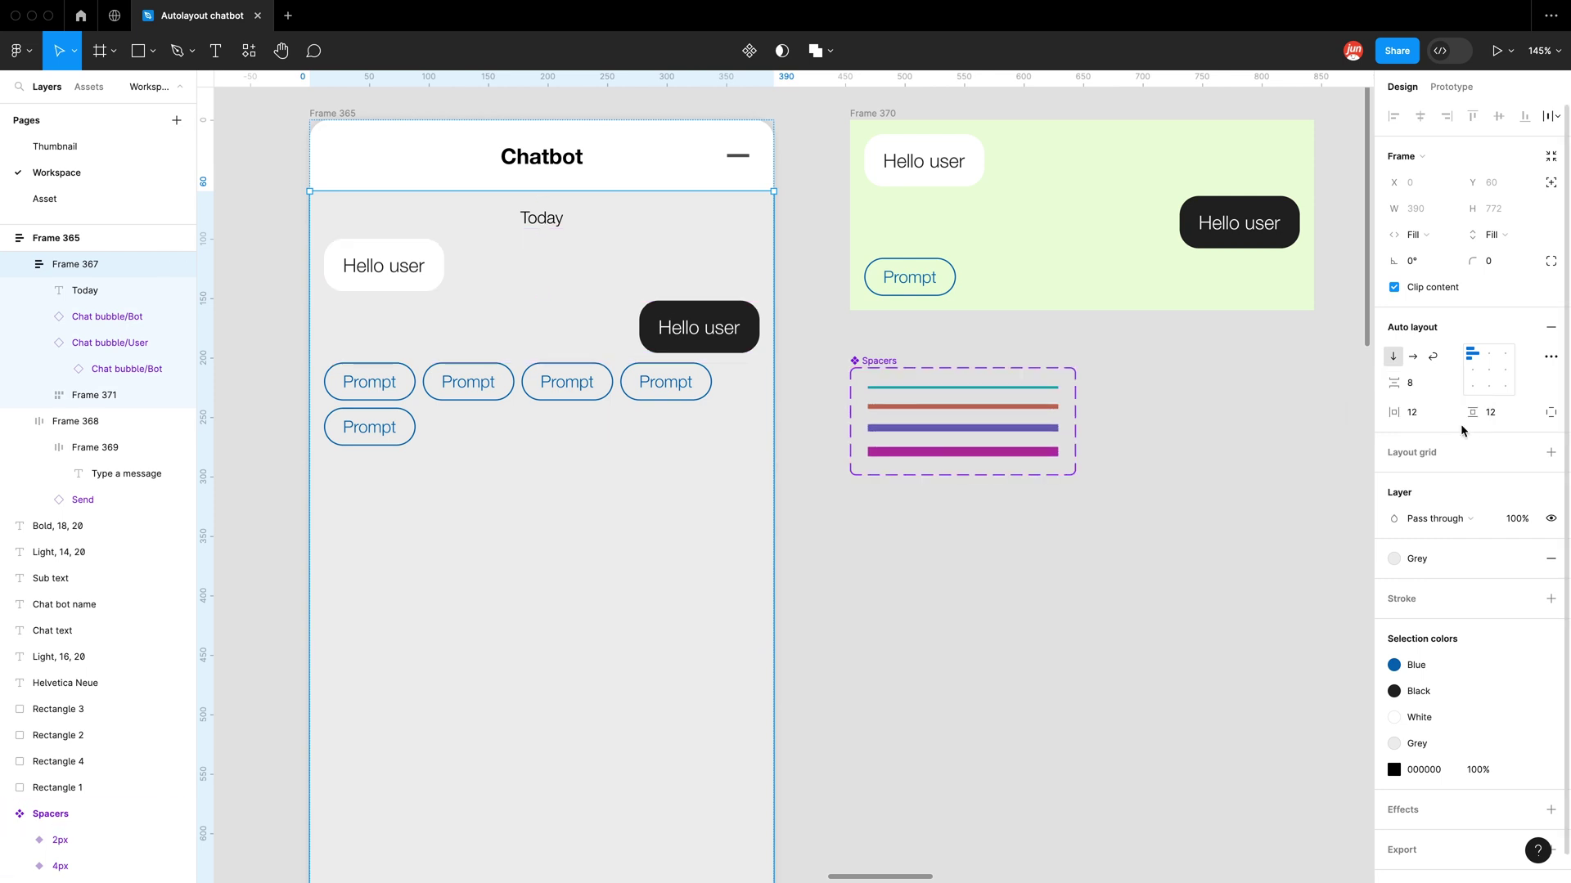
left_click(1433, 389)
type("0")
key("Return")
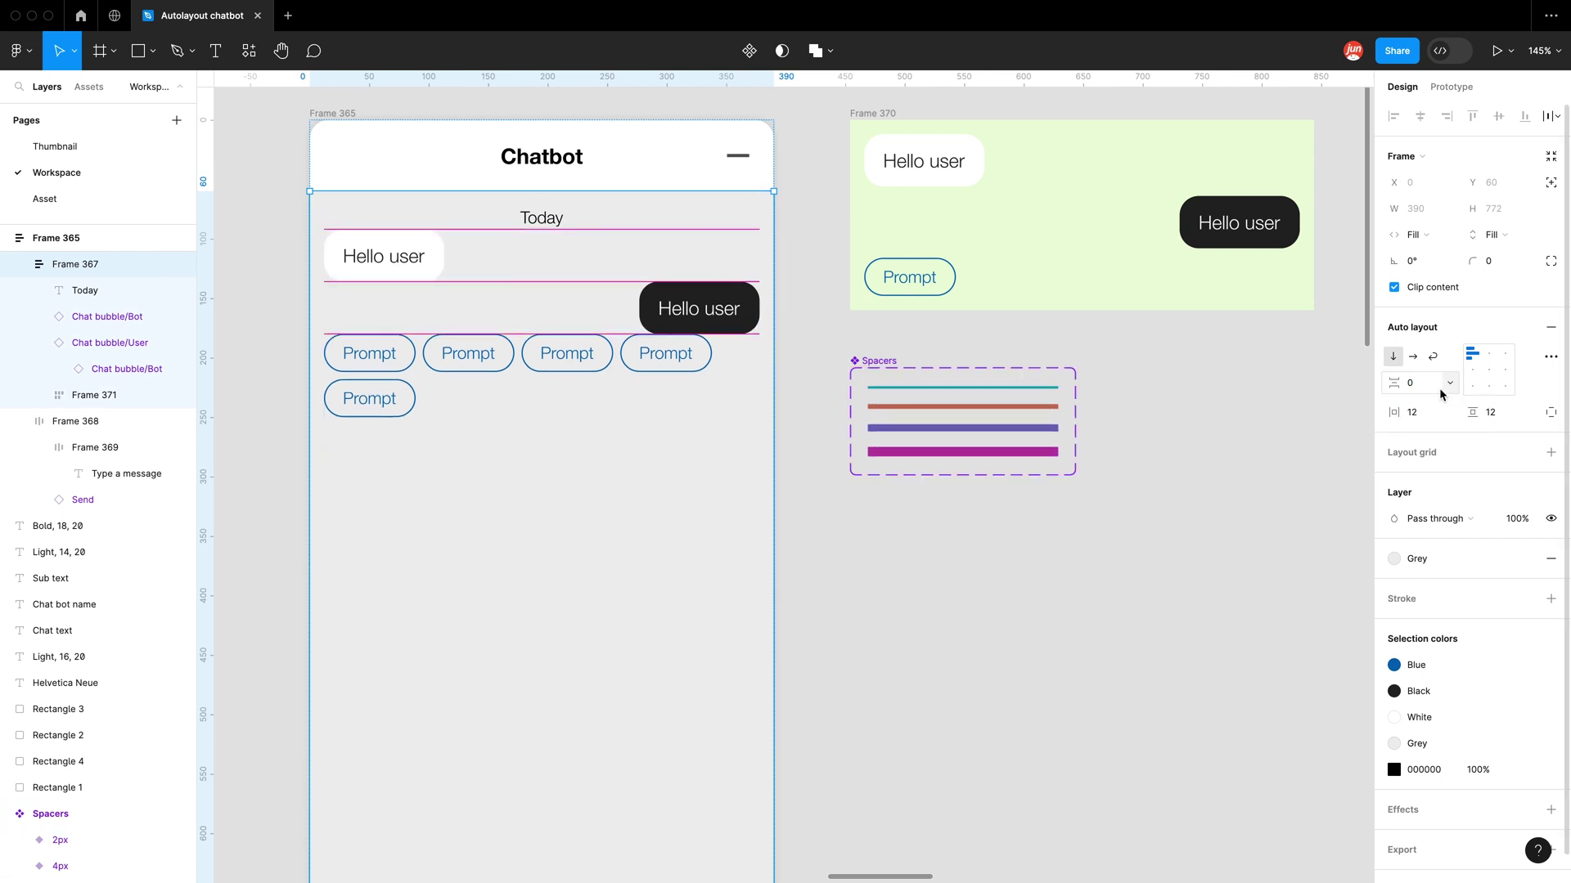
Step: Insert 8px Spacers instances between the Today label, the bot bubble, the user bubble and the prompts' frame in the chatbot's body
left_click(951, 430)
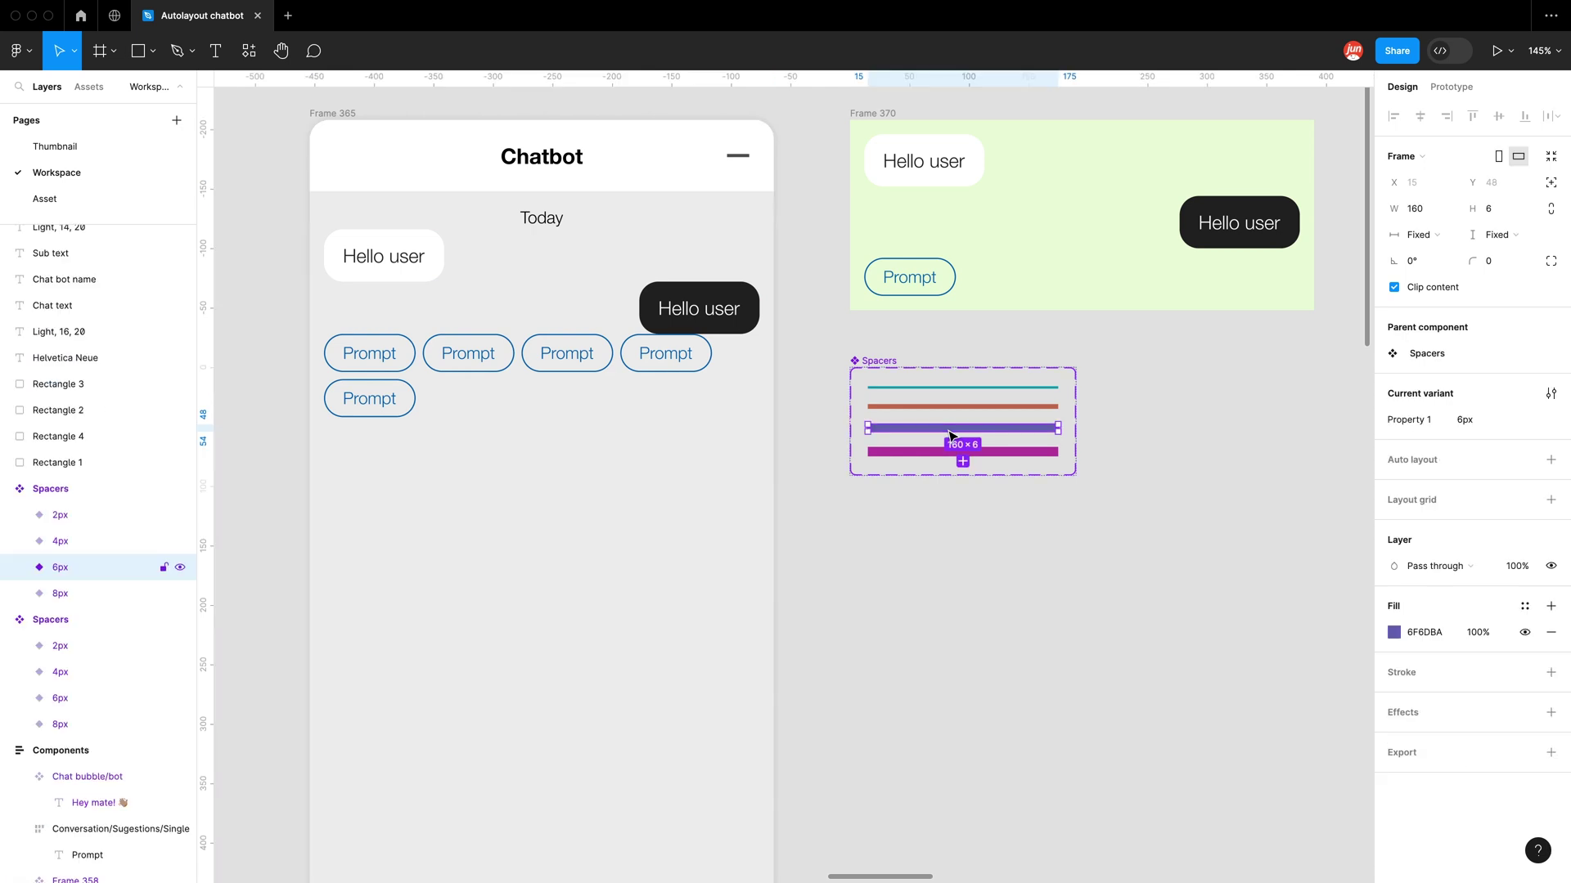
left_click(939, 452)
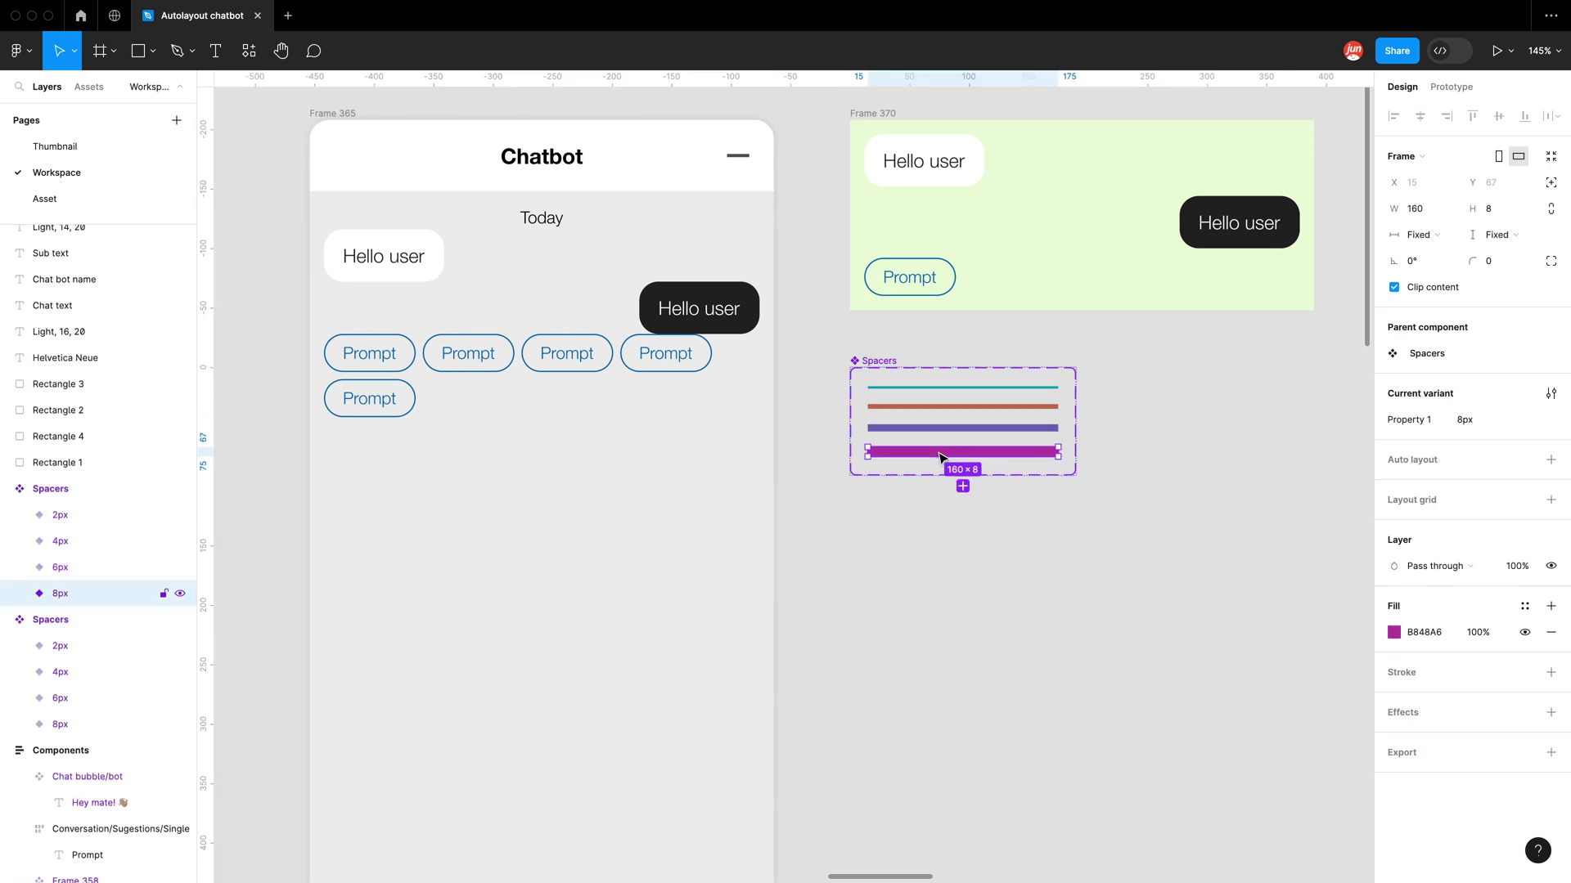
key("ctrl+c")
left_click(598, 341)
key("ctrl+v")
left_click_drag(484, 340, 480, 244)
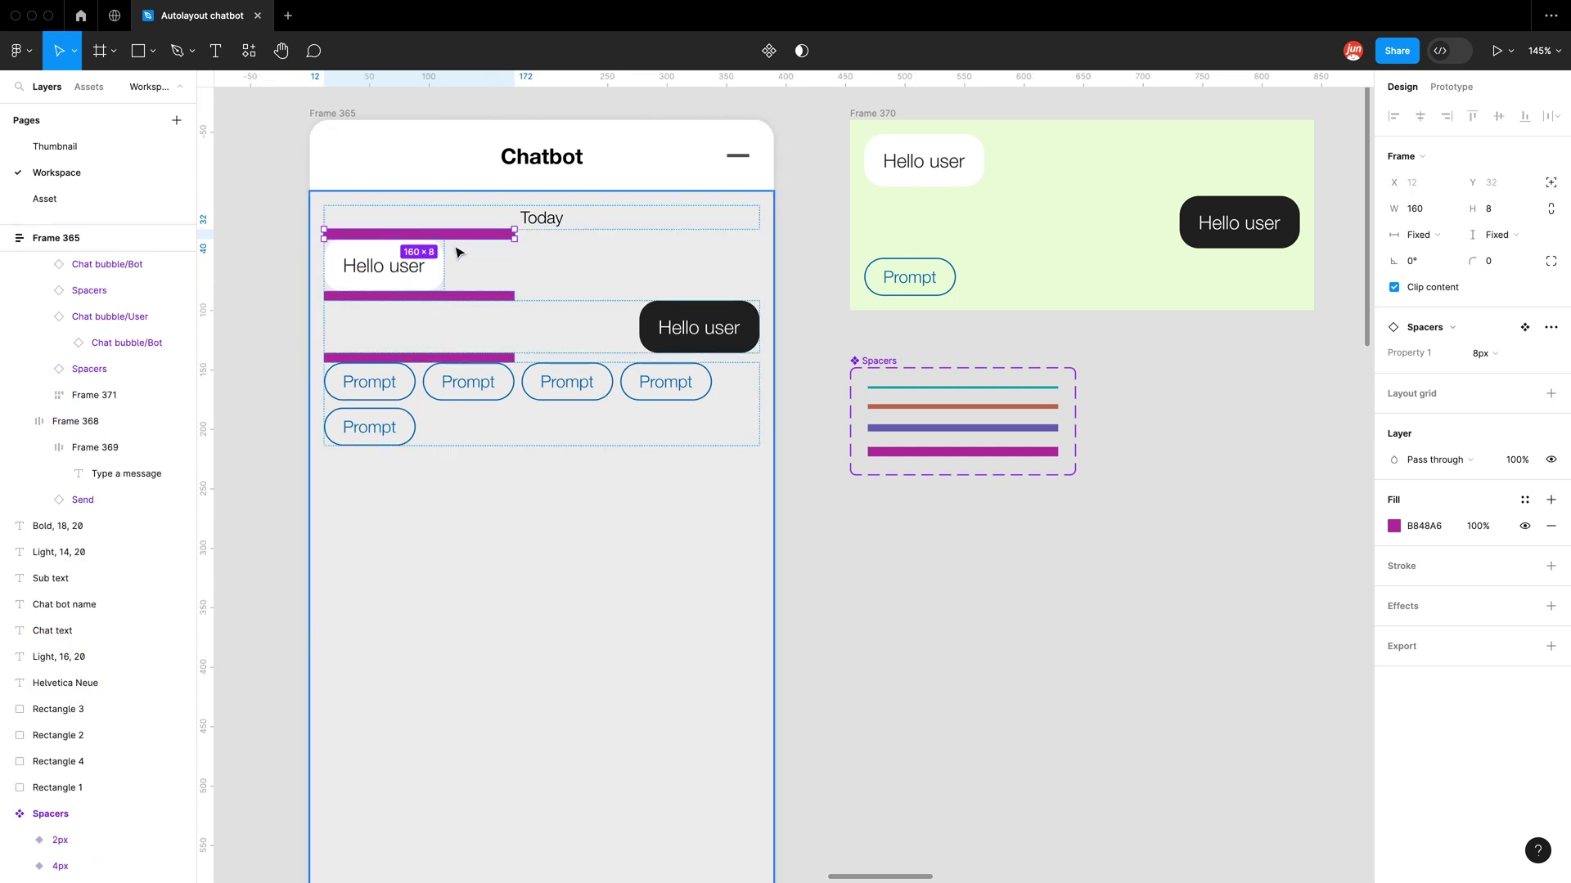
left_click(442, 401)
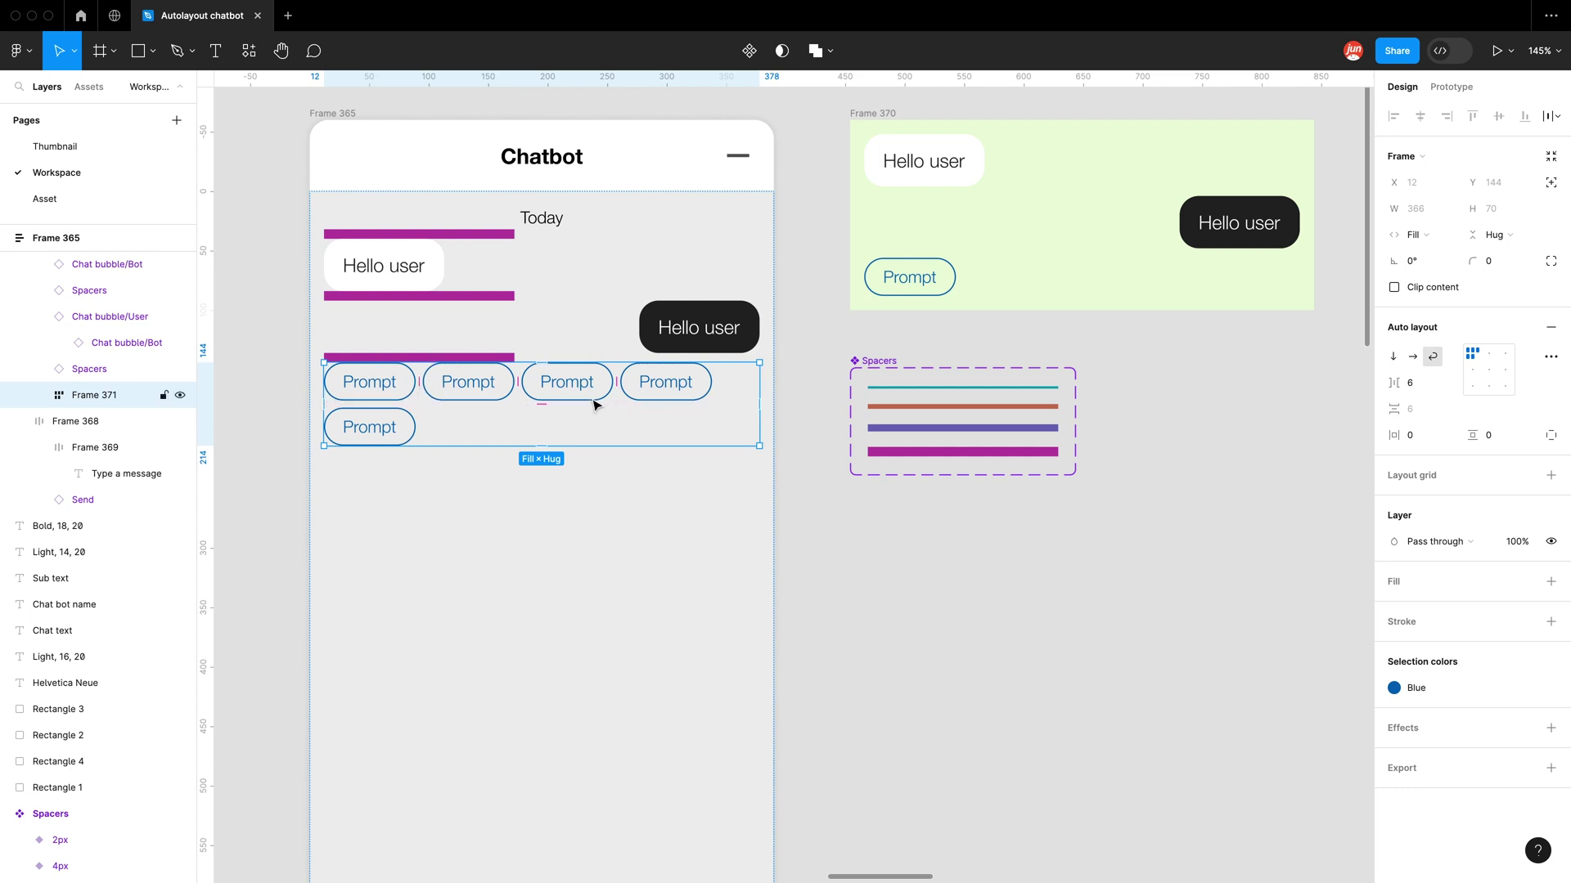
Step: Duplicate the bot's Hello user bubble below the user message and change the copy's text to Question
left_click_drag(394, 266, 386, 390)
double_click(385, 388)
key("Return")
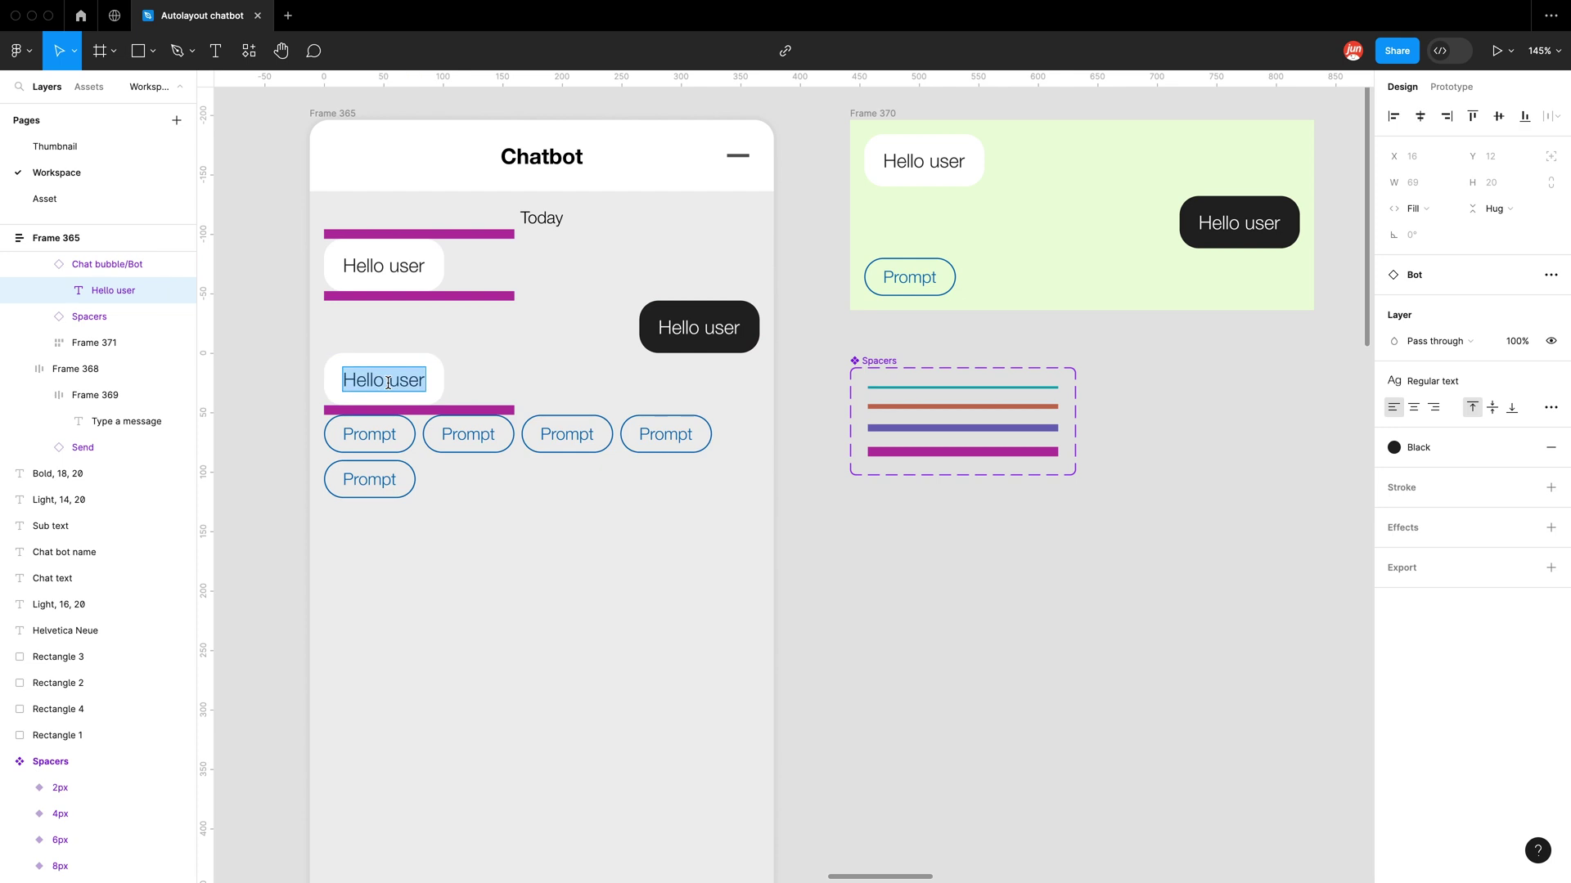
type("Question")
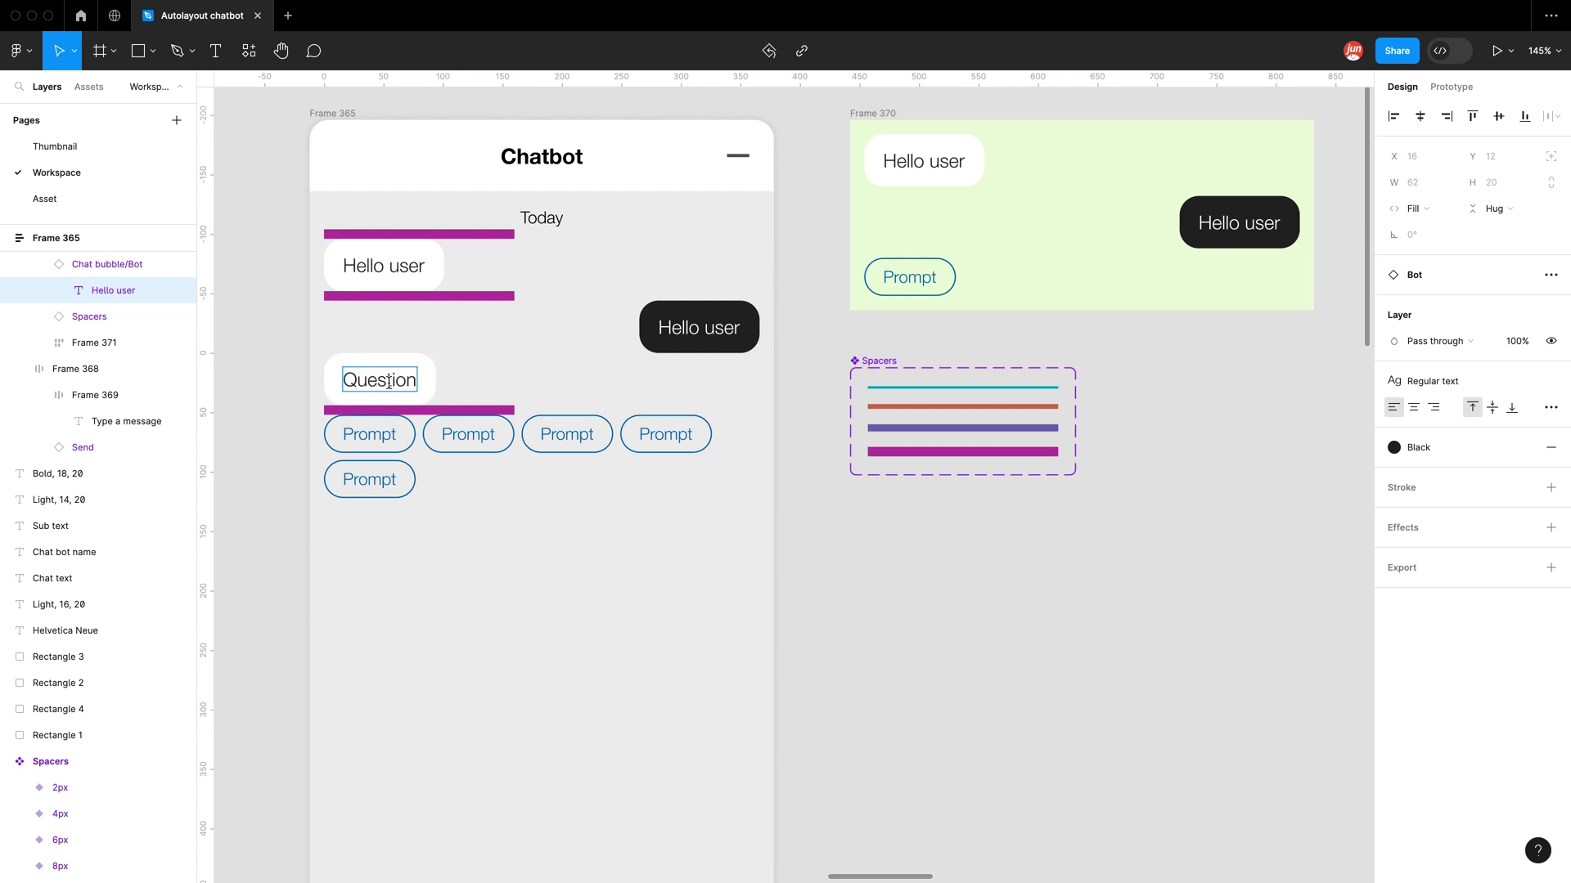
Step: Switch the spacer between the Question bubble and the prompts to the 6px variant
left_click(409, 410)
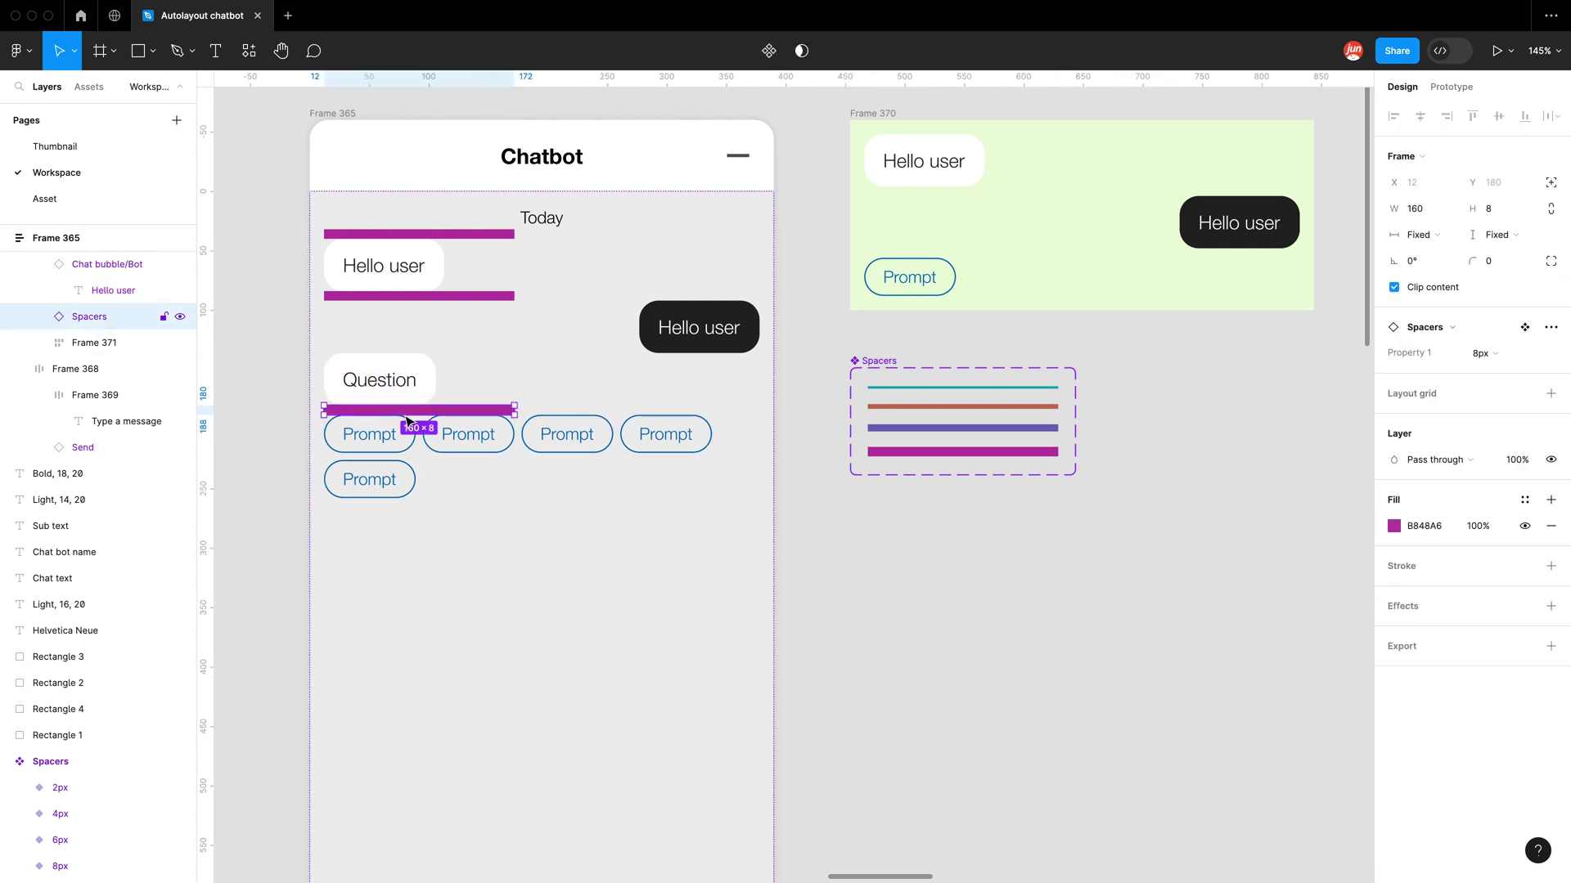
left_click(1493, 353)
left_click(1472, 334)
left_click(808, 499)
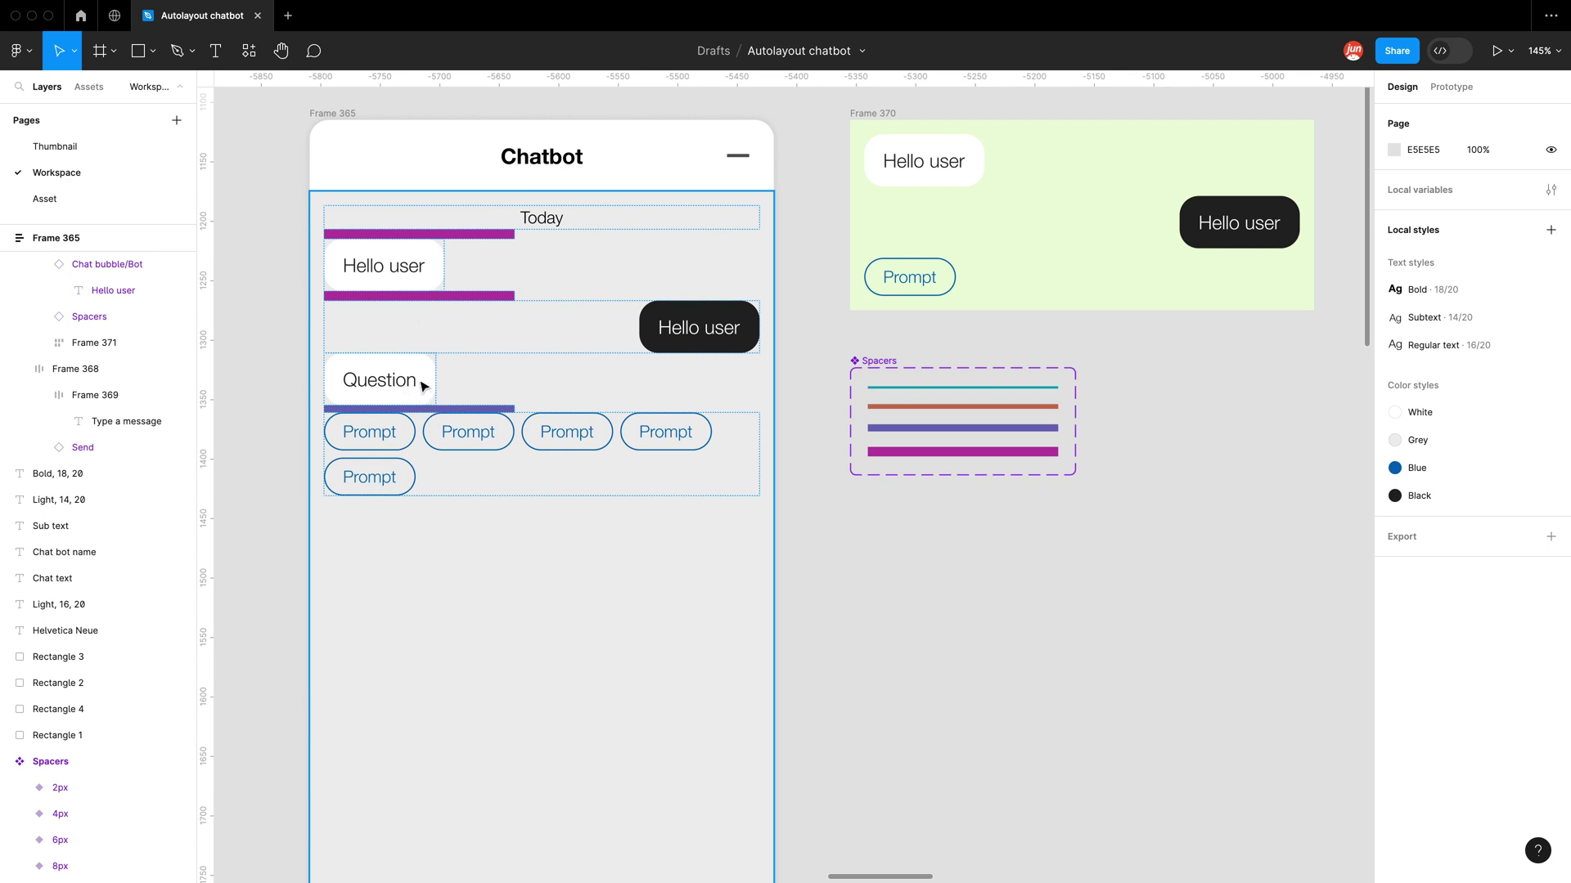
Step: Place a copy of the 8px Spacers instance between the user bubble and the Question bubble in the chatbot's body
left_click(490, 296)
left_click(489, 296)
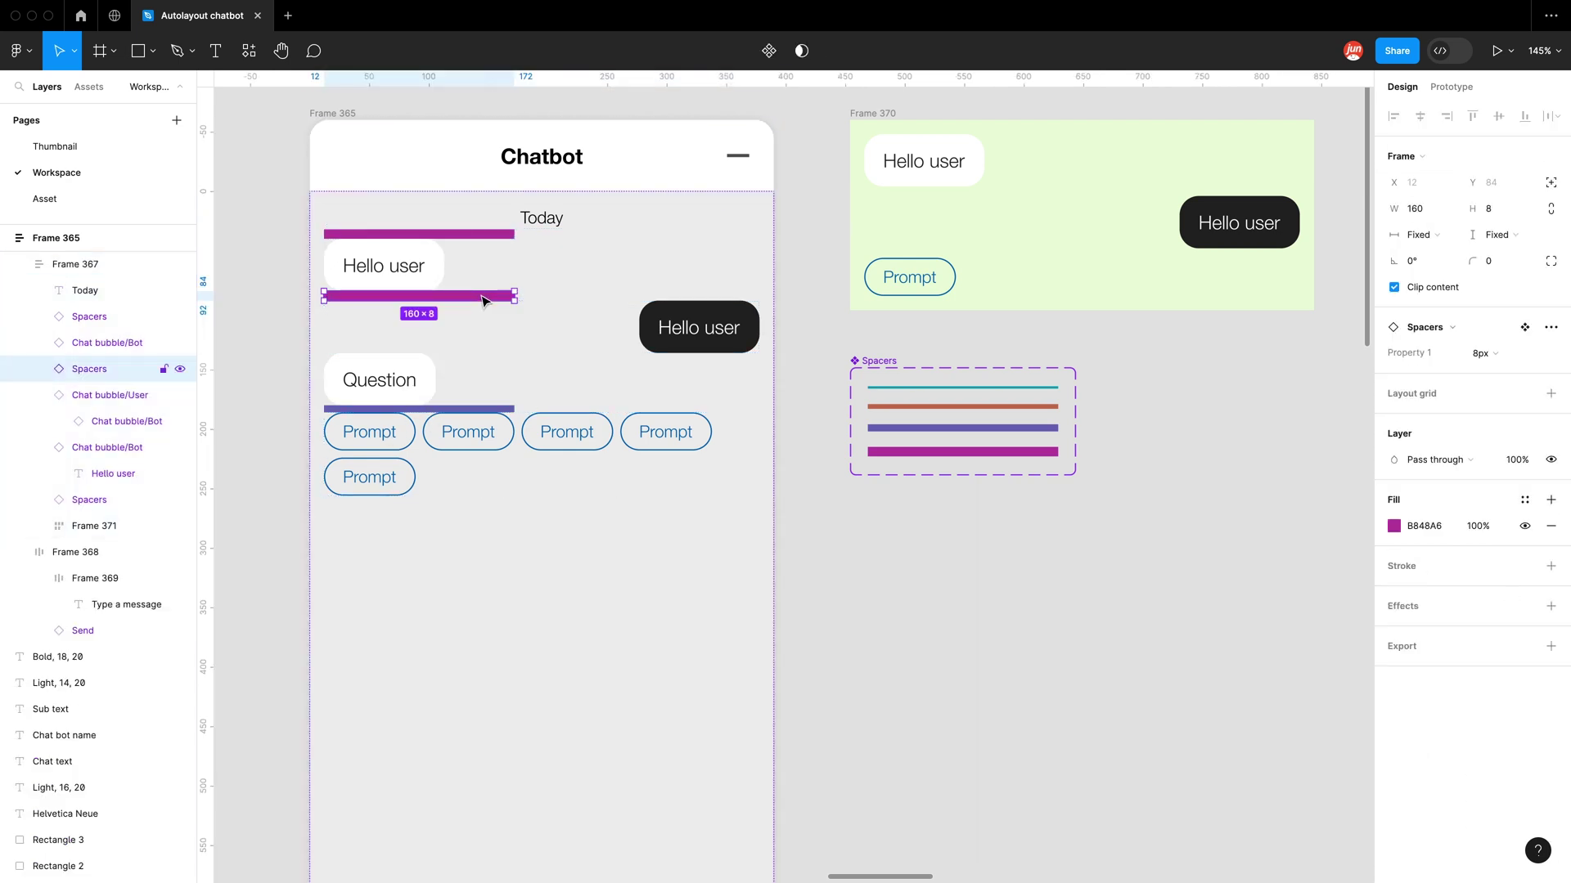
left_click_drag(489, 296, 474, 347)
left_click(293, 352)
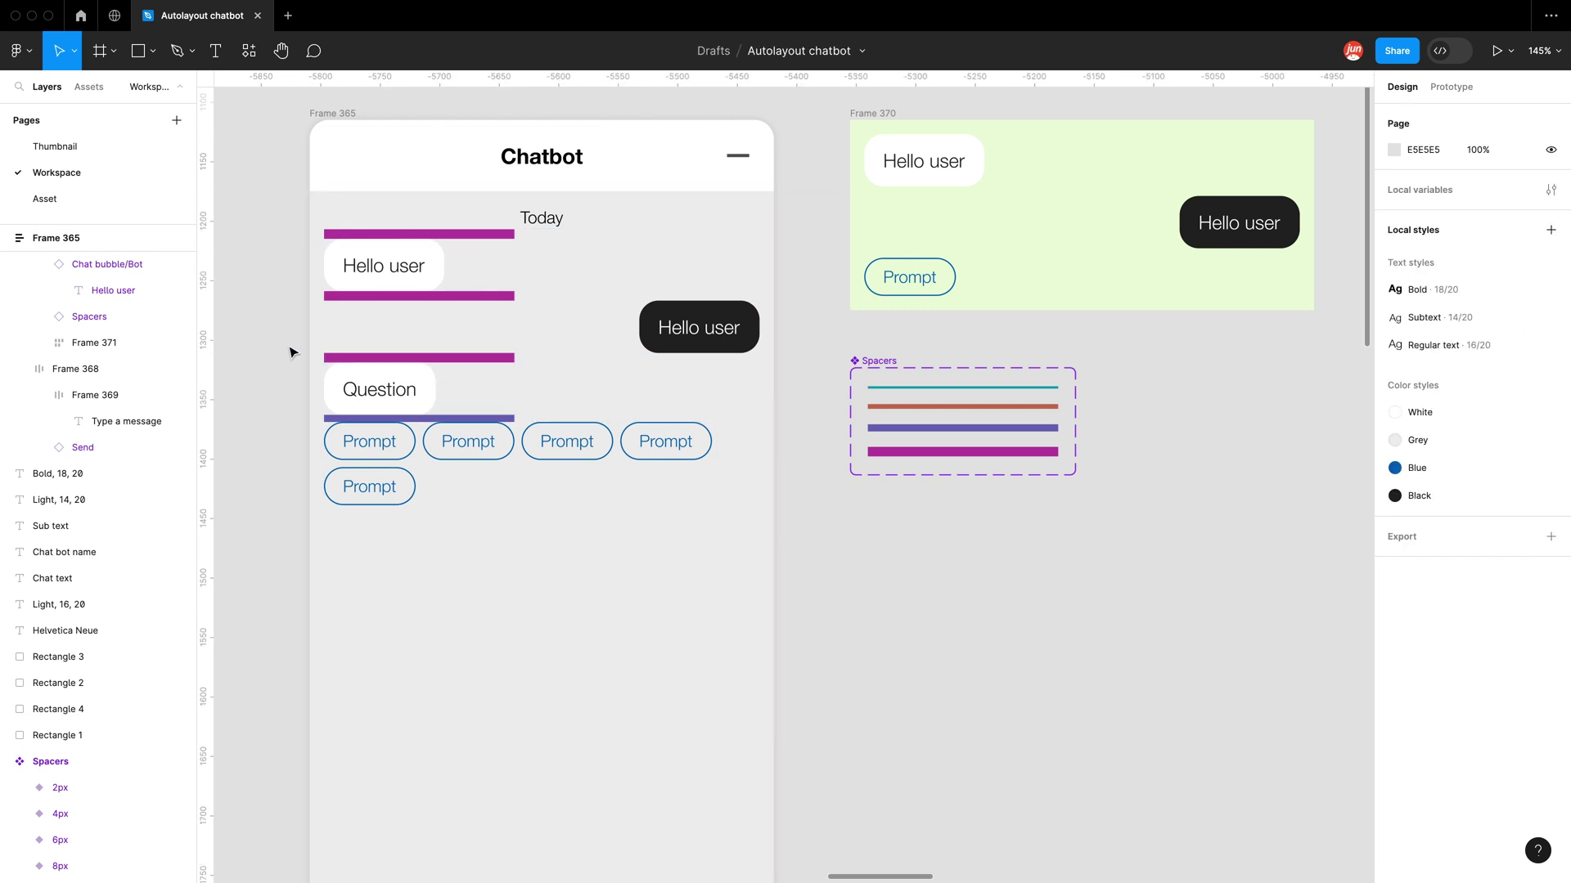
Step: Duplicate the bot's Hello user bubble directly below itself and separate the two bubbles with a Spacers instance set to the 2px variant
left_click(415, 273)
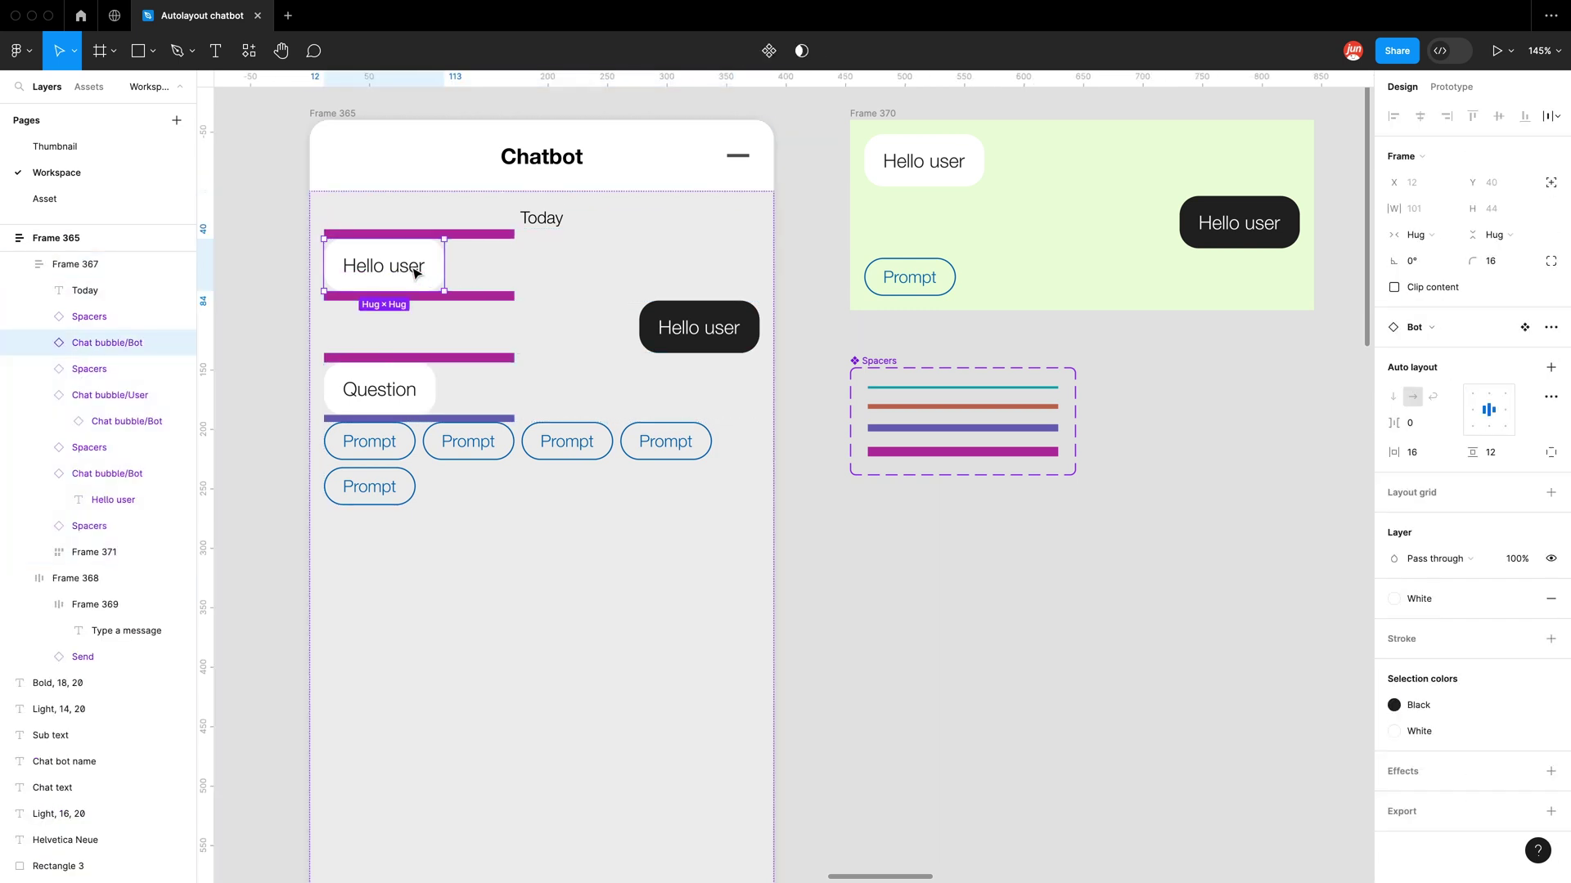
key("ctrl+d")
left_click_drag(463, 353, 426, 286)
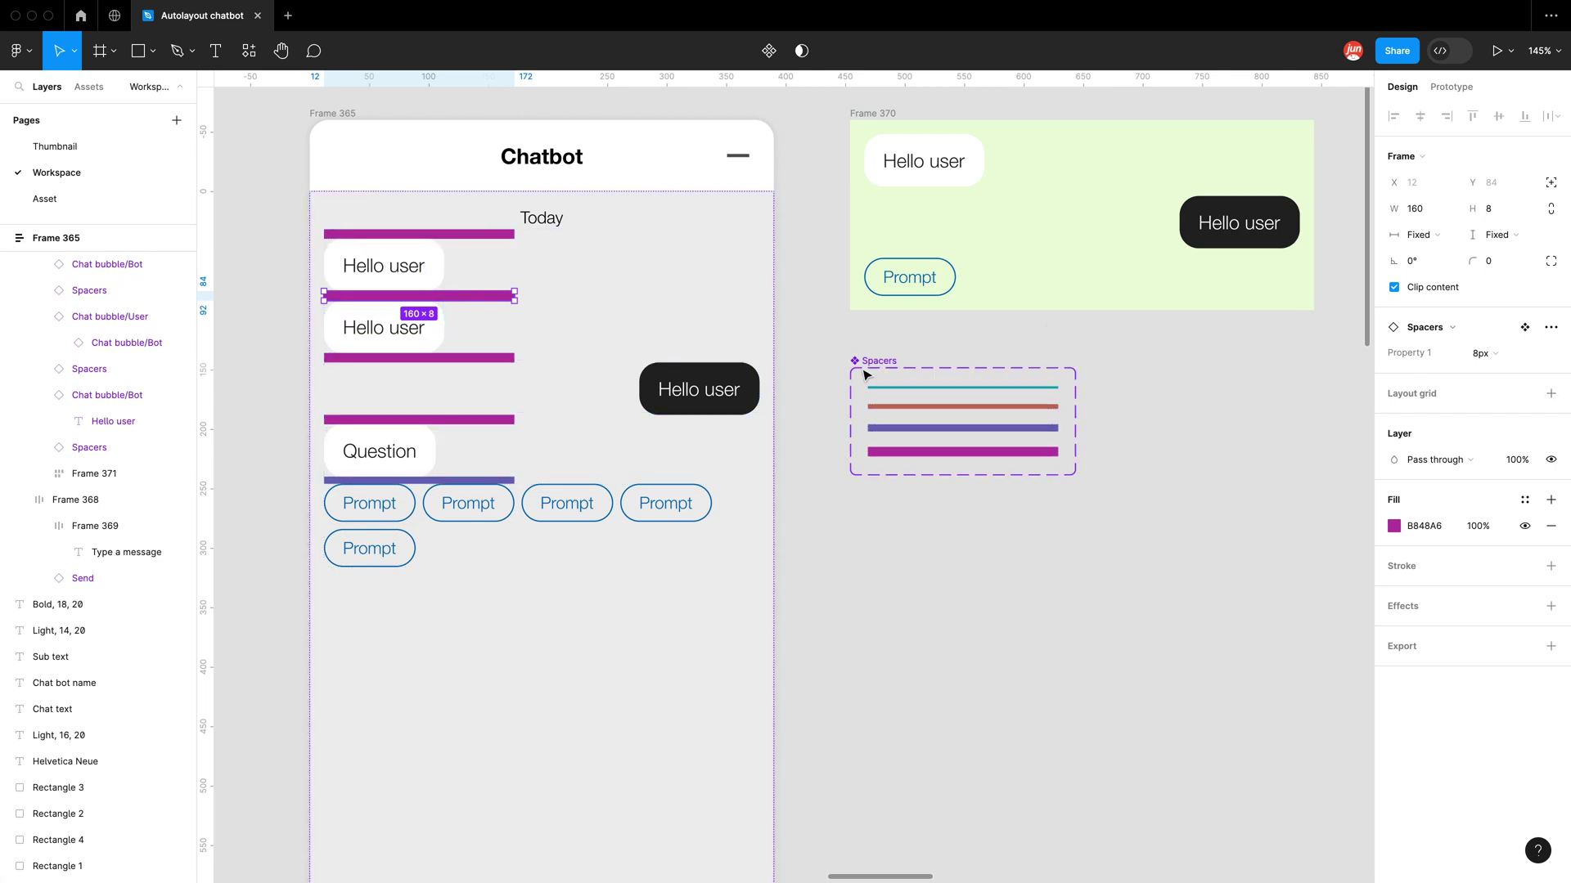
left_click(1481, 353)
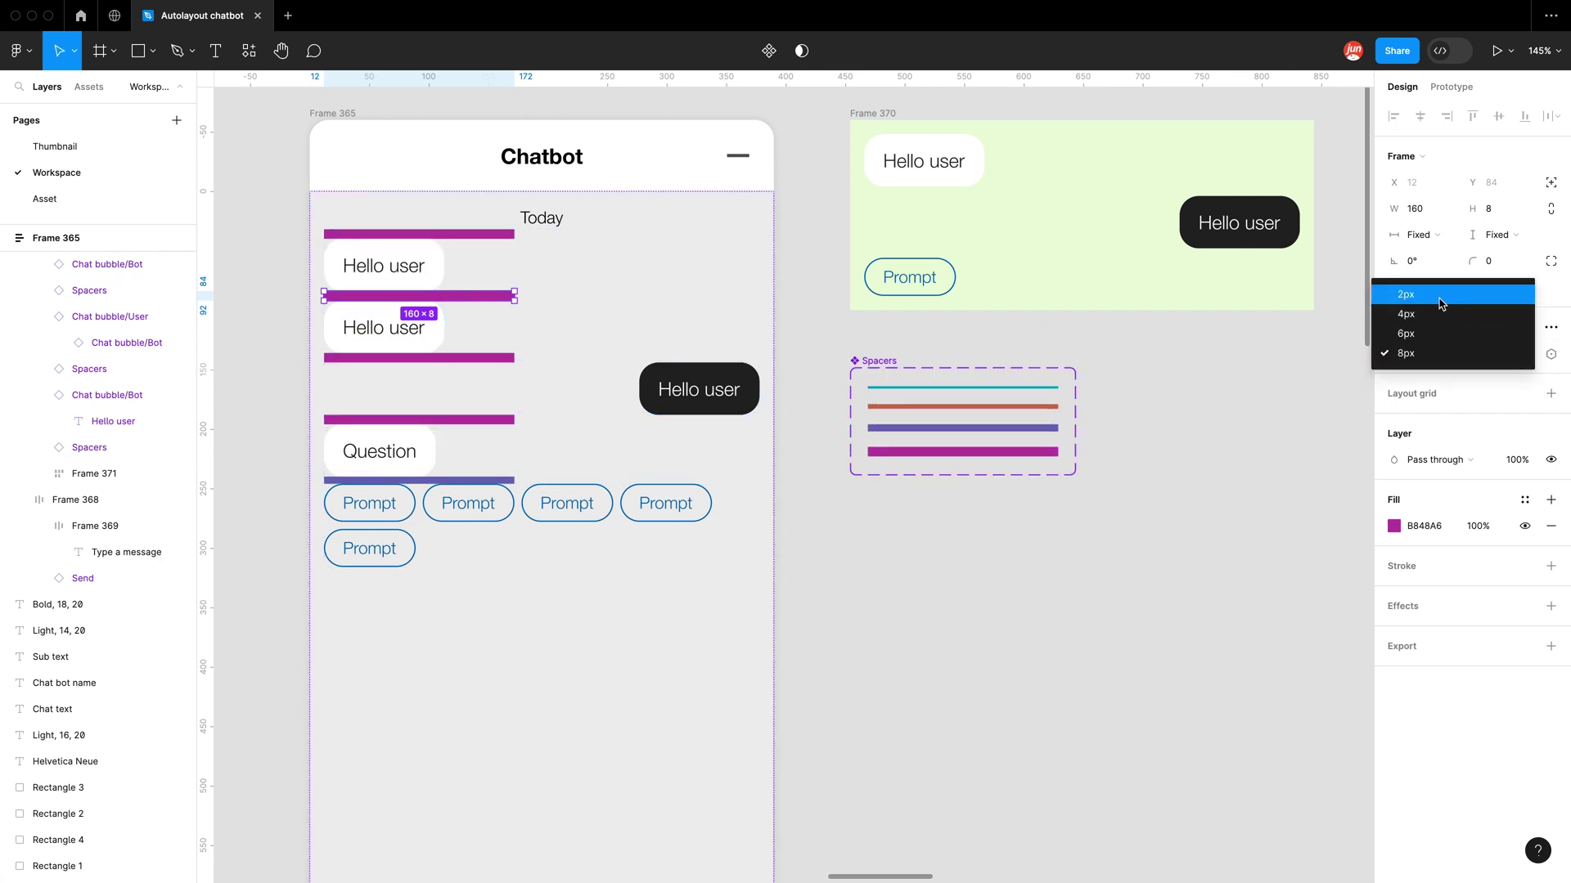
left_click(1439, 303)
Step: Give the first bot Hello user bubble individual corner radii, with 4 for the bottom-left corner
scroll(351, 252, "up", 3)
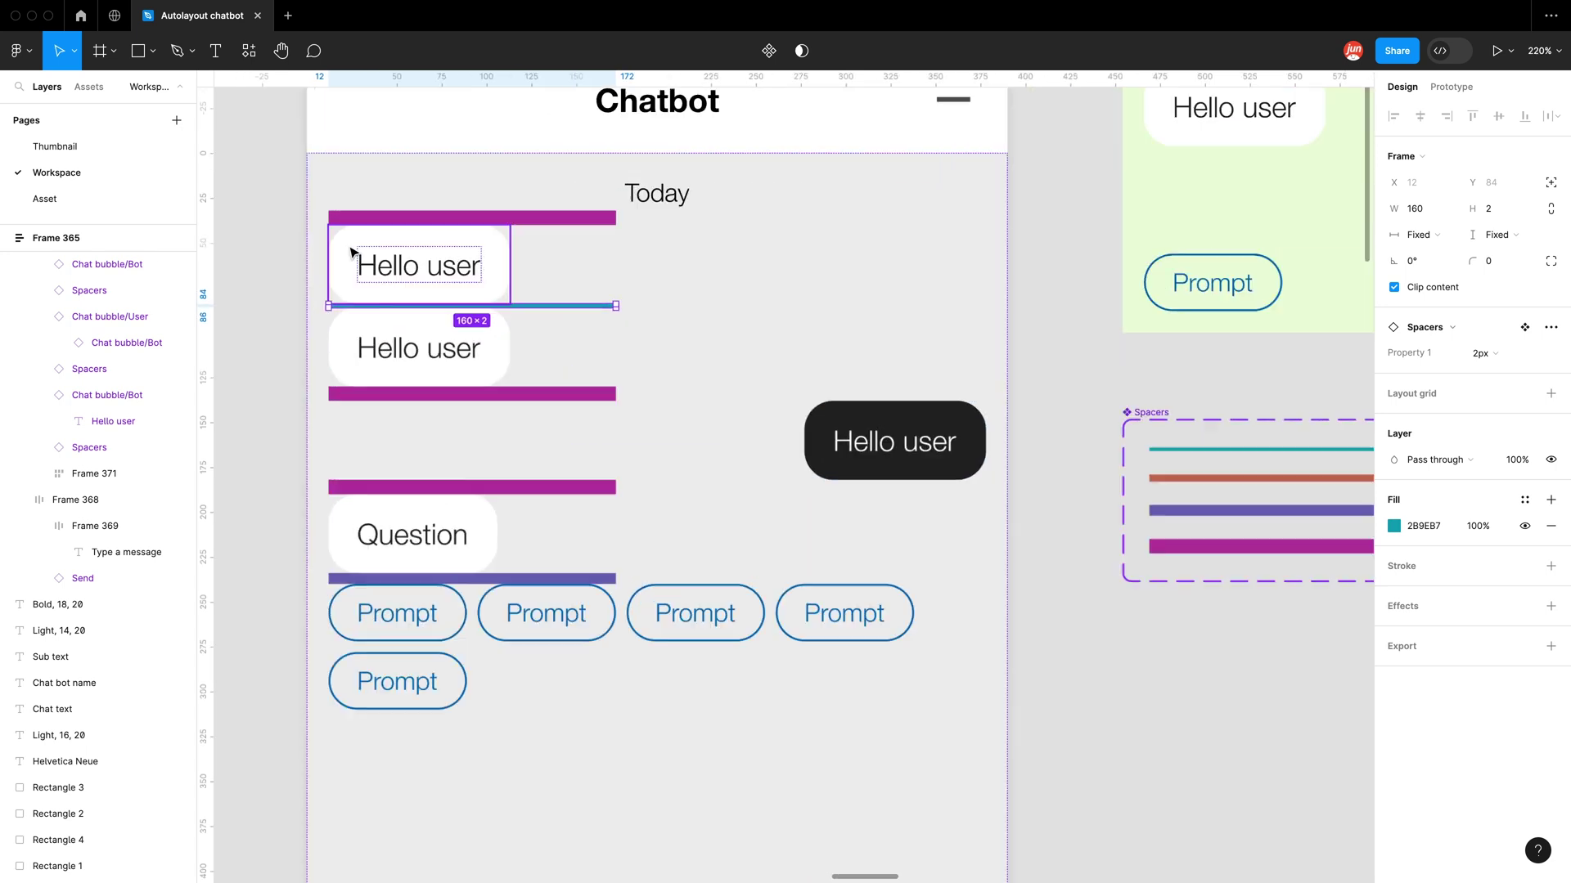
scroll(352, 252, "up", 3)
left_click(351, 286)
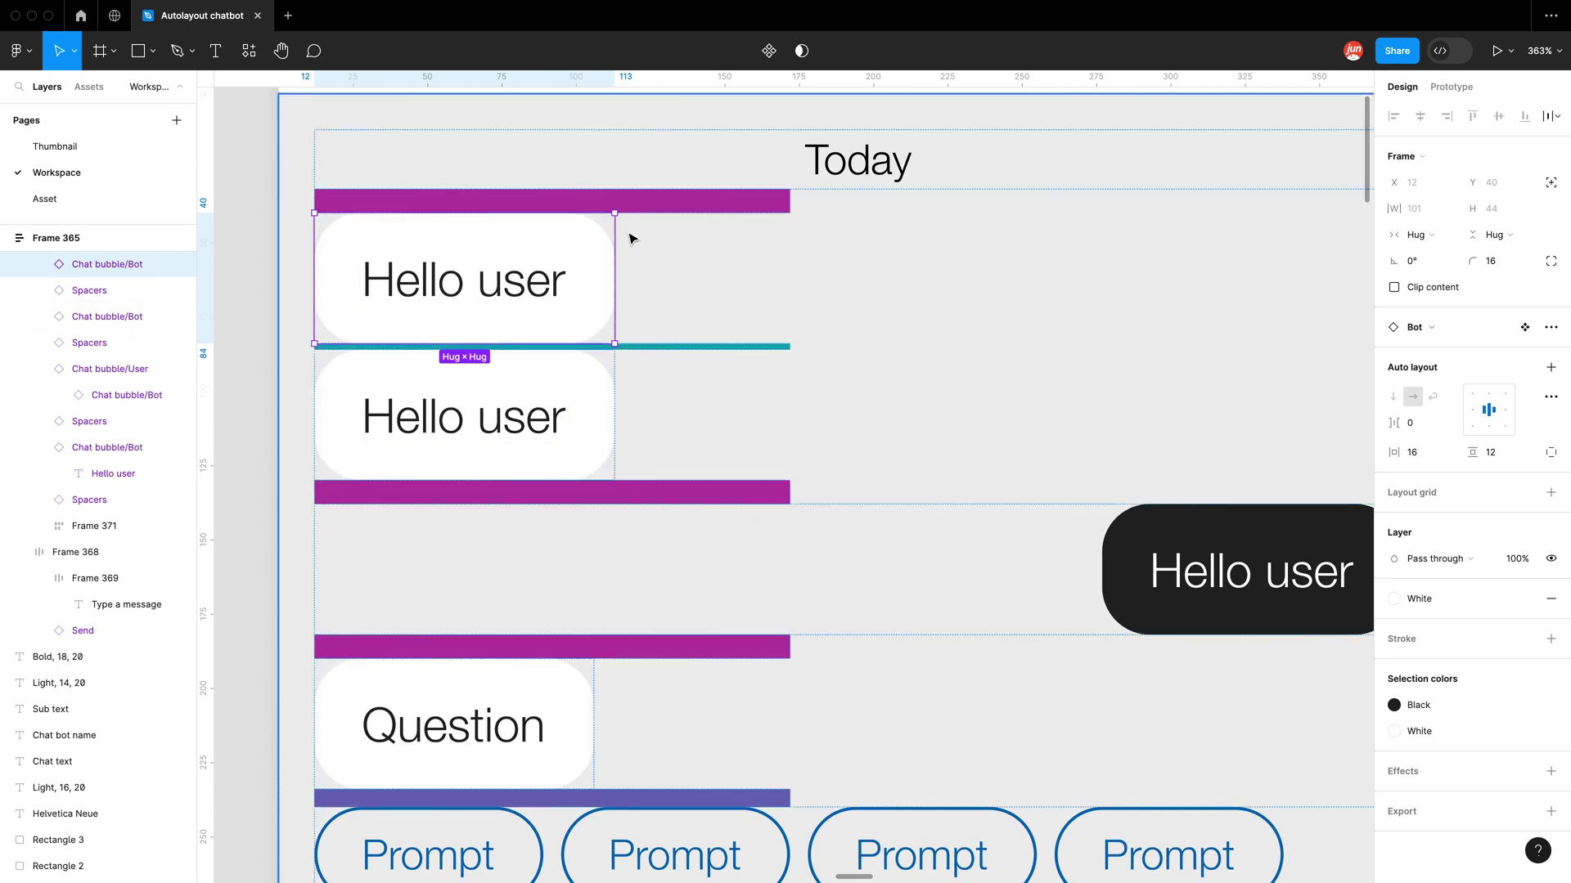
left_click(1550, 261)
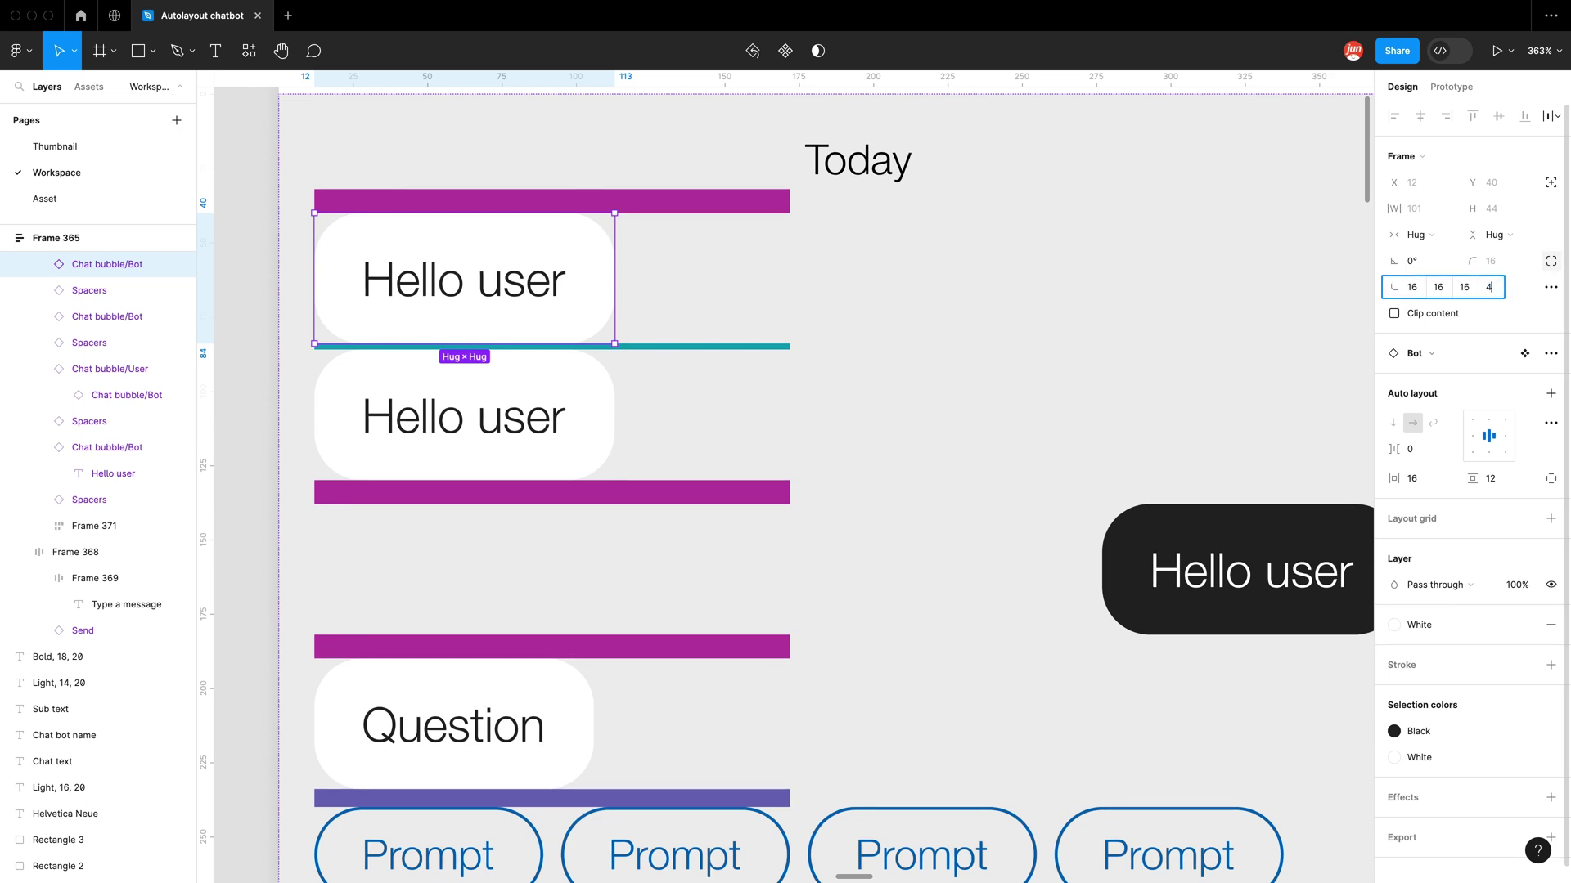
type("4")
Step: Give the second bot Hello user bubble individual corner radii, with a smaller radius for its top-left corner only
left_click(335, 353)
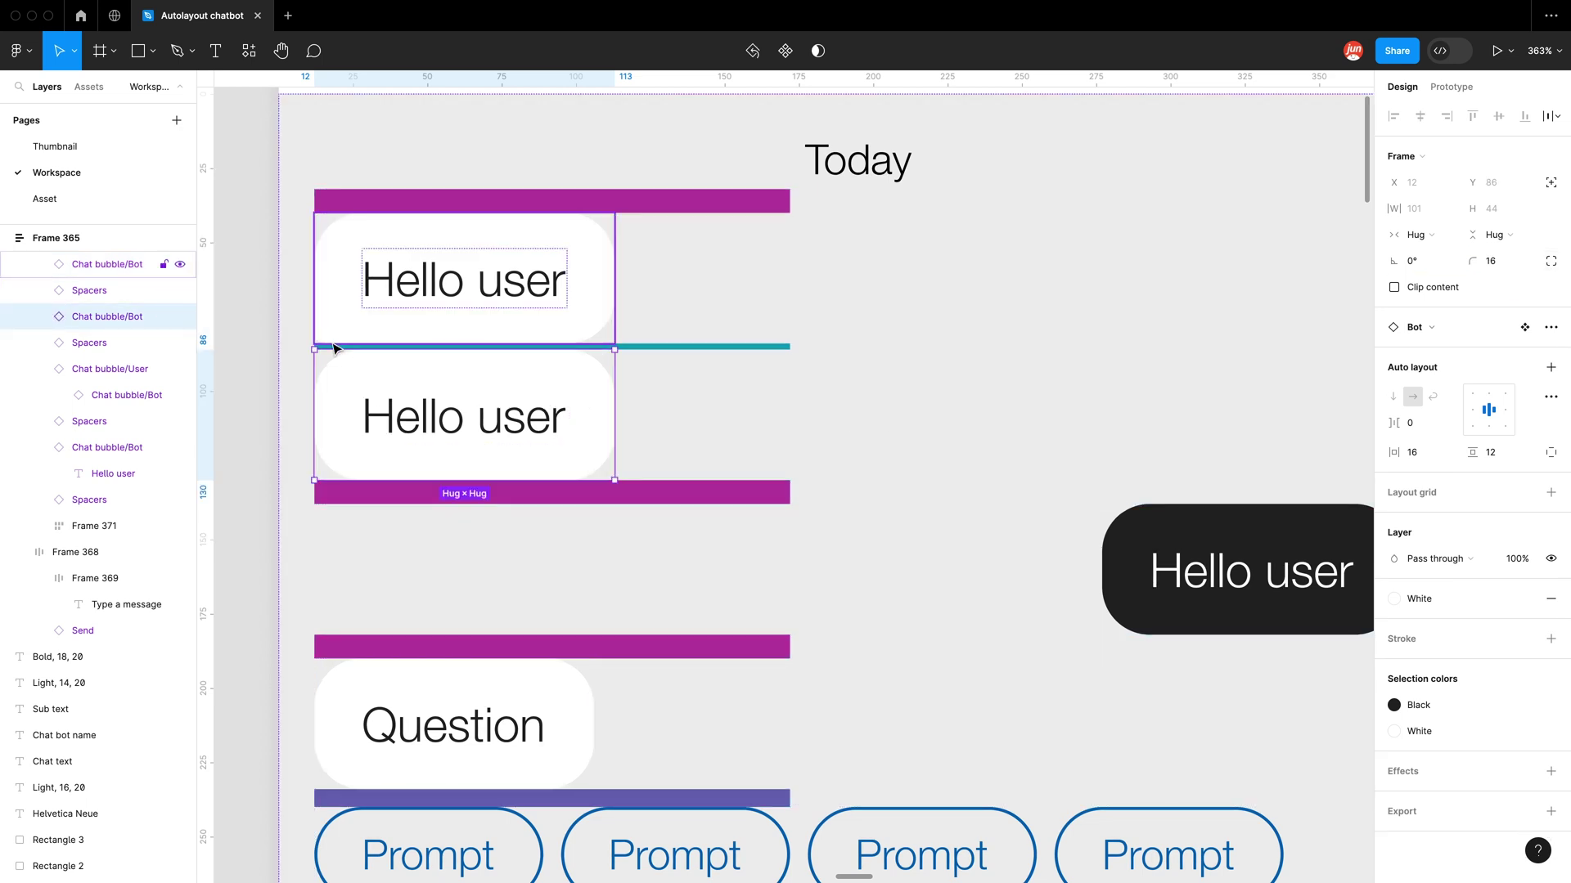
left_click(1551, 261)
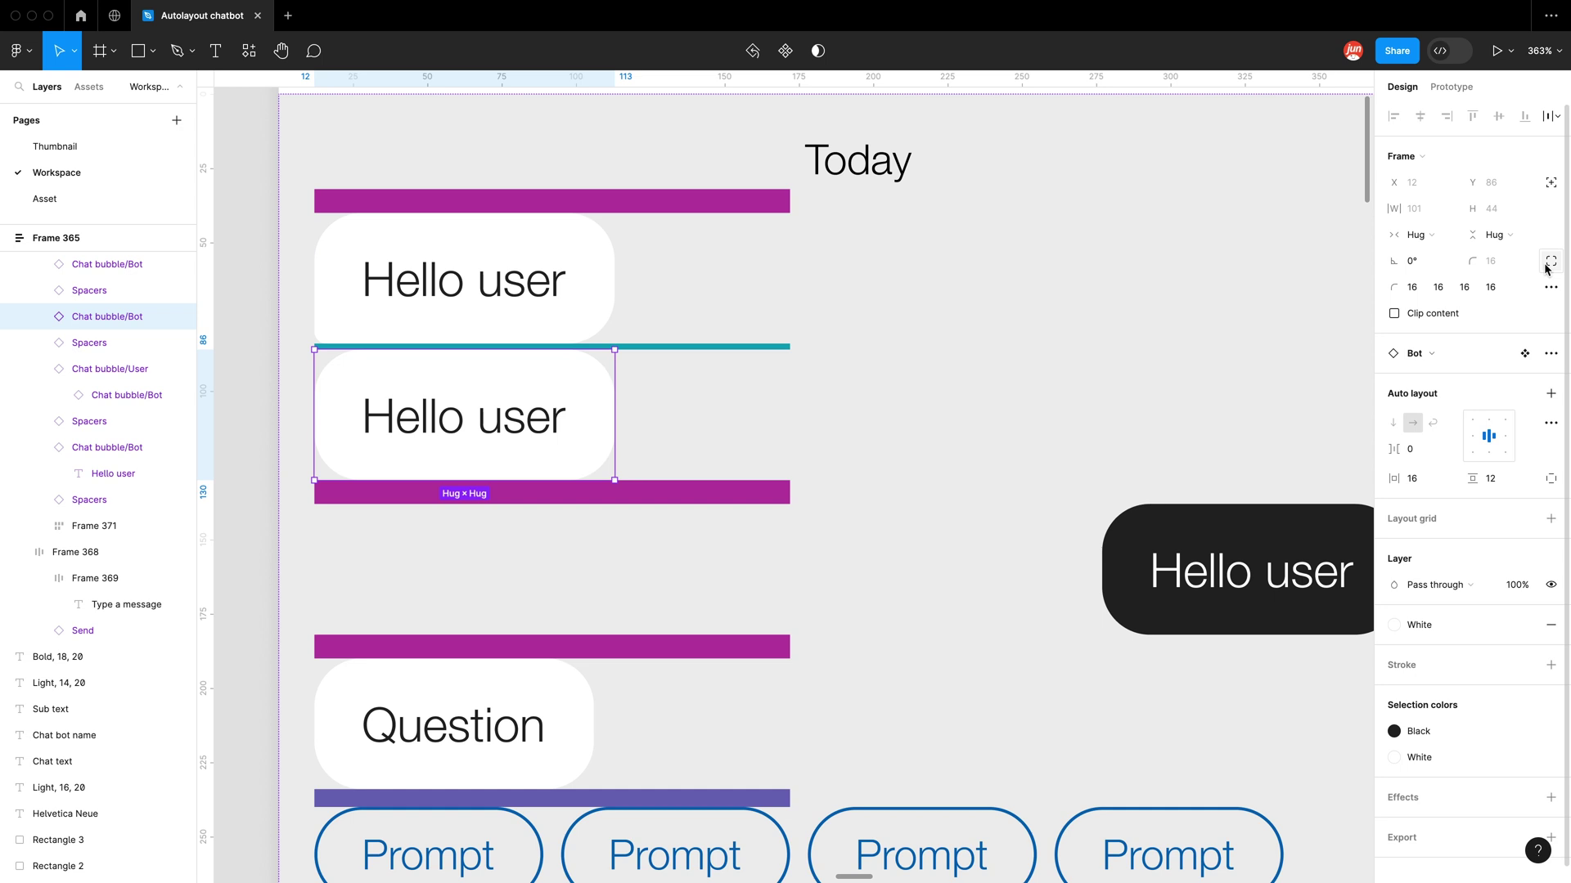
left_click(1411, 288)
key("BackSpace")
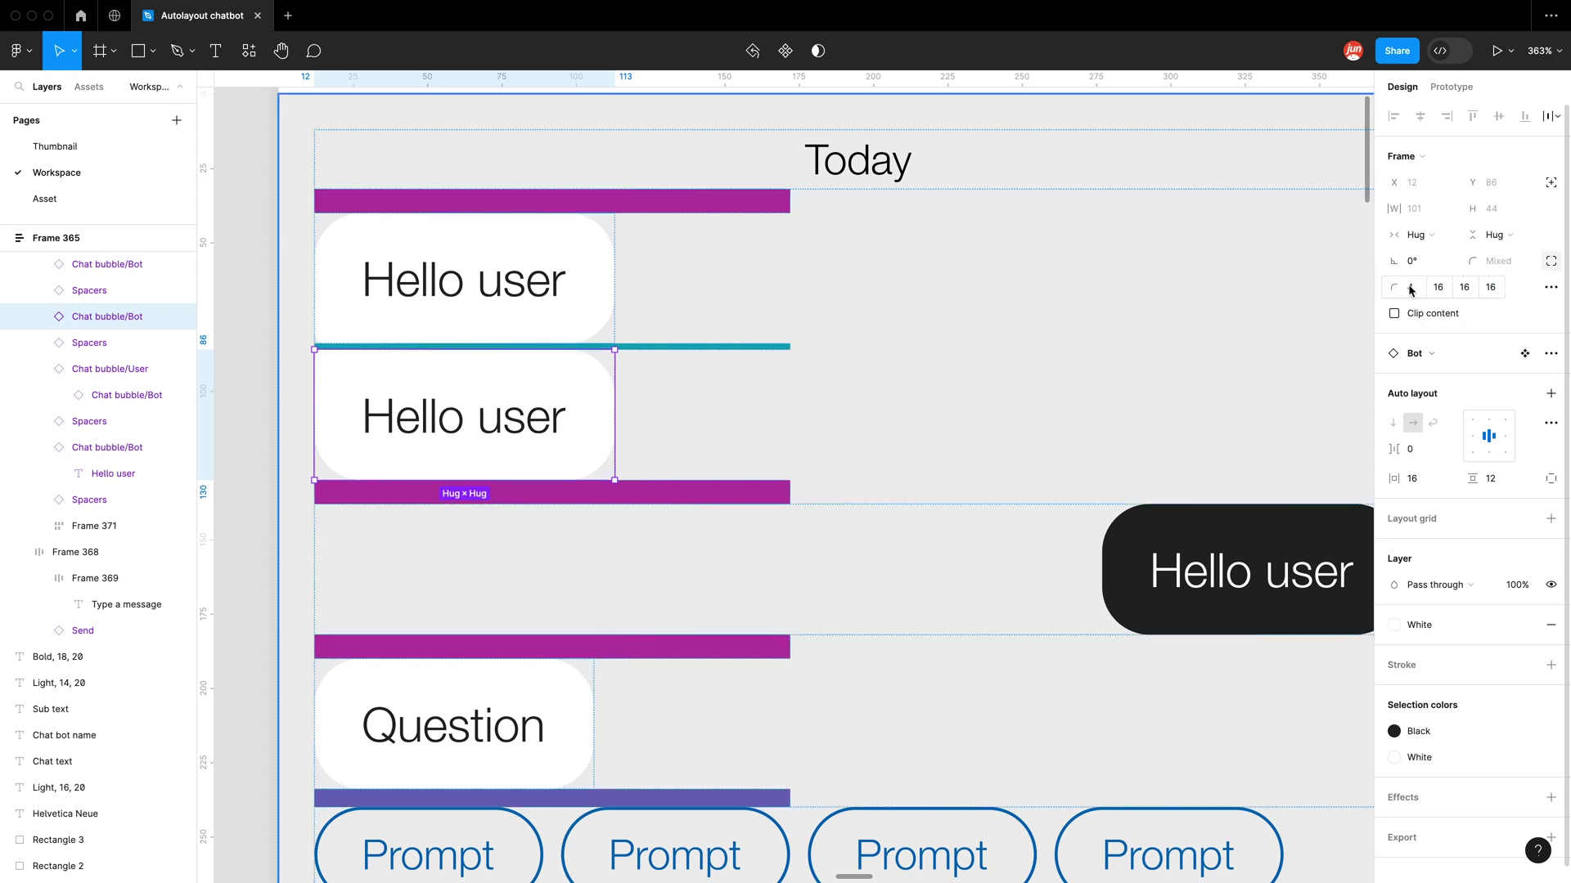
scroll(581, 287, "down", 5)
left_click(316, 376)
scroll(321, 368, "down", 1)
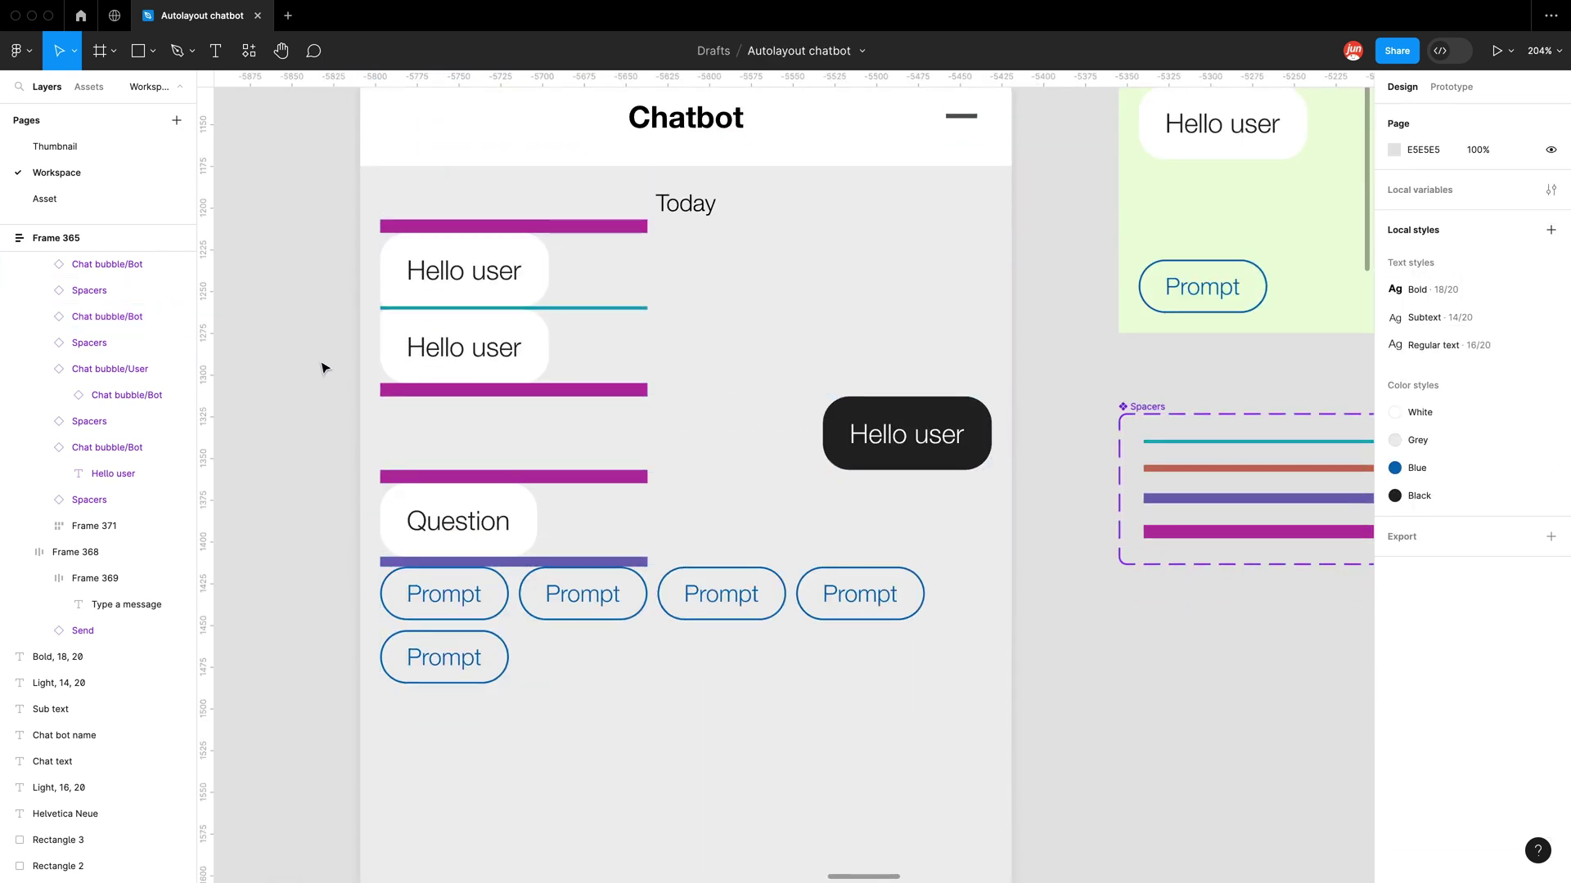
Step: Set the layer opacity of all four variants in the Spacers component set to 0%
scroll(554, 333, "right", 3)
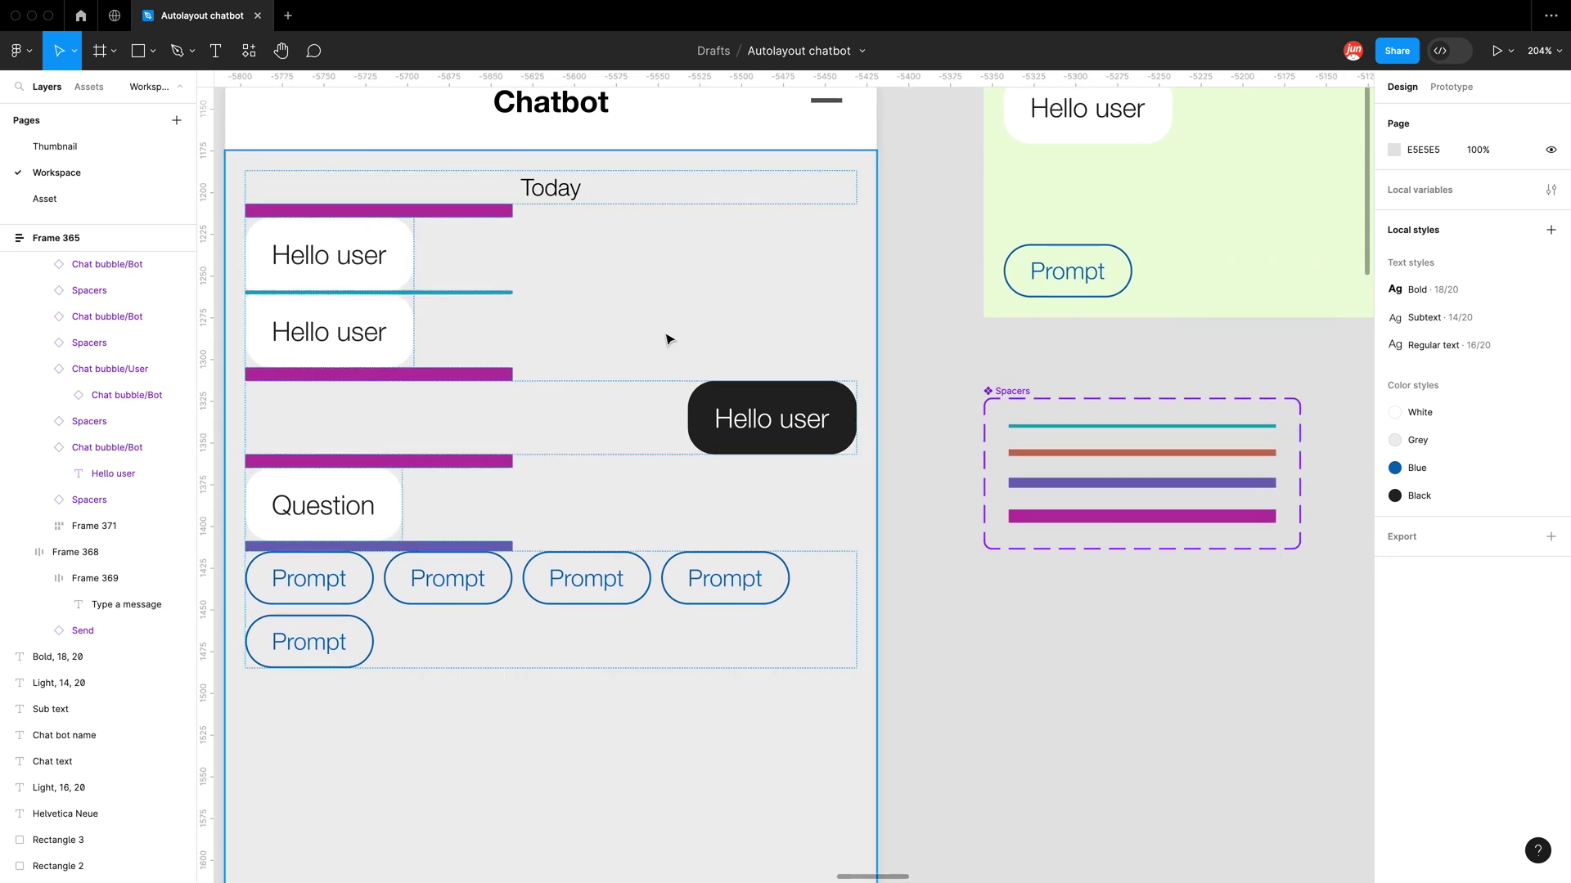
left_click(1015, 391)
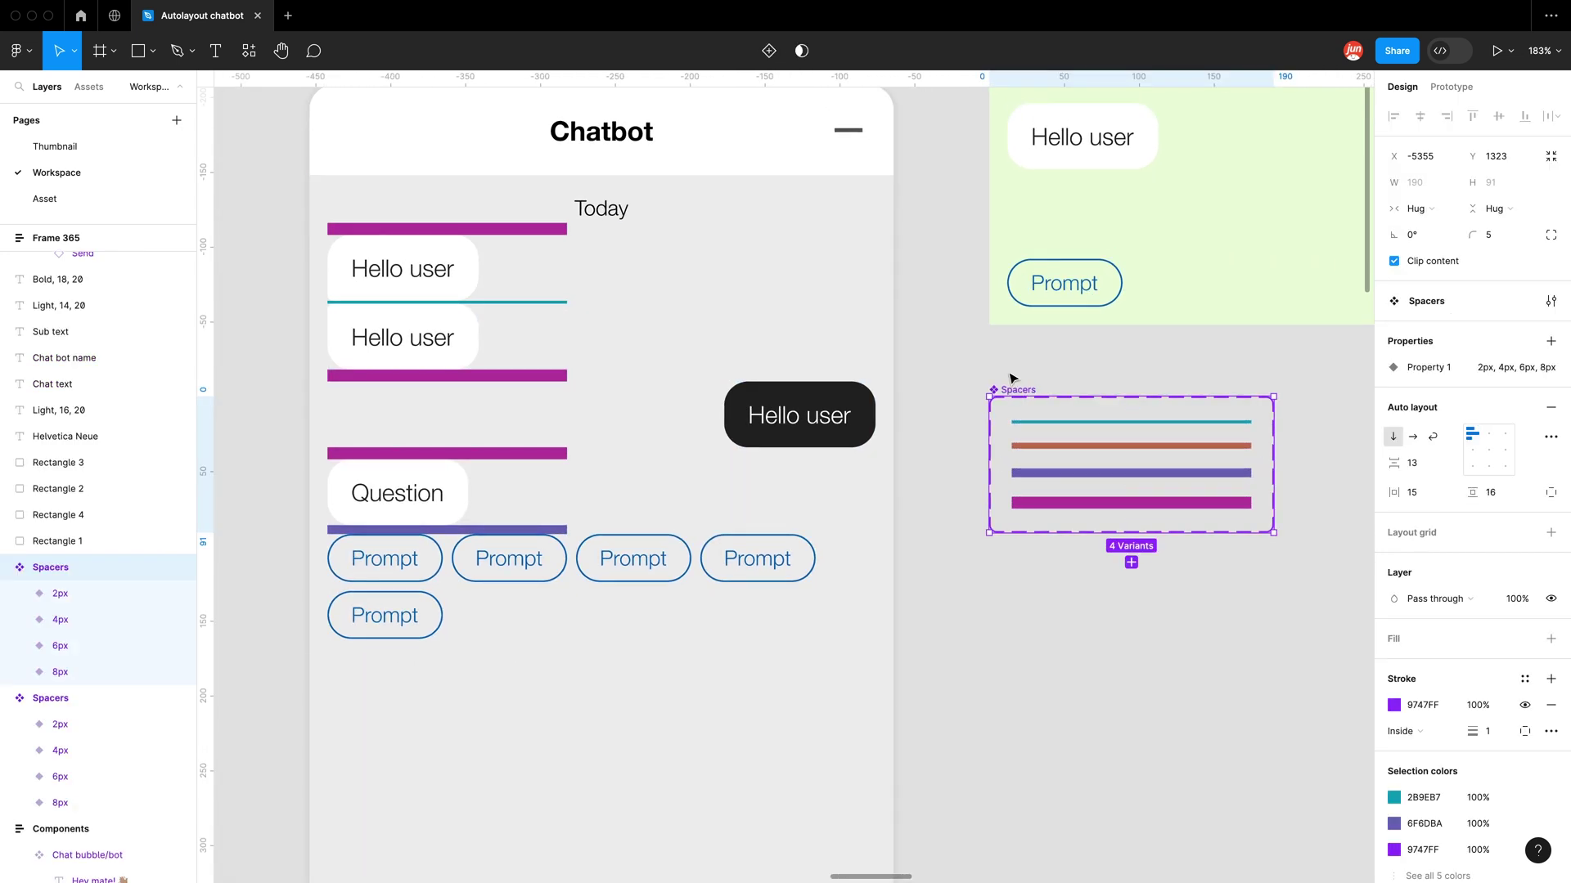
key("Return")
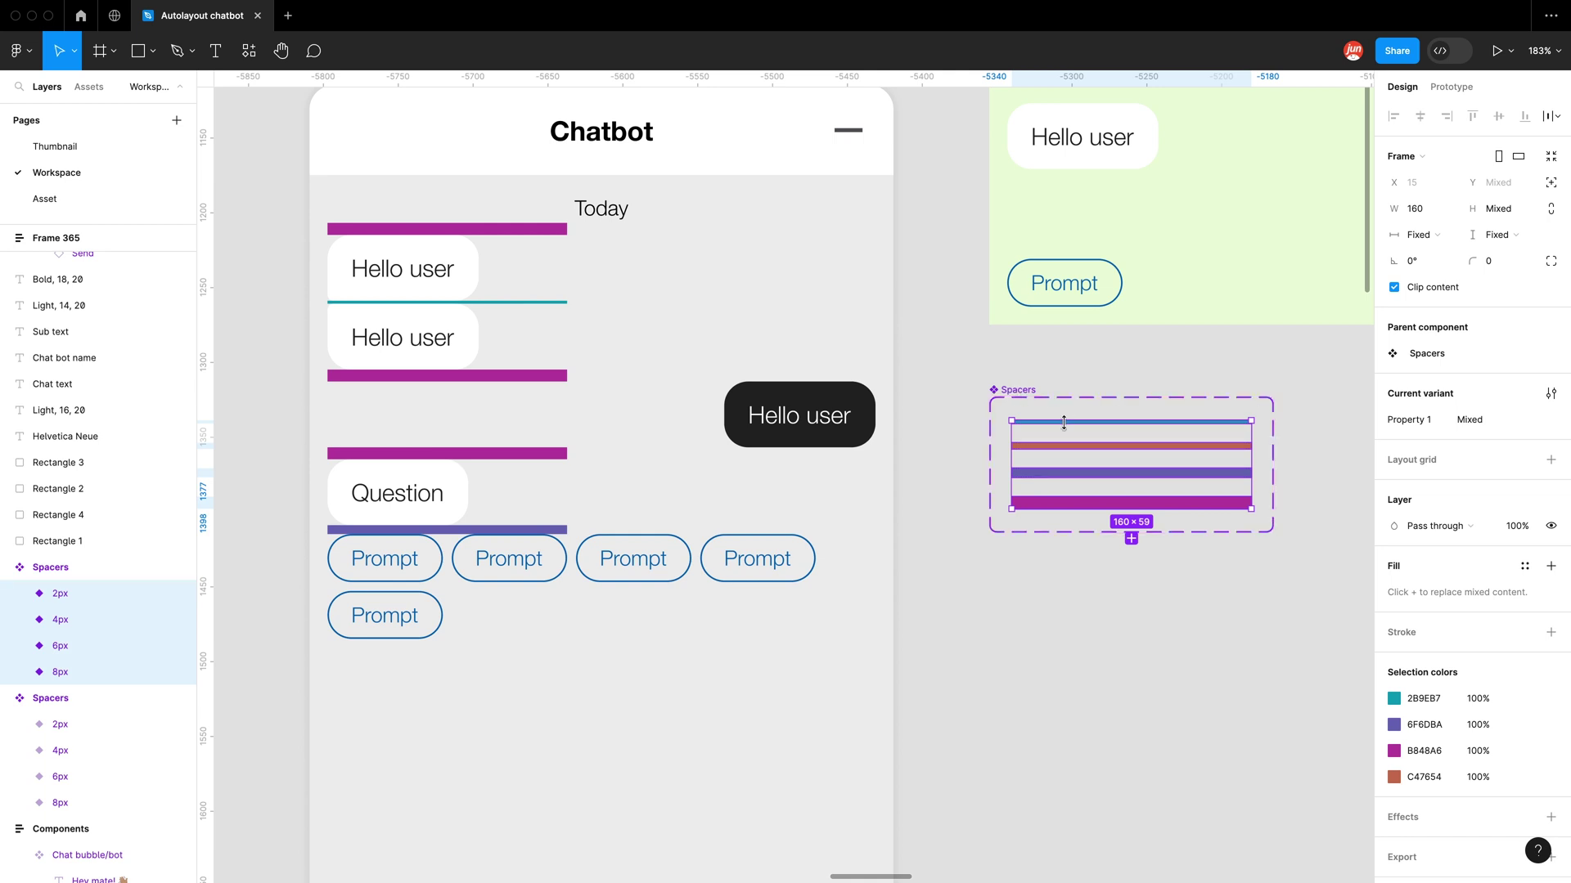
key("0")
key("0")
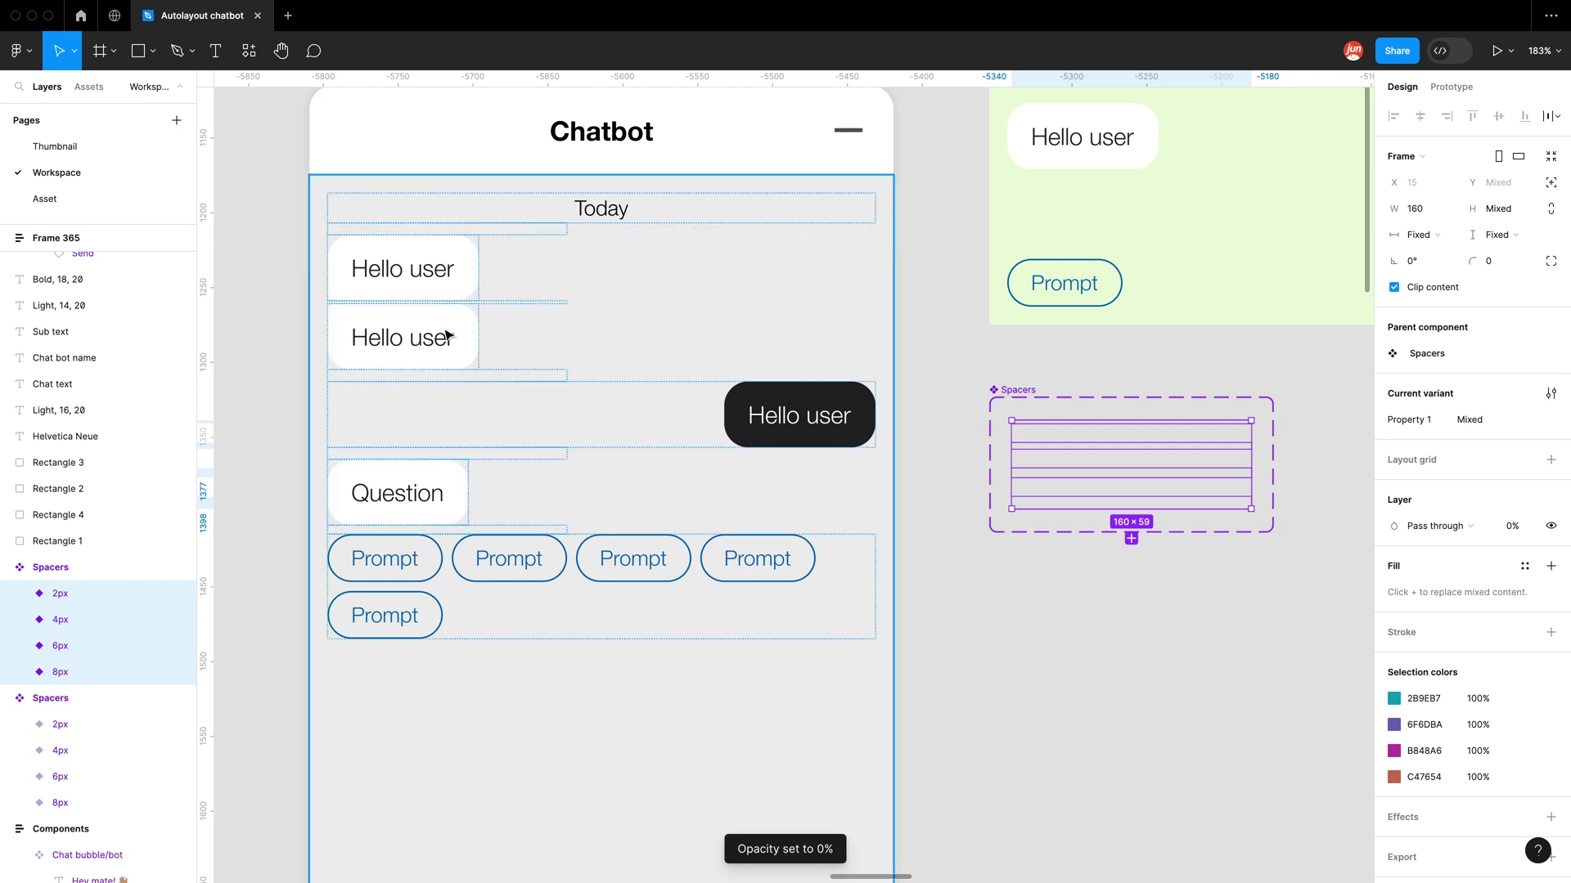
scroll(448, 335, "down", 5)
left_click(945, 505)
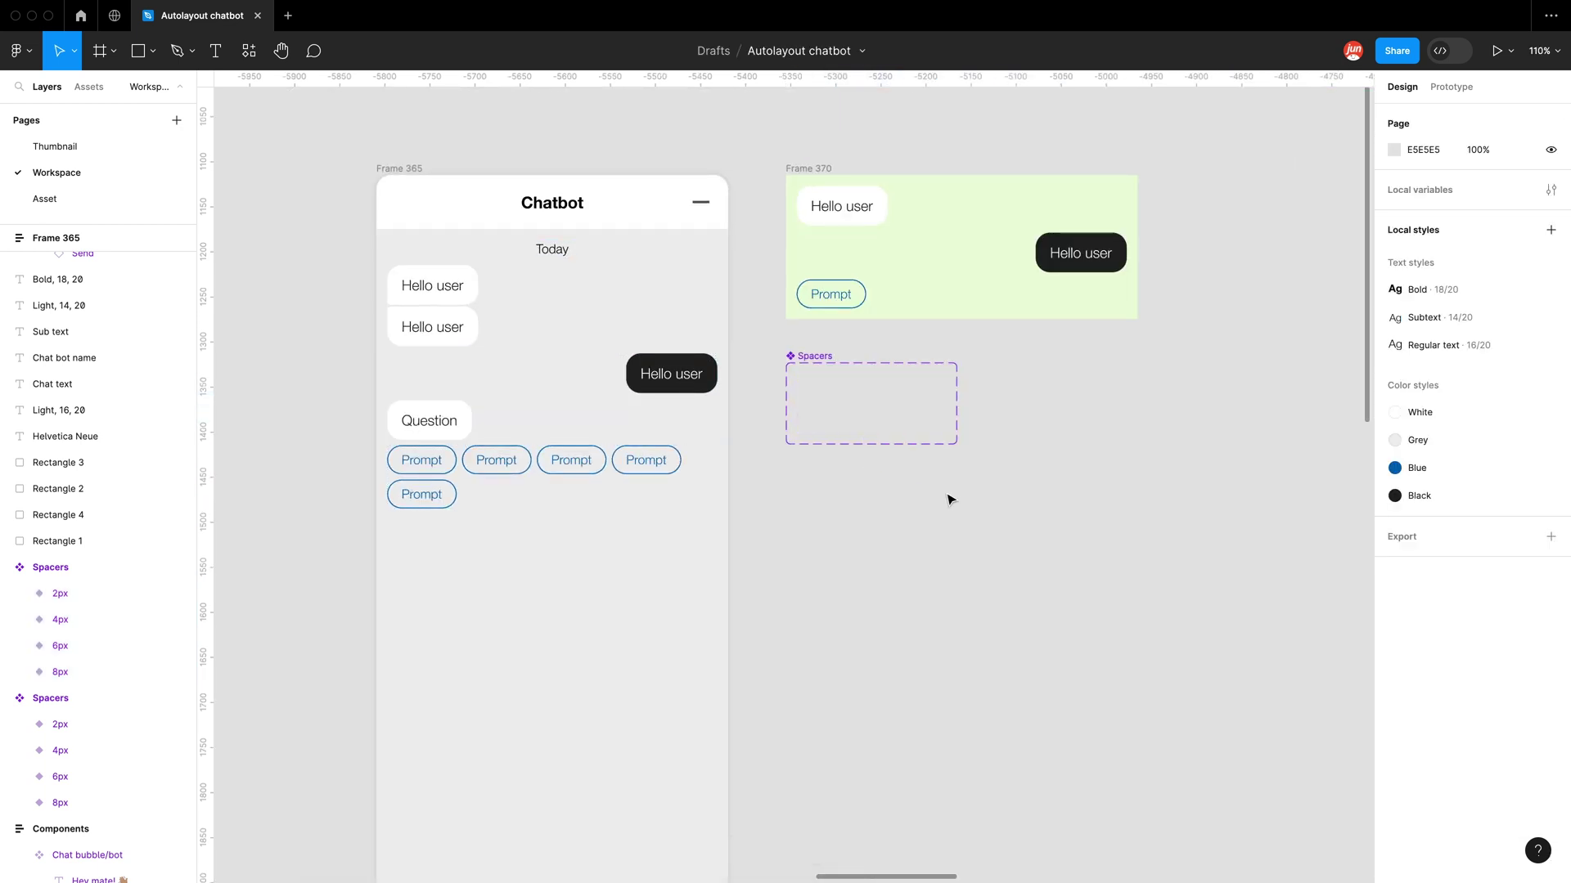